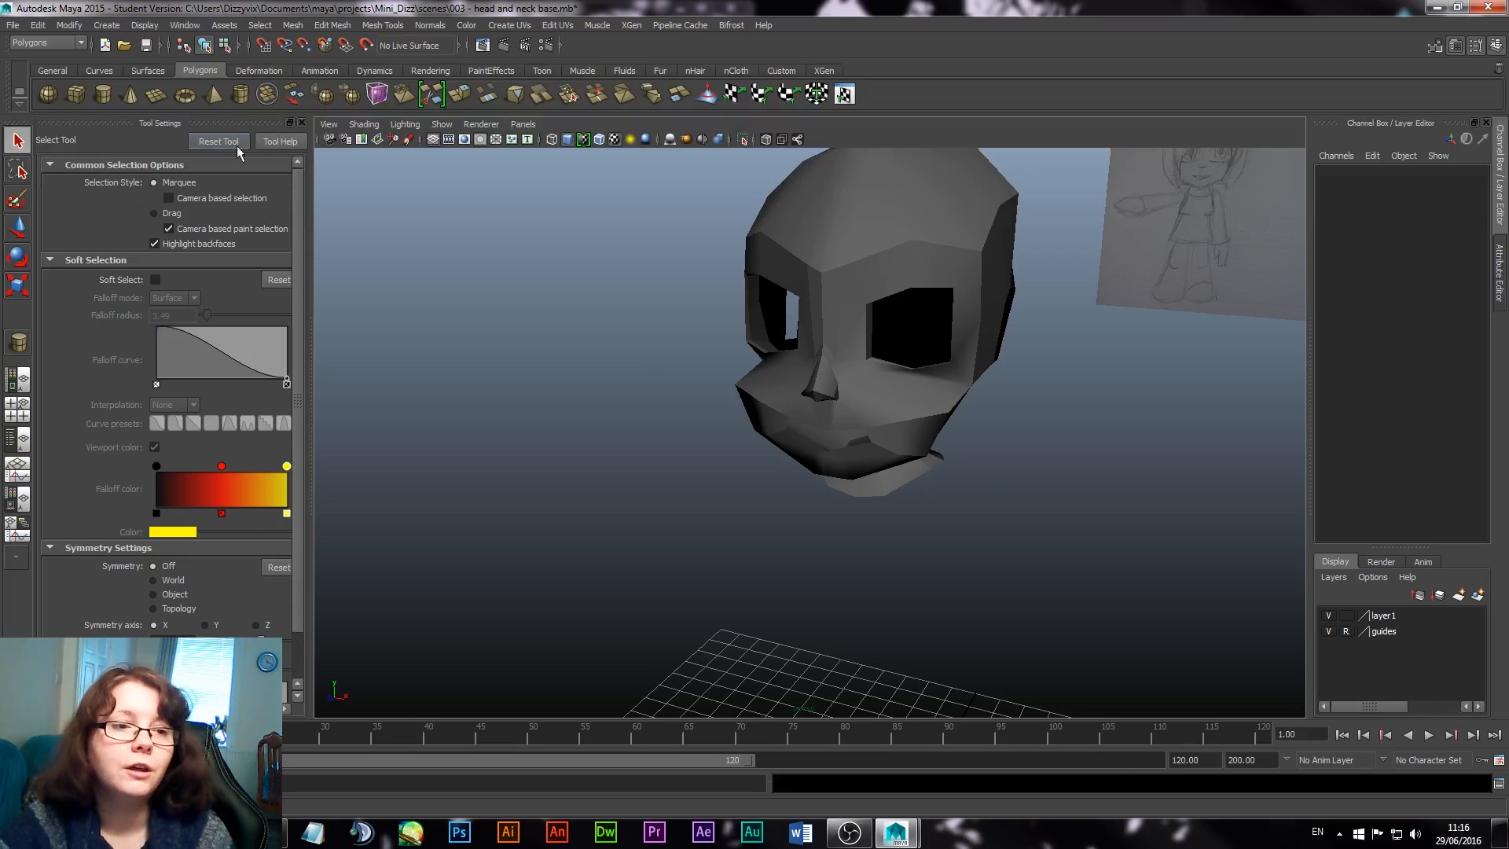
Step: Draw a polygon cylinder about 4.7 in radius and 6.6 high on the grid and set its Translate X, Y and Z to 0
left_click(106, 95)
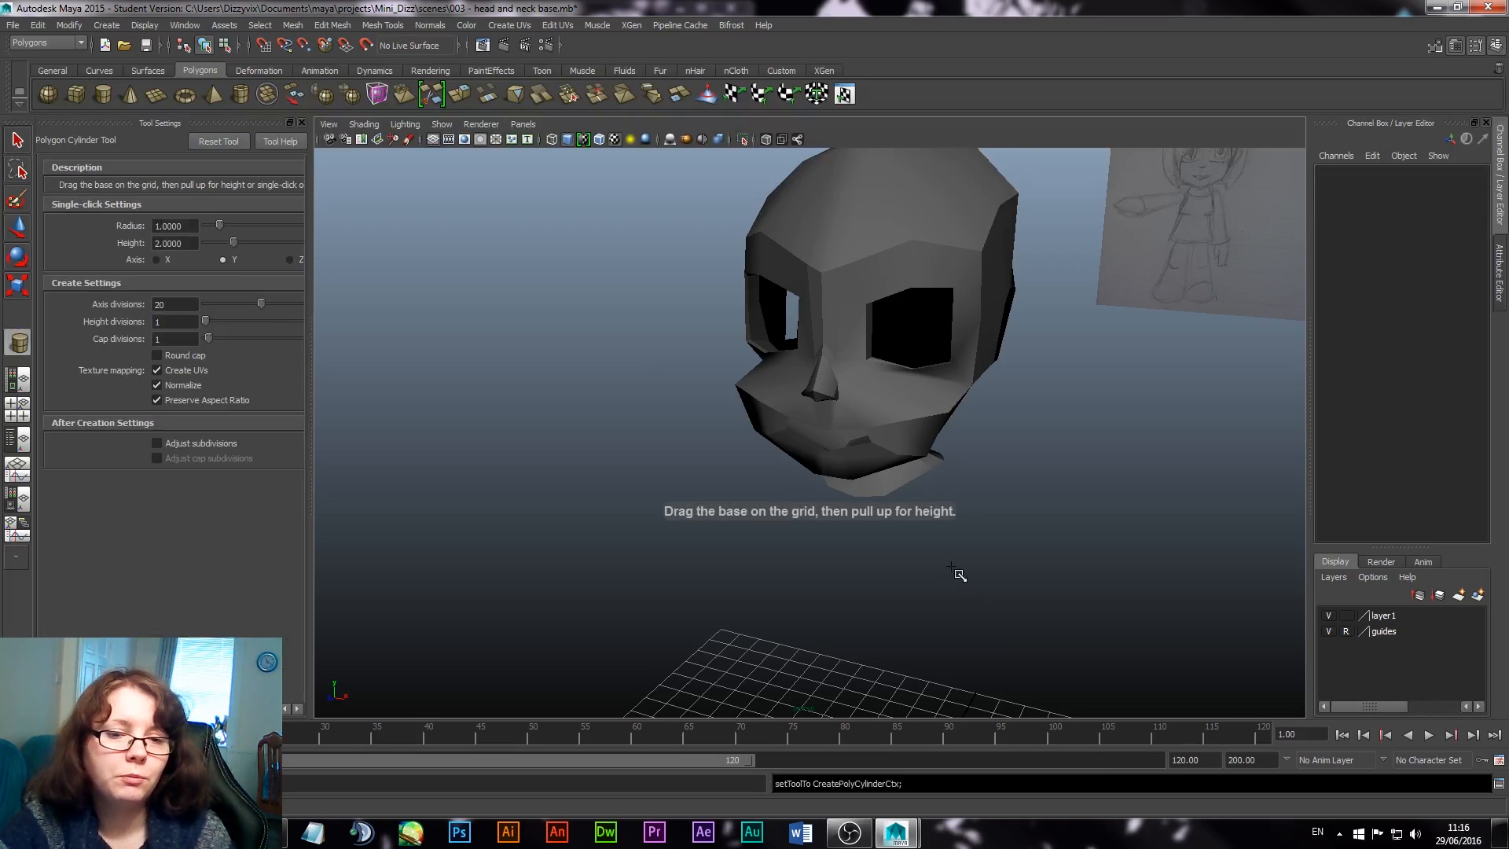
middle_click_drag(959, 576, 899, 374, "alt")
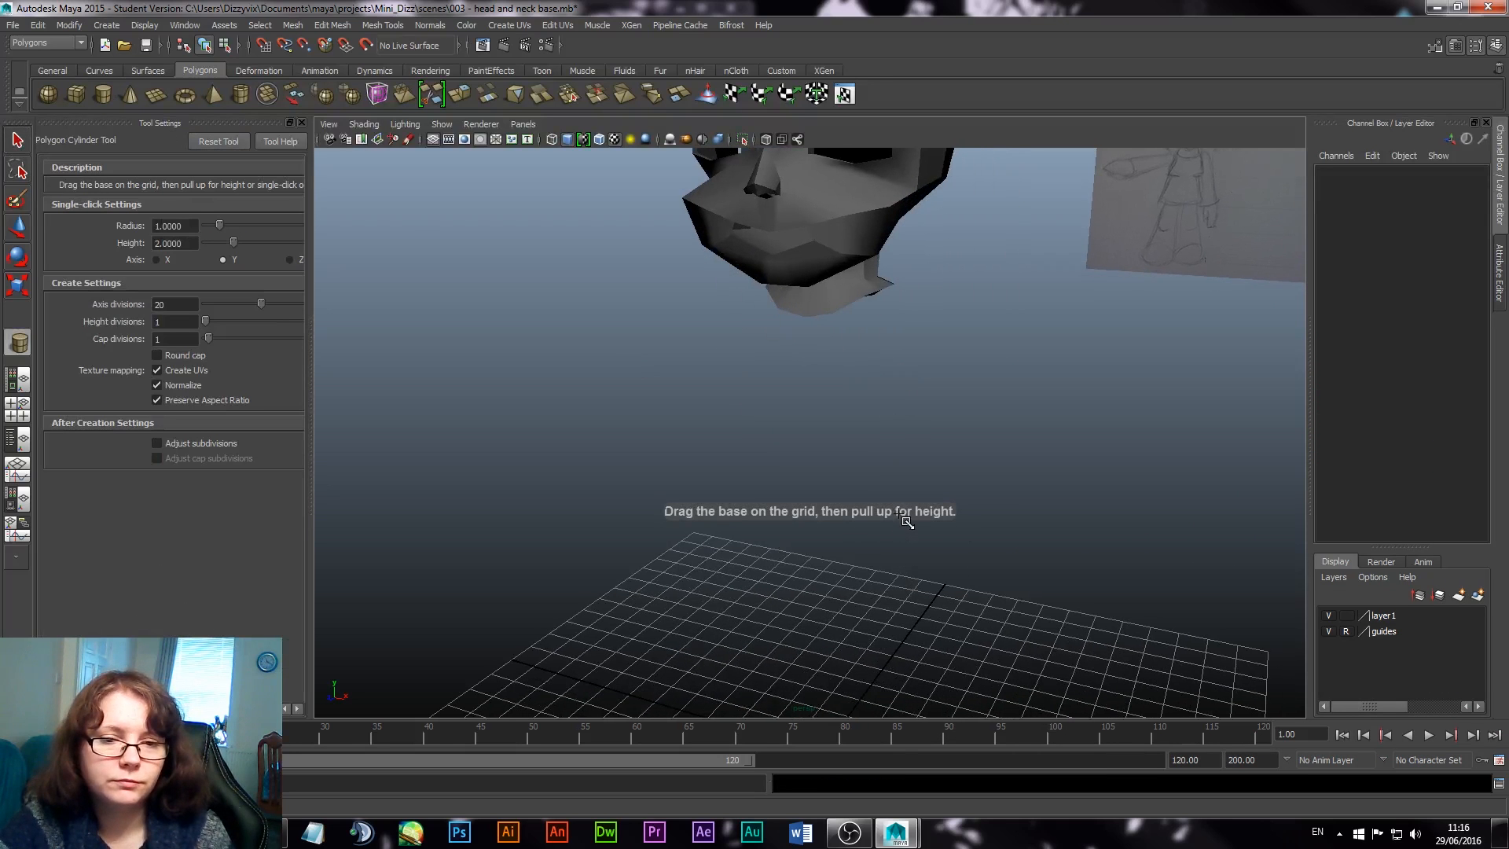
left_click_drag(903, 512, 896, 626, "alt")
left_click_drag(1450, 186, 1464, 212)
type("0")
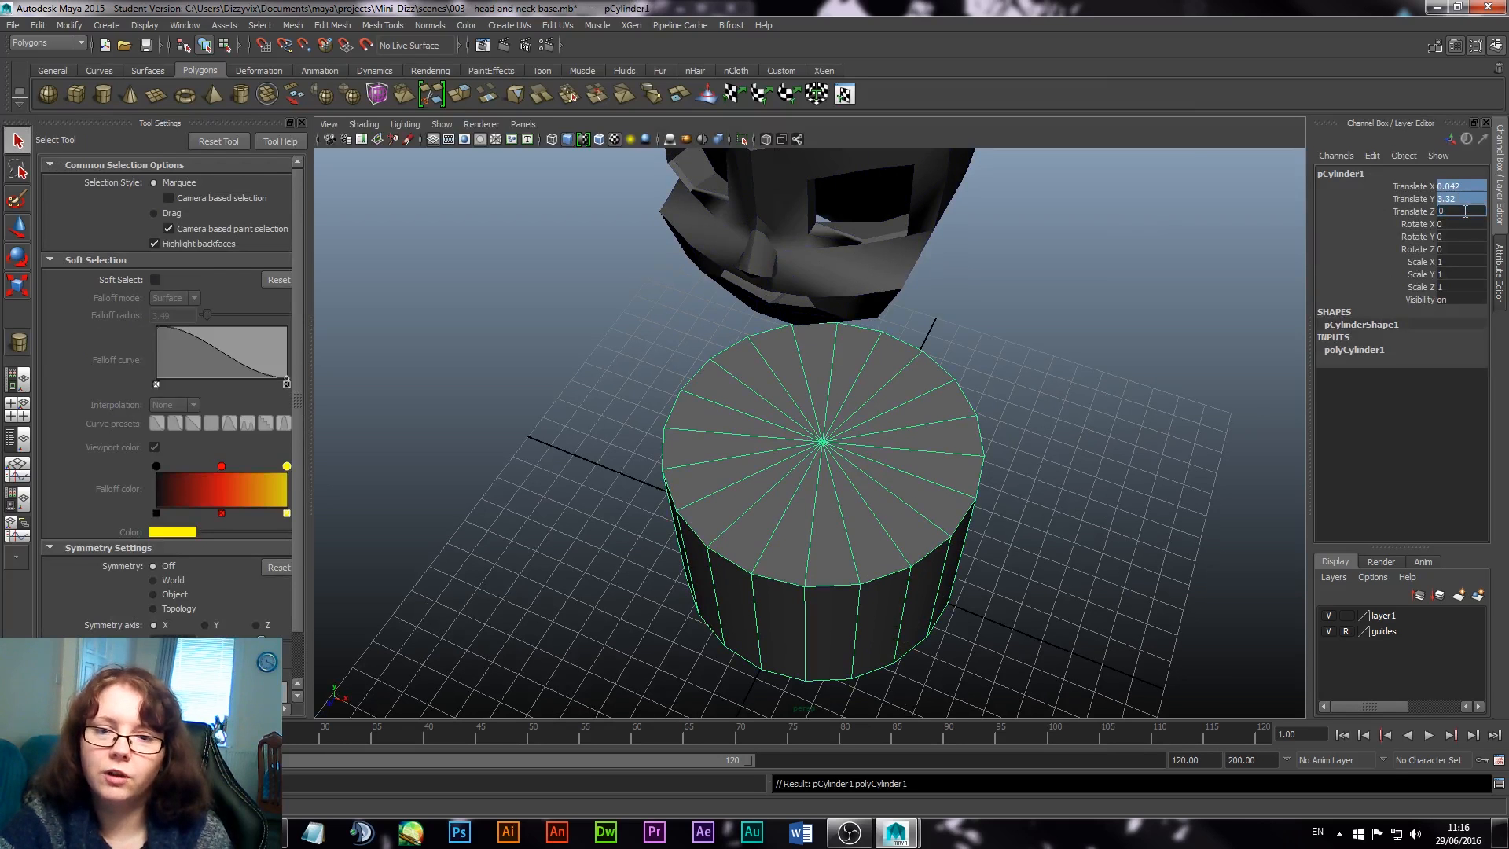
key("Return")
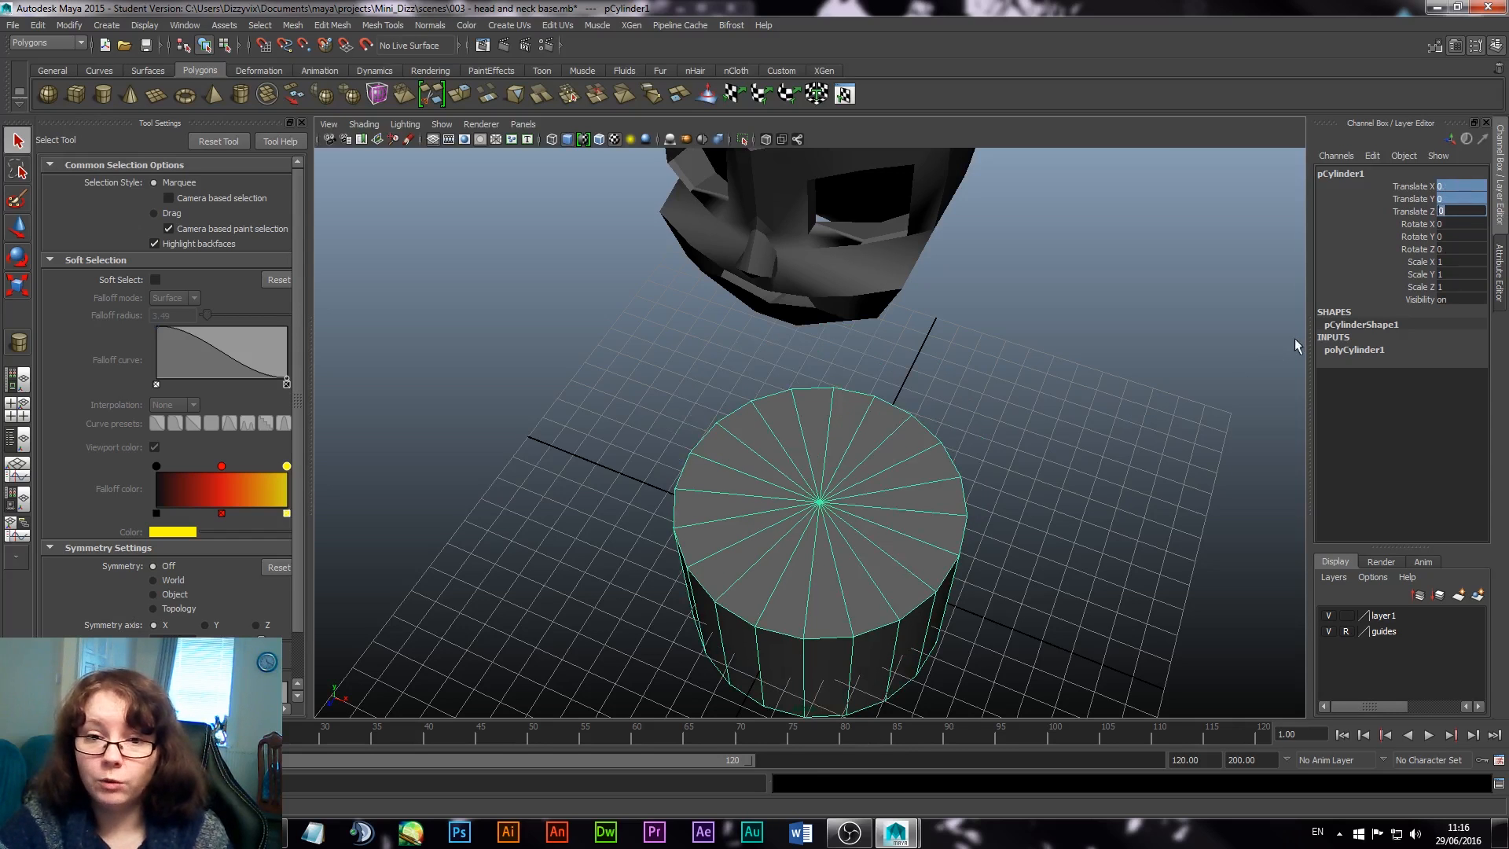
Step: Set the cylinder's Subdivisions Axis to 12 and its Subdivisions Caps to 0
left_click(1353, 350)
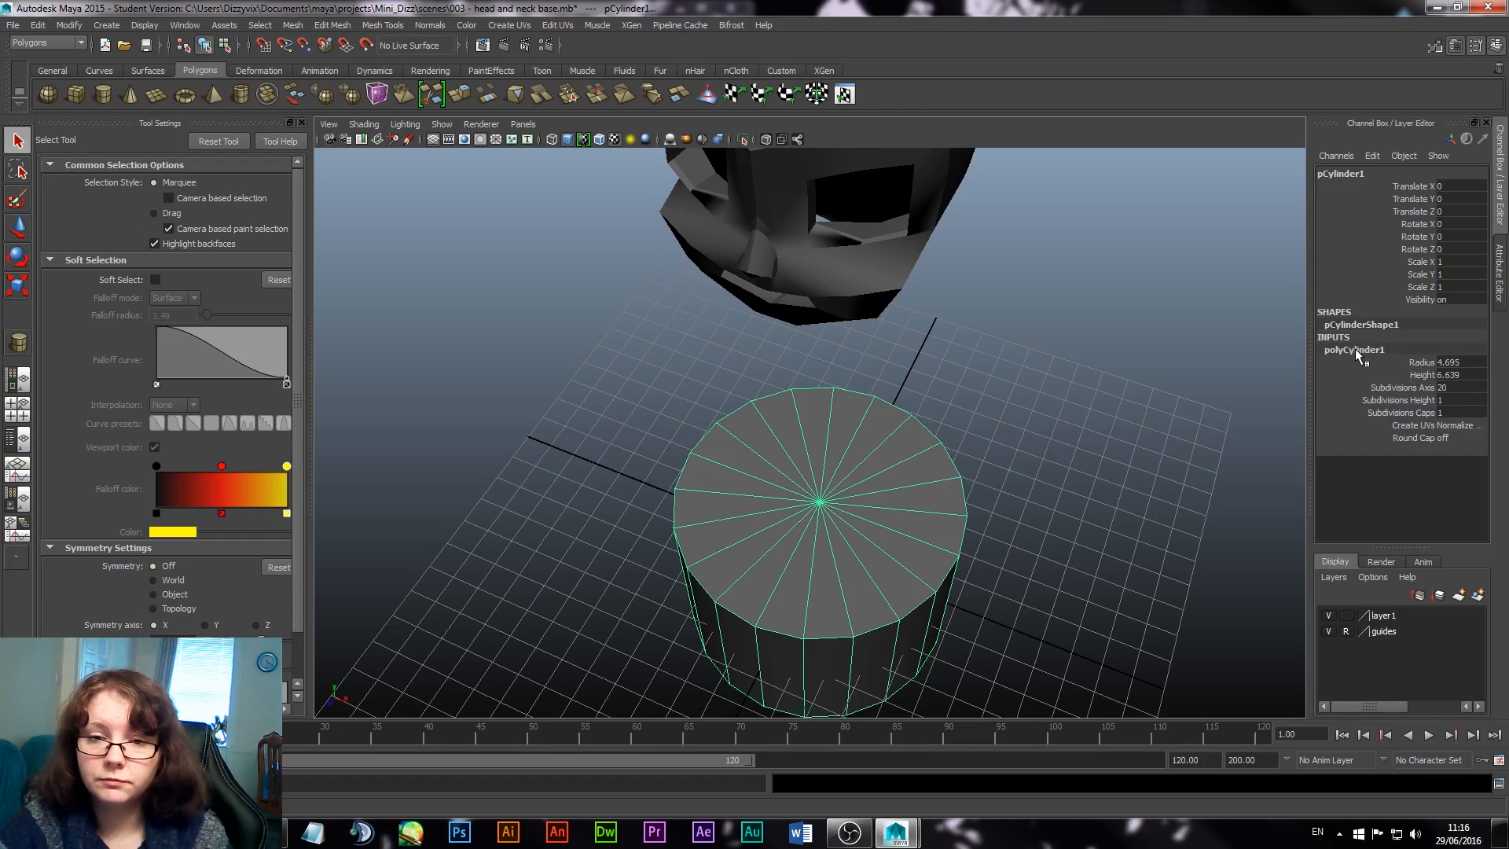
double_click(1449, 389)
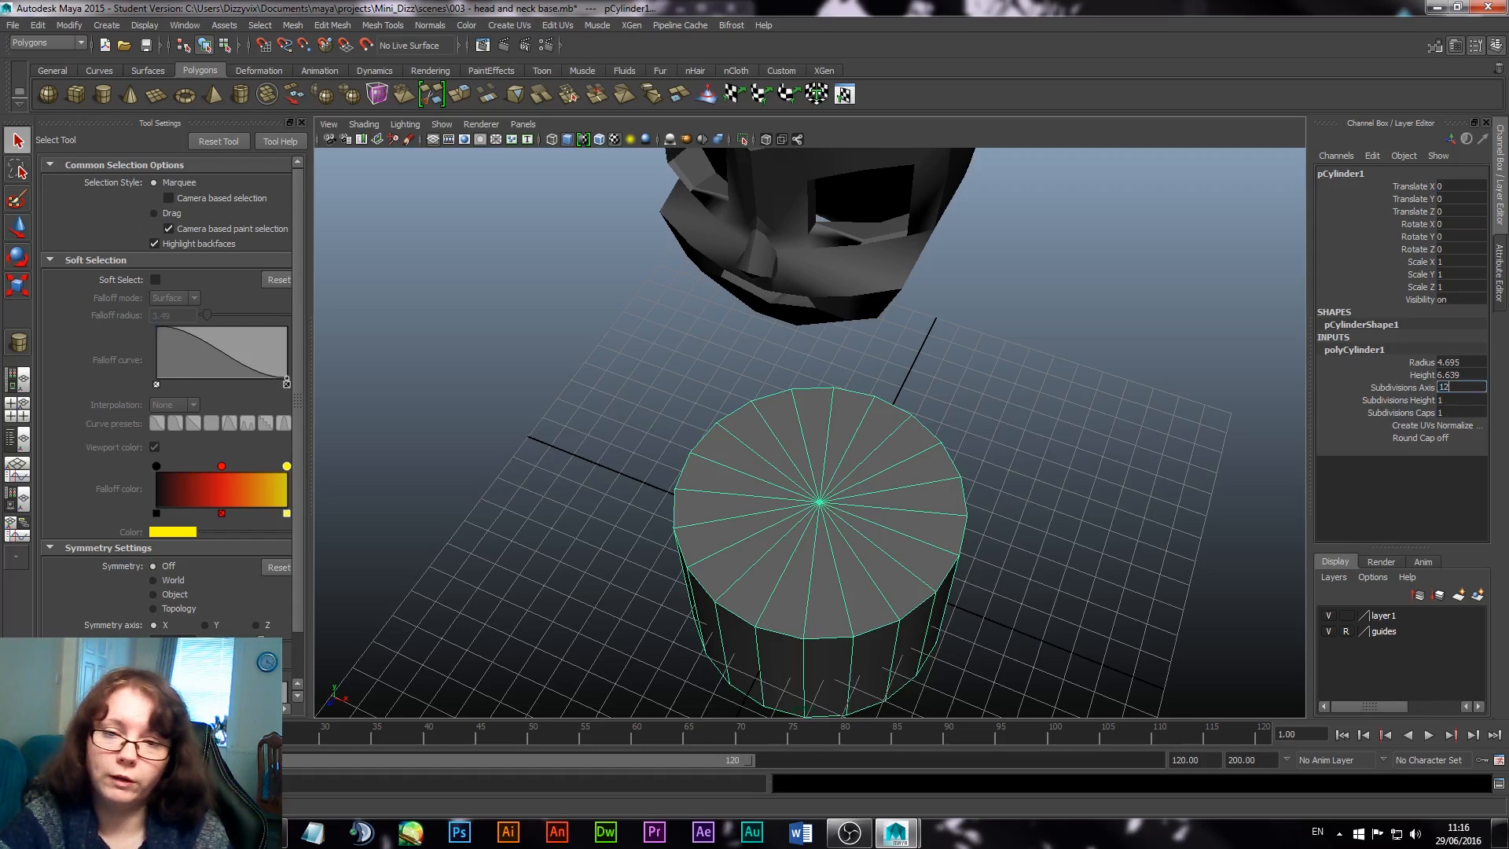
type("12")
key("Return")
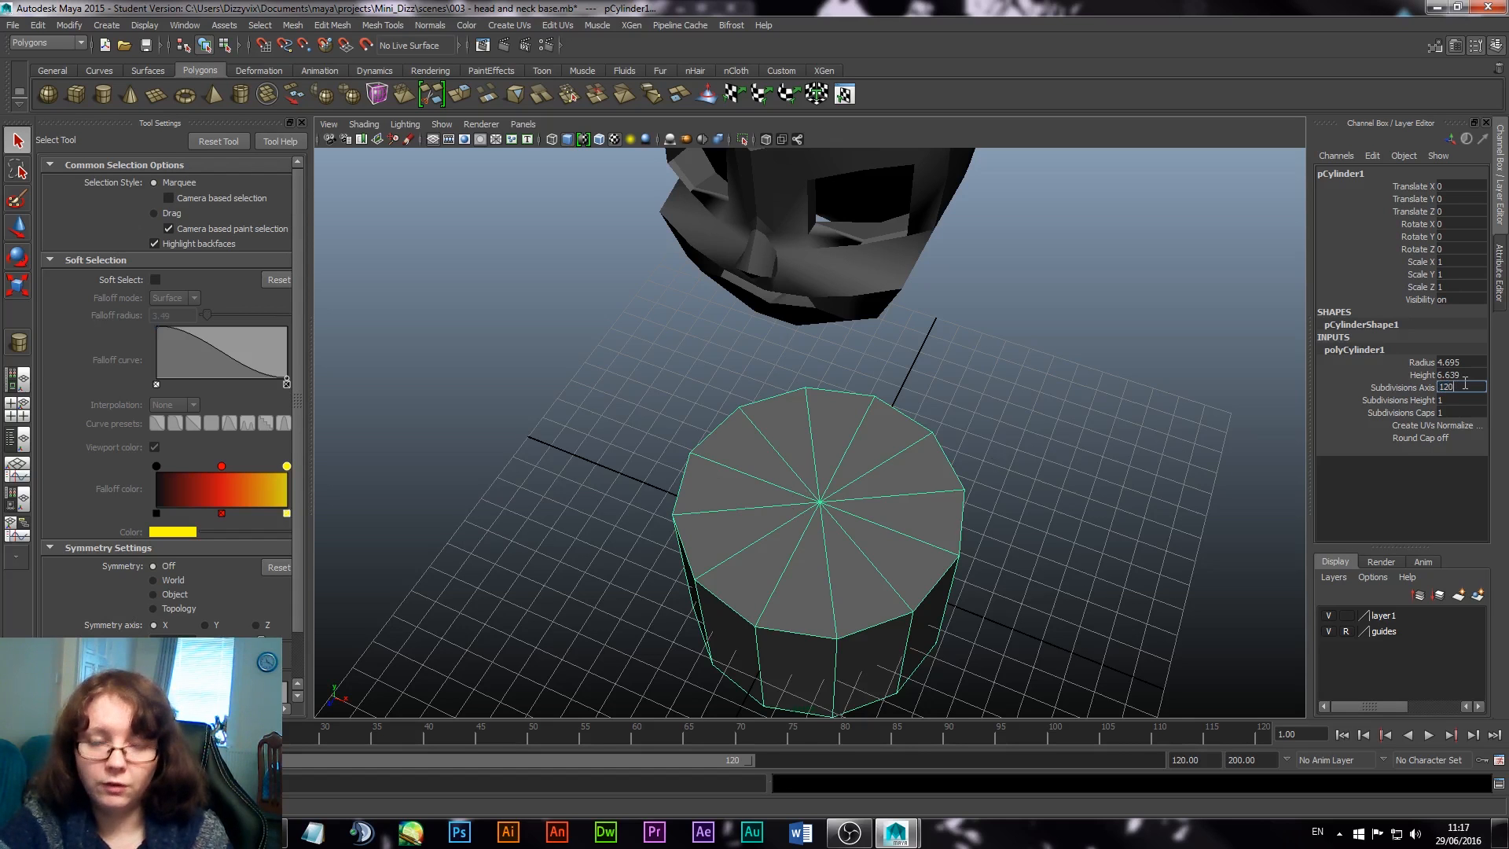
key("Return")
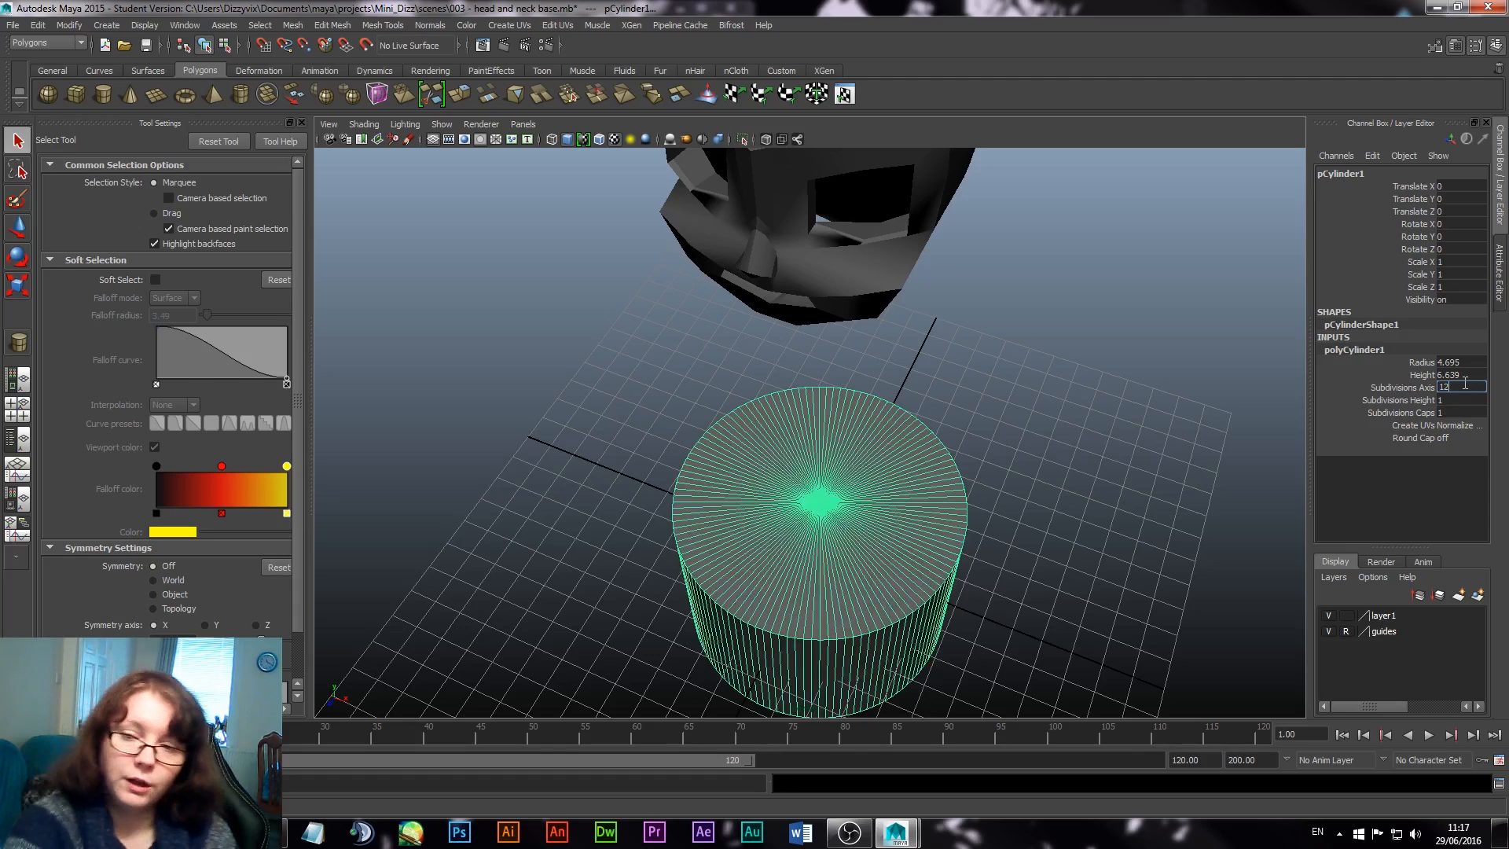
key("Return")
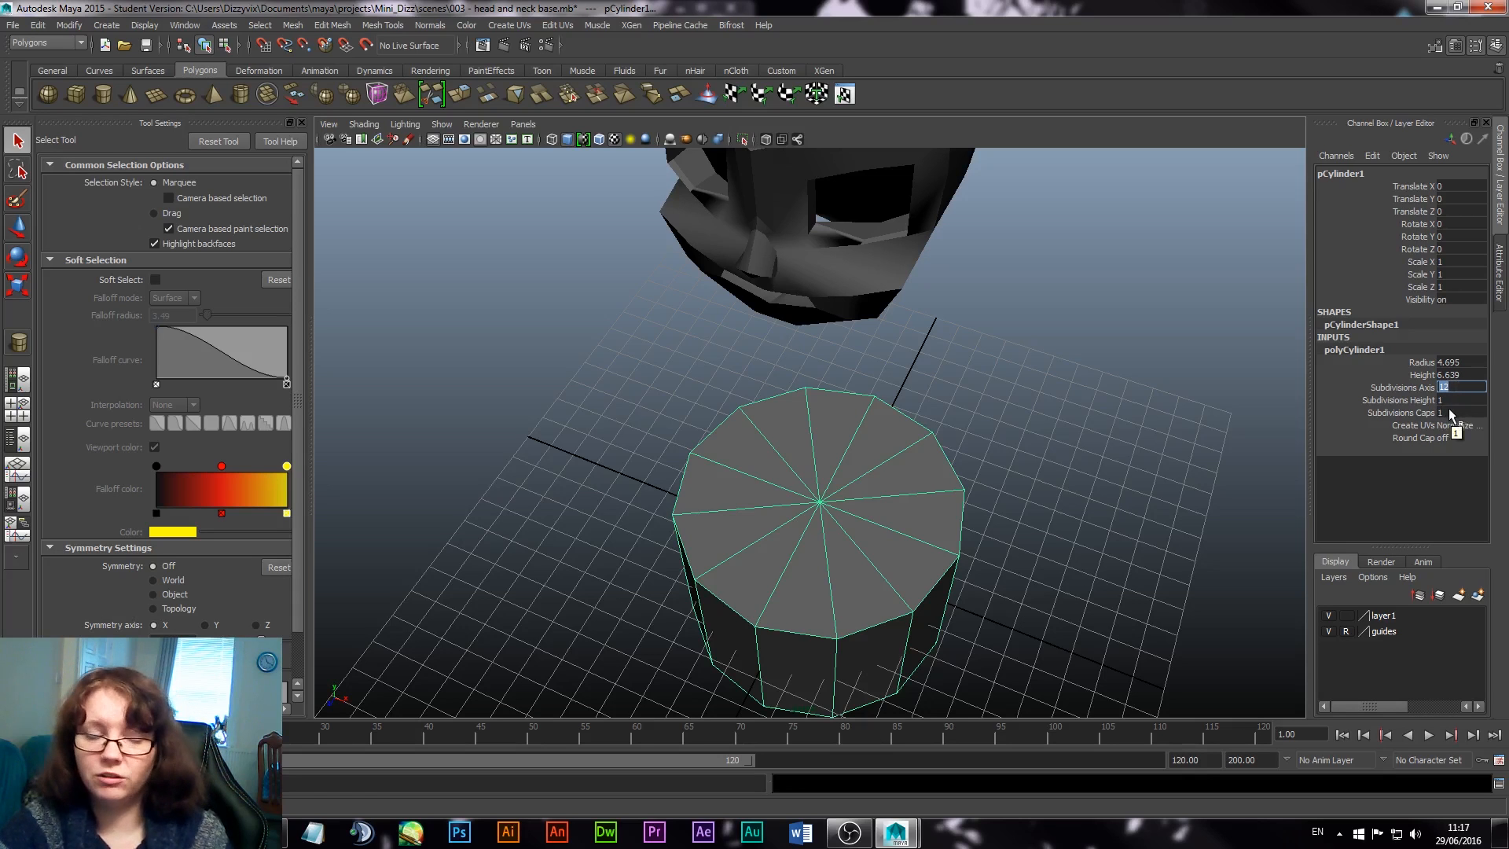
left_click(1449, 412)
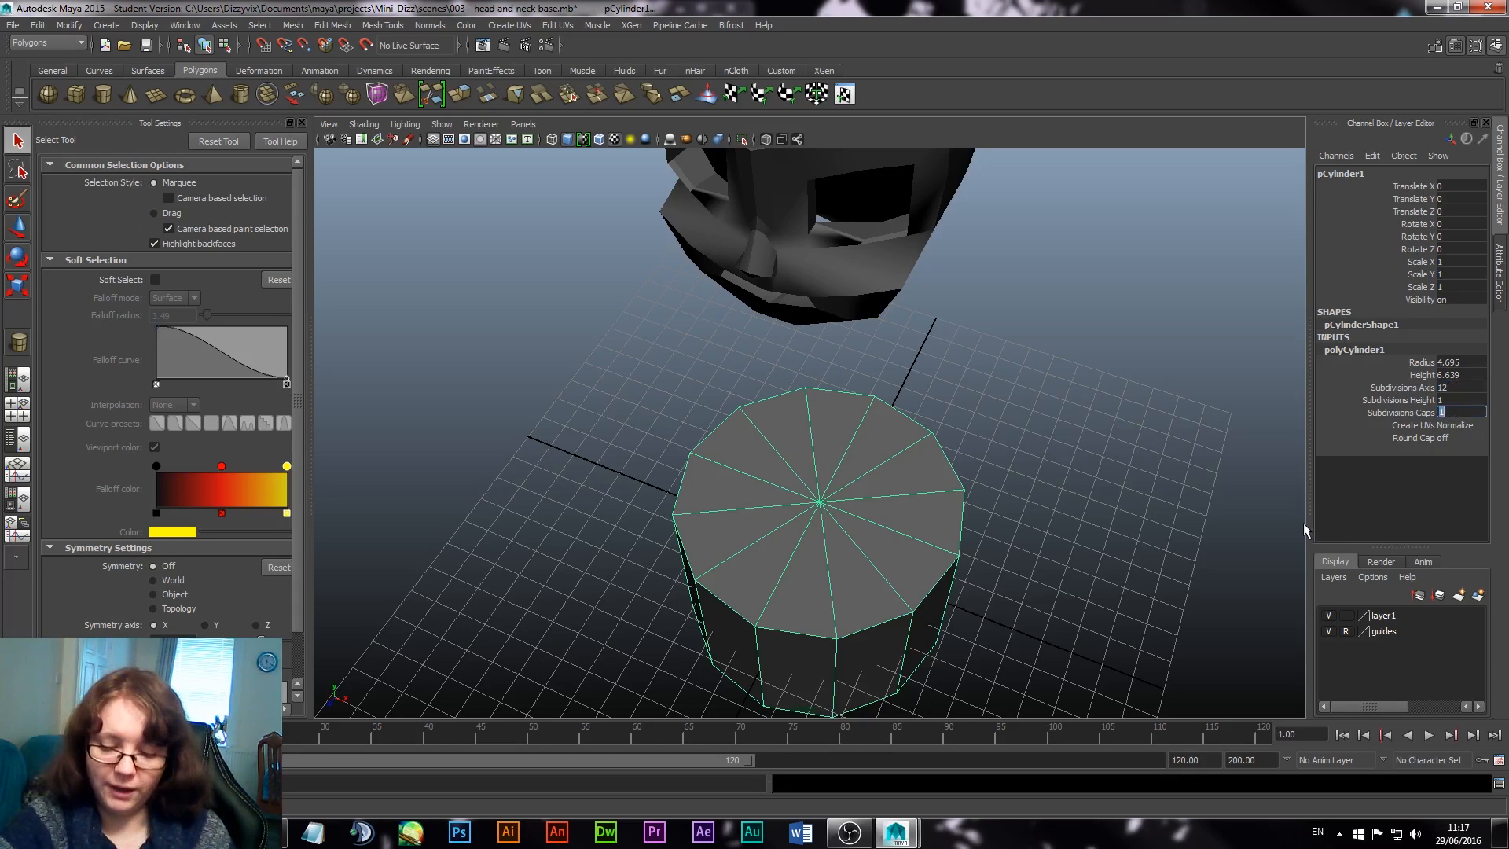
type("0")
key("Return")
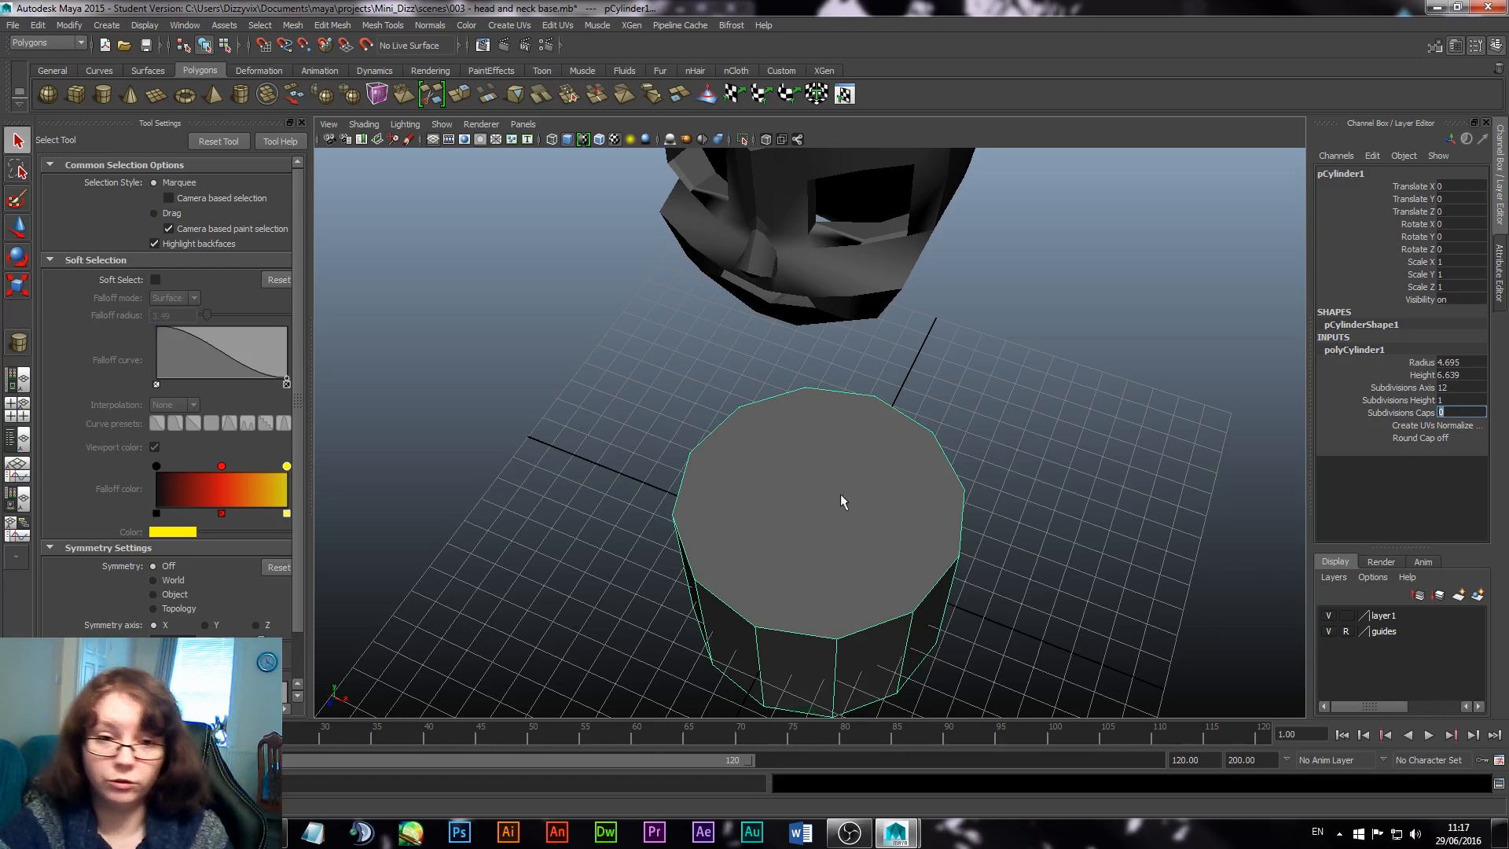
Step: Delete the top and bottom cap faces of the cylinder so it is an open tube
right_click_drag(807, 476, 809, 511)
left_click(838, 517)
key("Delete")
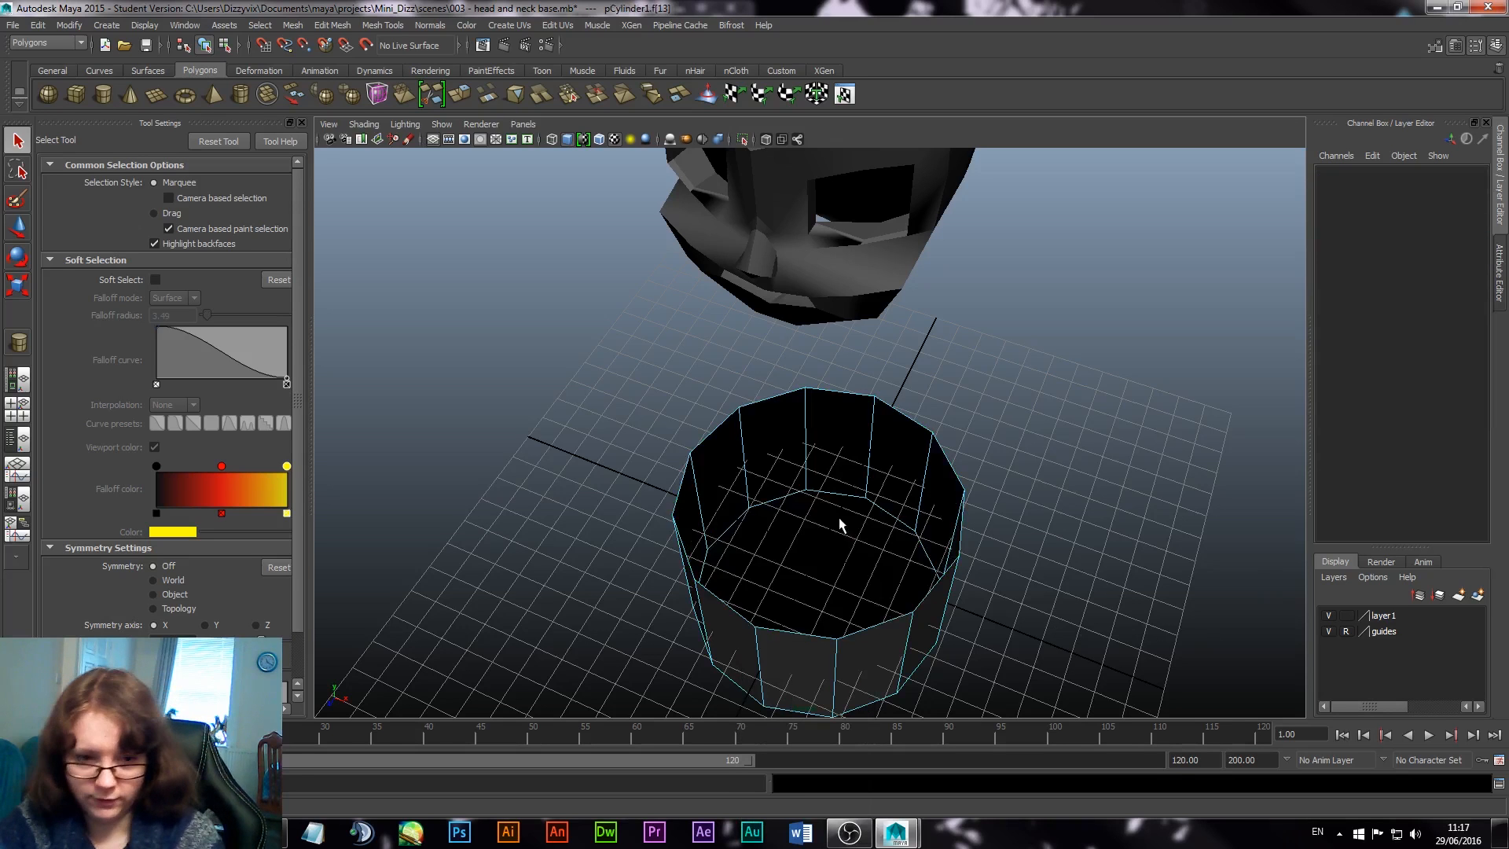
left_click(803, 546)
key("Delete")
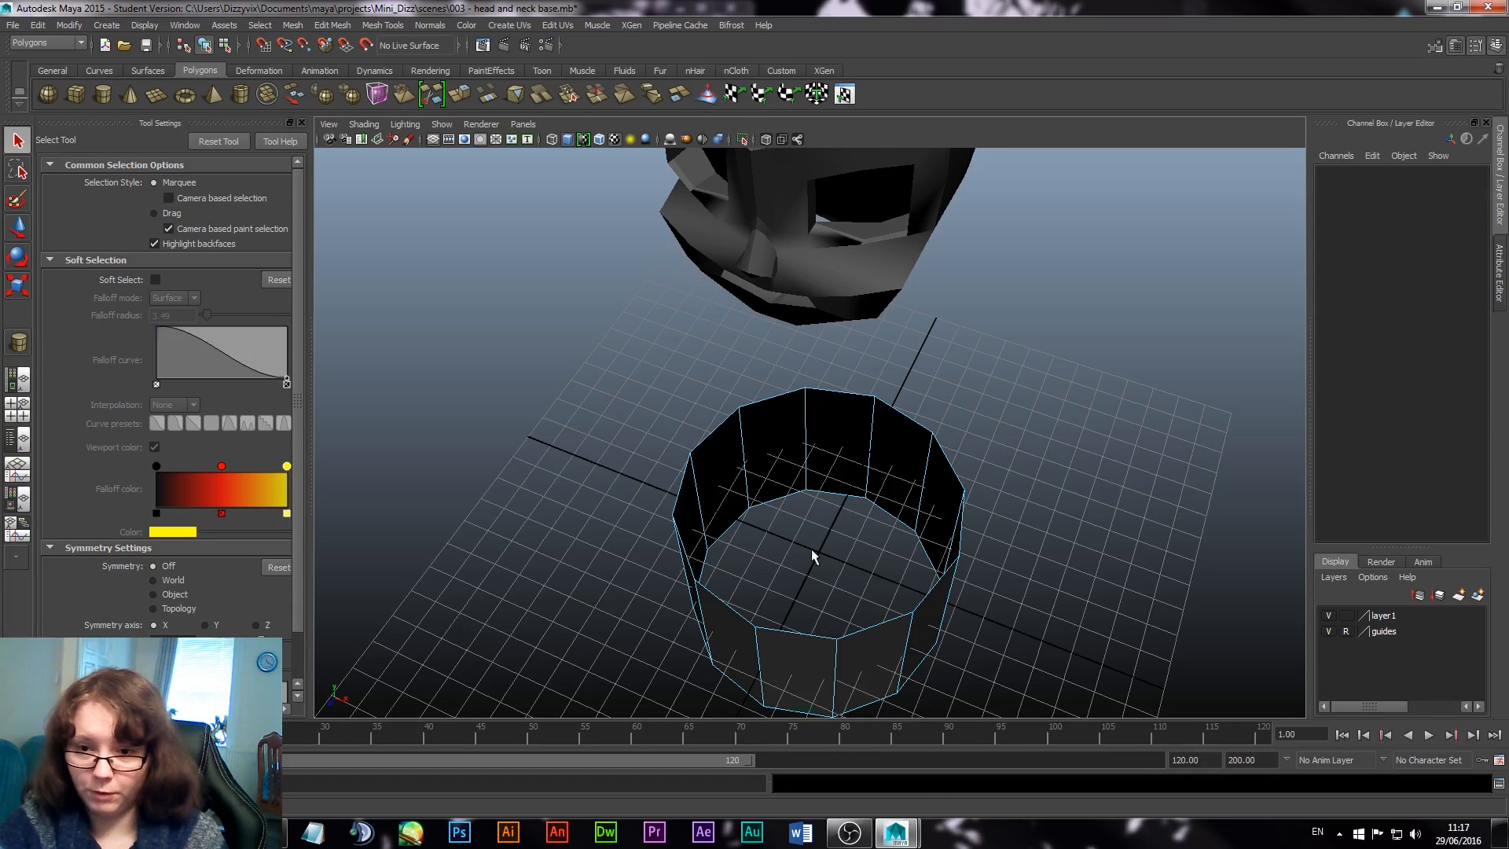
Step: Delete all side faces on the positive X half of the tube
left_click_drag(712, 526, 786, 440, "alt")
left_click_drag(979, 322, 826, 715)
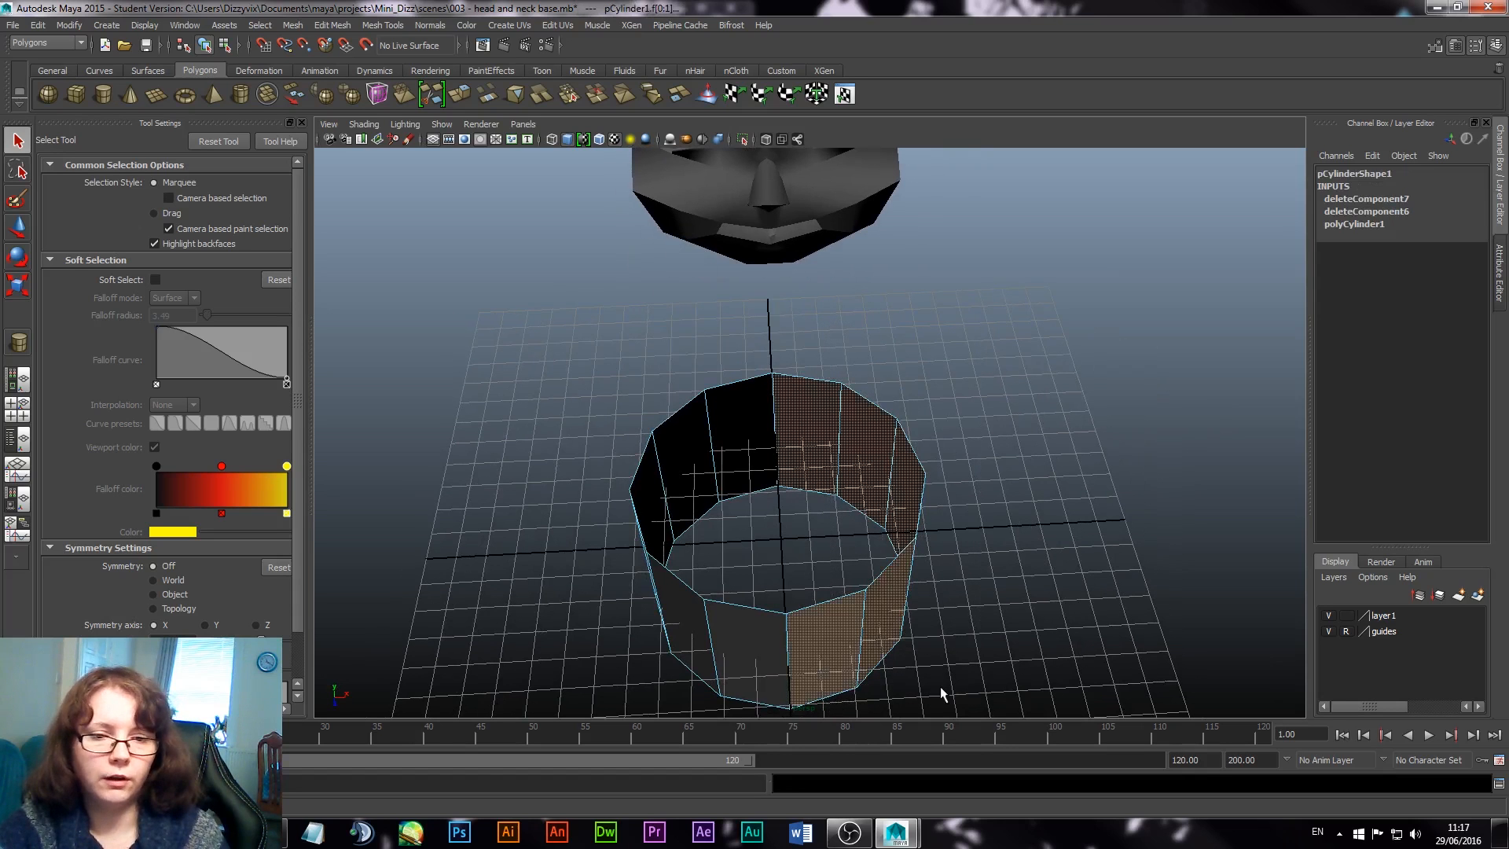
key("Delete")
Step: Move the remaining half cylinder up to a Translate Y of about 9.98, with its top edge just below the neck in the front view
left_click_drag(904, 626, 873, 597, "alt")
right_click_drag(705, 475, 815, 461)
left_click(768, 522)
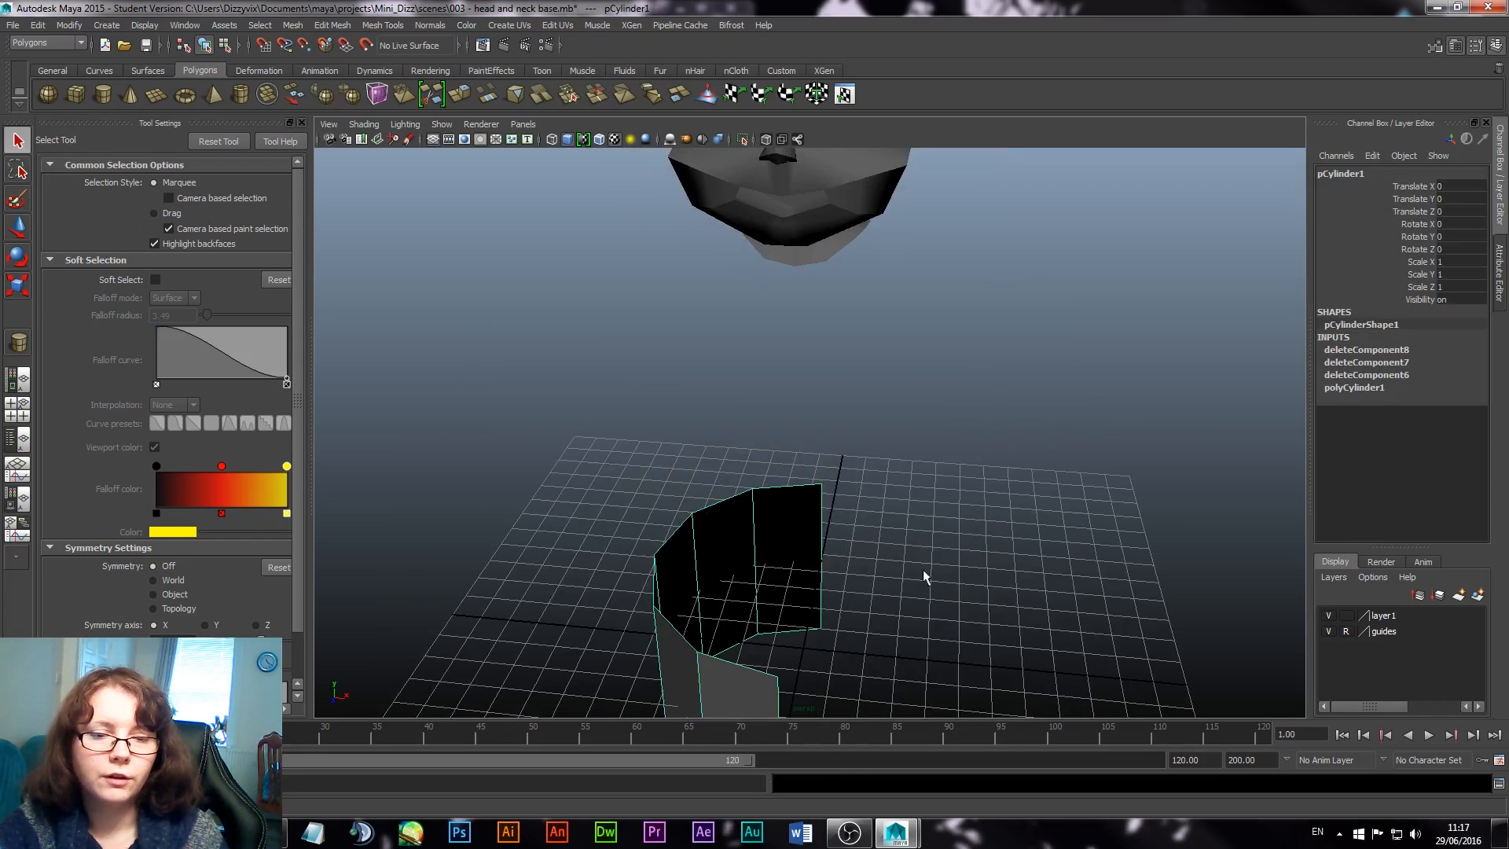
left_click_drag(873, 532, 838, 311, "alt")
key("w")
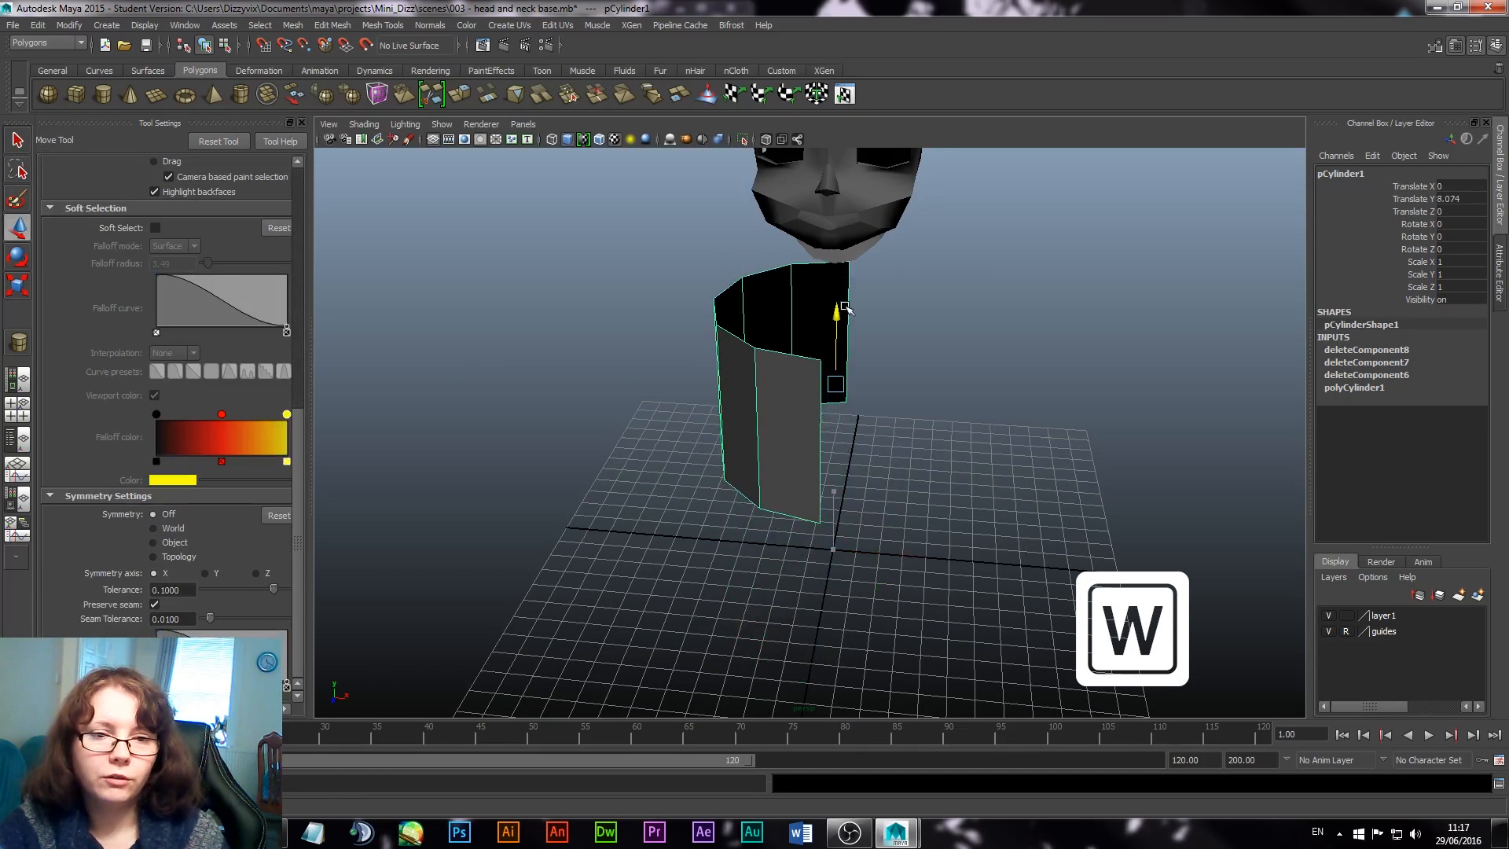
key("space")
key("space")
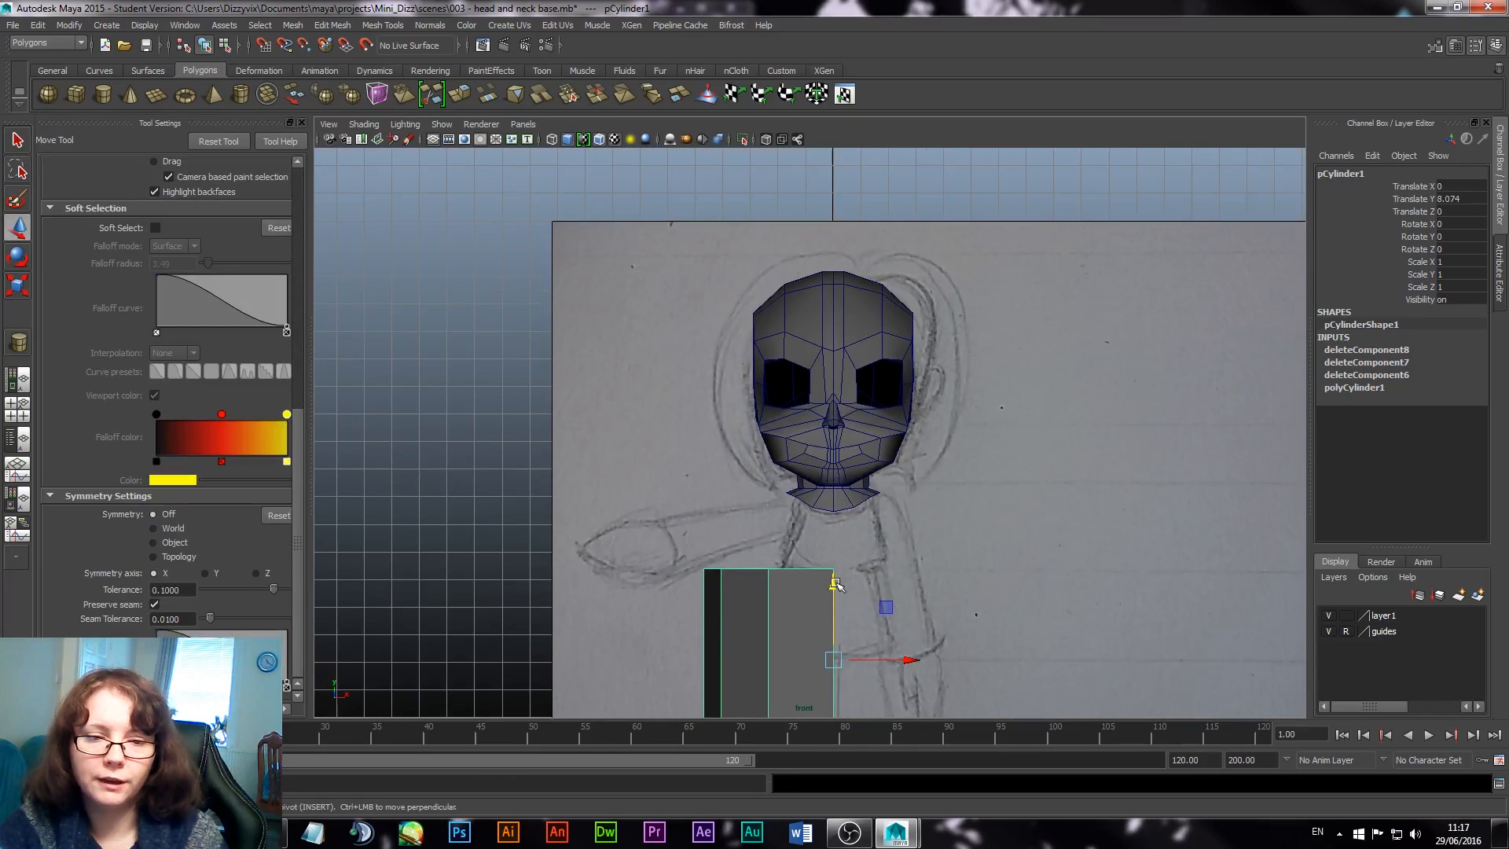
left_click_drag(835, 584, 842, 532)
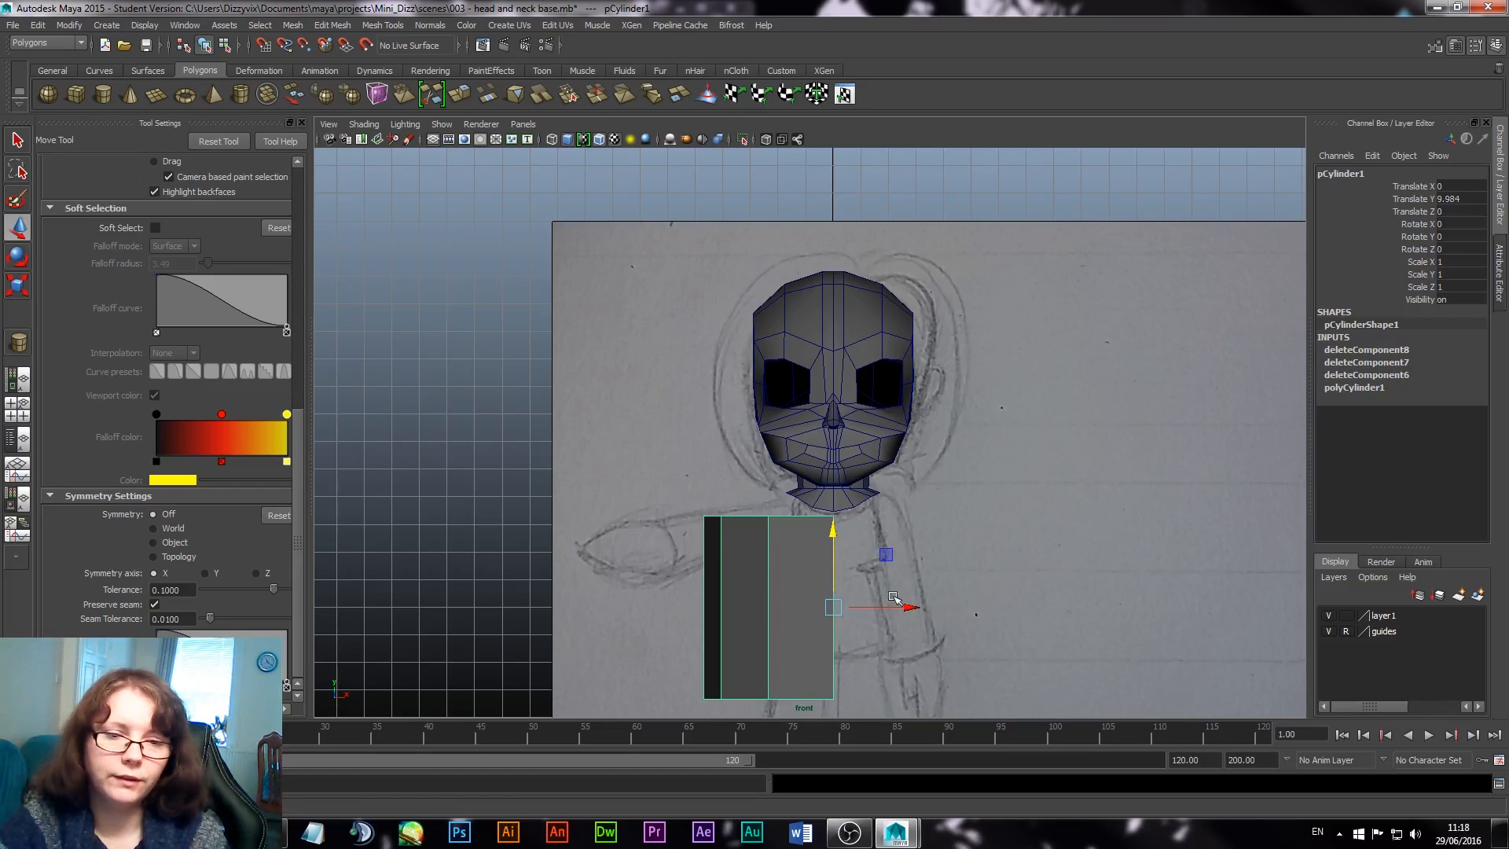
Step: Raise the half cylinder's bottom row of vertices in the front view to shorten it to about a third of its height
middle_click_drag(968, 585, 971, 539, "alt")
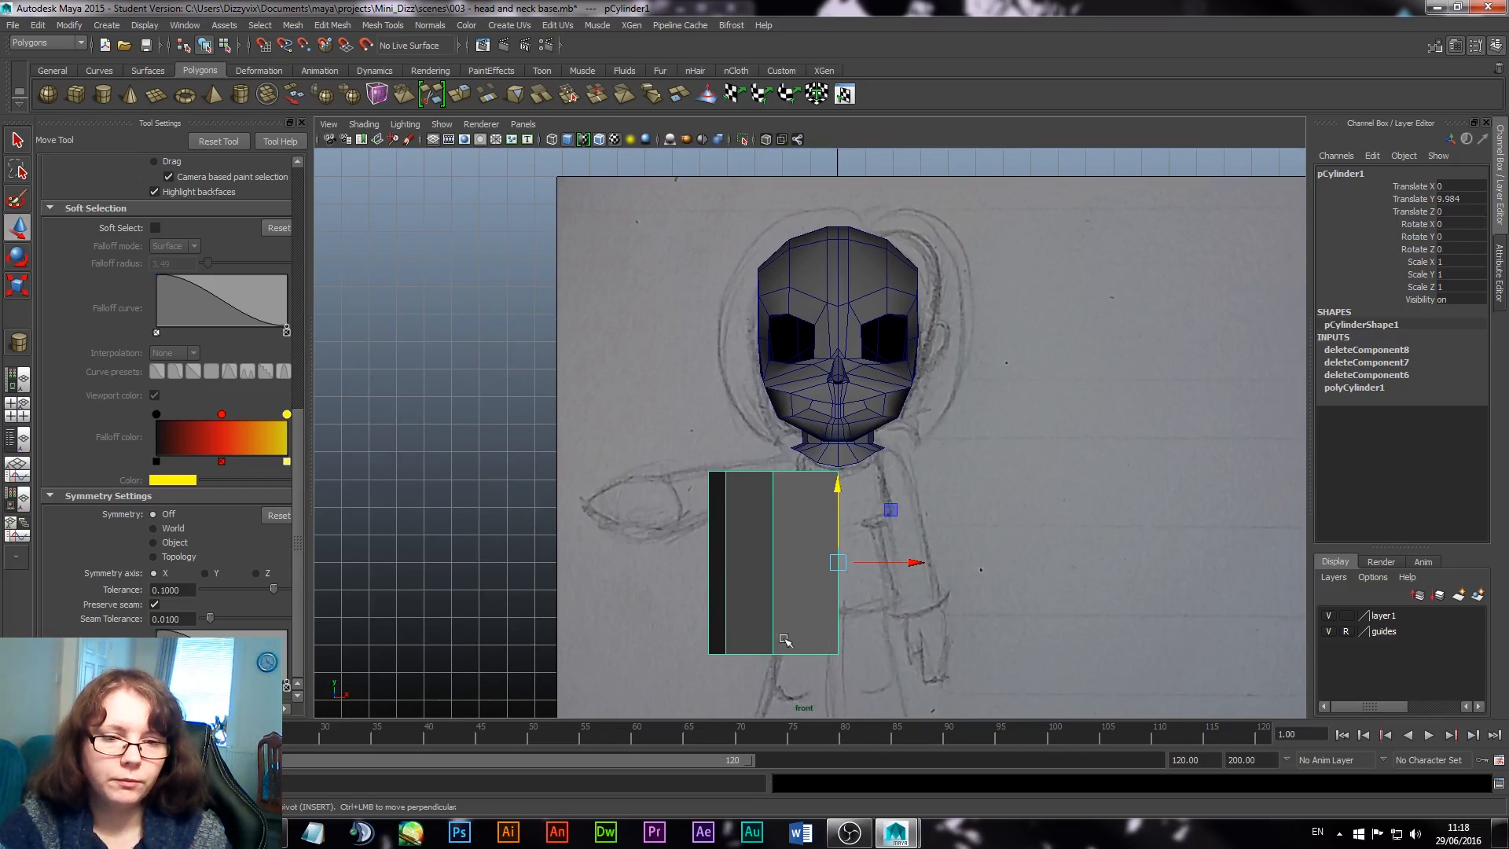
right_click(674, 629)
right_click(842, 541)
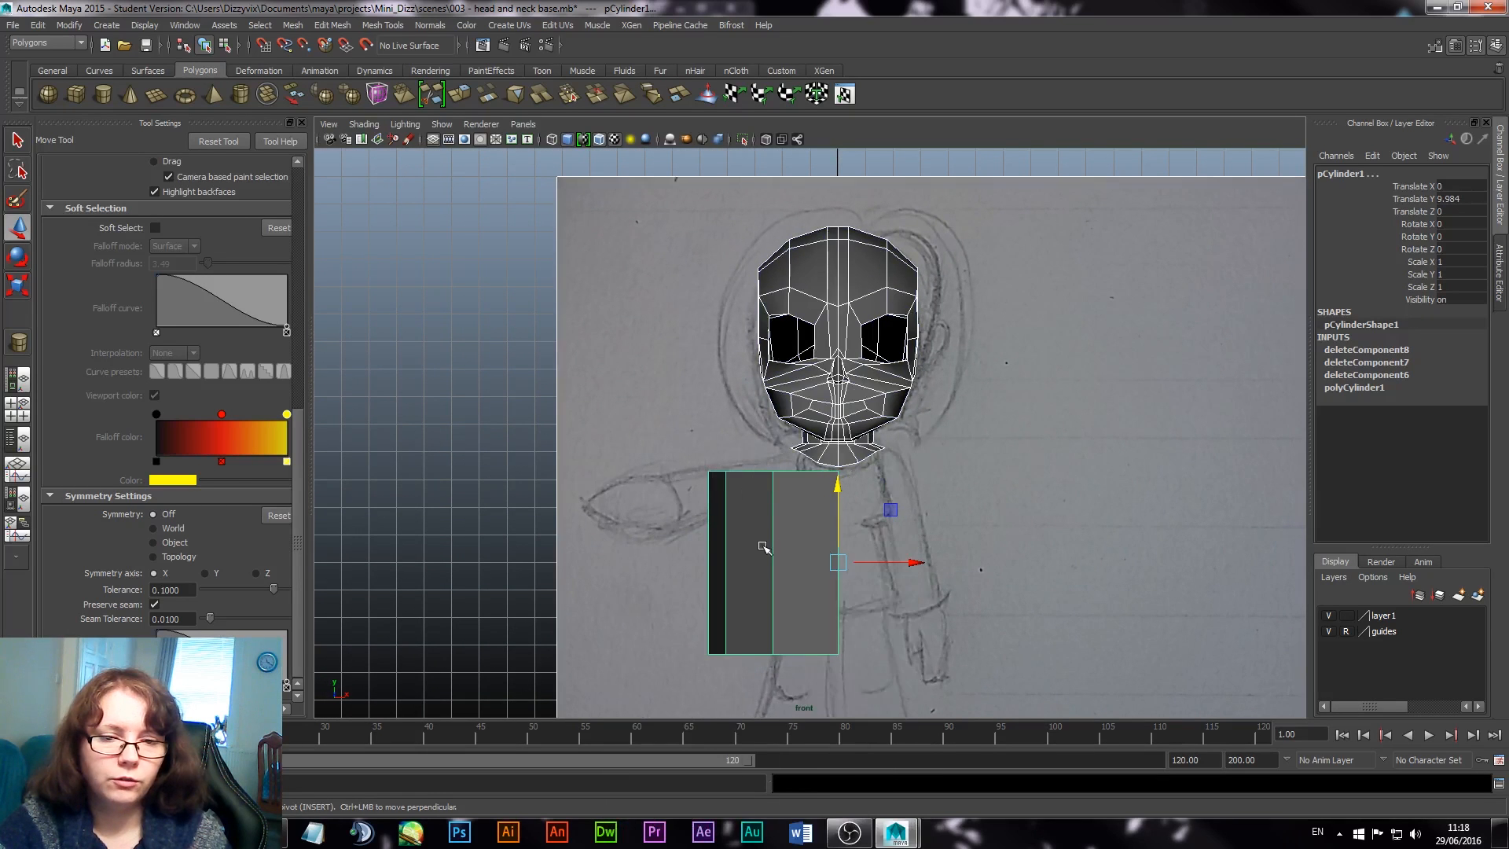
key("ctrl+a")
right_click(762, 542)
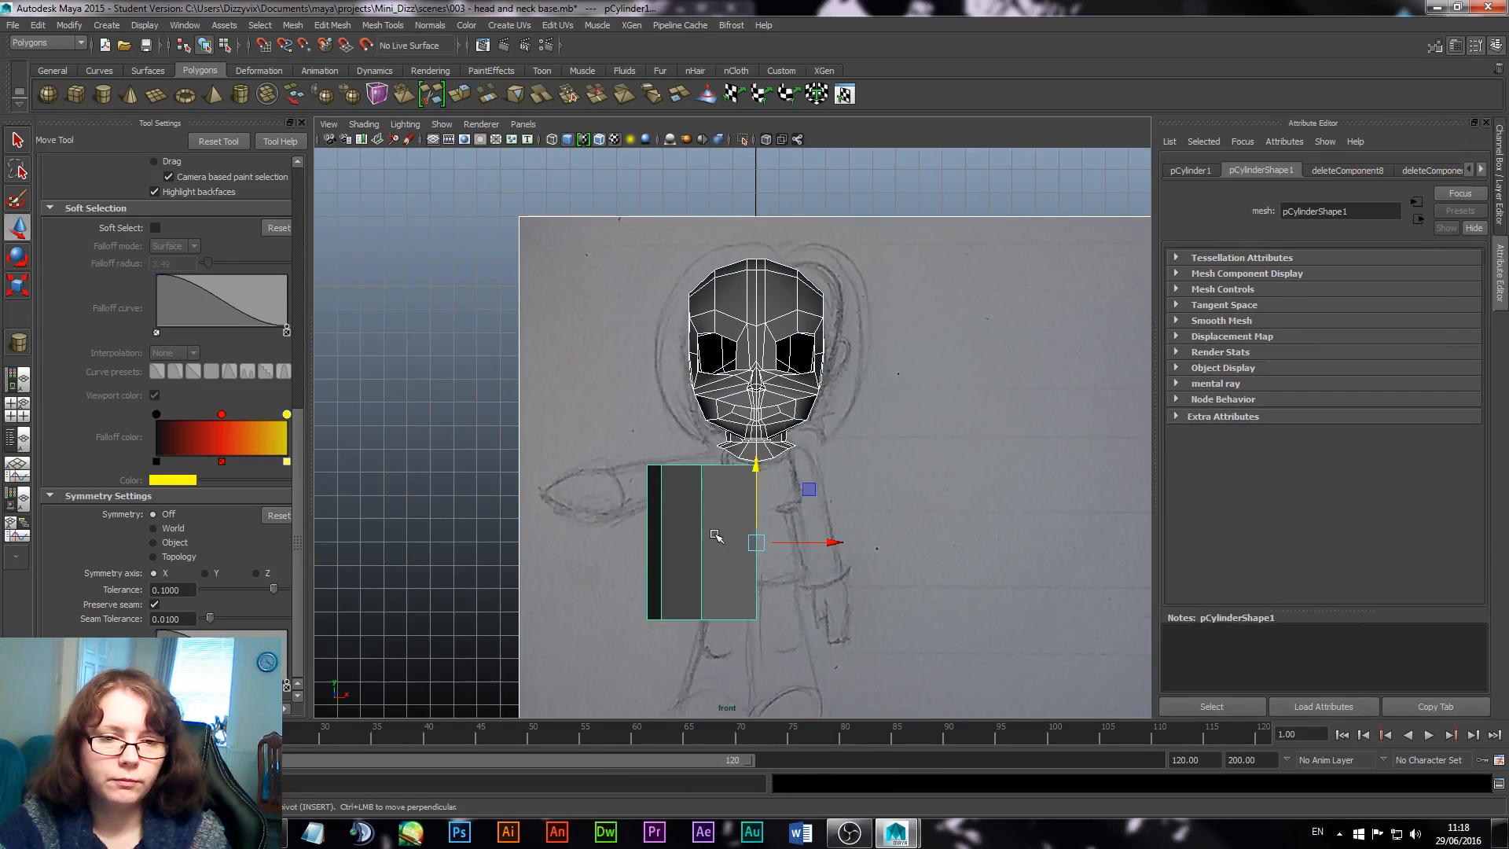
left_click(716, 538)
right_click_drag(717, 541, 658, 477)
left_click_drag(608, 603, 830, 714)
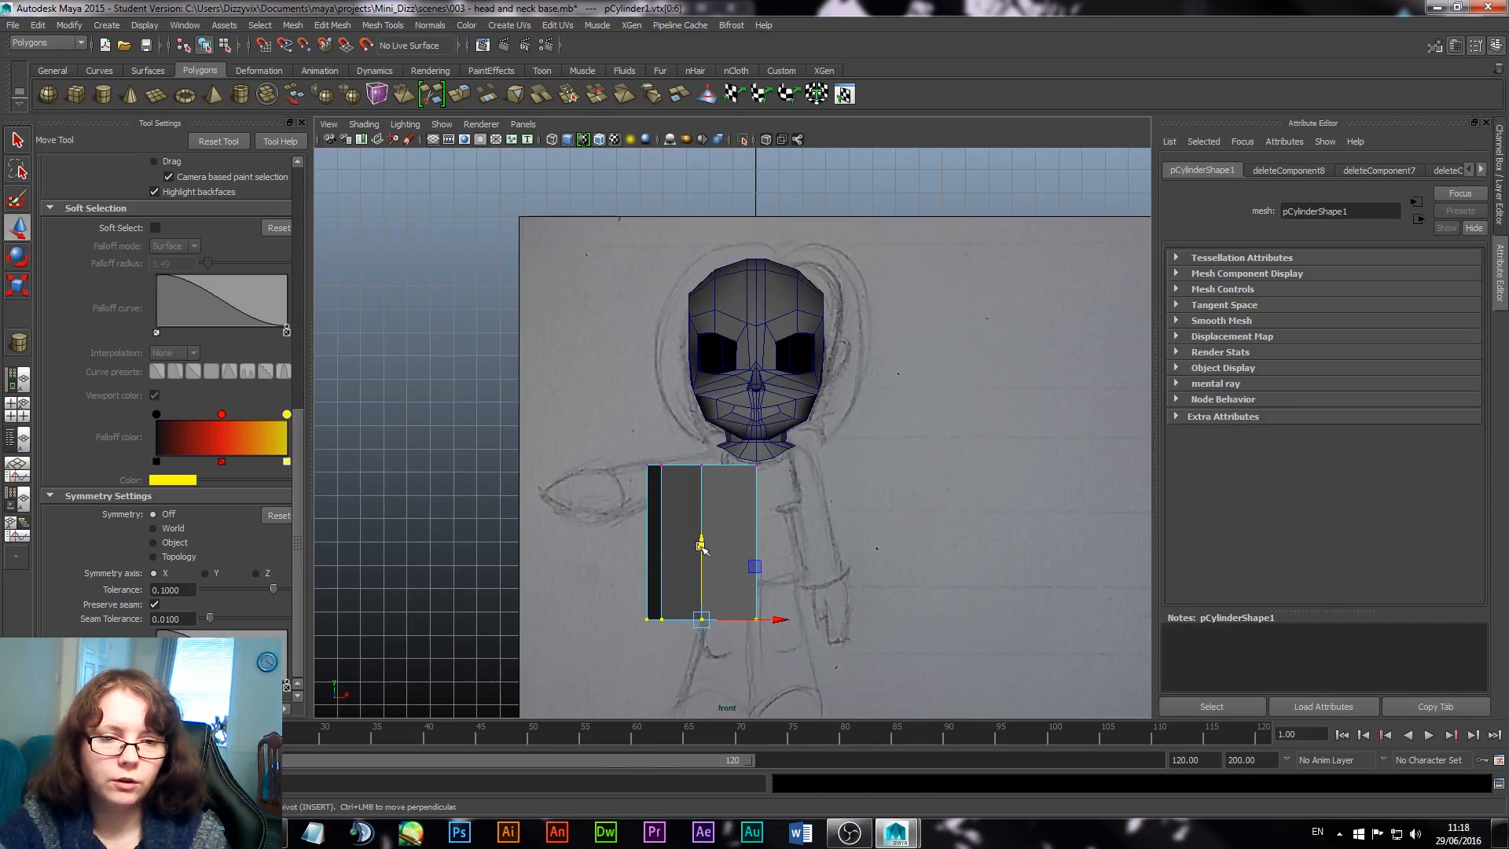
left_click_drag(701, 542, 733, 448)
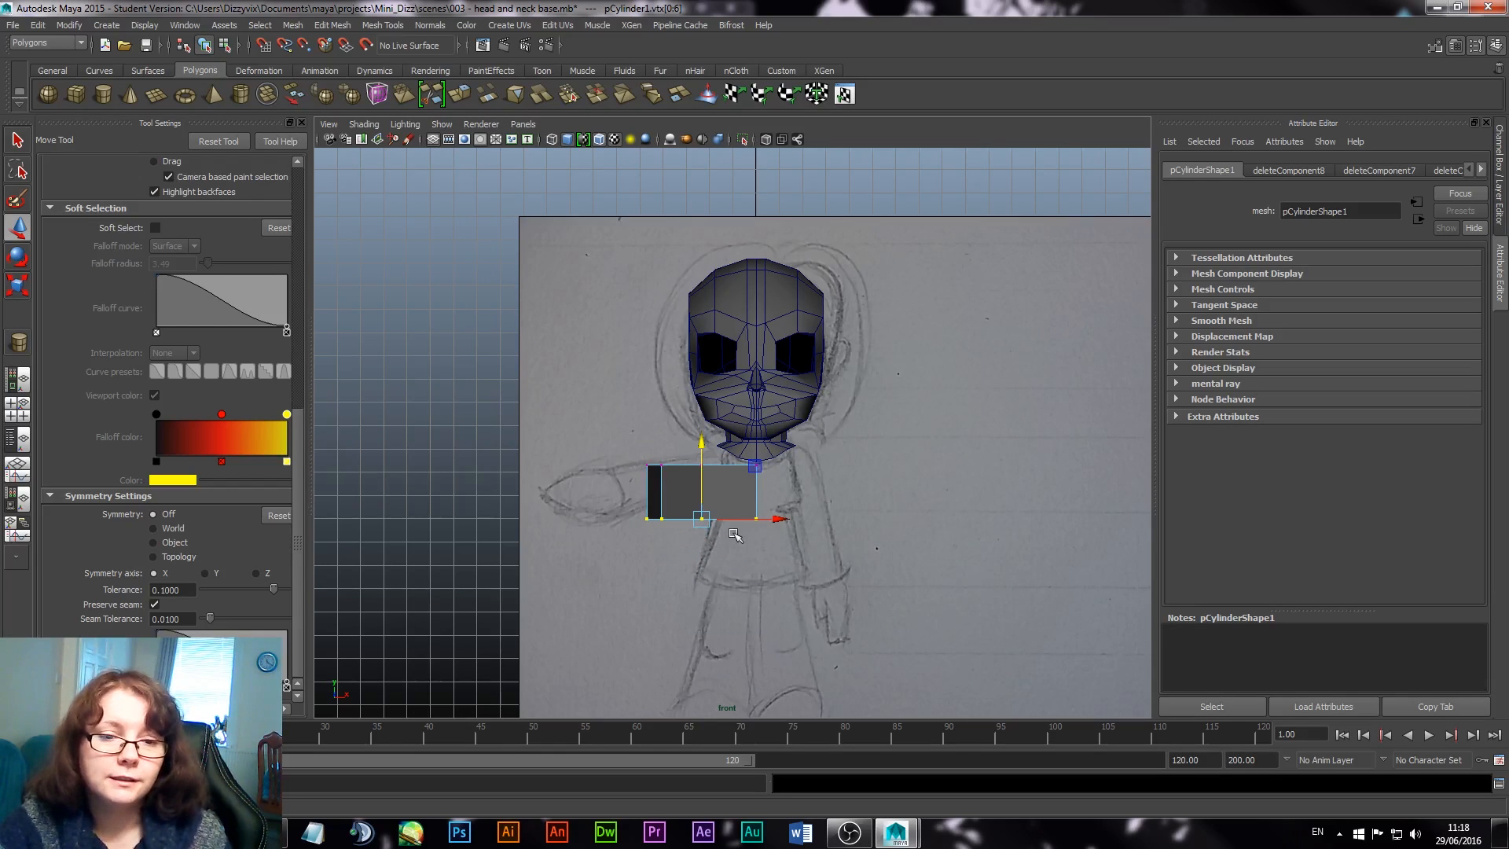
Step: Scale the half cylinder down along Z in the side view to match the sketched torso's depth, and stretch its height slightly
key("space")
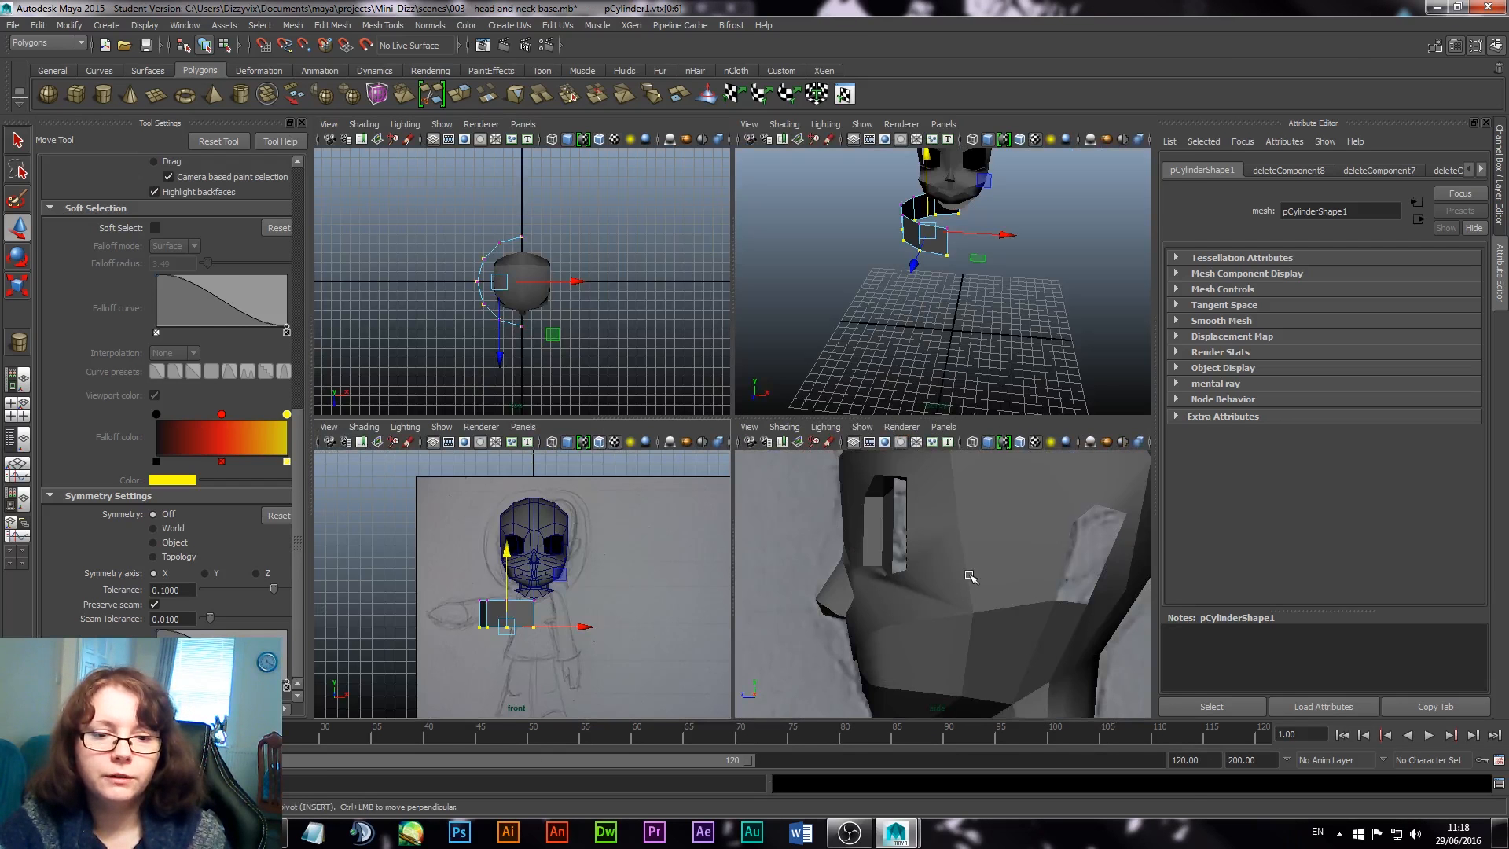
key("space")
key("a")
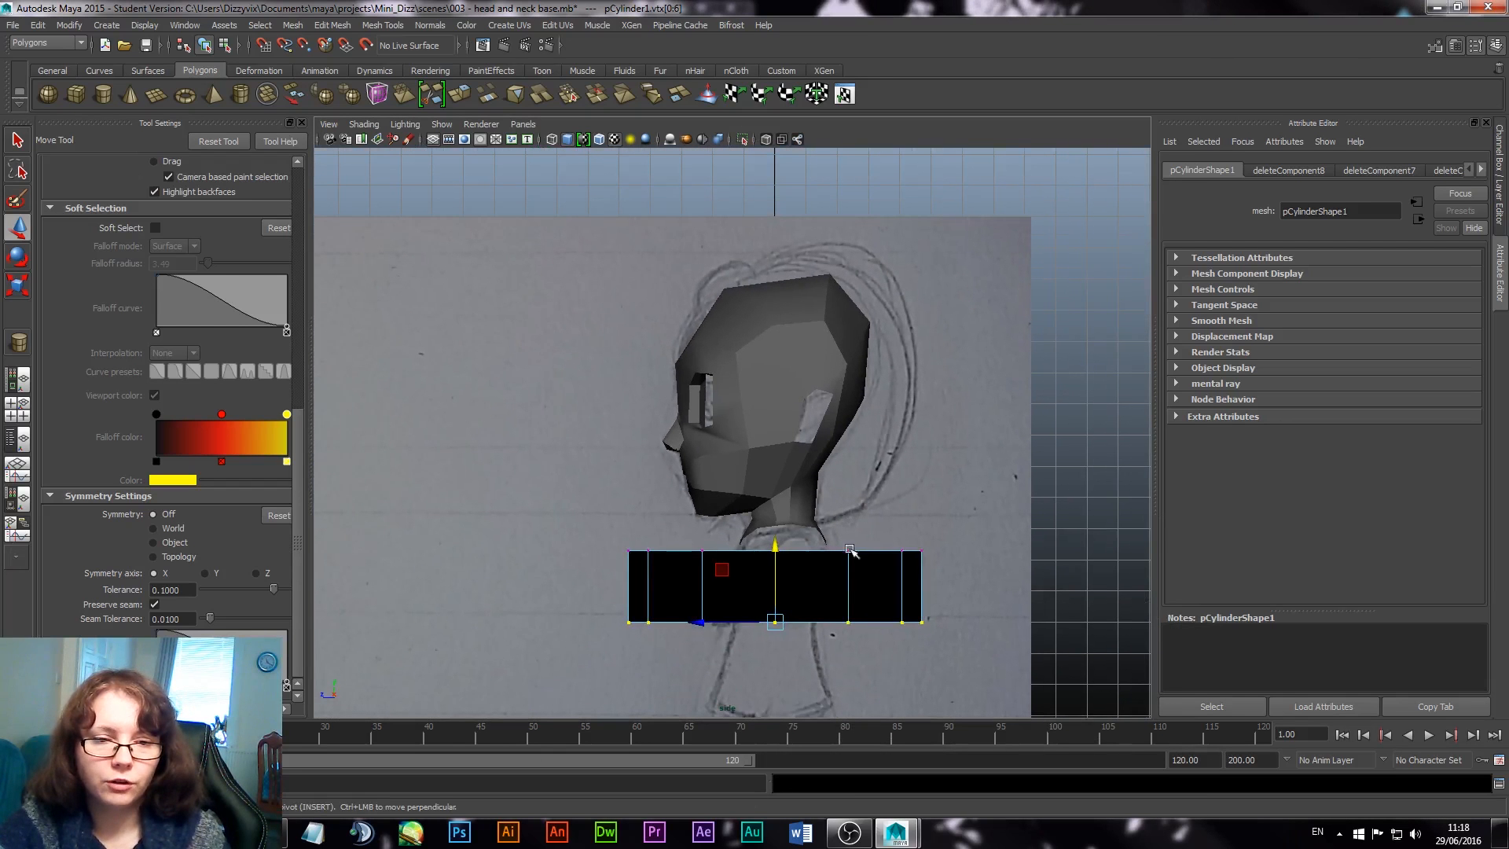
right_click_drag(634, 550, 742, 451)
left_click(745, 598)
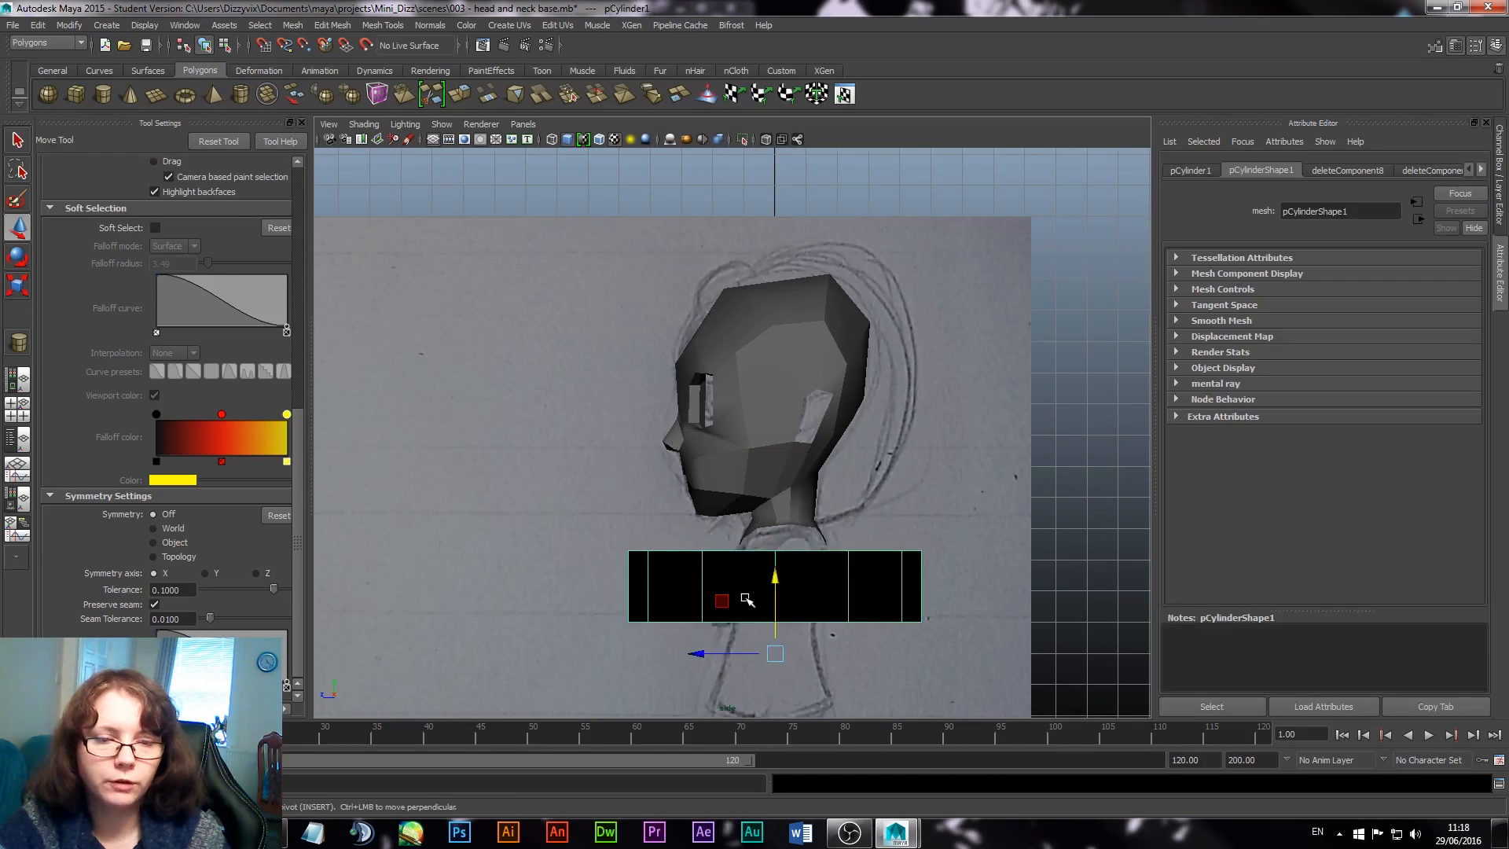
key("e")
key("r")
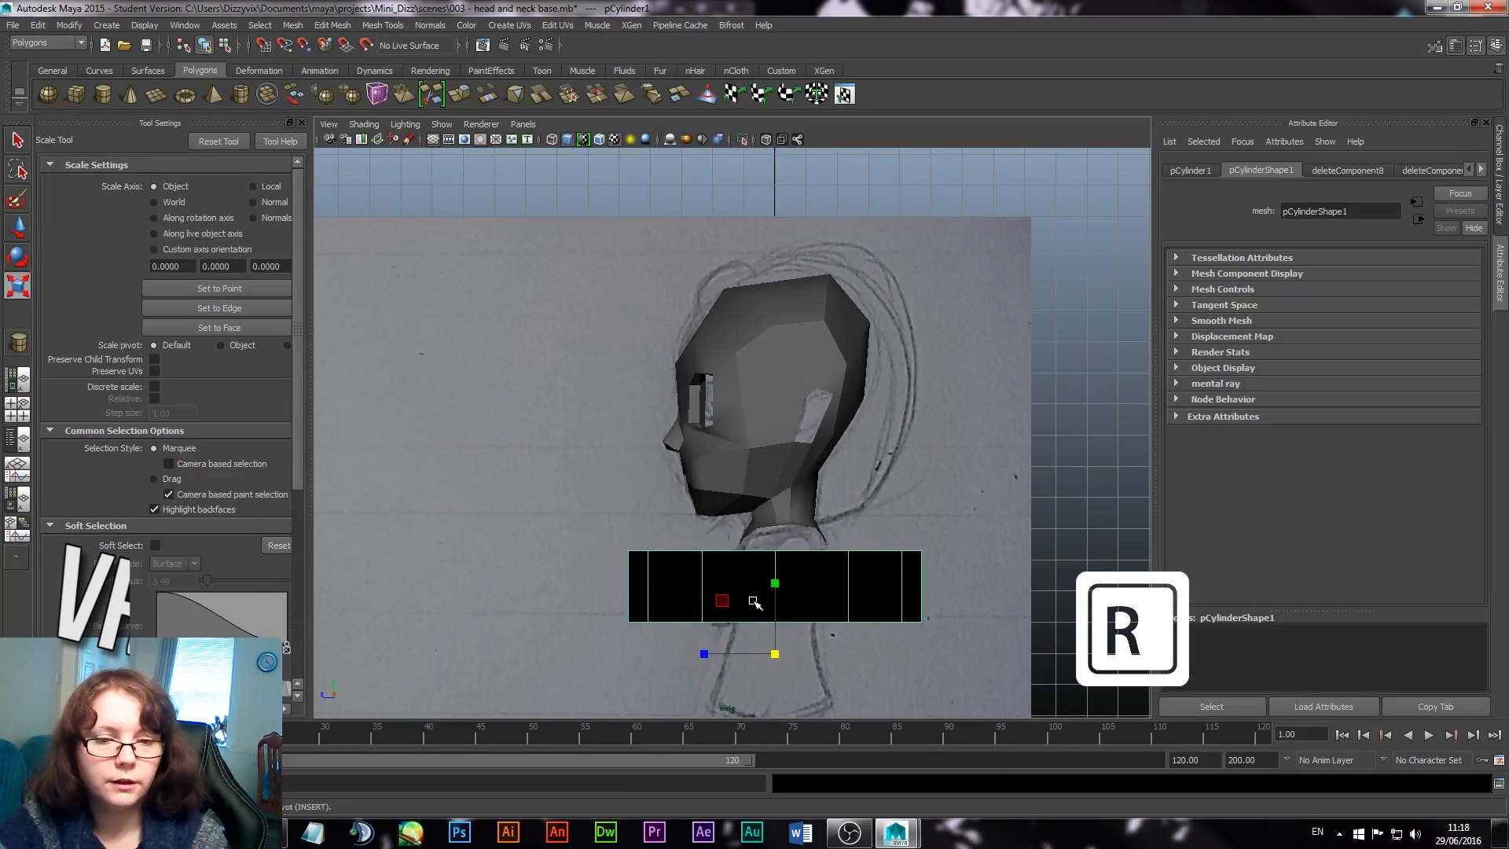
left_click_drag(706, 655, 752, 652)
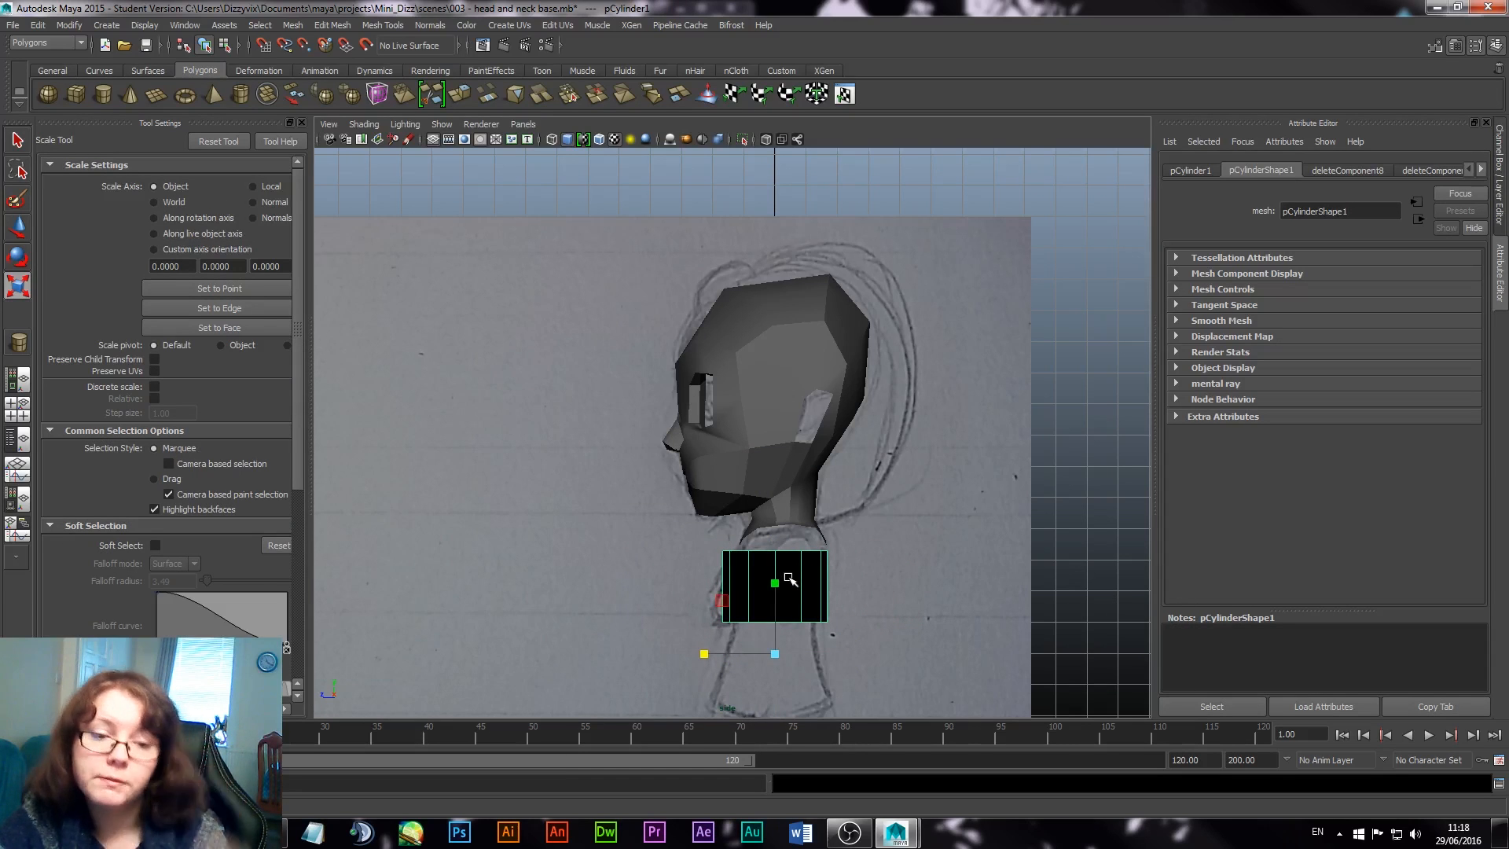
left_click_drag(775, 583, 776, 585)
Step: Select the half cylinder's outermost side edge in the front view and enable soft selection with a falloff radius of 4.81
key("w")
key("space")
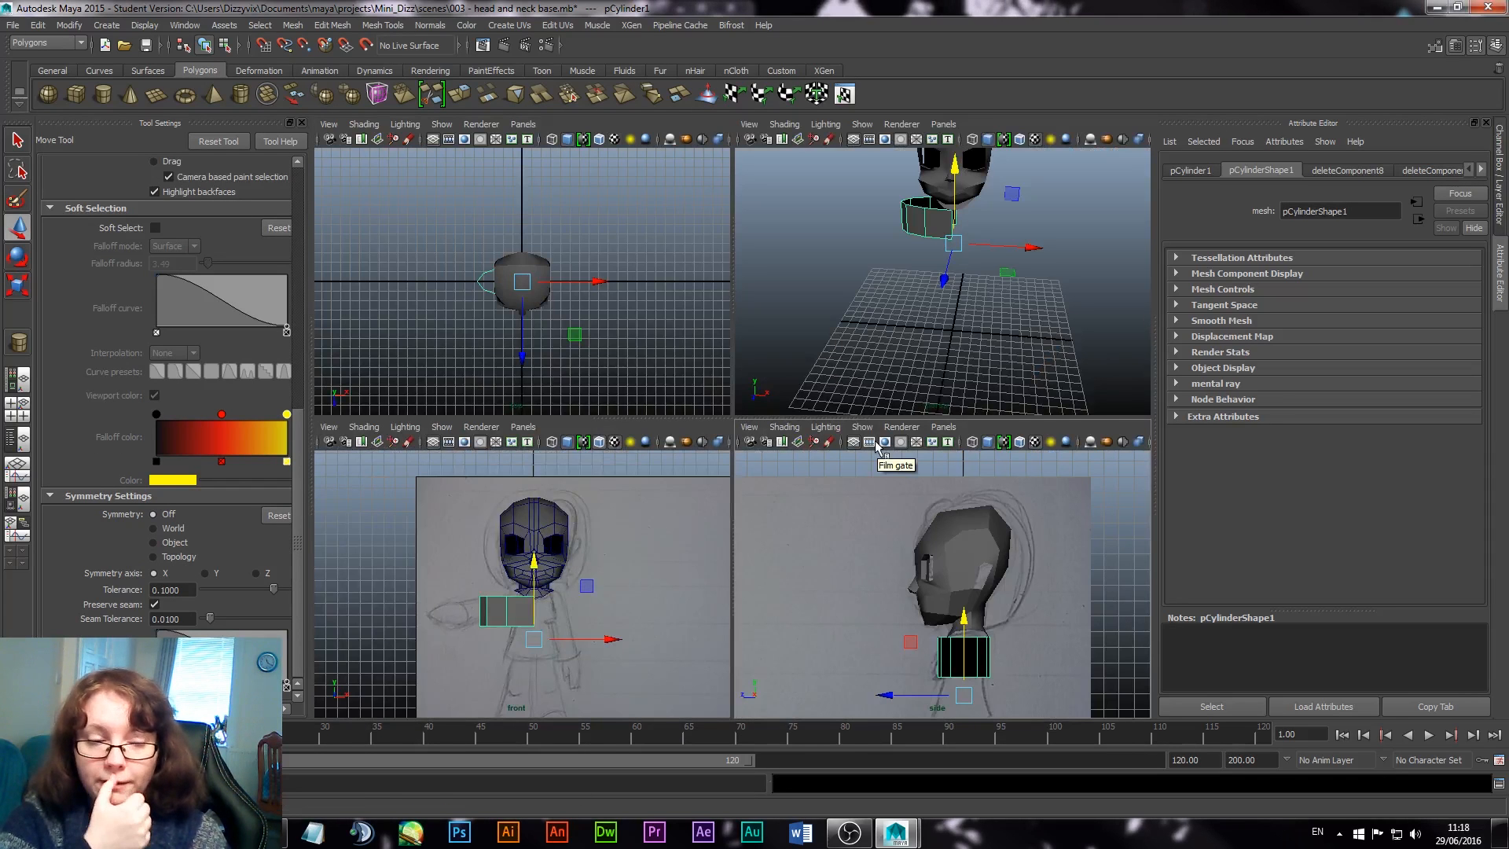
key("space")
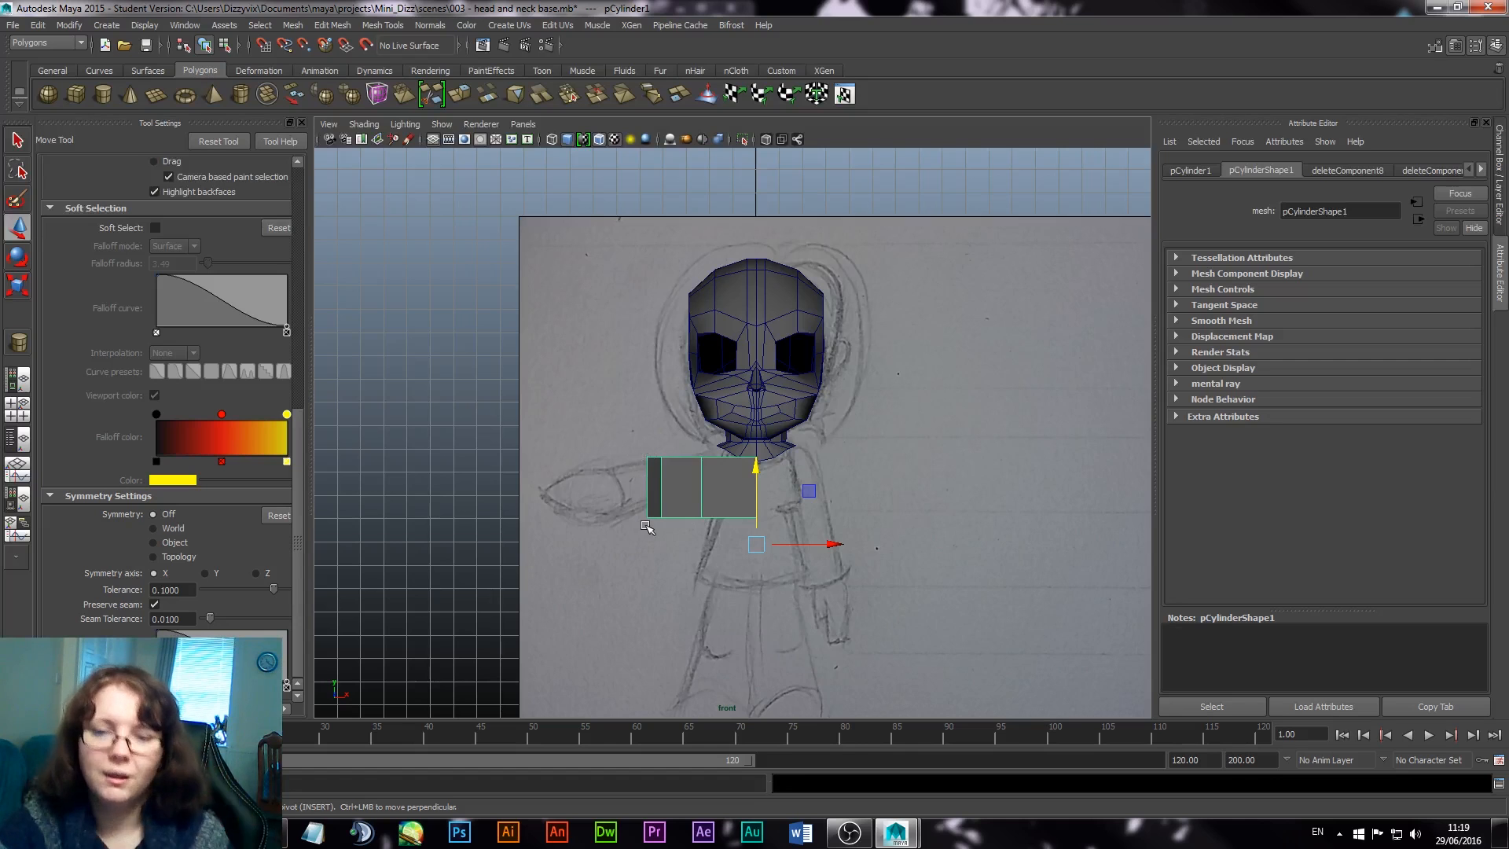
right_click(668, 476)
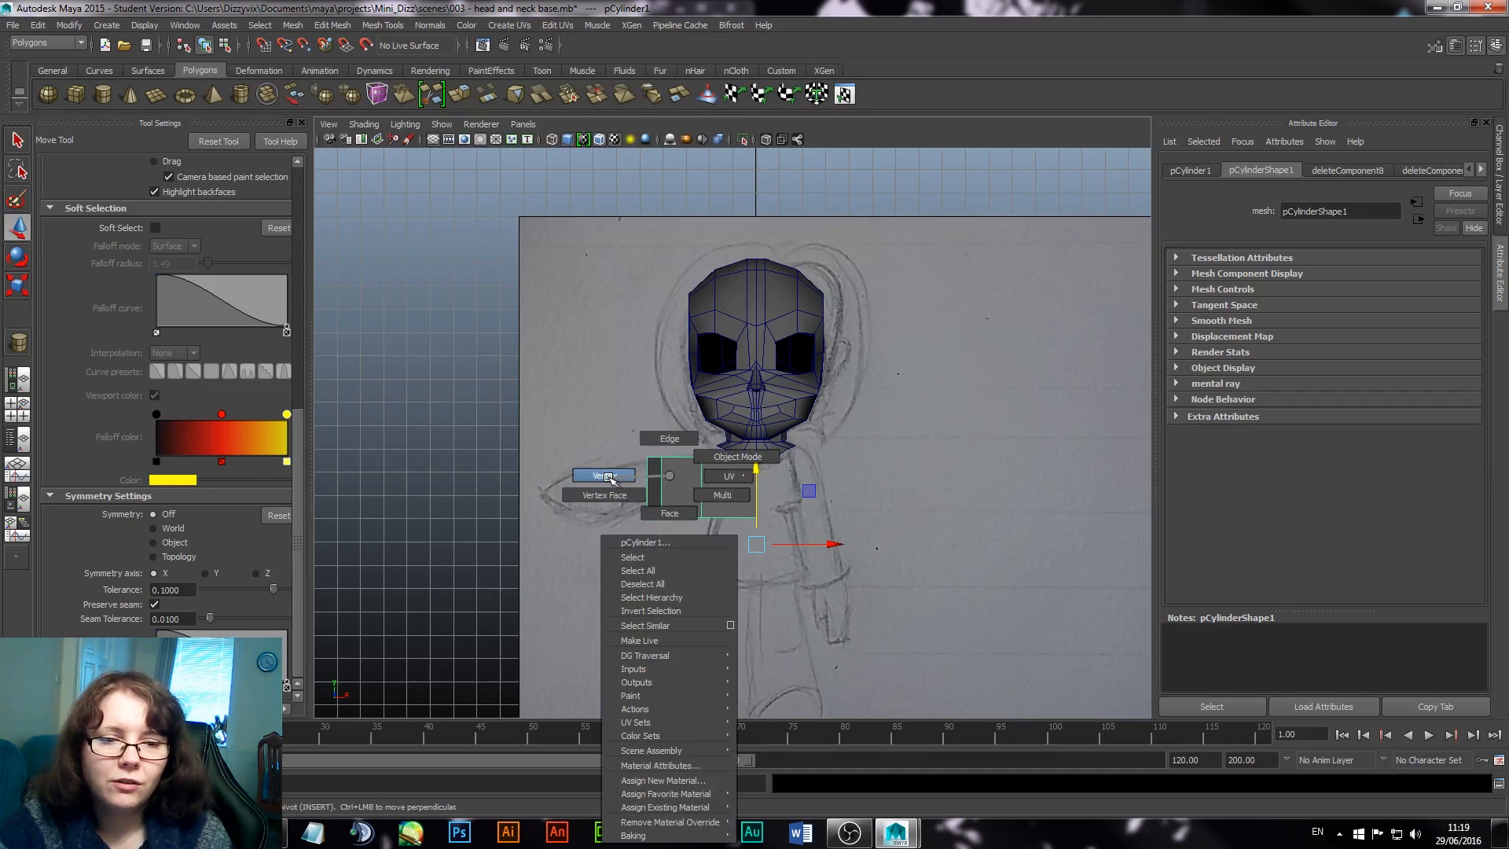
right_click_drag(608, 477, 668, 438)
left_click(646, 512)
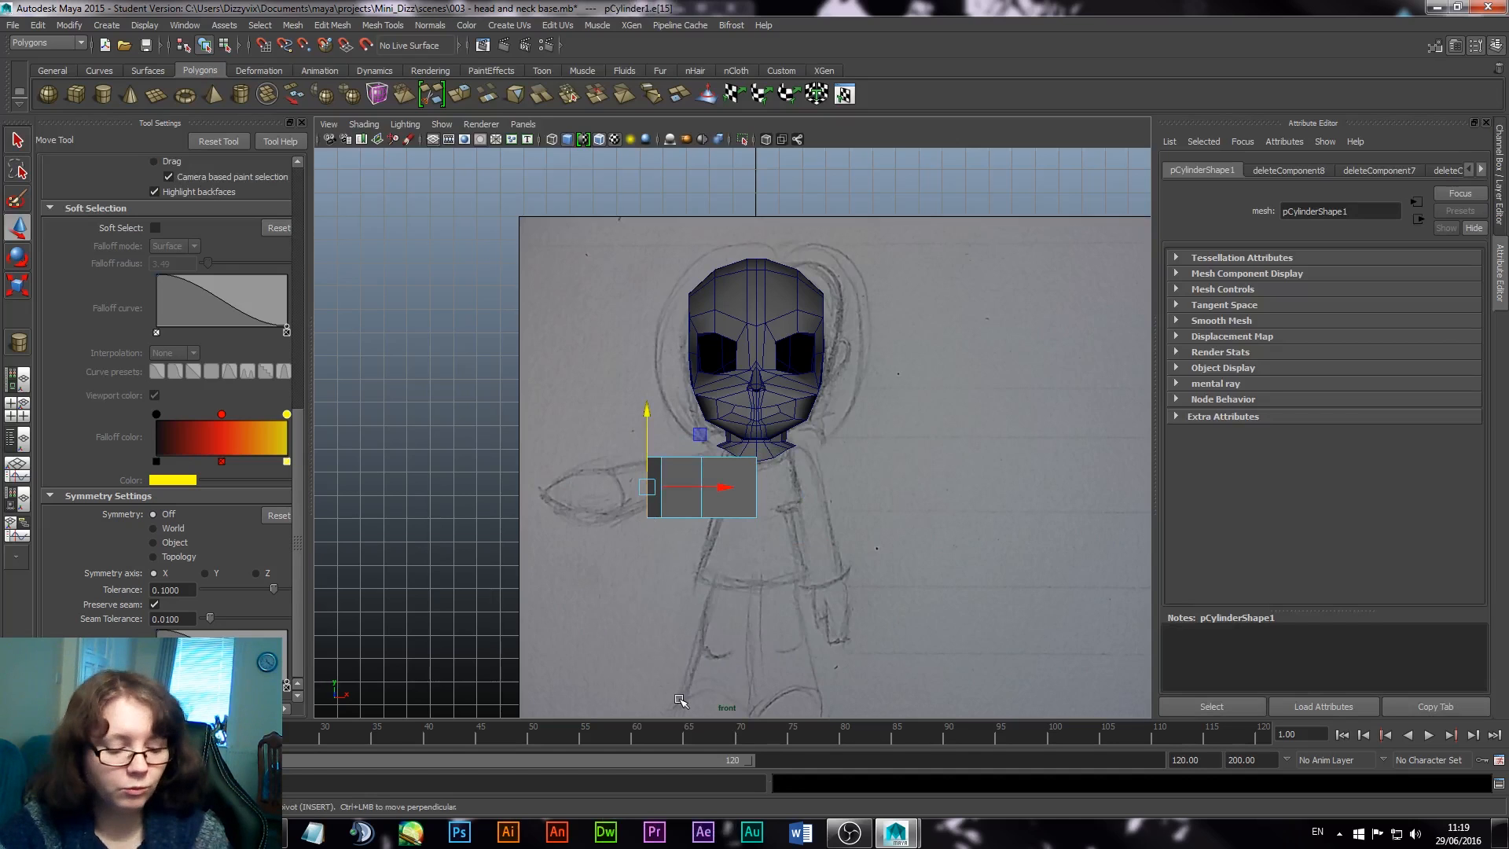
key("b")
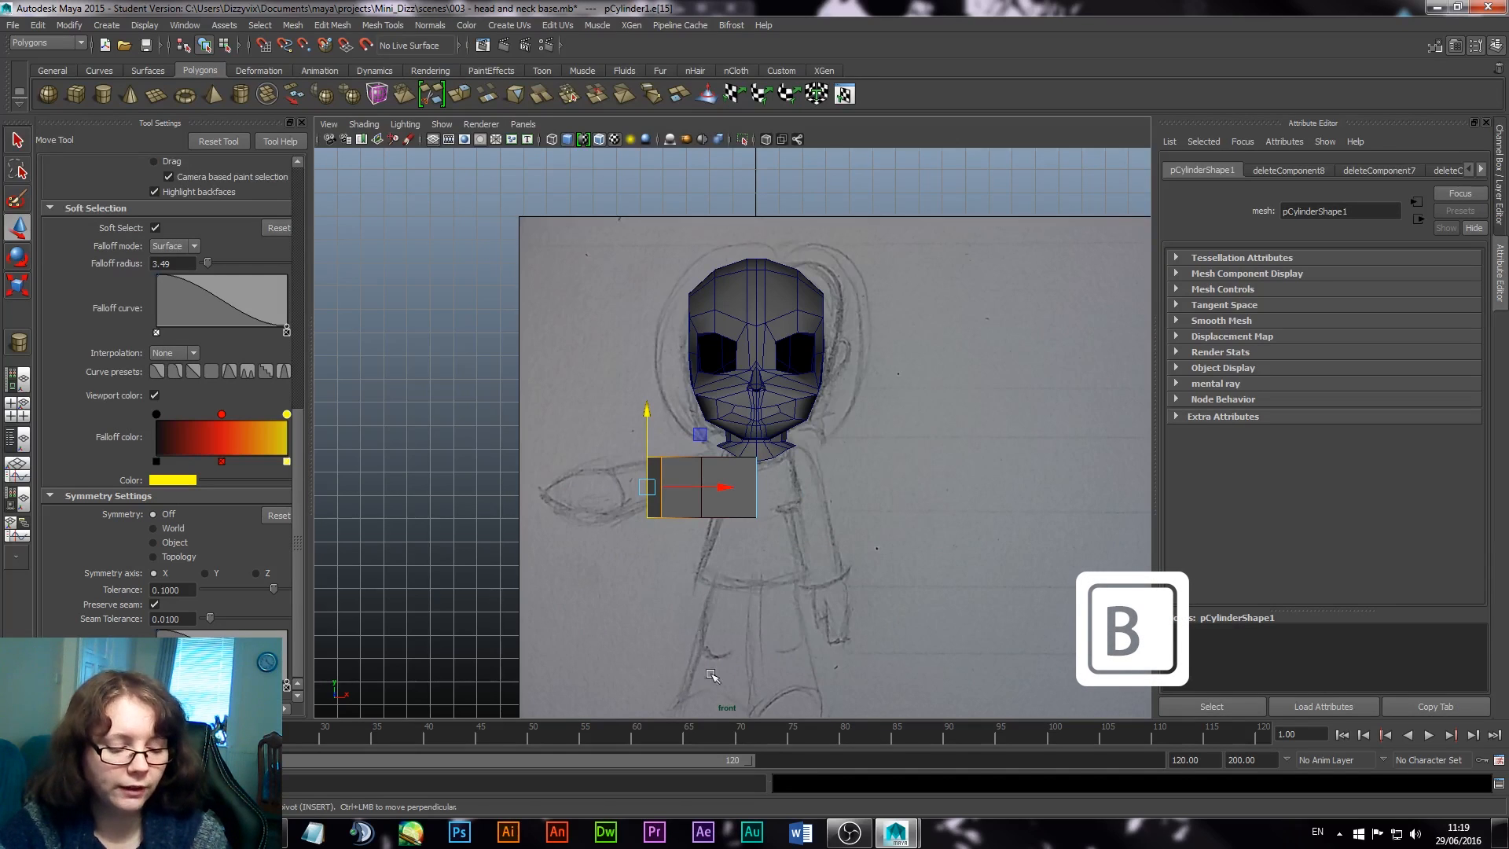
left_click_drag(658, 499, 697, 524)
Step: Rotate the soft-selected outer edge until it lies horizontal, and move it up and inward to the top of the shoulder
key("r")
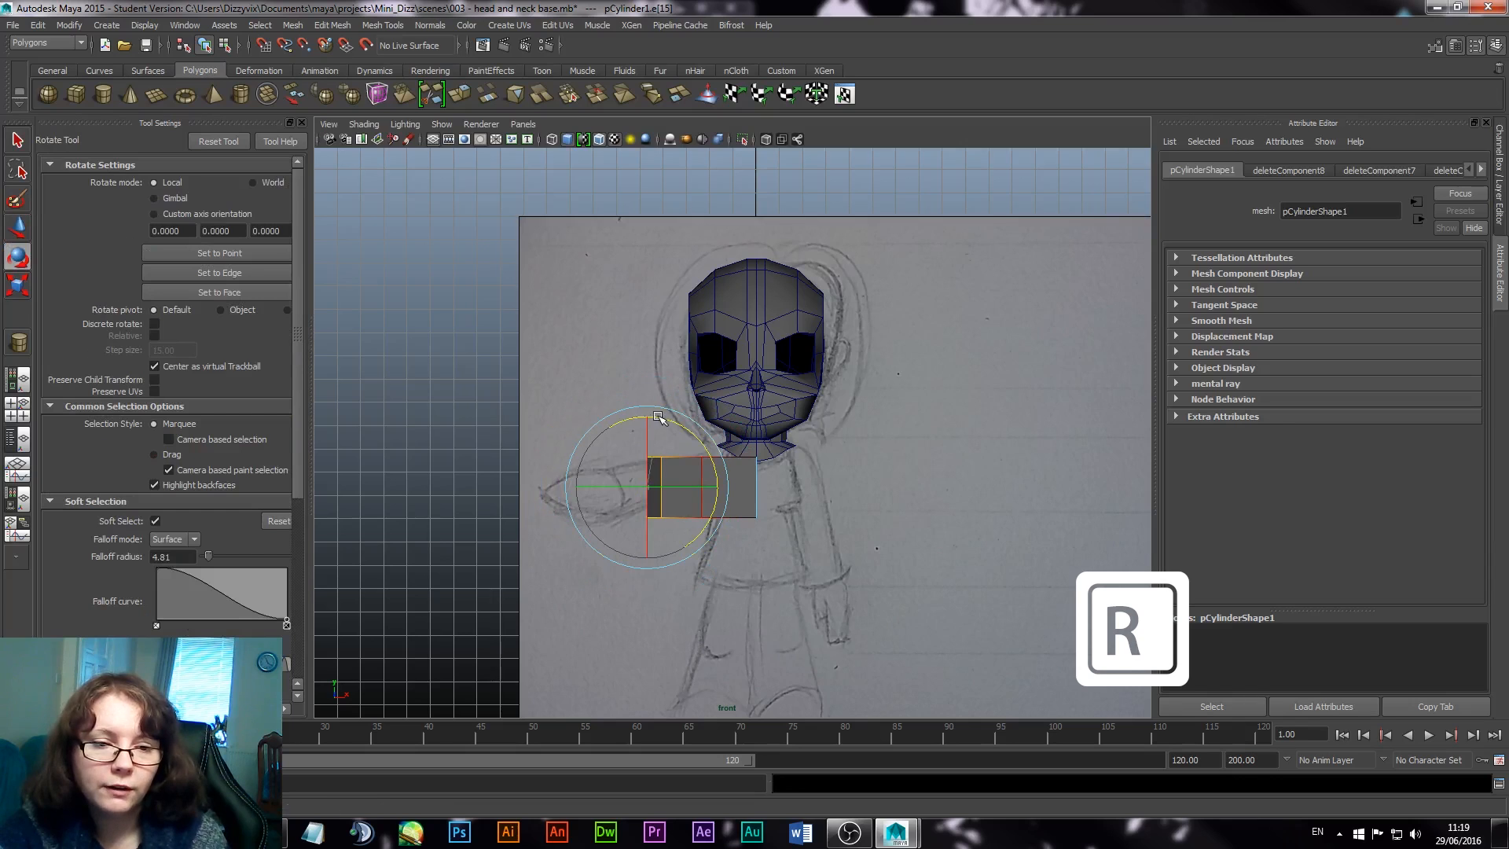
left_click_drag(658, 417, 710, 500)
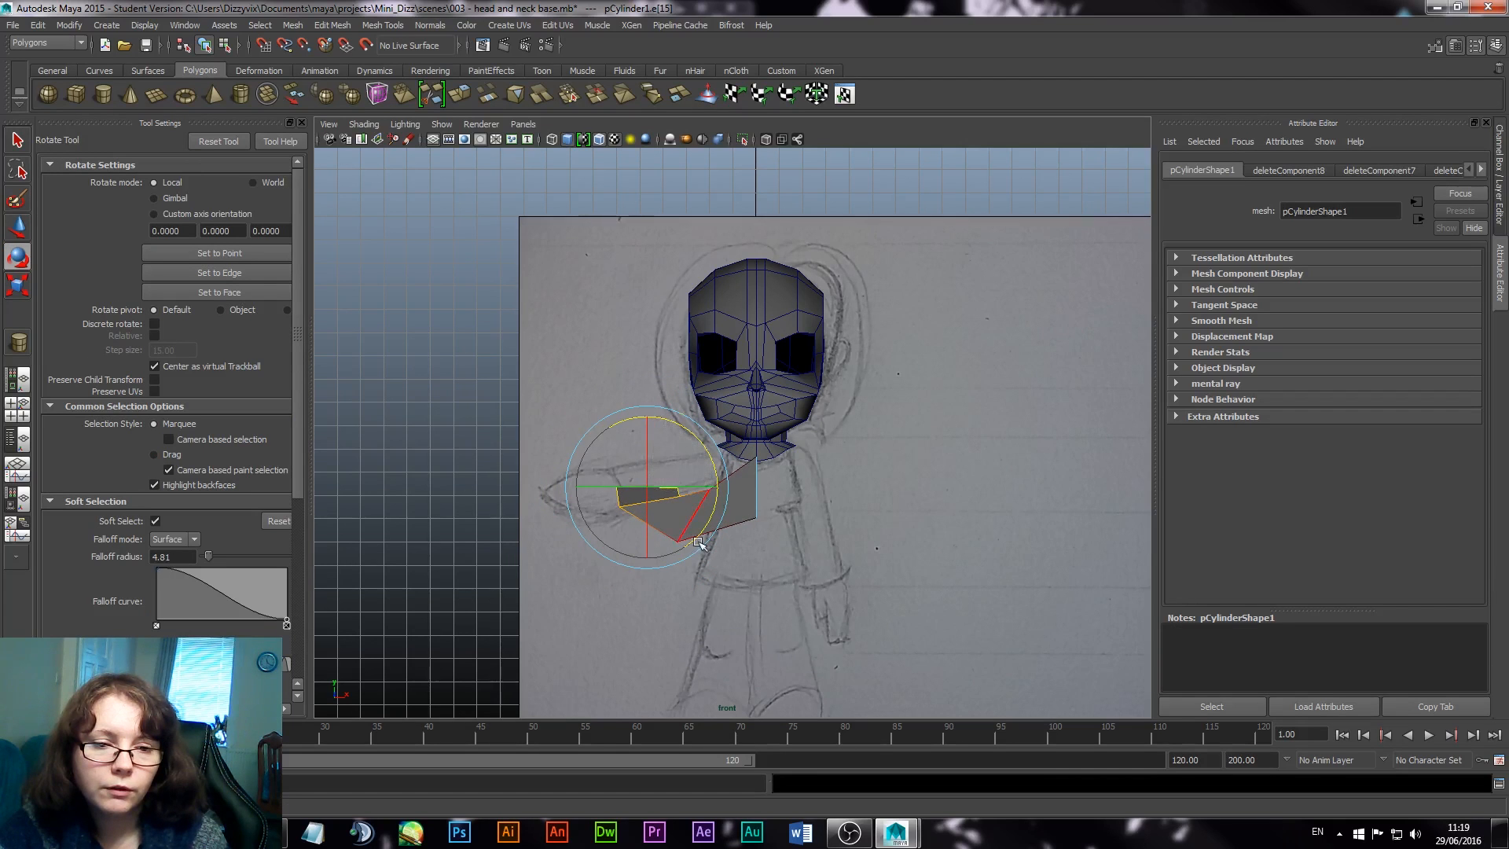
key("w")
left_click_drag(651, 485, 689, 449)
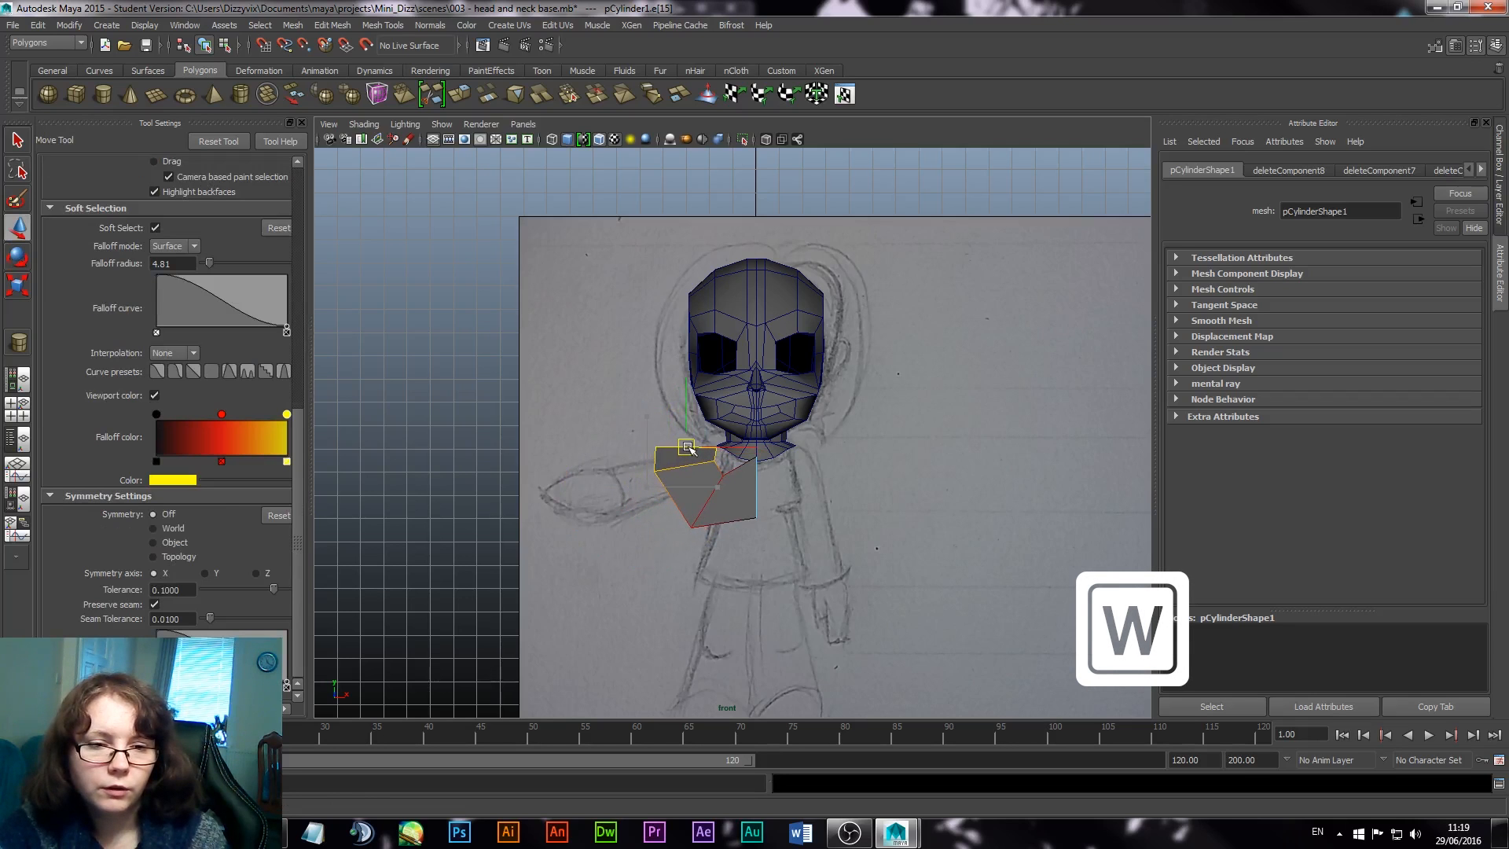
Step: Try to reposition the upper vertices beside the neck with soft selection still active
scroll(774, 552, "up", 3)
scroll(774, 553, "up", 6)
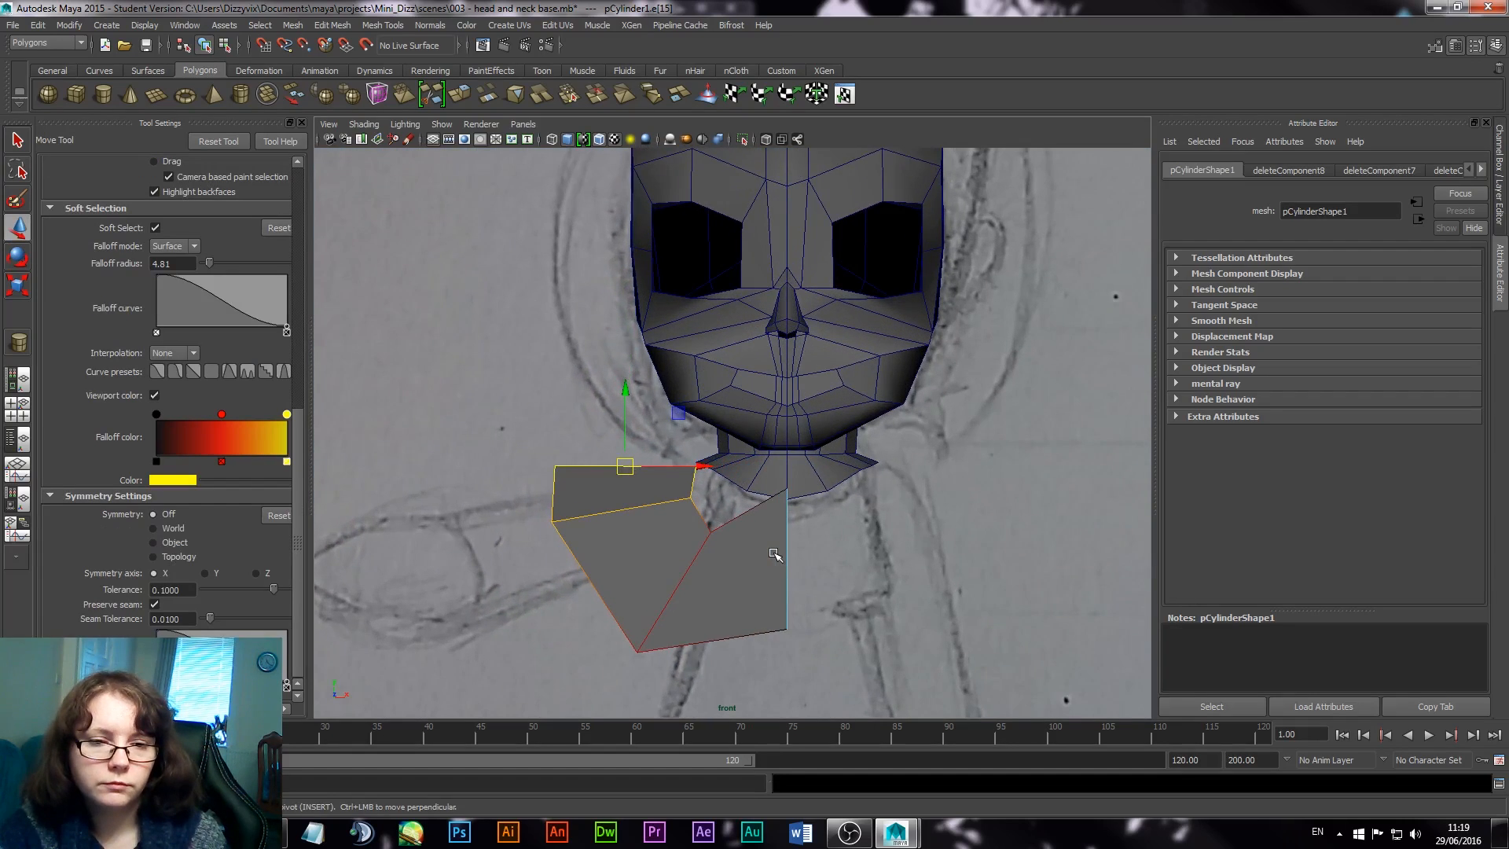
right_click_drag(839, 603, 882, 640, "alt")
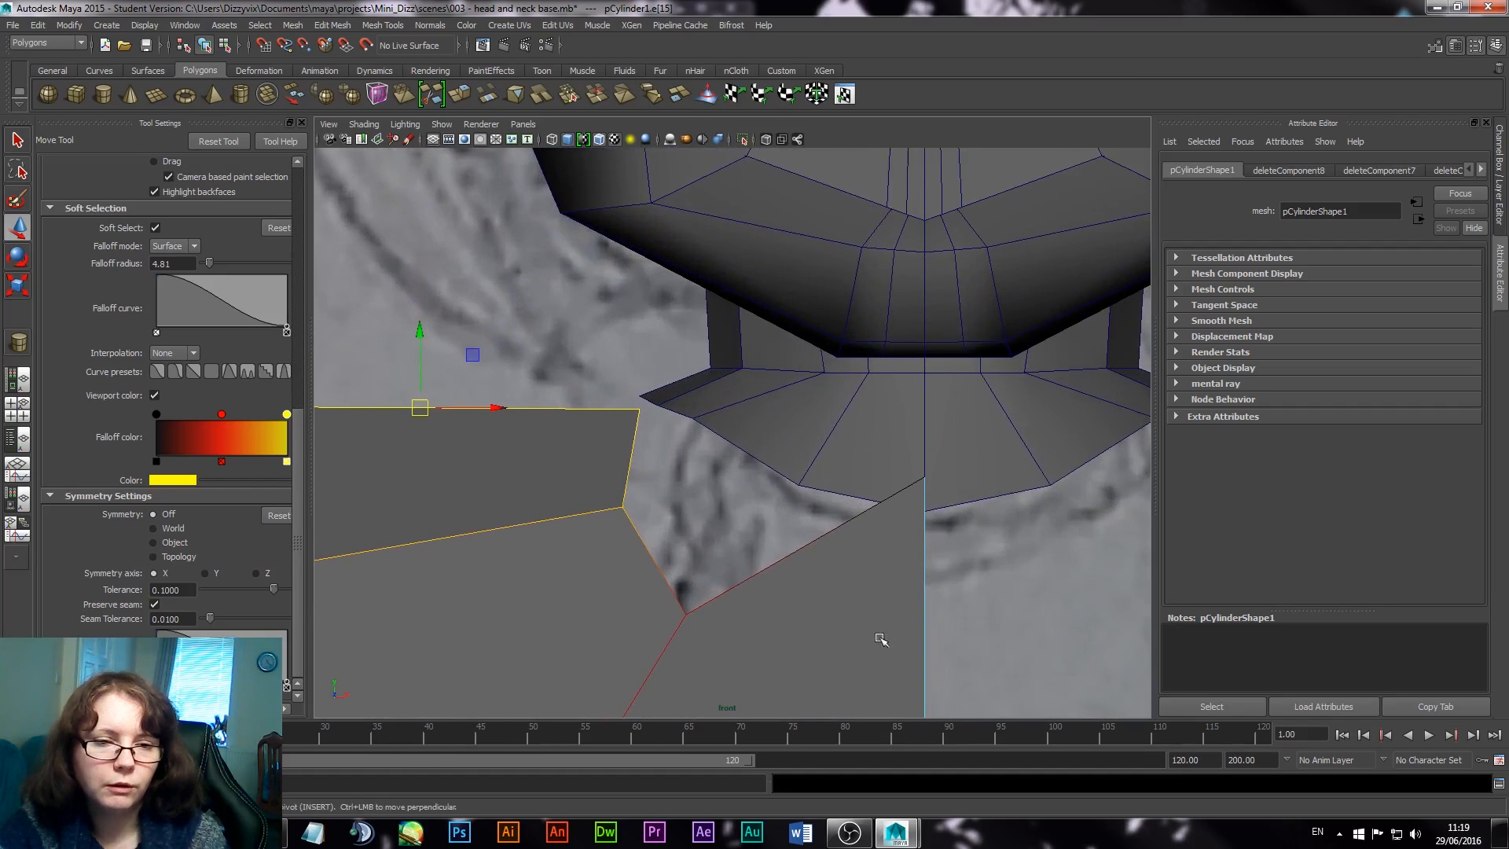
middle_click_drag(754, 524, 812, 525, "alt")
right_click_drag(812, 526, 684, 477, "alt")
left_click_drag(739, 481, 711, 522)
key("ctrl+z")
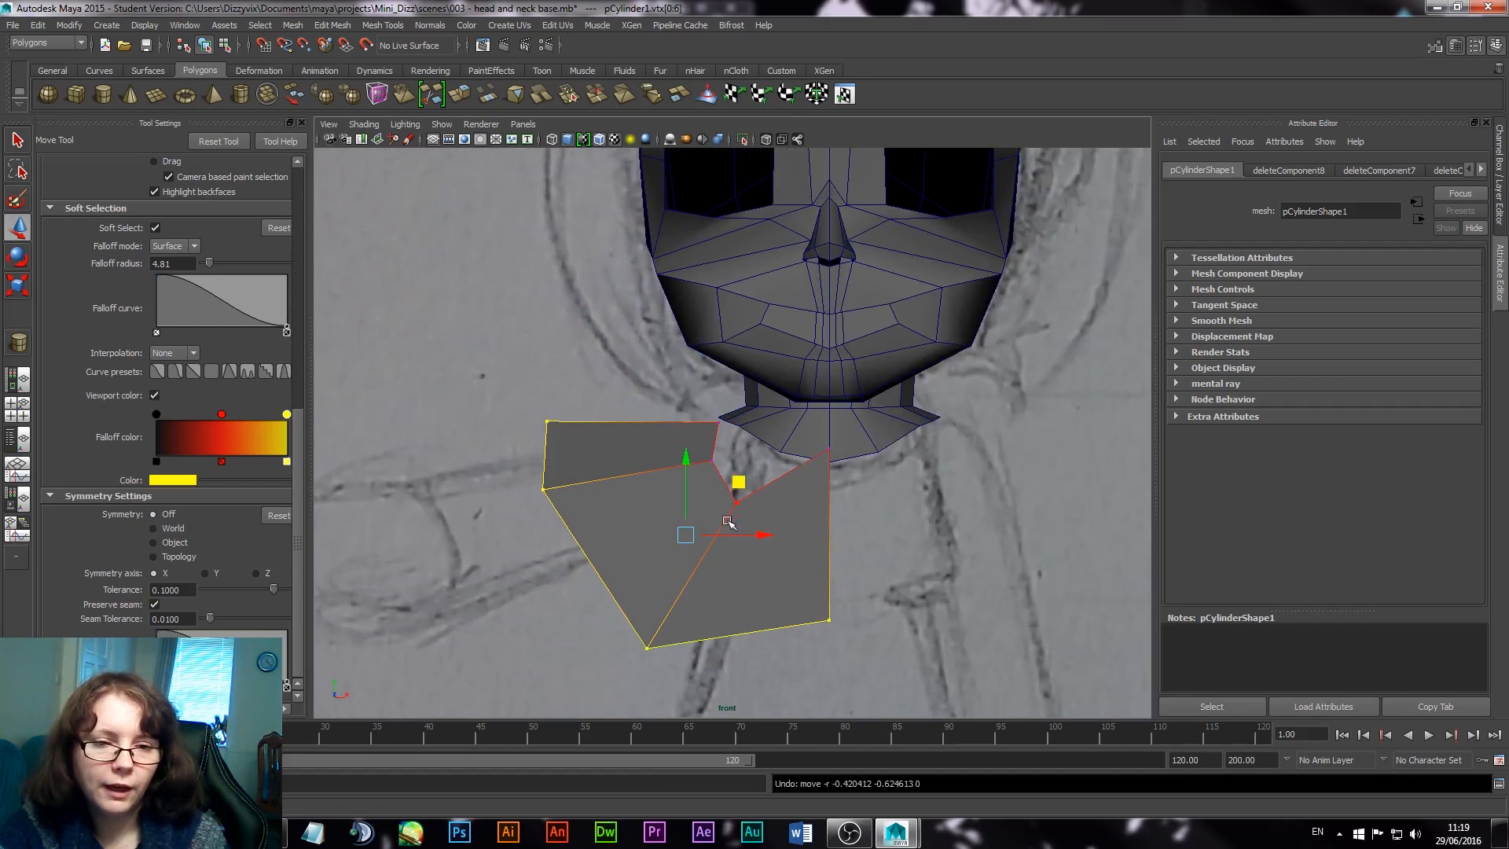
left_click_drag(772, 464, 752, 486)
key("ctrl+z")
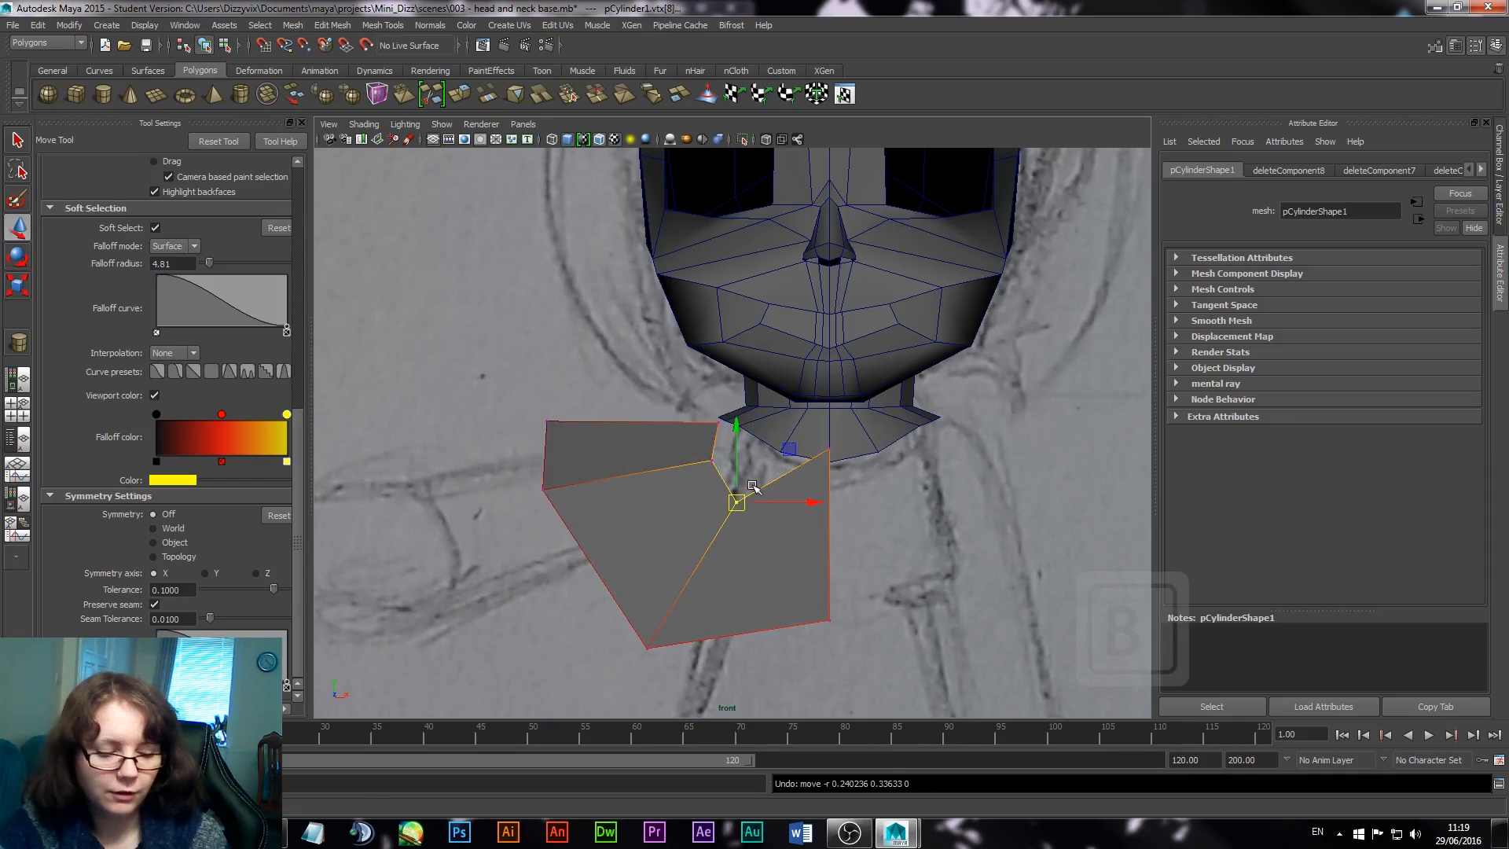
Step: Turn off soft selection and move the three upper vertices beside the centre line up to the neck's lower edge
key("b")
left_click_drag(735, 503, 716, 418)
left_click(712, 460)
left_click(716, 424)
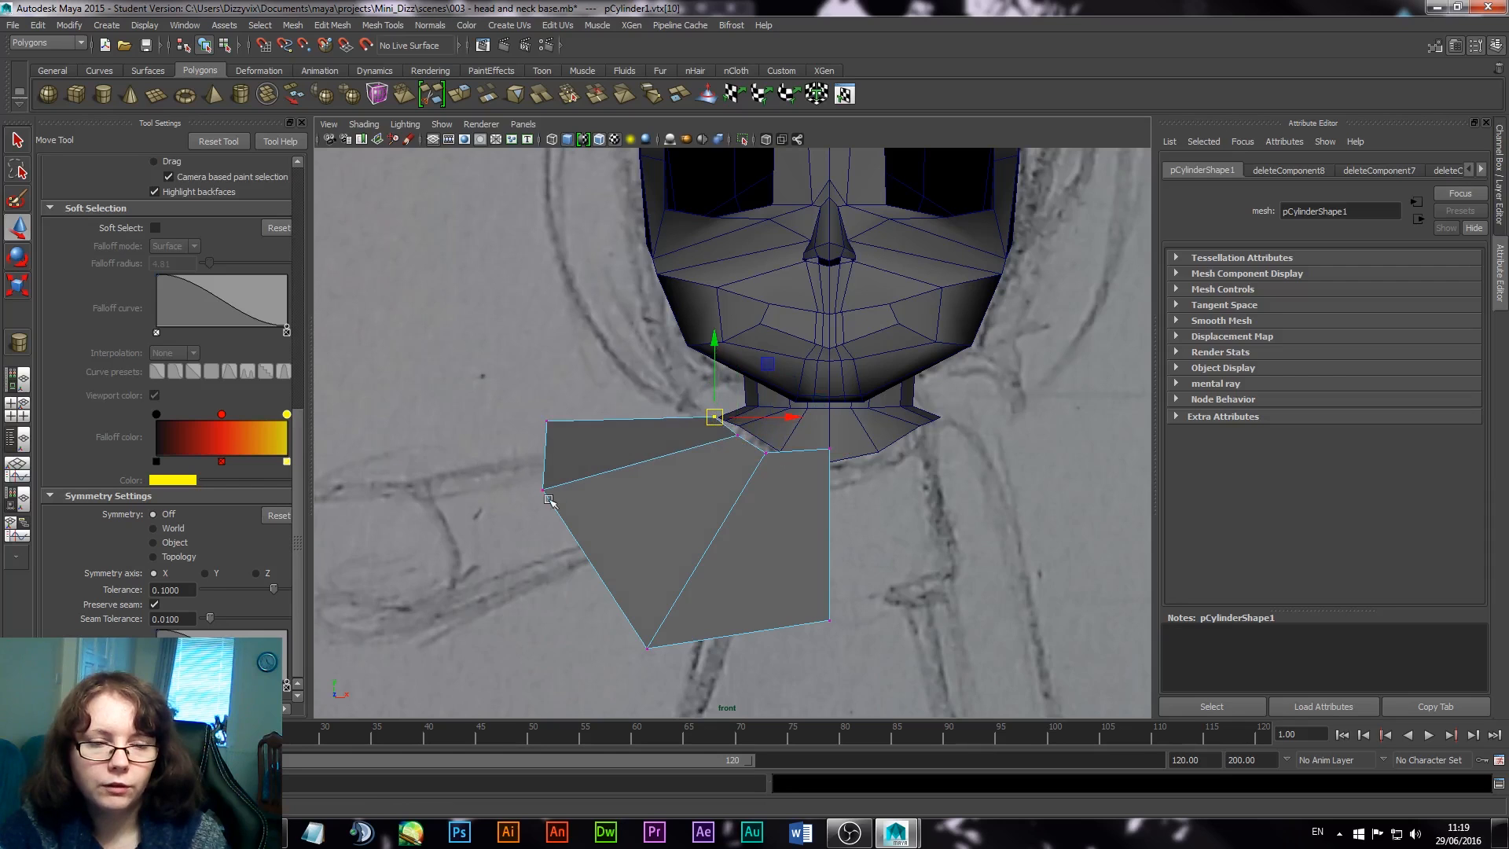
Step: Move the outer shoulder vertices inward in the front view to narrow the shoulder to the start of the sketched arm
left_click_drag(479, 380, 622, 586)
left_click_drag(545, 455, 649, 451)
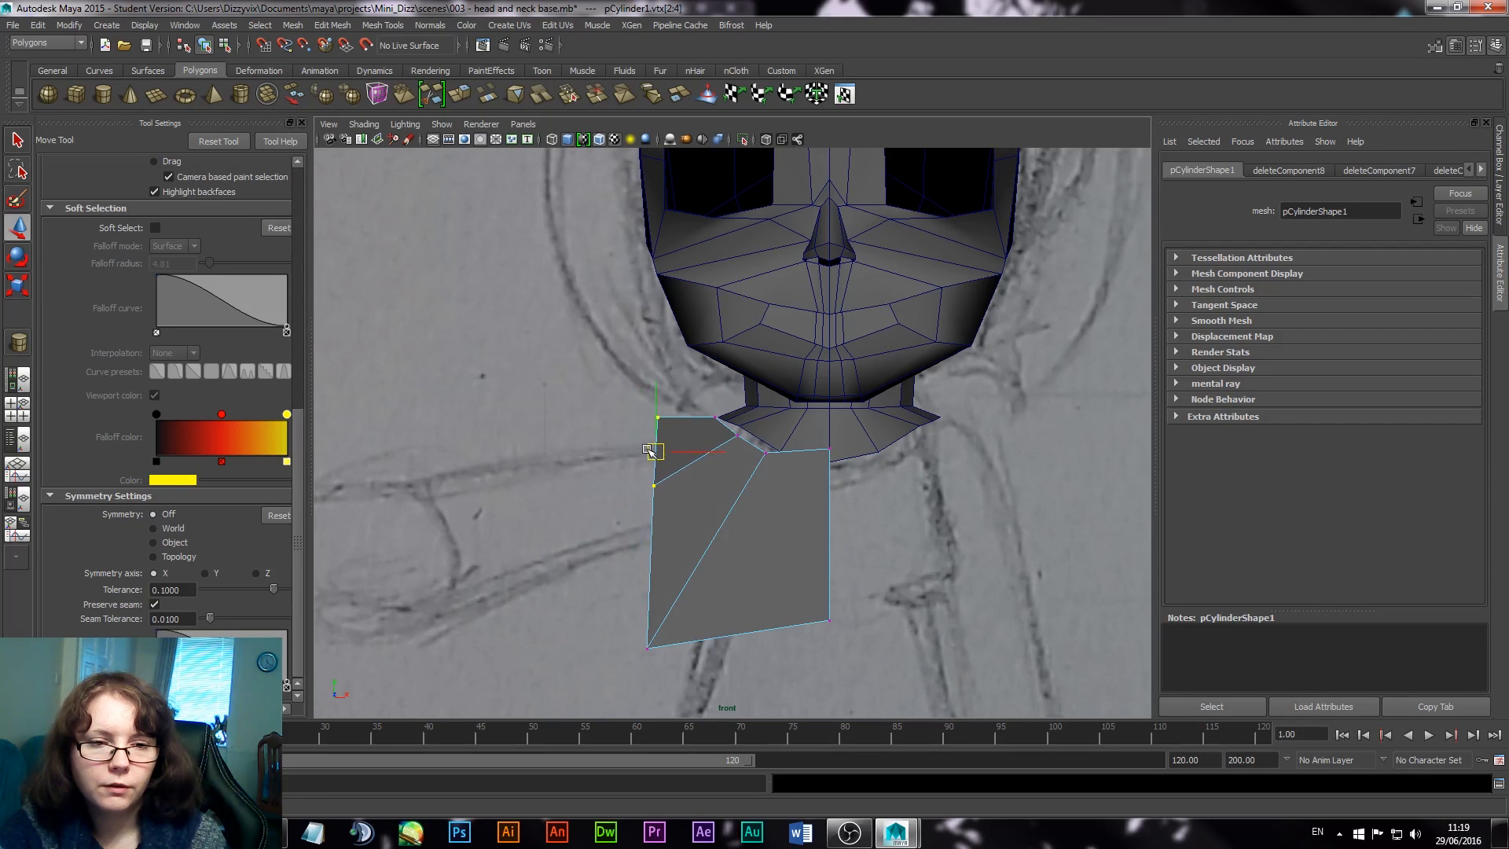
key("v")
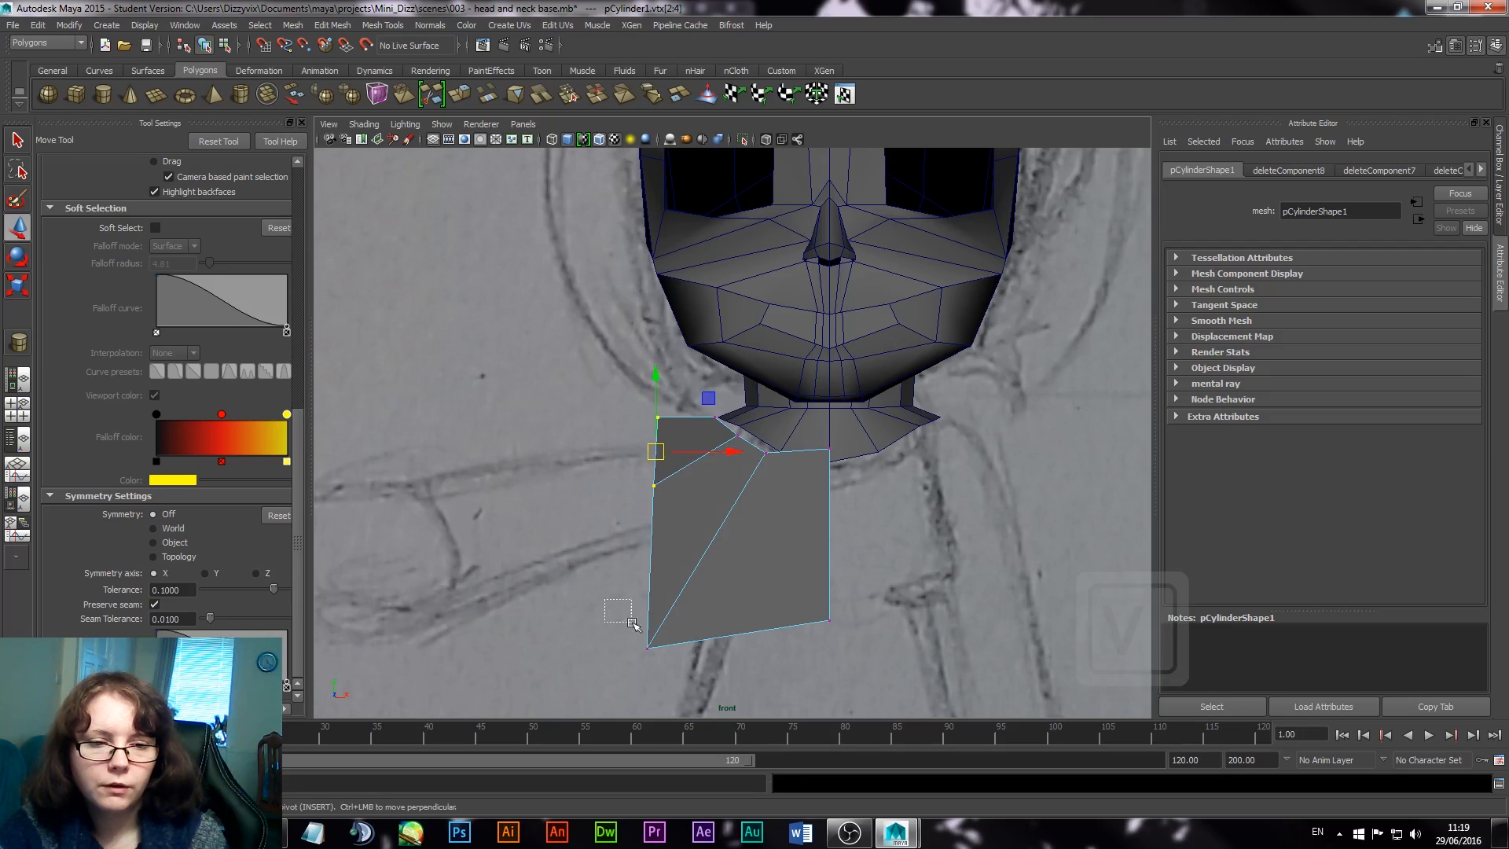
Step: Level the bottom outer vertex with the centre bottom at the sketched torso side, and move the side vertex in below the shoulder
left_click(647, 648)
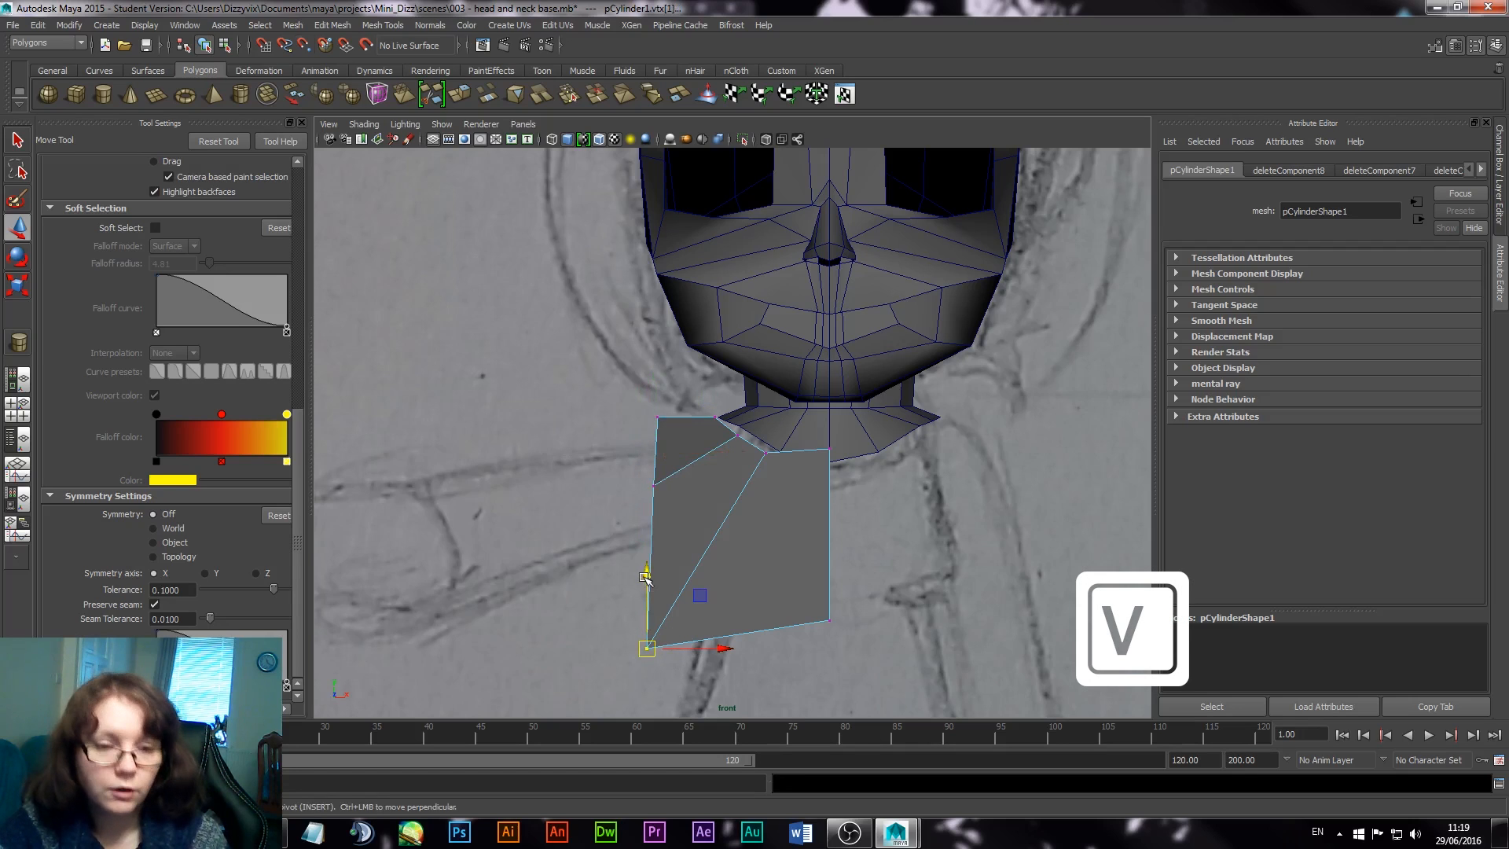
left_click_drag(644, 578, 651, 571)
left_click_drag(660, 639, 798, 603)
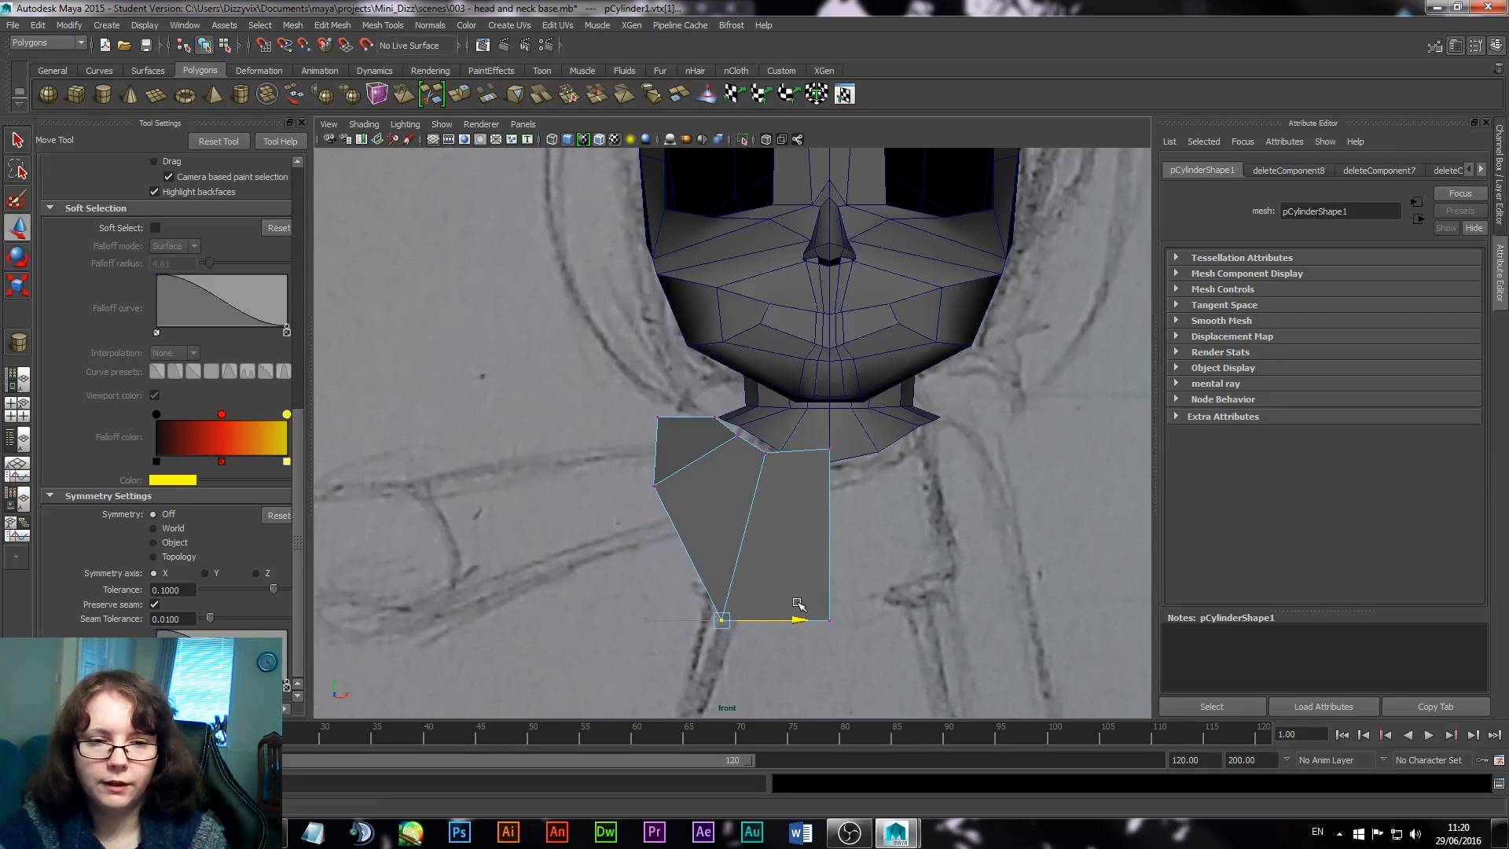
left_click(651, 485)
left_click_drag(653, 488, 689, 531)
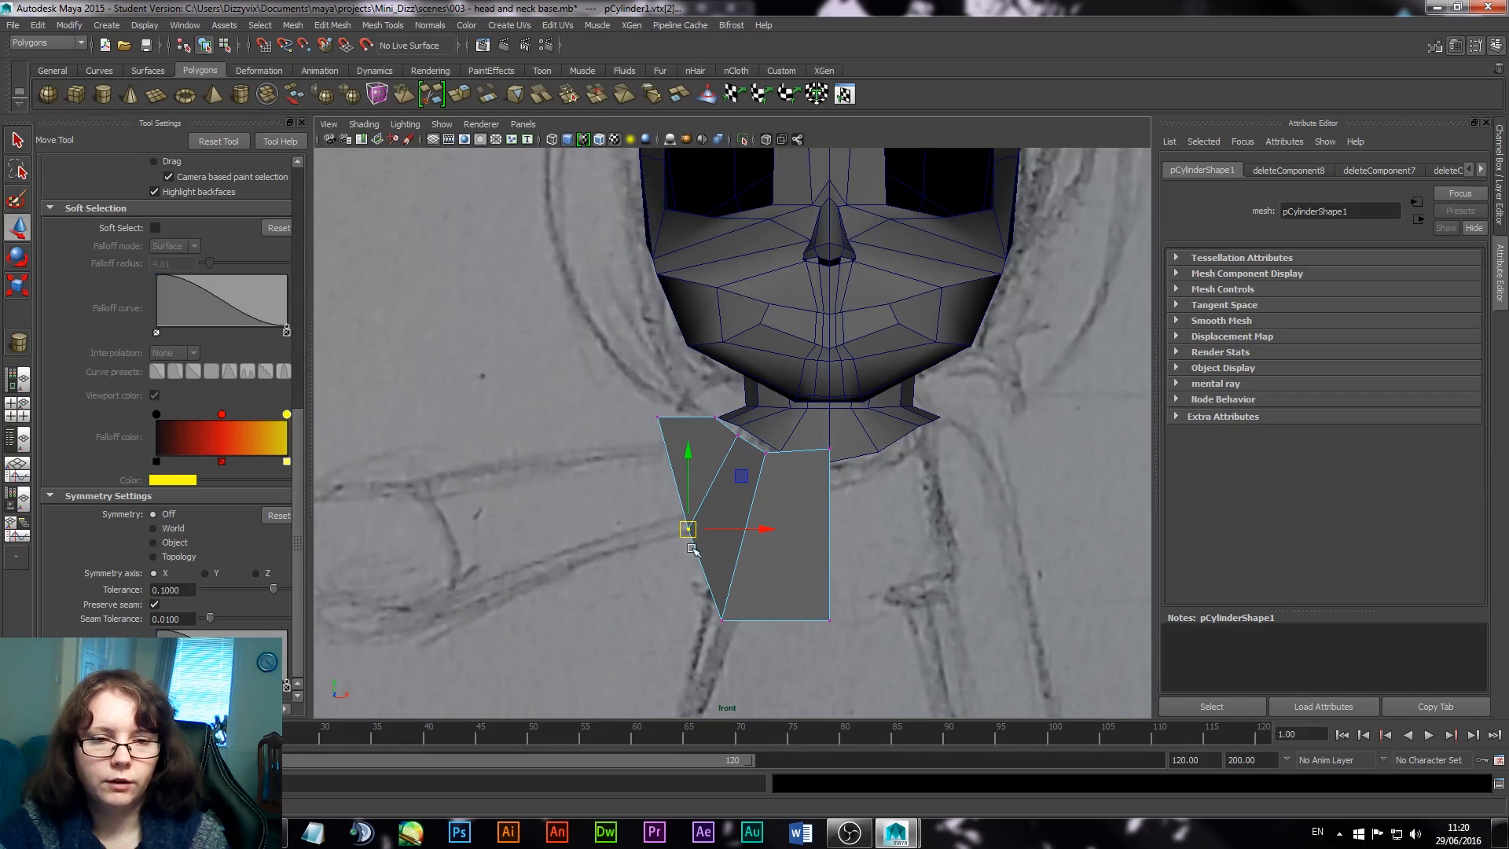
left_click_drag(687, 529, 680, 482)
Step: Extrude the lower side edge at the back of the arm opening
key("space")
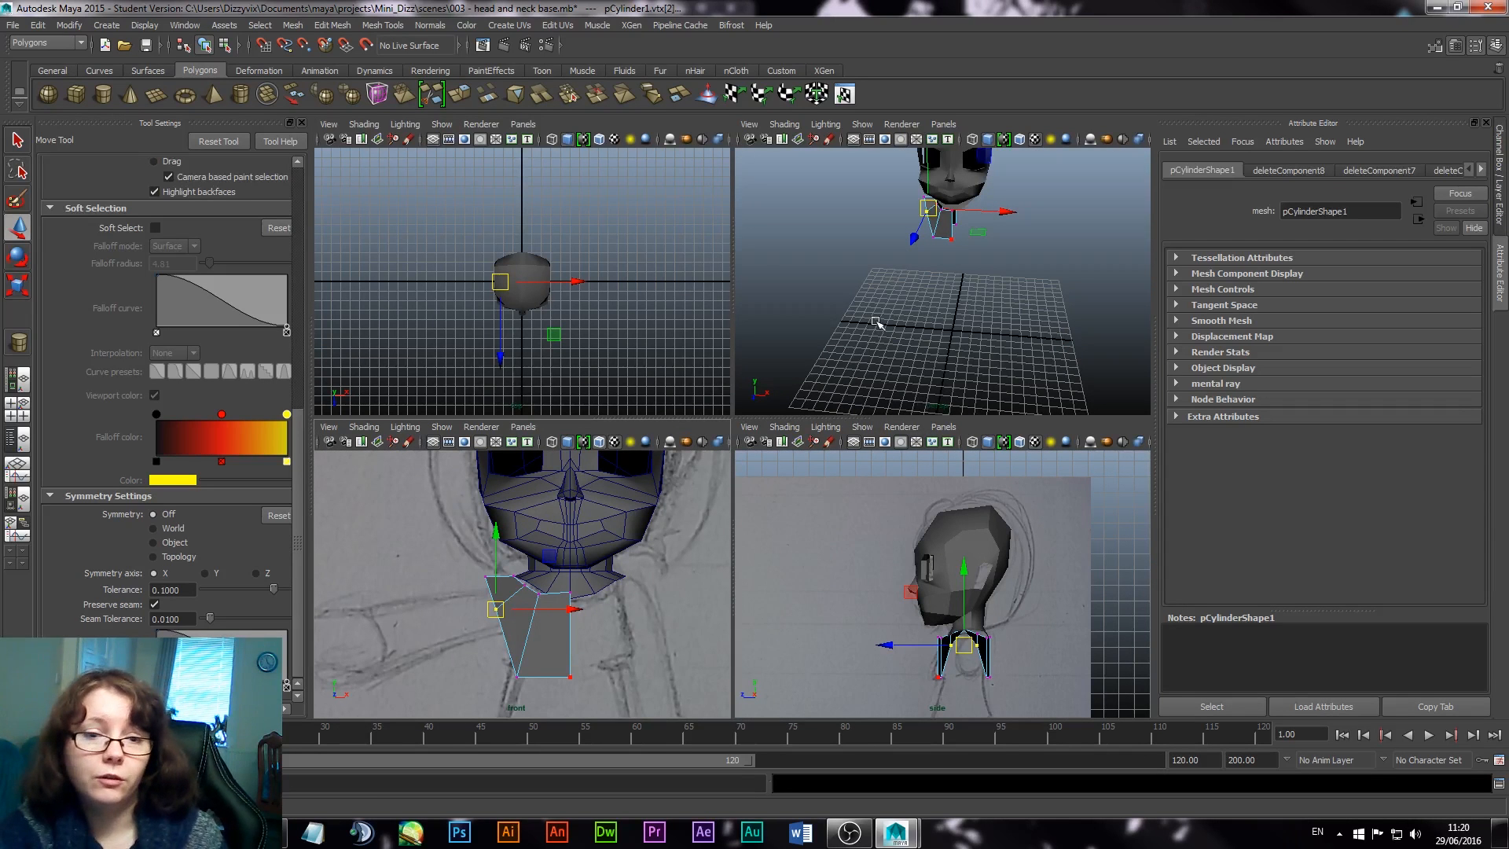
left_click_drag(875, 321, 932, 276, "alt")
right_click_drag(933, 276, 1043, 391, "alt")
middle_click_drag(982, 385, 1030, 484, "alt")
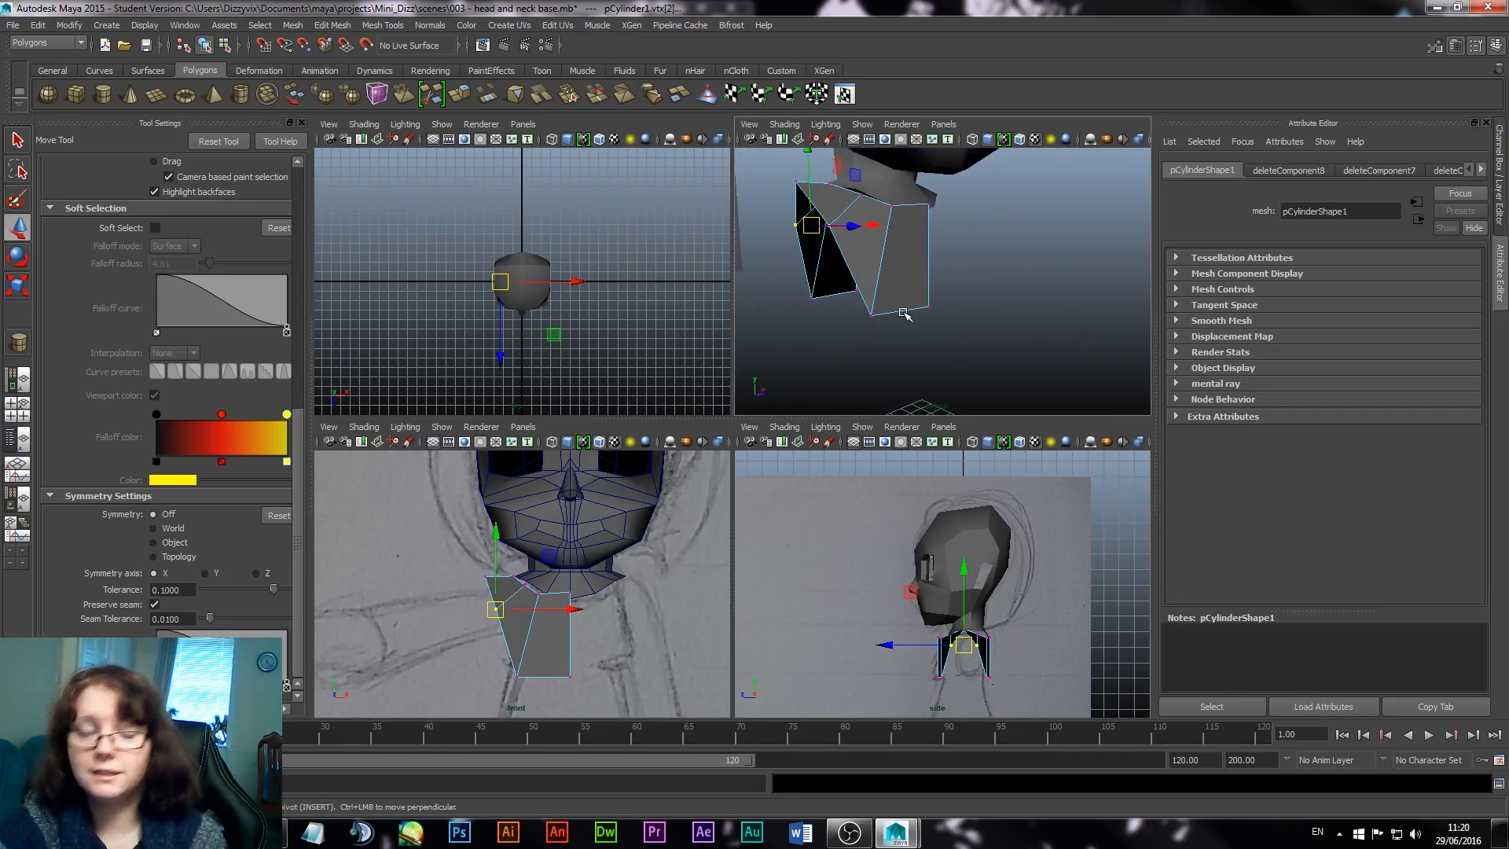
left_click_drag(903, 313, 1048, 290, "alt")
key("space")
left_click_drag(933, 444, 842, 473, "alt")
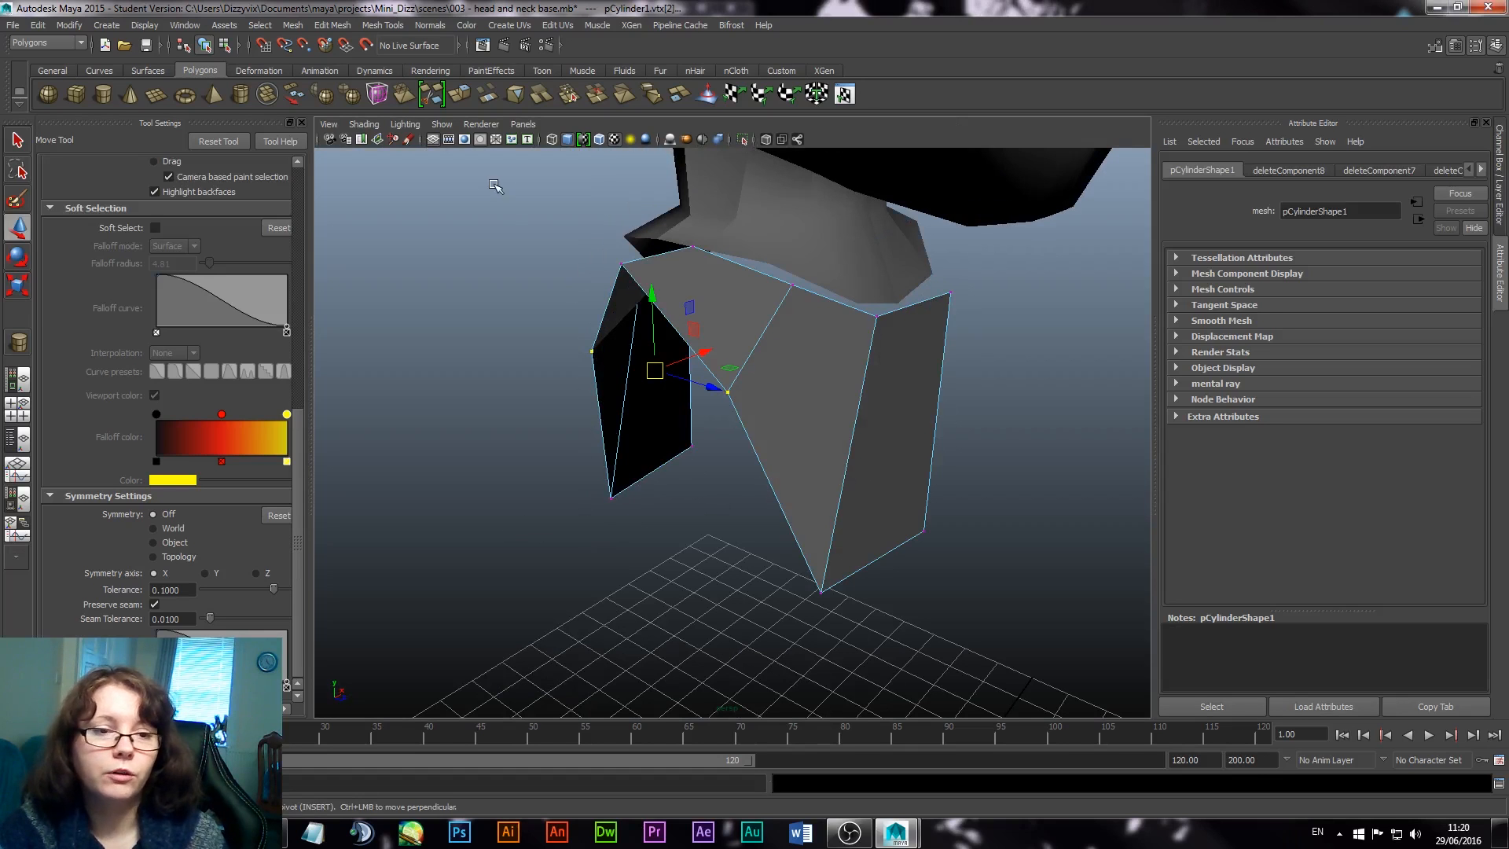
right_click_drag(597, 367, 591, 315)
left_click(599, 395)
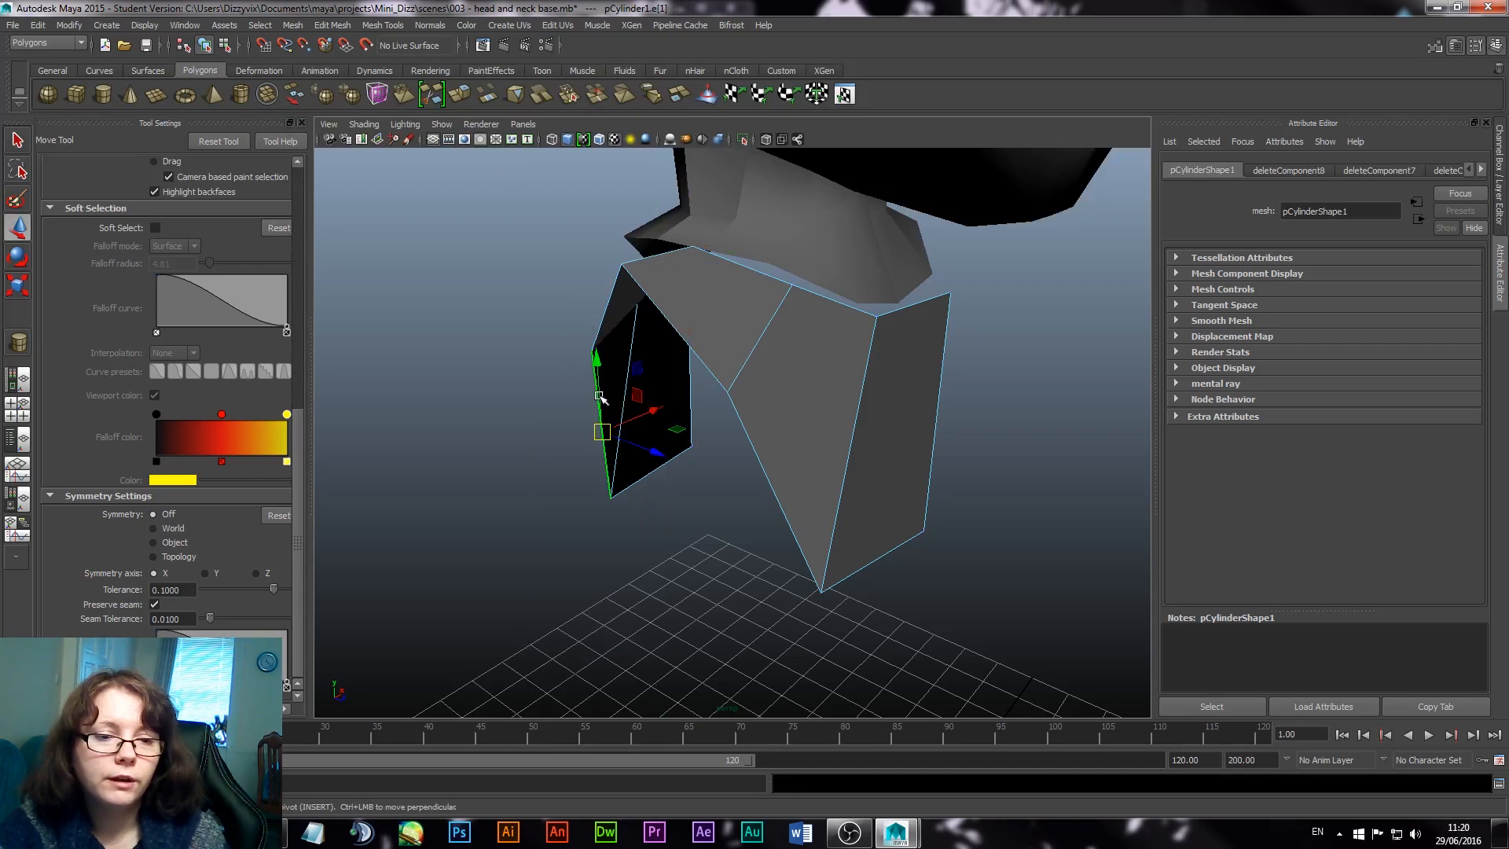
left_click(468, 93)
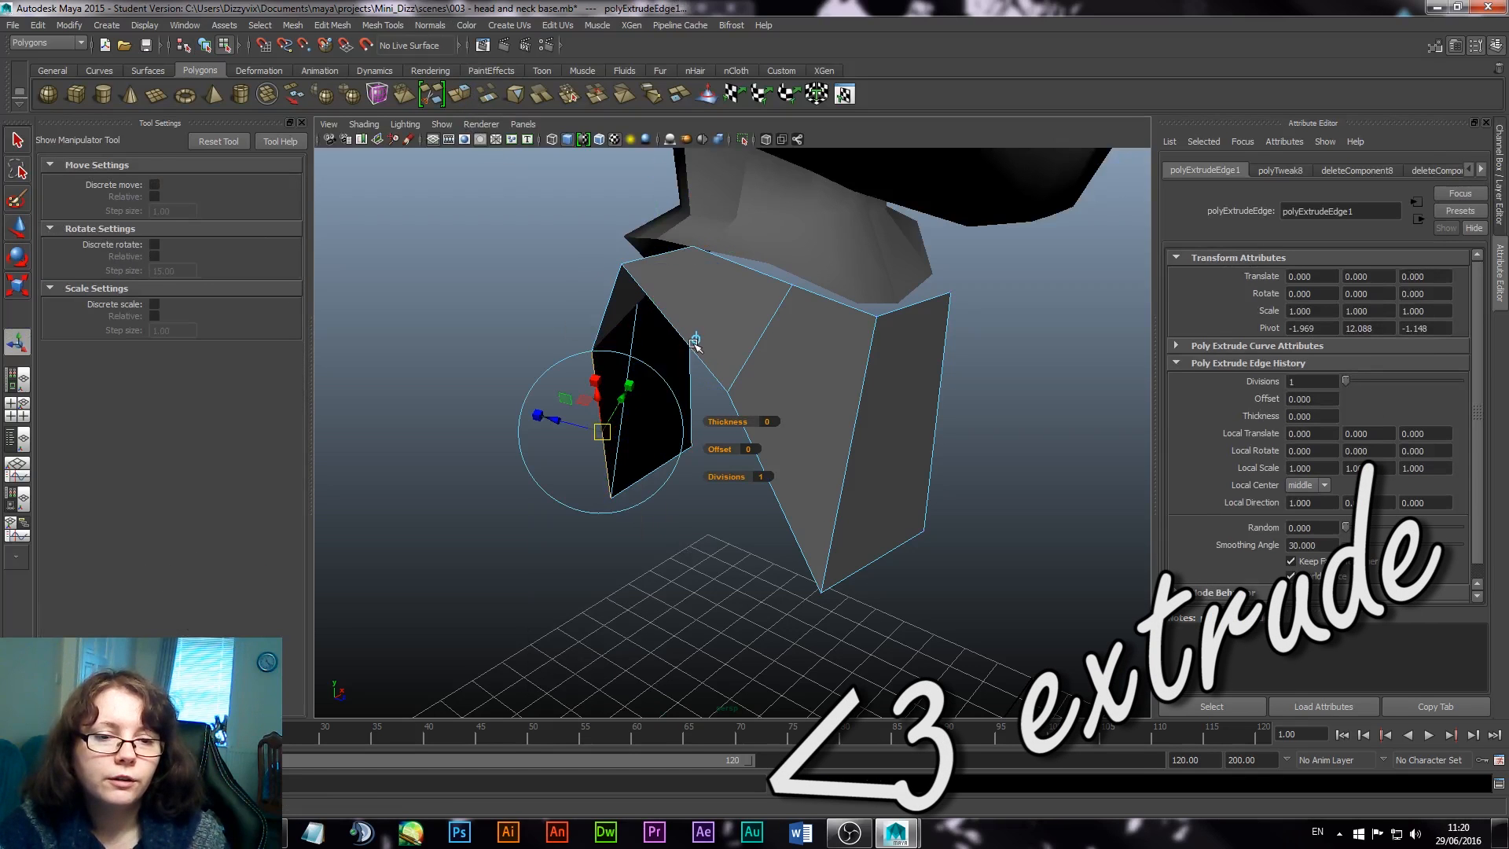
Step: Pull the extruded edge outward and forward across the arm opening, to a Translate of -0.693, 0, 0.828
left_click_drag(448, 330, 542, 373, "alt")
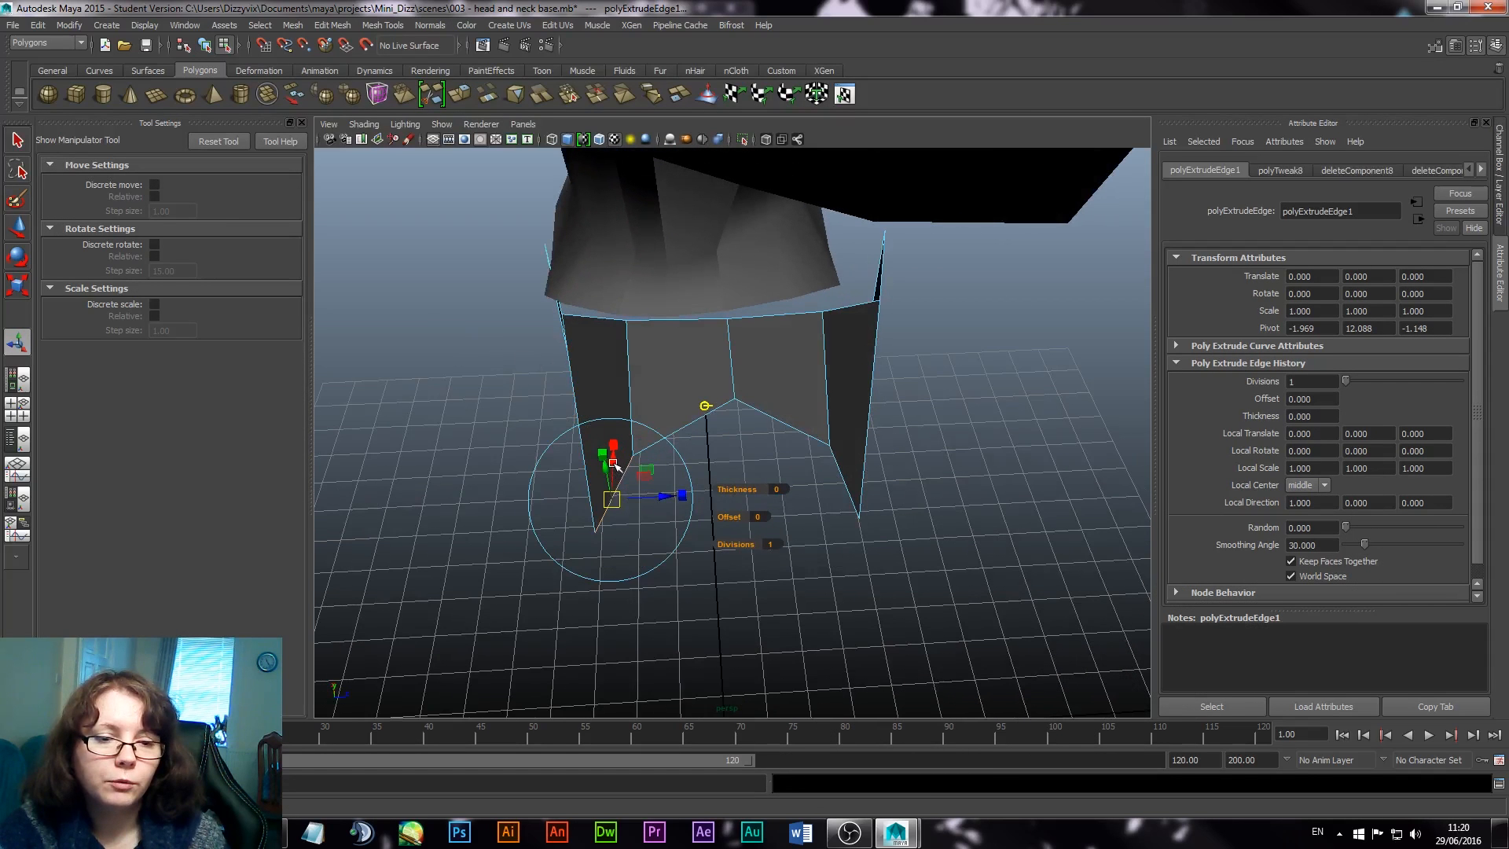
left_click_drag(616, 465, 767, 549)
key("v")
left_click_drag(875, 470, 863, 432, "alt")
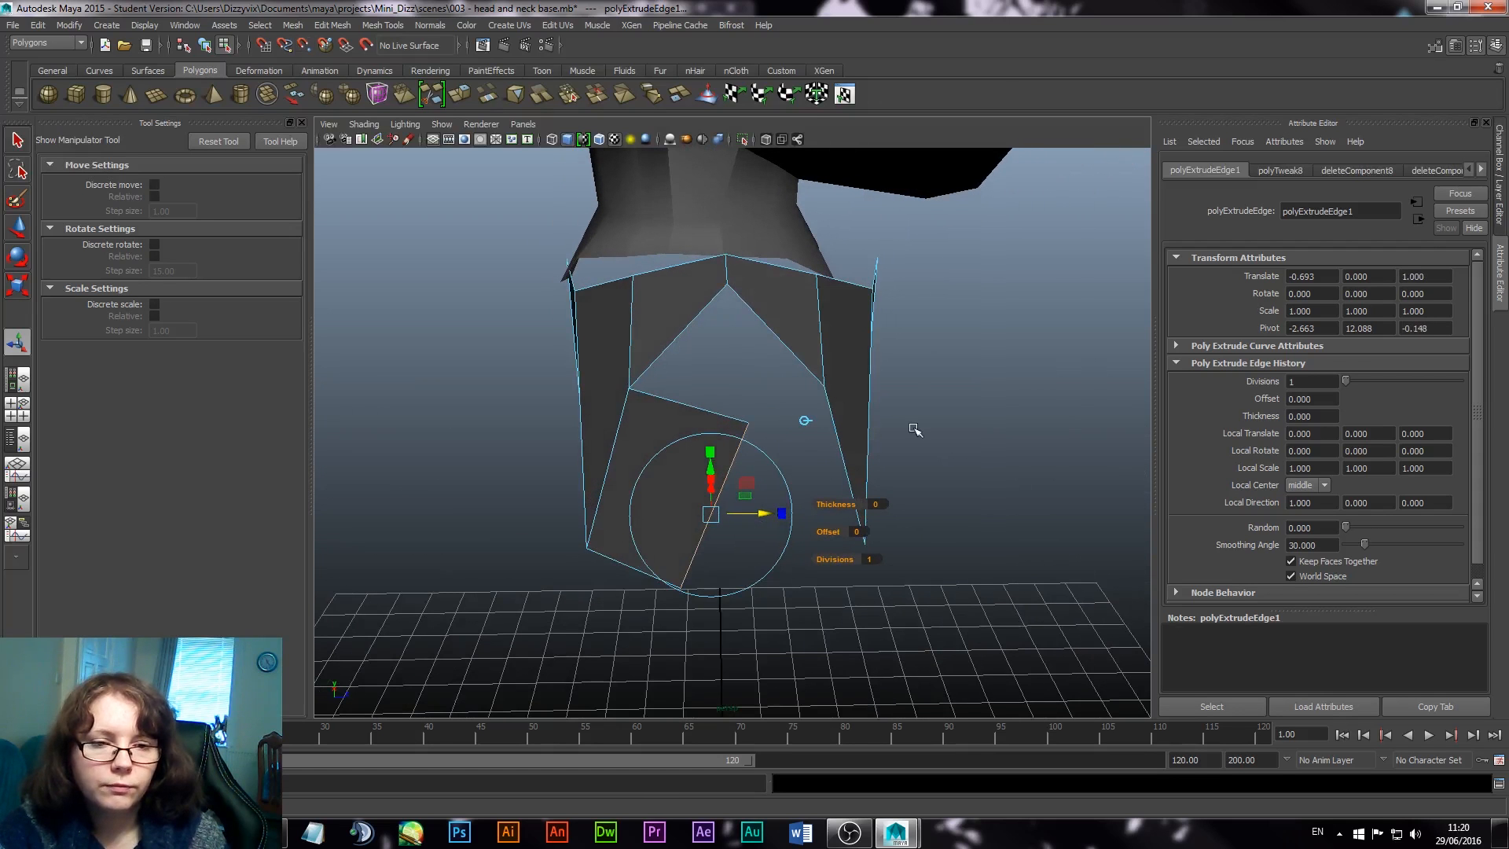
middle_click_drag(912, 428, 894, 434)
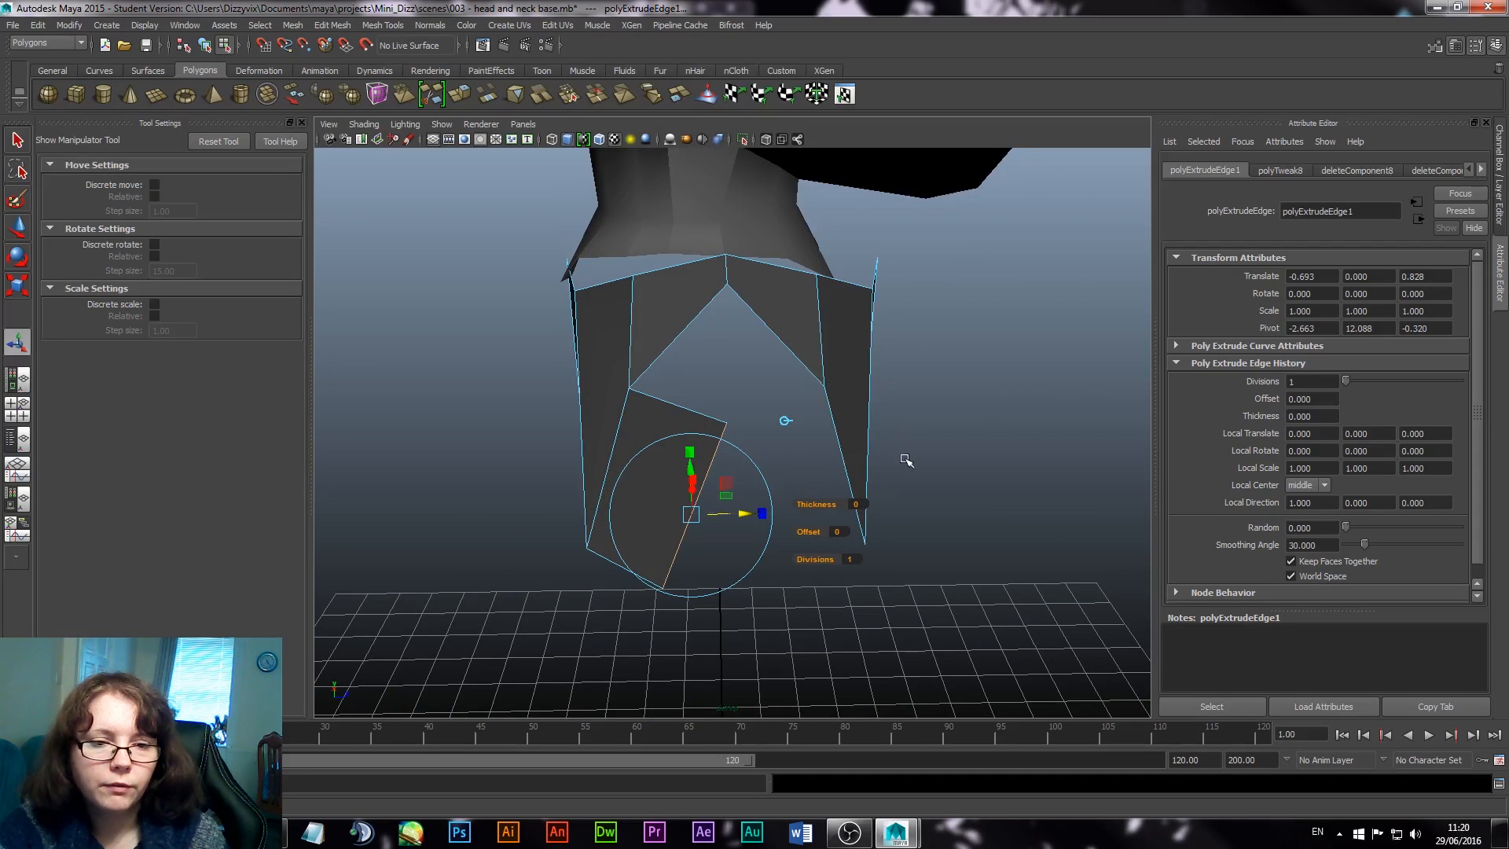
Step: Adjust the extruded edge's Translate Z to 0.783 in the side view, placing its upper end below the shoulder peak
key("space")
key("space")
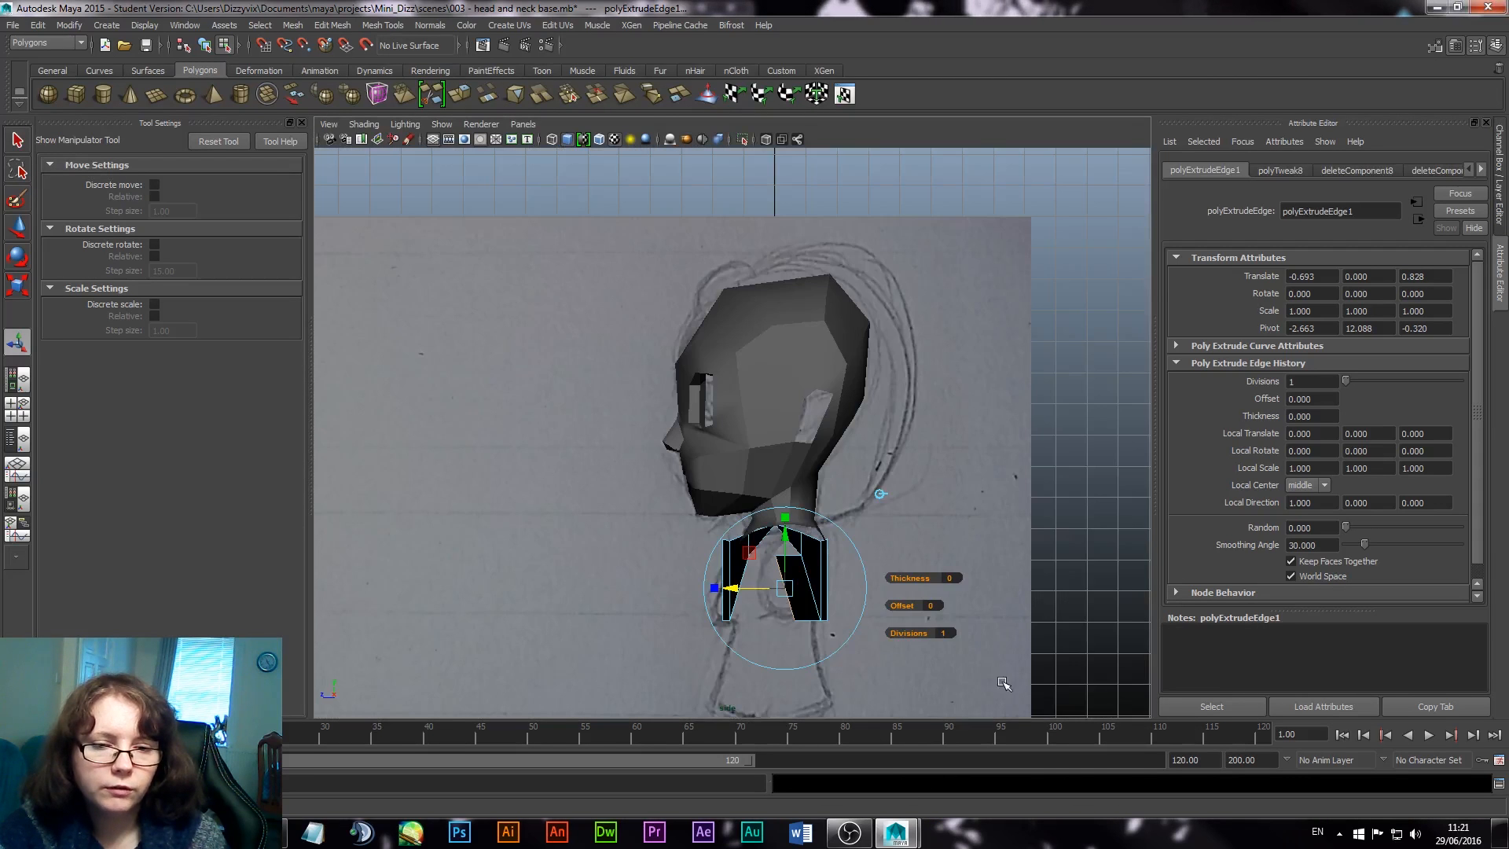
scroll(1020, 681, "up", 6)
scroll(1022, 684, "up", 5)
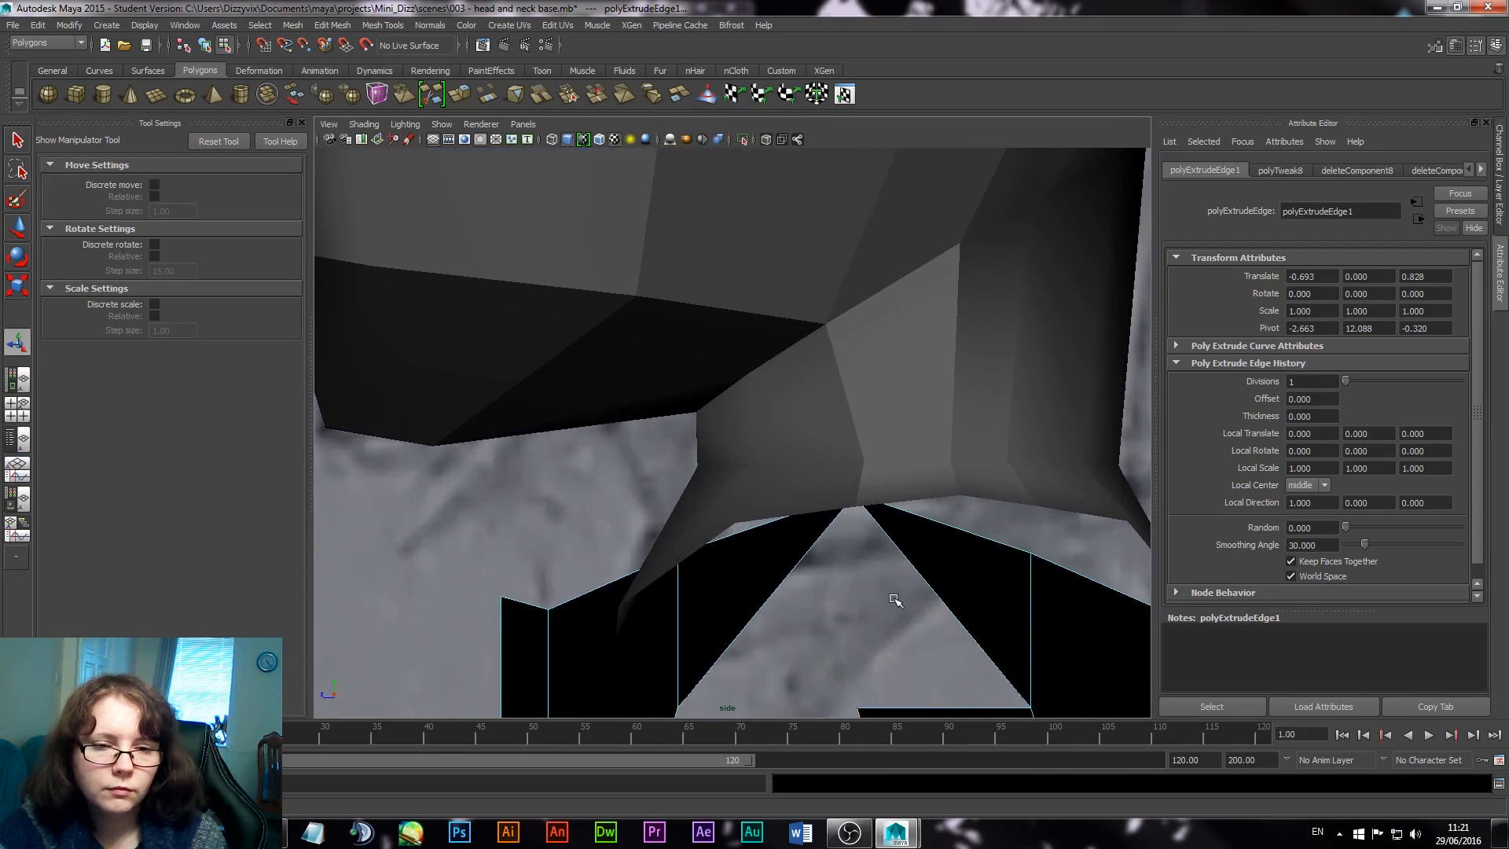
middle_click_drag(894, 597, 796, 419, "alt")
middle_click_drag(789, 538, 742, 353)
scroll(696, 418, "down", 9)
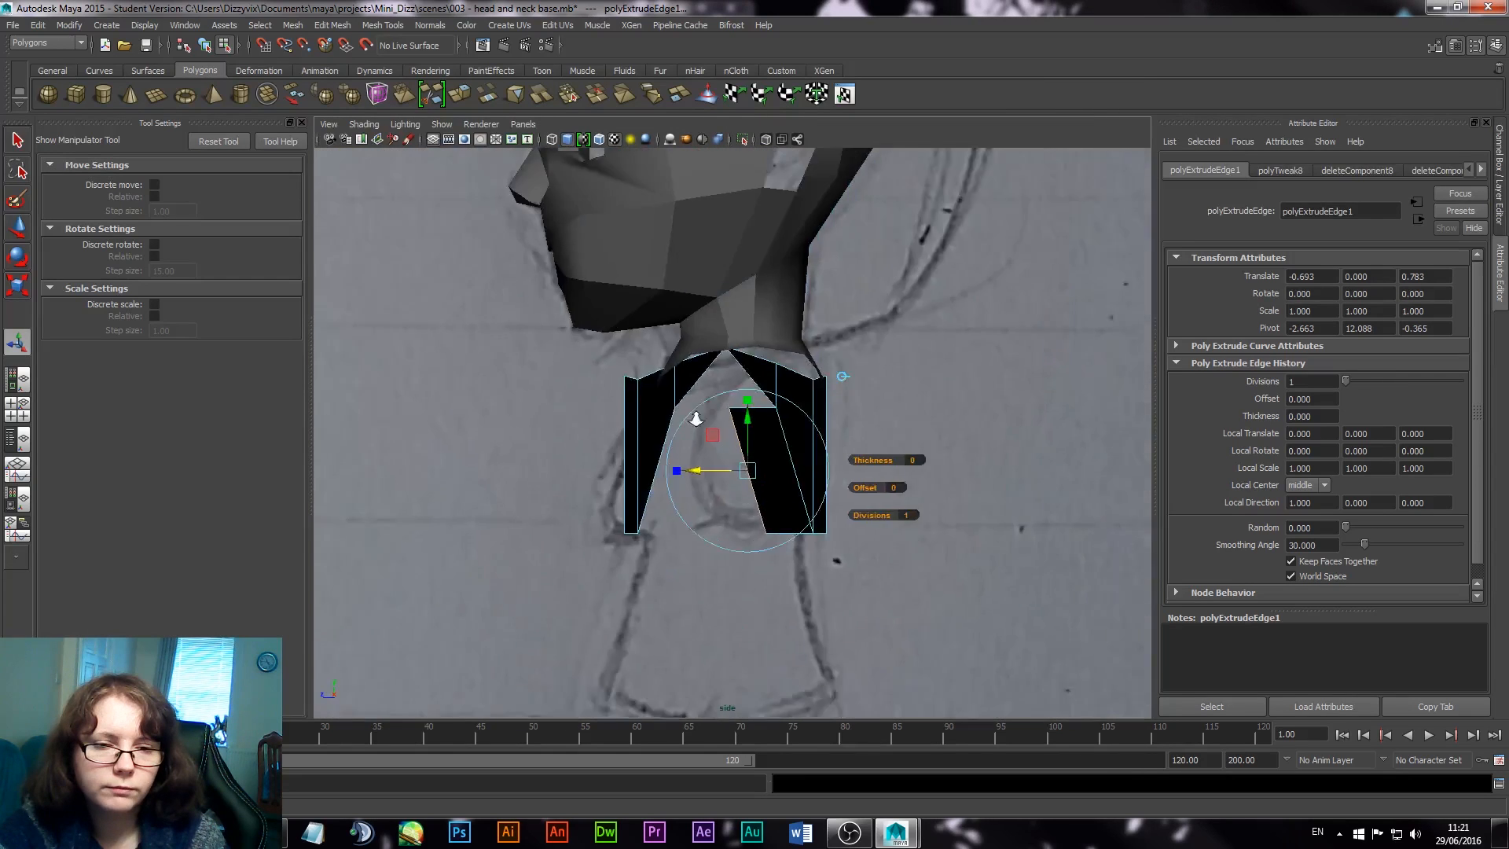
Step: Slide the extruded edge's bottom vertex forward along Z until it sits directly beneath the edge's upper vertex
scroll(731, 478, "up", 6)
right_click_drag(821, 476, 771, 466)
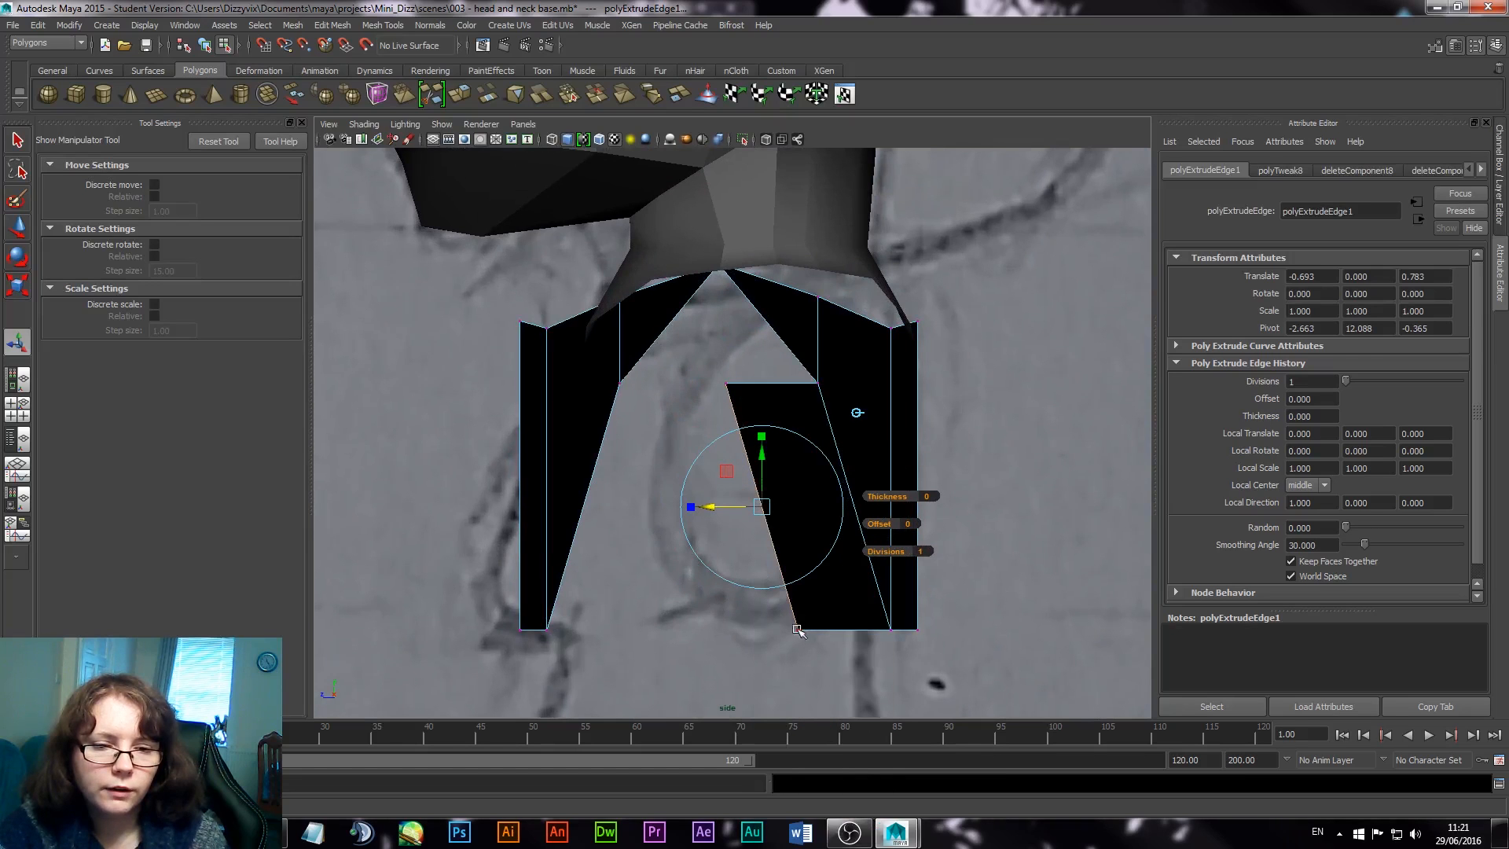
left_click_drag(770, 622, 817, 656)
key("w")
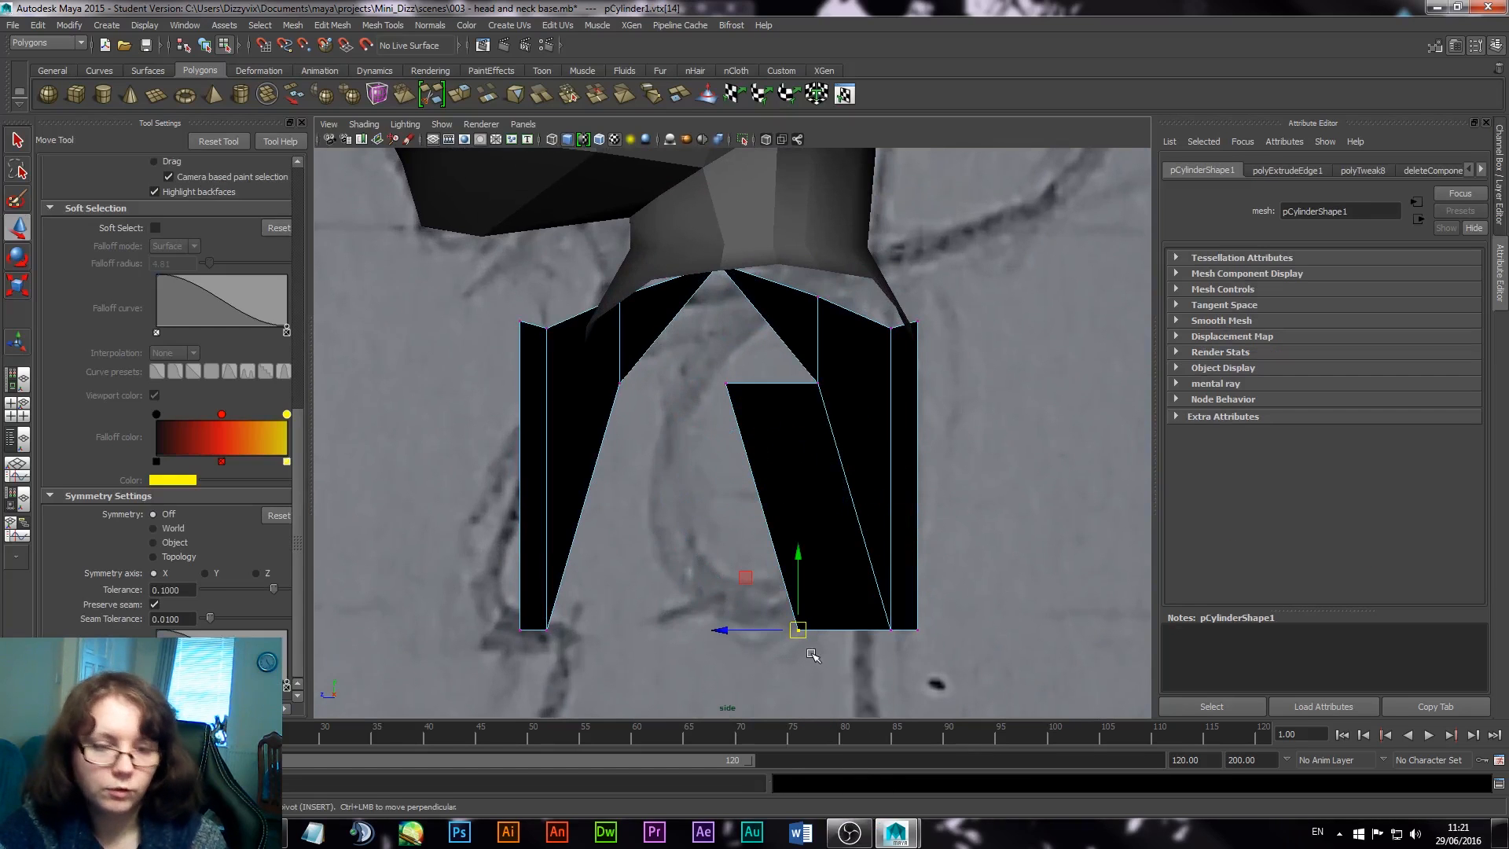
key("v")
left_click_drag(741, 631, 693, 635)
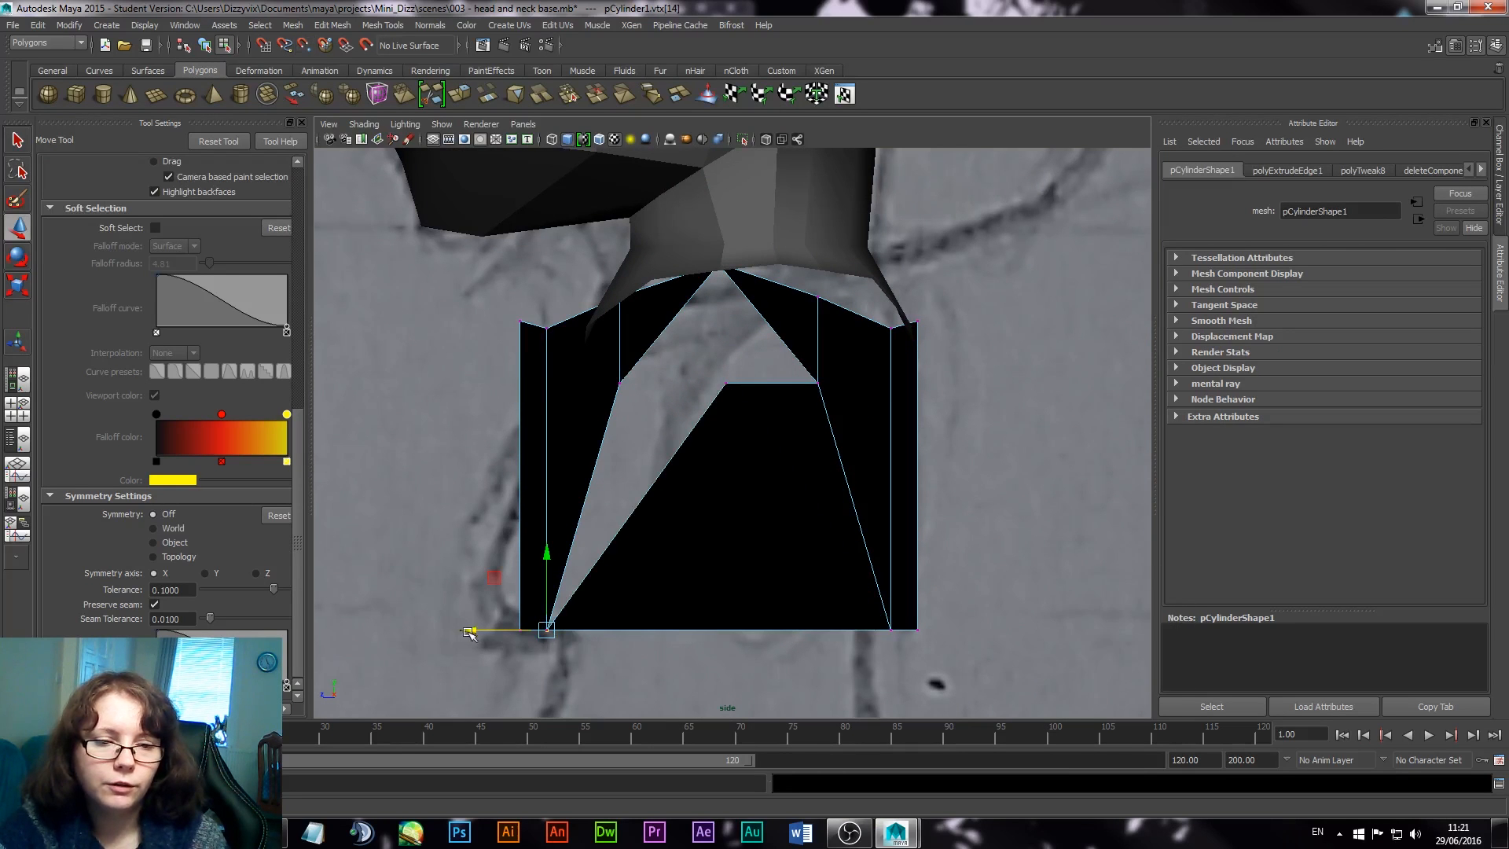
left_click_drag(473, 631, 647, 635)
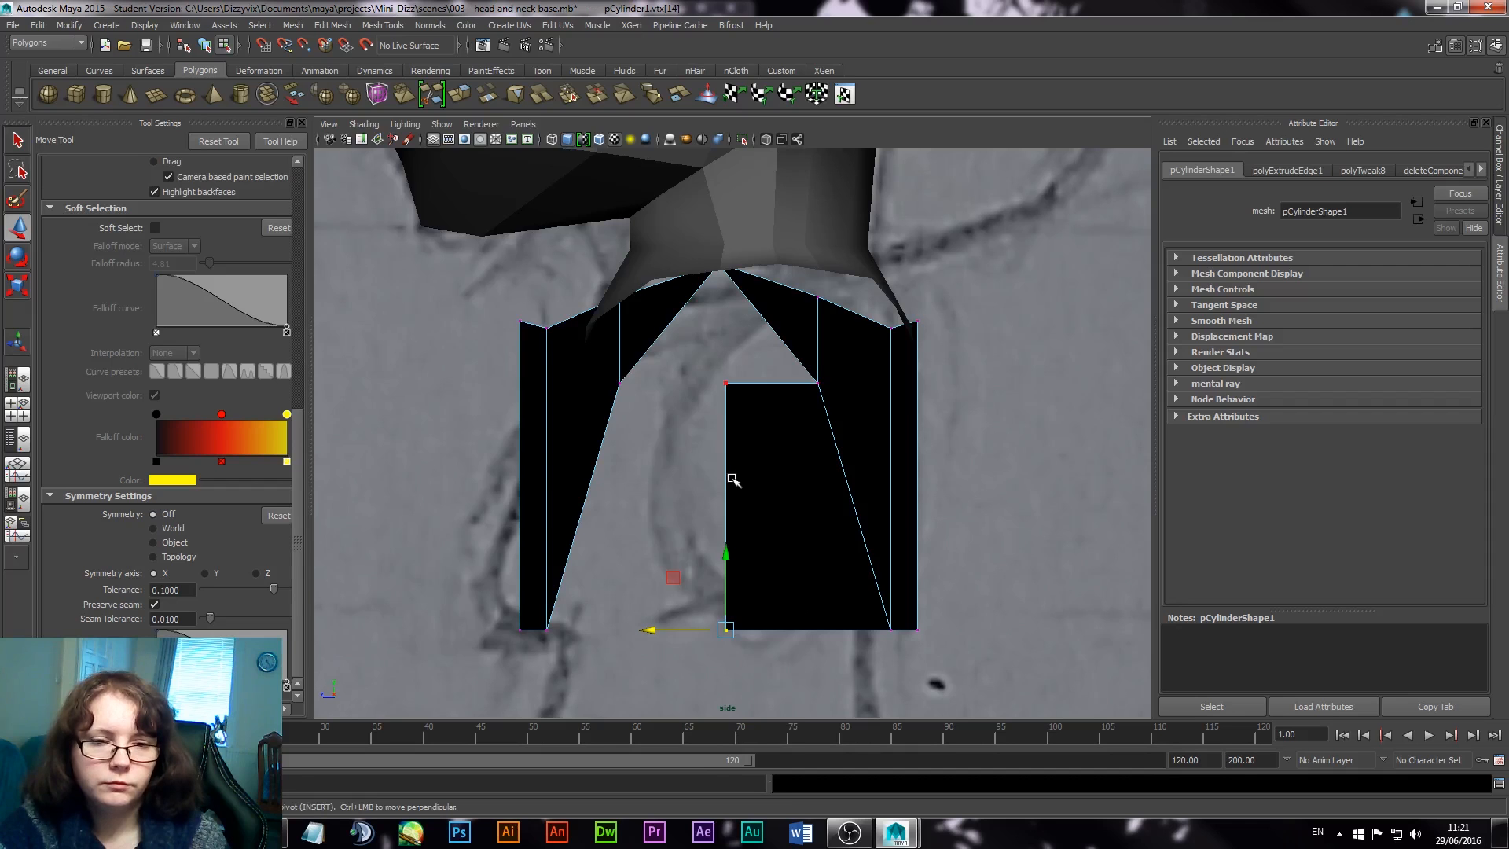
right_click(731, 479)
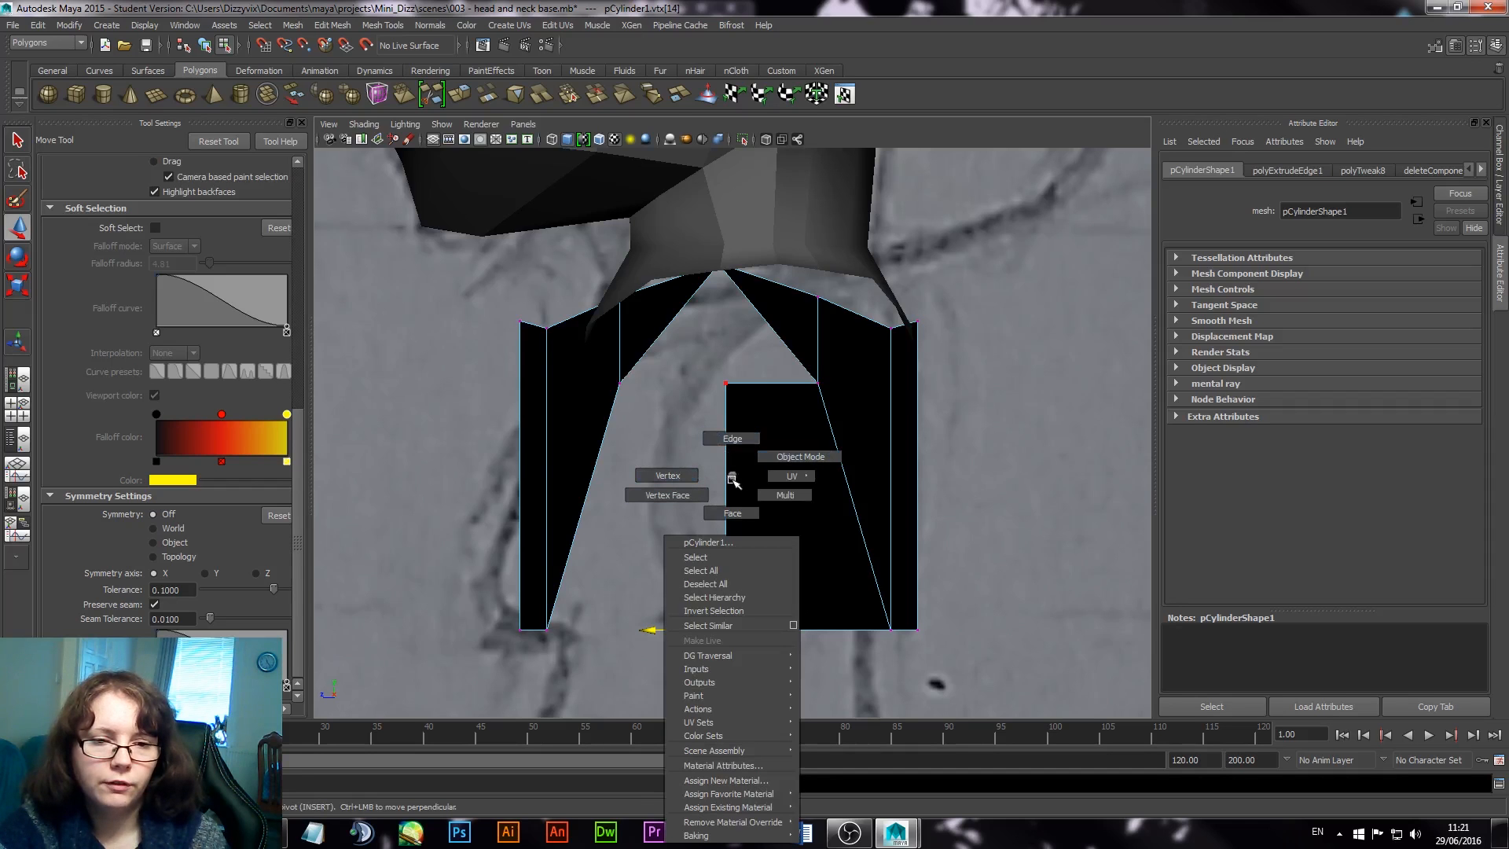
key("space")
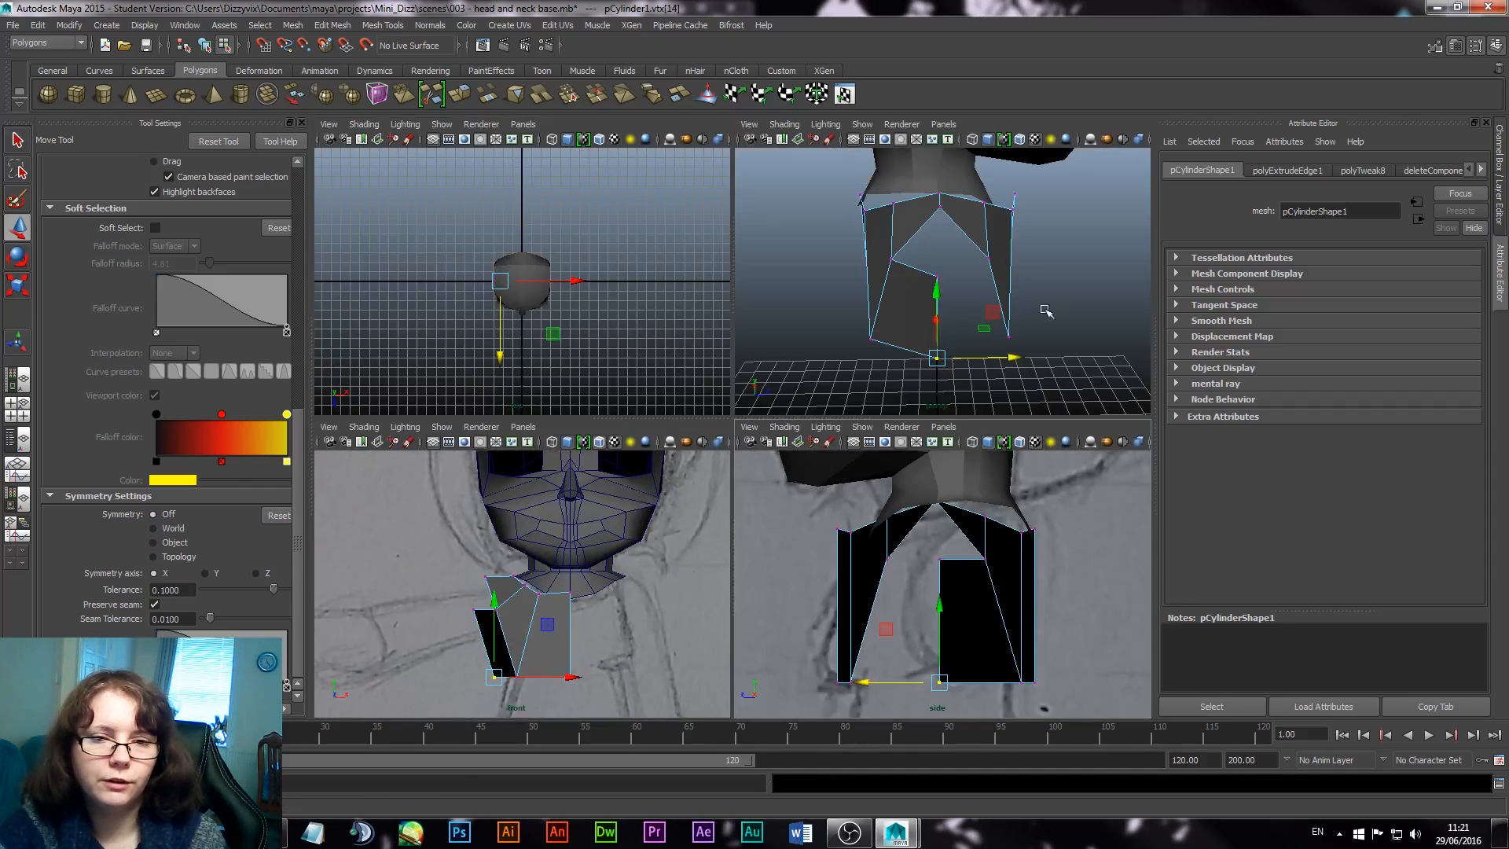
Step: Fill the gap between the side panel and the front panel below the arm opening using the Append to Polygon tool
left_click_drag(1044, 310, 997, 330, "alt")
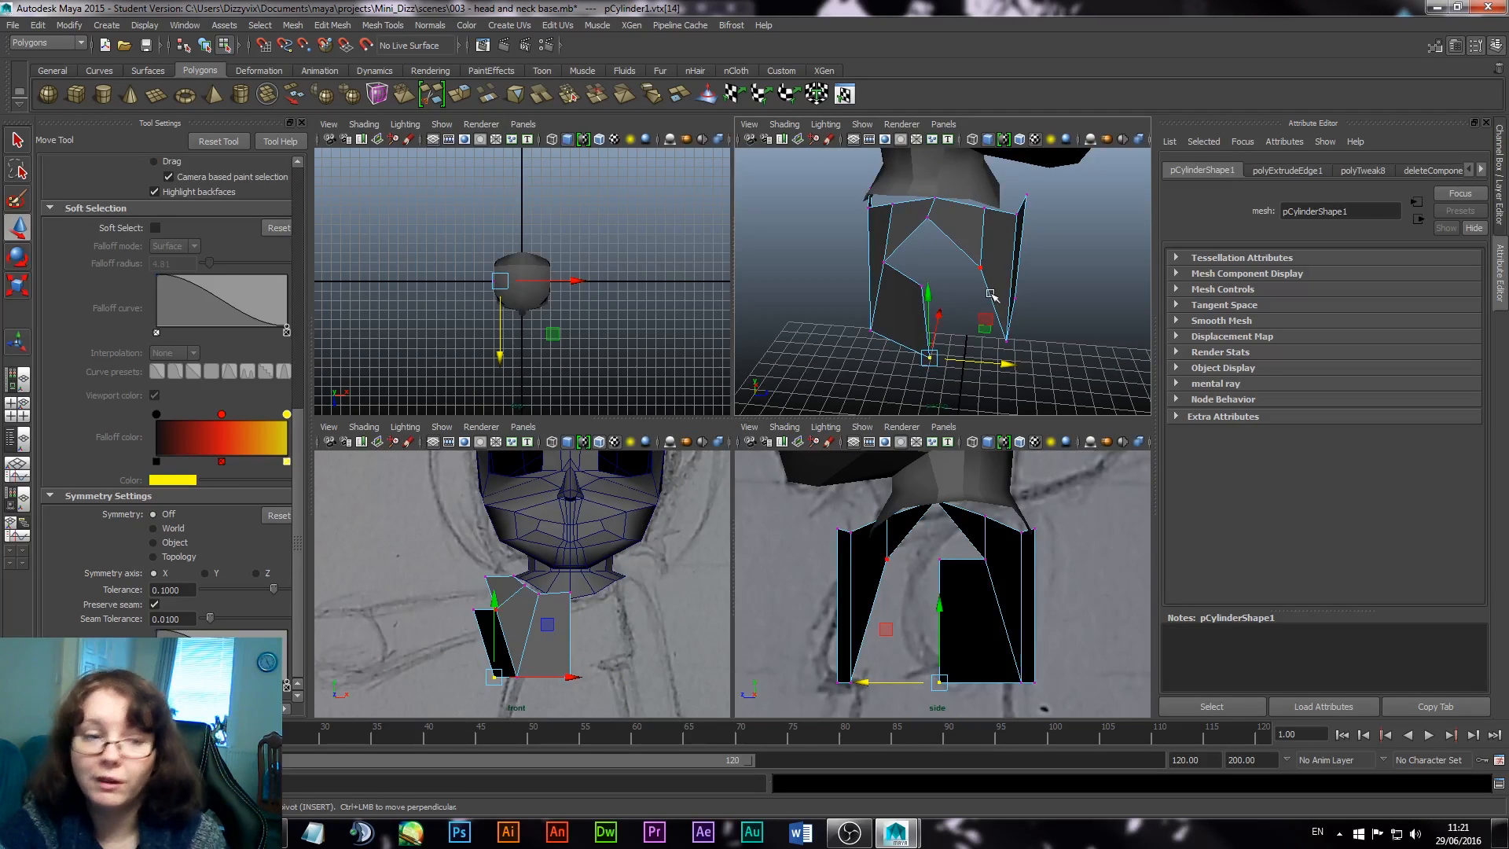
left_click(339, 20)
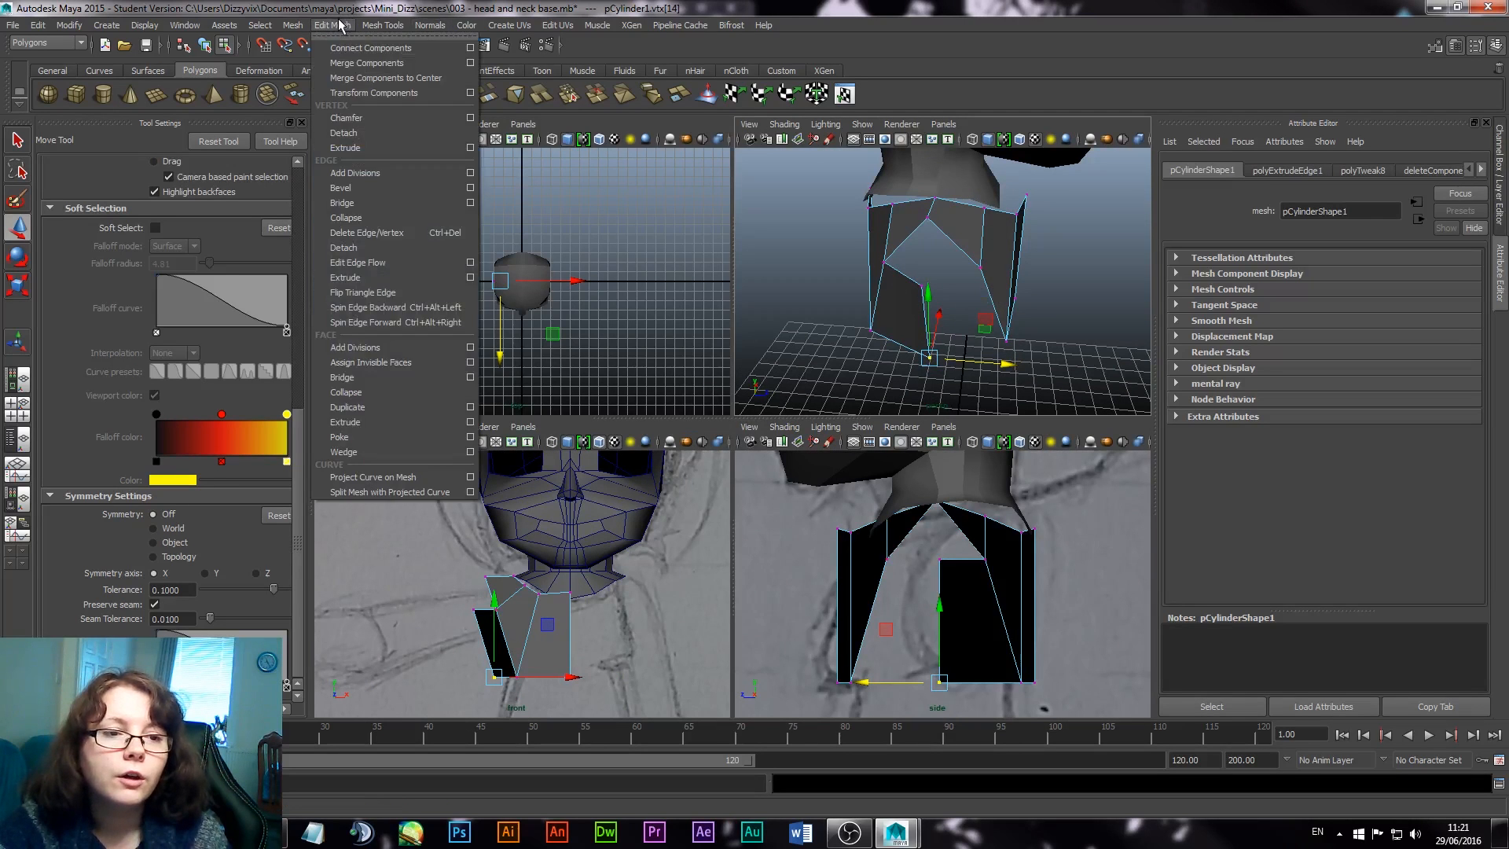
mouse_move(394, 26)
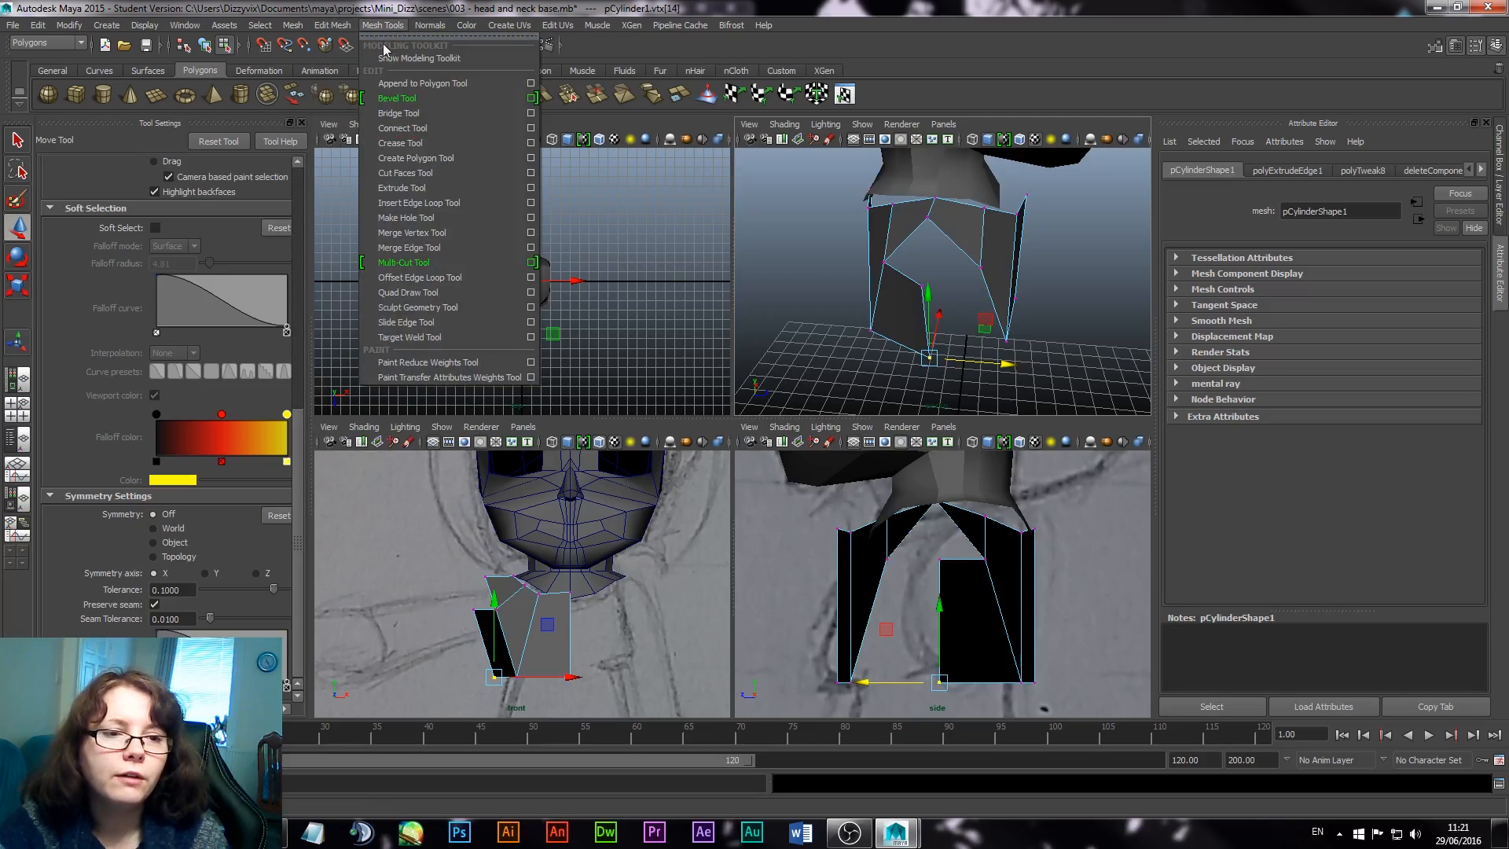
left_click(401, 82)
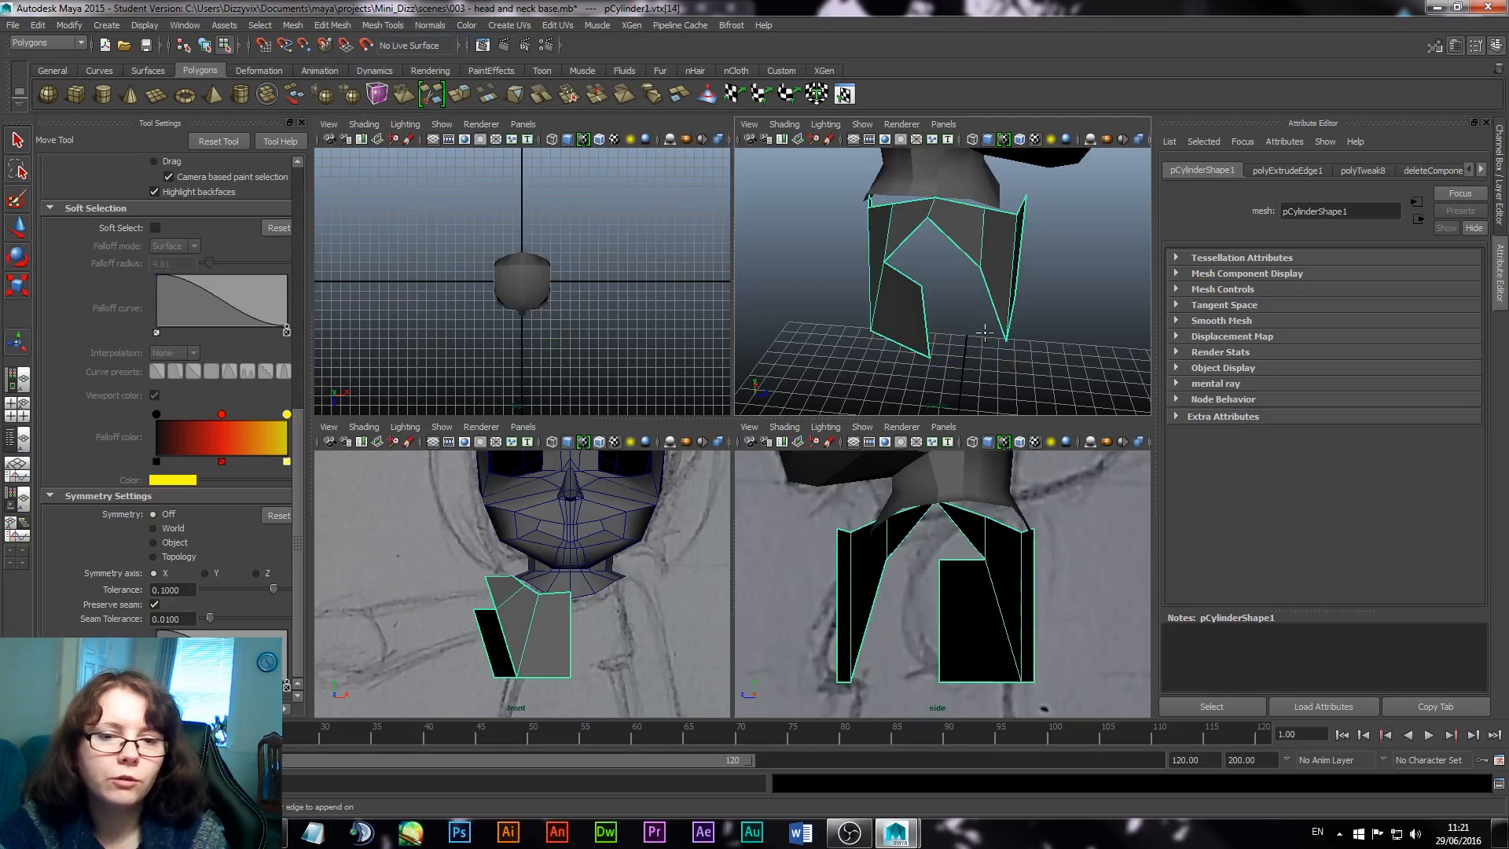
scroll(972, 336, "up", 5)
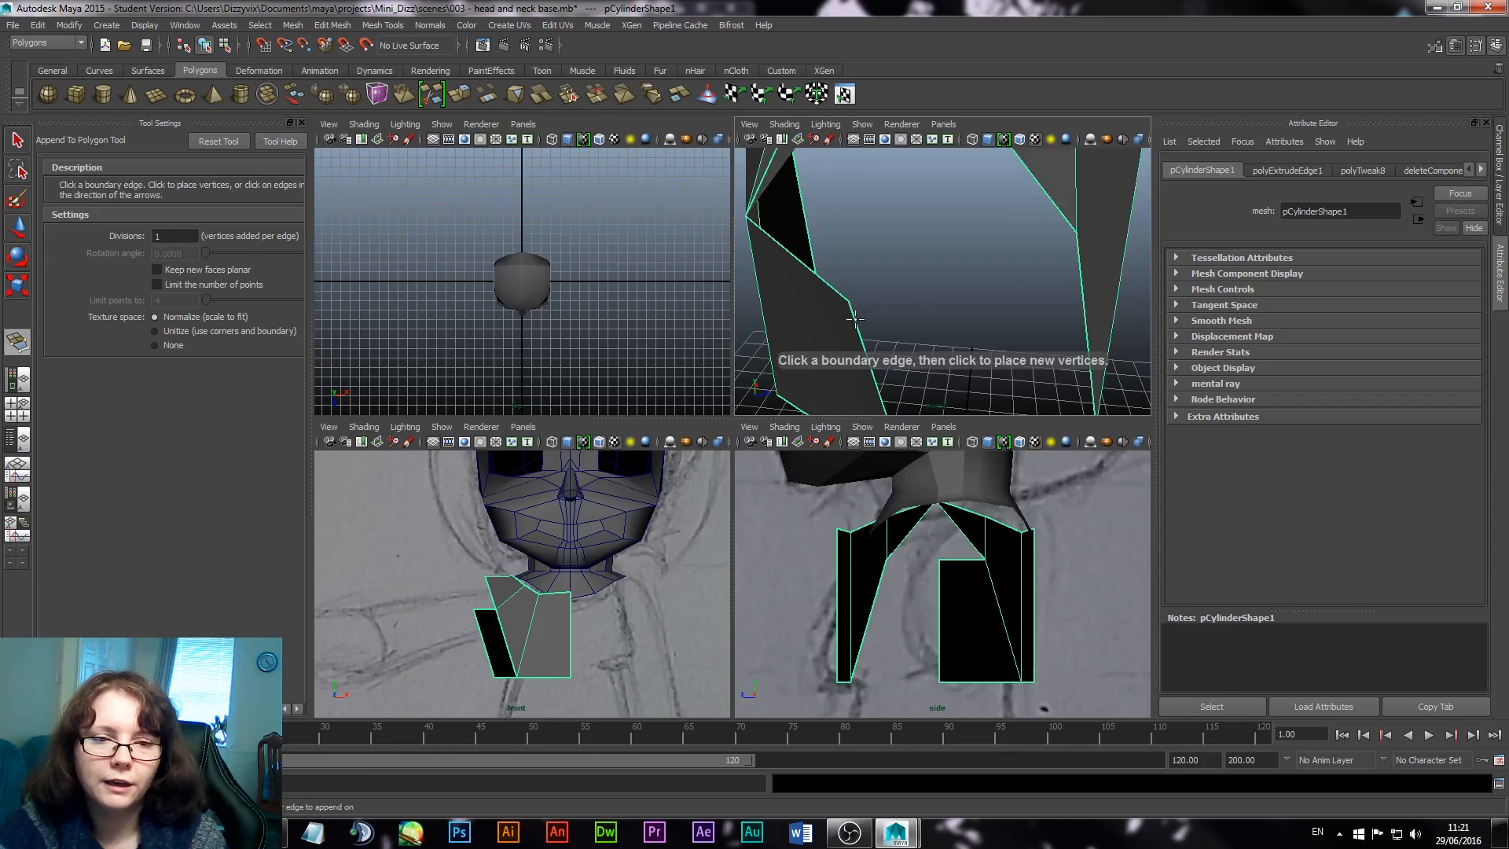
left_click(855, 318)
left_click(1081, 277)
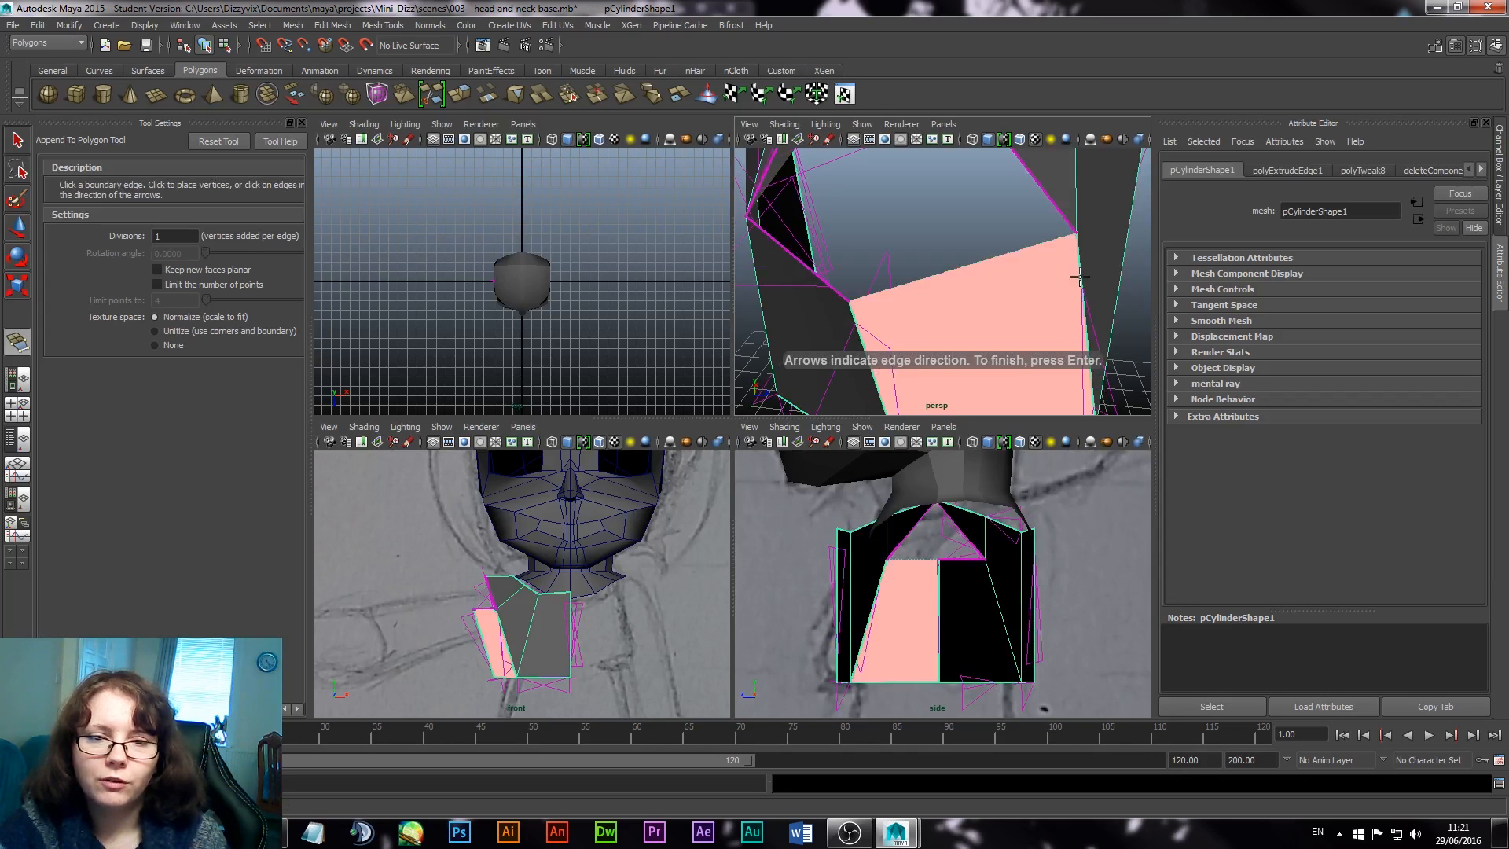
key("Return")
key("w")
Step: Lower the middle vertex beneath the arm opening and shift the torso's lower side vertices inward to narrow the side toward the sketch
left_click_drag(963, 295, 844, 269, "alt")
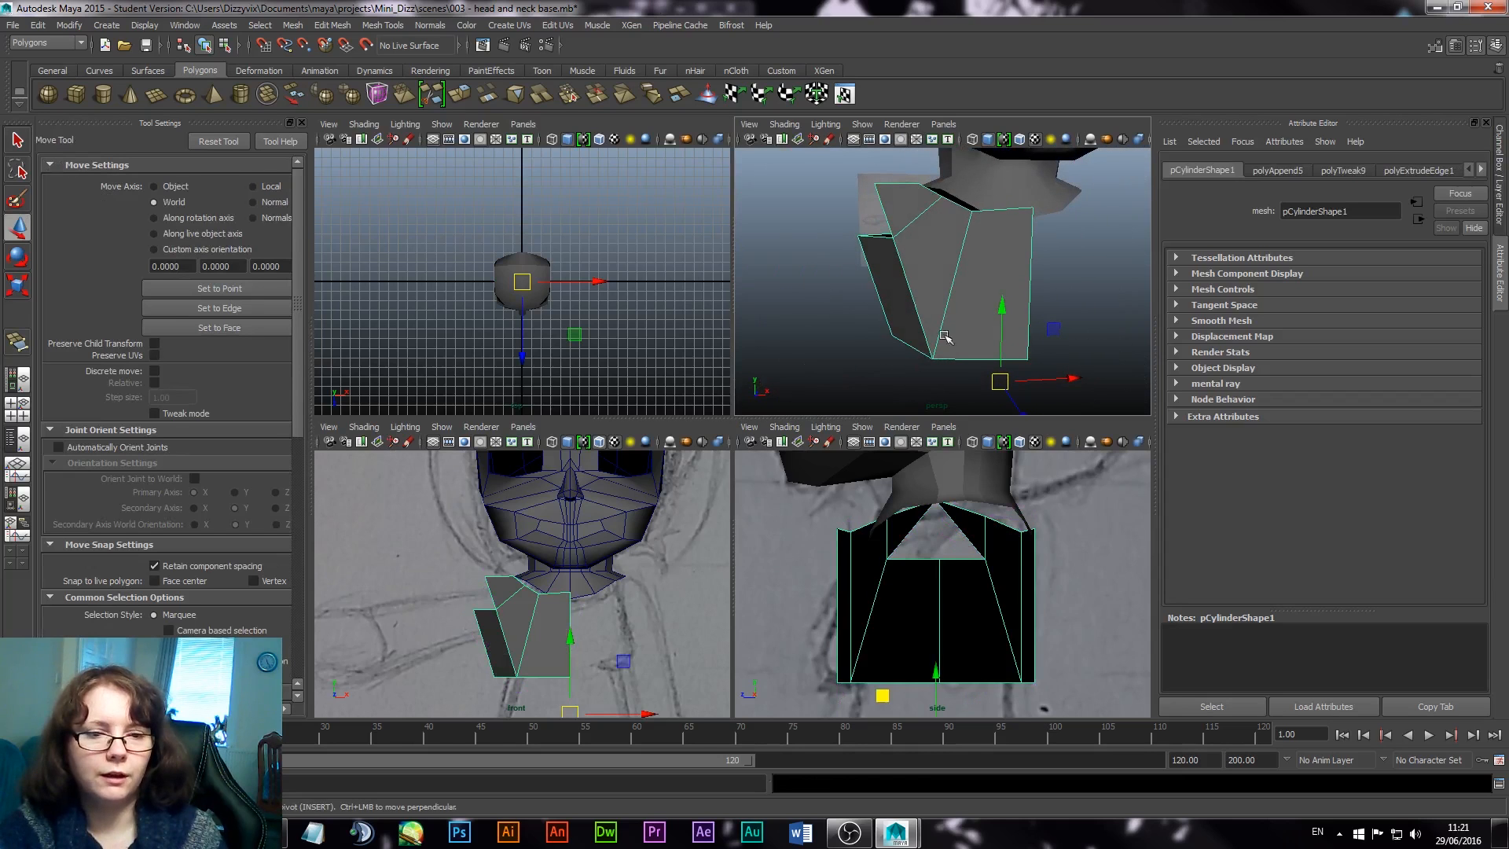
right_click_drag(893, 287, 853, 267)
left_click_drag(835, 221, 873, 254)
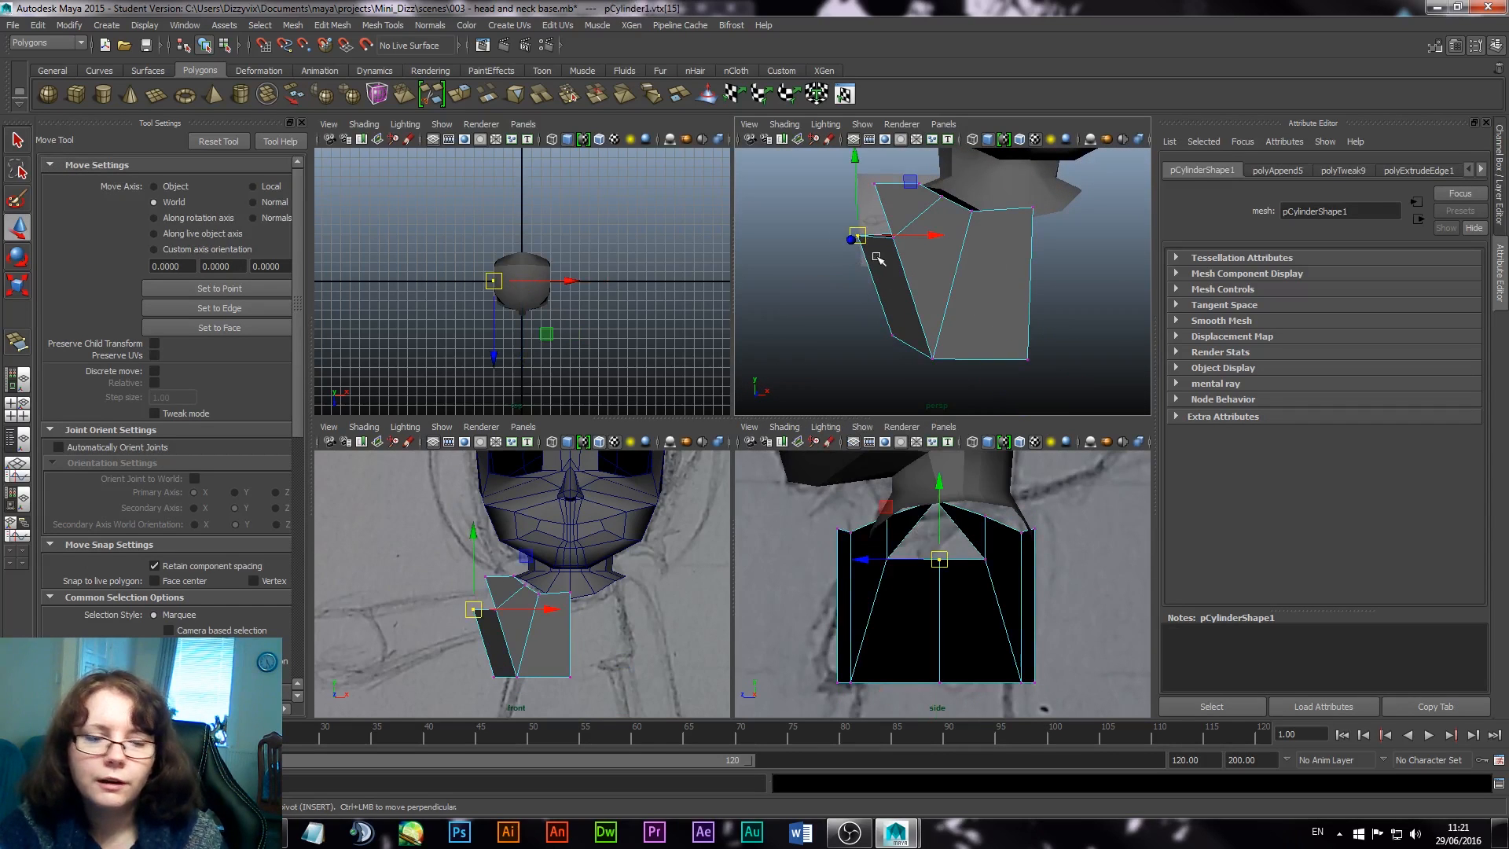
left_click_drag(473, 610, 602, 675)
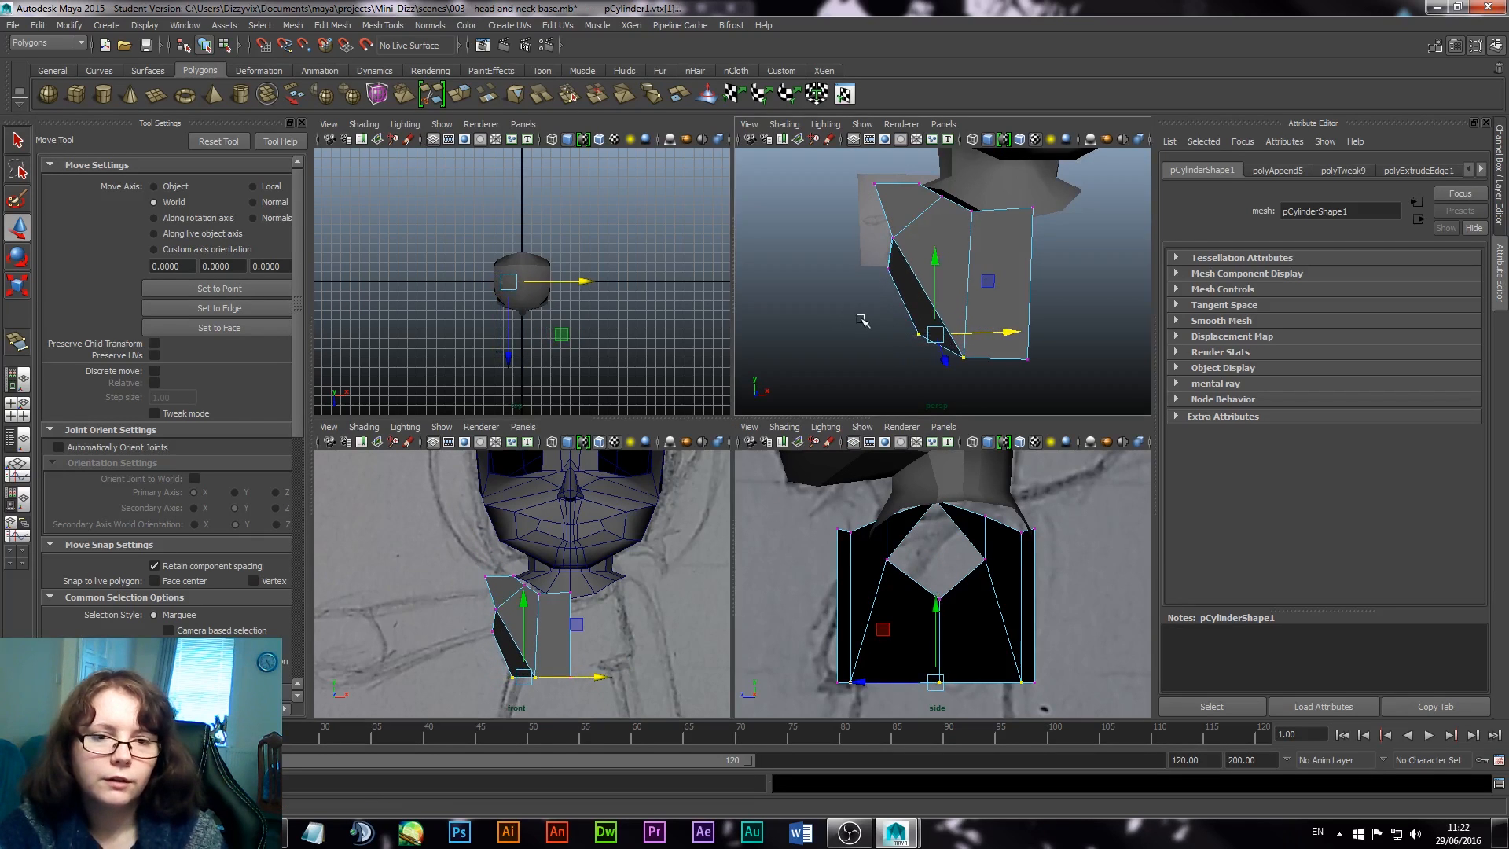
Step: Move the whole torso mesh slightly backward along Z beneath the neck
left_click_drag(865, 319, 1050, 354, "alt")
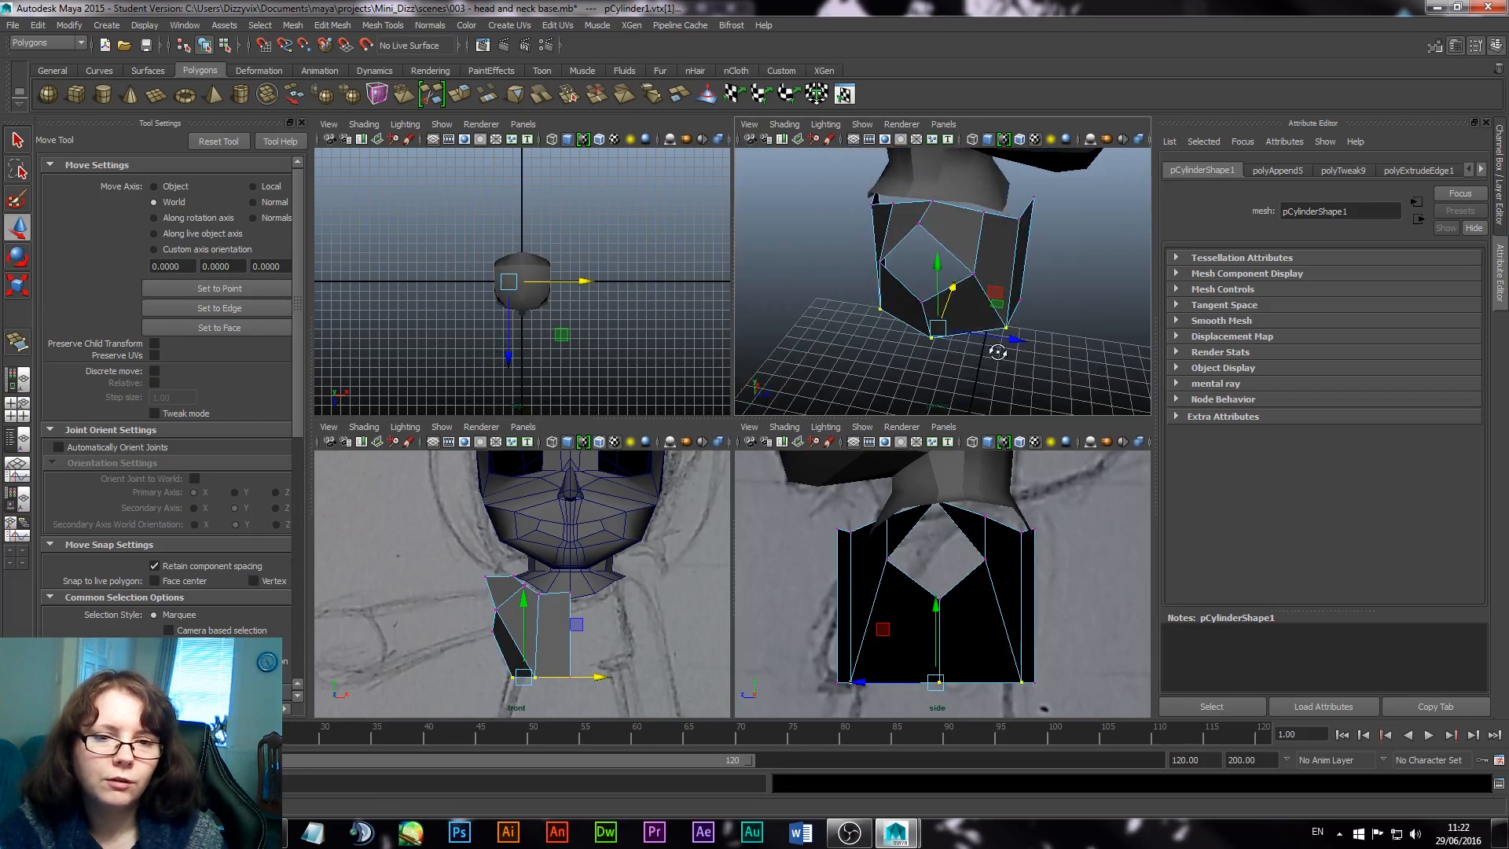
left_click_drag(999, 307, 1025, 308, "alt")
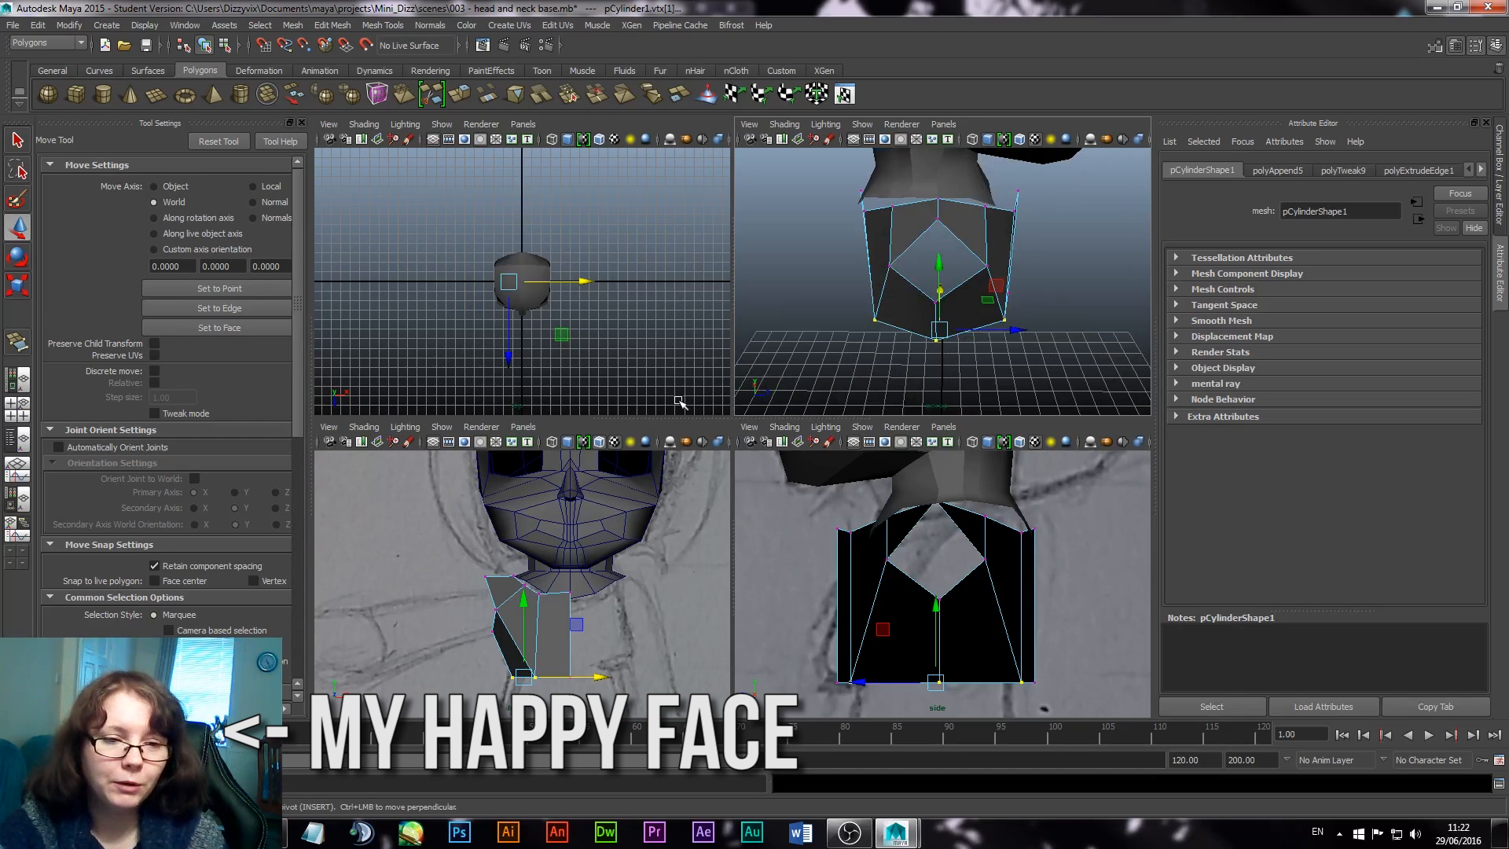
left_click(989, 268)
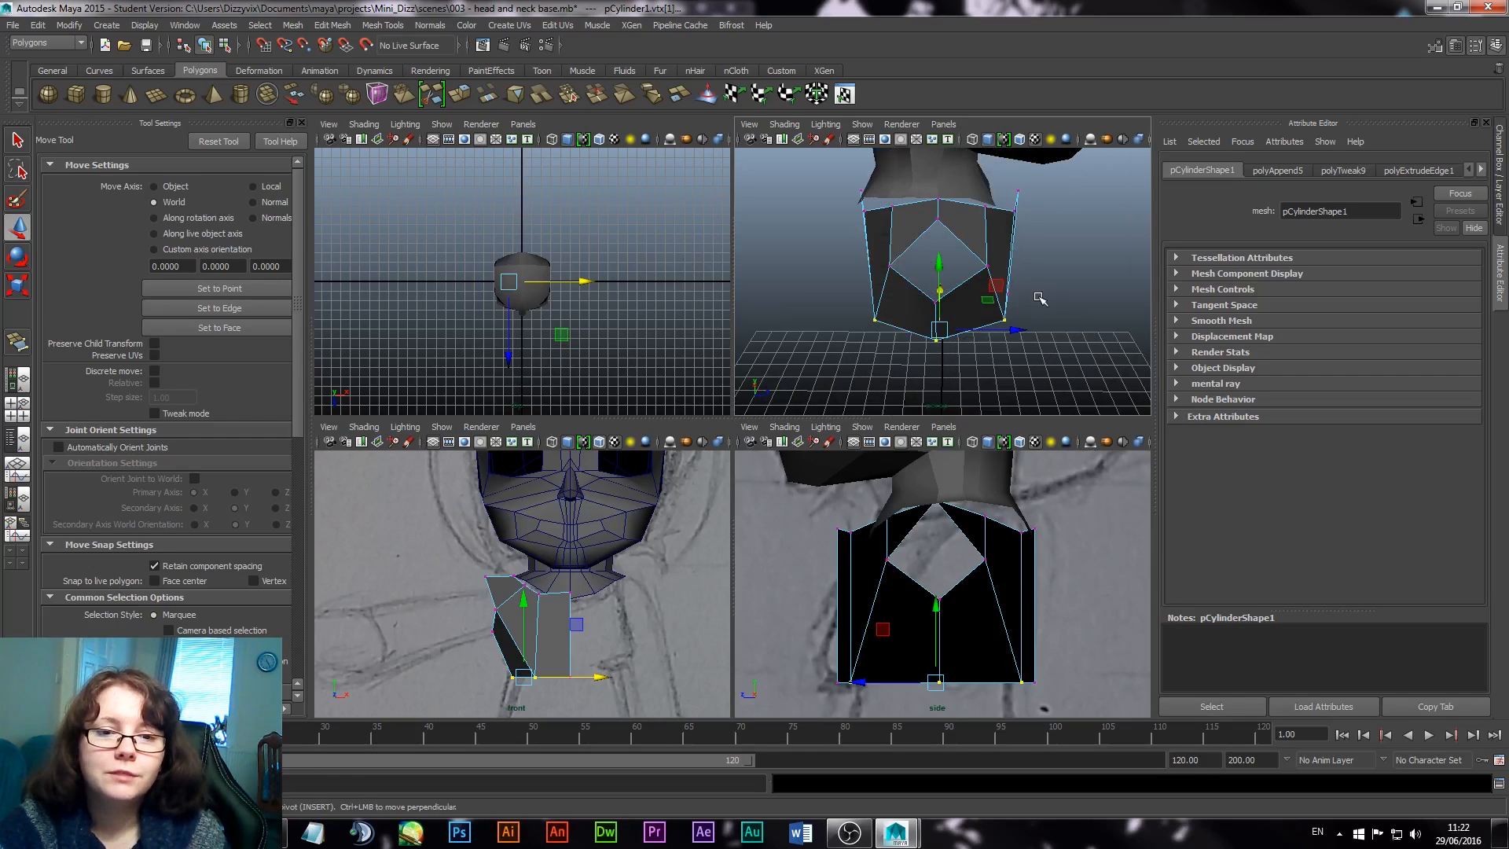
right_click_drag(1001, 250, 1057, 238)
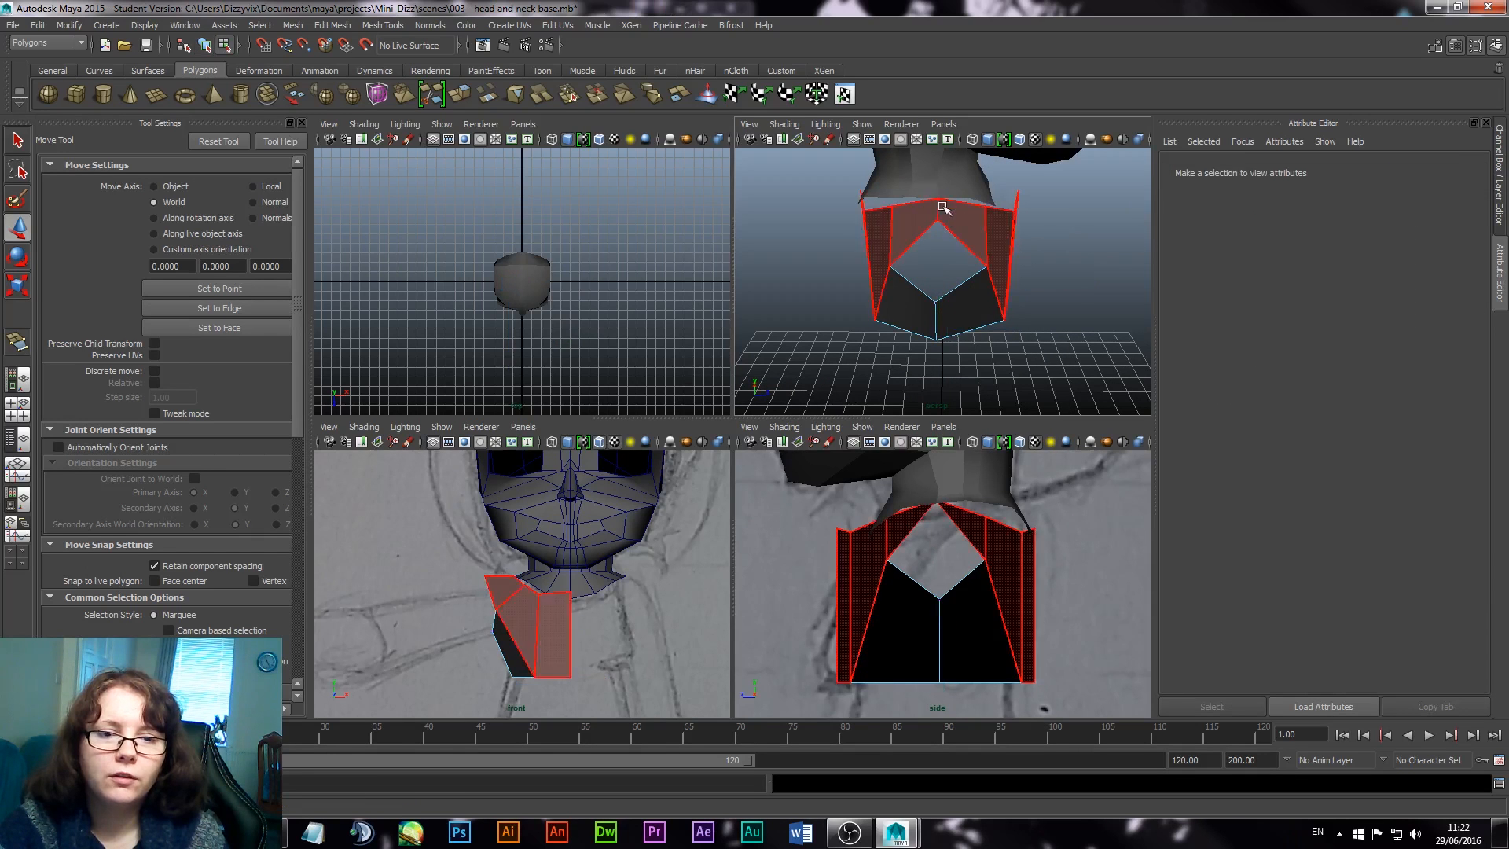
right_click_drag(912, 202, 988, 206)
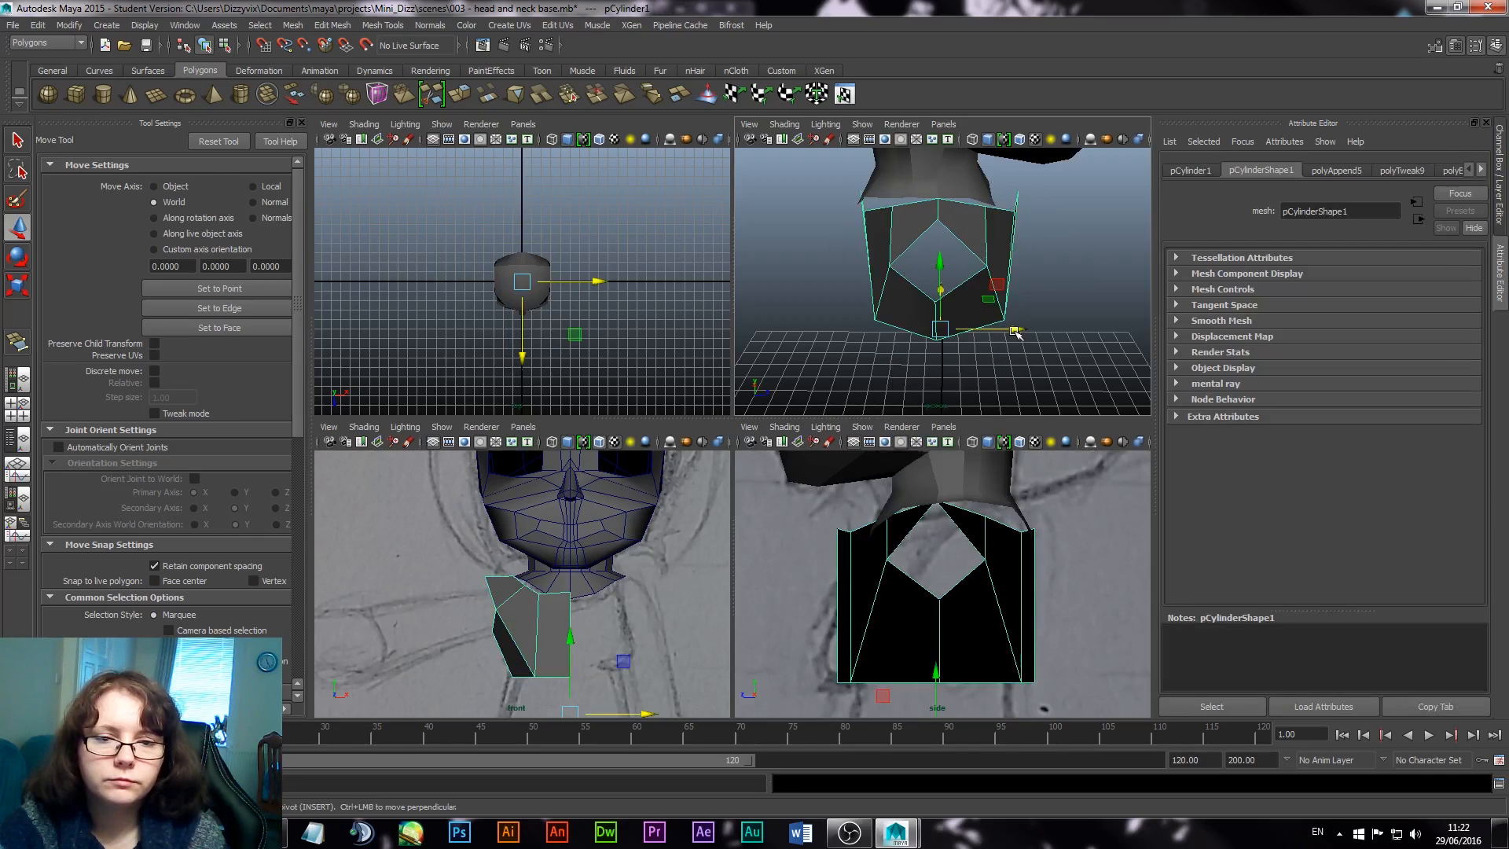
left_click_drag(1013, 329, 997, 335)
Step: Pull the front chest face beside the centreline slightly forward along Z
left_click_drag(1042, 268, 1005, 271, "alt")
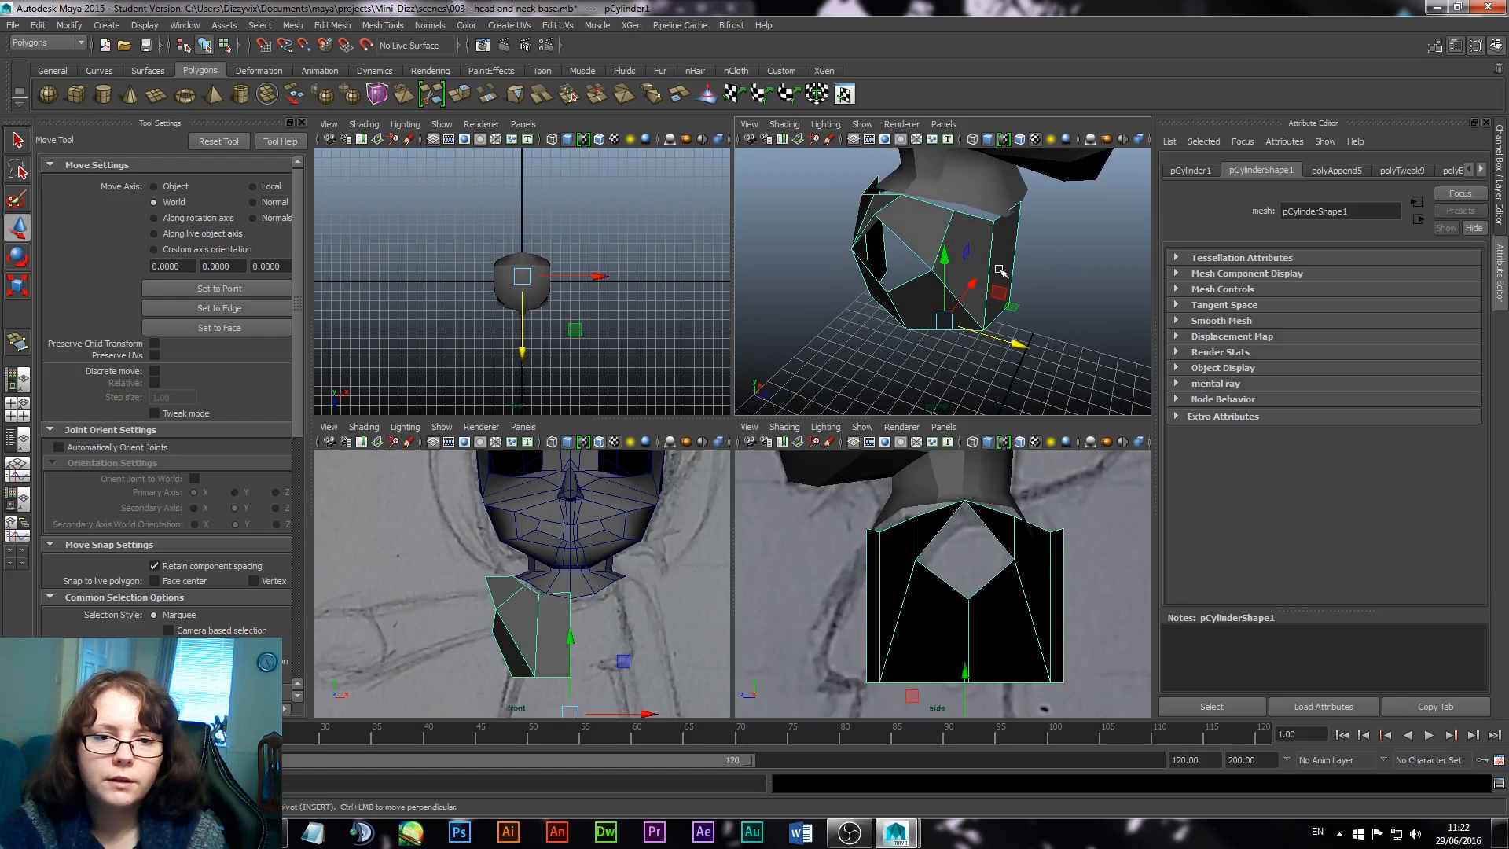
right_click_drag(1004, 271, 1007, 291)
left_click(1011, 261)
left_click(1011, 261)
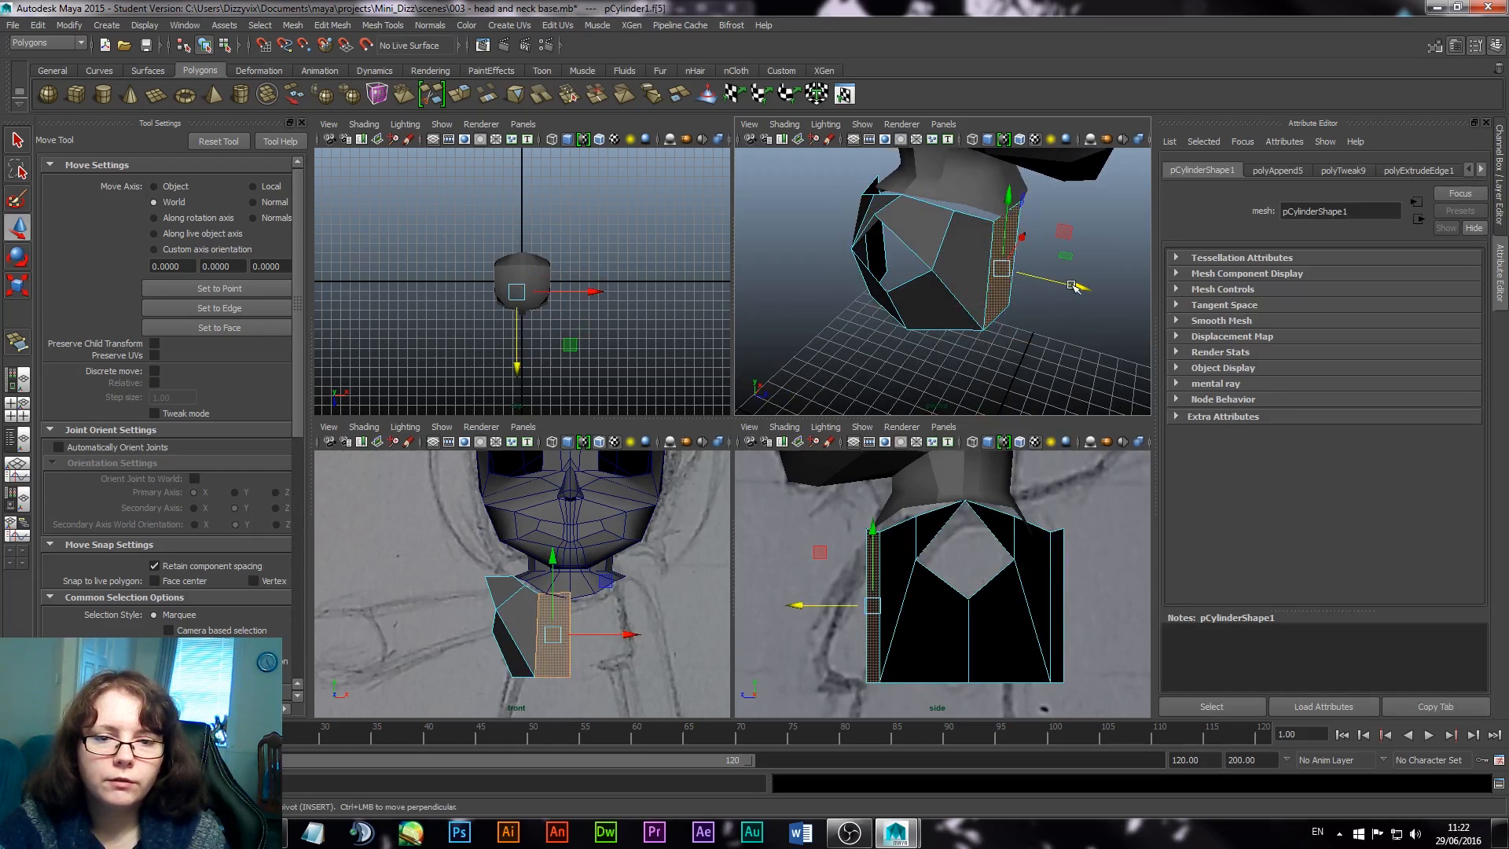
left_click_drag(1073, 285, 1085, 287)
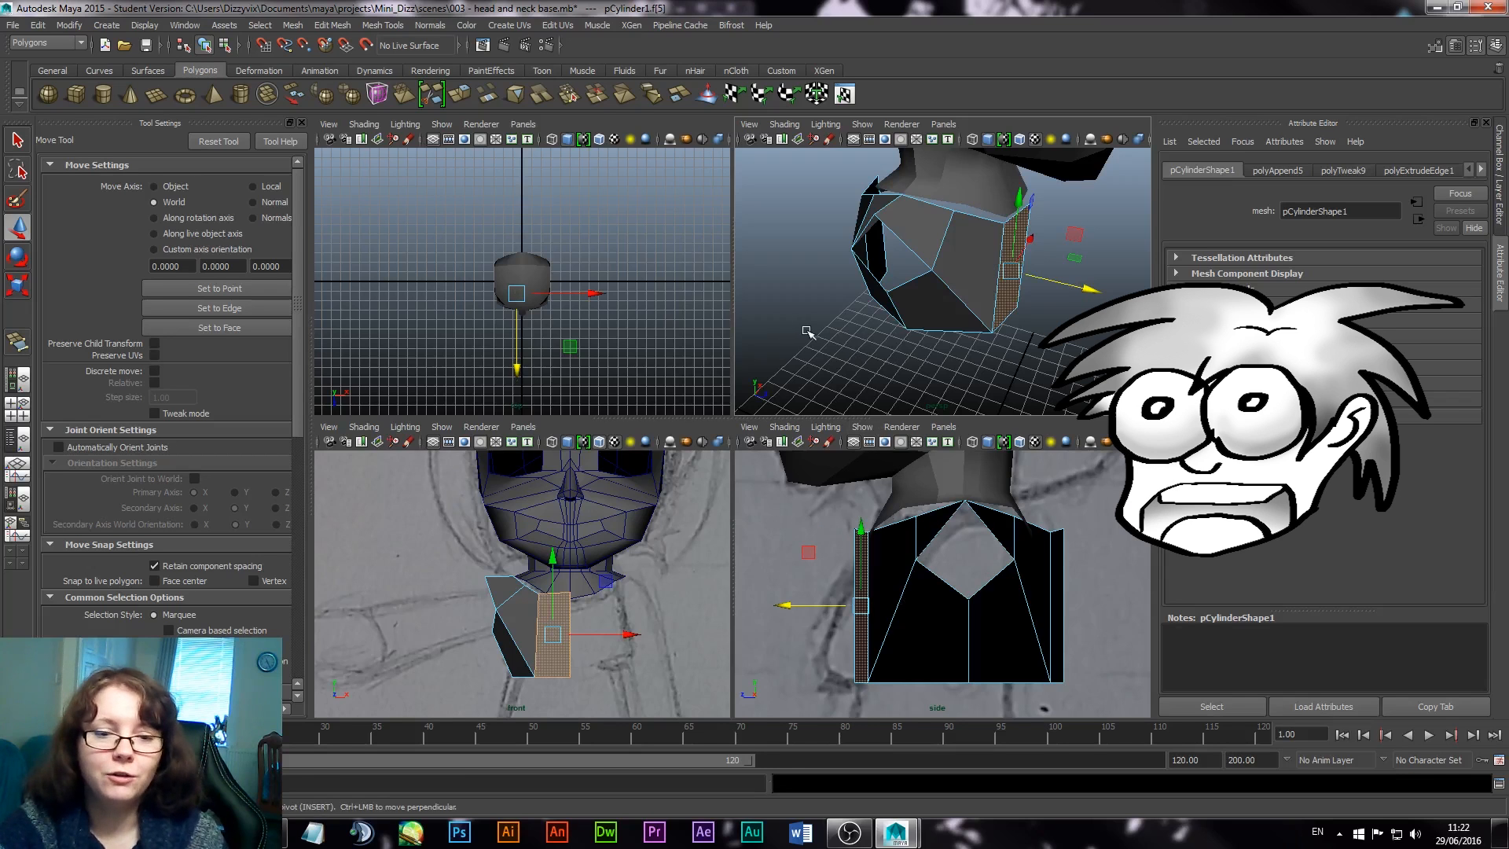
Step: Lower the arm opening's bottom vertex a little and shift it inward along X
left_click_drag(806, 331, 842, 331, "alt")
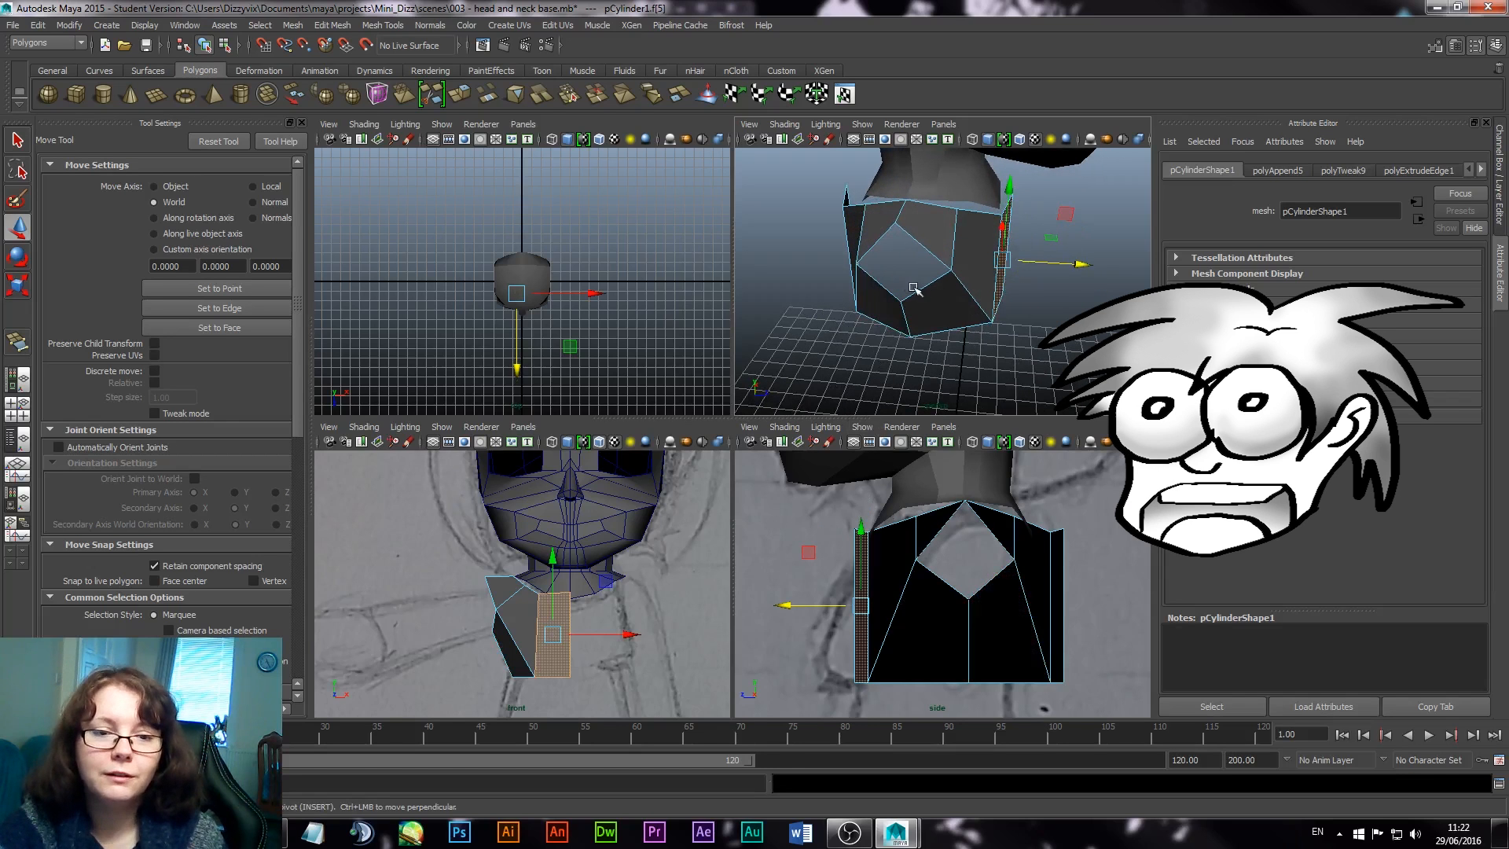
right_click_drag(913, 289, 900, 294)
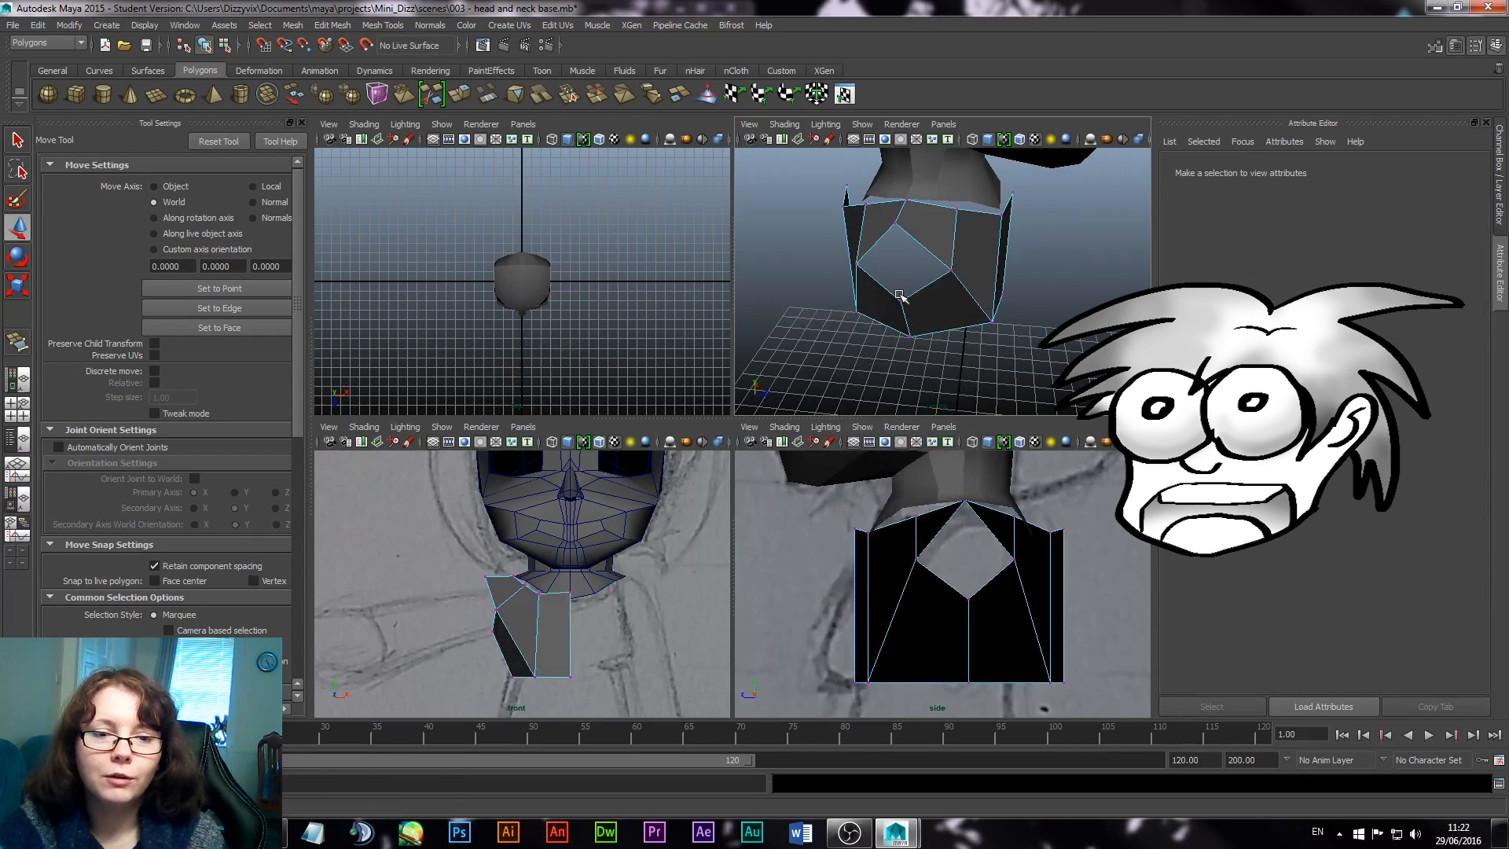
left_click(902, 303)
left_click_drag(900, 303, 900, 260)
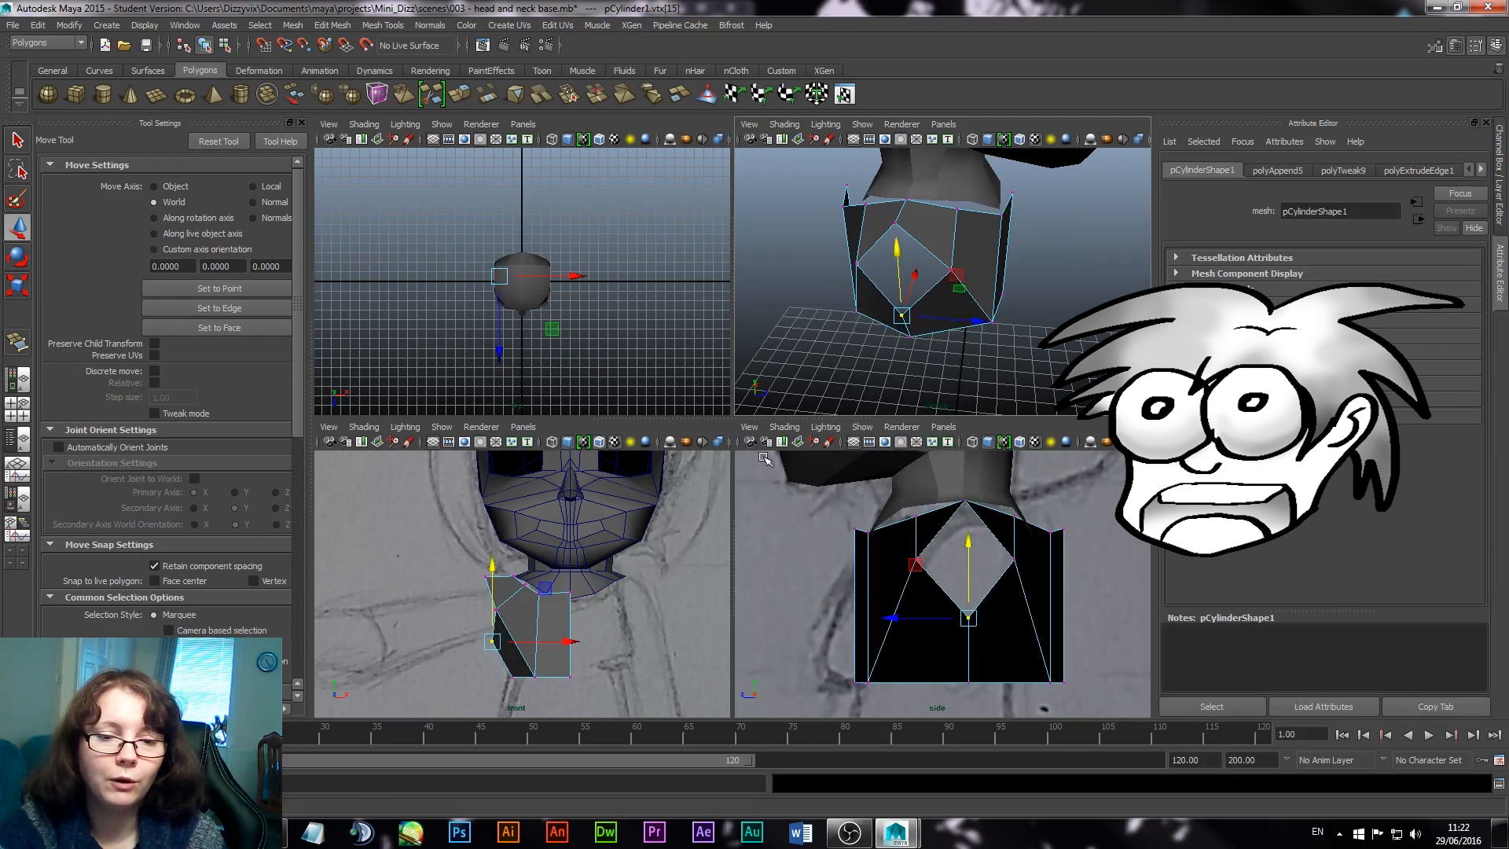
left_click_drag(1003, 327, 895, 330, "alt")
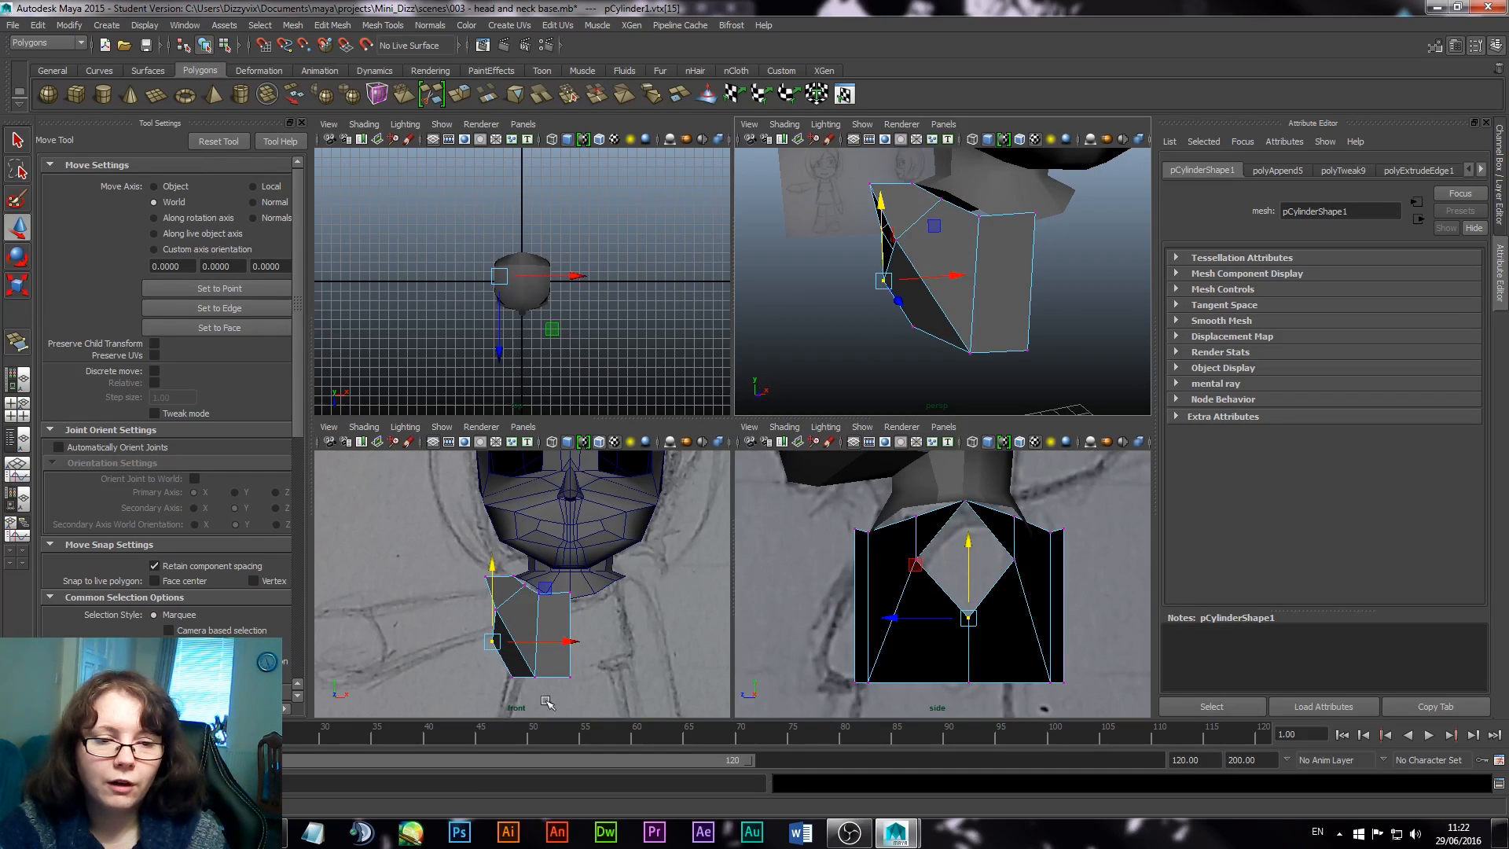
left_click_drag(562, 640, 577, 640)
Step: Lower the outer shoulder vertex above the arm opening and nudge it inward to meet the sketched shoulder line in the front view
left_click_drag(916, 270, 965, 290, "alt")
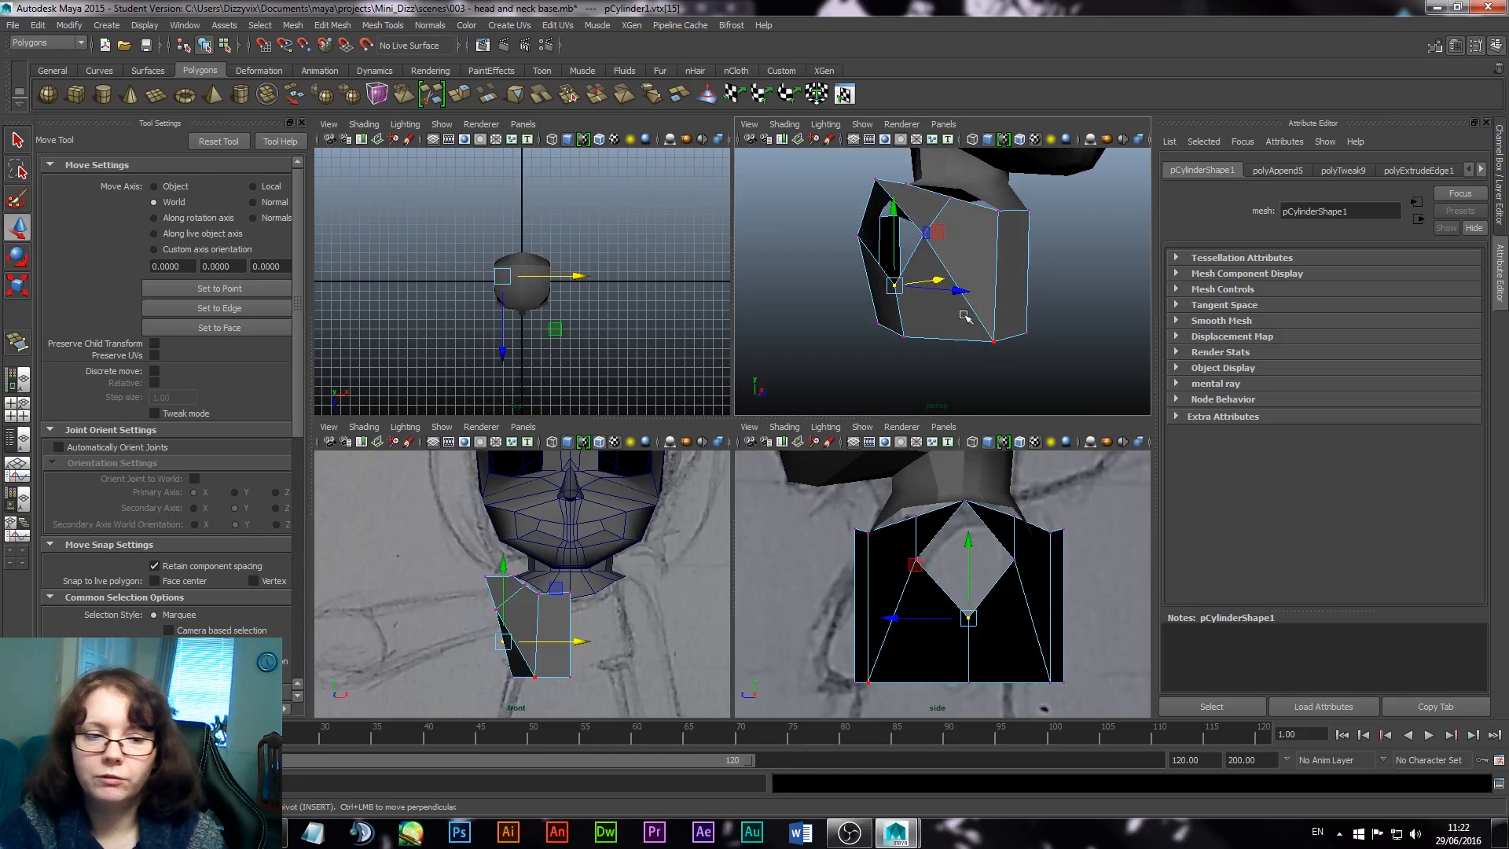
key("space")
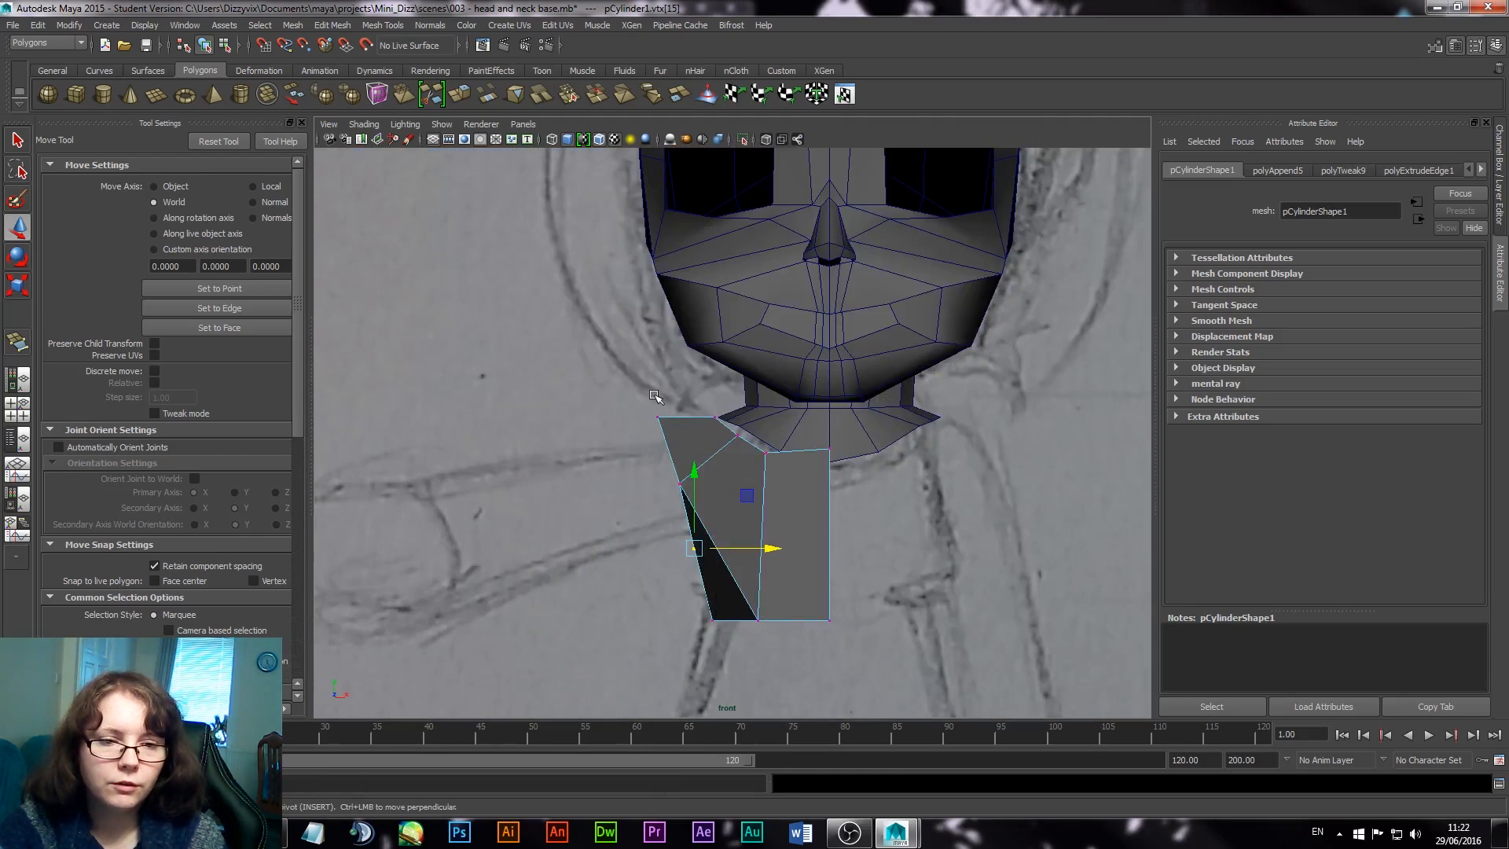
left_click(667, 433)
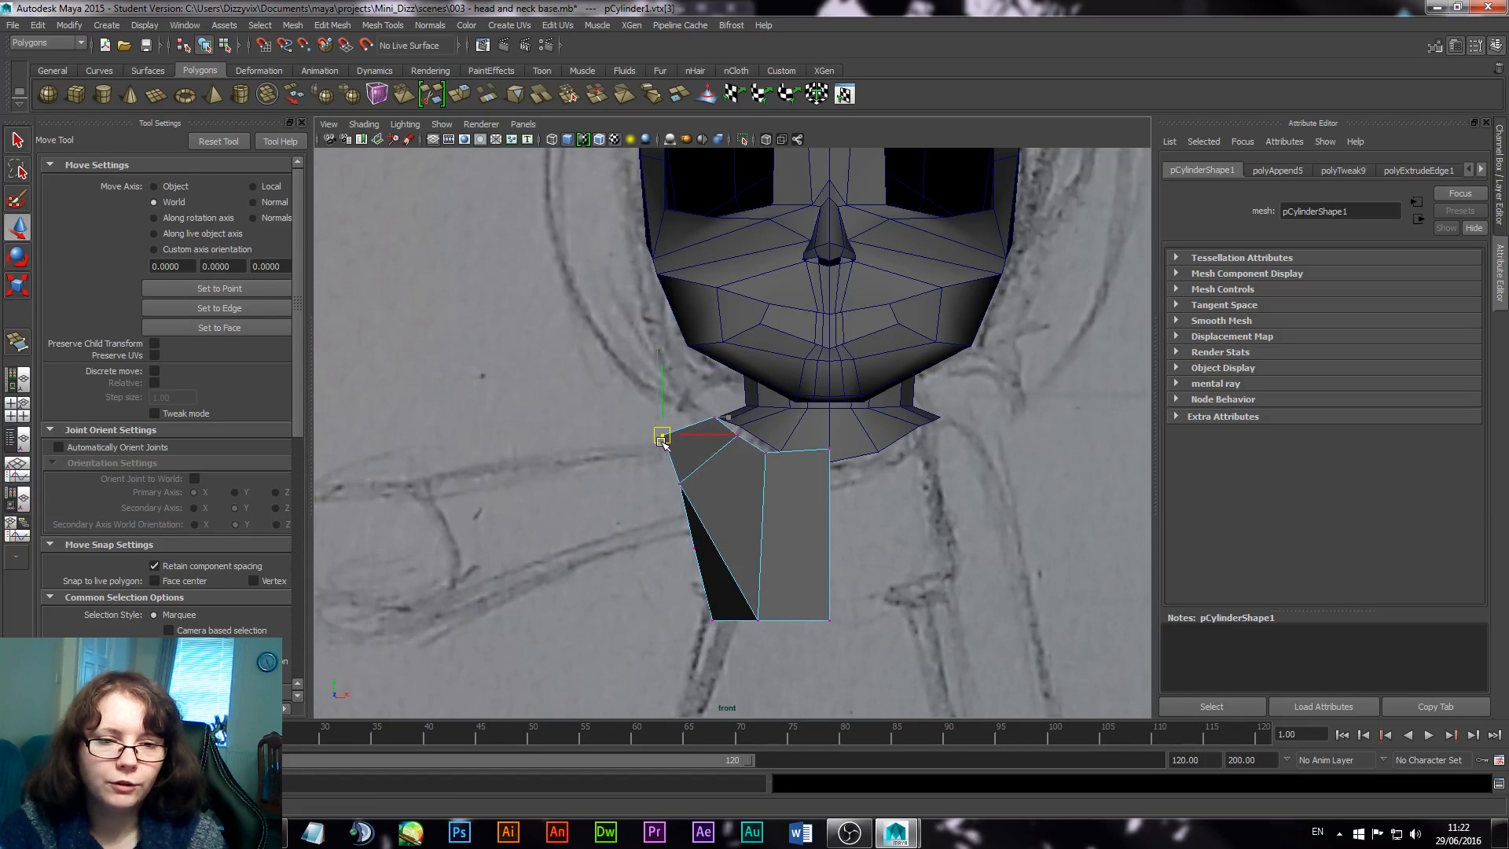
left_click_drag(662, 442, 667, 447)
key("space")
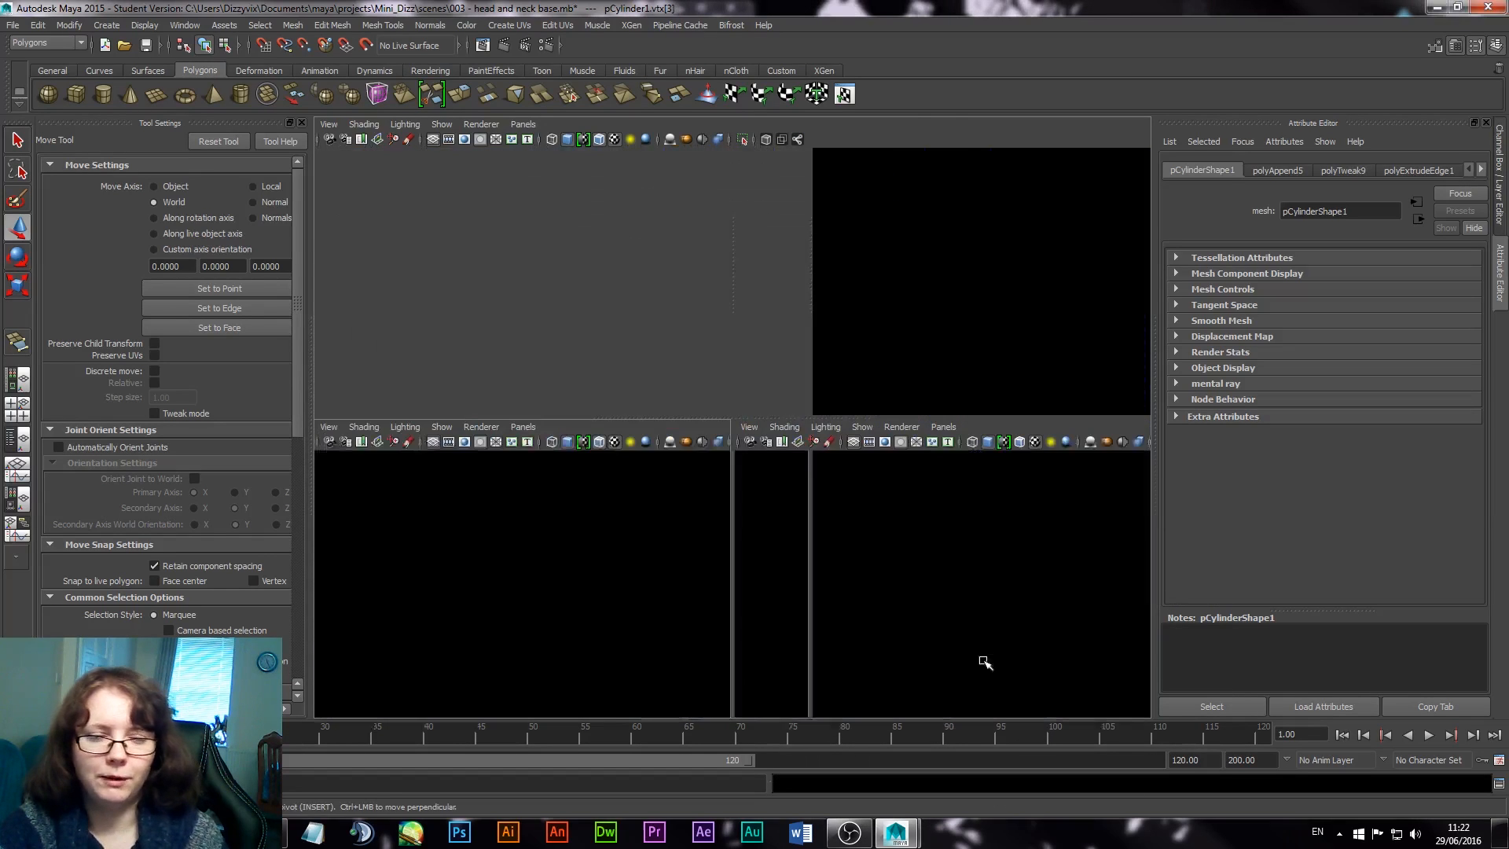
Step: Extrude the four edges bordering the arm opening
left_click_drag(974, 300, 946, 253, "alt")
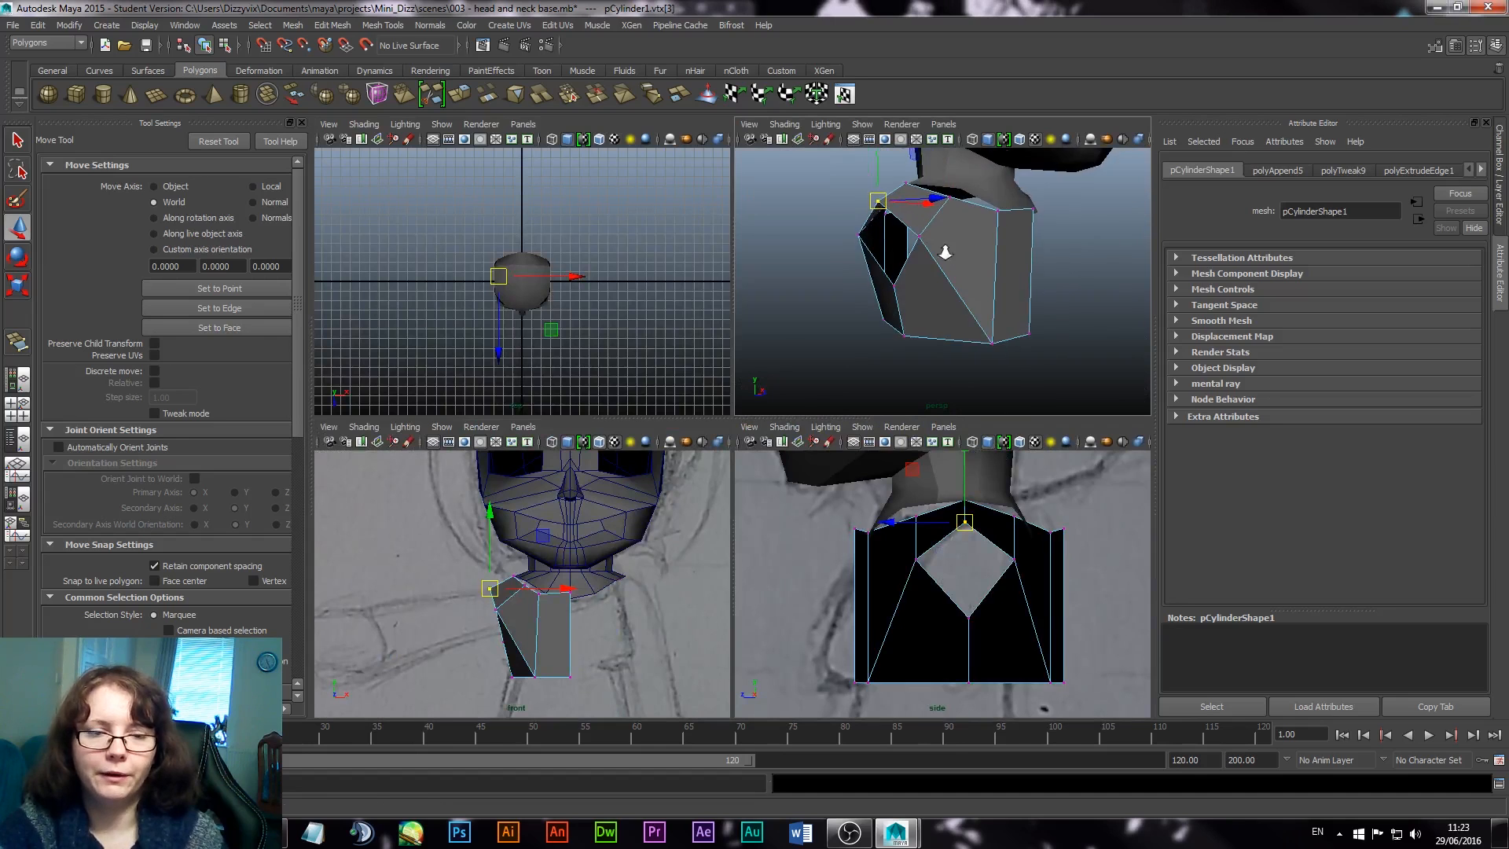
right_click_drag(946, 252, 910, 299, "alt")
right_click(887, 246)
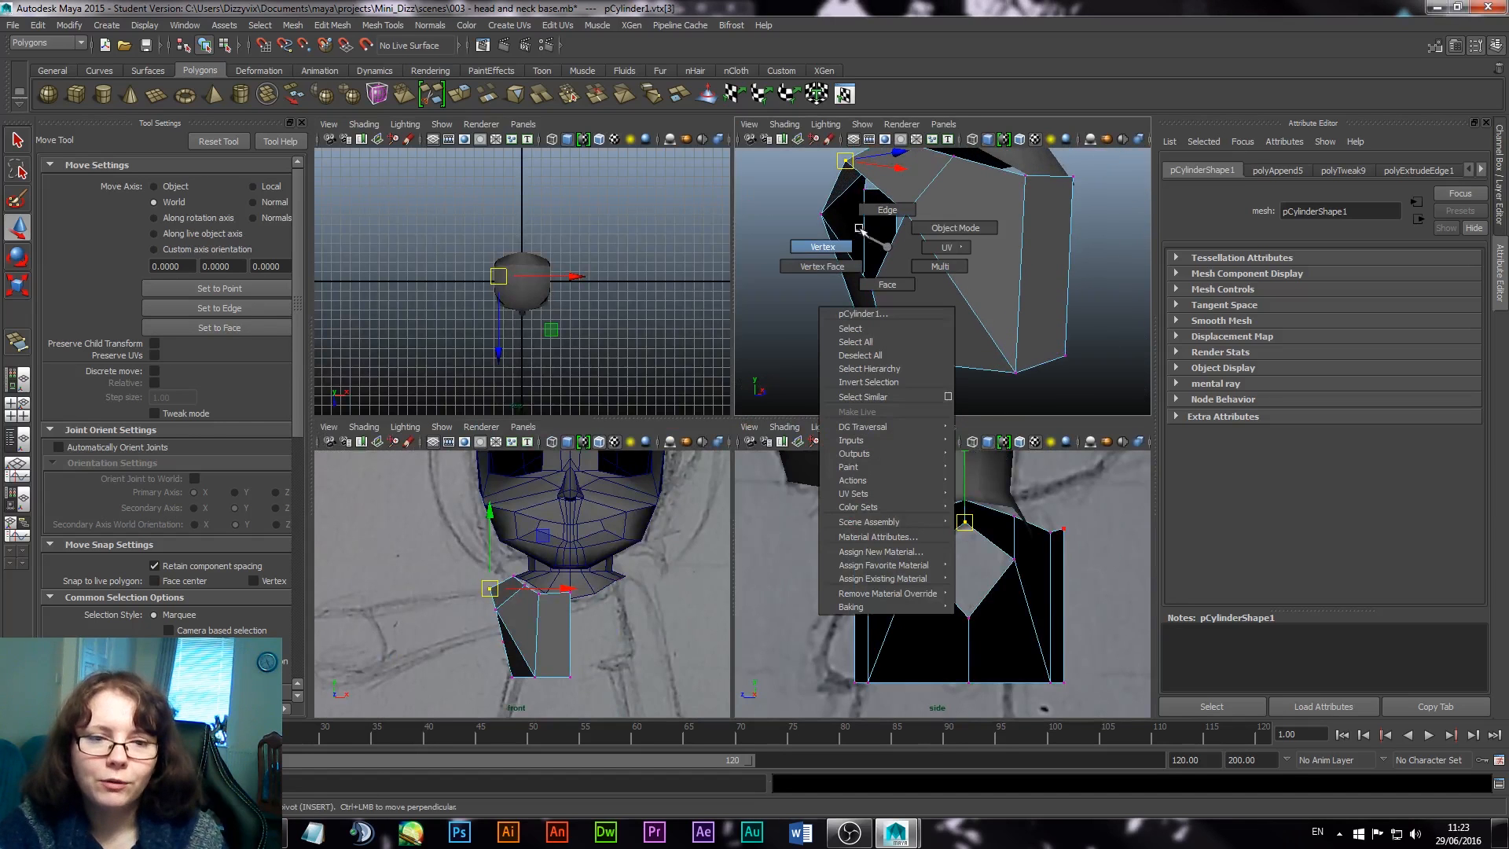
left_click(887, 210)
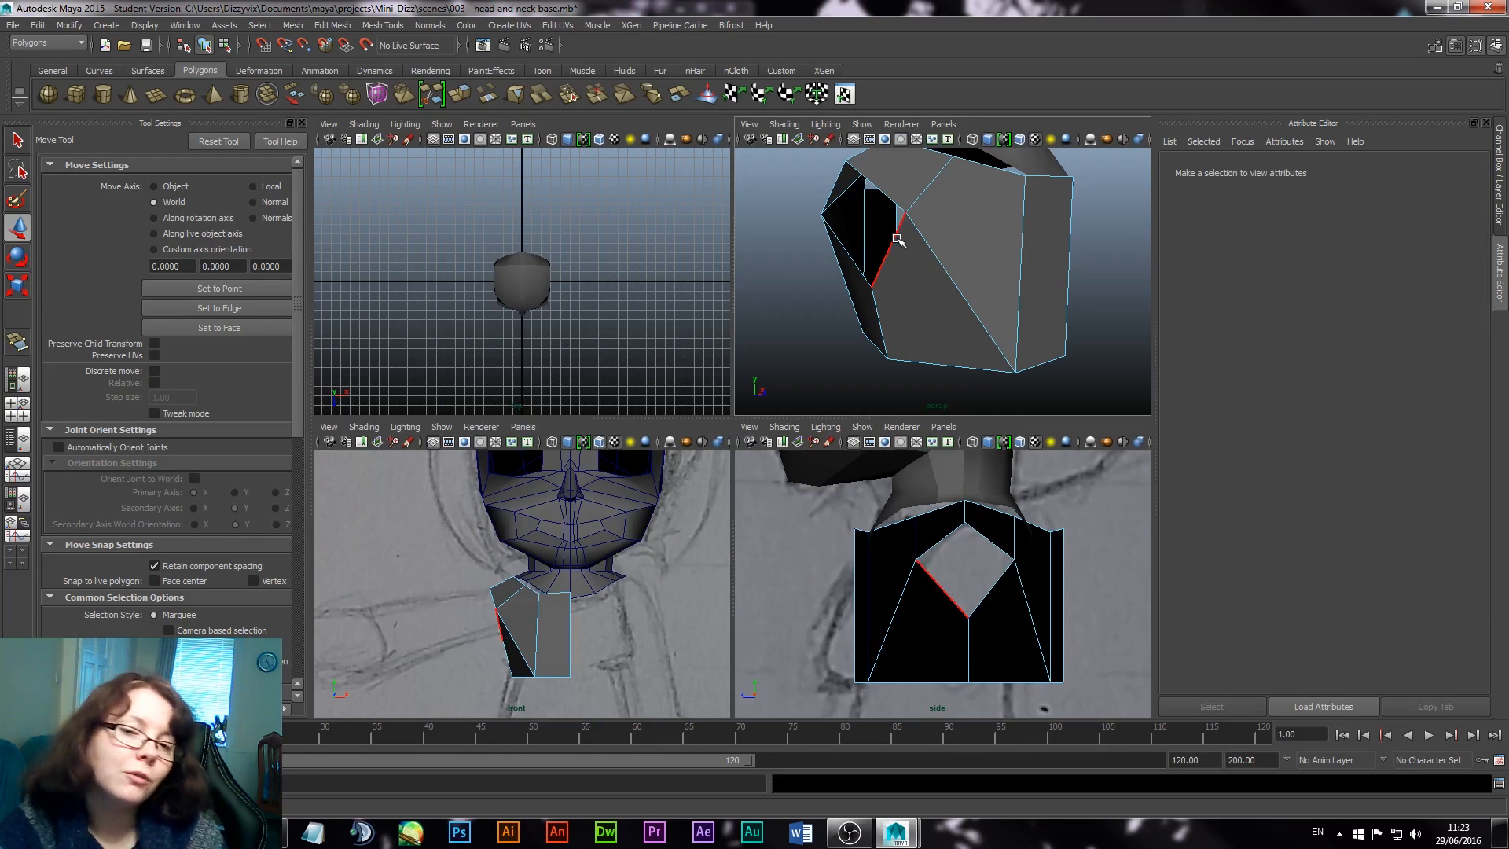
left_click(897, 240)
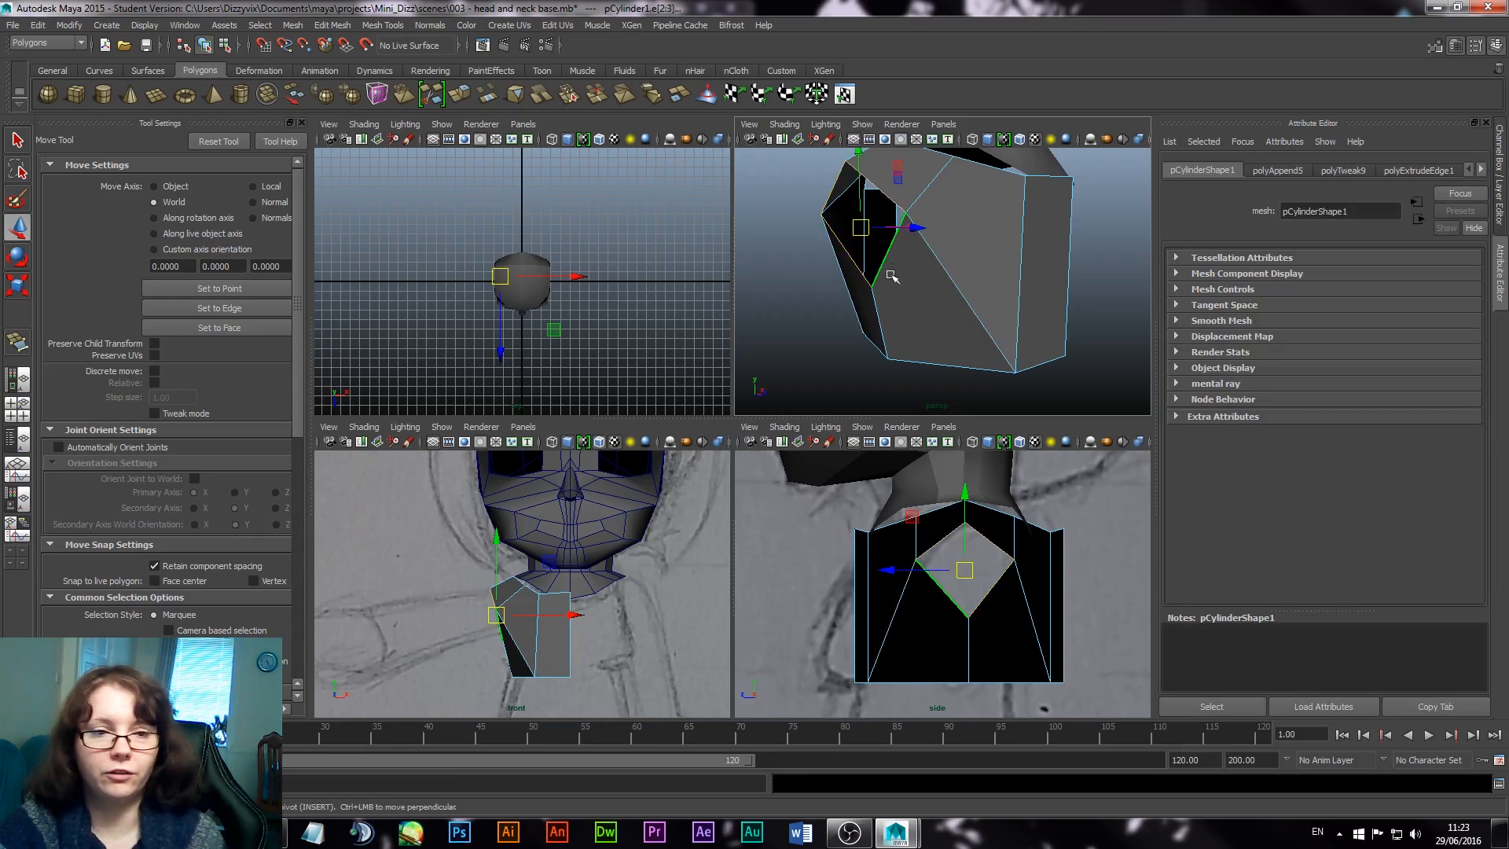
key("ctrl+e")
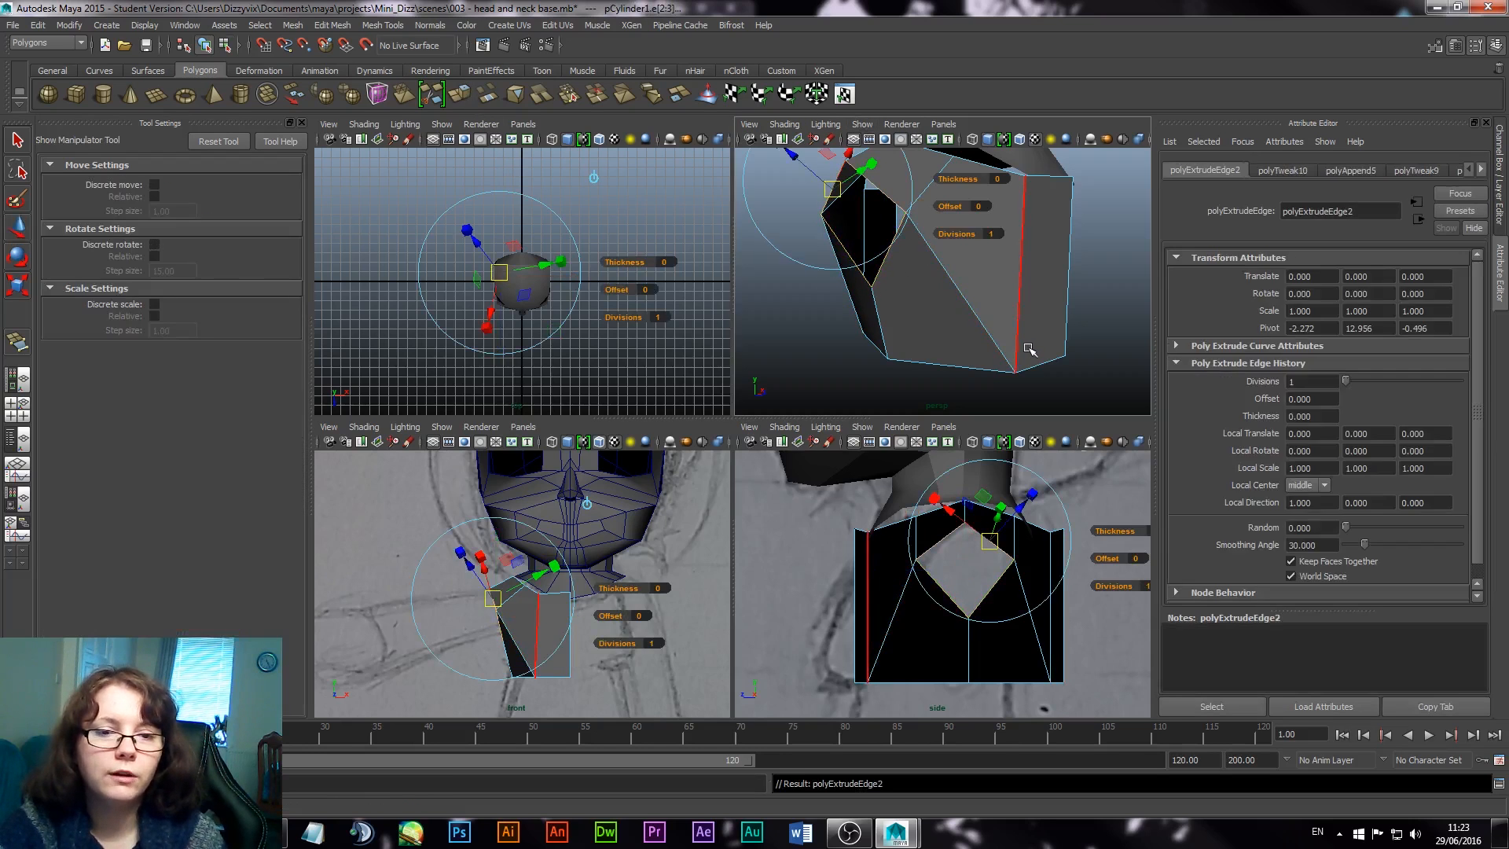
Step: Pull the extruded arm-opening edges outward to a Translate X of -1.592 and flatten them with a Scale X of 0.005
middle_click_drag(917, 242, 951, 310, "alt")
key("space")
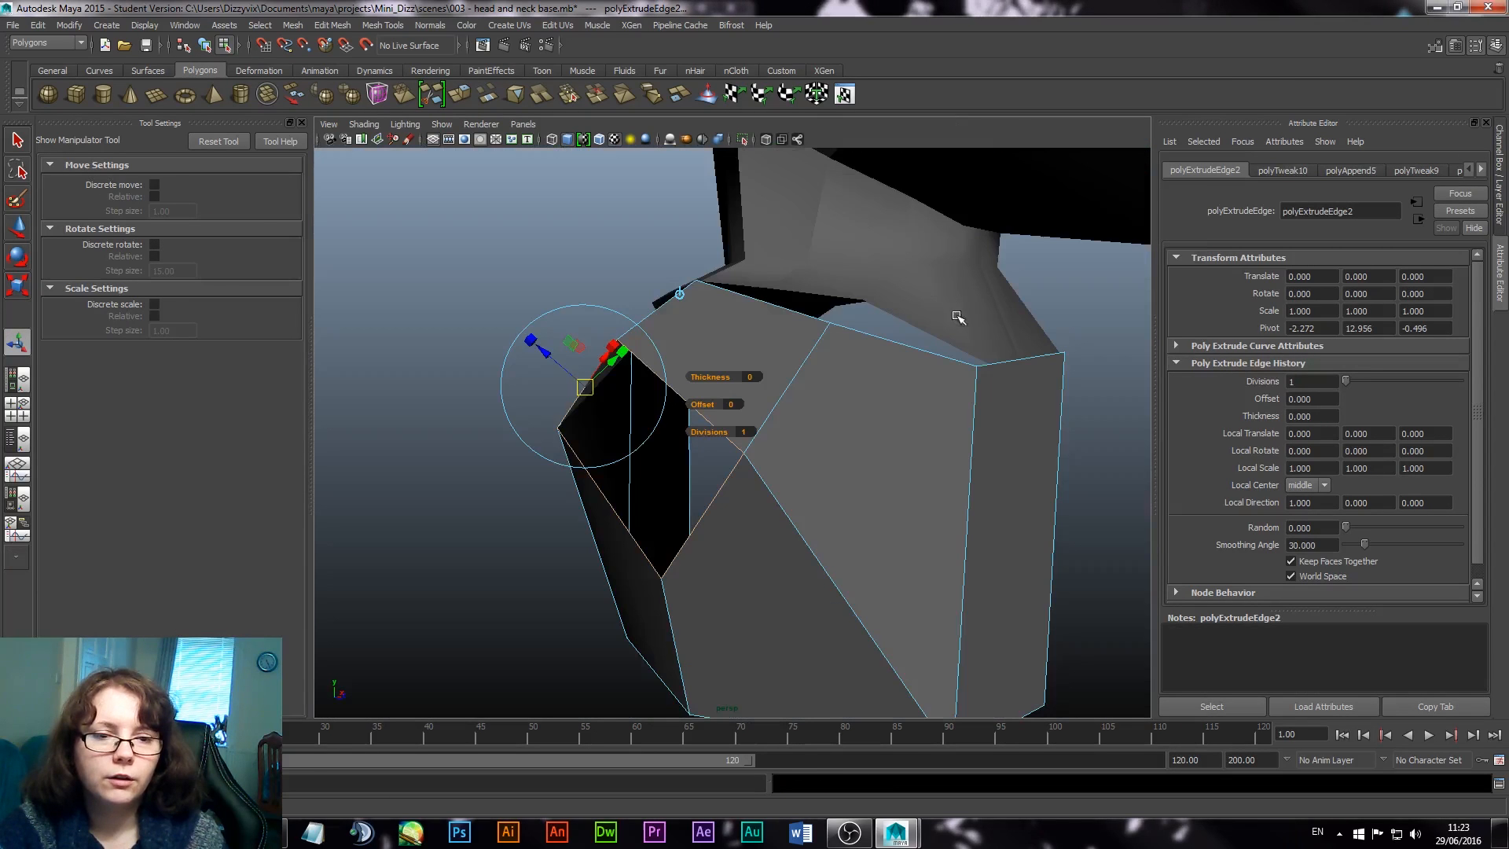
key("space")
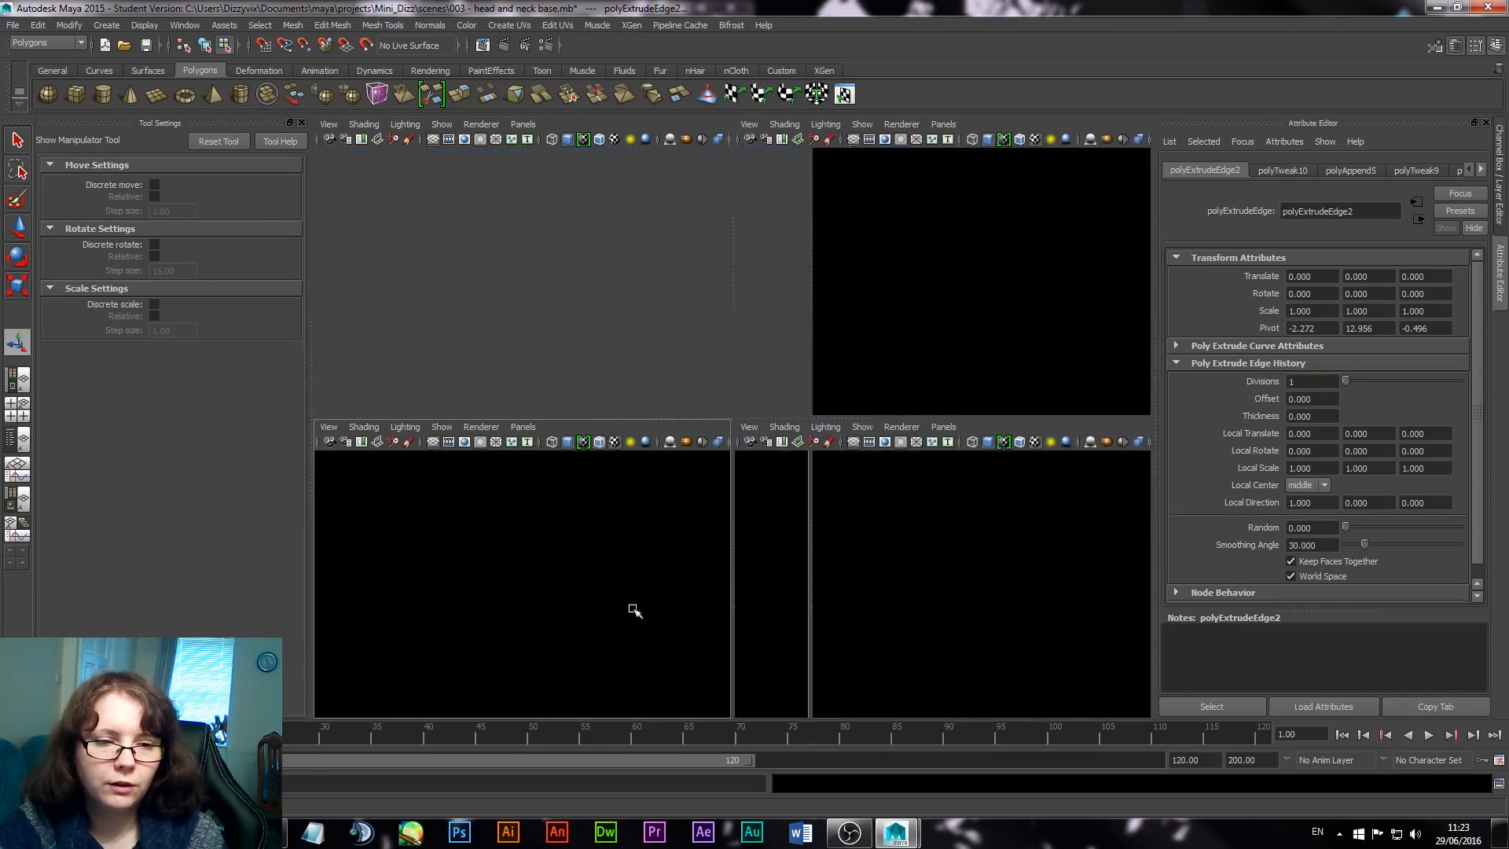
key("space")
middle_click_drag(582, 523, 717, 497, "alt")
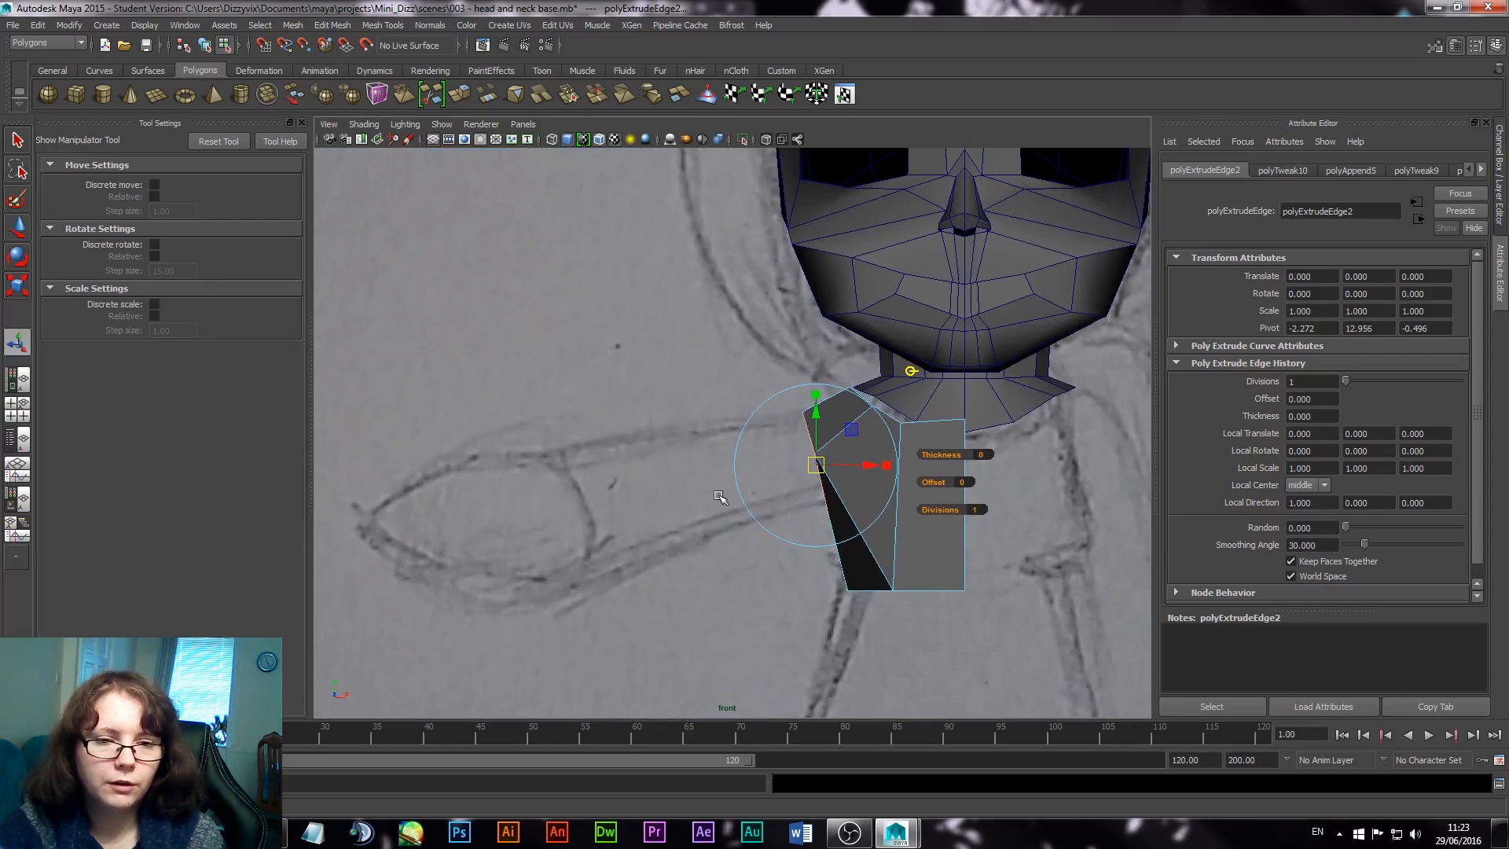
right_click_drag(717, 497, 933, 551, "alt")
left_click_drag(909, 482, 753, 503)
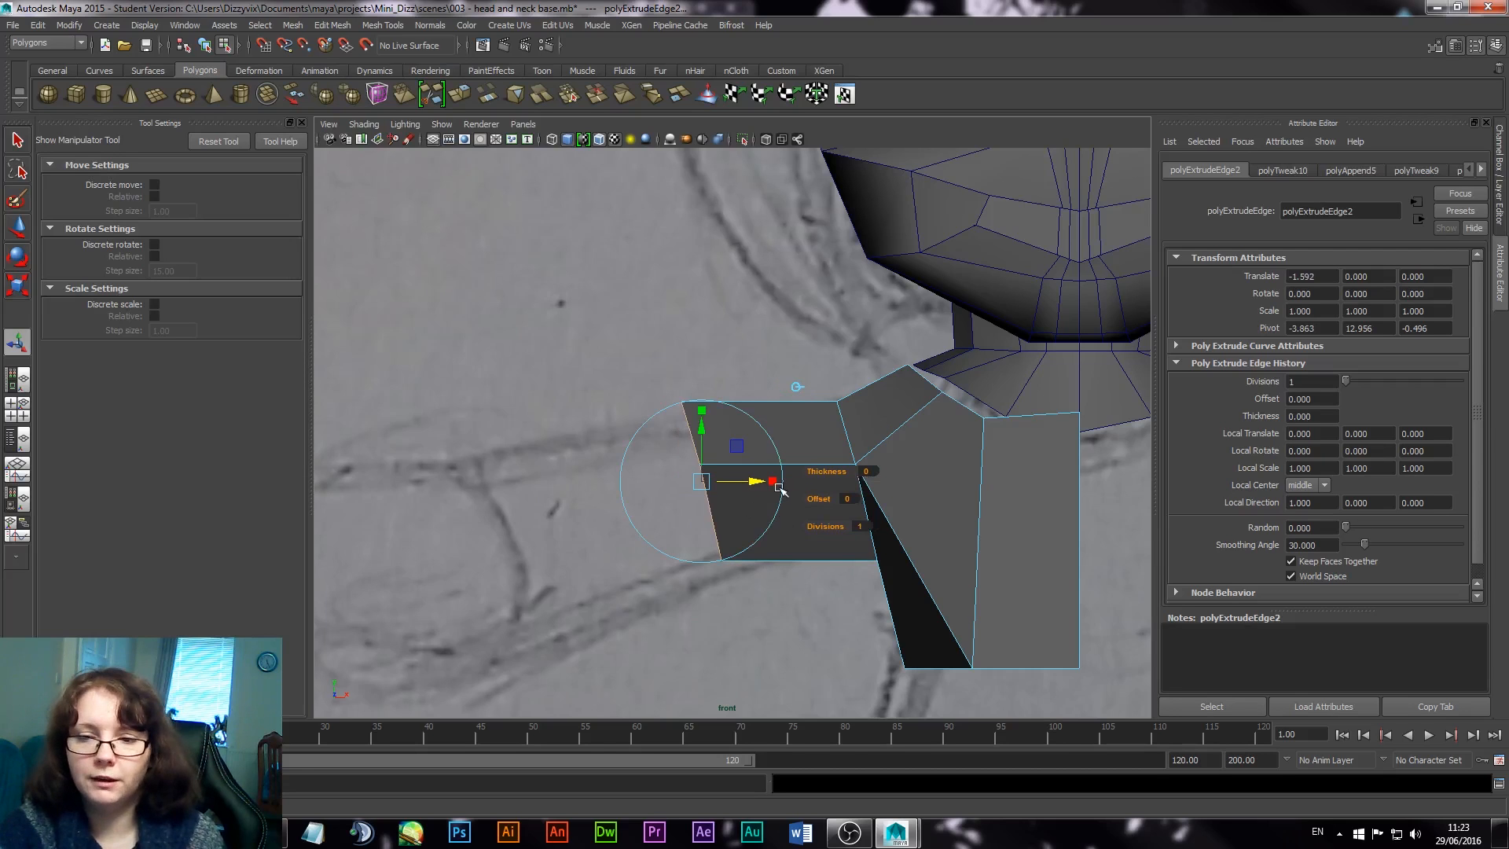
left_click_drag(774, 483, 703, 485)
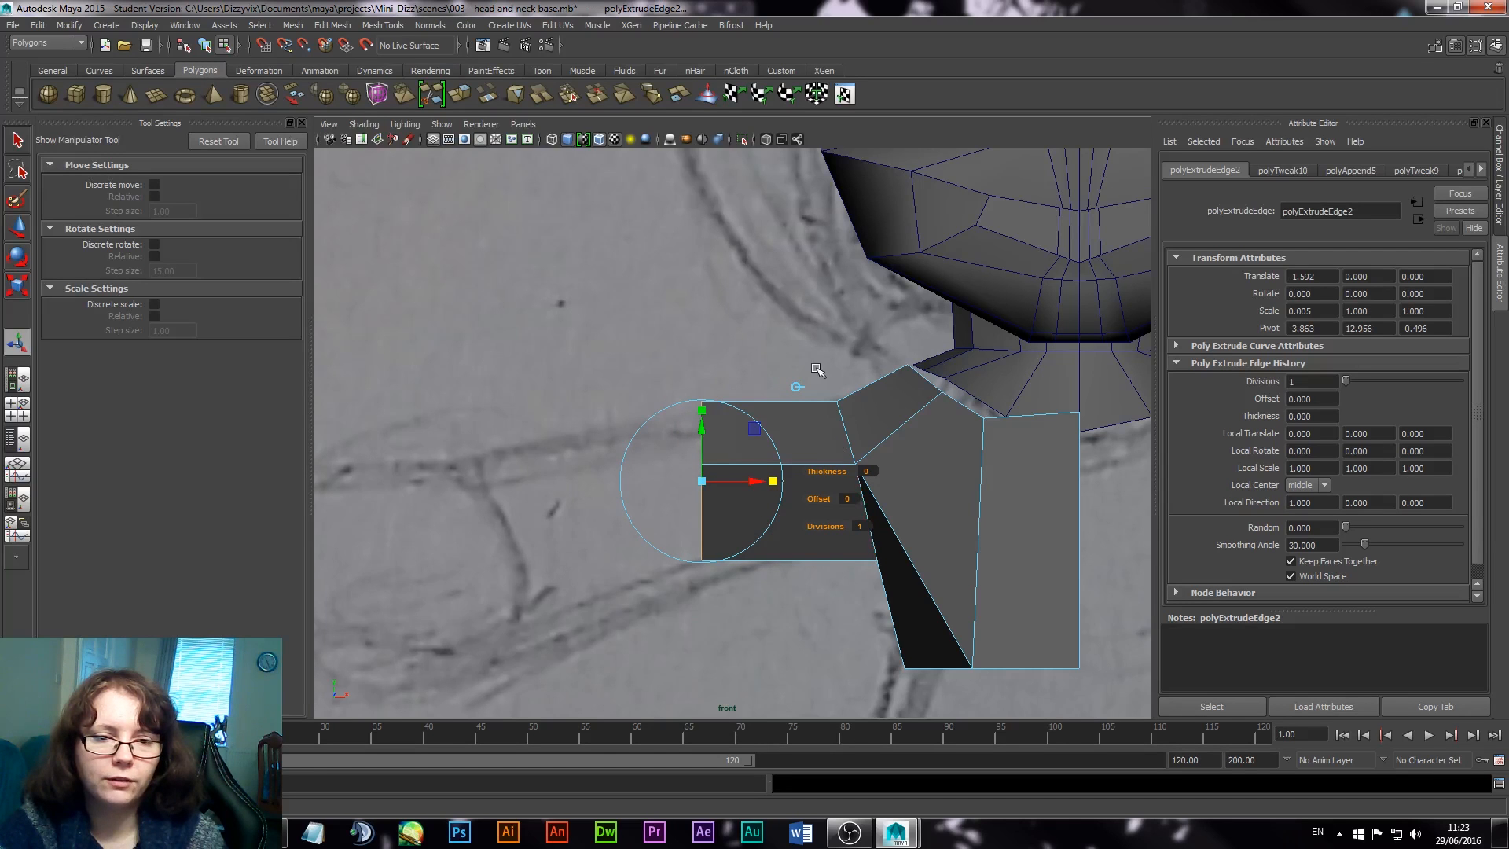
Step: Extrude the arm's open-end edges outward to a Translate X of -1.937 and enlarge them uniformly to a scale of 1.233
left_click(460, 93)
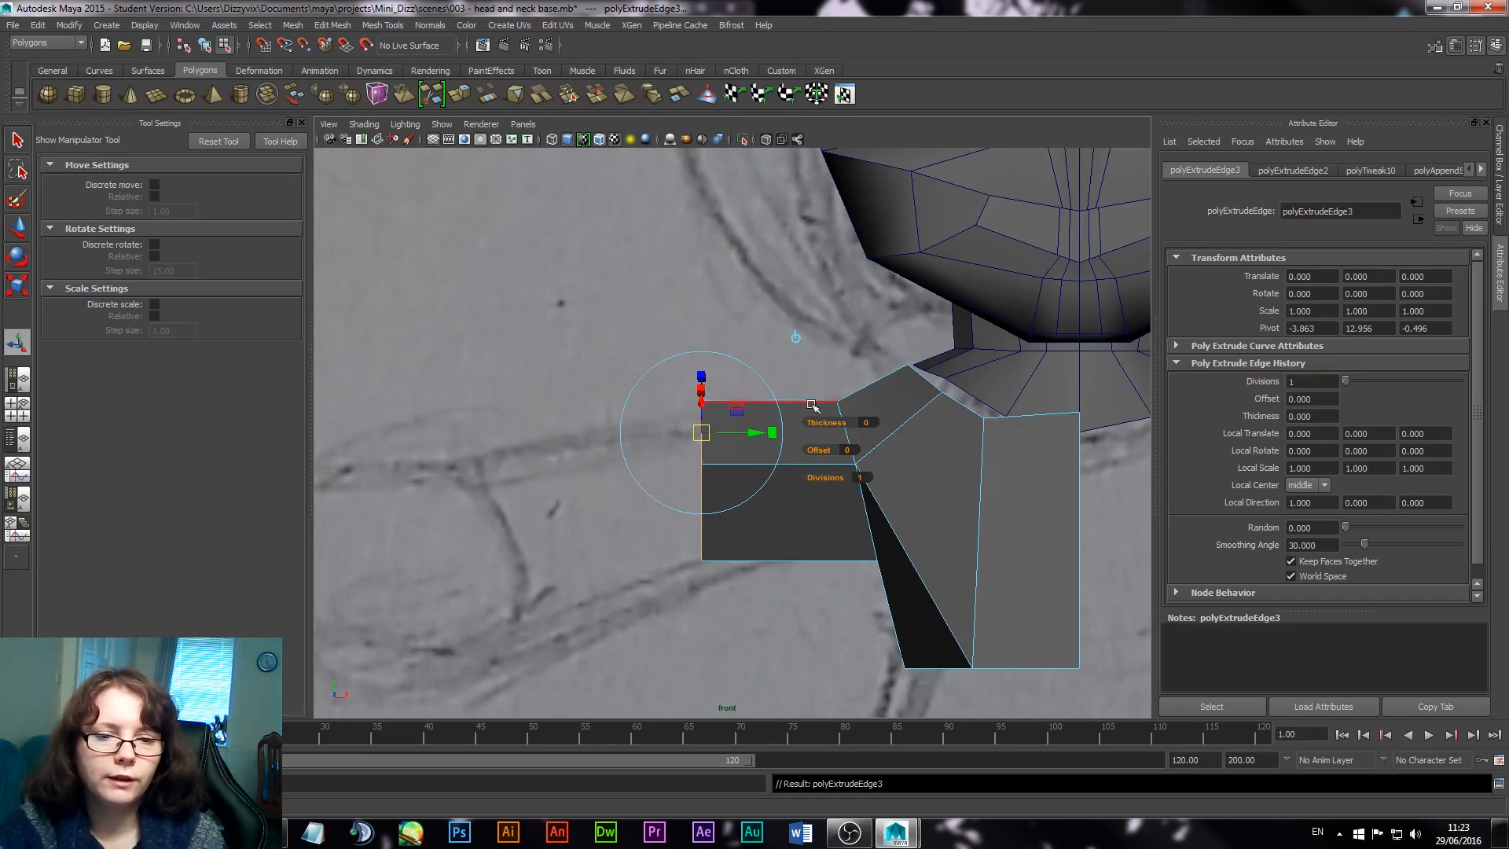
left_click(796, 336)
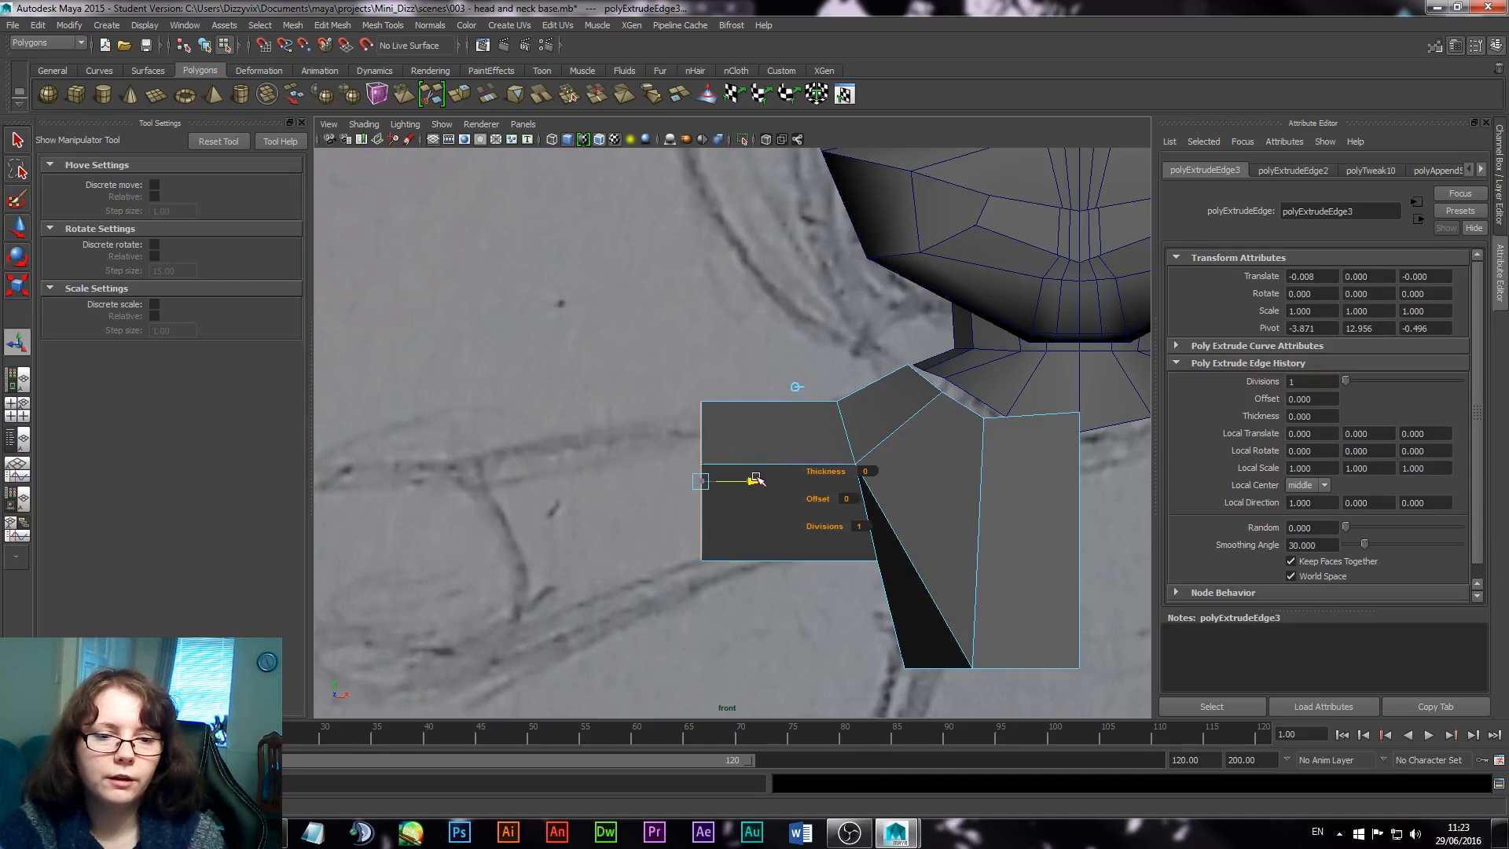
left_click_drag(746, 480, 569, 512)
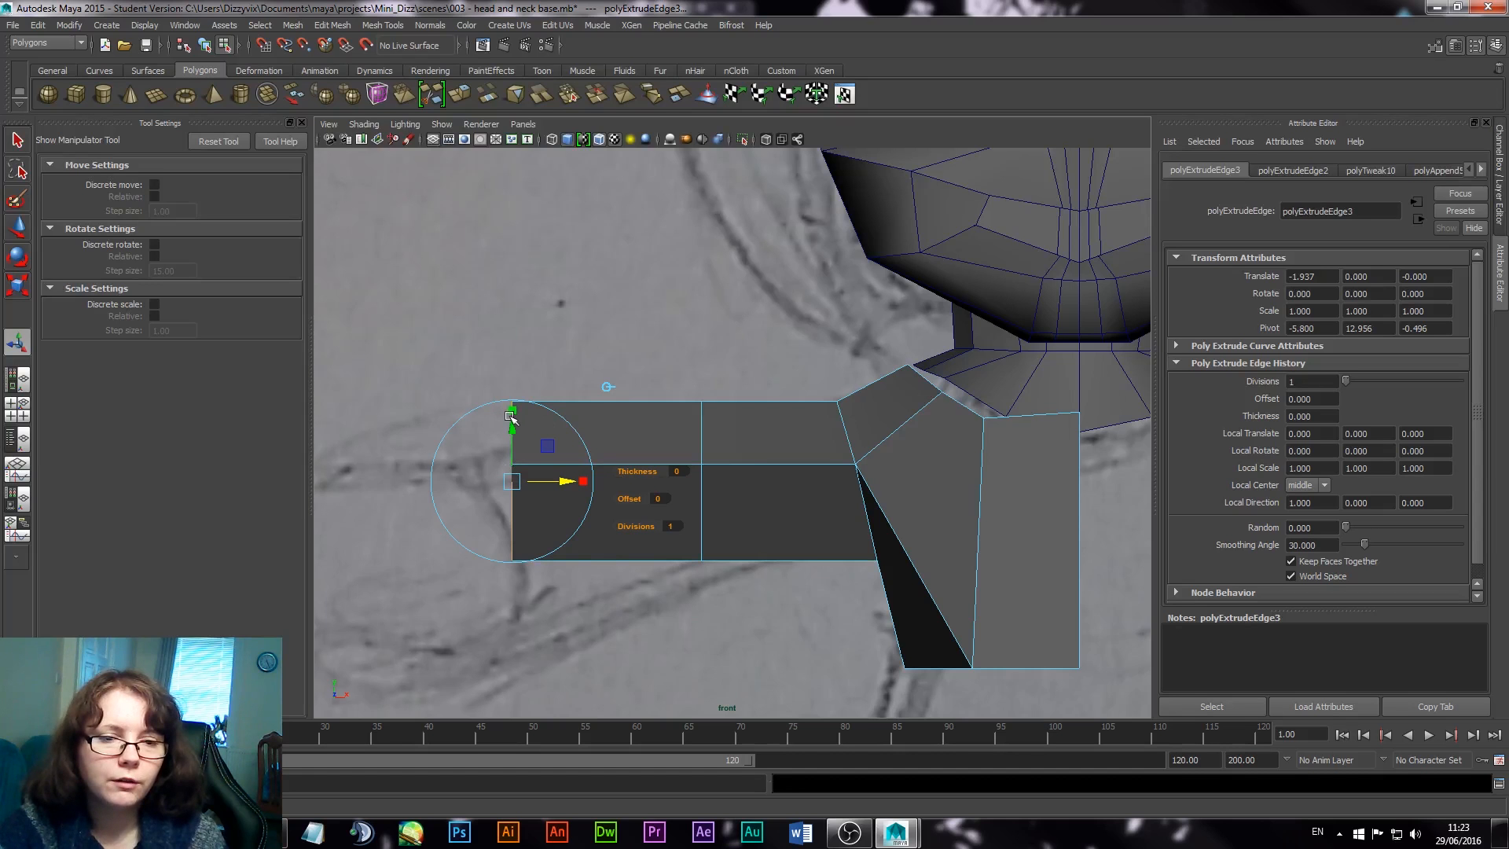
key("space")
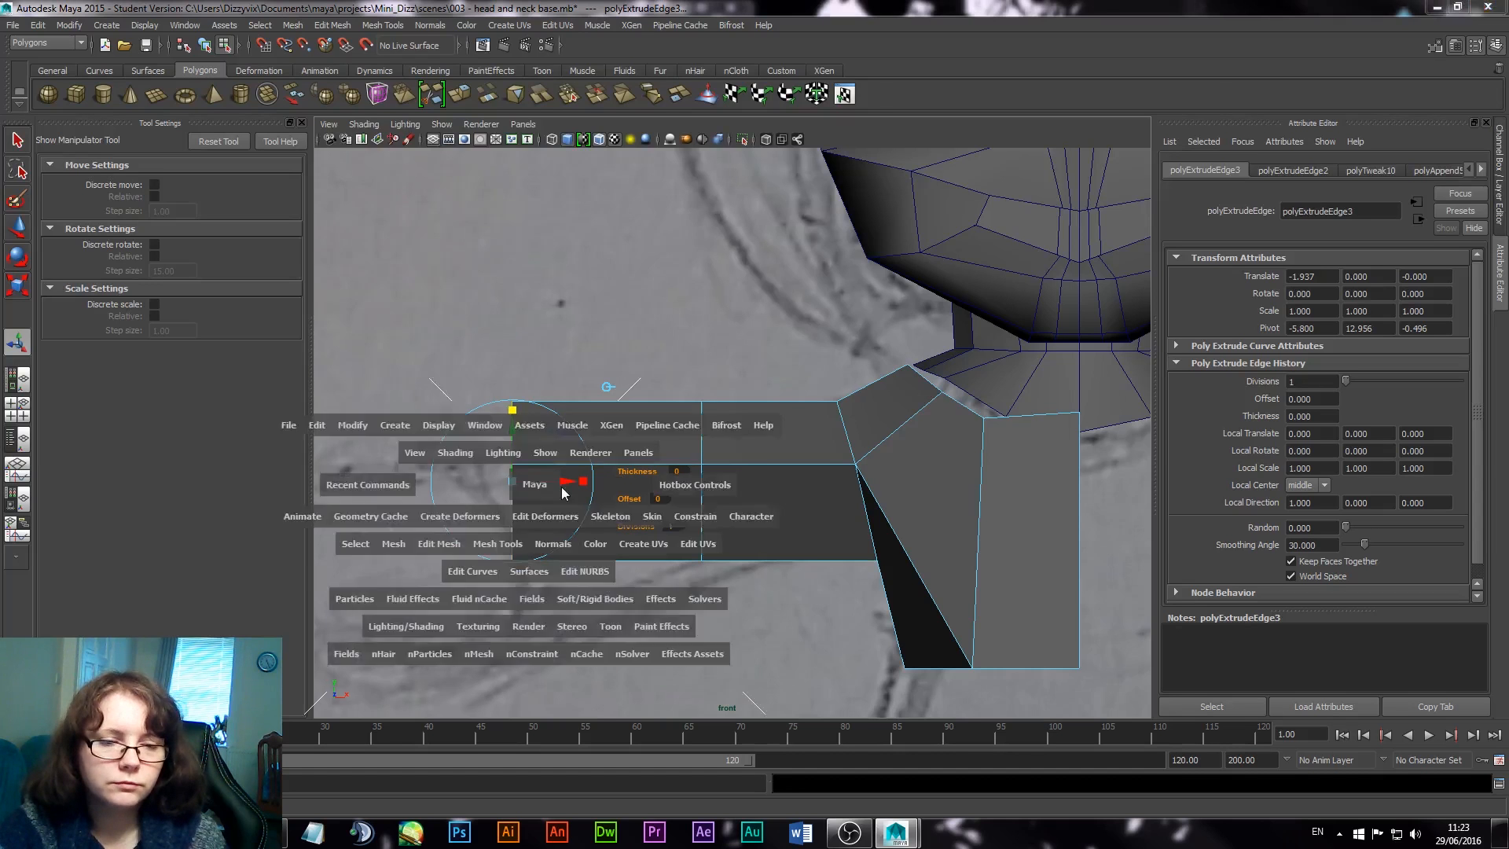
key("f")
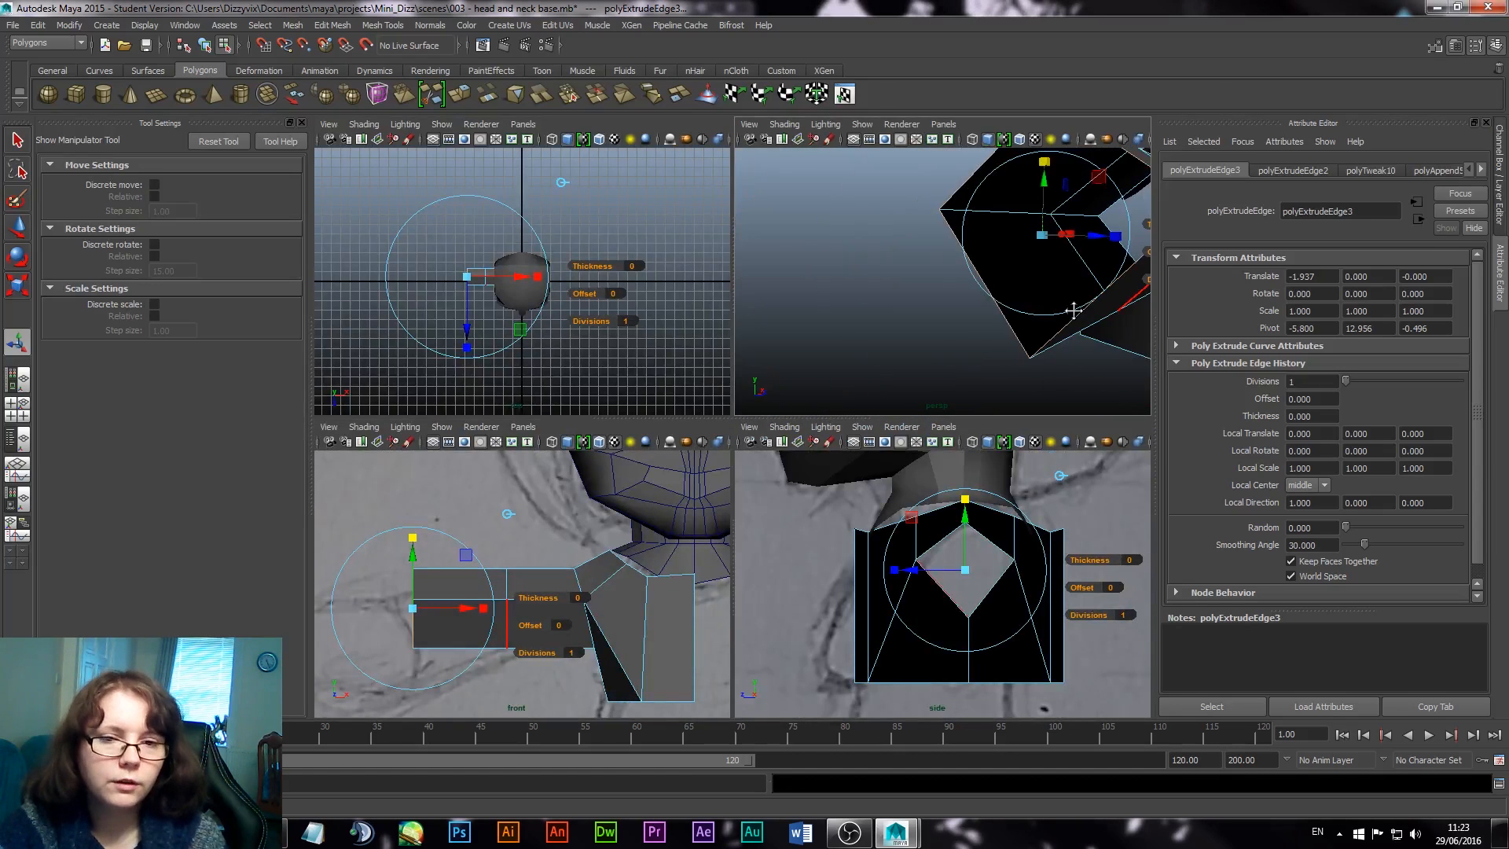
left_click_drag(956, 278, 1009, 300)
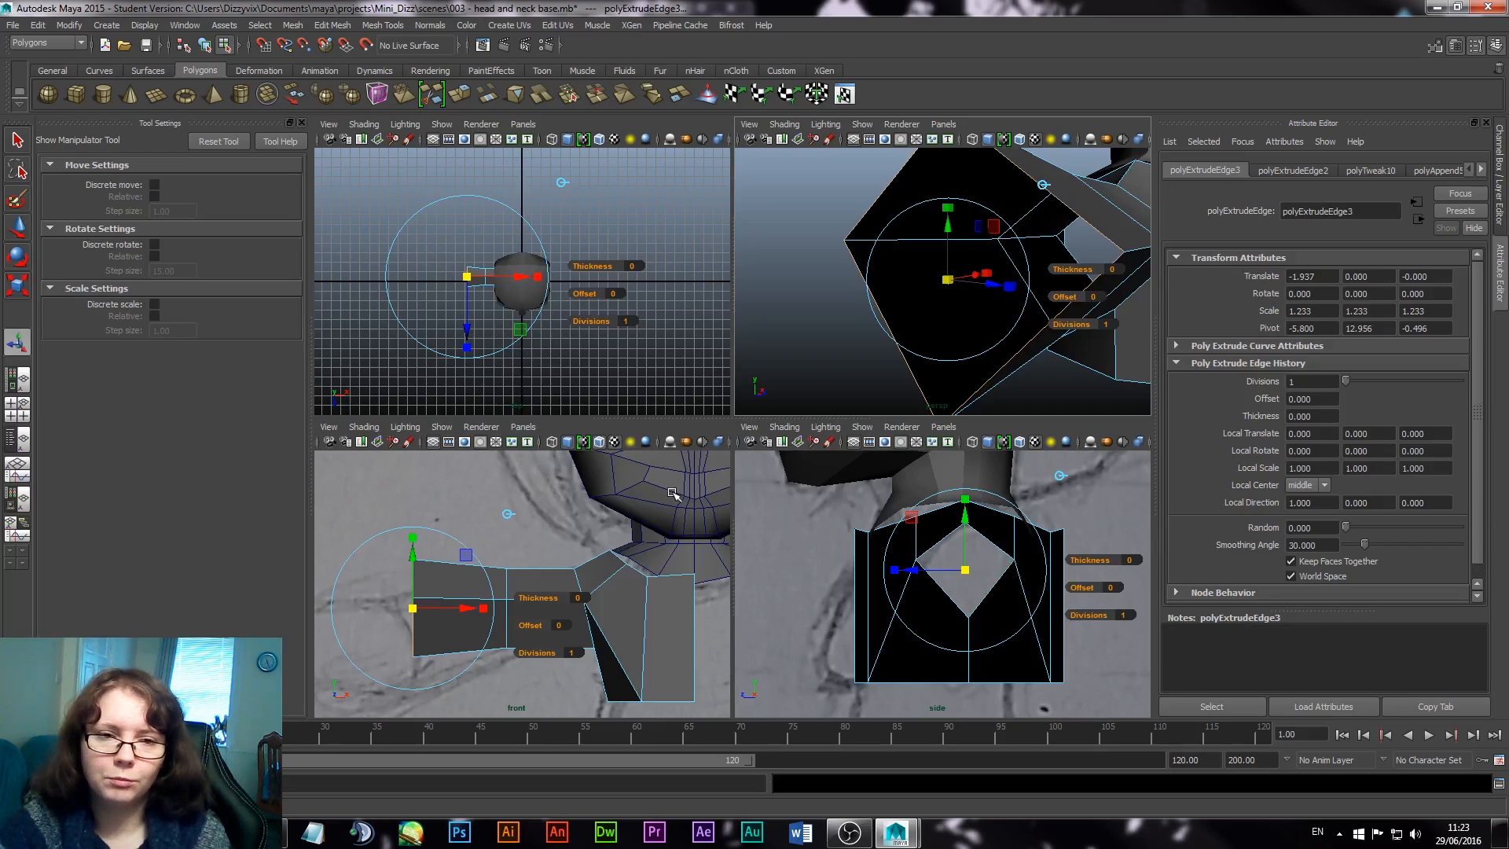
Step: Extrude the arm's end edges again and pull them toward the sketched hand to a Translate X of -1.442
middle_click_drag(1021, 303, 976, 323, "alt")
right_click_drag(976, 323, 926, 267, "alt")
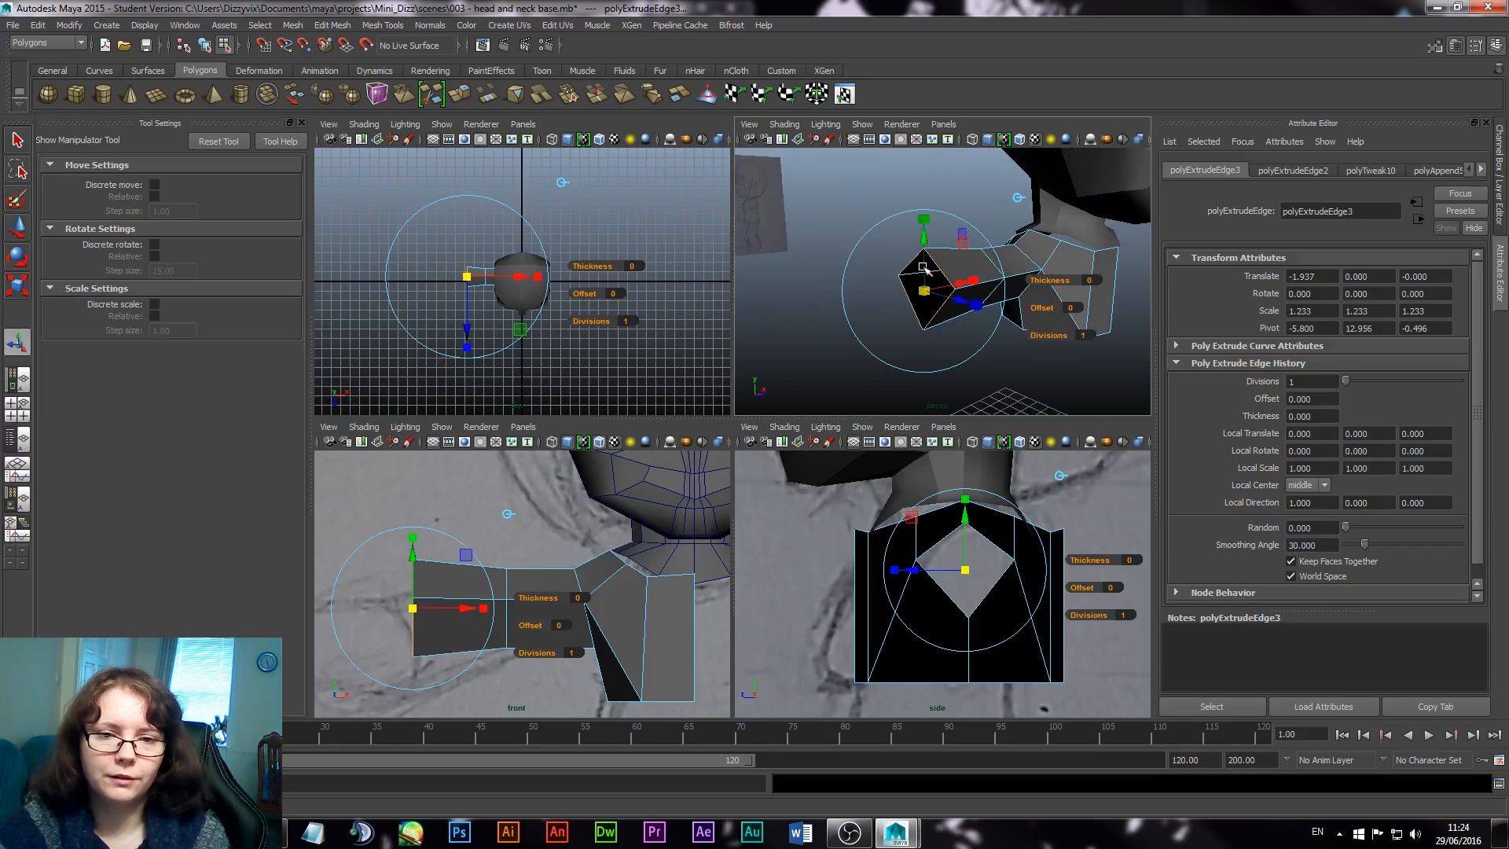
left_click_drag(974, 269, 903, 276, "alt")
right_click_drag(903, 275, 933, 300, "alt")
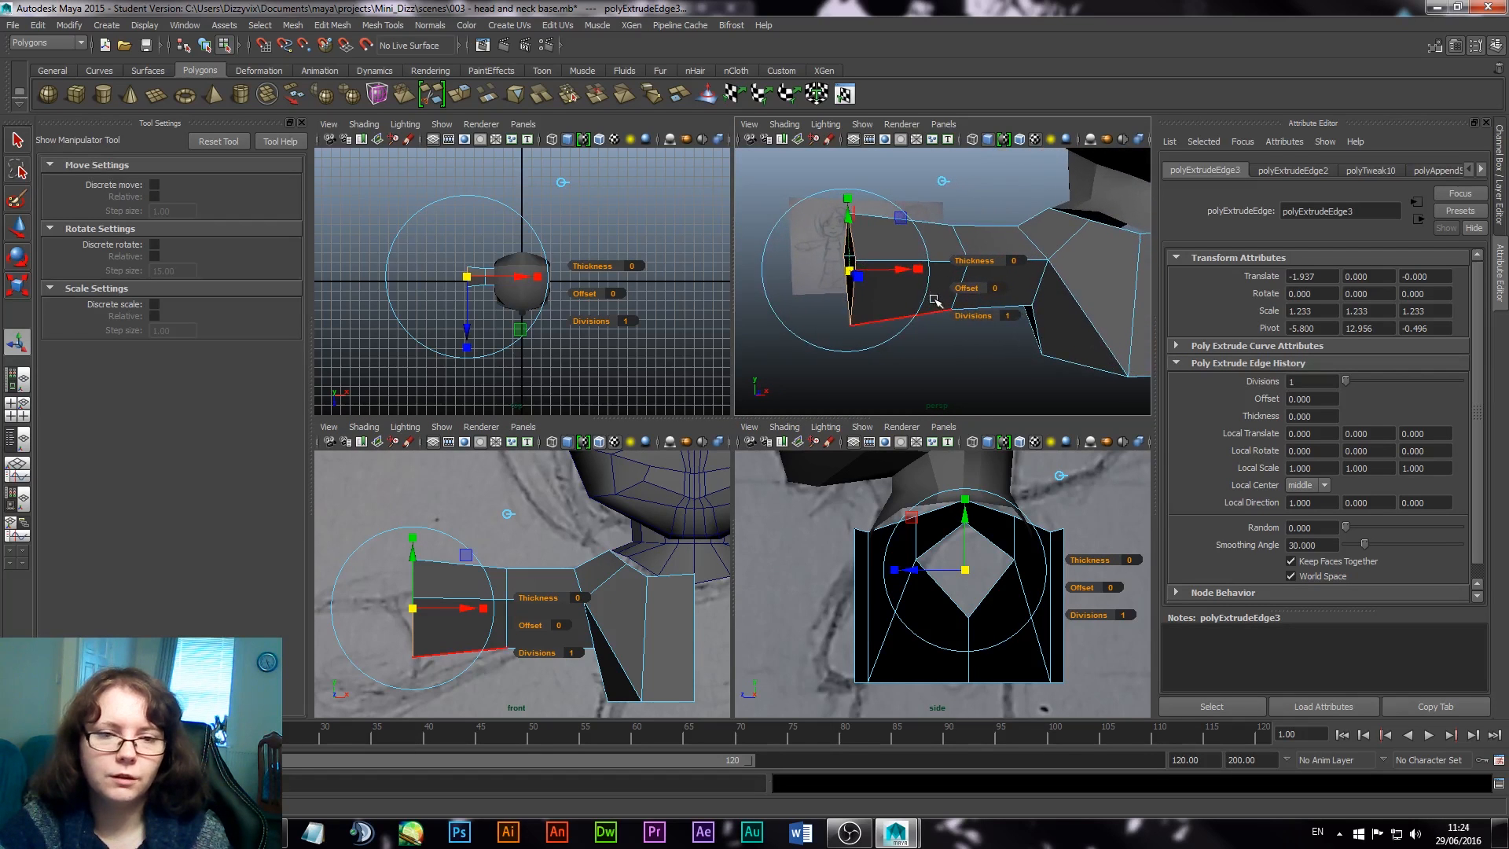
left_click(452, 91)
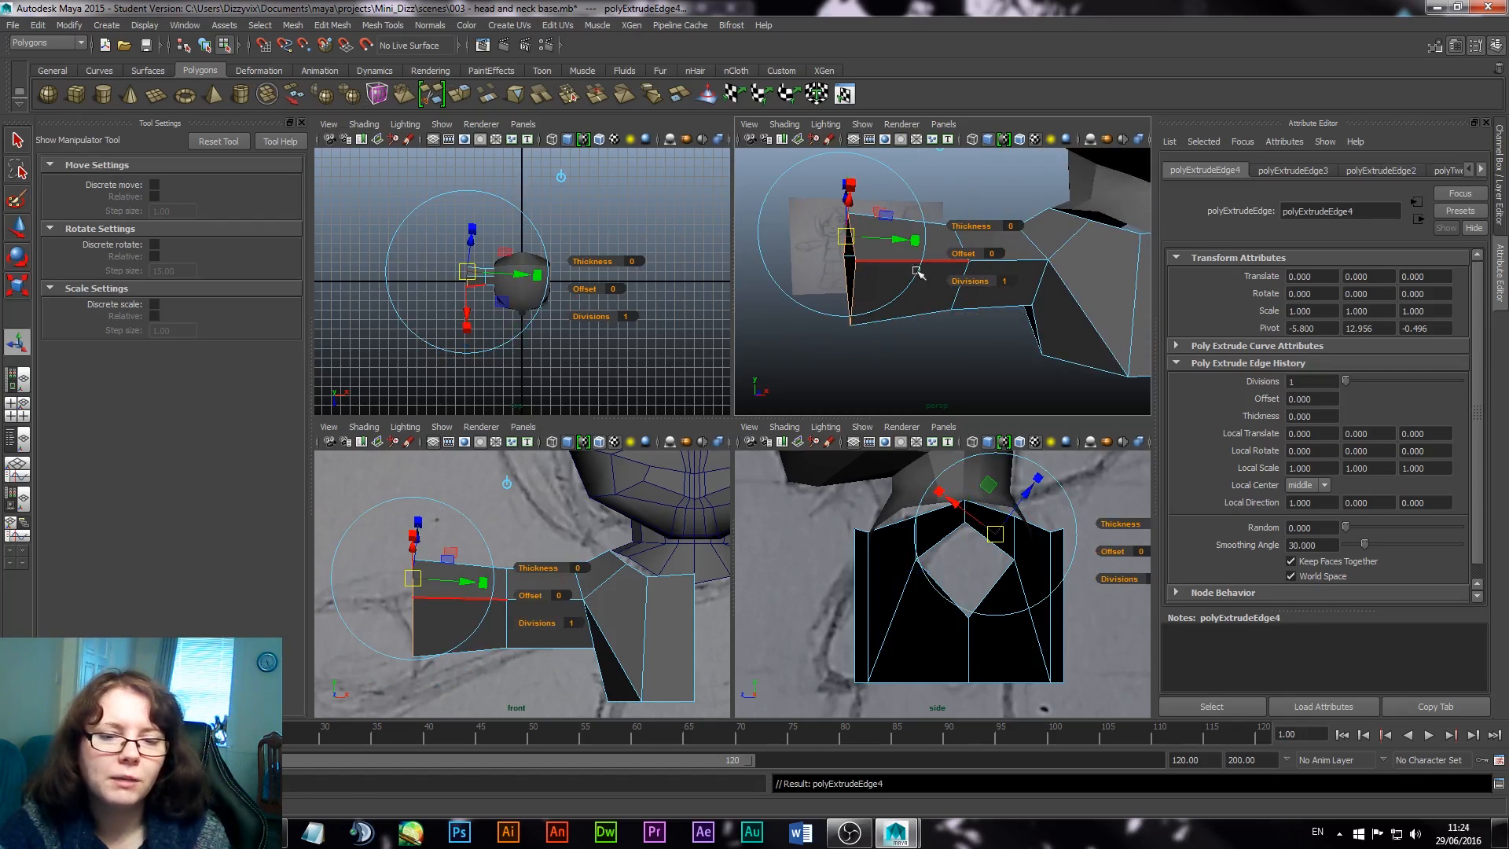
middle_click_drag(945, 283, 948, 315, "alt")
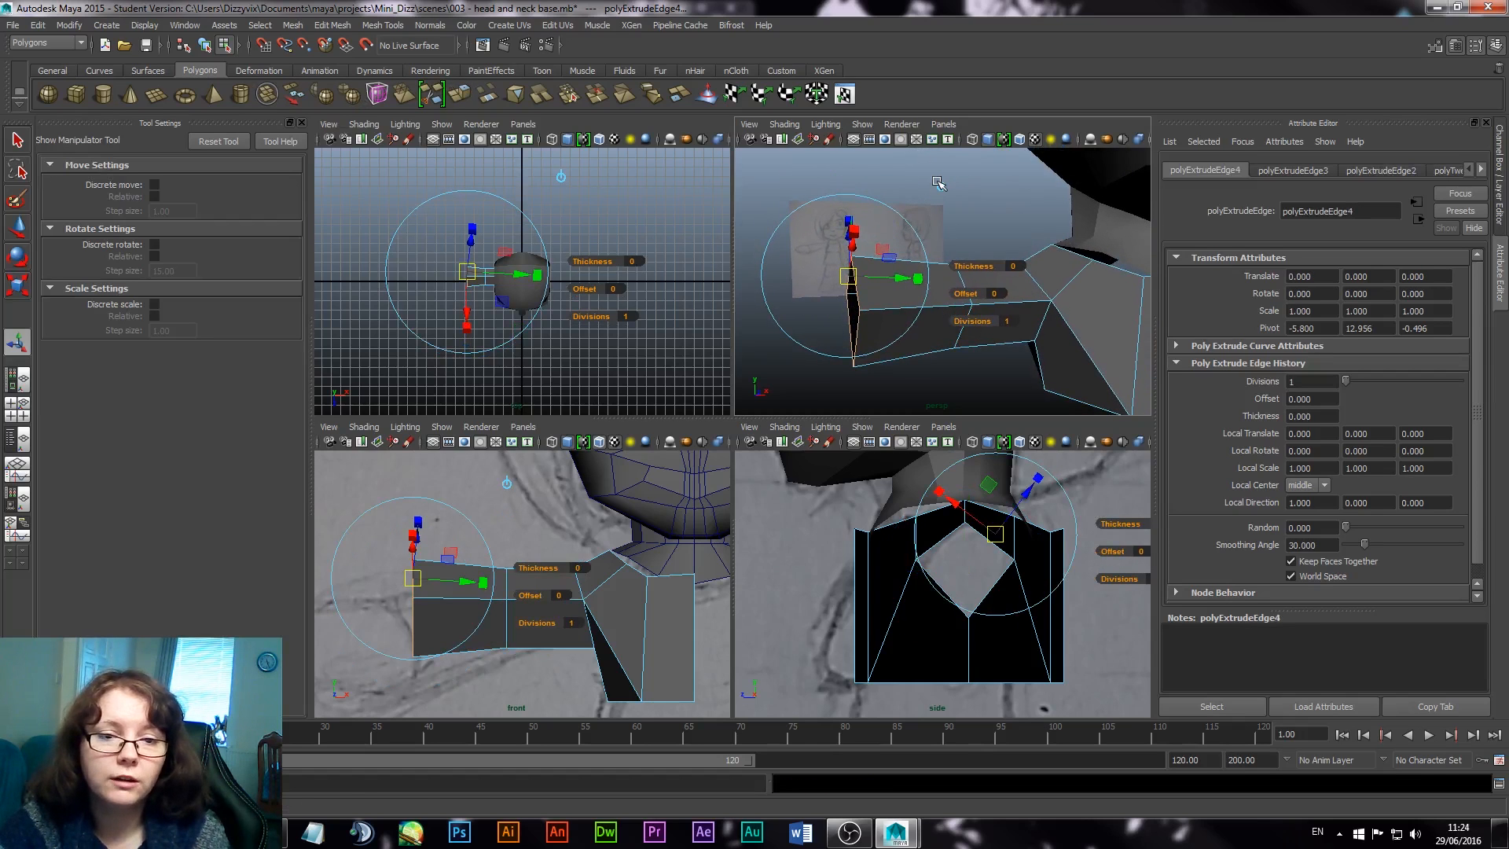
left_click(938, 182)
mouse_move(905, 312)
left_mouse_down()
mouse_move(821, 339)
mouse_move(921, 312)
left_mouse_up()
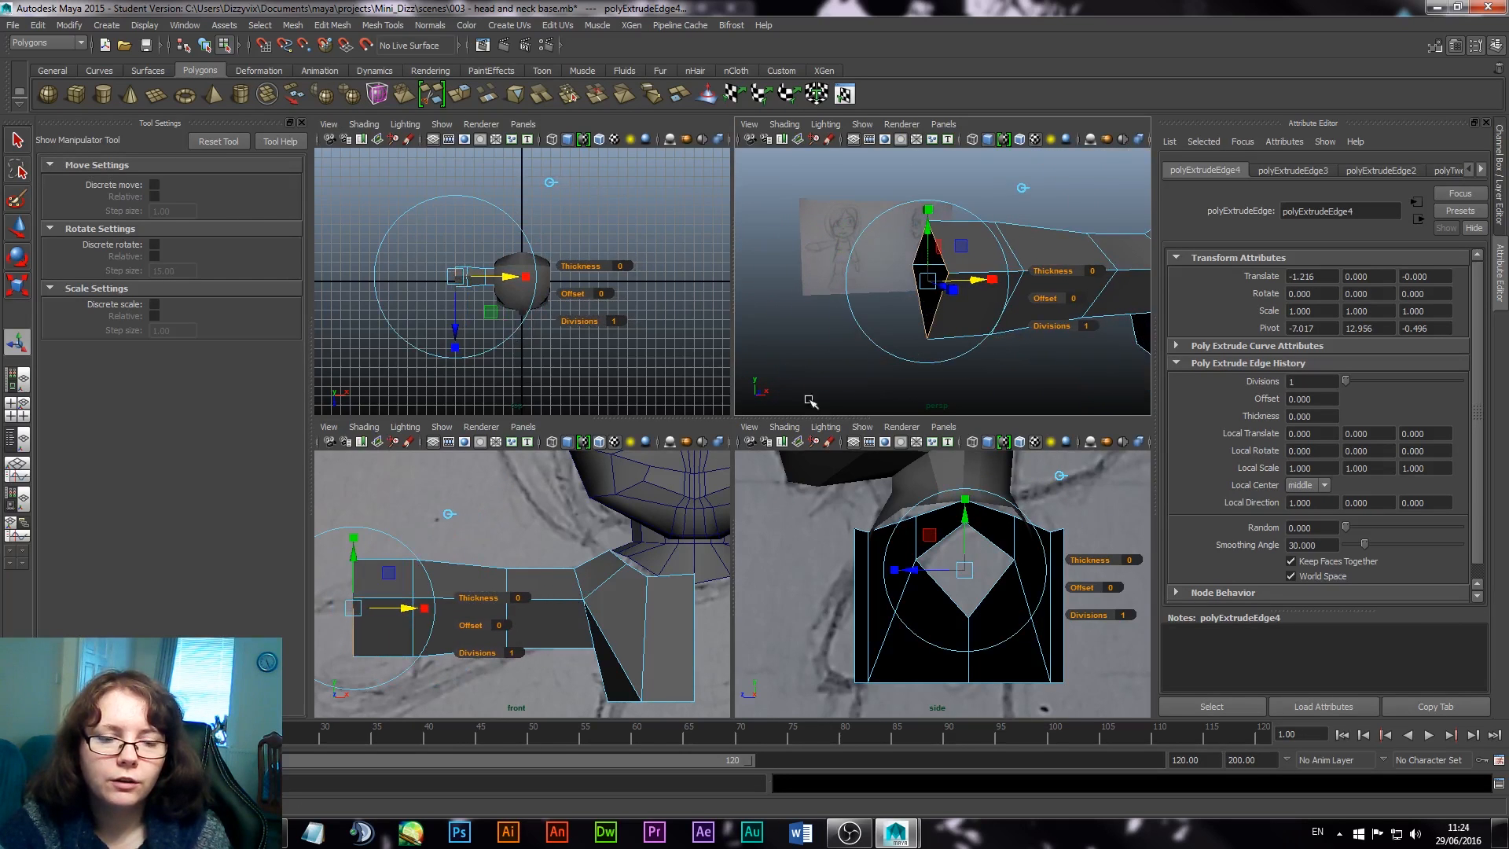
middle_click_drag(486, 583, 597, 555, "alt")
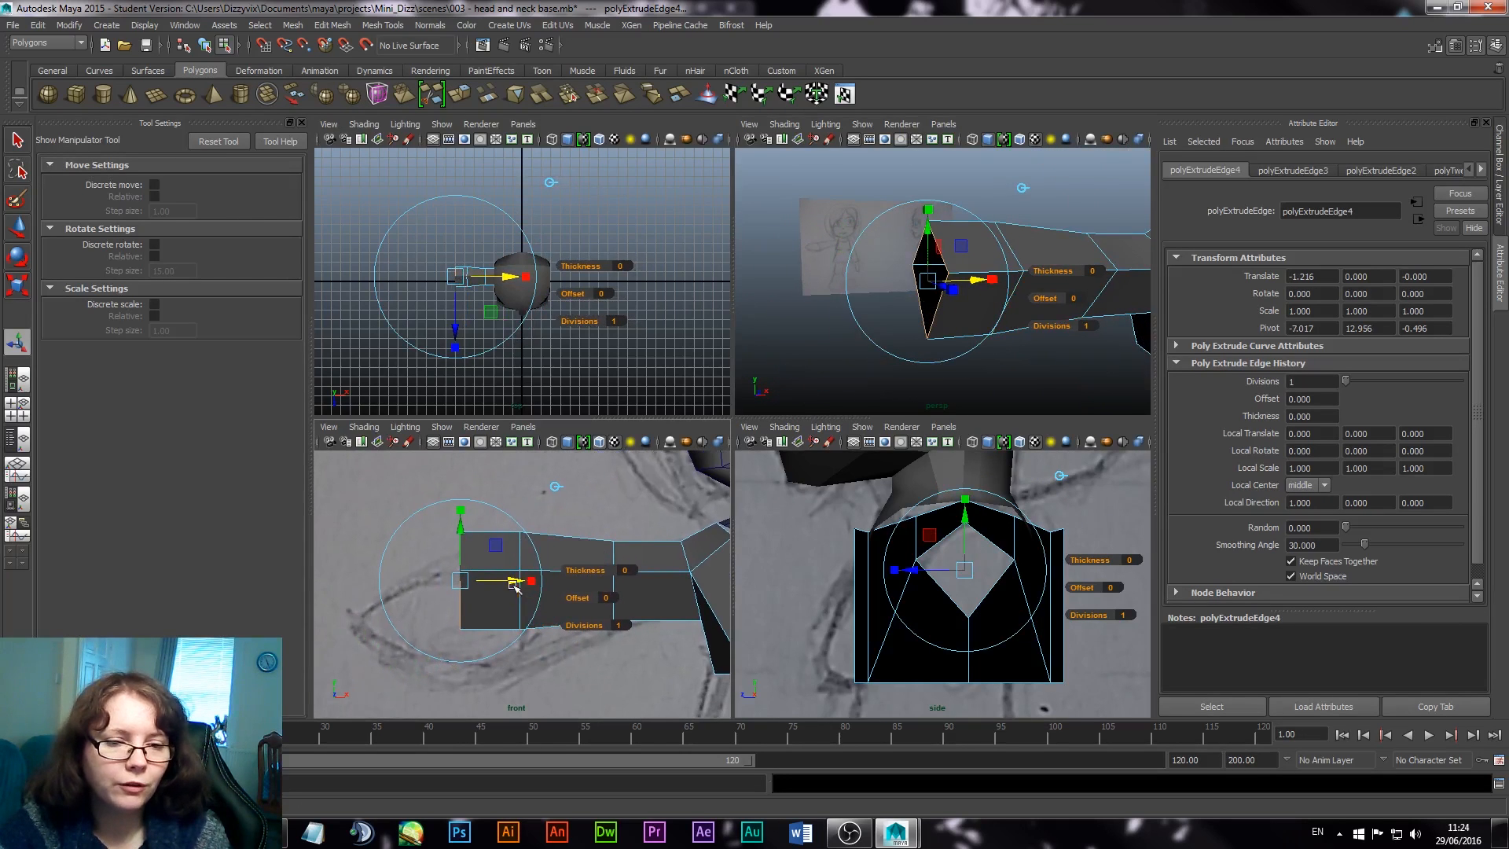
mouse_move(517, 583)
left_mouse_down()
mouse_move(493, 583)
mouse_move(507, 583)
left_mouse_up()
Step: Widen the new end loop of the arm uniformly to a scale of 1.250
left_click(544, 486)
left_click(450, 510)
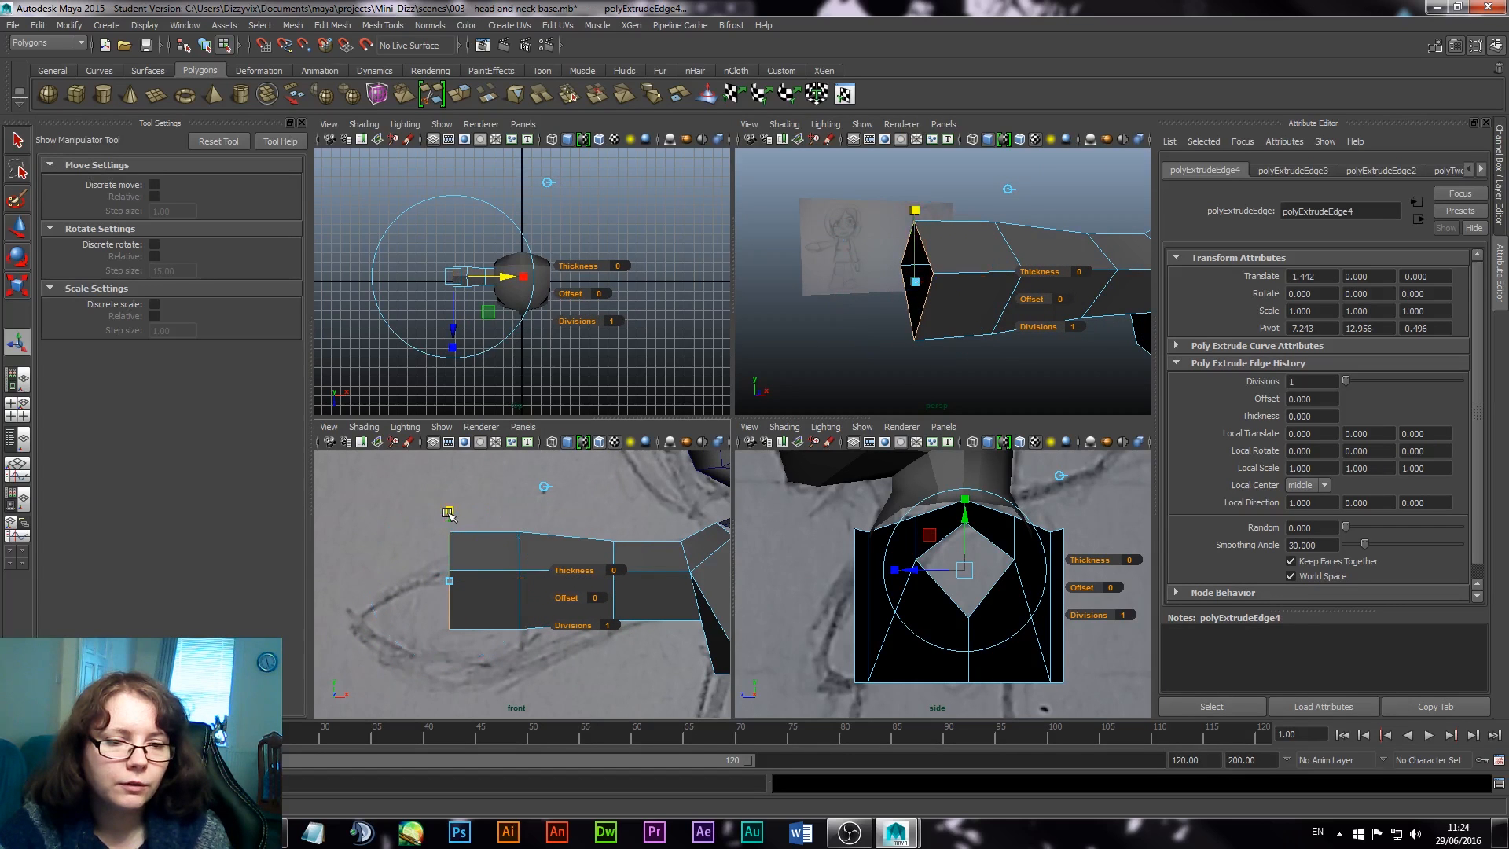
left_click_drag(913, 281, 926, 277)
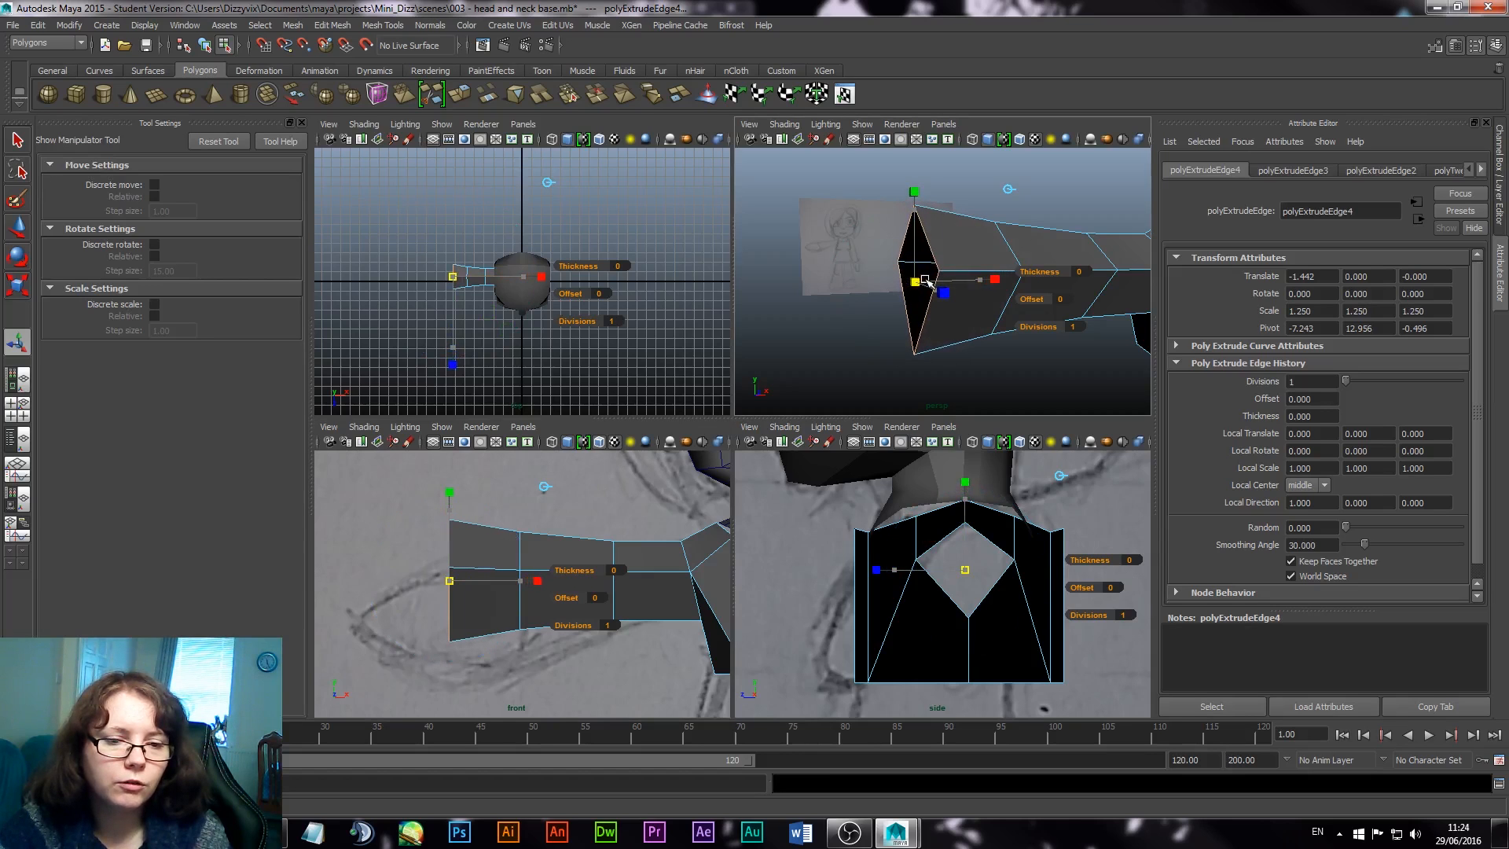
left_click(925, 280)
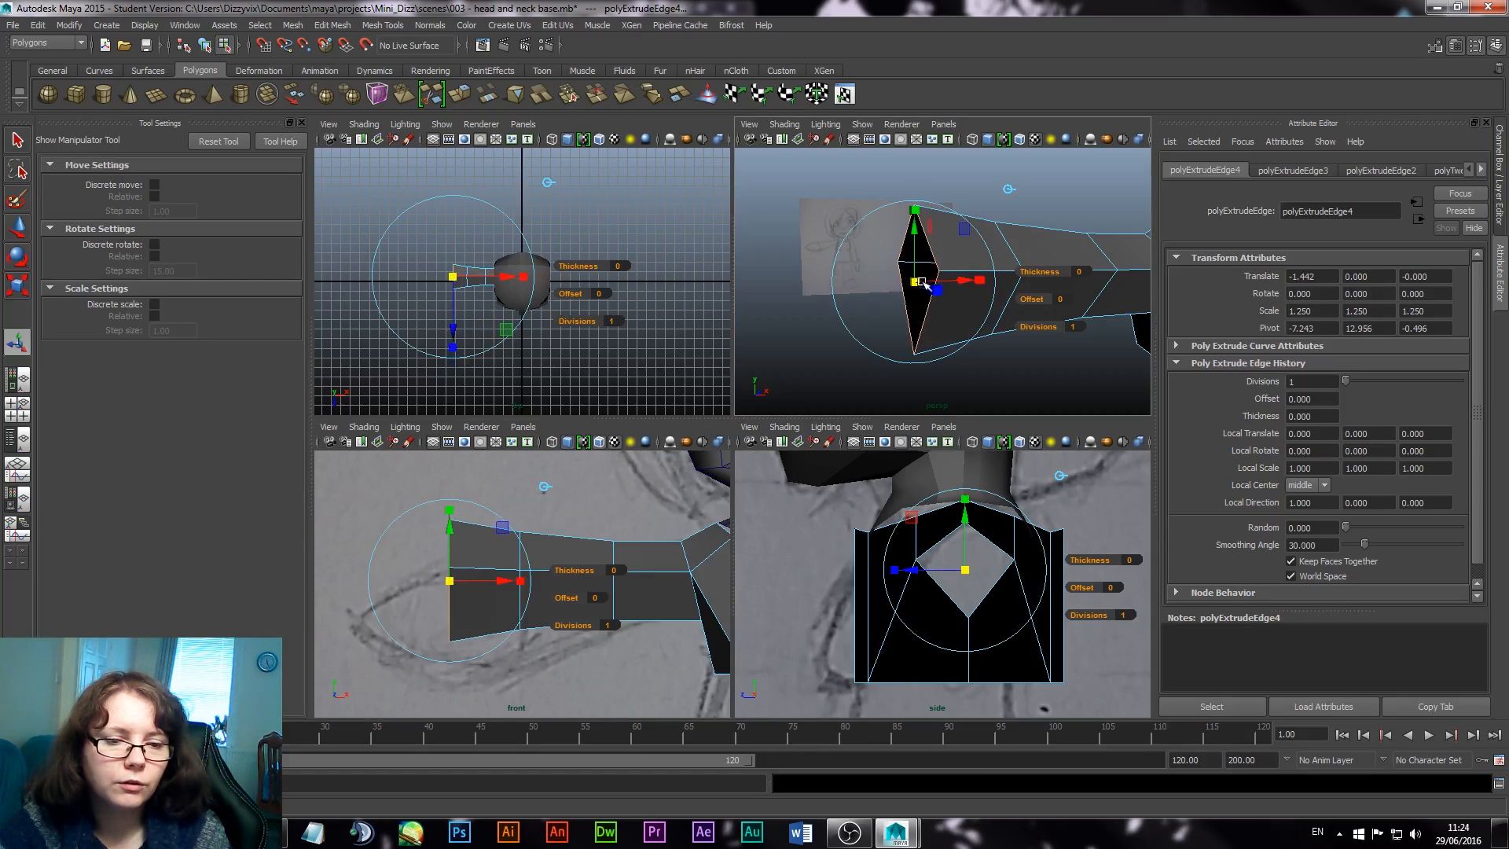
Step: Extrude the arm's end edges once more and extend them outward to a Translate X of -1.403
left_click(485, 95)
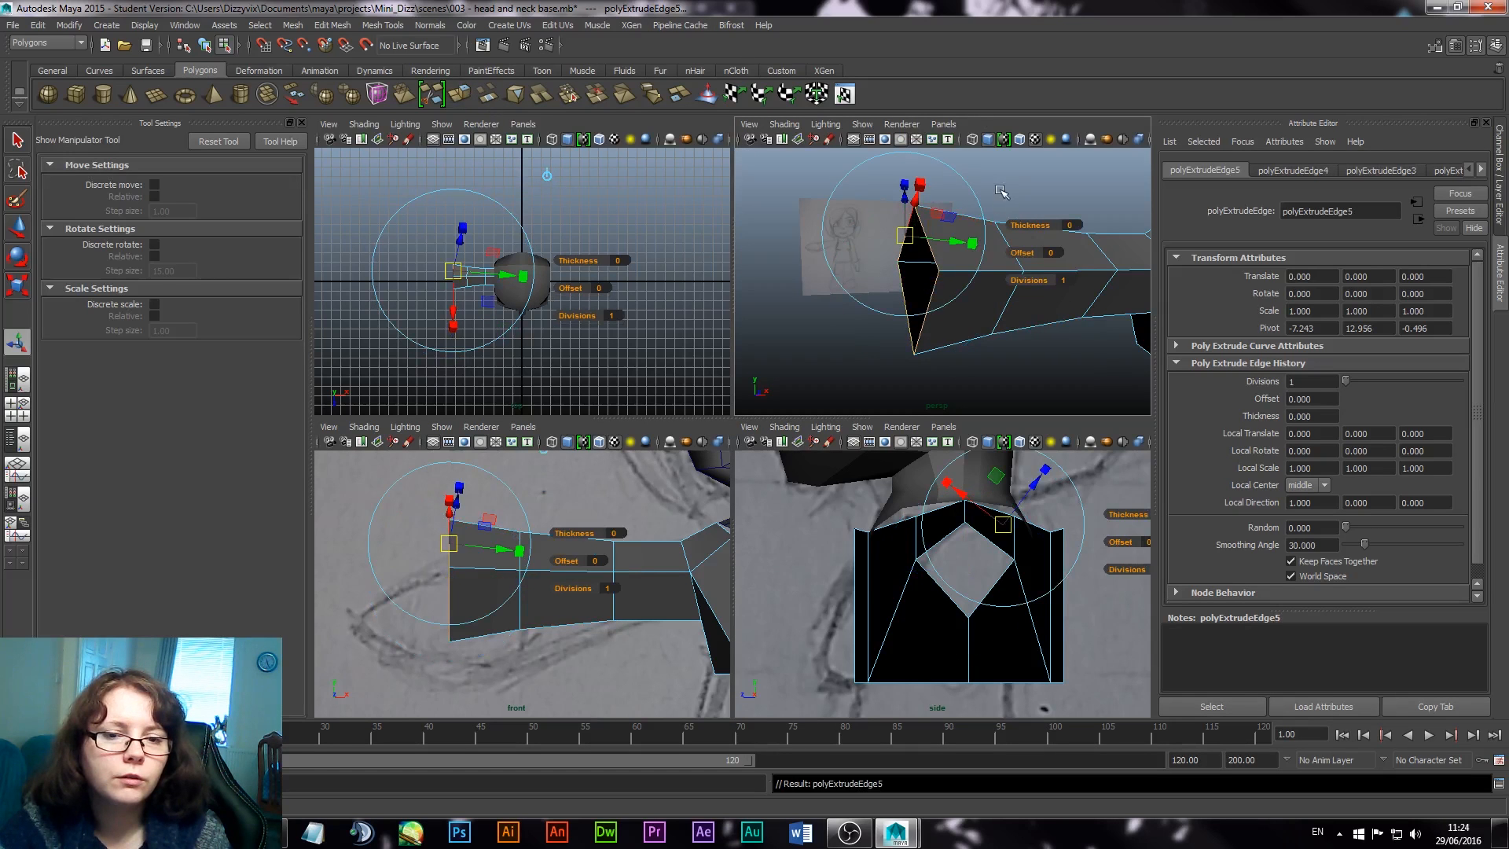
left_click_drag(946, 174, 998, 219, "alt")
left_click(993, 215)
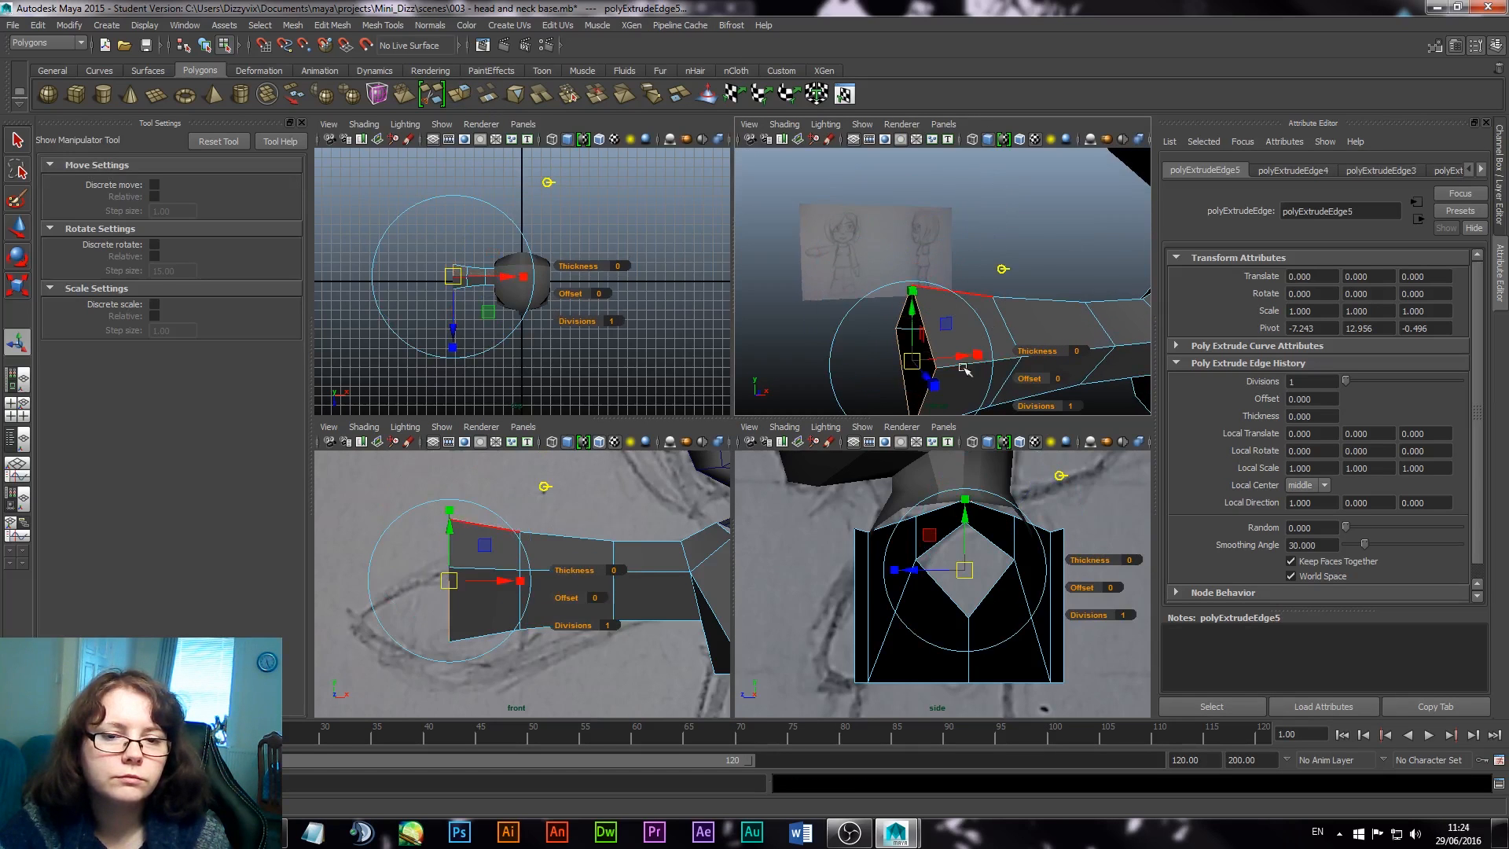
left_click_drag(958, 358, 882, 375)
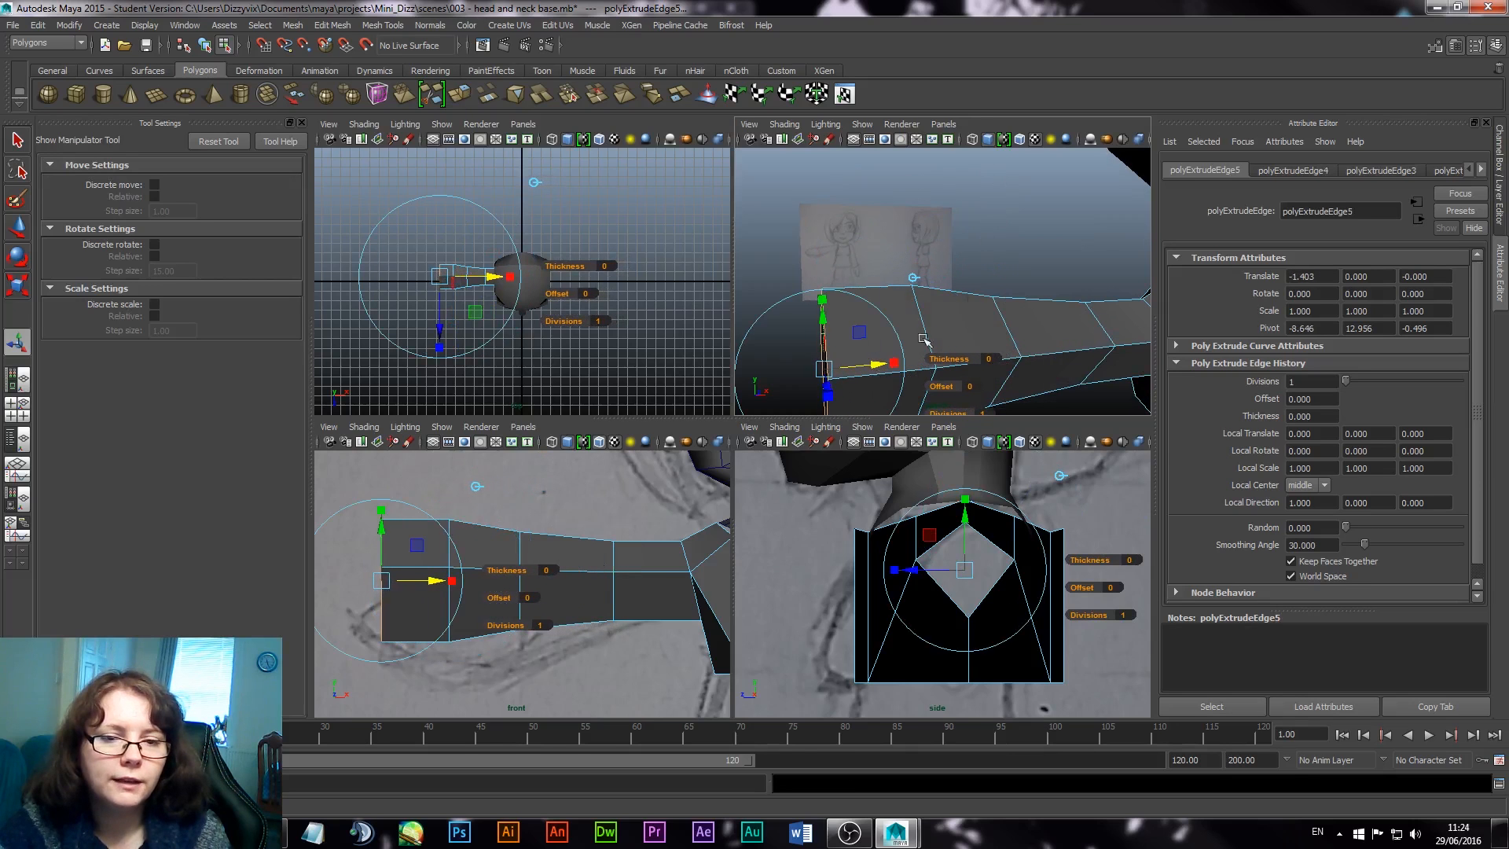
Step: Taper the arm's last end loop uniformly to a scale of 0.533
left_click_drag(853, 305, 883, 224, "alt")
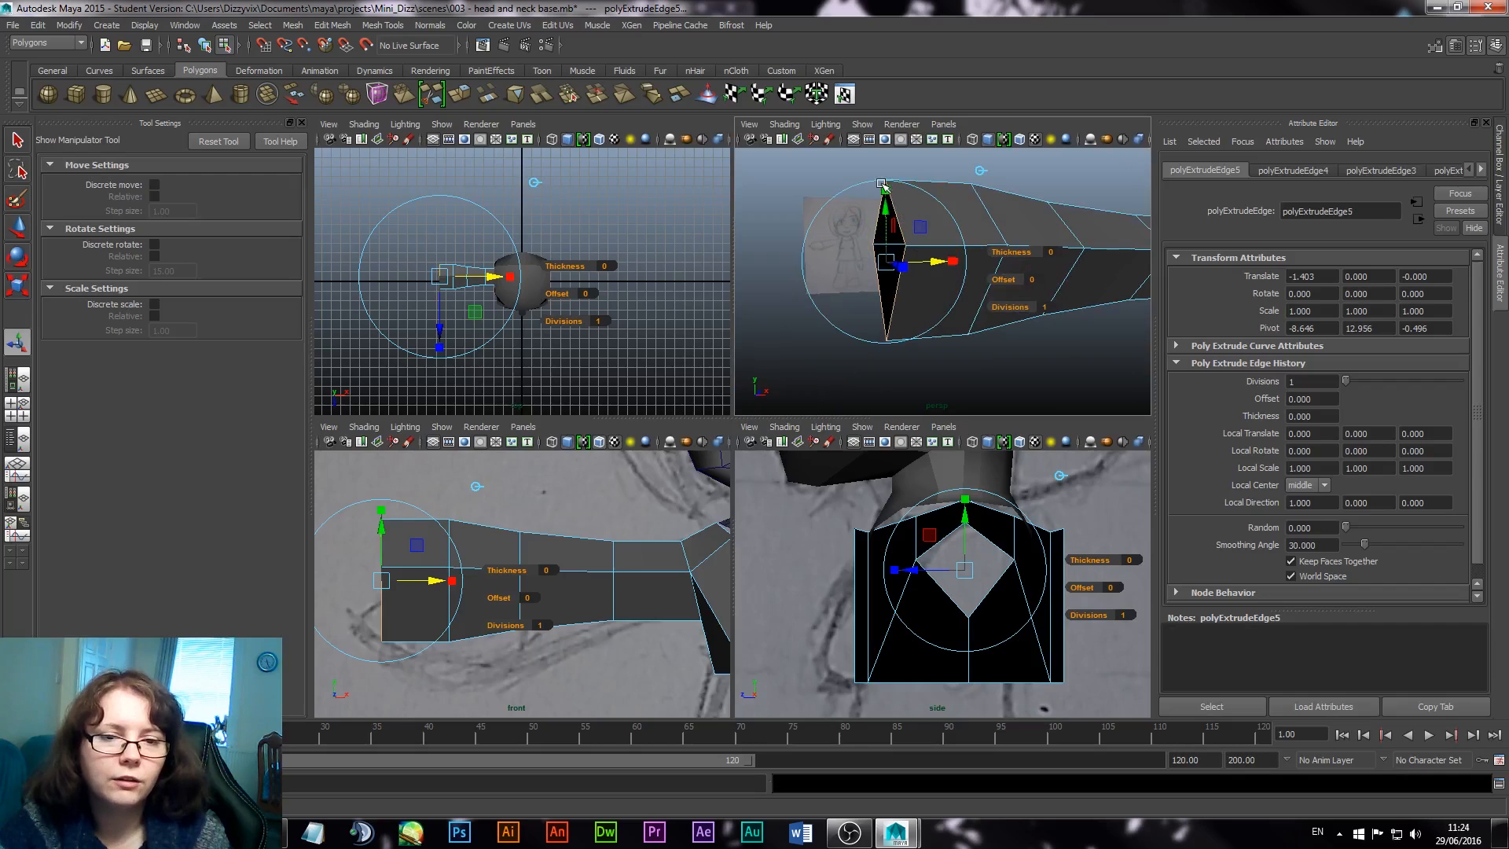
left_click(883, 185)
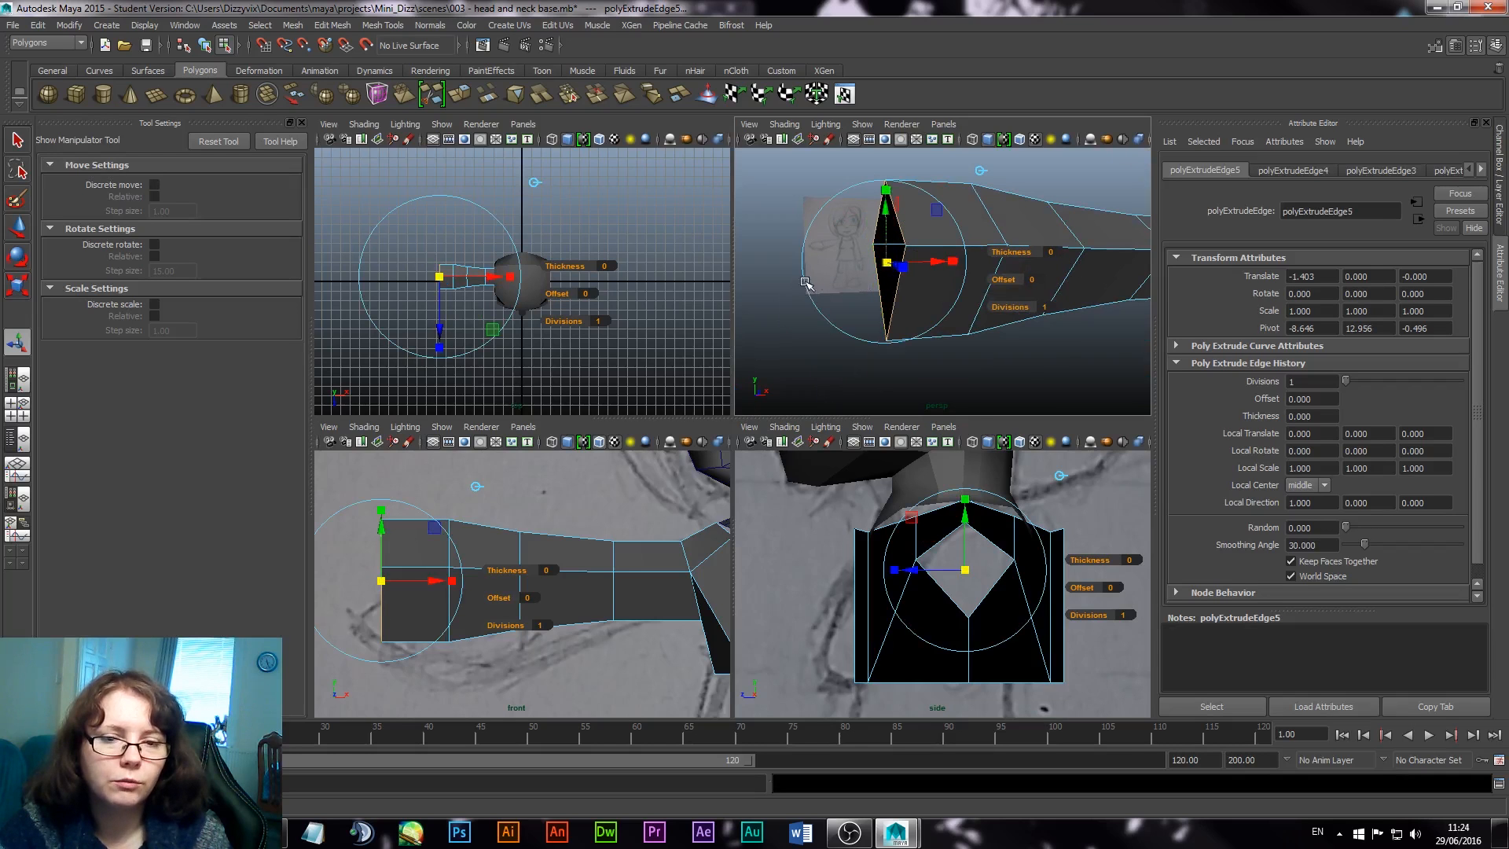
left_click_drag(886, 262, 849, 282, "alt")
middle_click_drag(863, 283, 850, 283)
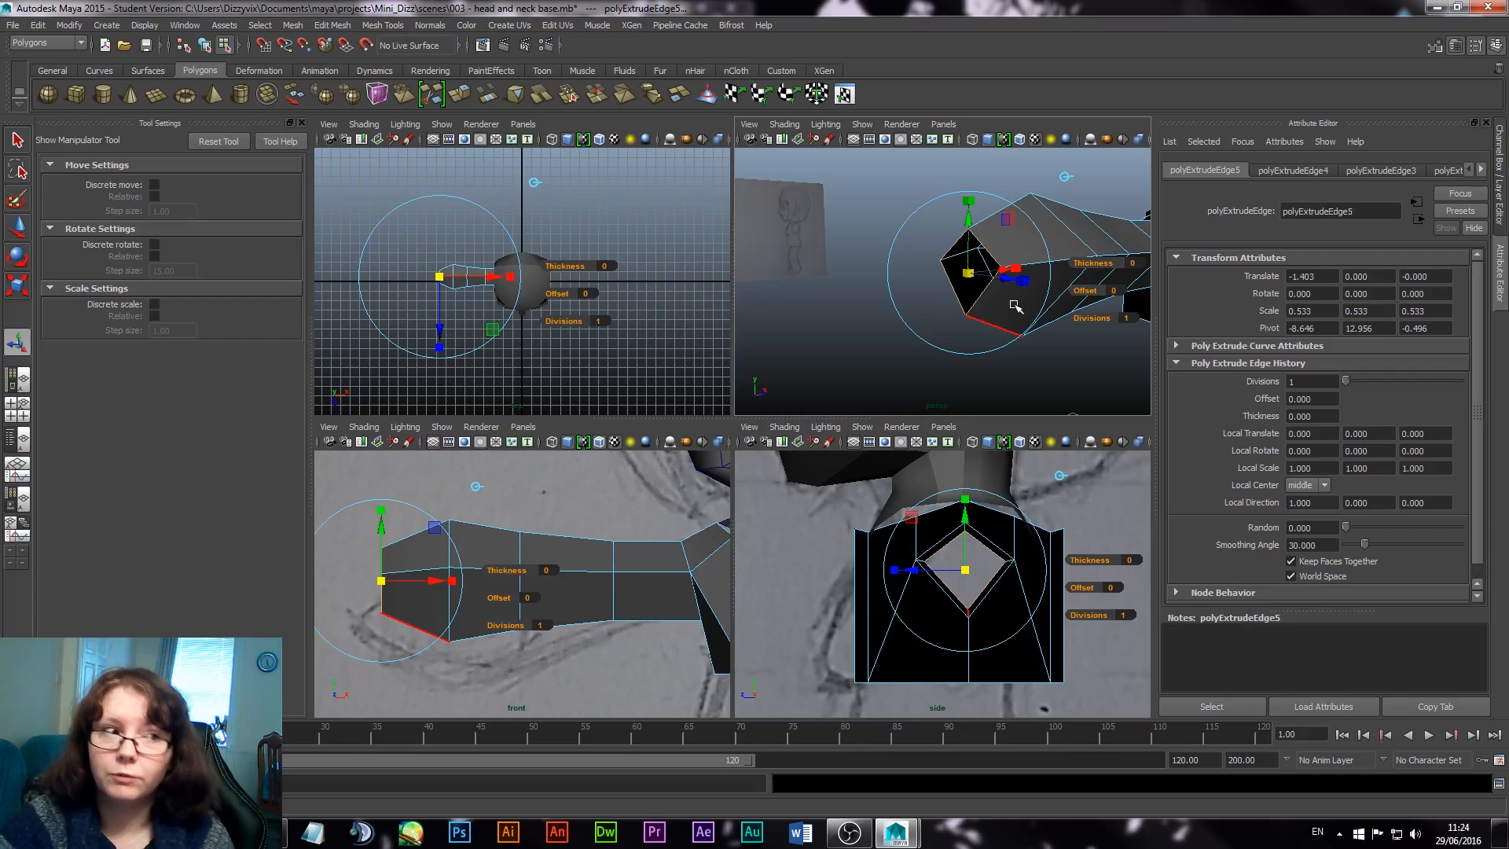
Step: Close the open end of the arm with Fill Hole and clear the edge selection
key("space")
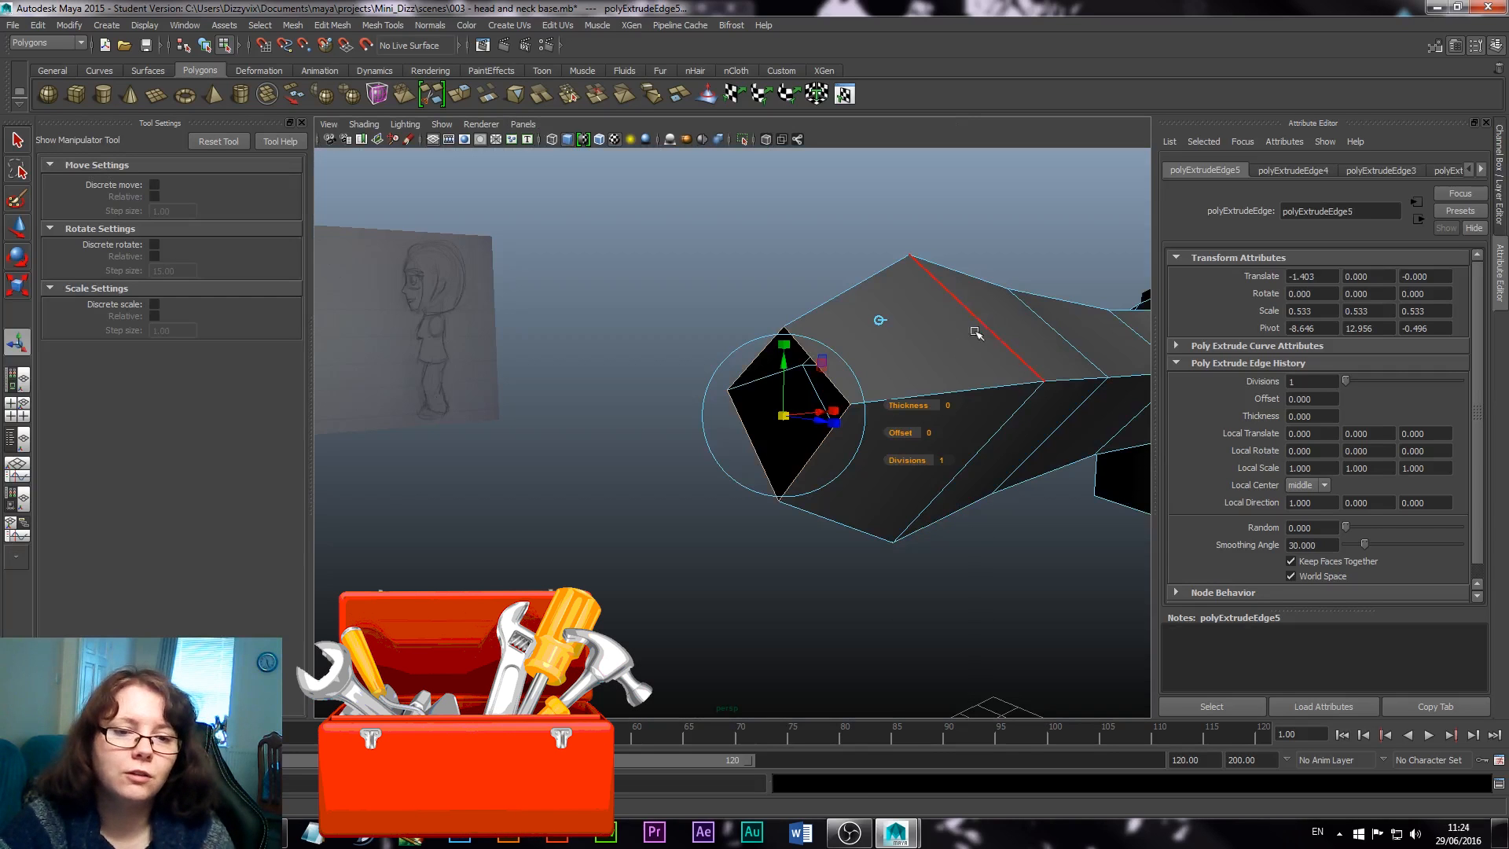
key("q")
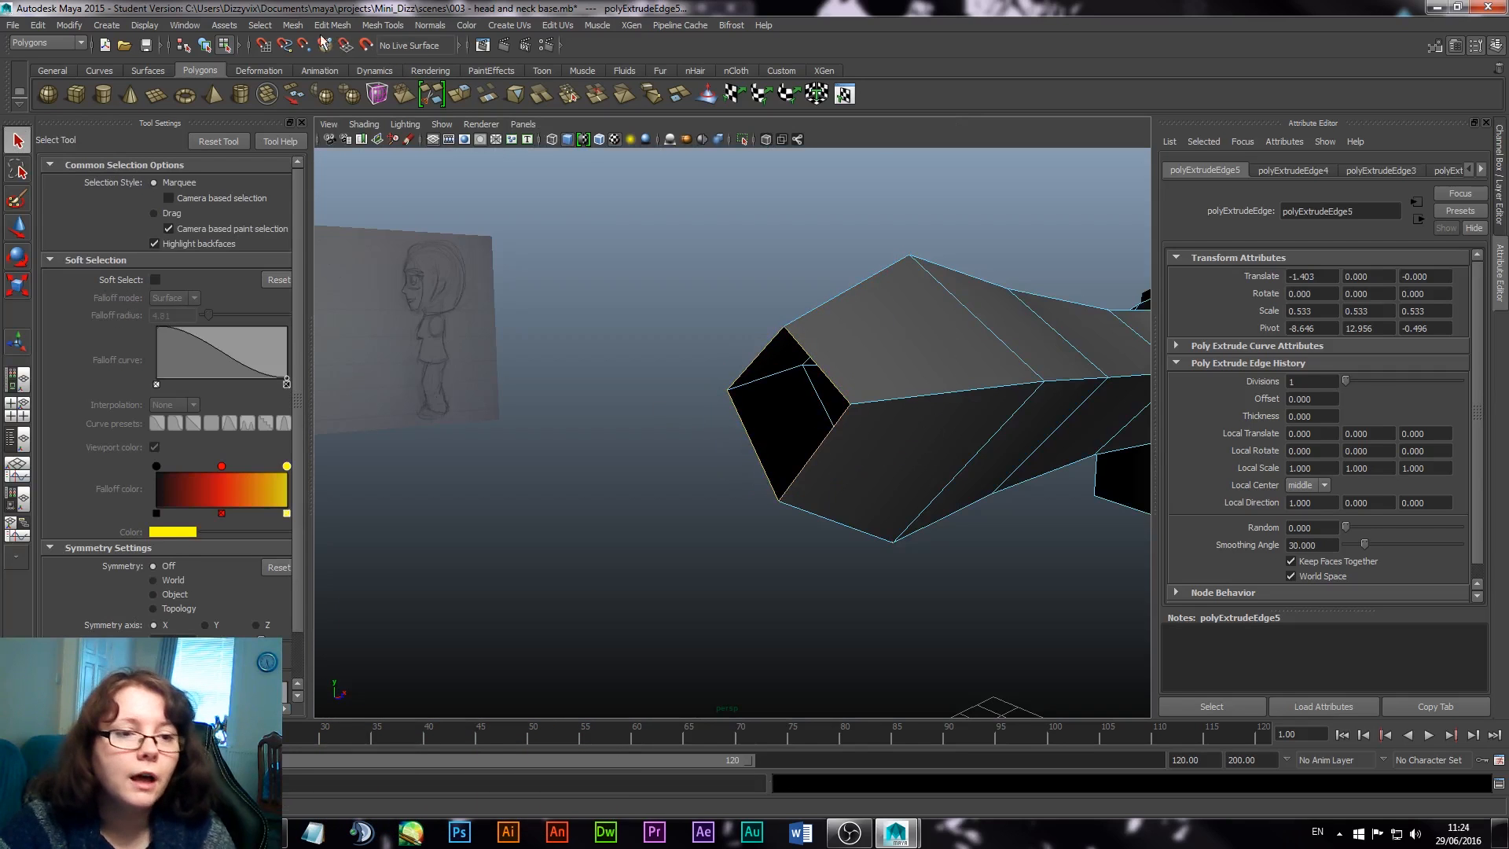
left_click(284, 25)
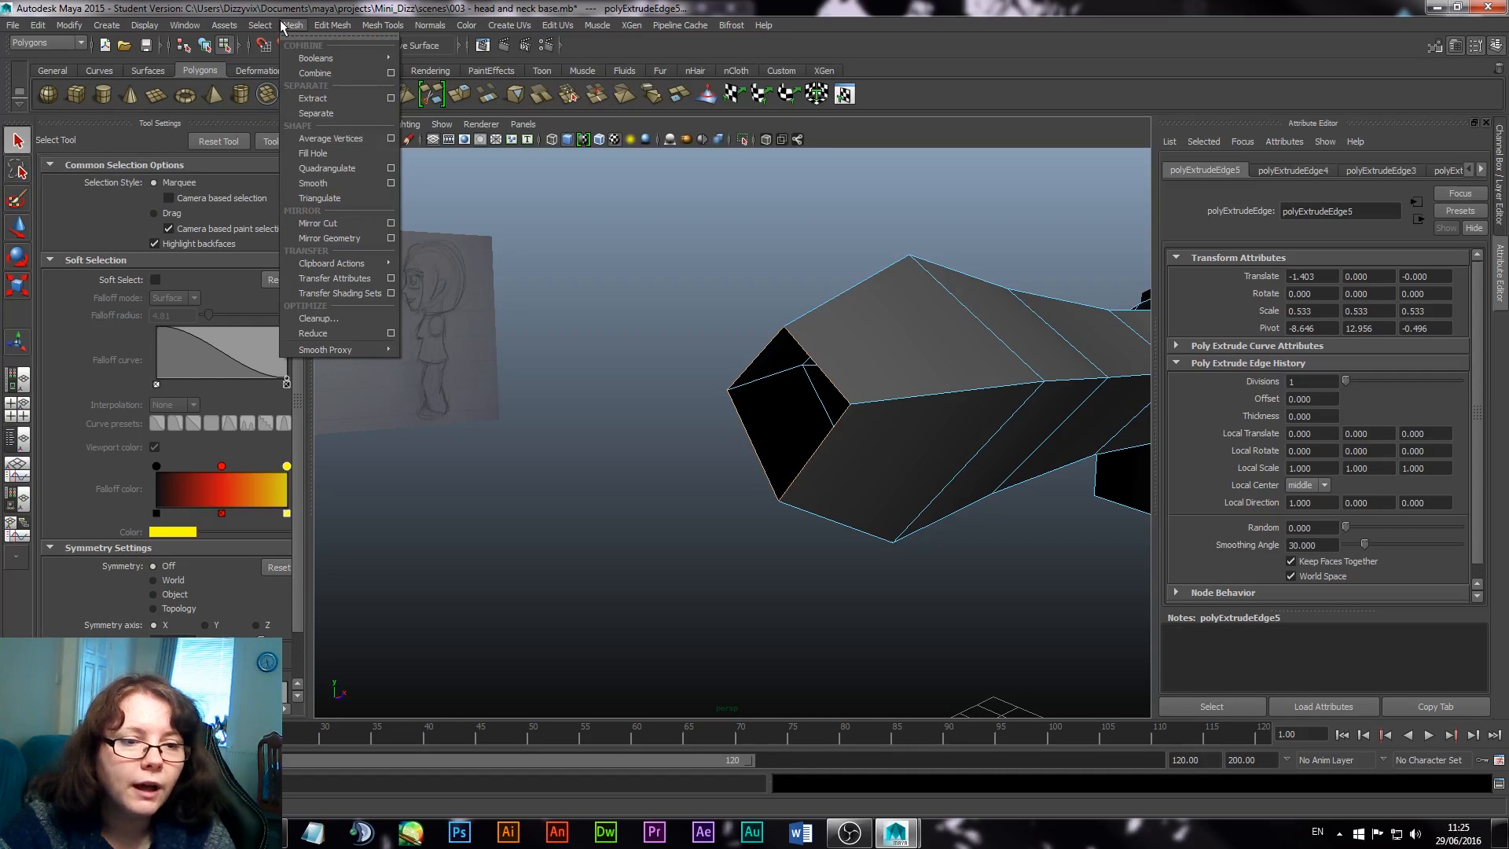
left_click(322, 155)
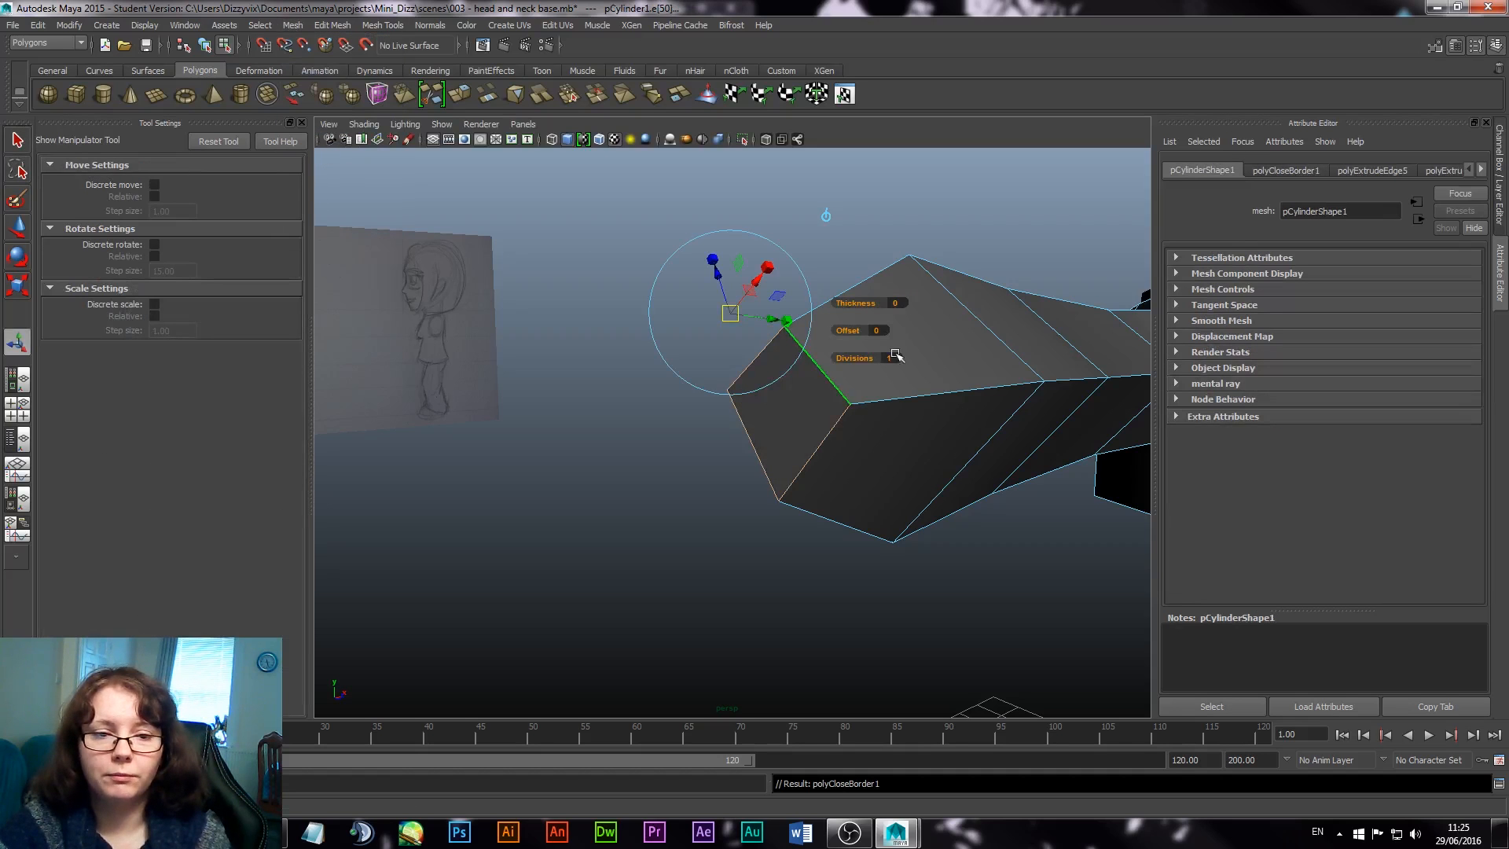
left_click(825, 215)
left_click(733, 234)
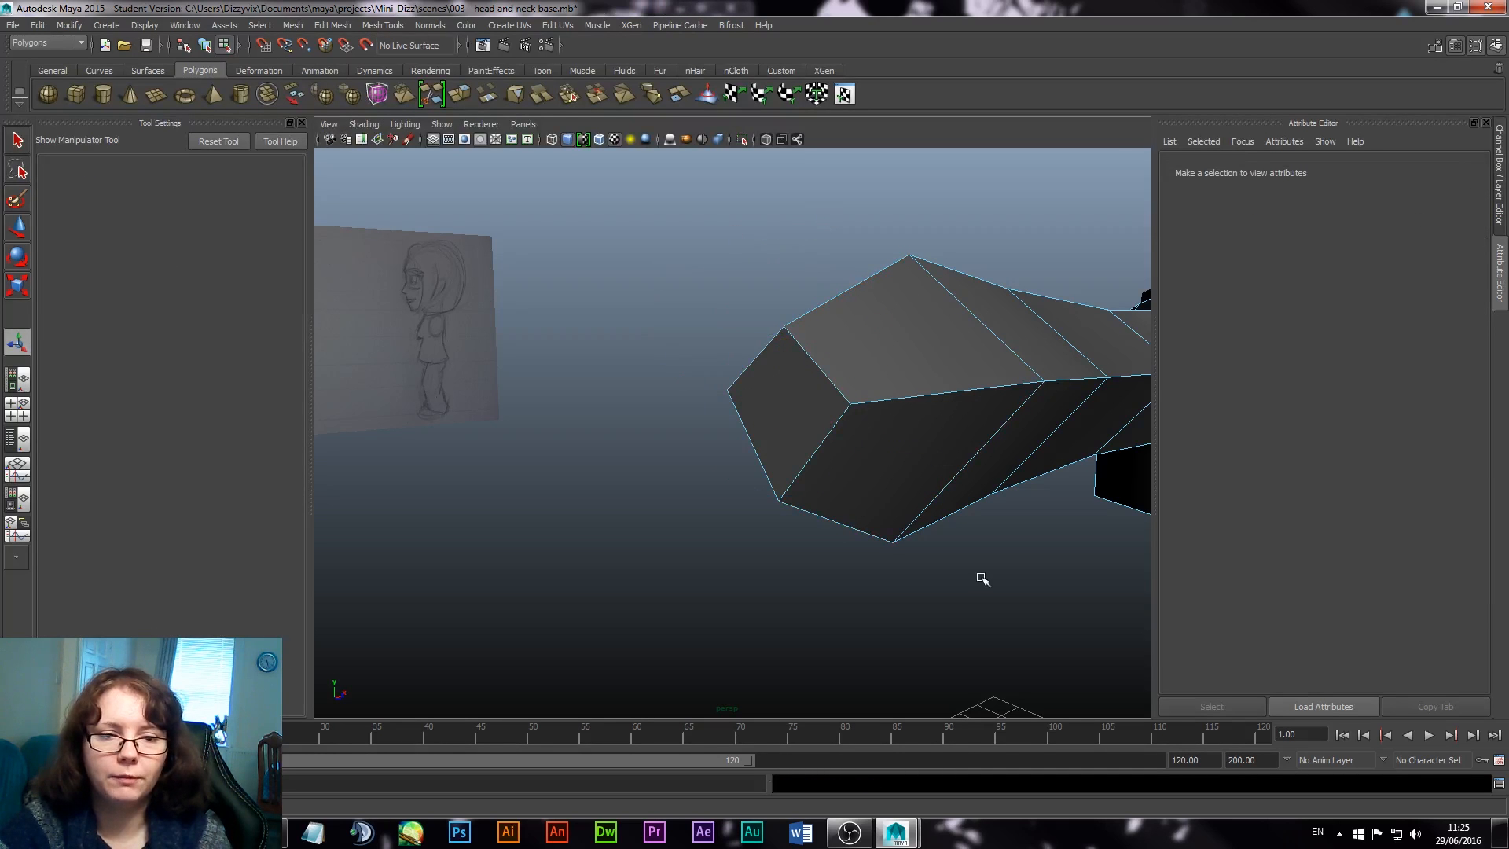
Step: Move the torso's vertical back edge forward with soft selection to bring it closer to the side sketch
left_click_drag(965, 535, 796, 446, "alt")
key("space")
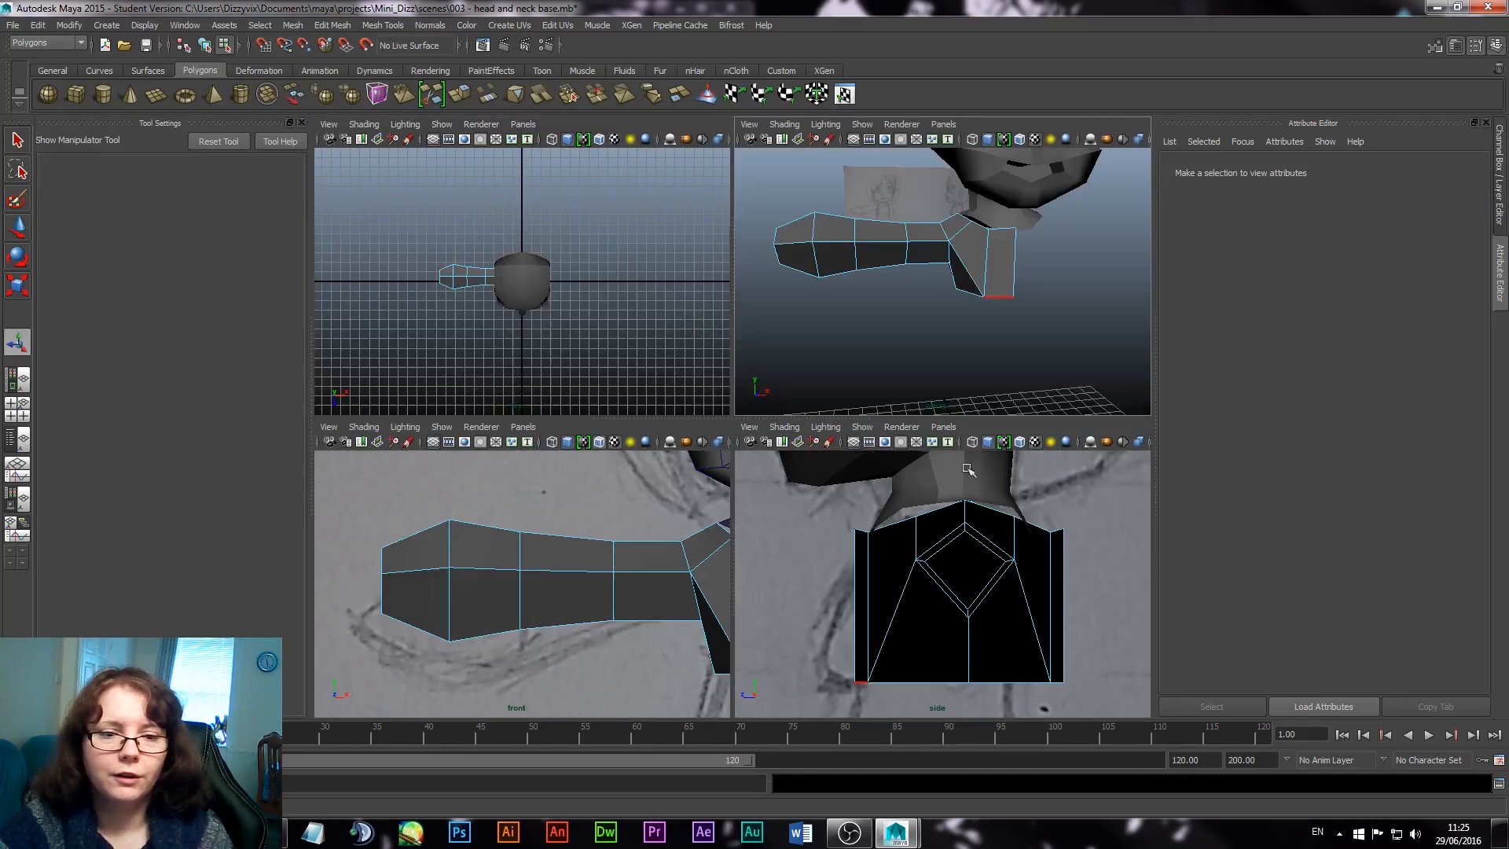
left_click_drag(1030, 330, 885, 330, "alt")
middle_click_drag(699, 561, 683, 541, "alt")
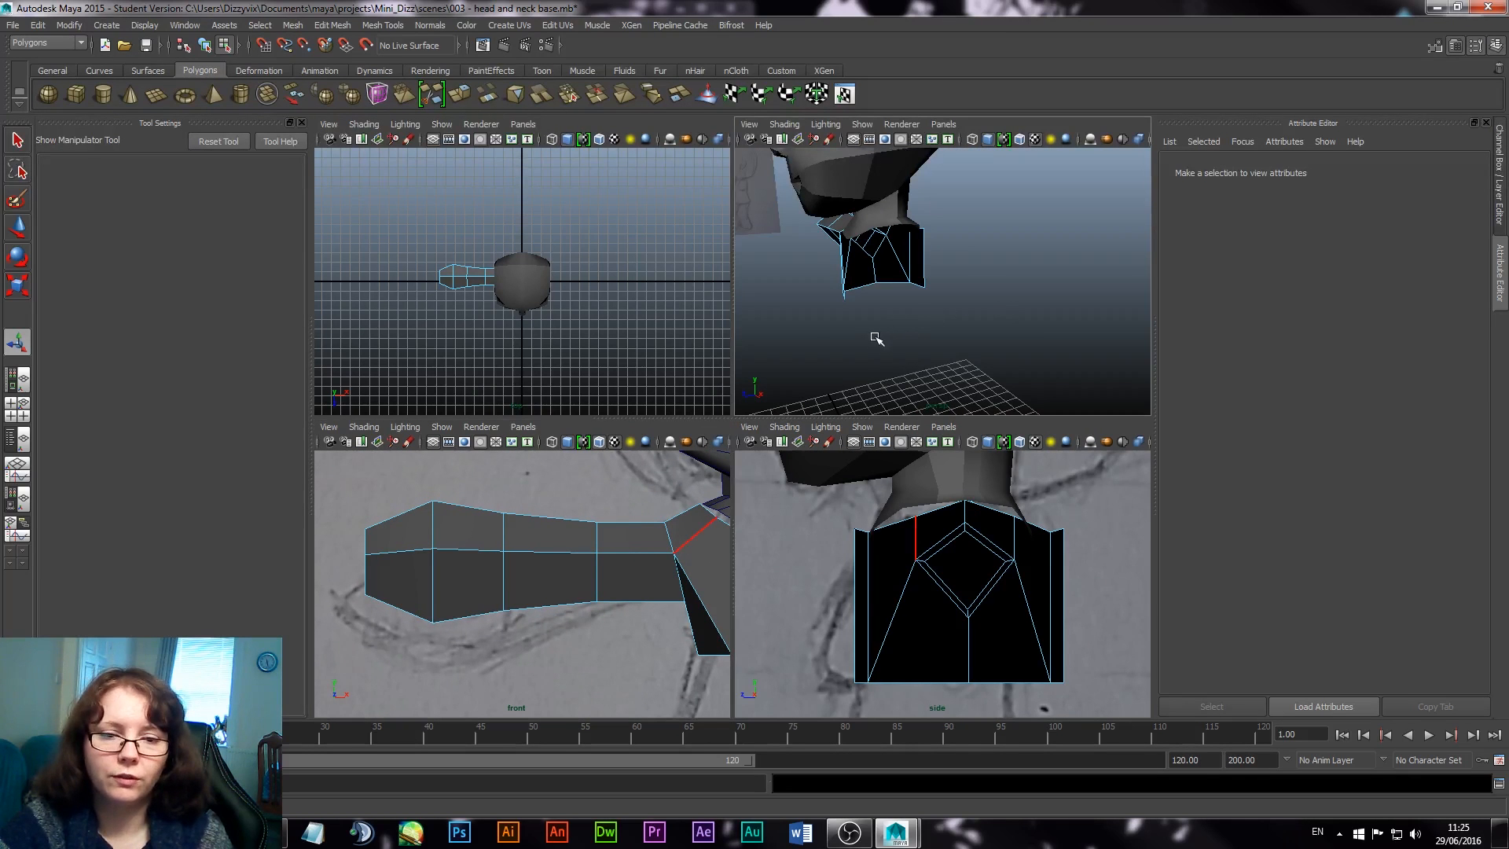
left_click_drag(872, 337, 969, 279, "alt")
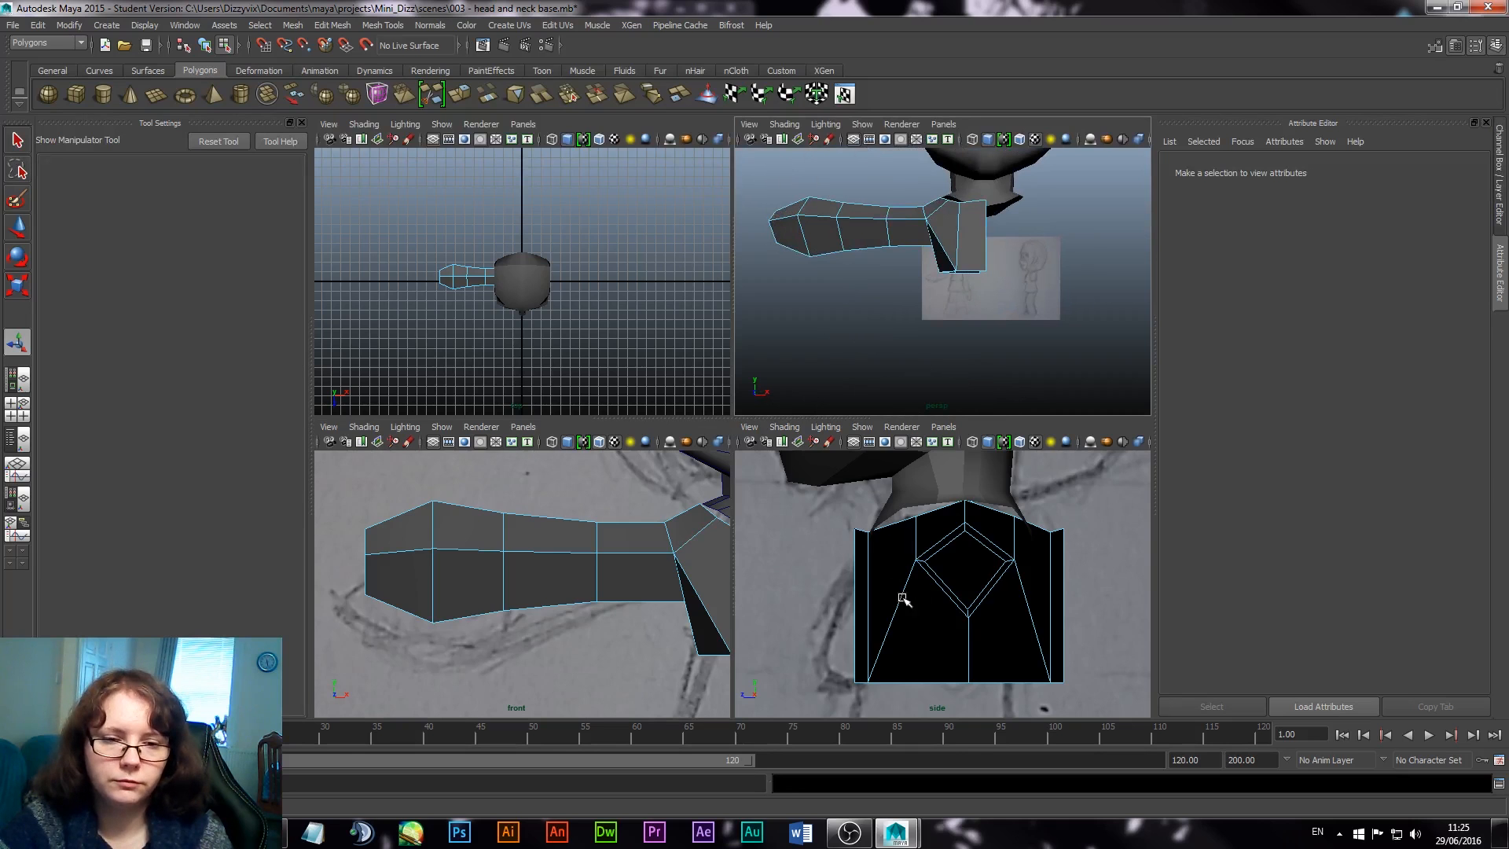
middle_click_drag(983, 627, 913, 597, "alt")
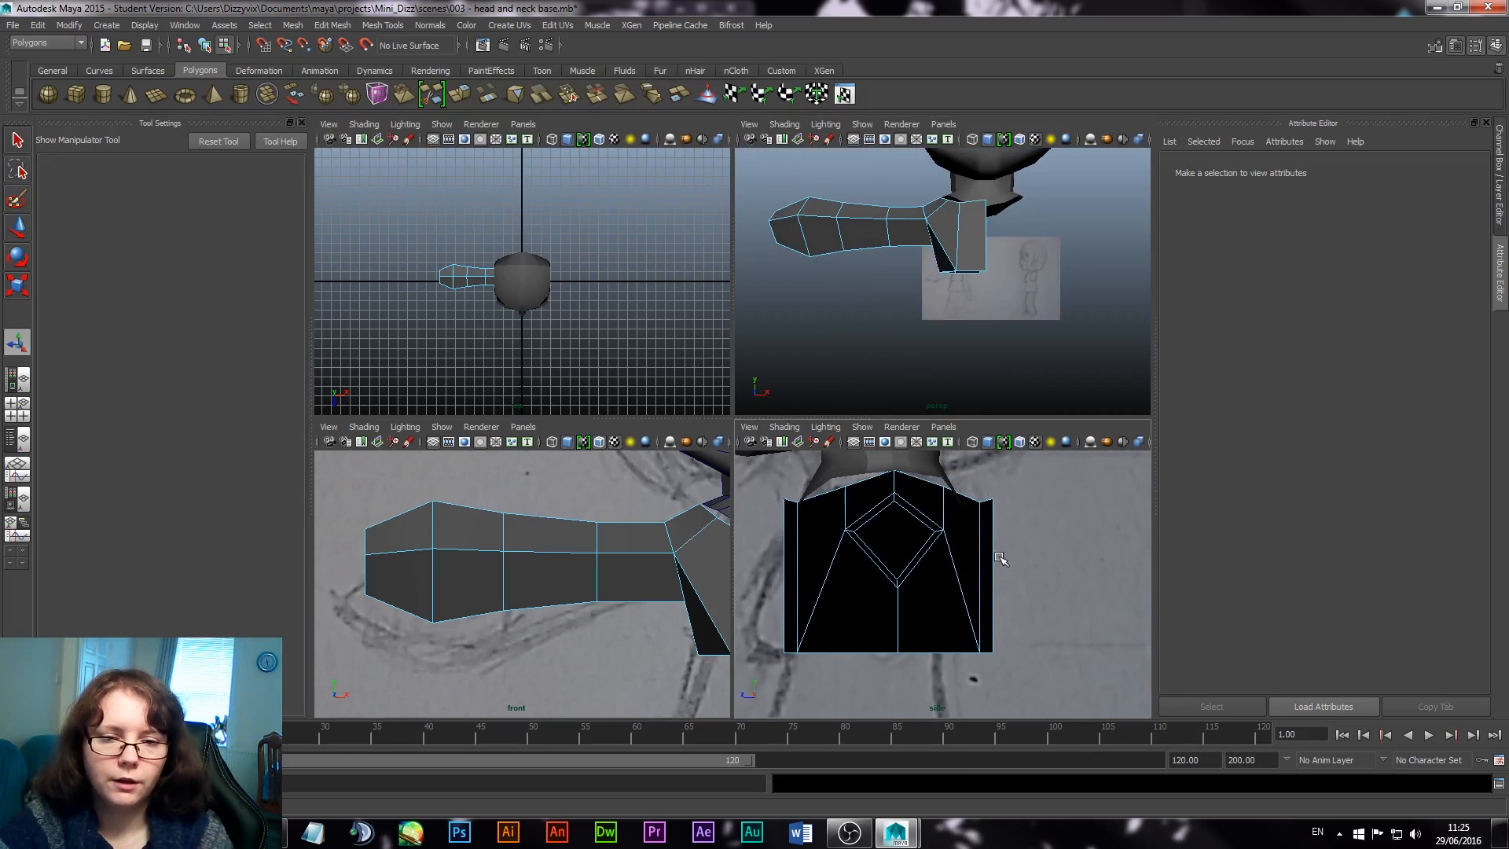
right_click_drag(1001, 558, 991, 440)
left_click_drag(1100, 338, 1030, 329, "alt")
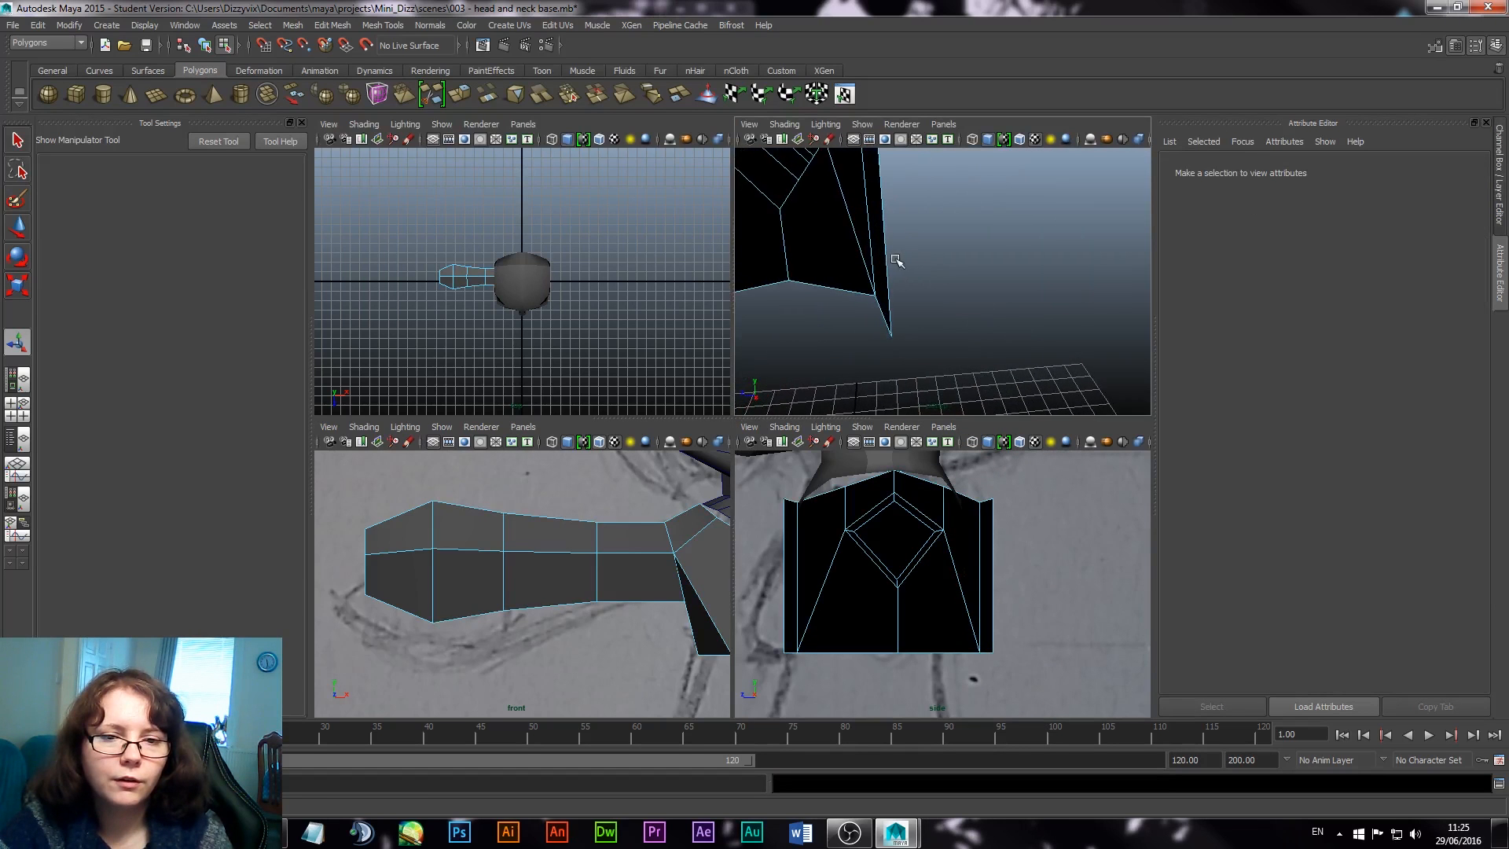
left_click(883, 264)
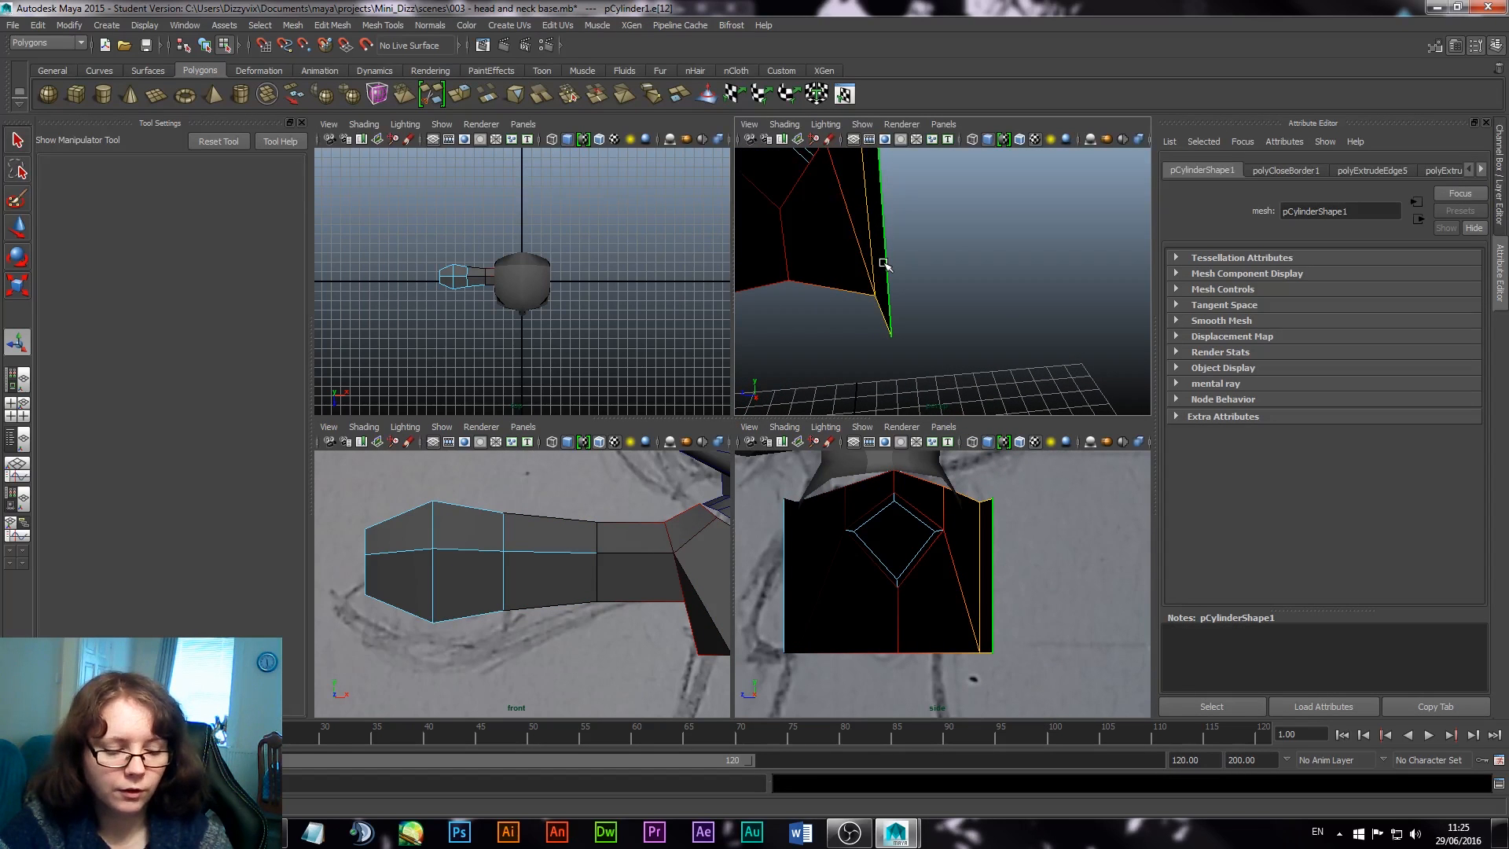
key("w")
left_click_drag(821, 250, 762, 257)
left_click(967, 290)
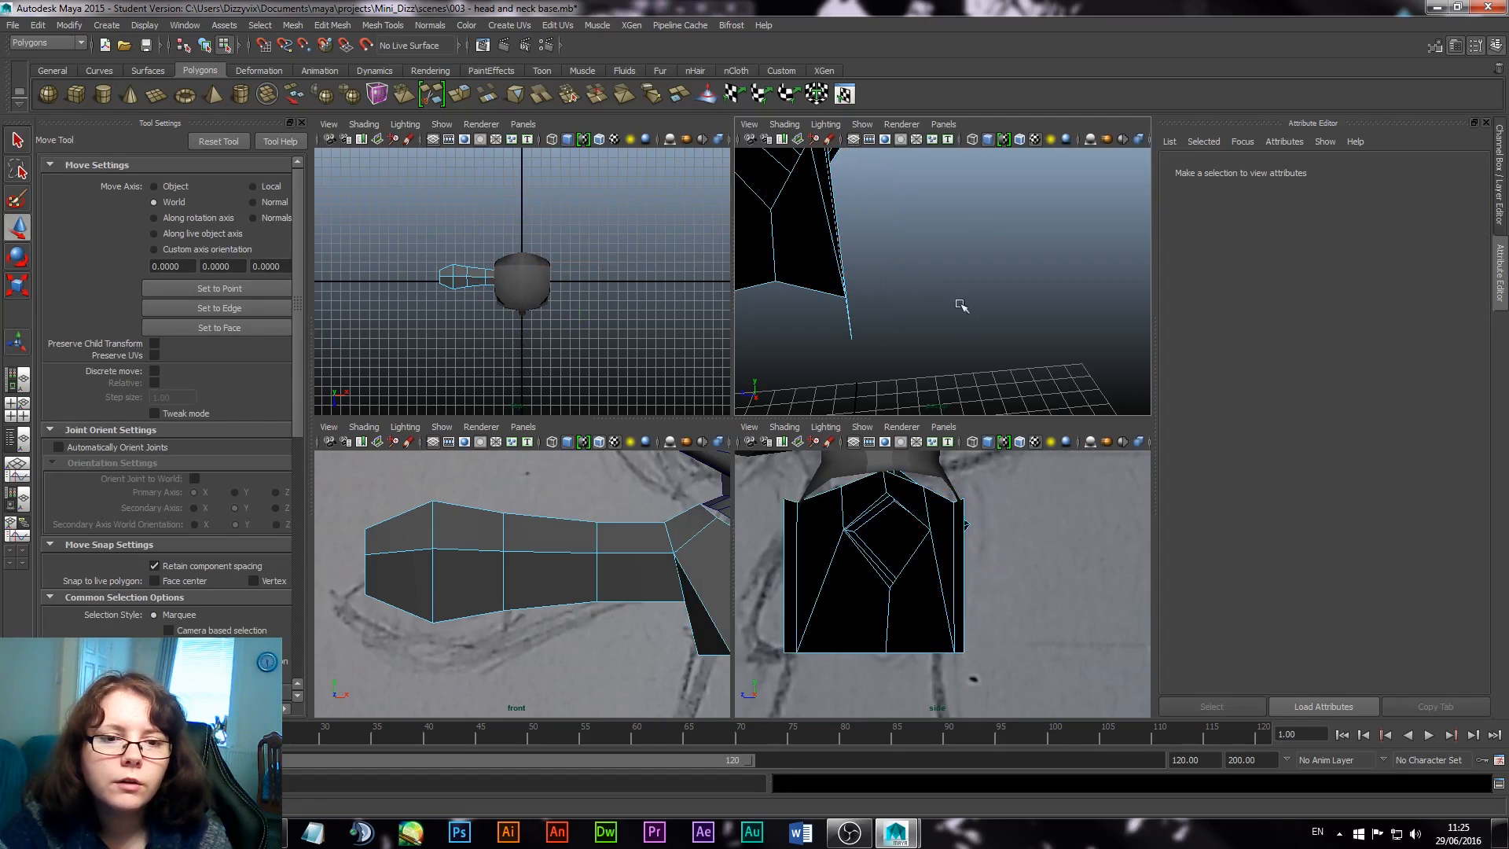
left_click_drag(959, 306, 1025, 264, "alt")
scroll(1025, 265, "down", 5)
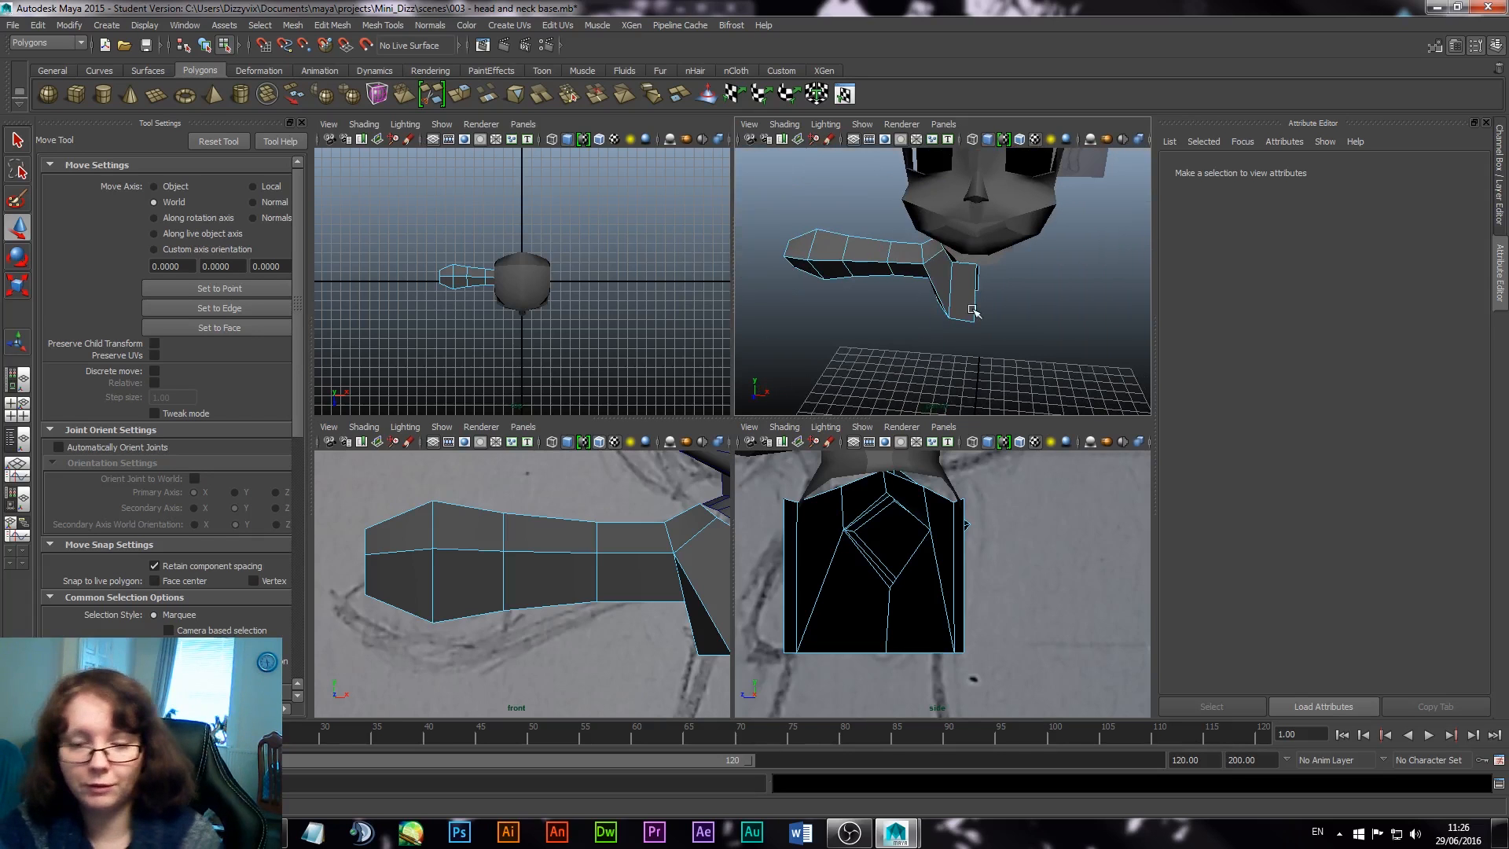
left_click_drag(839, 374, 905, 291, "alt")
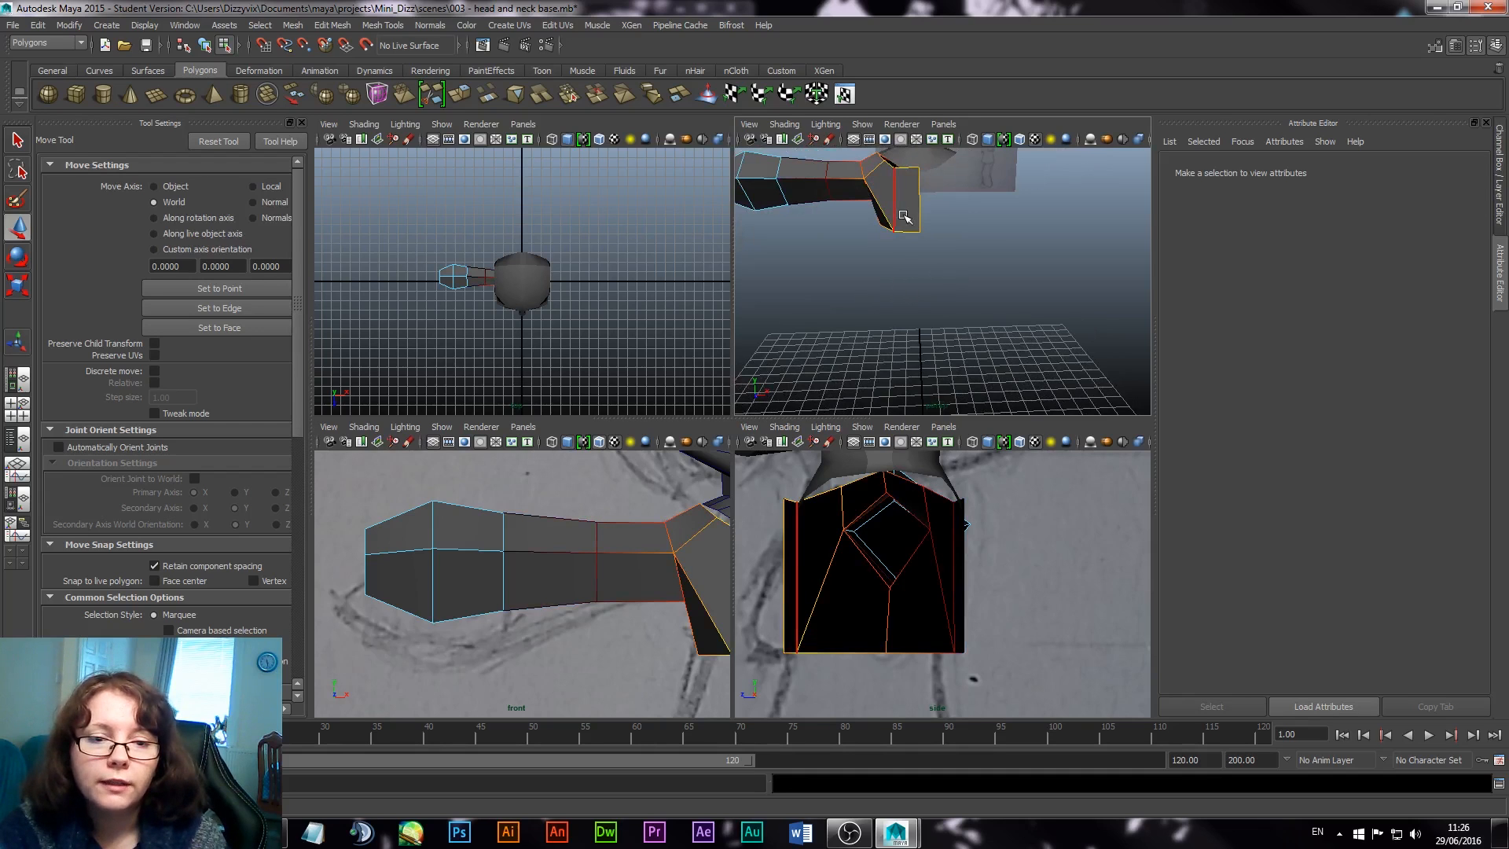
Step: Extrude the torso's bottom edges downward in world space to a Translate Y of -1.683, with soft selection off
right_click_drag(908, 218, 919, 170)
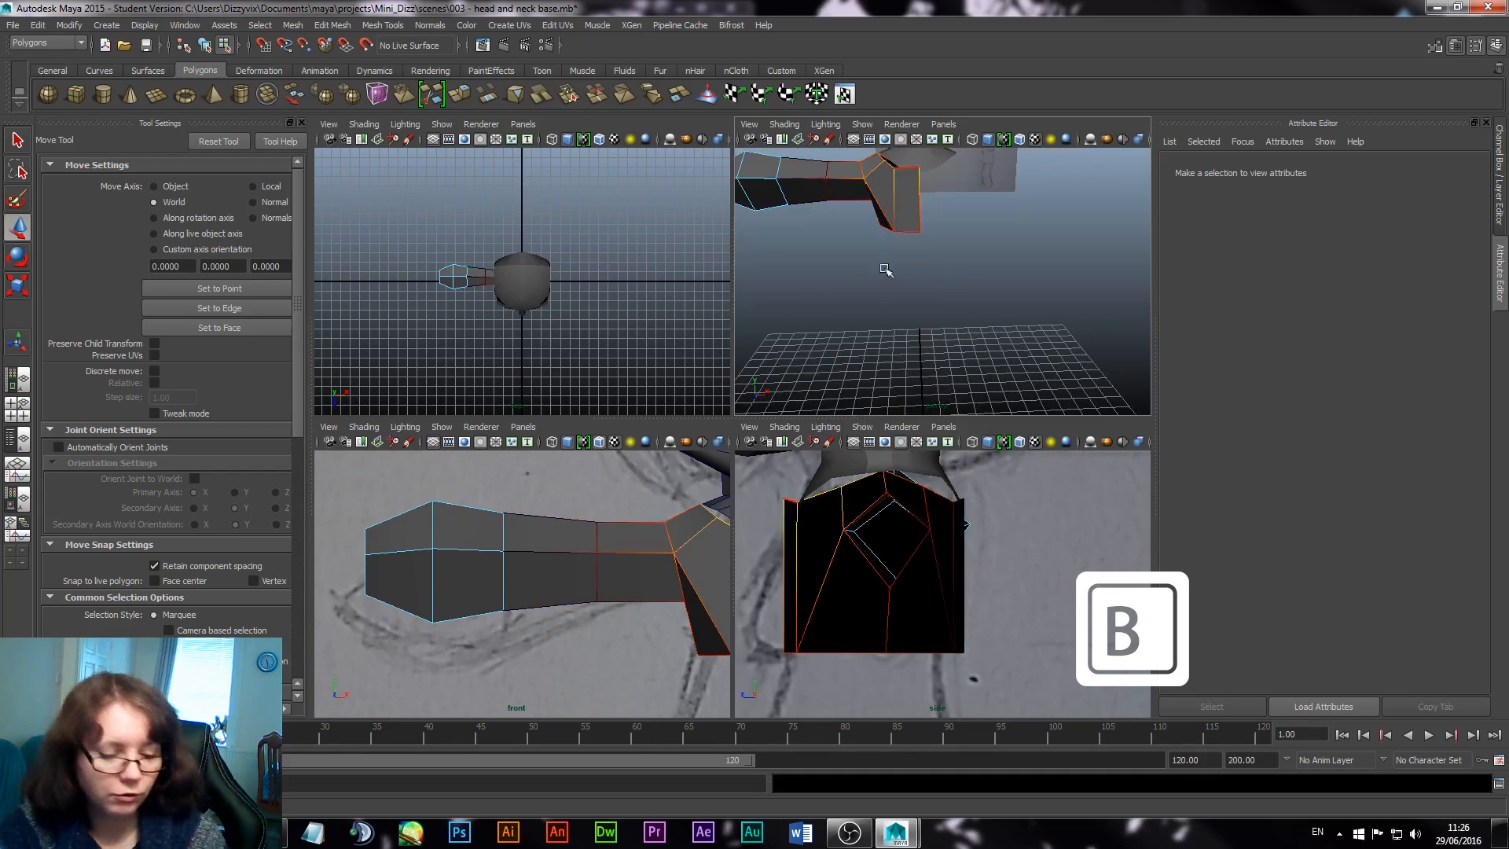
left_click_drag(903, 269, 912, 192, "alt")
left_click(909, 174)
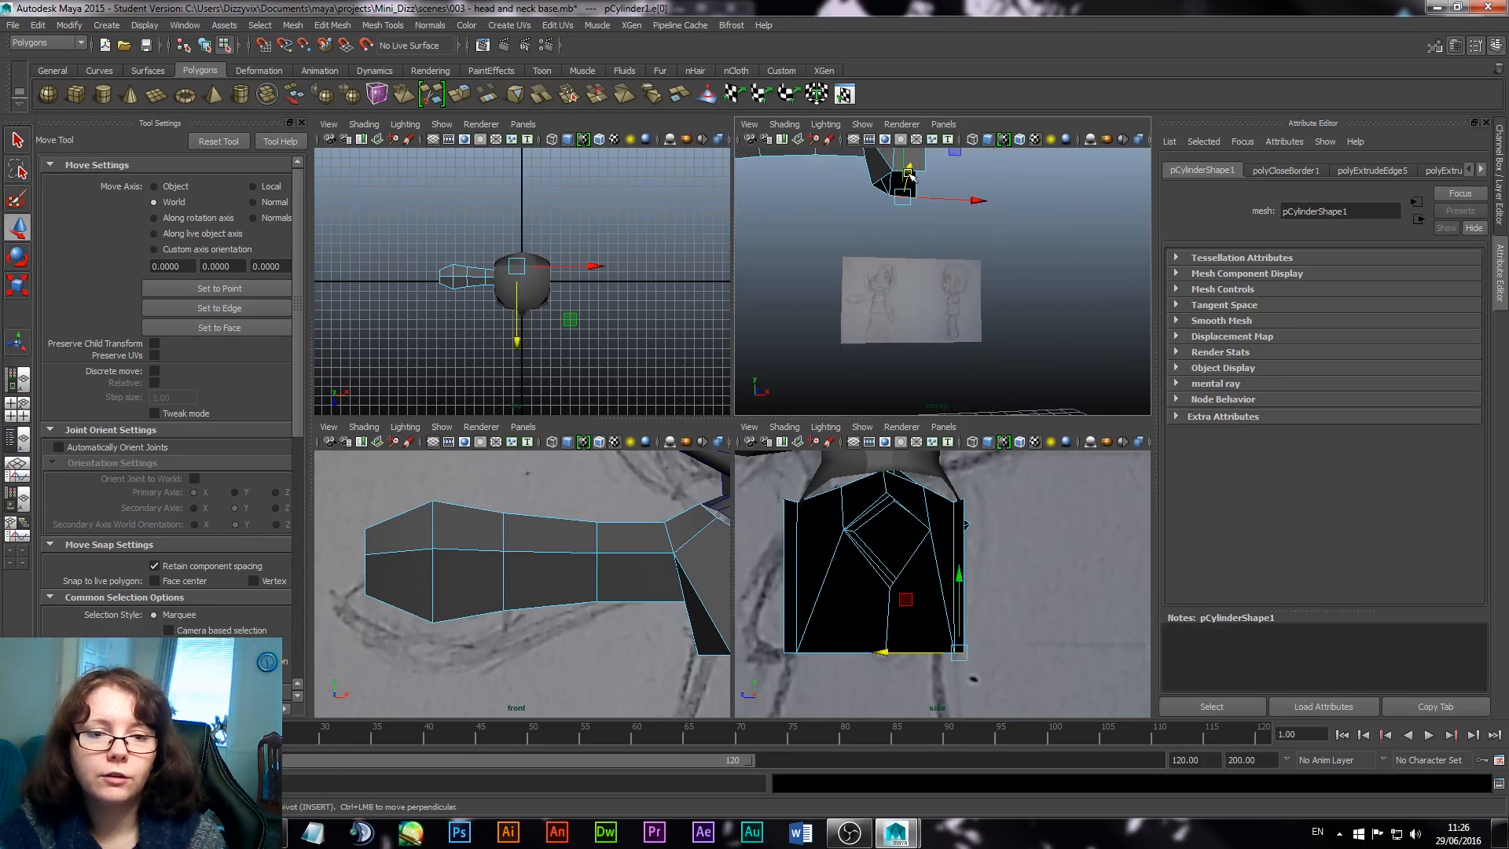
key("q")
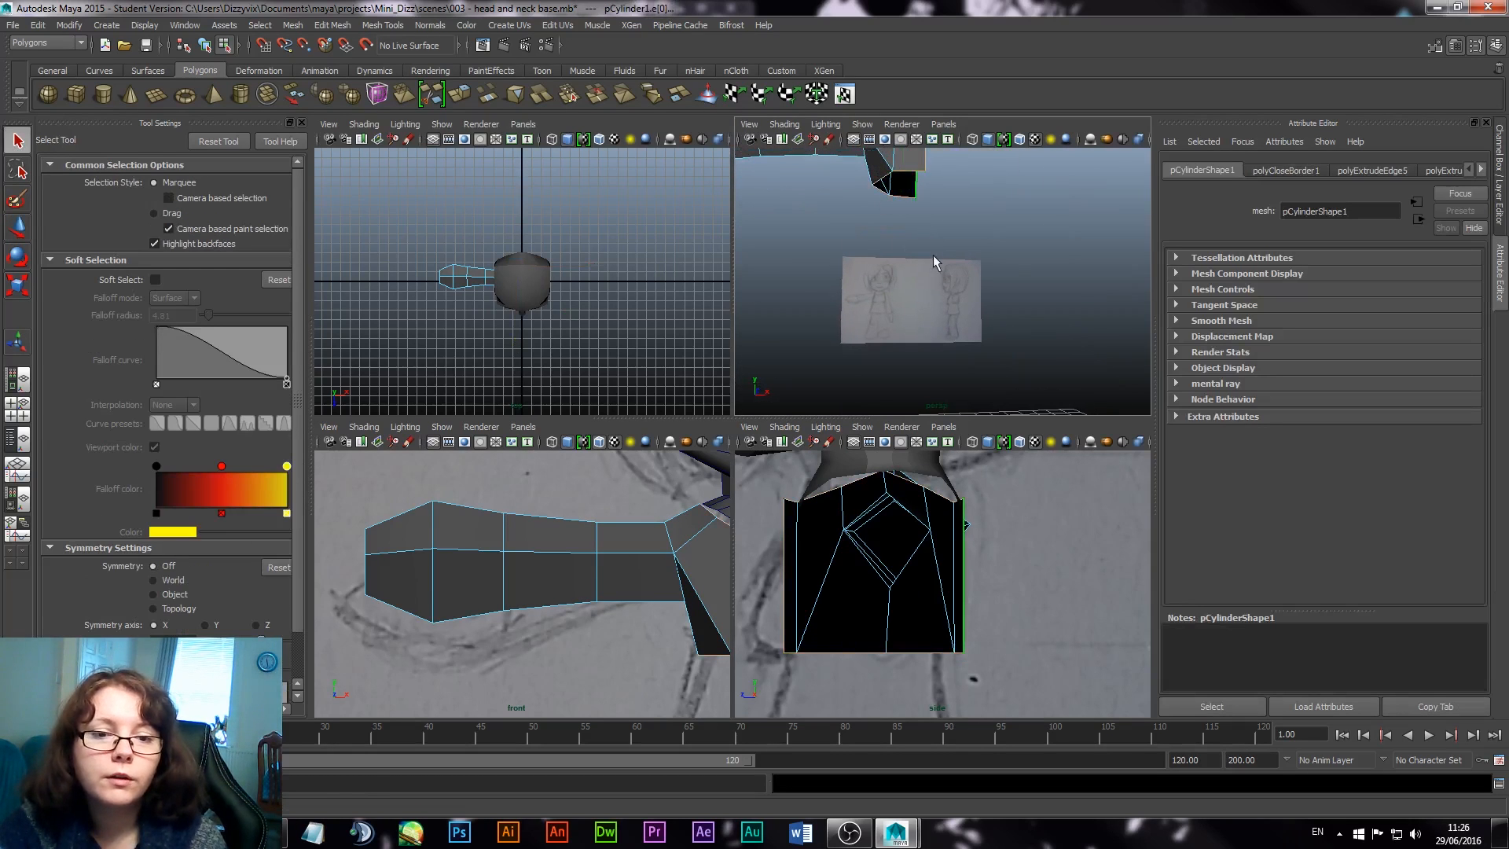
key("space")
left_click_drag(795, 246, 749, 374, "alt")
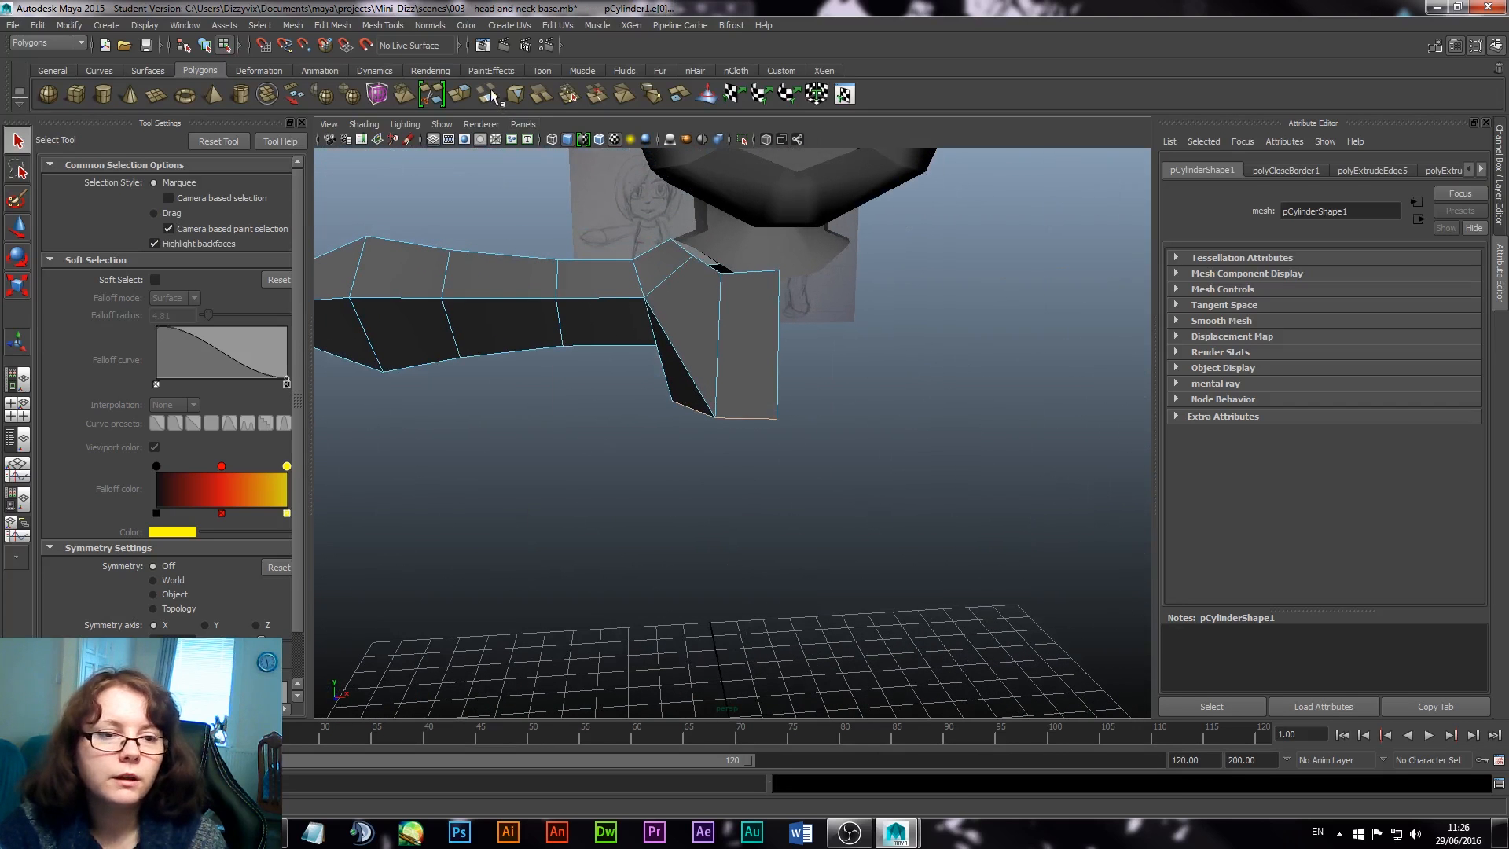
left_click(466, 94)
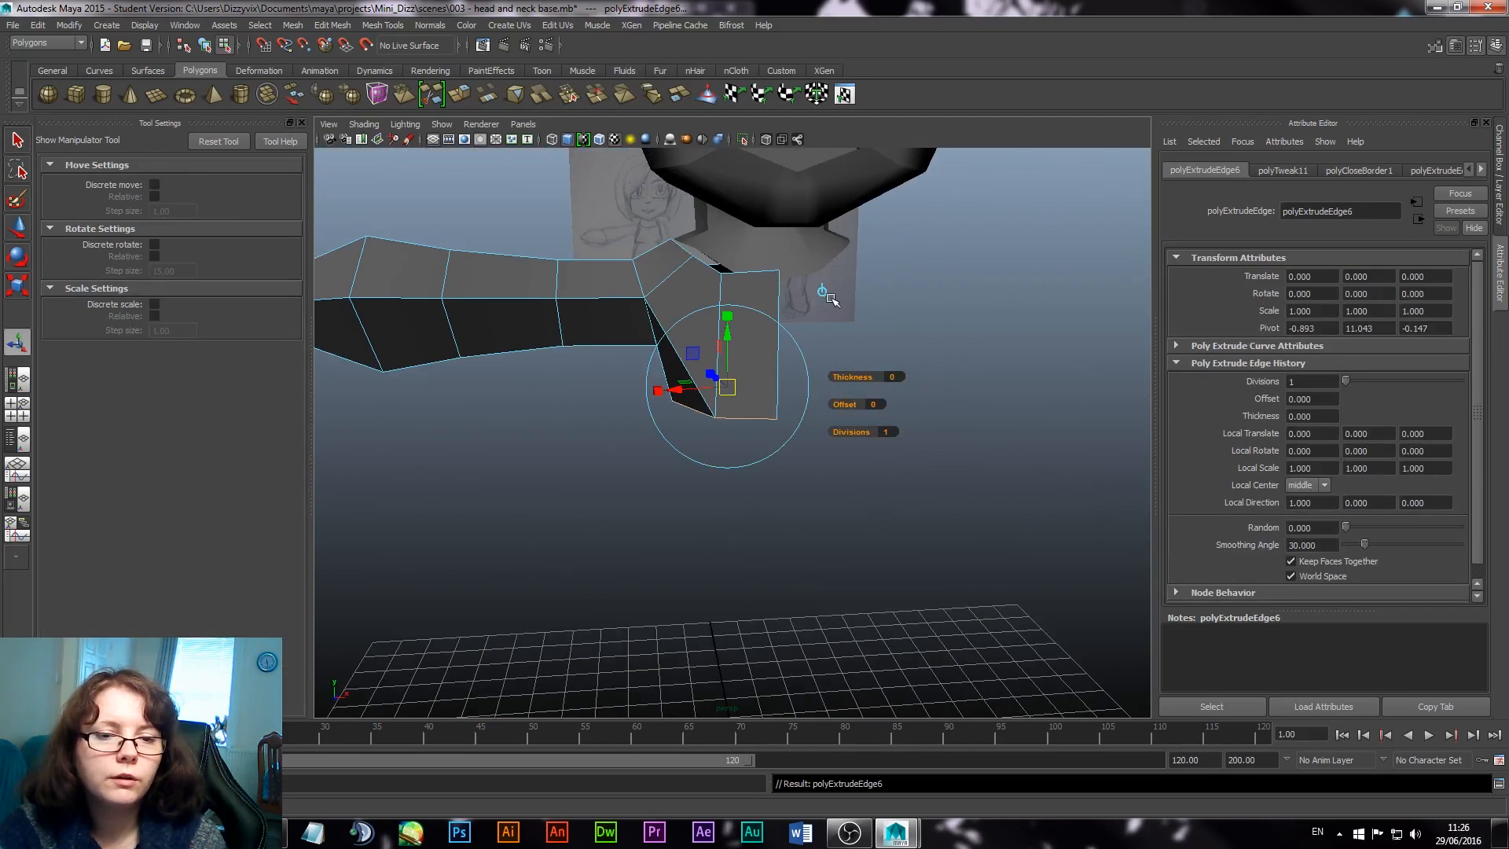
left_click(822, 292)
left_click_drag(717, 356, 721, 433)
key("space")
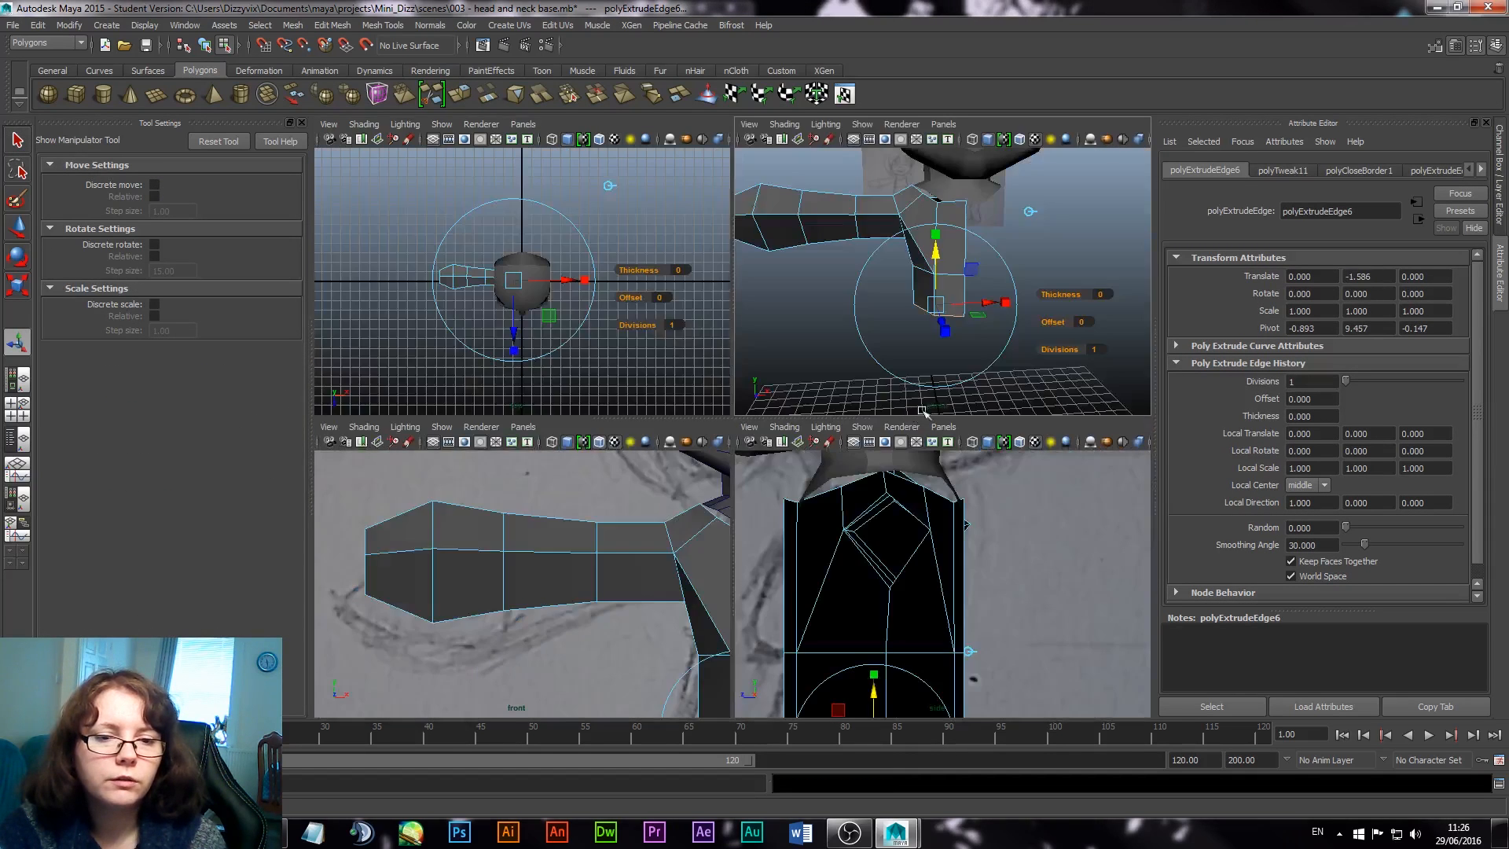
middle_click_drag(675, 664, 463, 527, "alt")
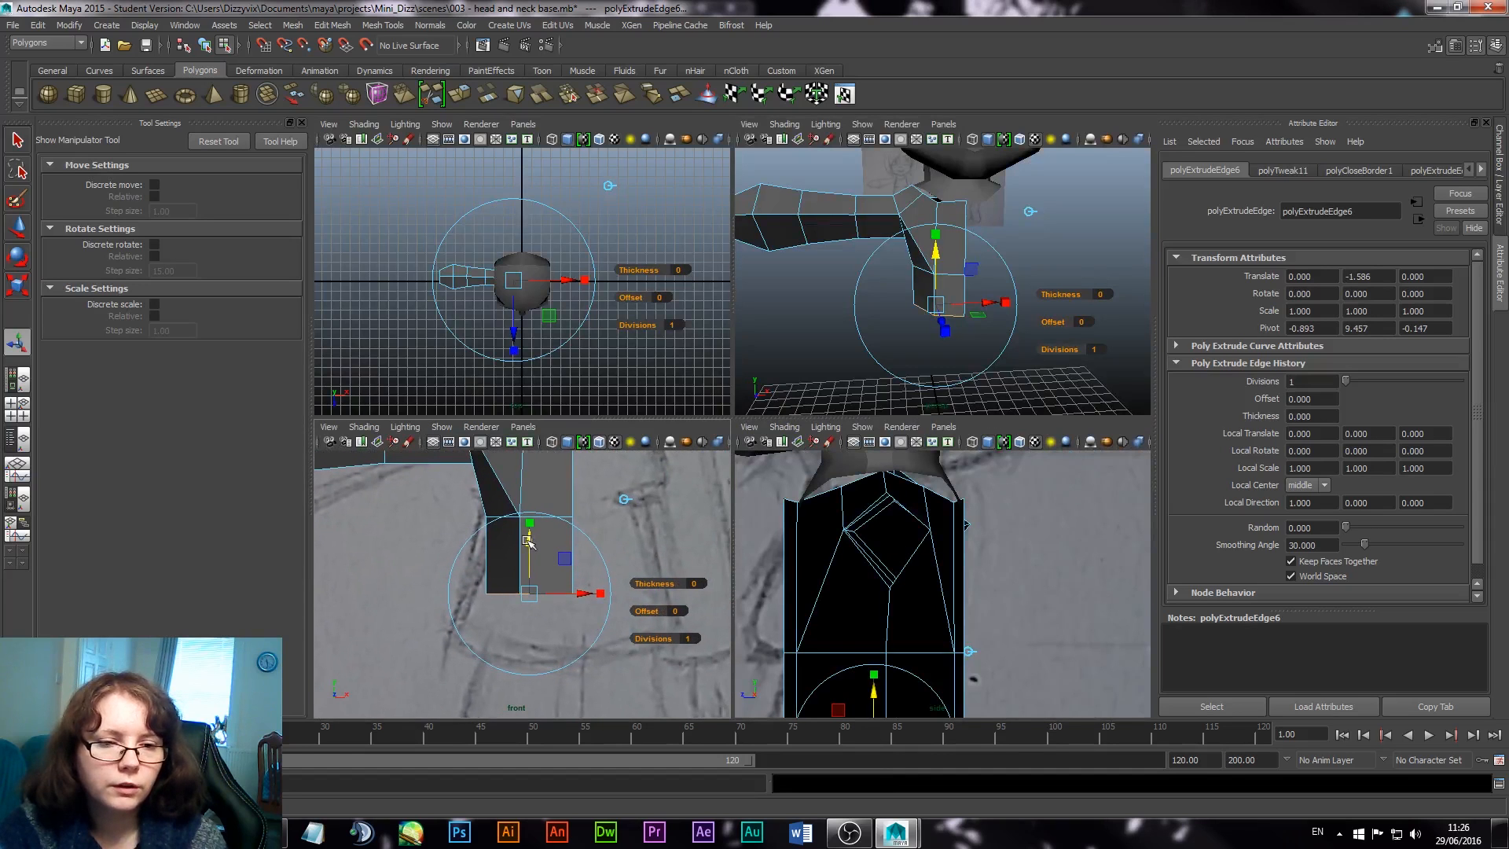
mouse_move(544, 560)
middle_mouse_down()
mouse_move(542, 538)
mouse_move(547, 551)
middle_mouse_up()
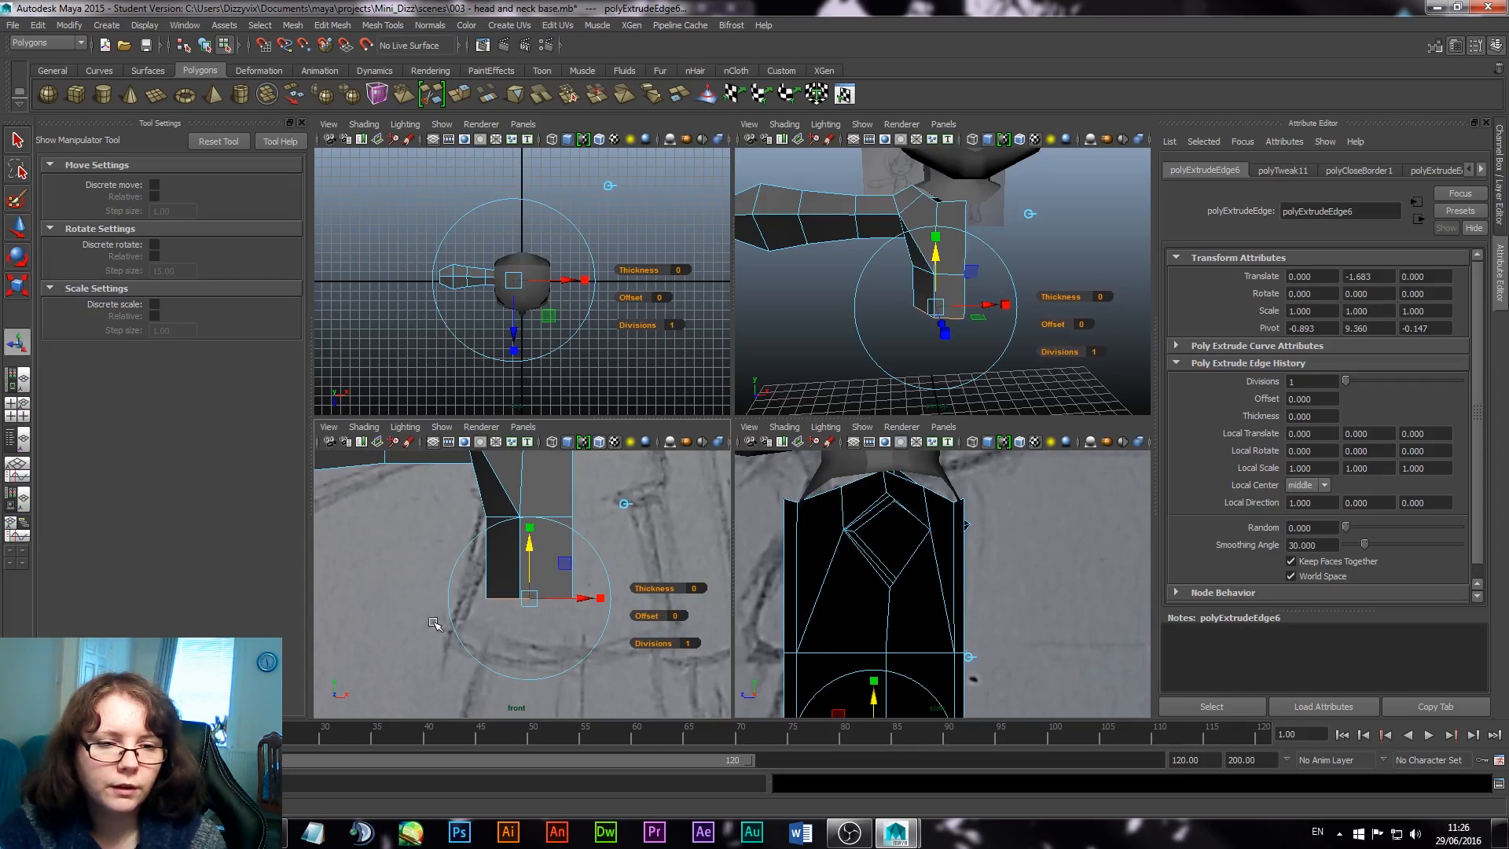
Step: Move the outer side vertex of the torso's new bottom row inward and up to follow the front sketch
mouse_move(435, 623)
middle_mouse_down("alt")
mouse_move(508, 613)
mouse_move(533, 647)
middle_mouse_up("alt")
right_click_drag(608, 568, 548, 593)
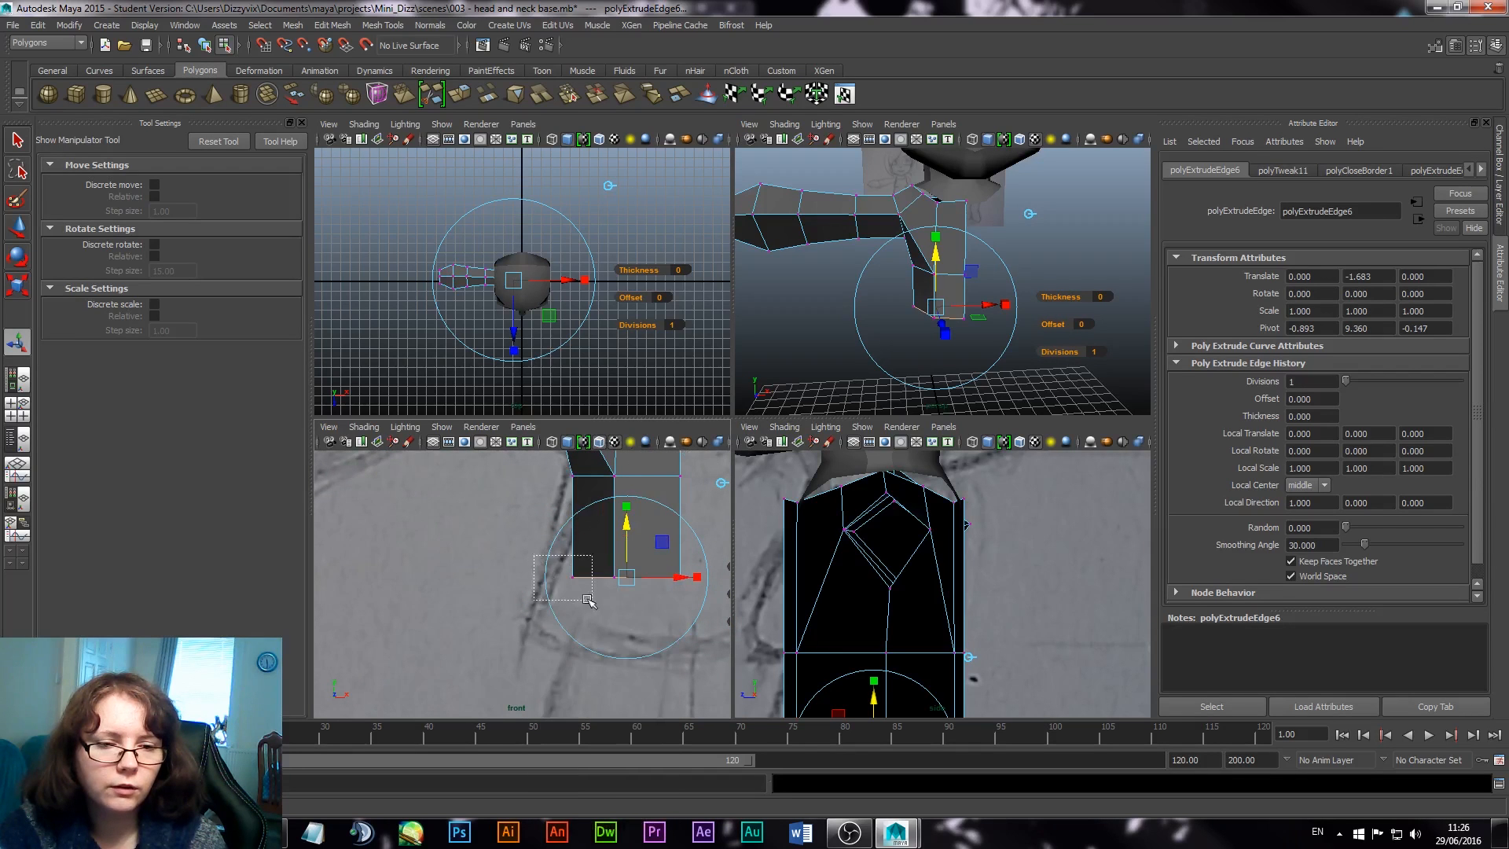
left_click_drag(528, 551, 591, 607)
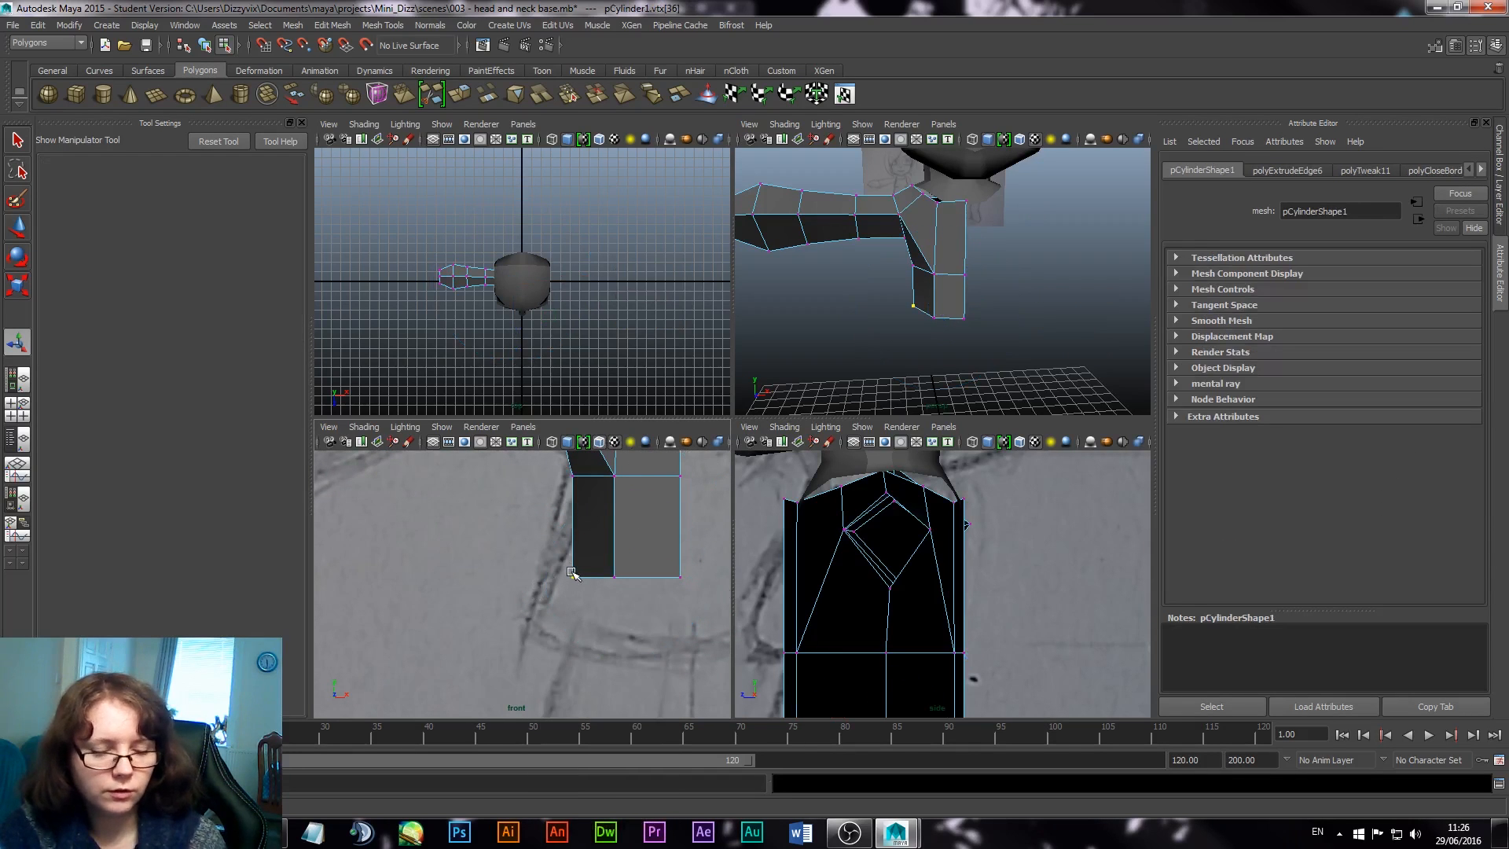
key("b")
key("w")
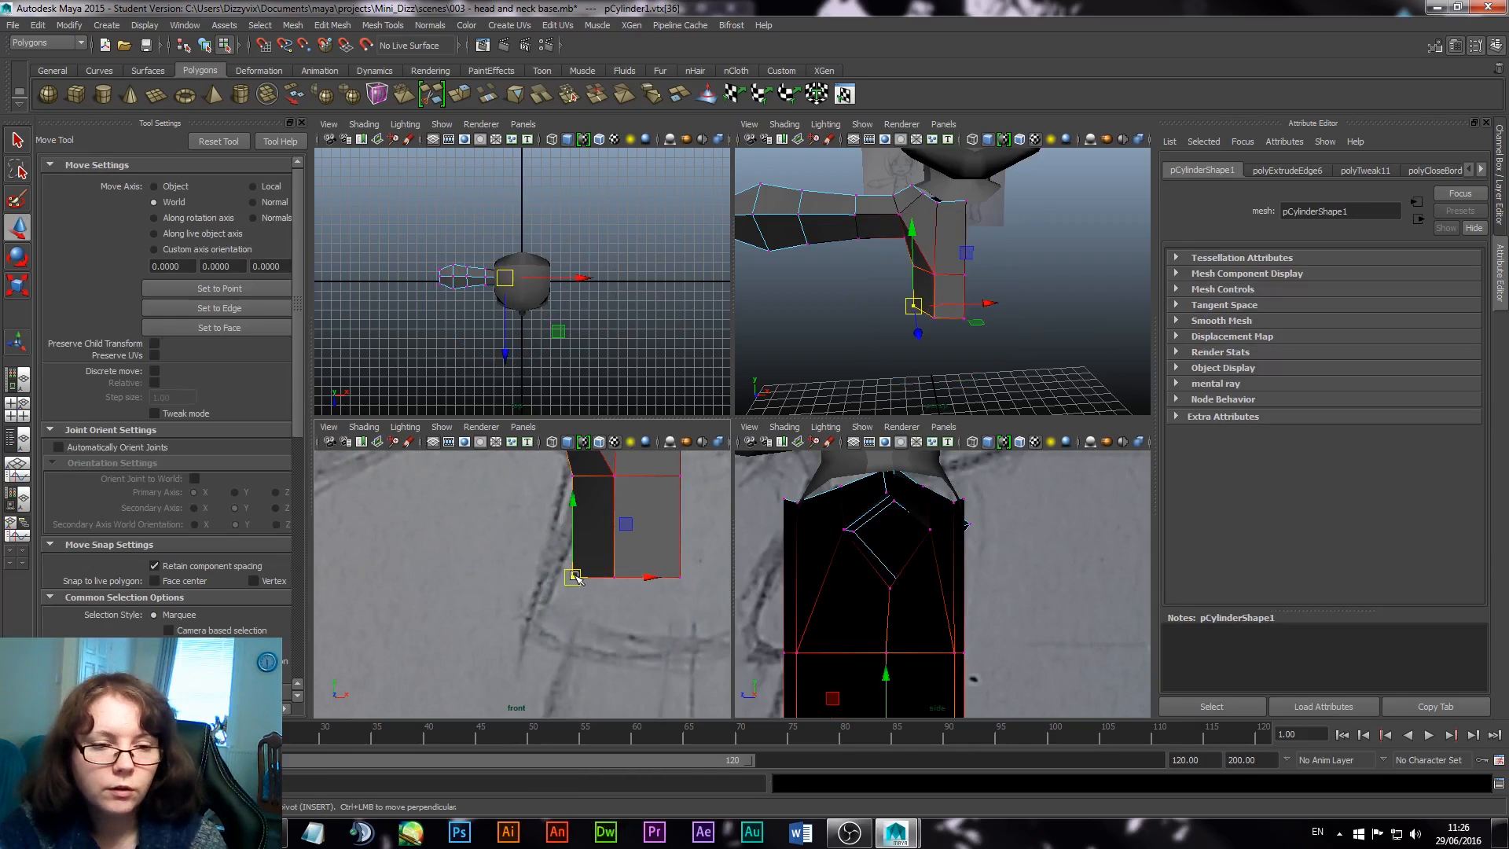
left_click_drag(573, 577, 409, 692)
key("ctrl+z")
key("b")
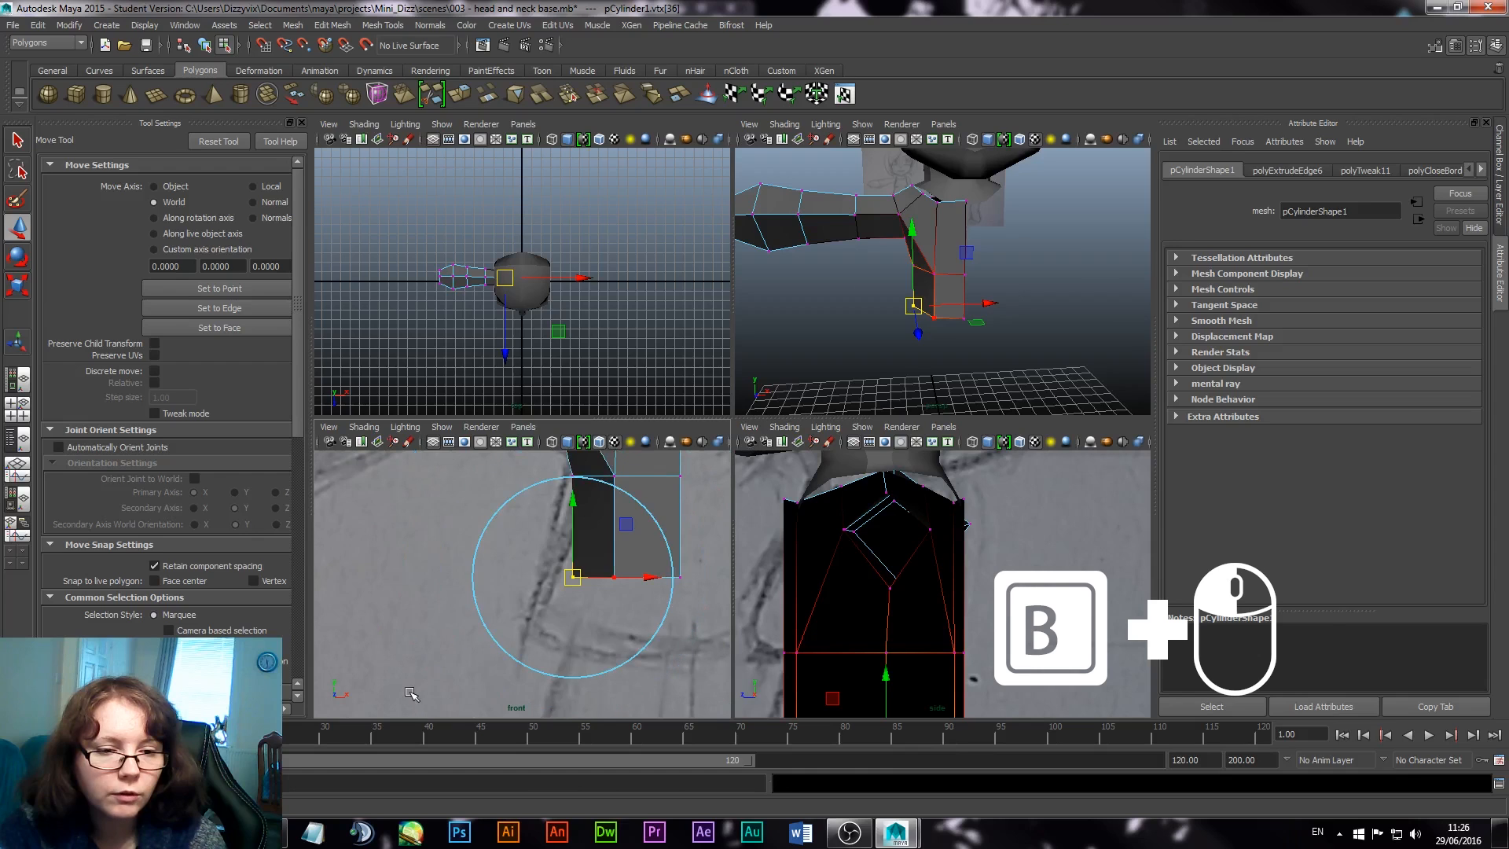
key("b")
left_click_drag(574, 584, 620, 571)
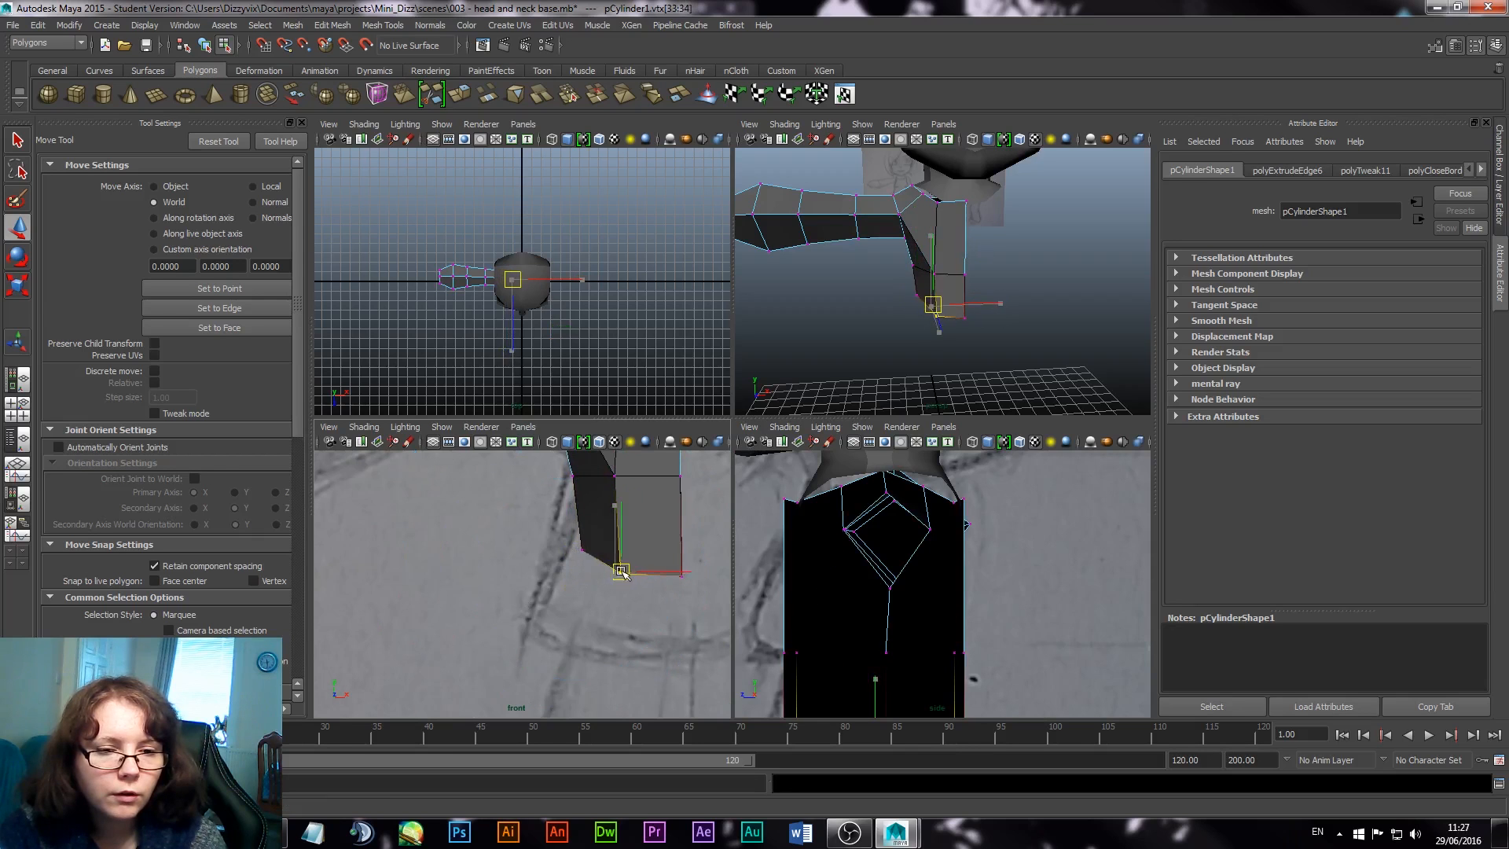
Step: Undo the last soft-selection move and raise the bottom row's neighbouring vertex pair slightly inward without soft selection
key("ctrl+z")
key("b")
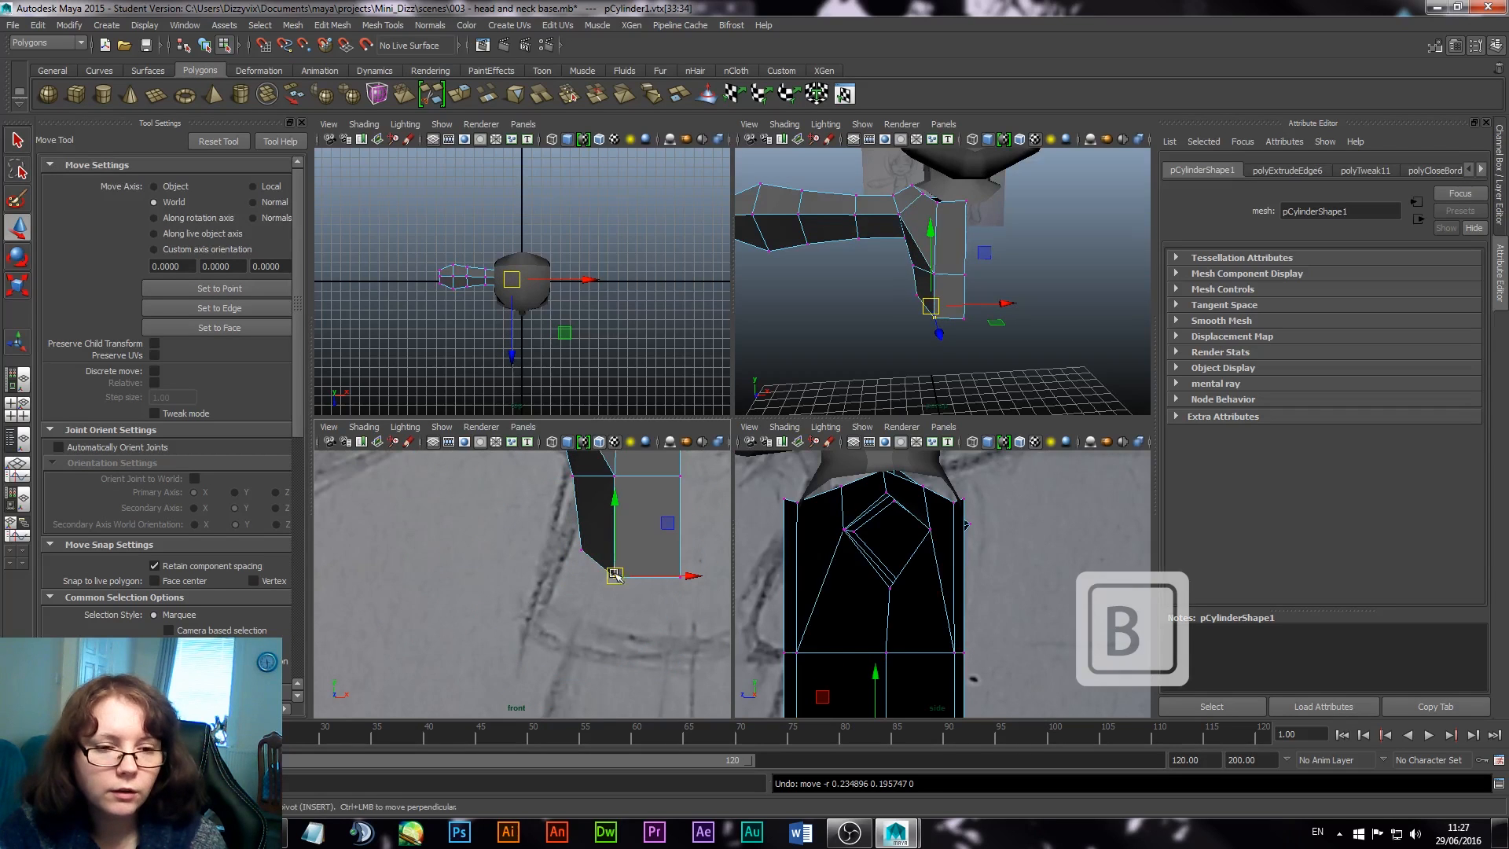
left_click_drag(616, 576, 625, 562)
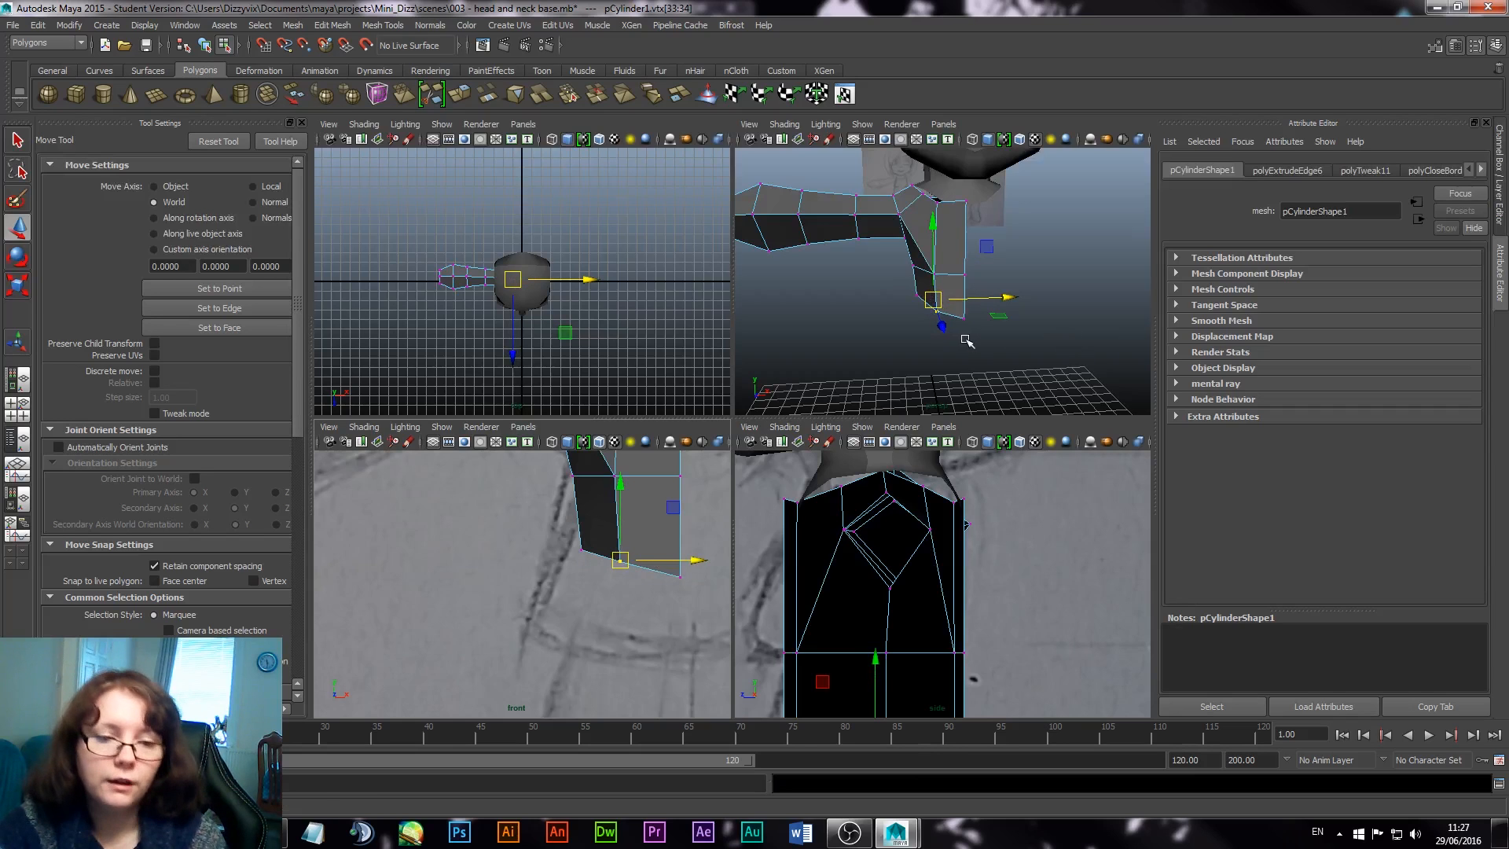
Step: Move the vertices of the row above the torso's bottom inward along X to match the front sketch, and clear the selection
mouse_move(903, 309)
left_mouse_down("alt")
mouse_move(752, 368)
mouse_move(900, 308)
left_mouse_up("alt")
left_click_drag(967, 270, 1073, 267, "alt")
middle_click_drag(707, 621, 635, 592, "alt")
right_click_drag(636, 593, 572, 568, "alt")
middle_click_drag(572, 554, 570, 663, "alt")
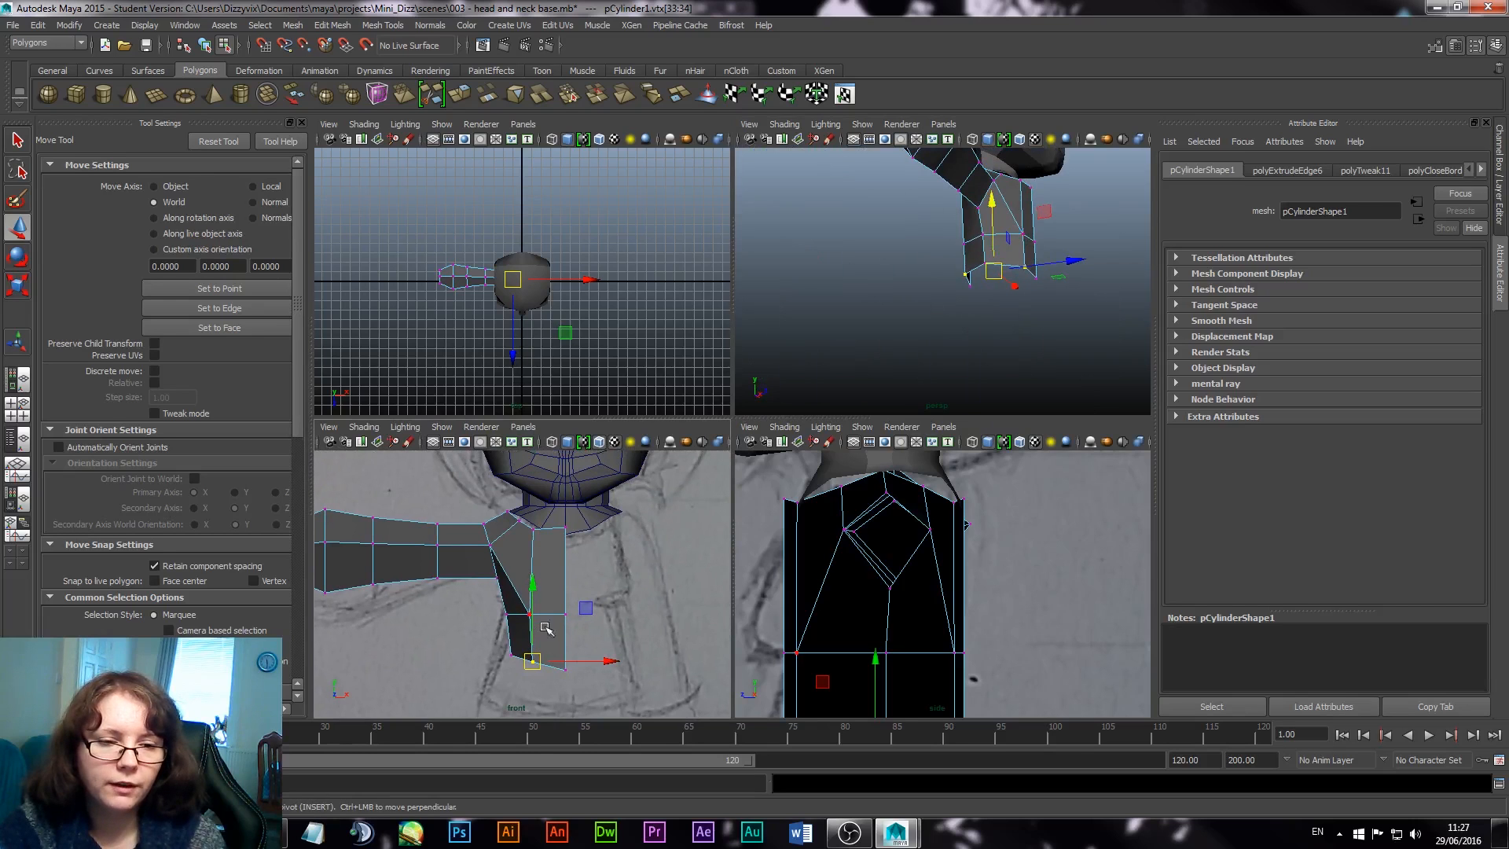
left_click(507, 612)
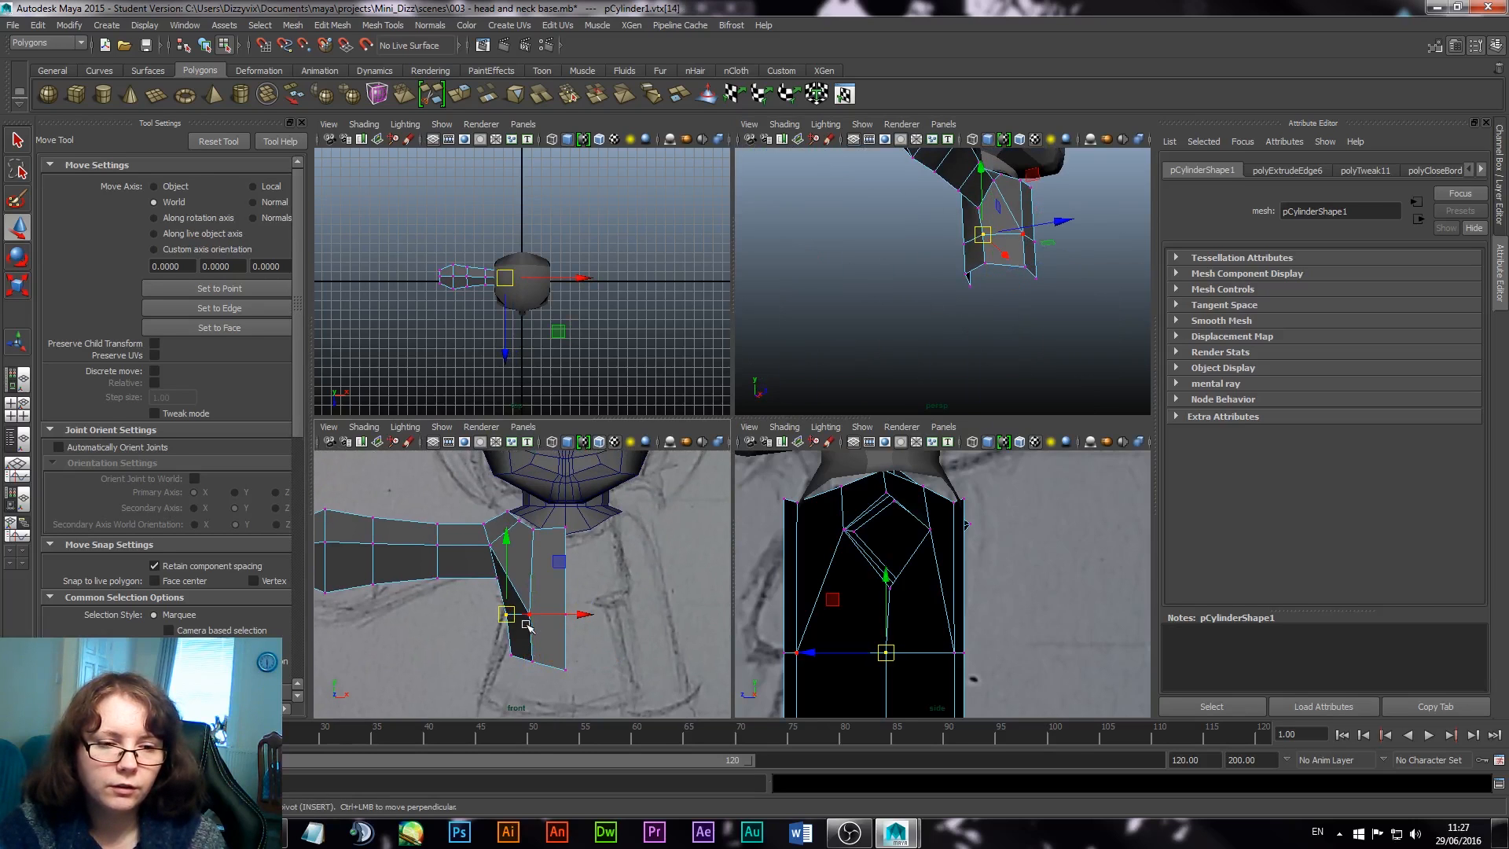
mouse_move(588, 618)
left_mouse_down()
mouse_move(601, 613)
mouse_move(523, 626)
mouse_move(615, 616)
left_mouse_up()
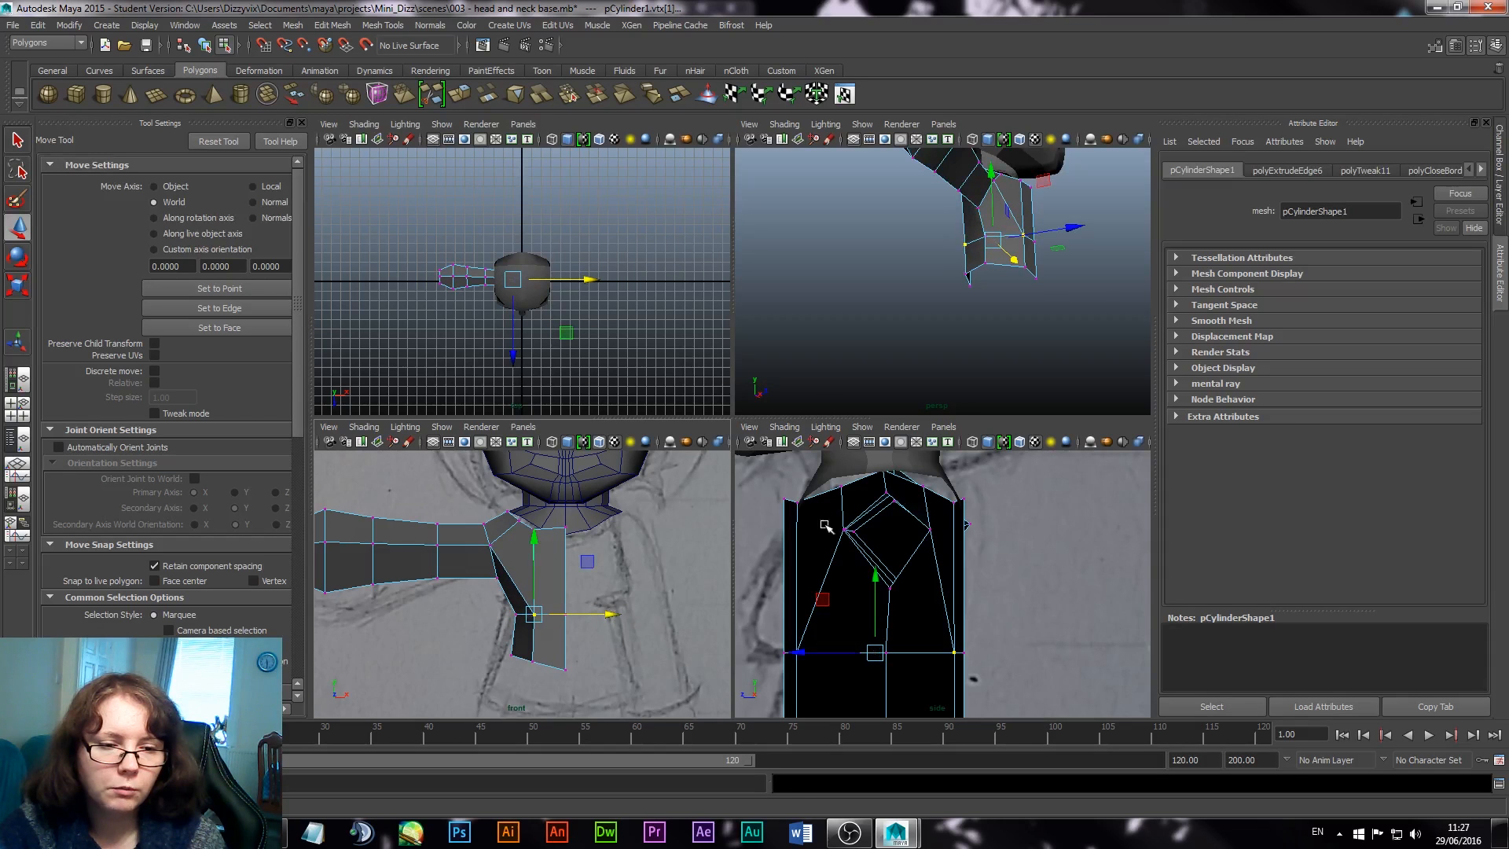
left_click(1045, 303)
Step: Extrude the torso's lower border edges downward in world space to a Translate Y of -1.234
left_click_drag(1045, 303, 894, 328, "alt")
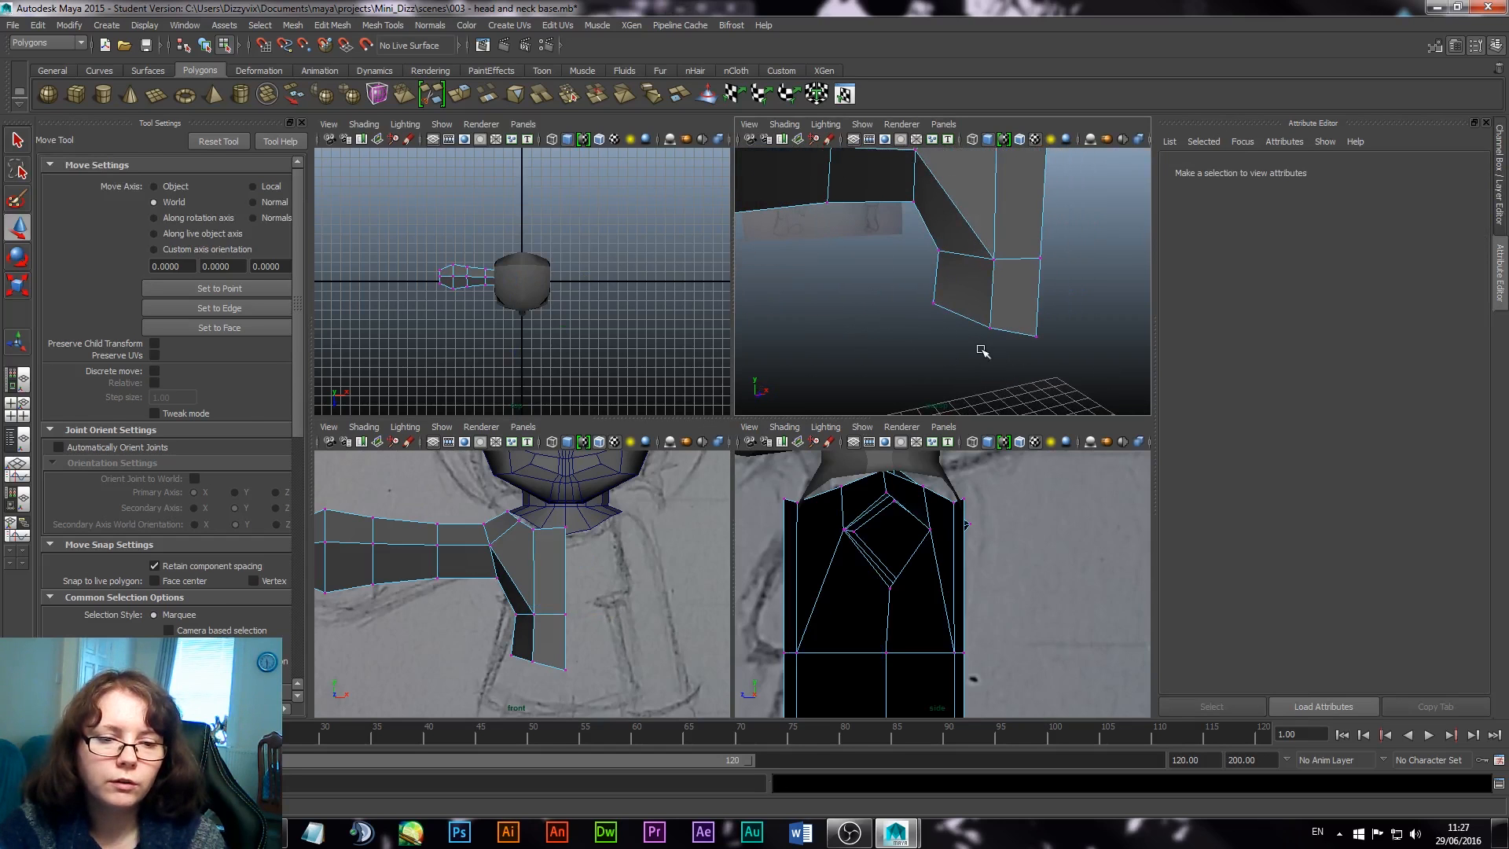
left_click_drag(980, 350, 951, 271, "alt")
right_click_drag(947, 279, 951, 267)
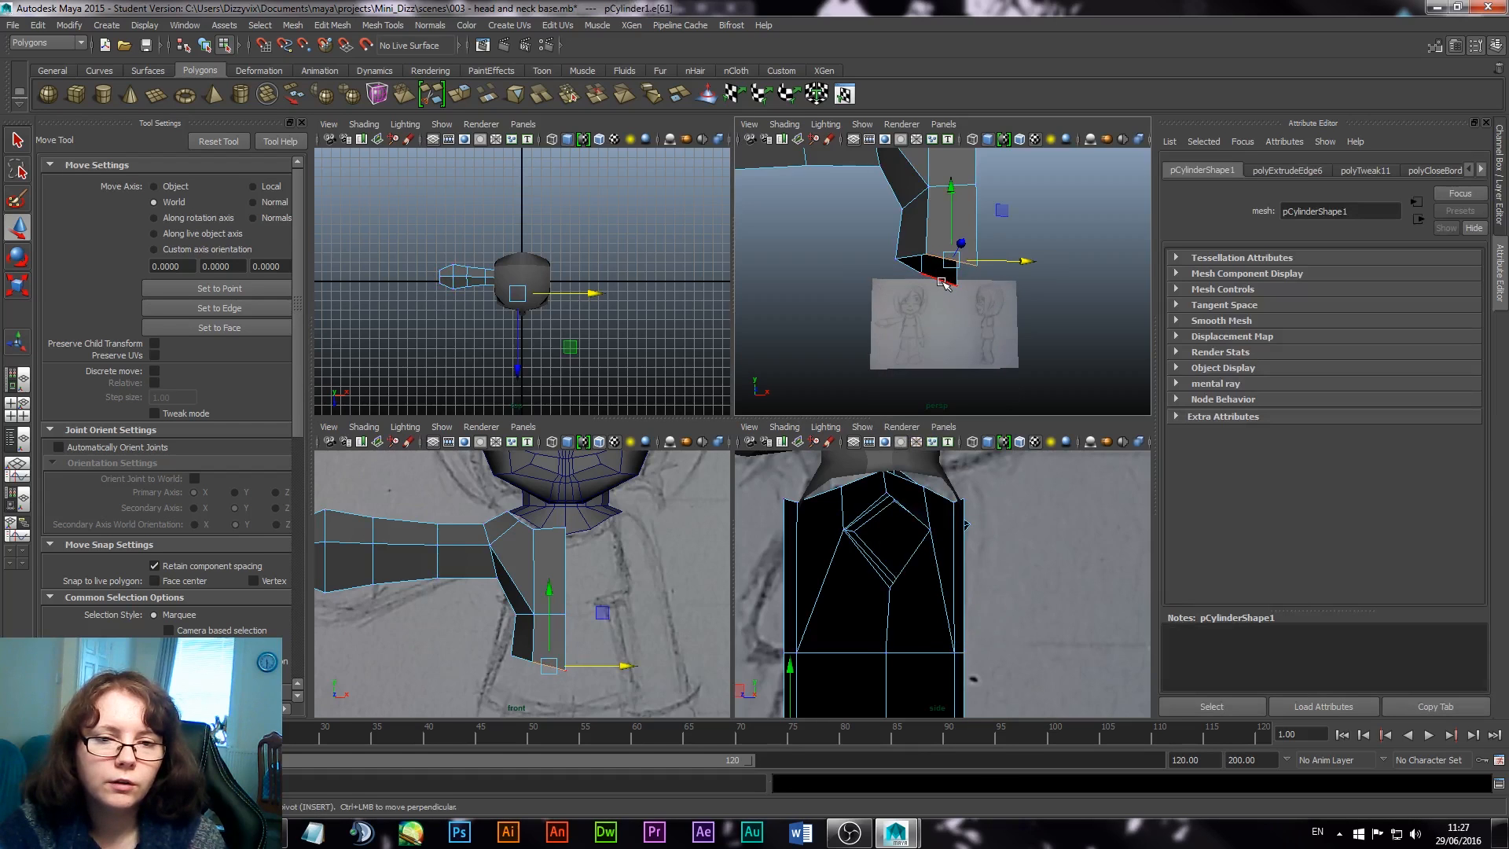
left_click(947, 280)
left_click_drag(982, 364, 990, 327, "alt")
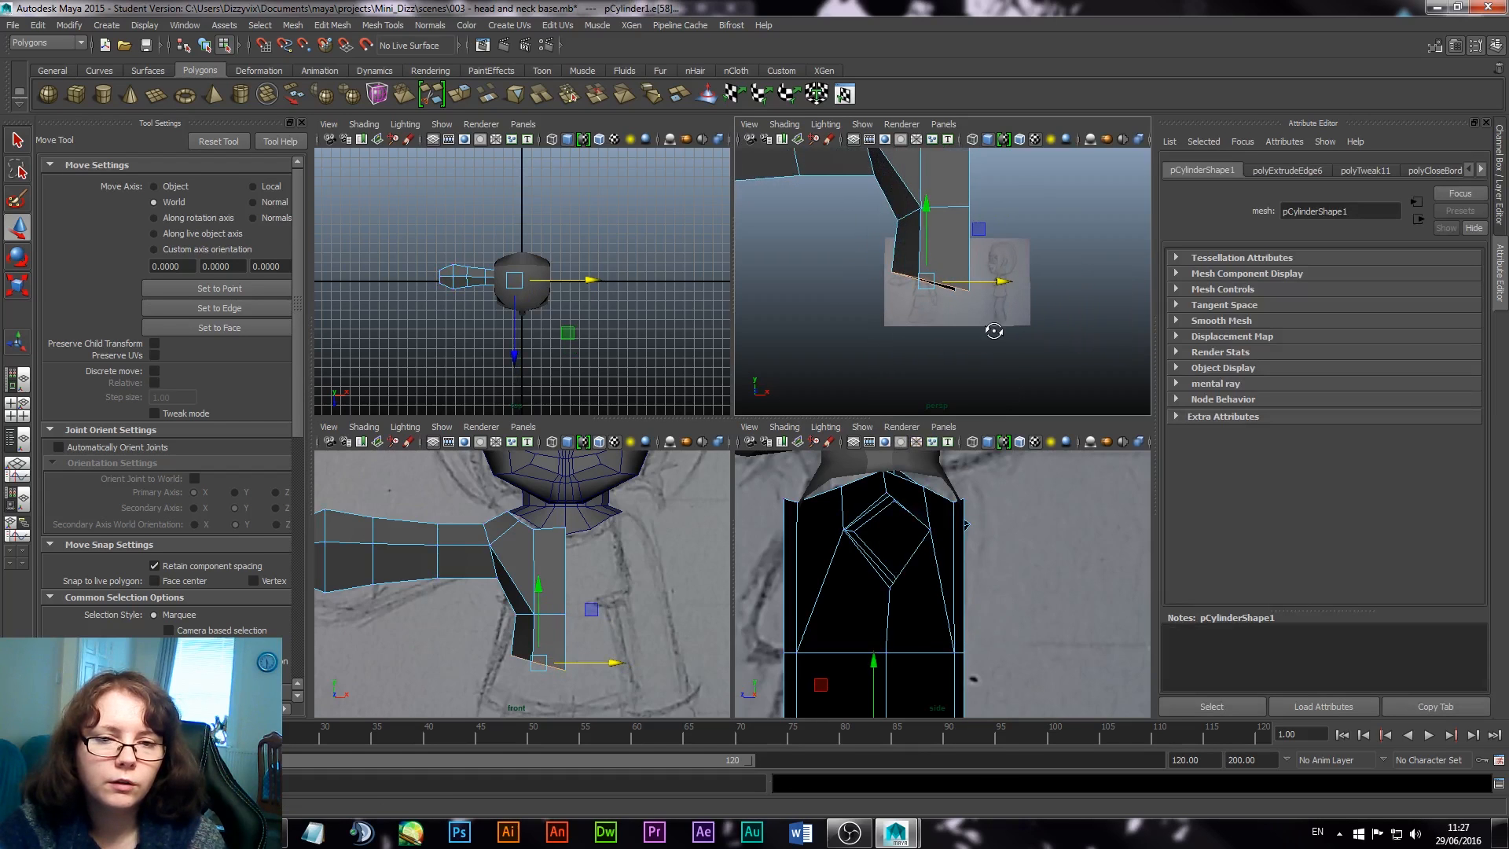
left_click(462, 95)
left_click(1032, 191)
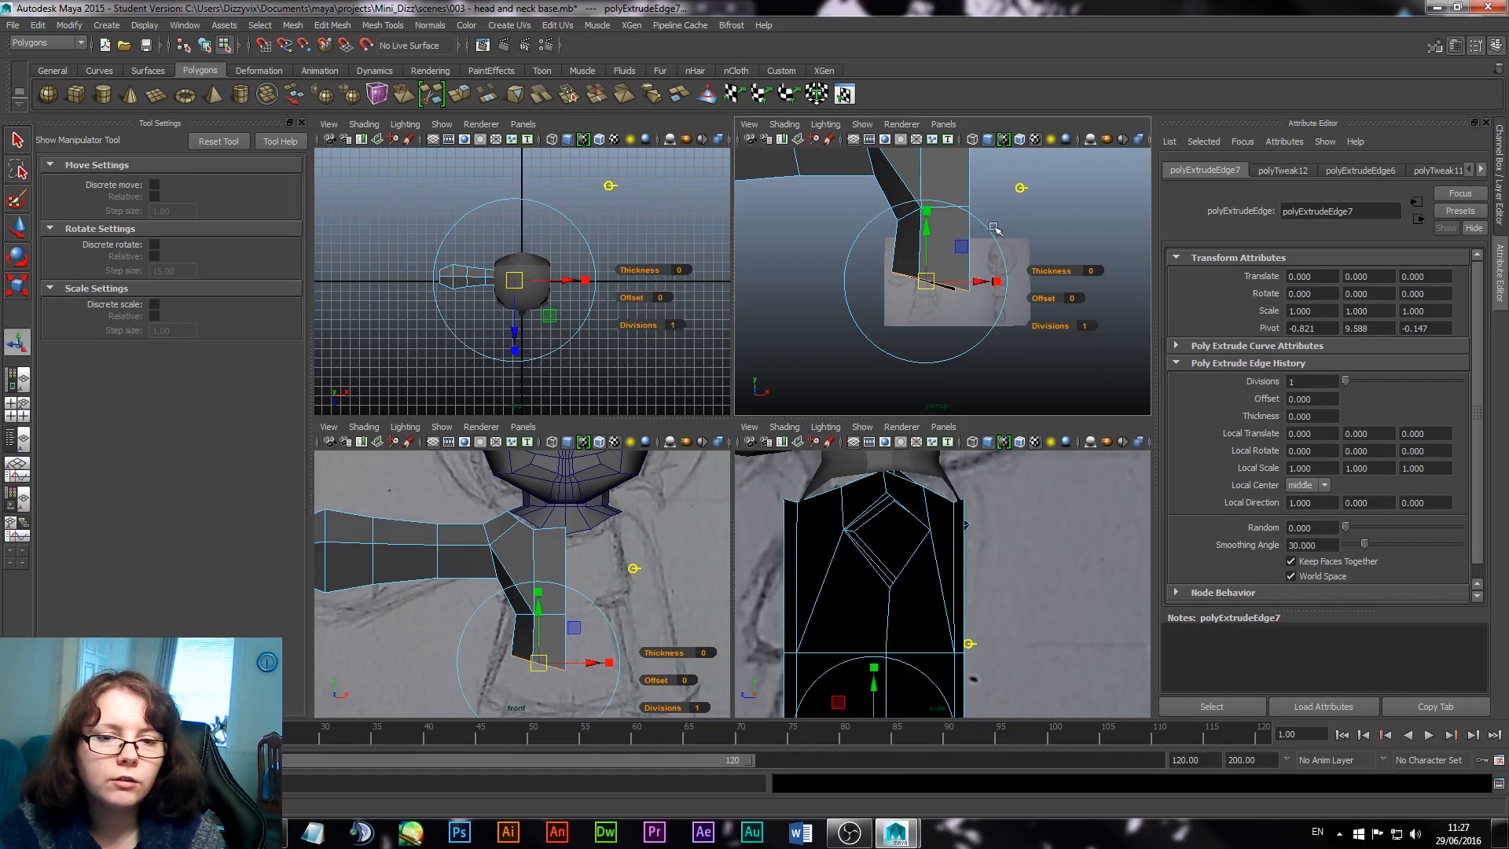
left_click_drag(927, 235, 928, 284)
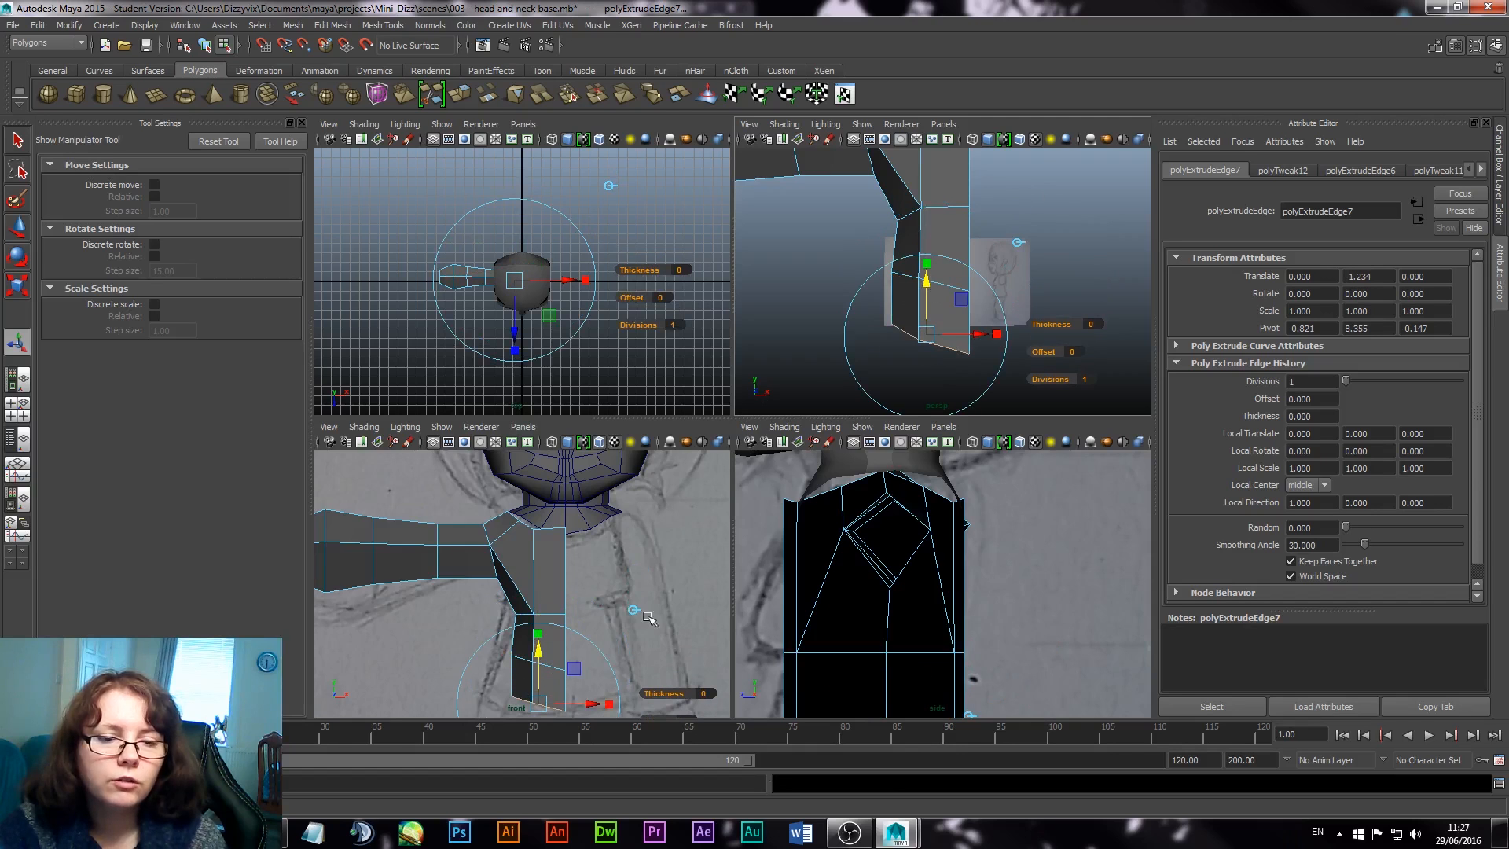
middle_click_drag(626, 606, 637, 476, "alt")
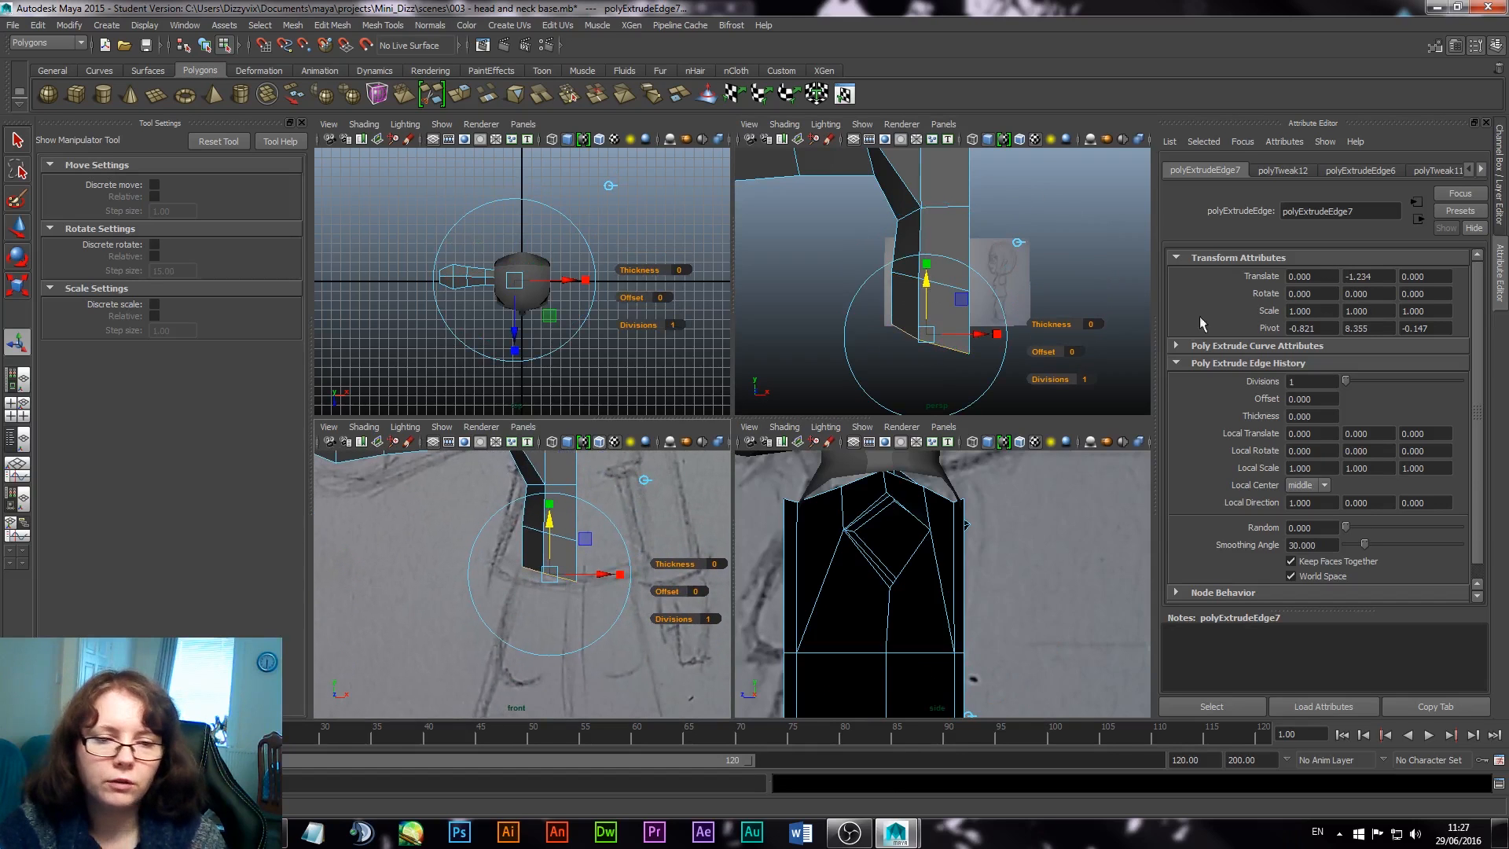
Step: Move the outer side vertex of the torso's lowest row outward to flare the hem toward the front sketch
right_click_drag(910, 226, 855, 206)
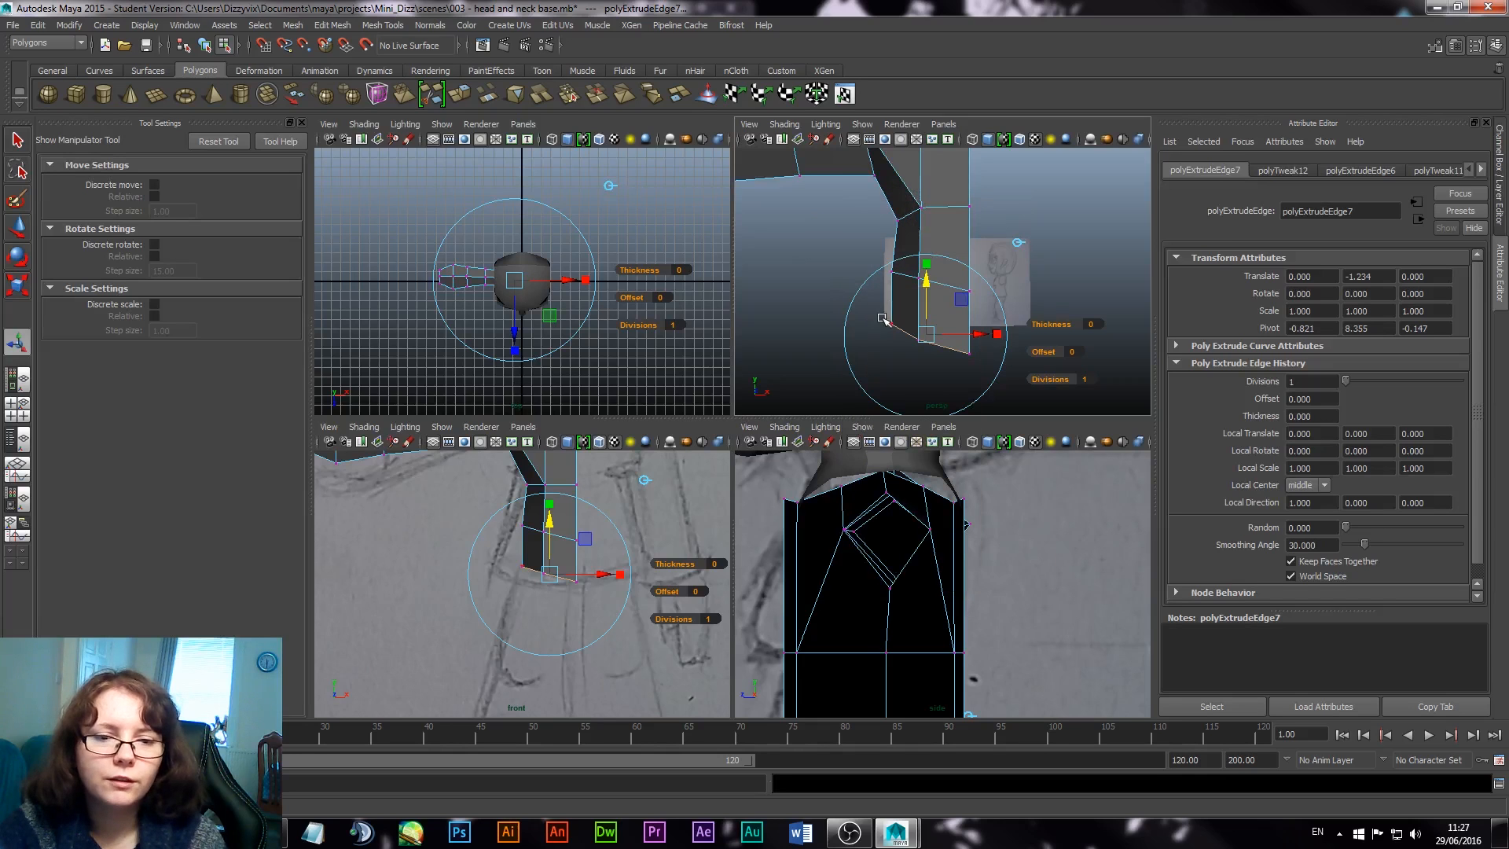
left_click_drag(865, 310, 905, 367)
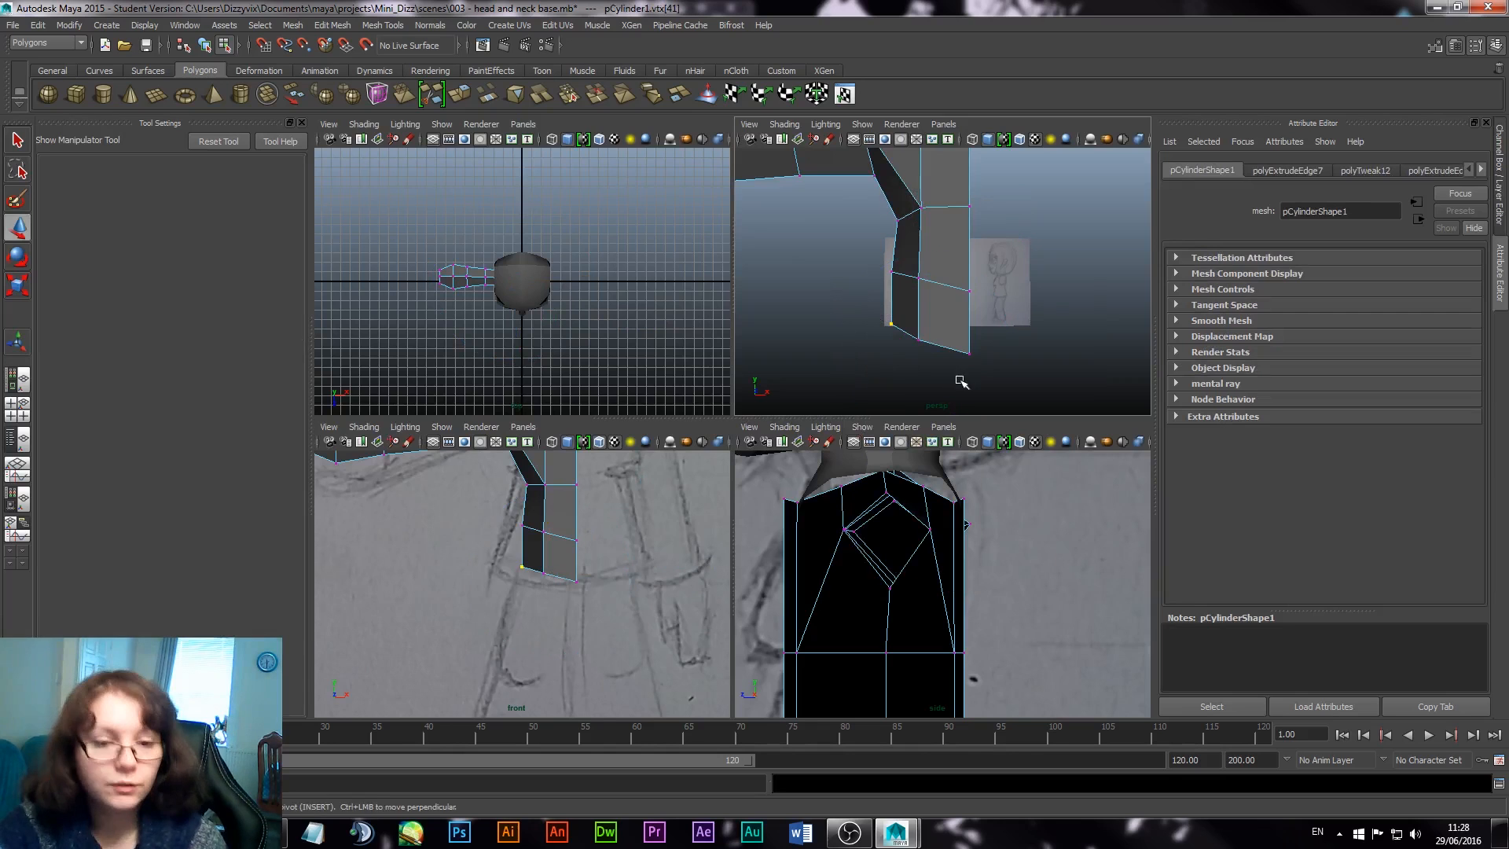
key("w")
left_click_drag(888, 327, 878, 327)
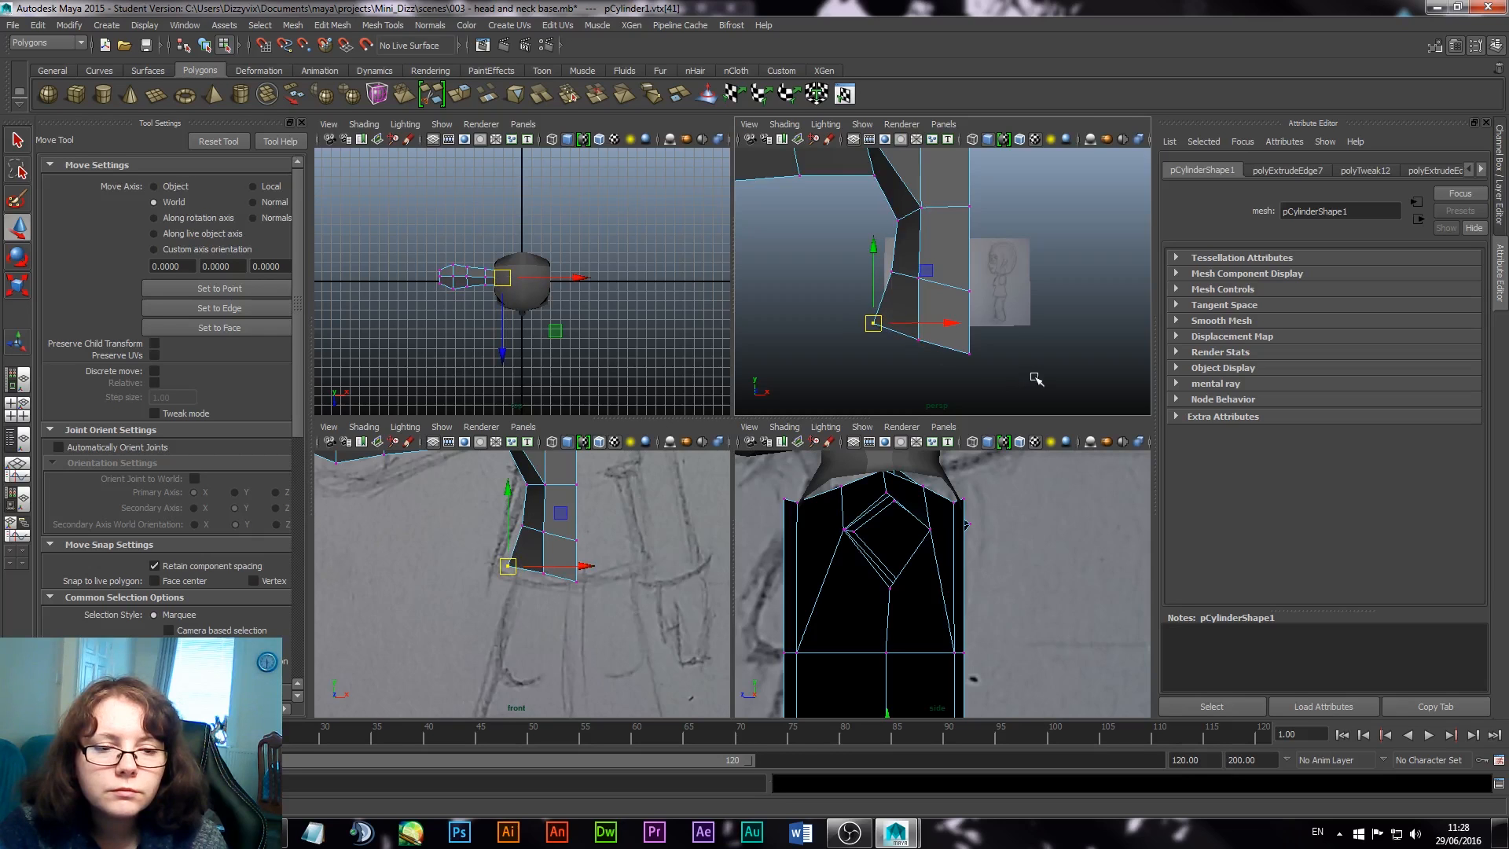
Step: Select the two back vertices of the torso's lowest row and move them backward along Z to flare the hem
left_click_drag(899, 363, 1074, 356, "alt")
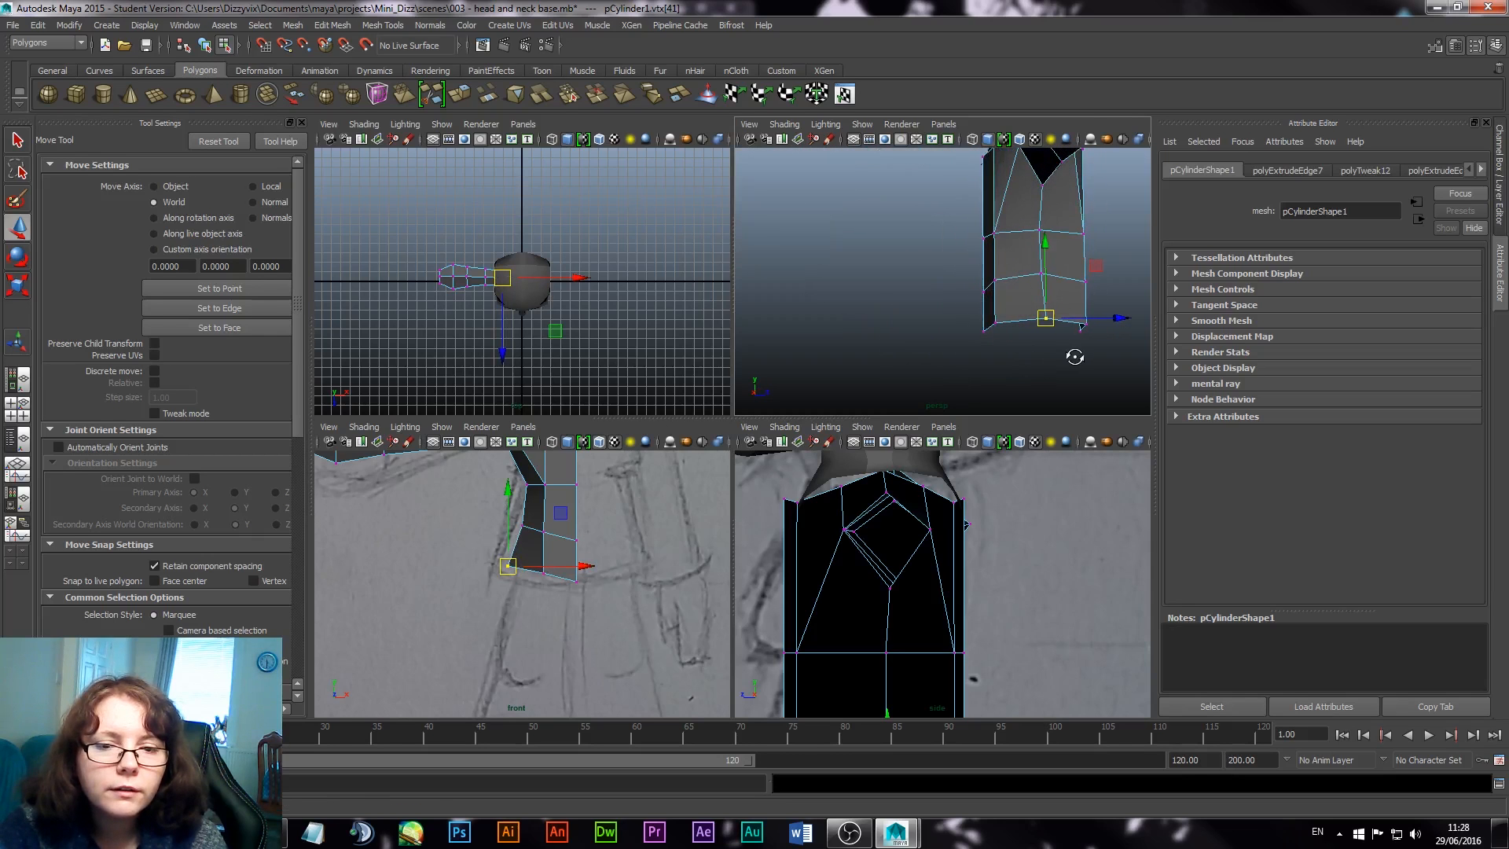
left_click(980, 322)
left_click(1053, 328, "shift")
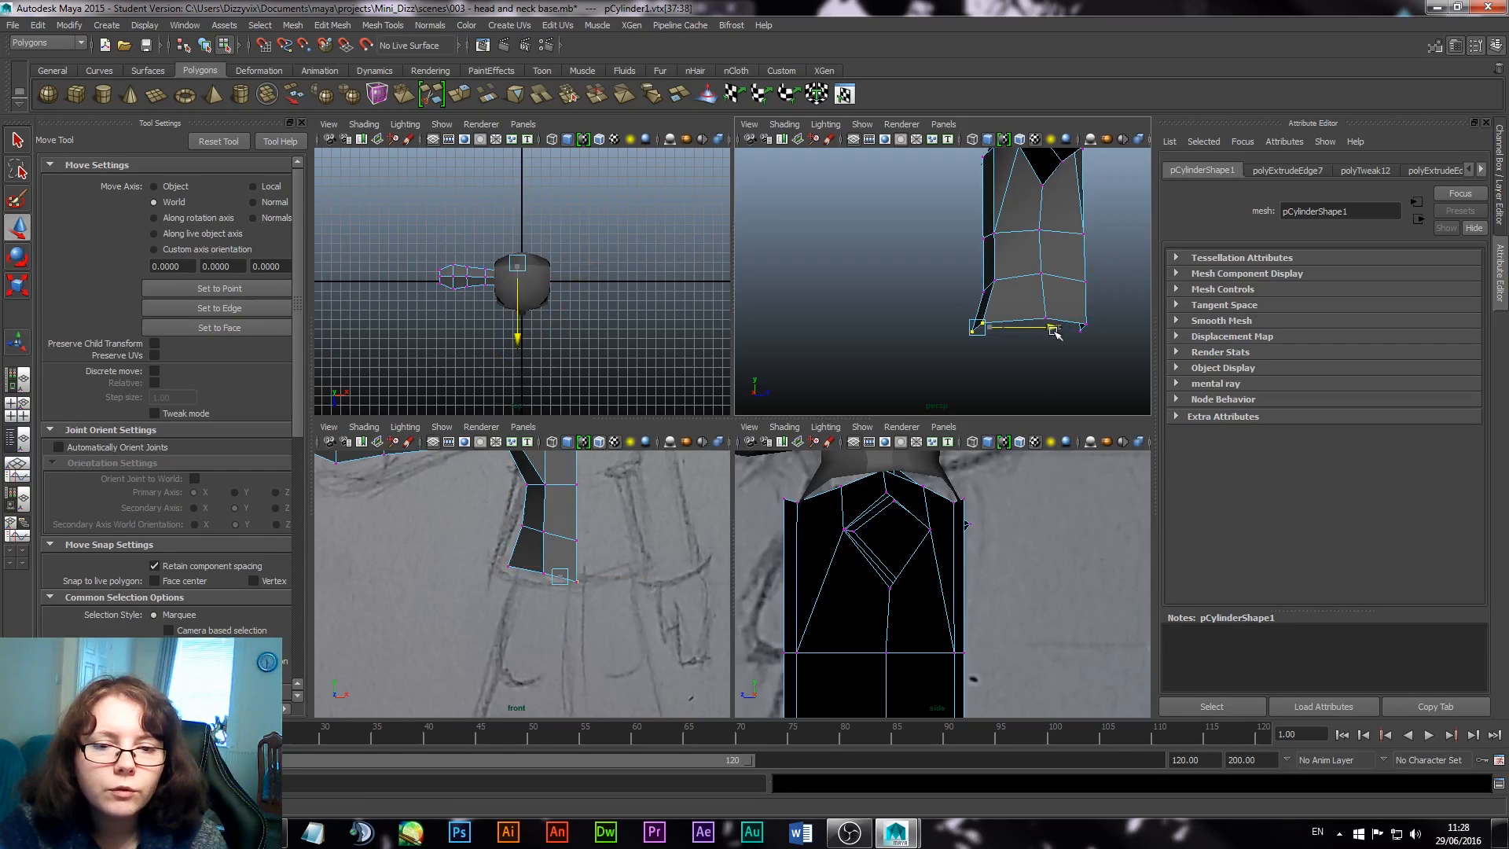
left_click_drag(1055, 333, 903, 370)
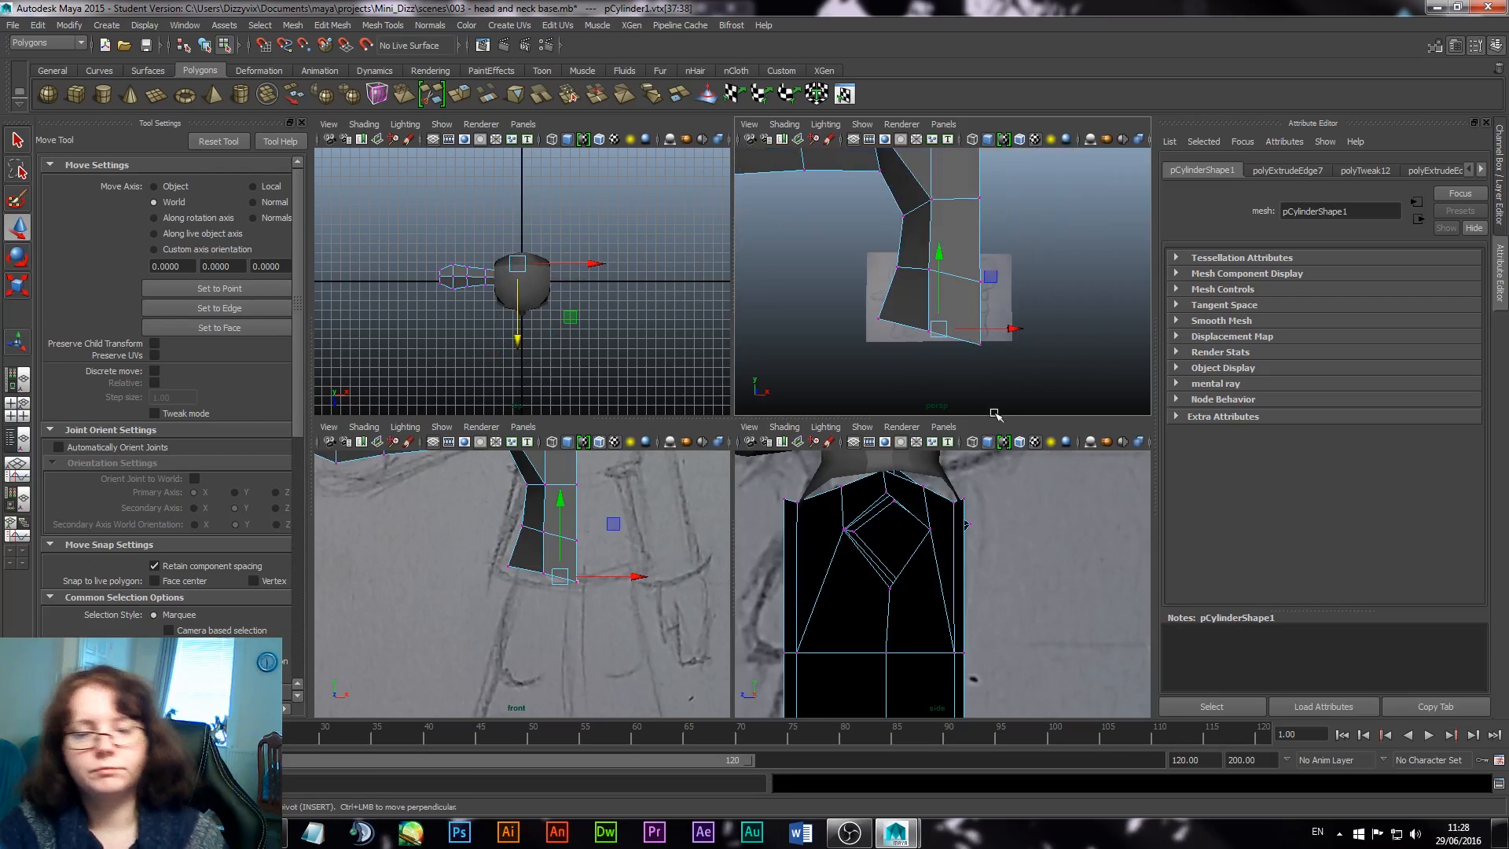
scroll(907, 588, "down", 3)
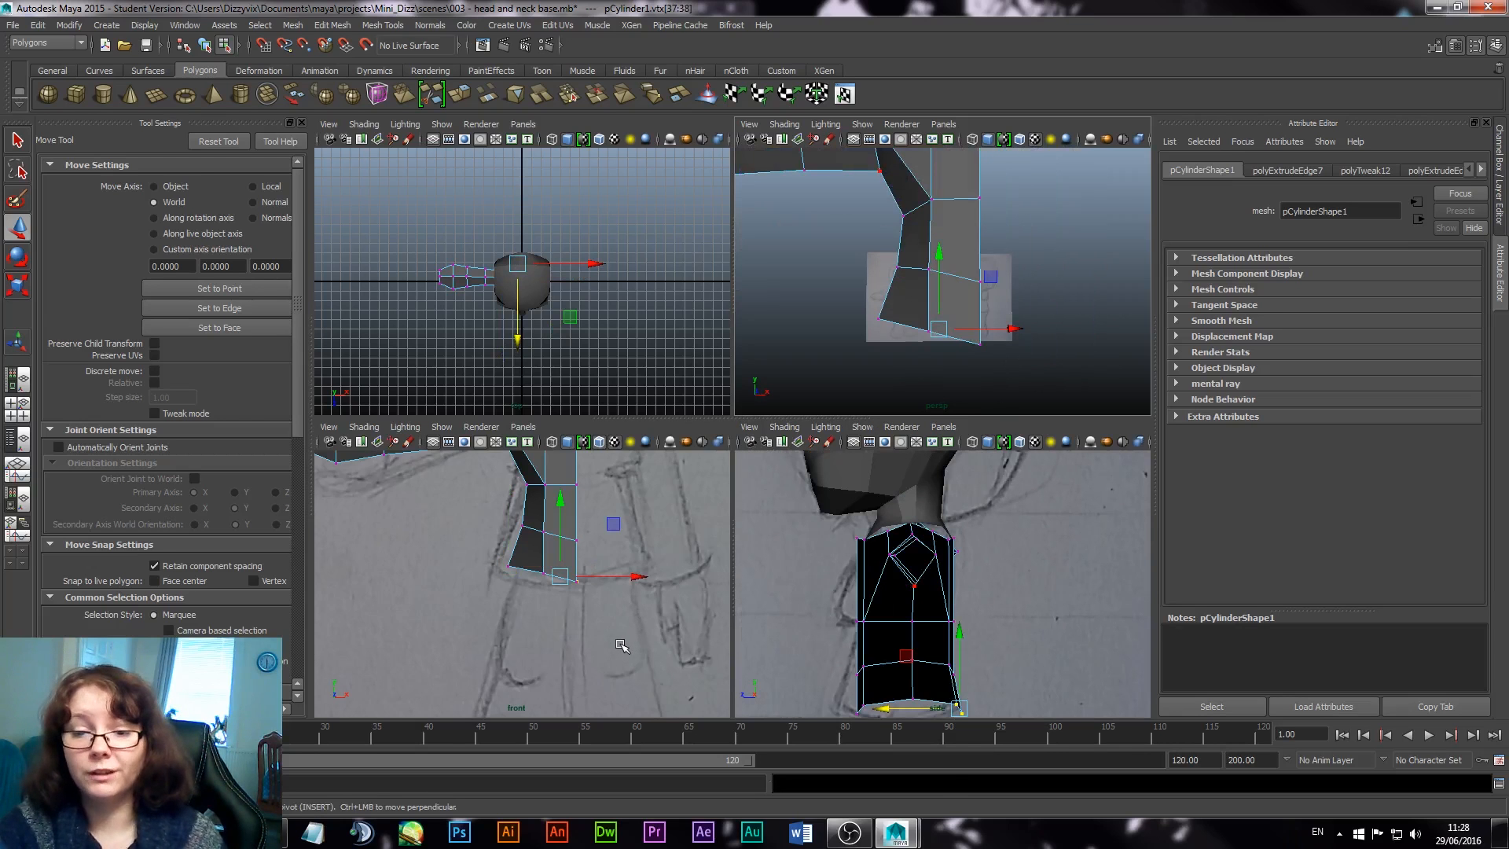
left_click_drag(852, 388, 842, 350, "alt")
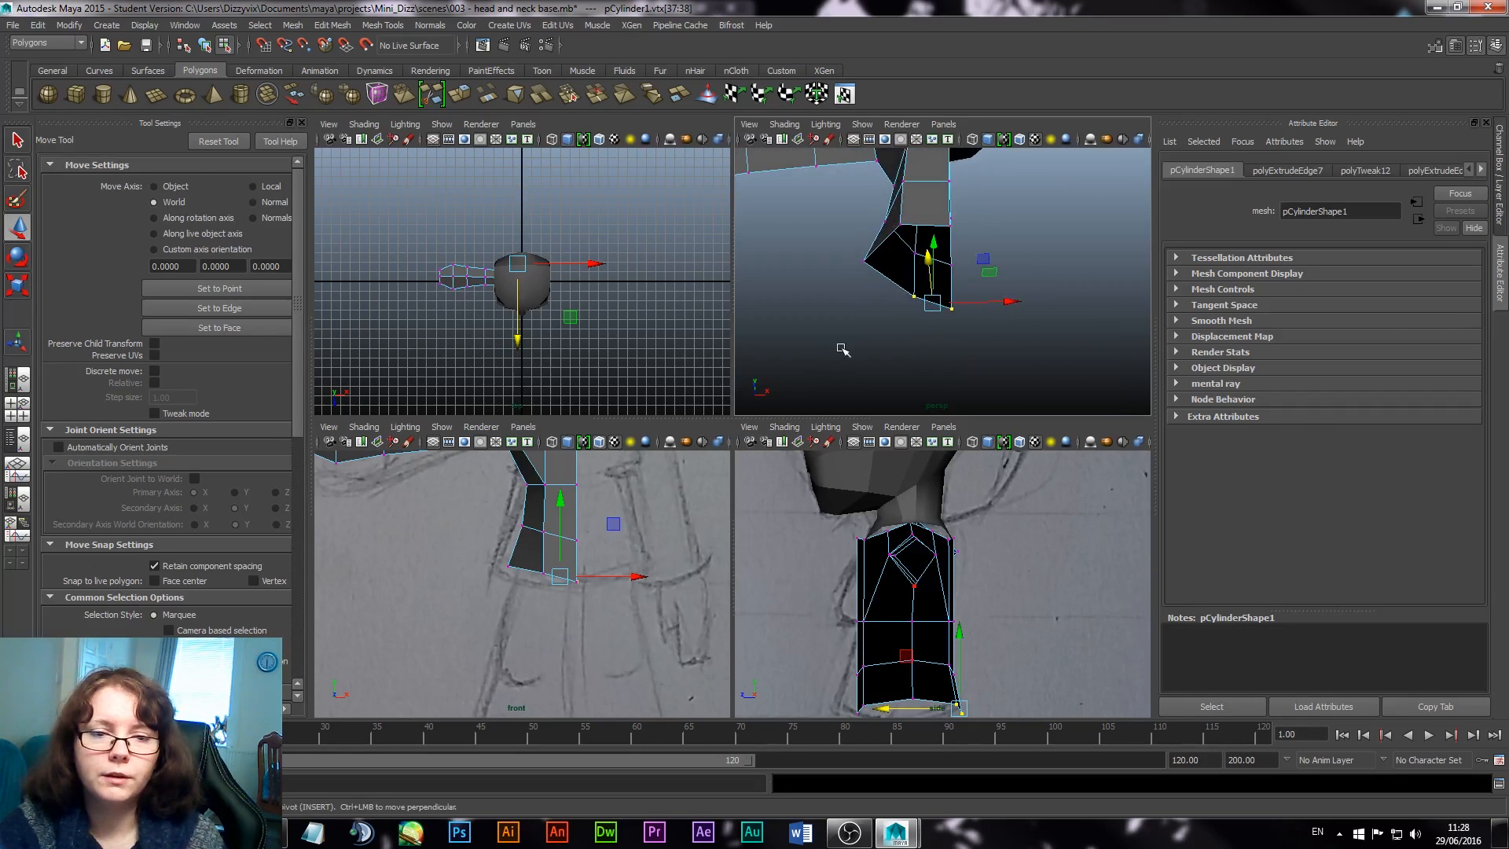
left_click(935, 232)
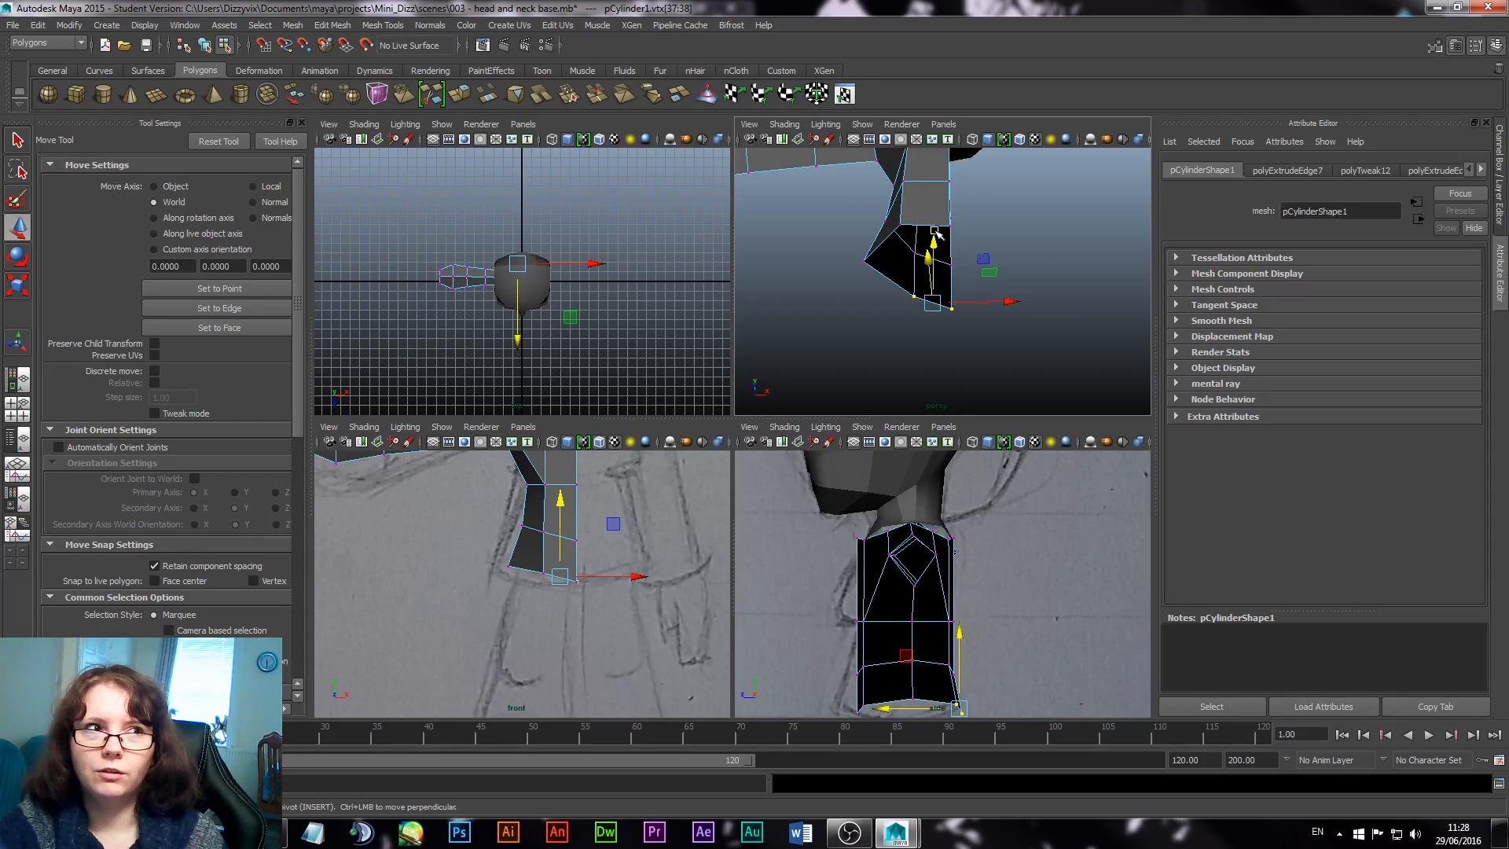
left_click_drag(935, 232, 914, 262, "alt")
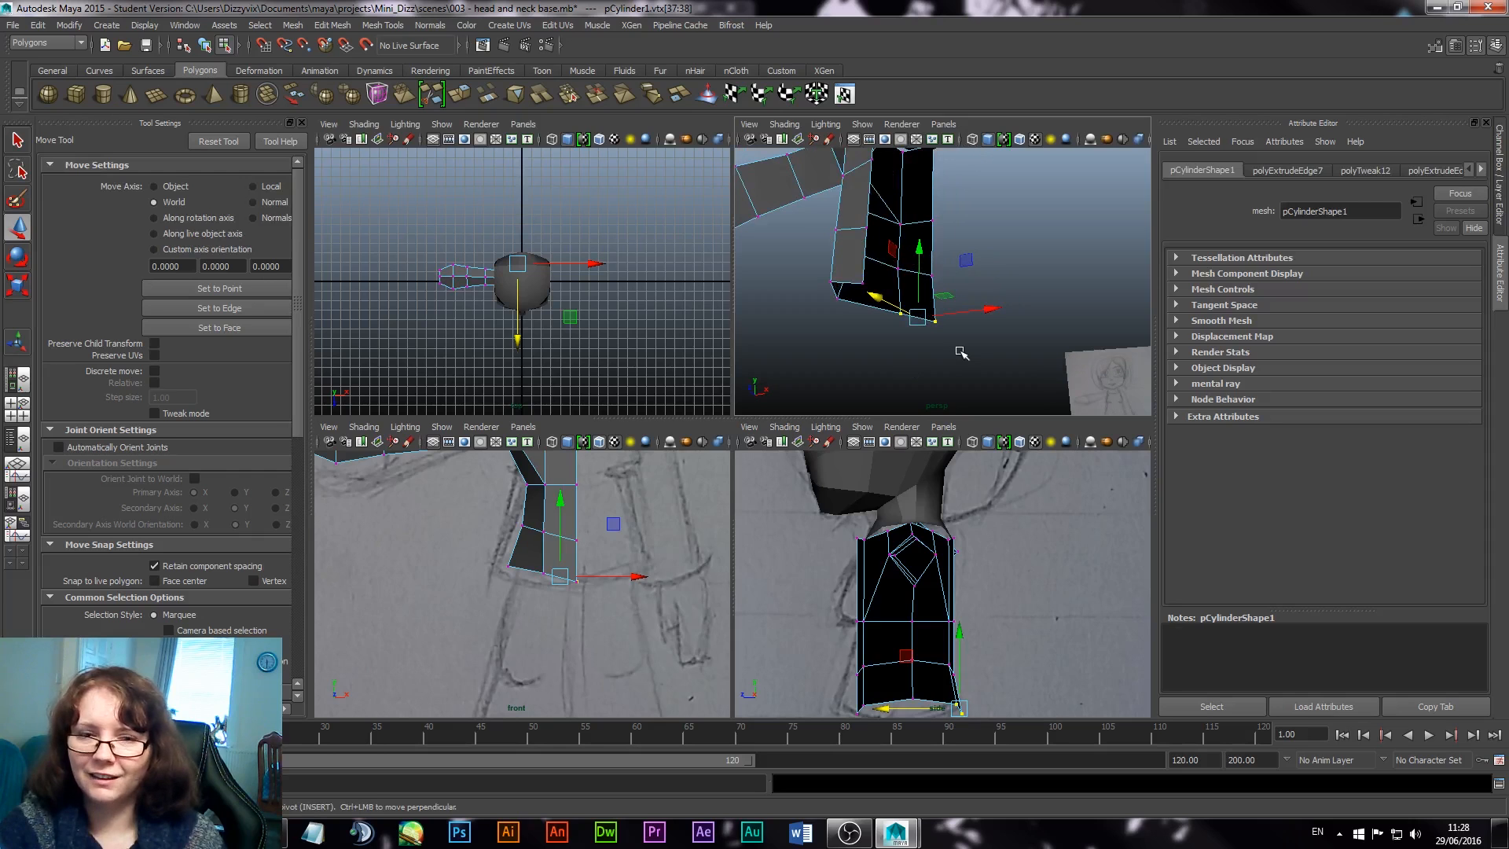
key("space")
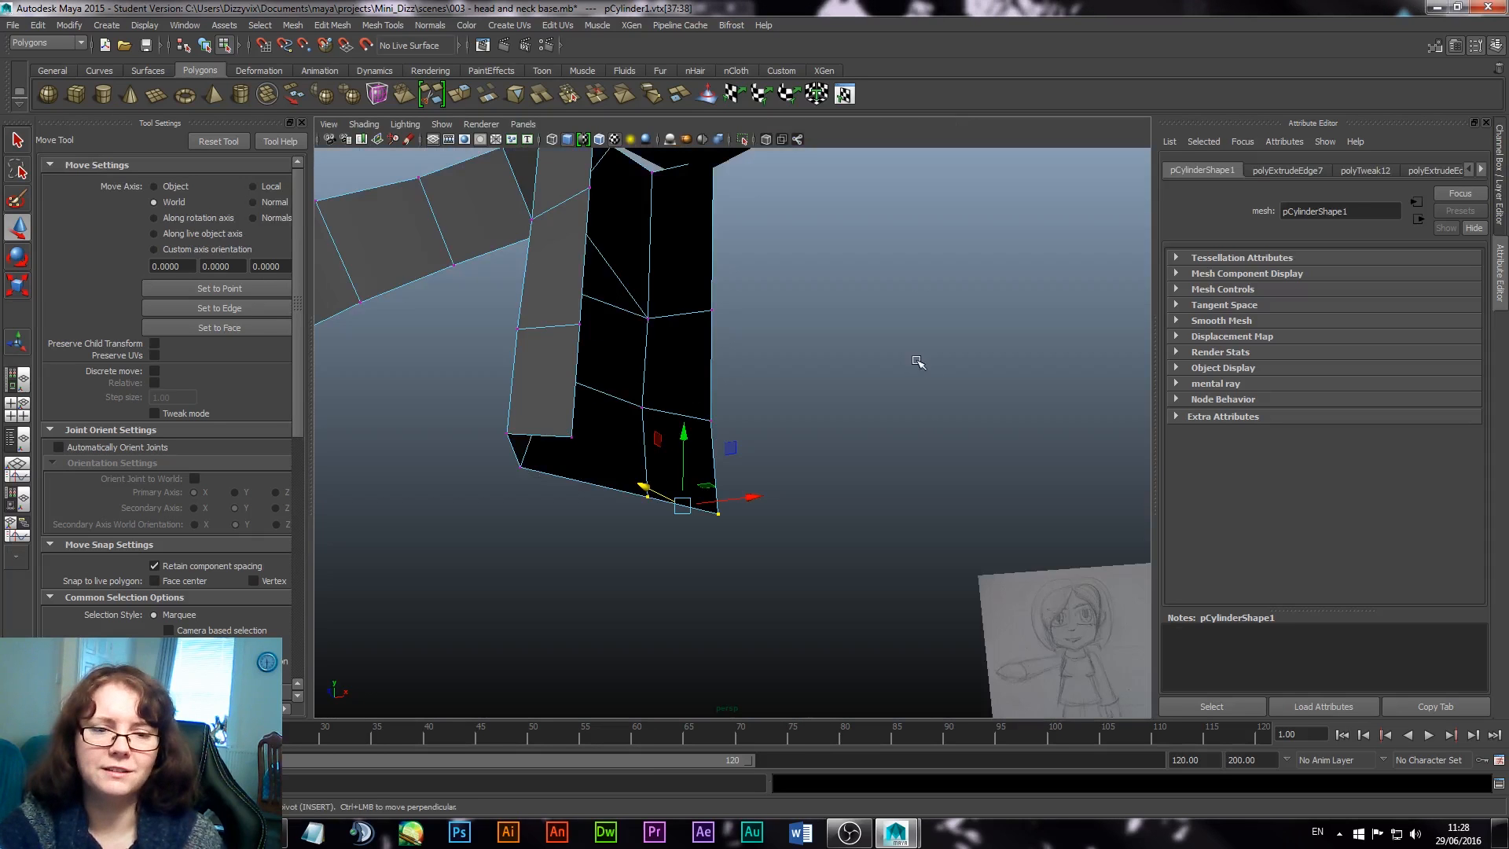
Step: Open the Mesh Tools commands as a floating list beside the viewport
left_click_drag(798, 398, 752, 340, "alt")
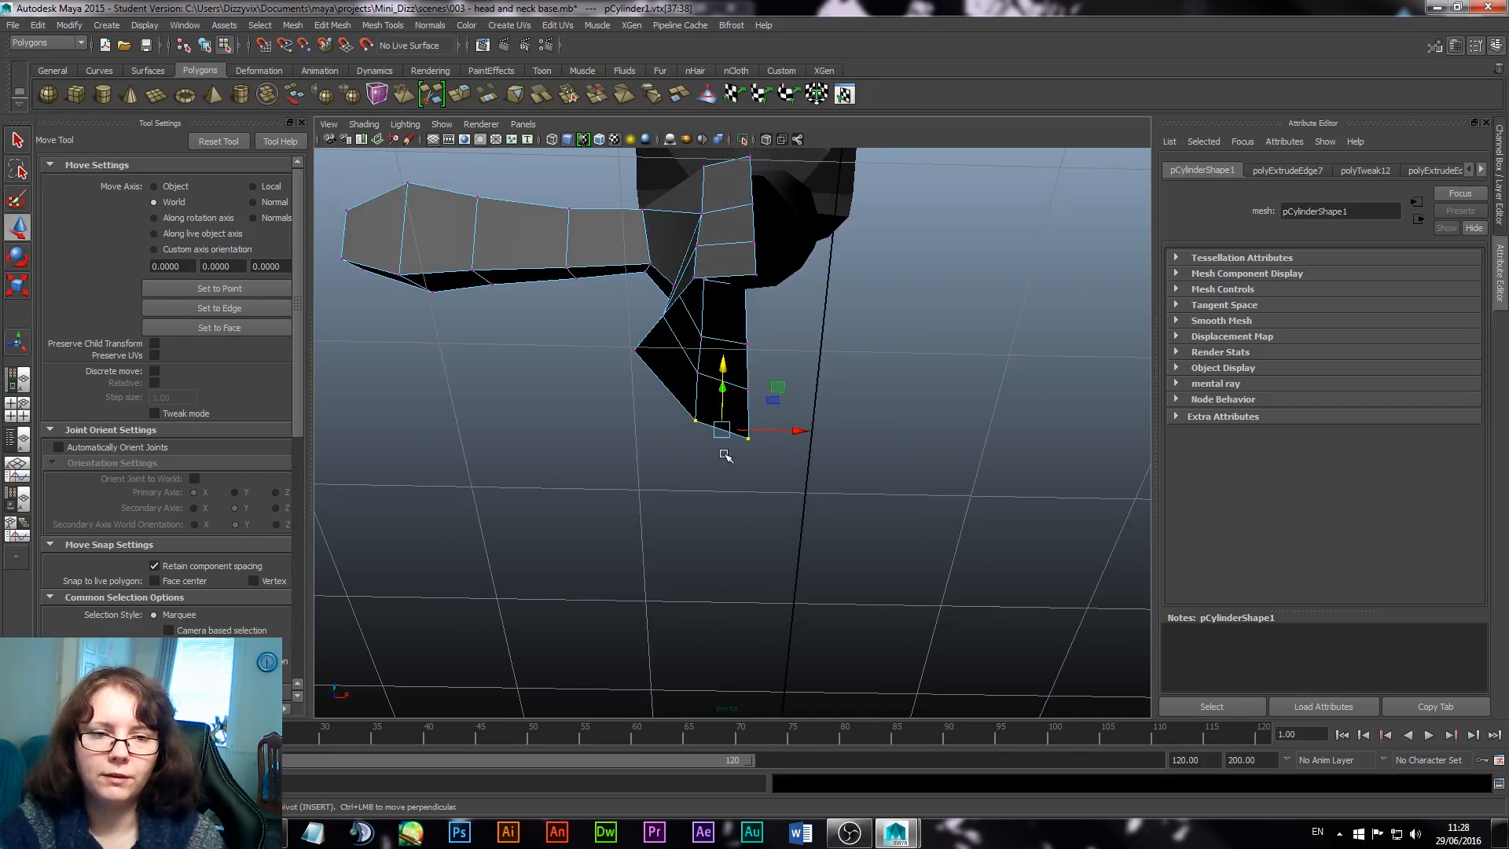
left_click_drag(667, 427, 680, 469, "alt")
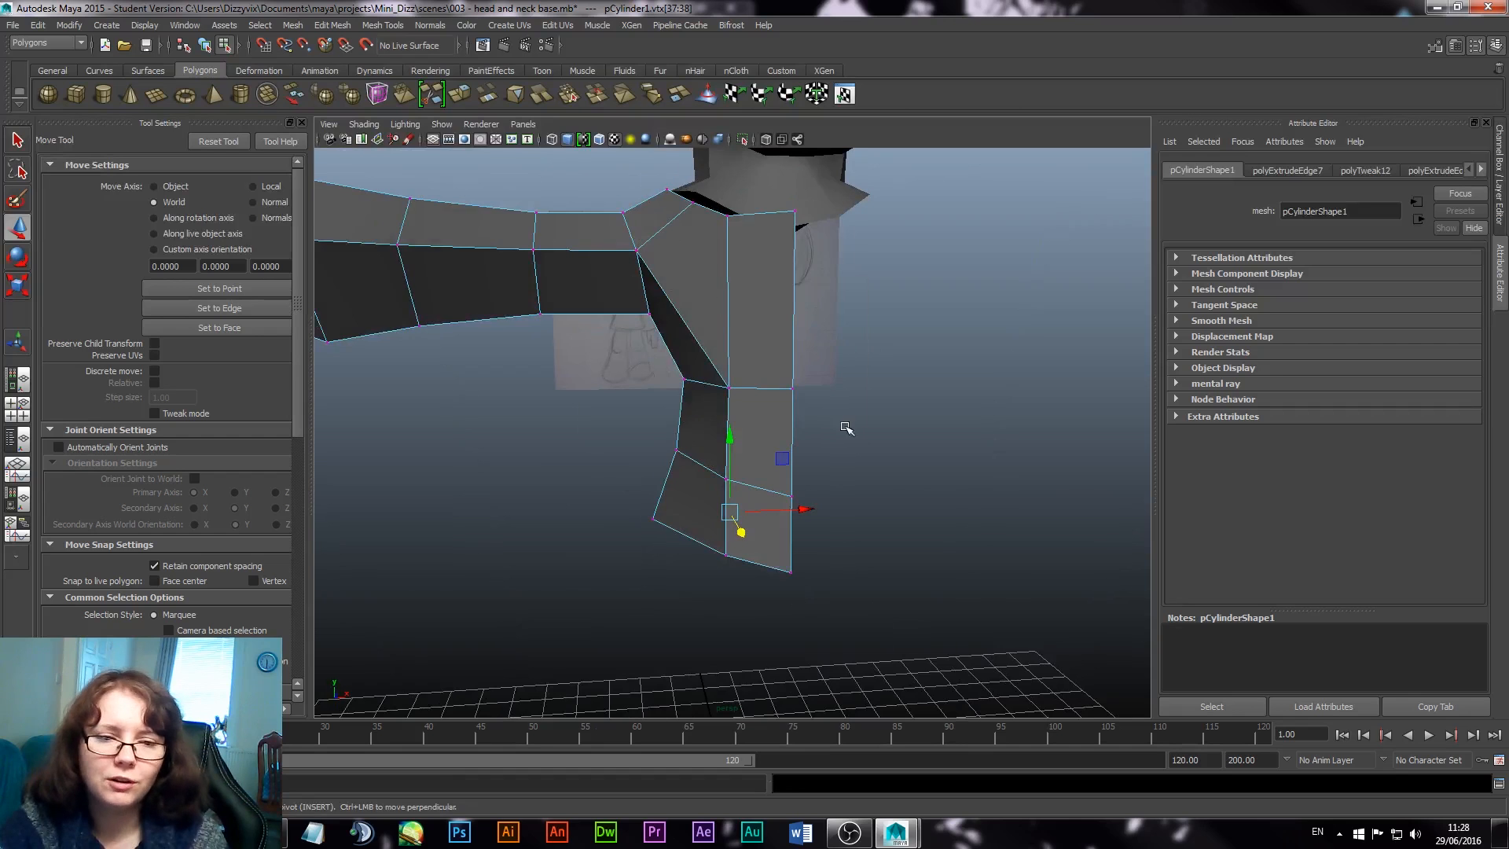
mouse_move(846, 428)
left_mouse_down("alt")
mouse_move(828, 364)
mouse_move(840, 407)
left_mouse_up("alt")
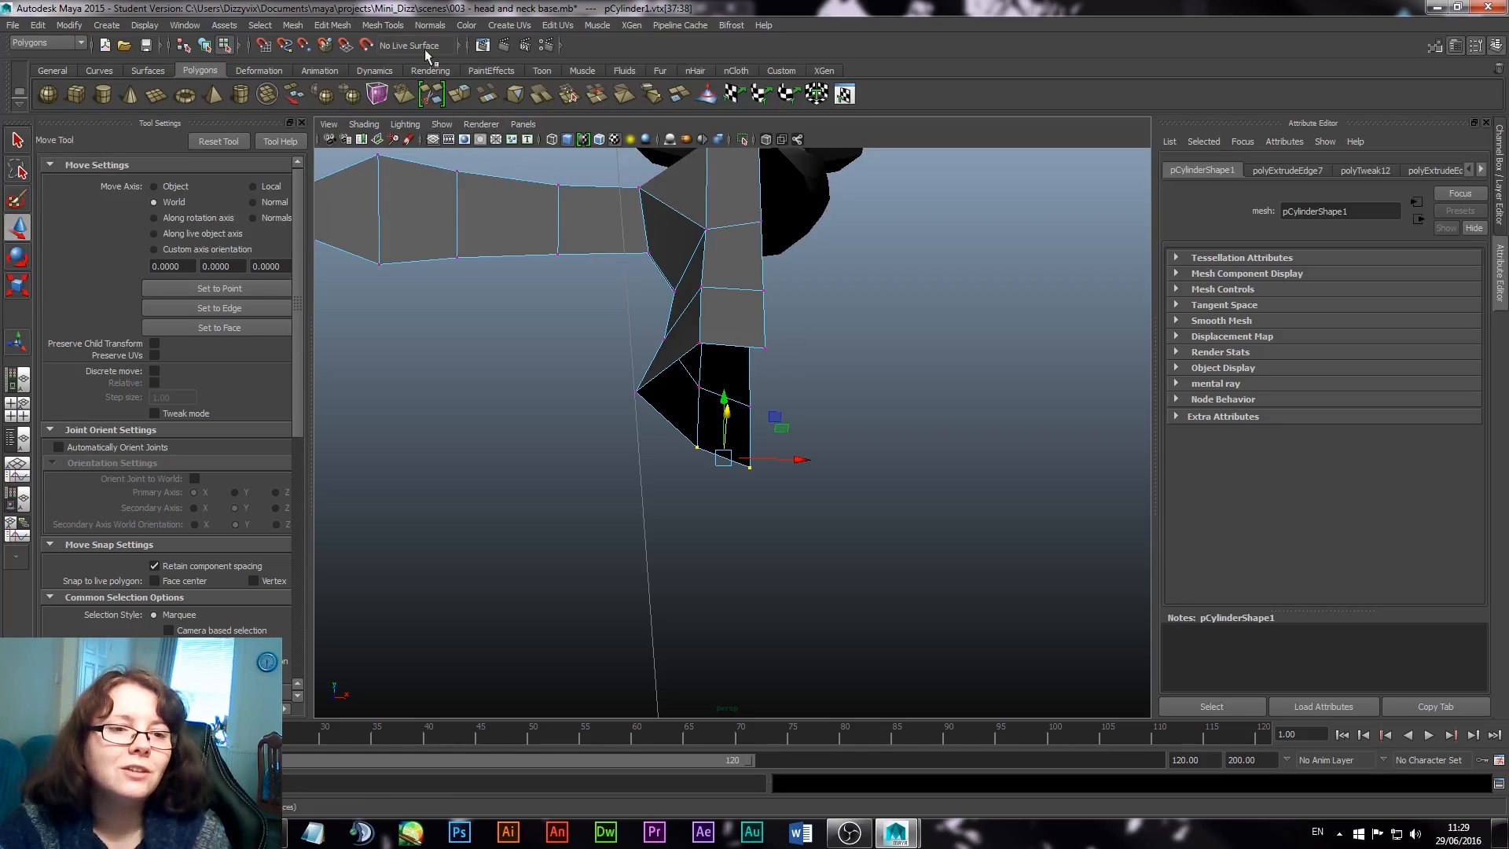
left_click(328, 26)
mouse_move(382, 24)
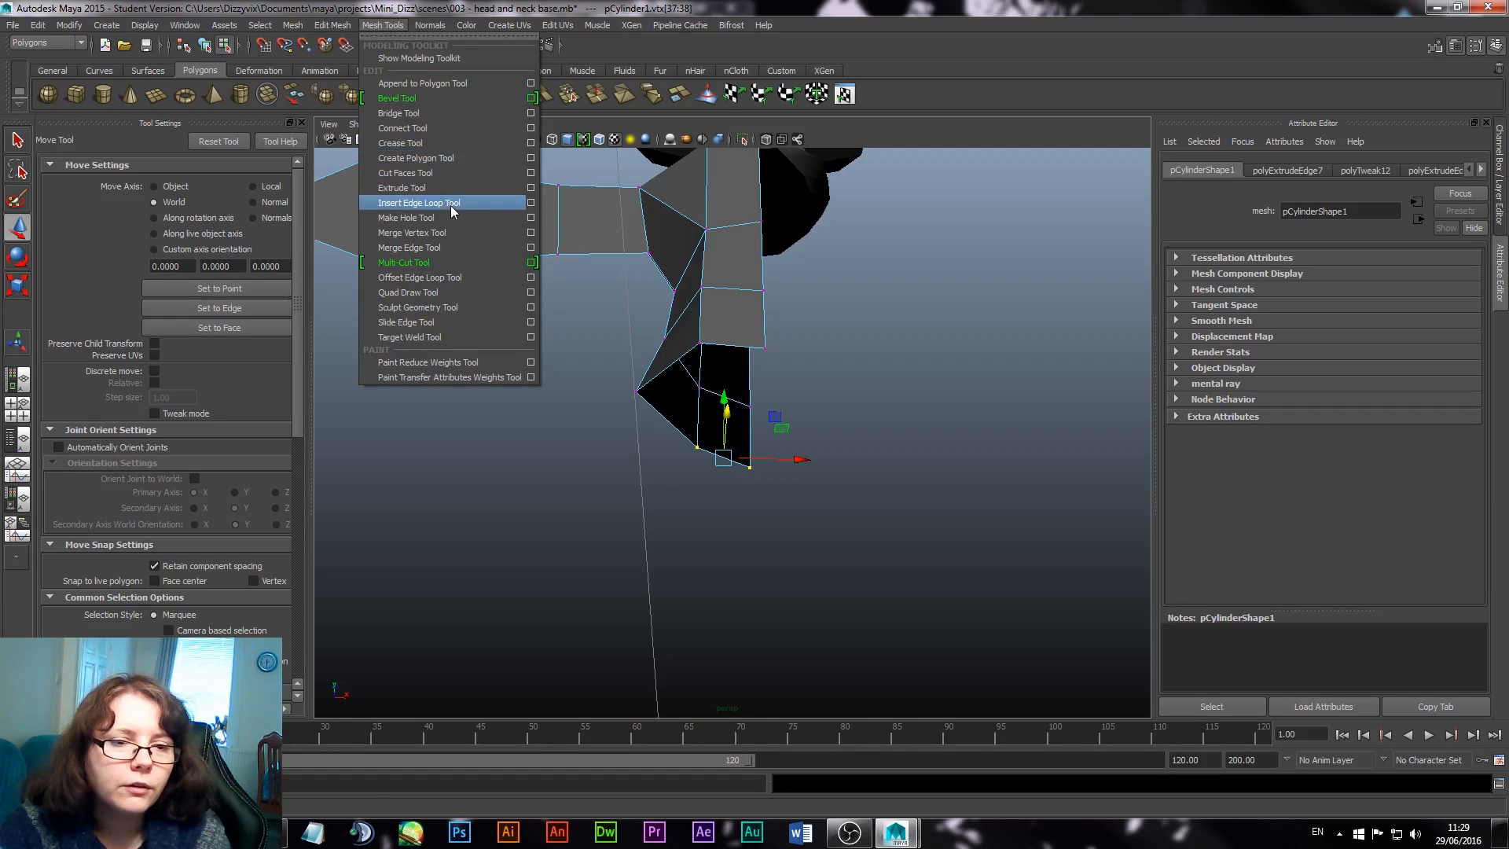
left_click(423, 36)
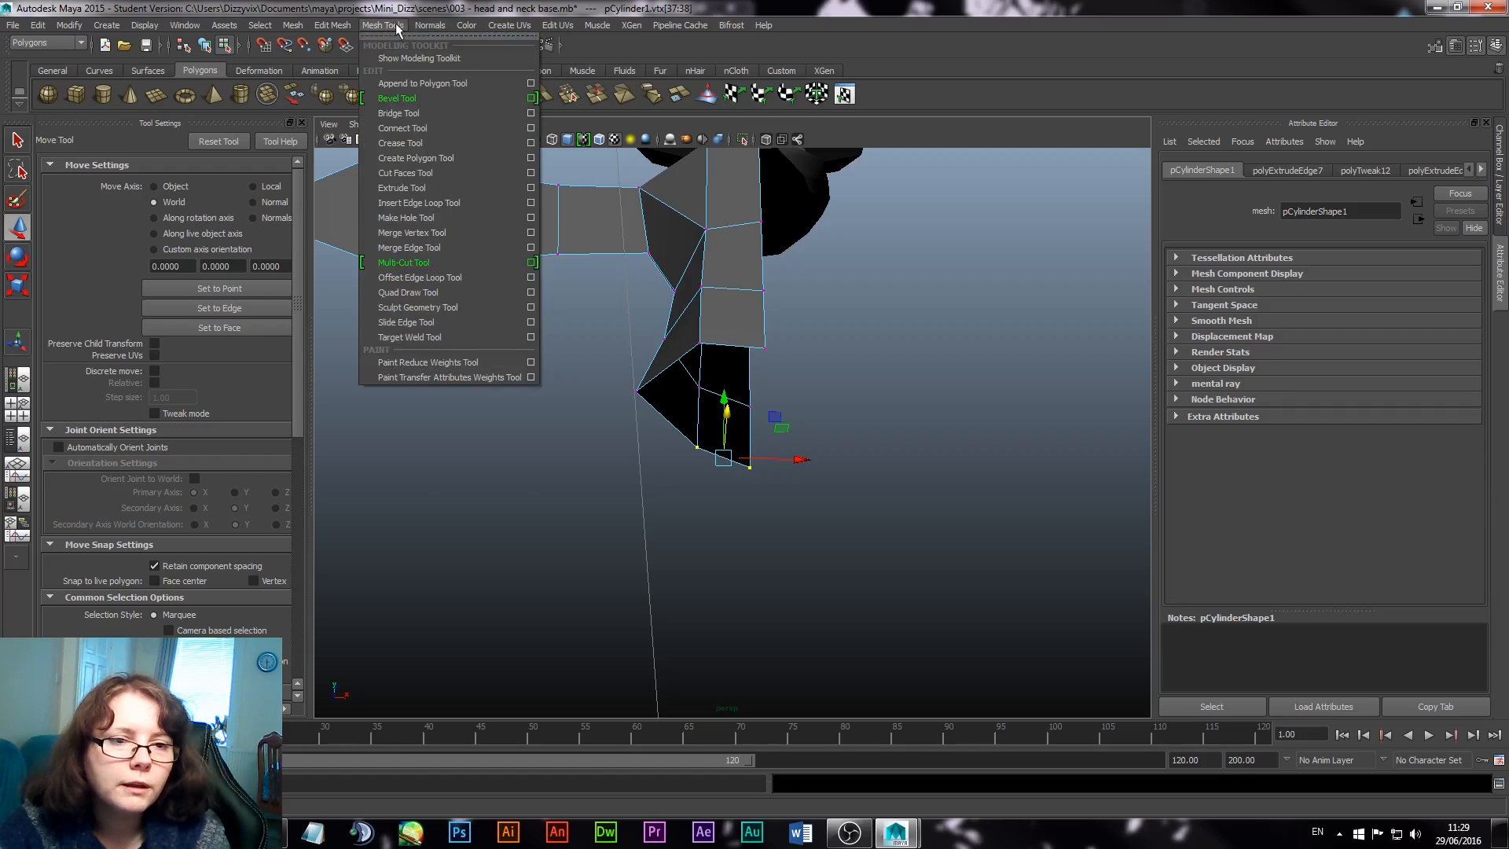
left_click_drag(405, 26, 1209, 160)
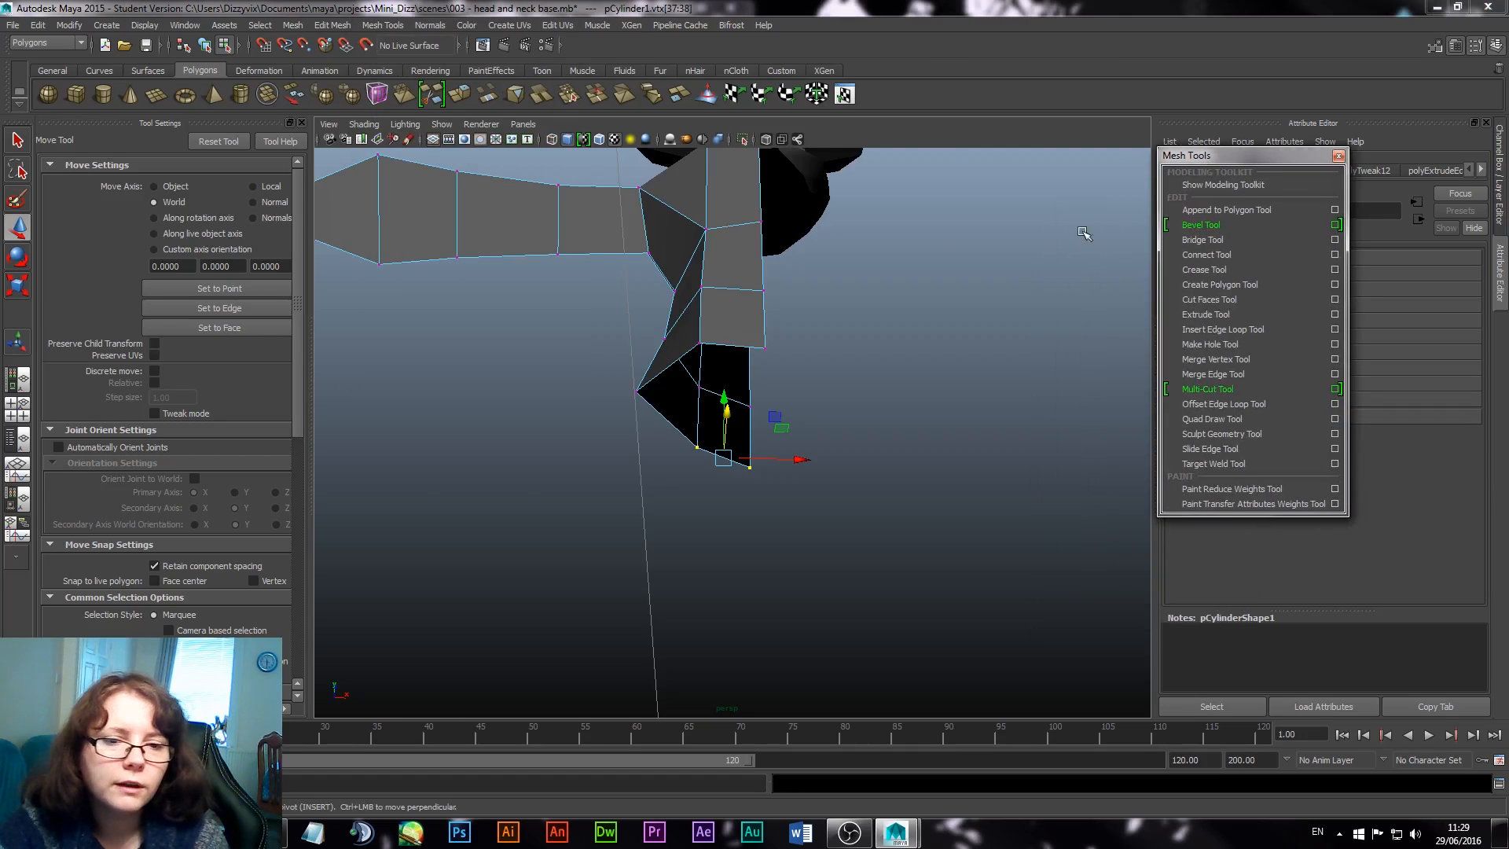
Step: Insert vertical edge loops close to the centre line on both the front and the back of the torso
left_click(1223, 329)
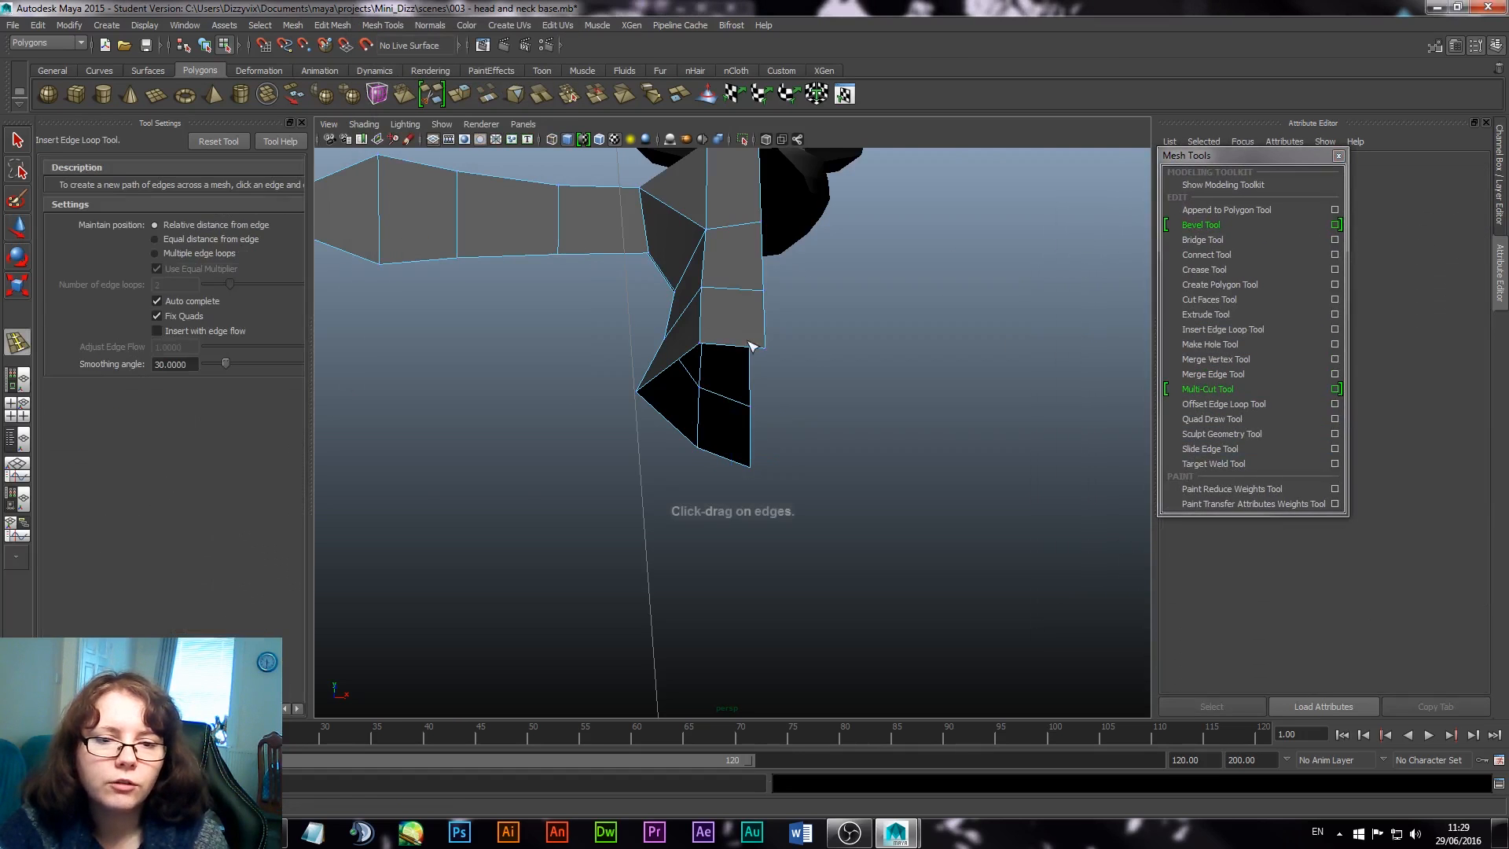
left_click(751, 345)
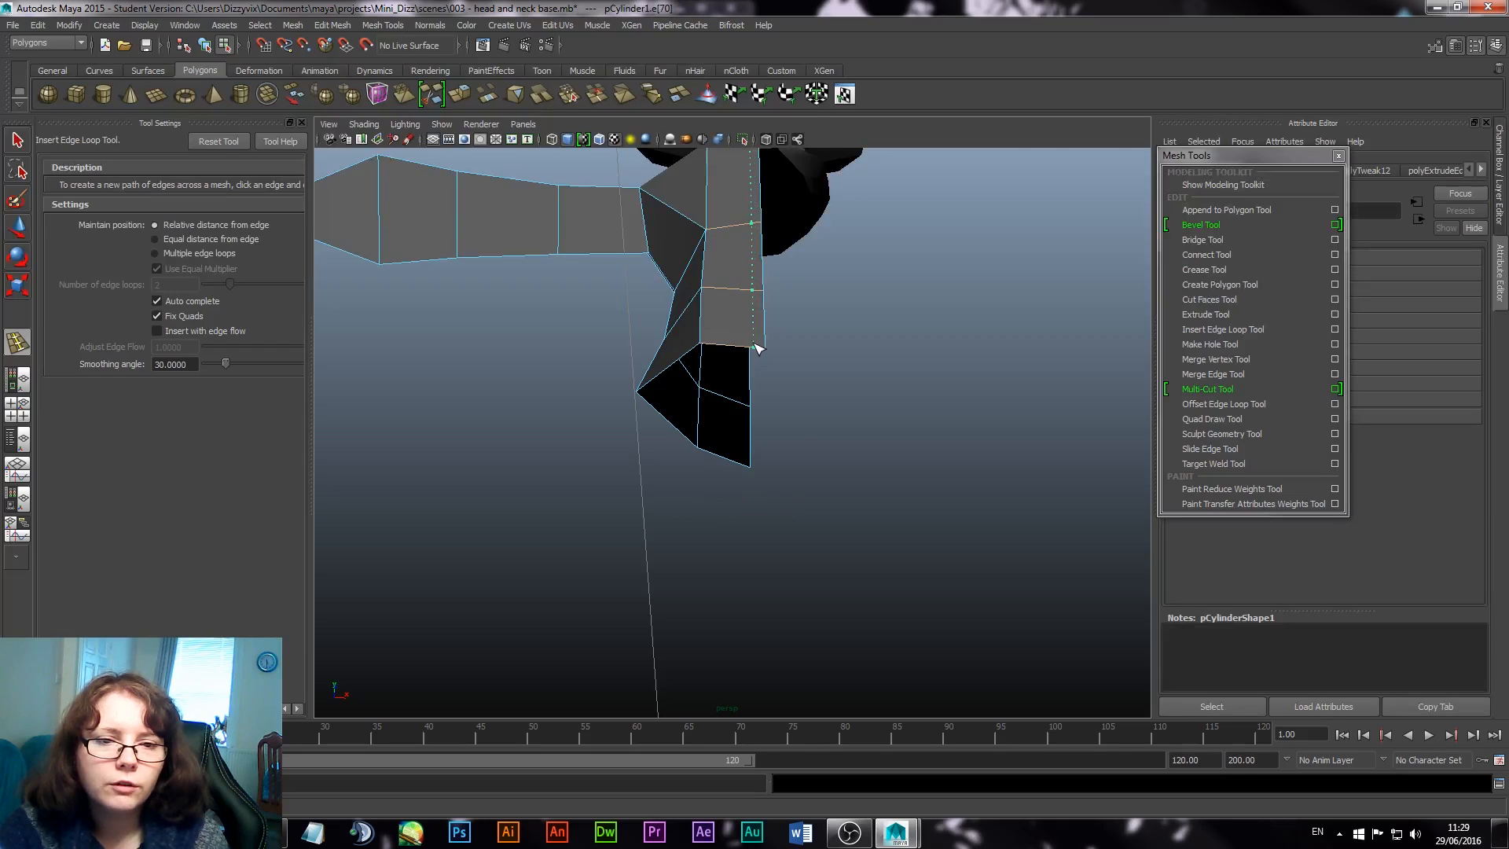
left_click(753, 345)
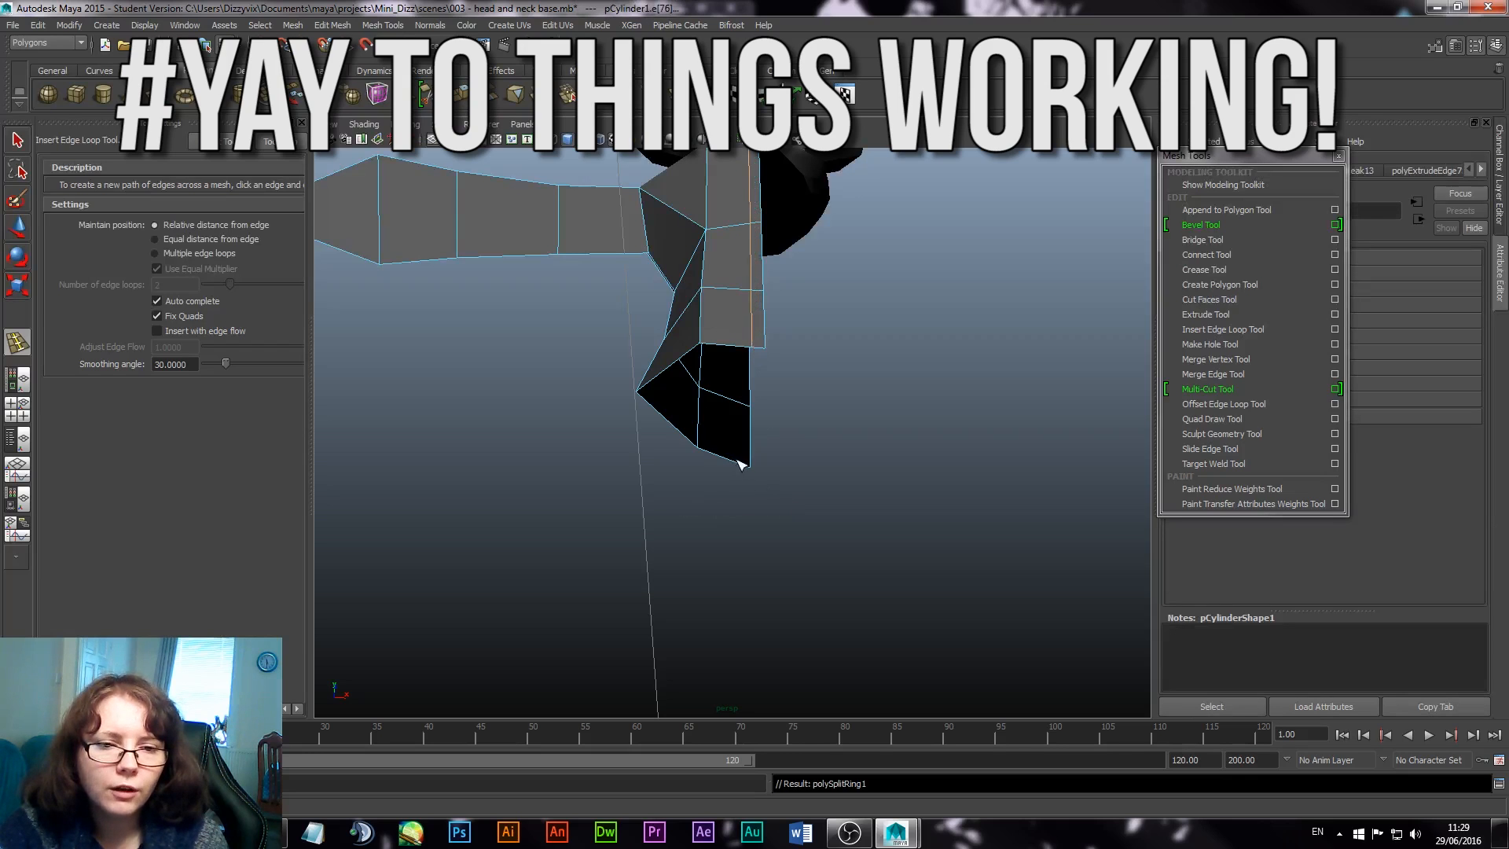
left_click_drag(739, 466, 743, 465)
Step: Append a narrow polygon strip joining the torso's front and back hem edges beside the centre line to form the crotch
left_click_drag(987, 442, 892, 414, "alt")
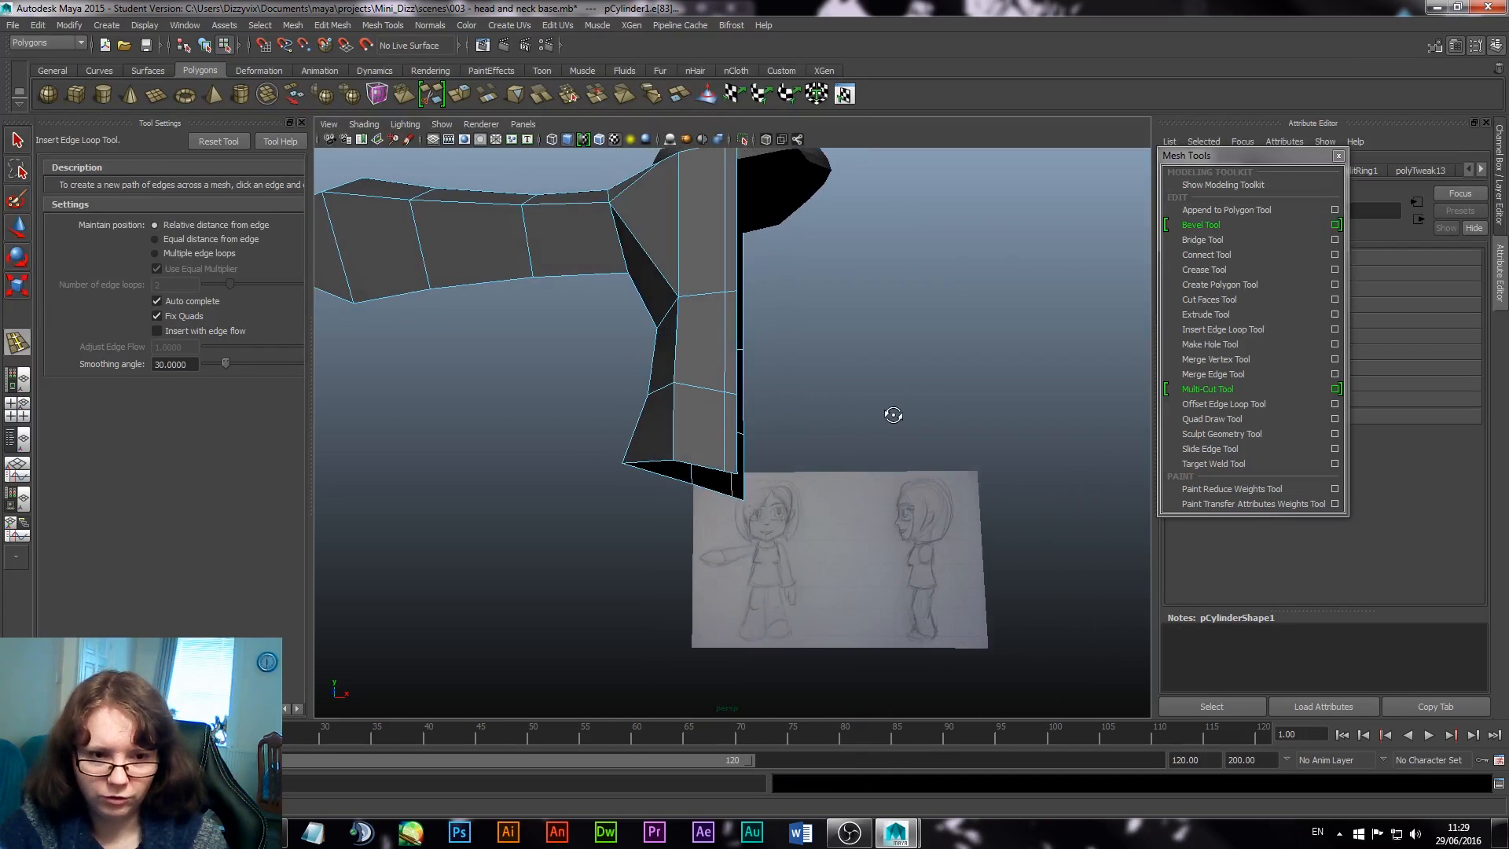
left_click(1263, 210)
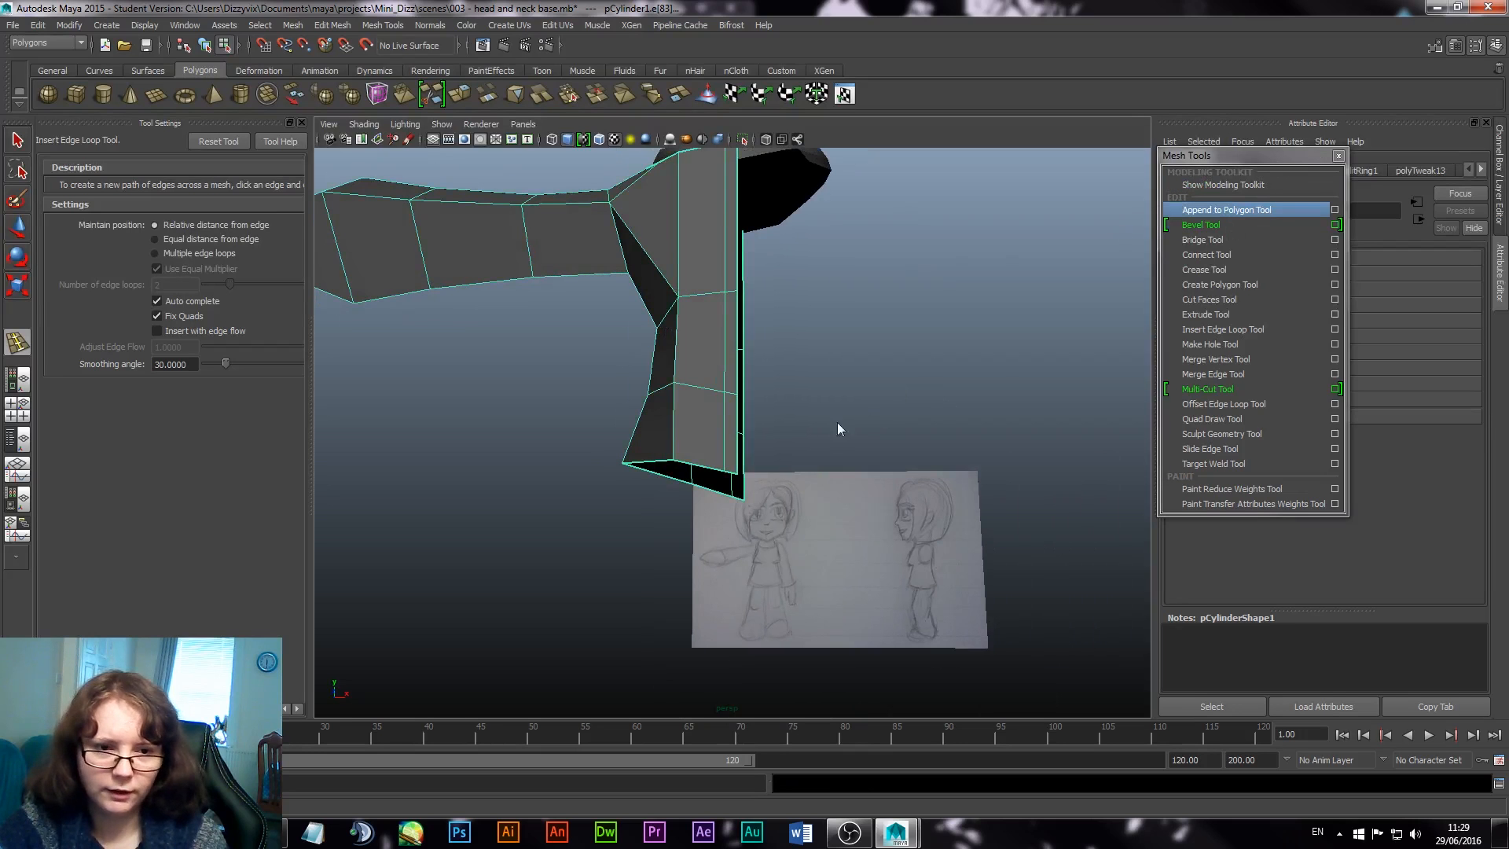
left_click_drag(762, 408, 690, 295, "alt")
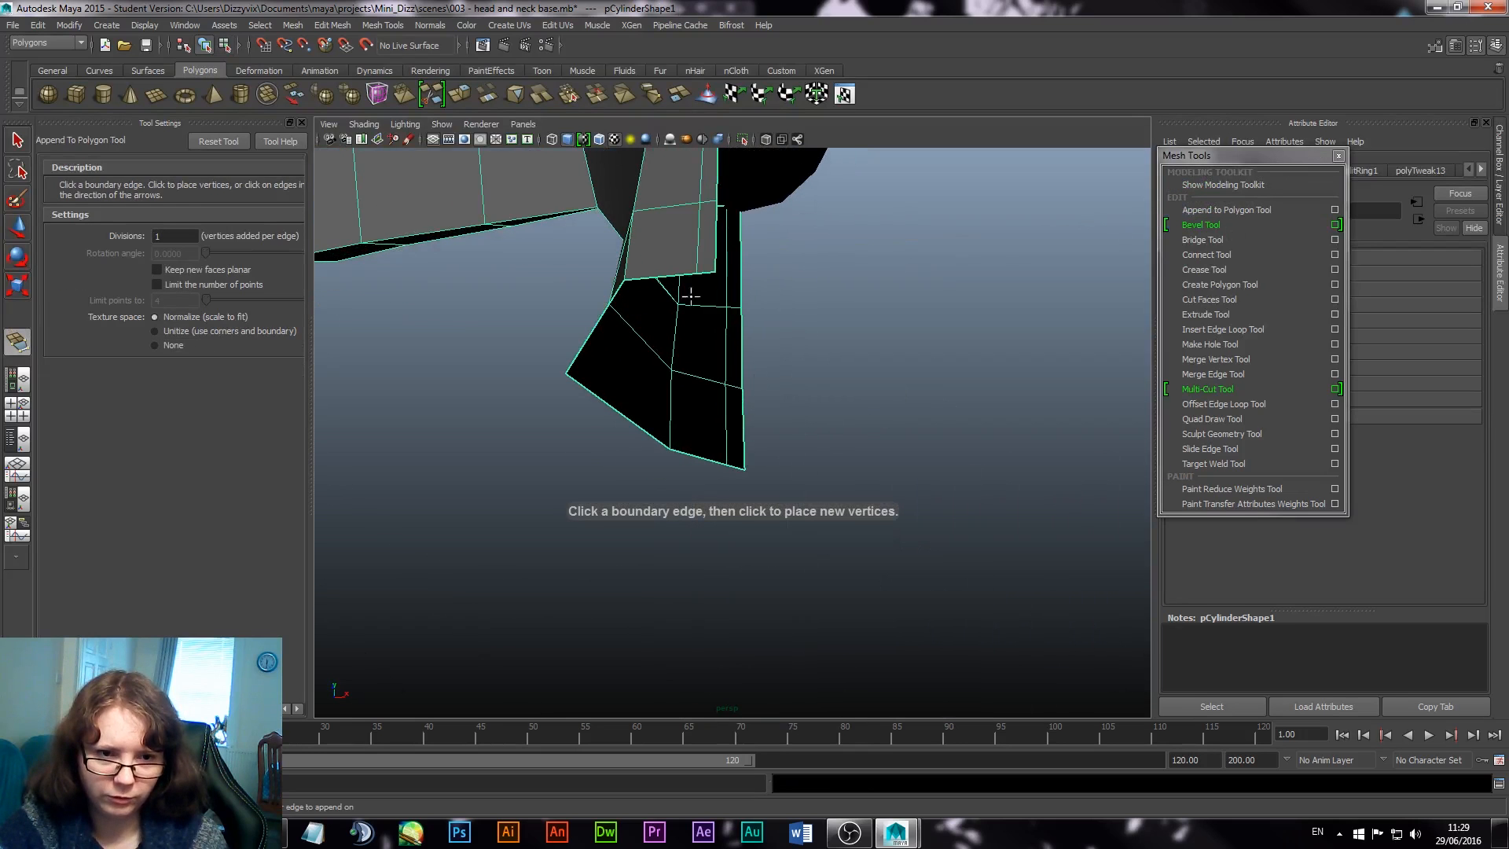
left_click(706, 270)
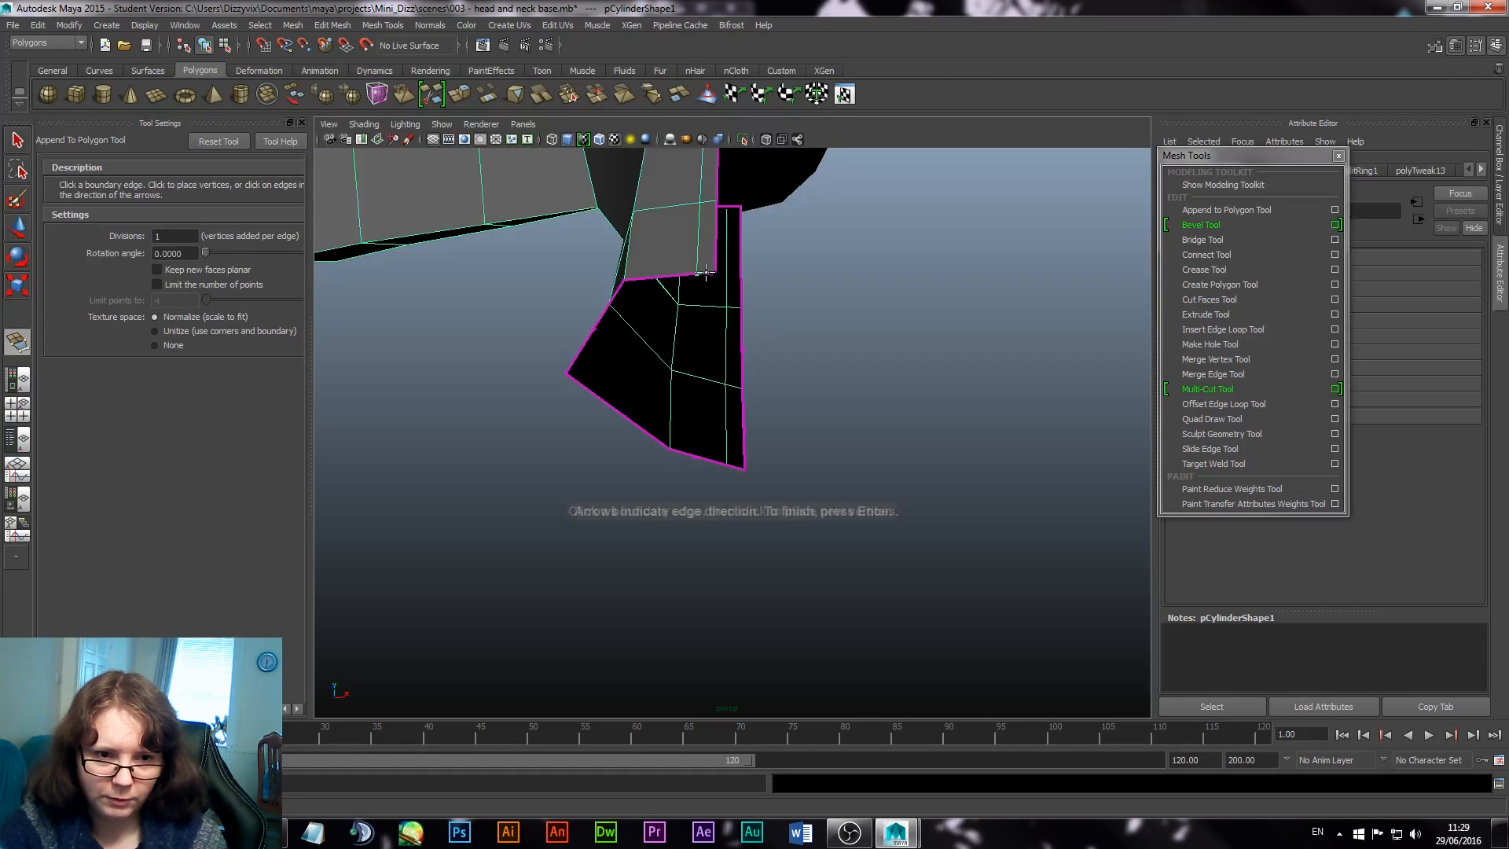
left_click(733, 468)
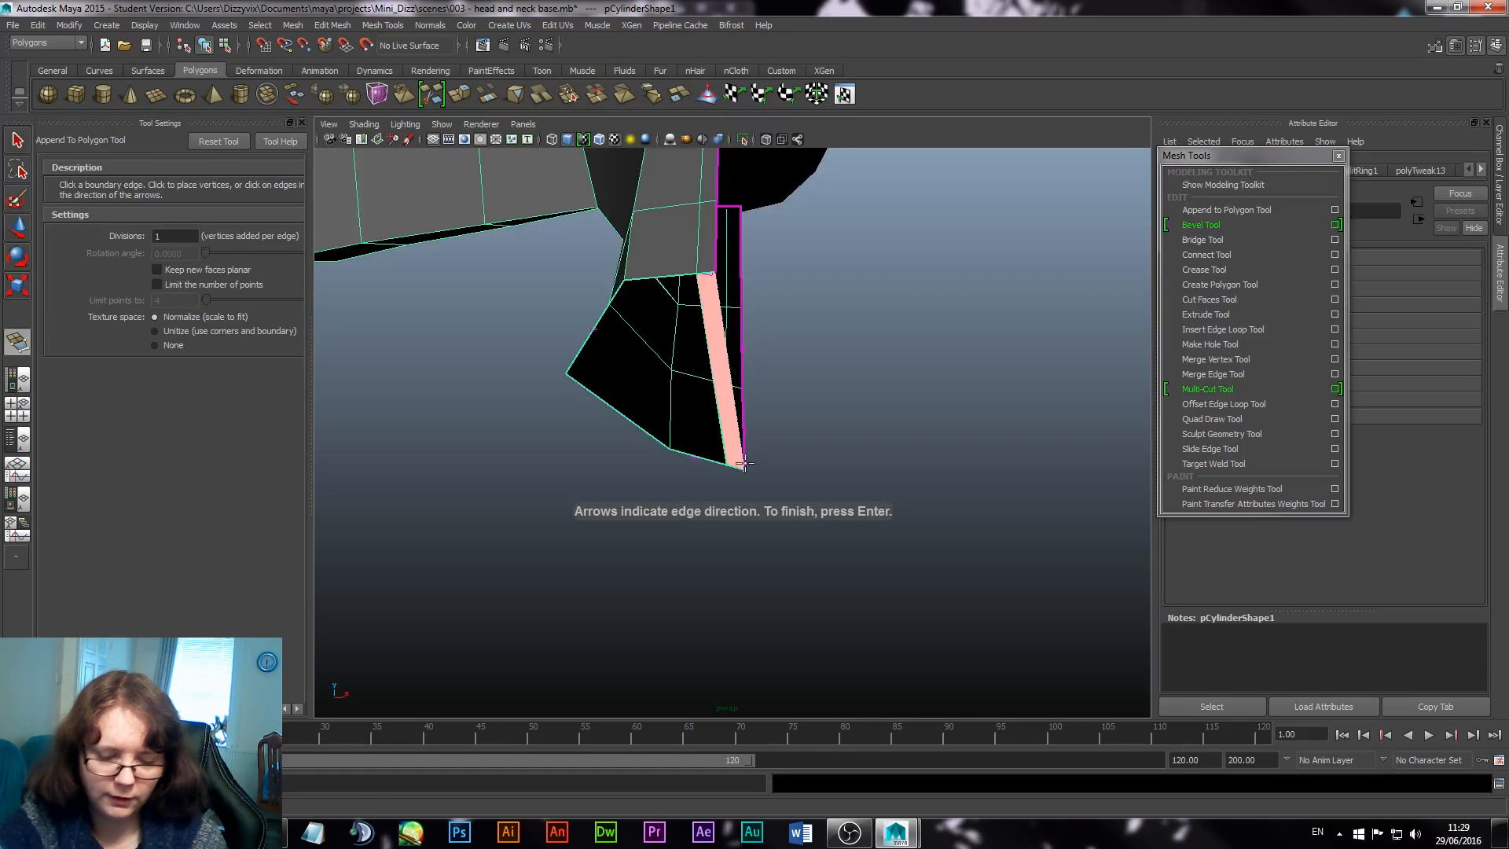
key("Return")
key("w")
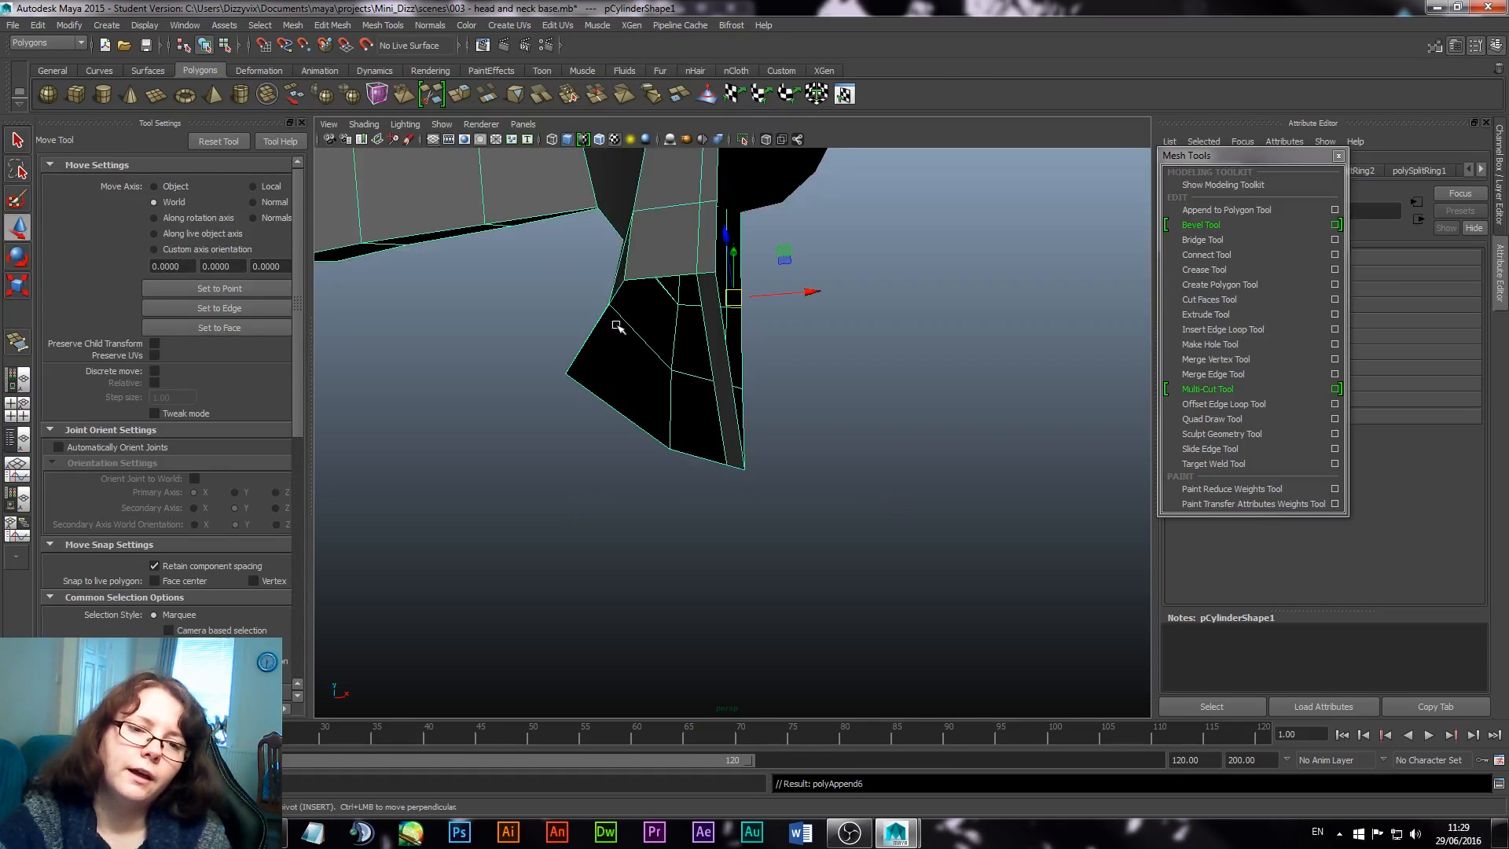
Step: Insert an edge loop across the middle of the crotch strip
left_click_drag(617, 326, 692, 322, "alt")
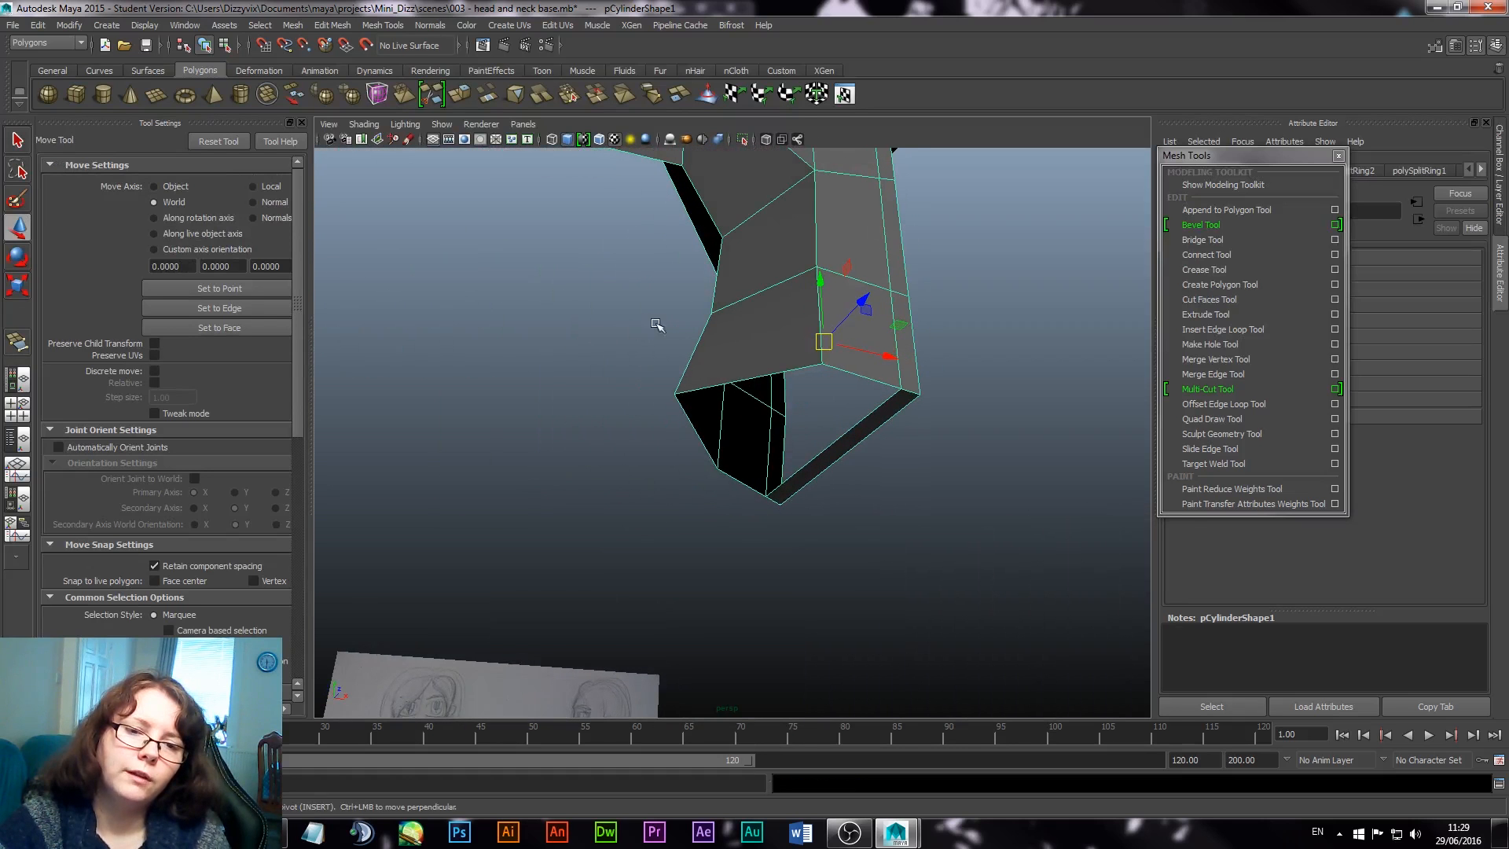
left_click(1217, 330)
left_click(842, 447)
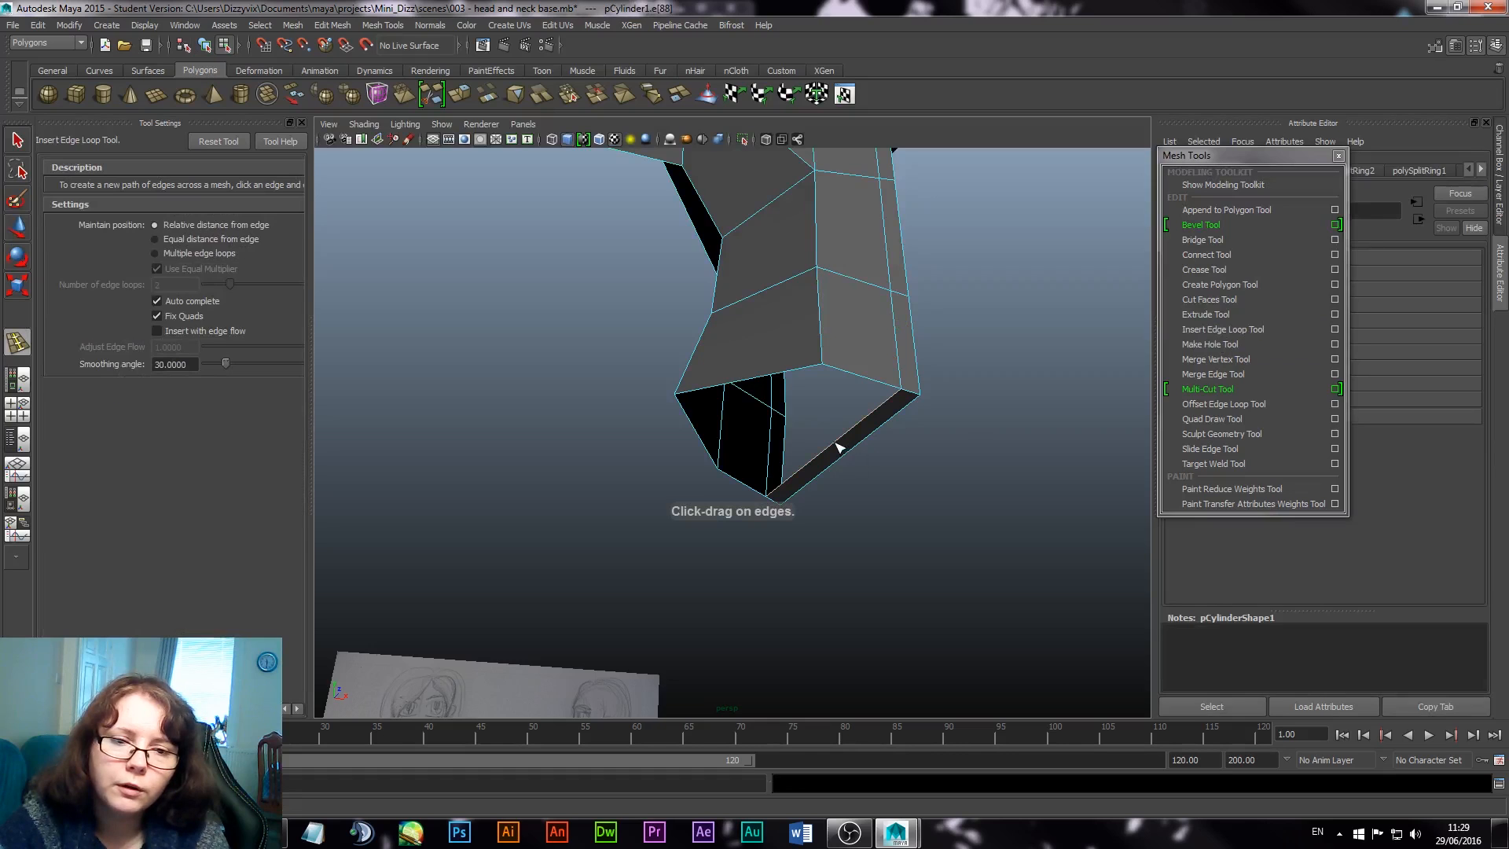
left_click(836, 449)
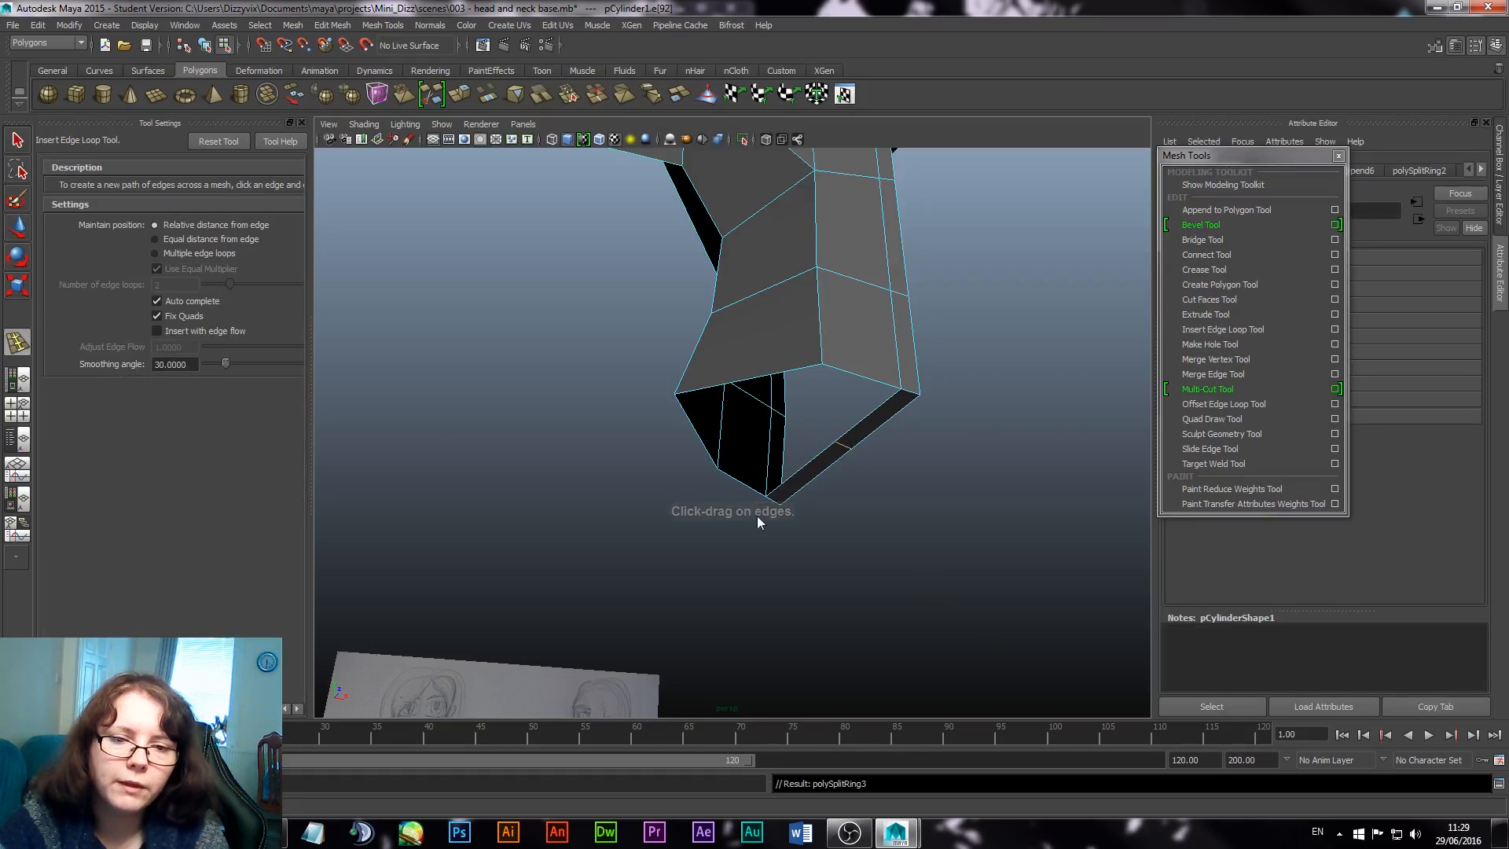
key("q")
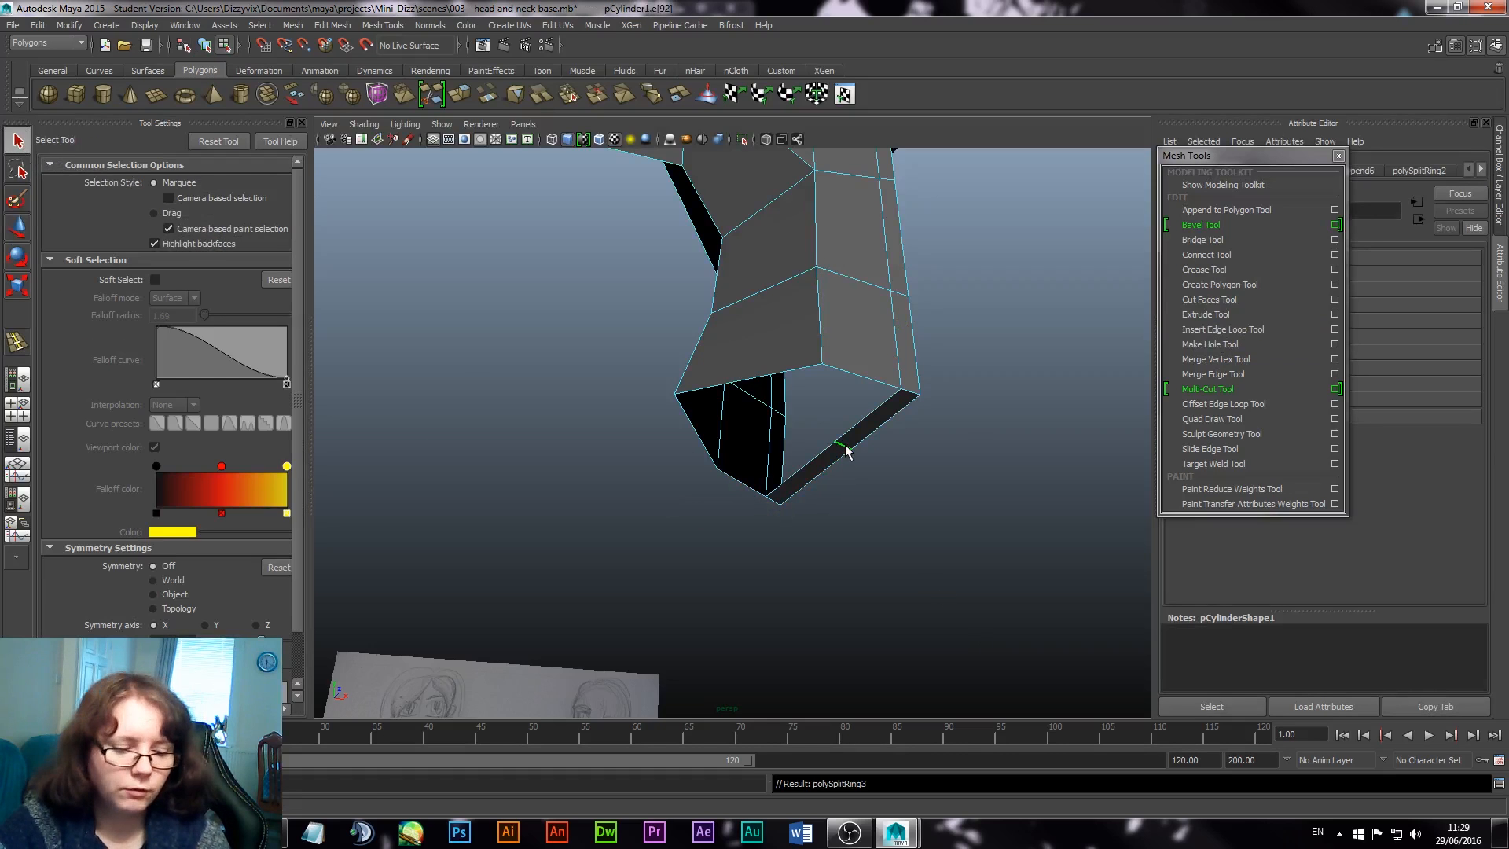
Step: Move the crotch strip's middle edge downward along Y to round the crotch, and clear the selection
key("w")
left_click_drag(842, 436, 839, 403)
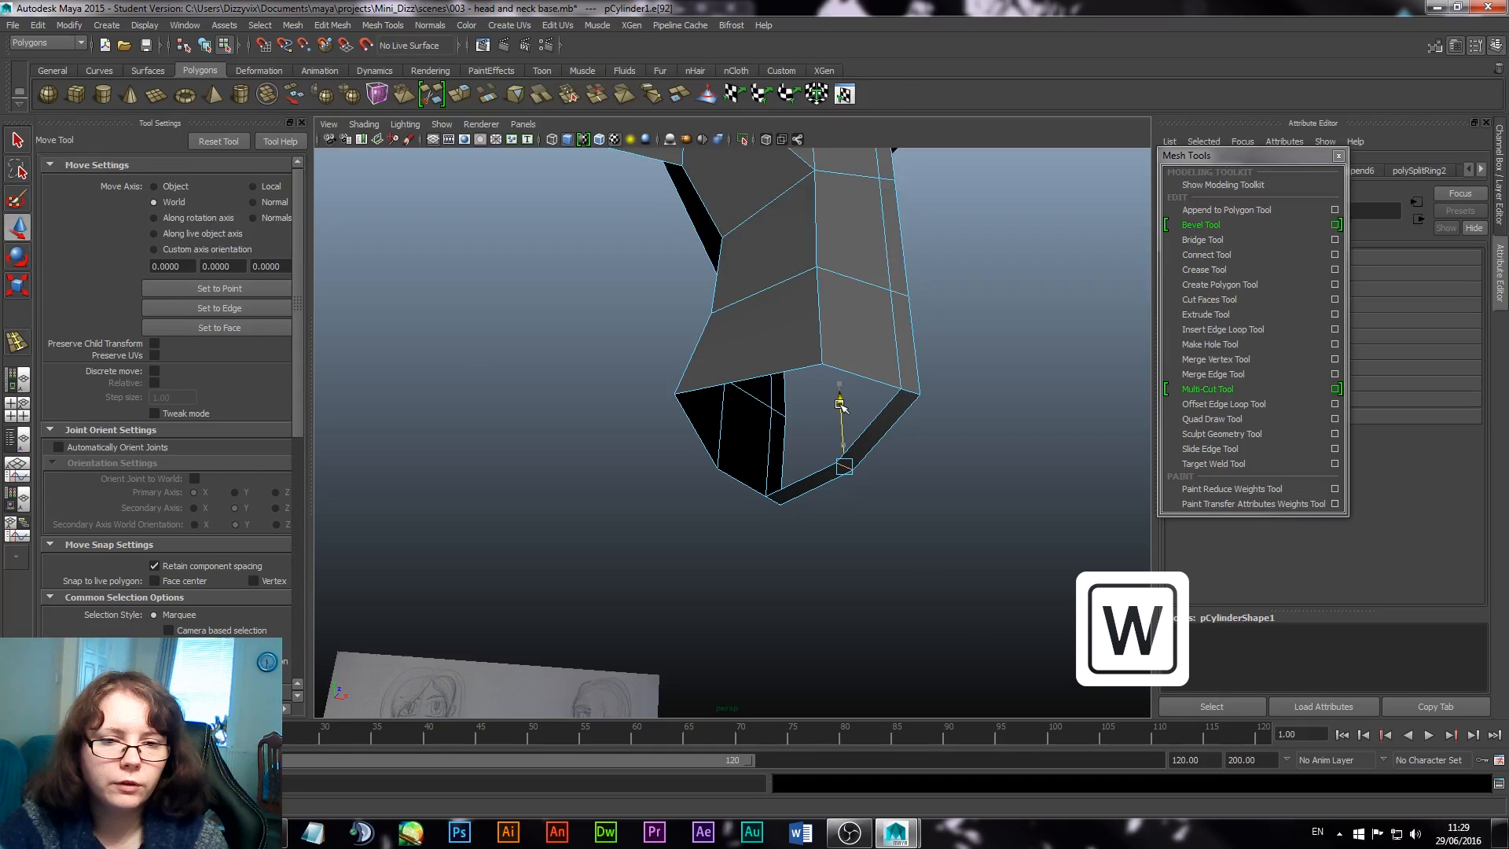
mouse_move(950, 465)
left_mouse_down("alt")
mouse_move(911, 505)
mouse_move(898, 497)
left_mouse_up("alt")
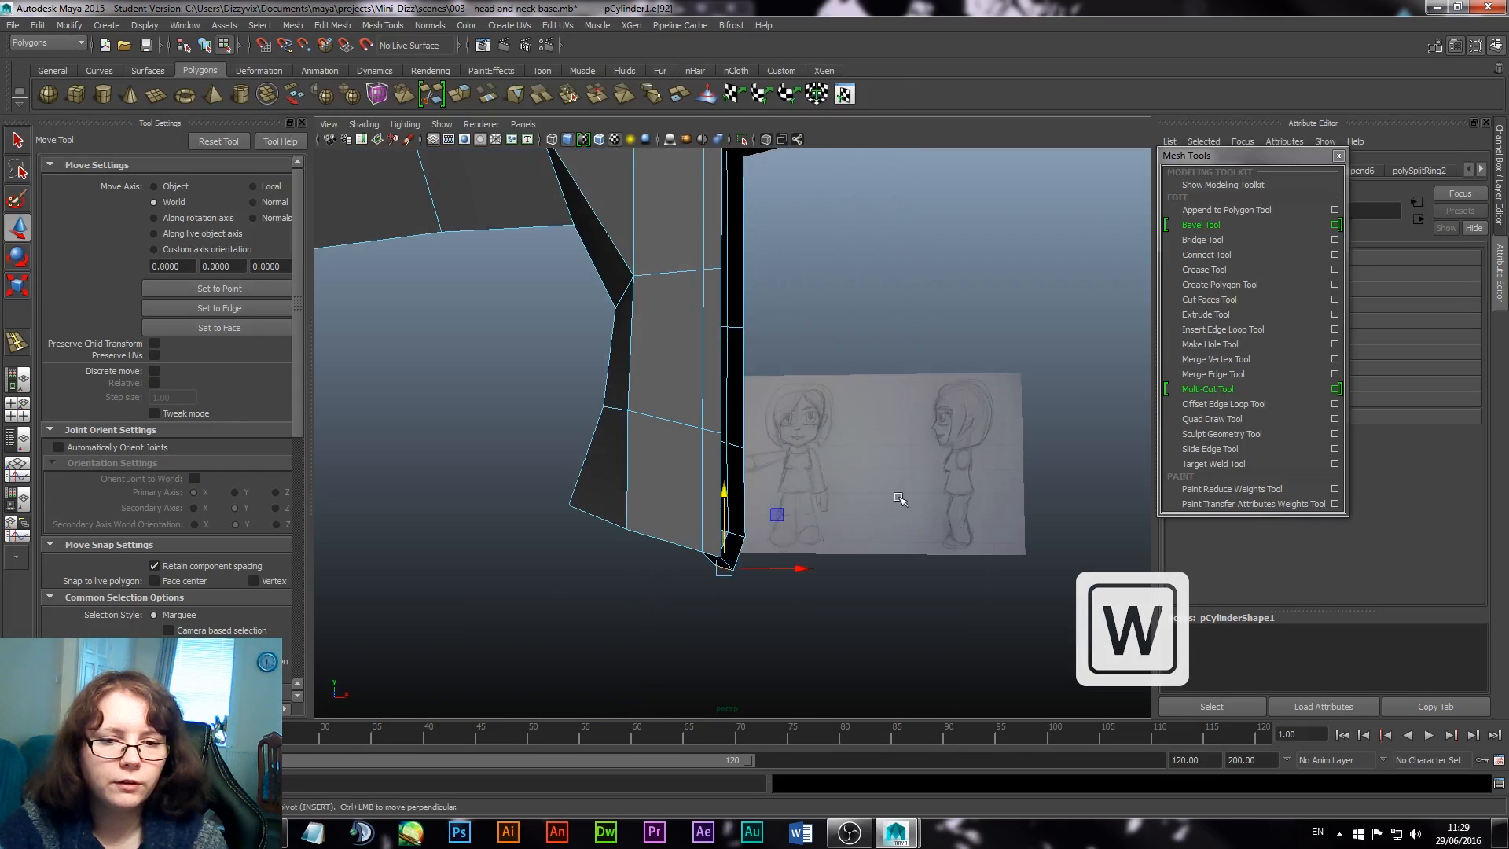
middle_click_drag(855, 439, 857, 457)
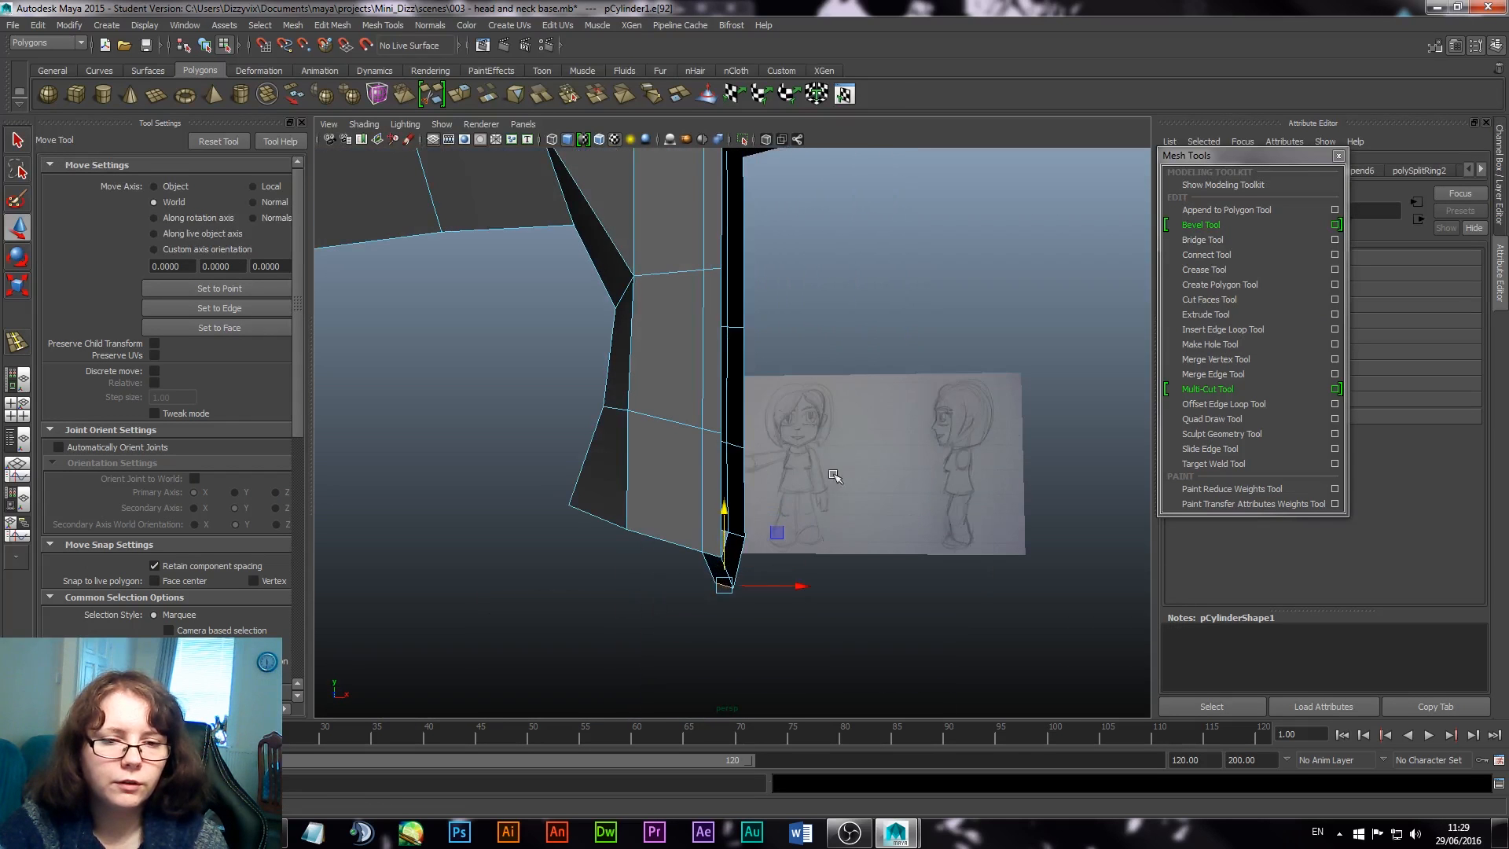
left_click_drag(833, 474, 838, 474, "alt")
middle_click_drag(839, 474, 814, 451)
left_click(923, 462)
Step: Select the inner vertices at the front and back ends of the crotch strip and scale them along Z
mouse_move(825, 471)
left_mouse_down("alt")
mouse_move(863, 478)
mouse_move(785, 495)
mouse_move(921, 453)
left_mouse_up("alt")
right_click_drag(874, 430, 922, 497, "alt")
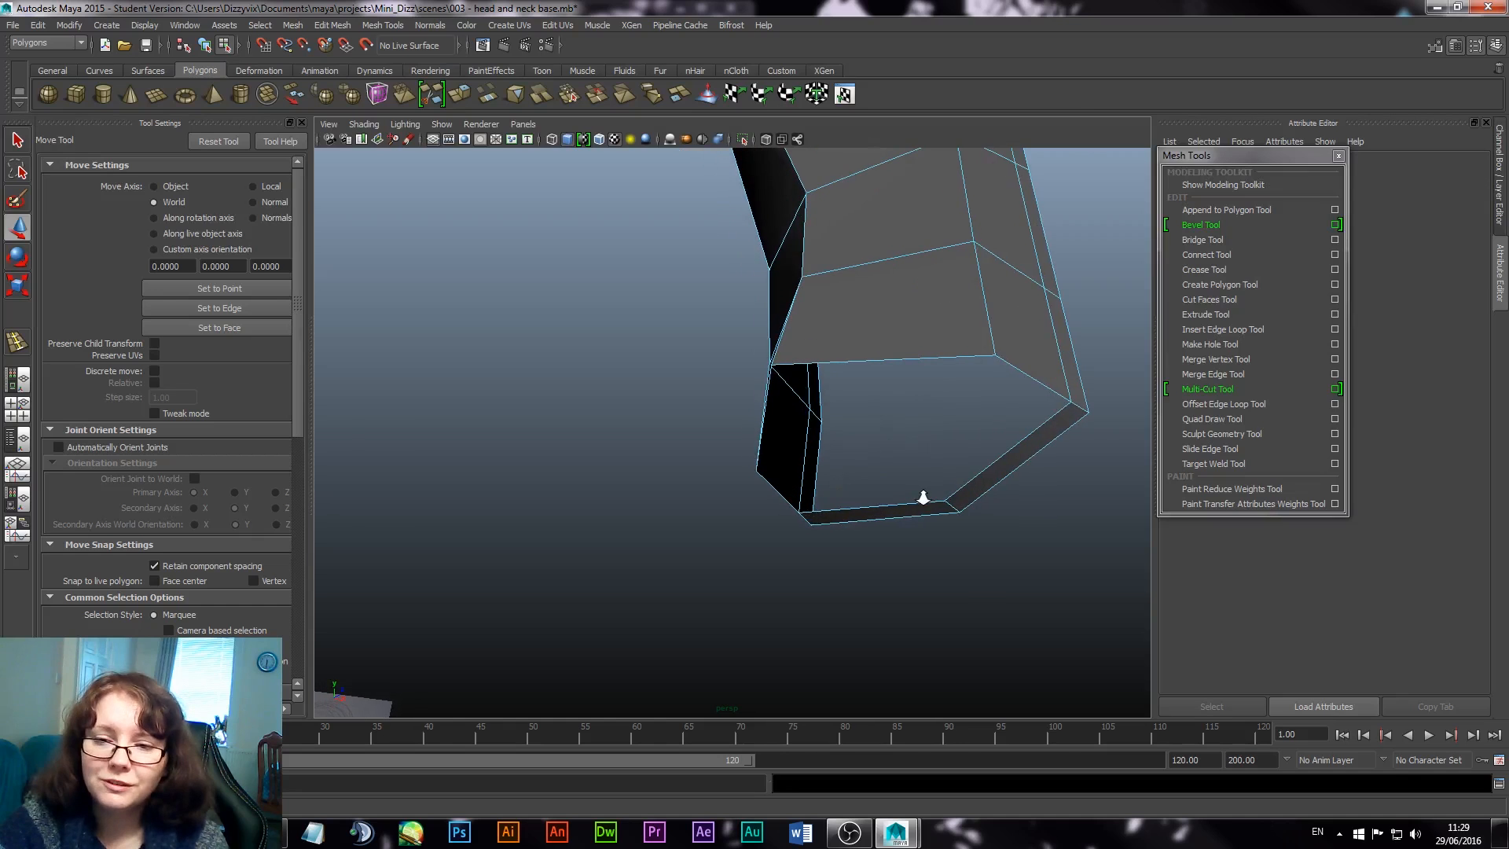
right_click_drag(1043, 389, 1004, 398)
left_click(1071, 401)
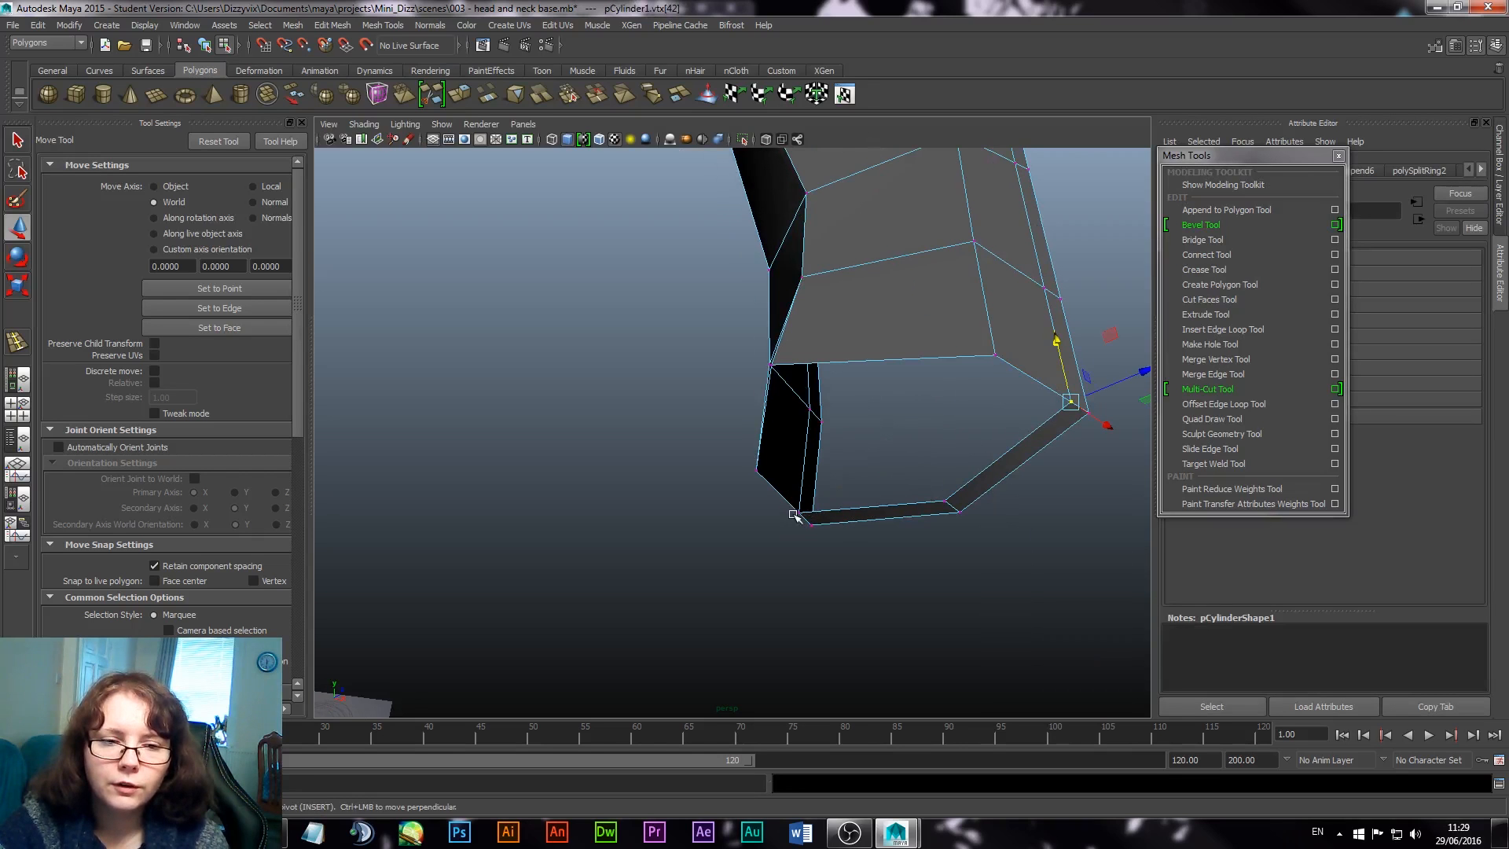
left_click(799, 511, "shift")
key("e")
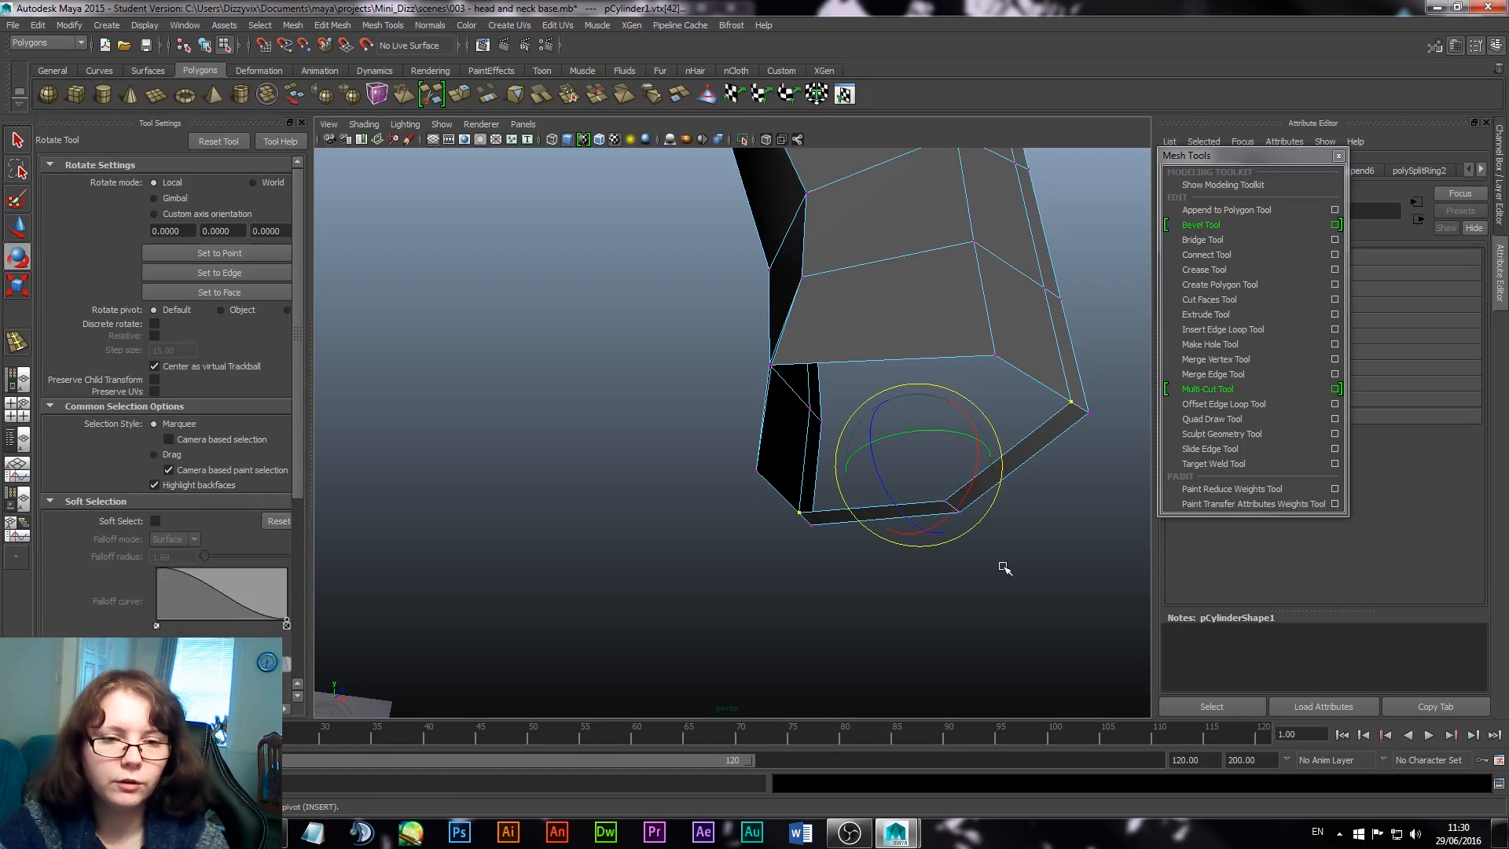
key("r")
left_click_drag(982, 437, 979, 531)
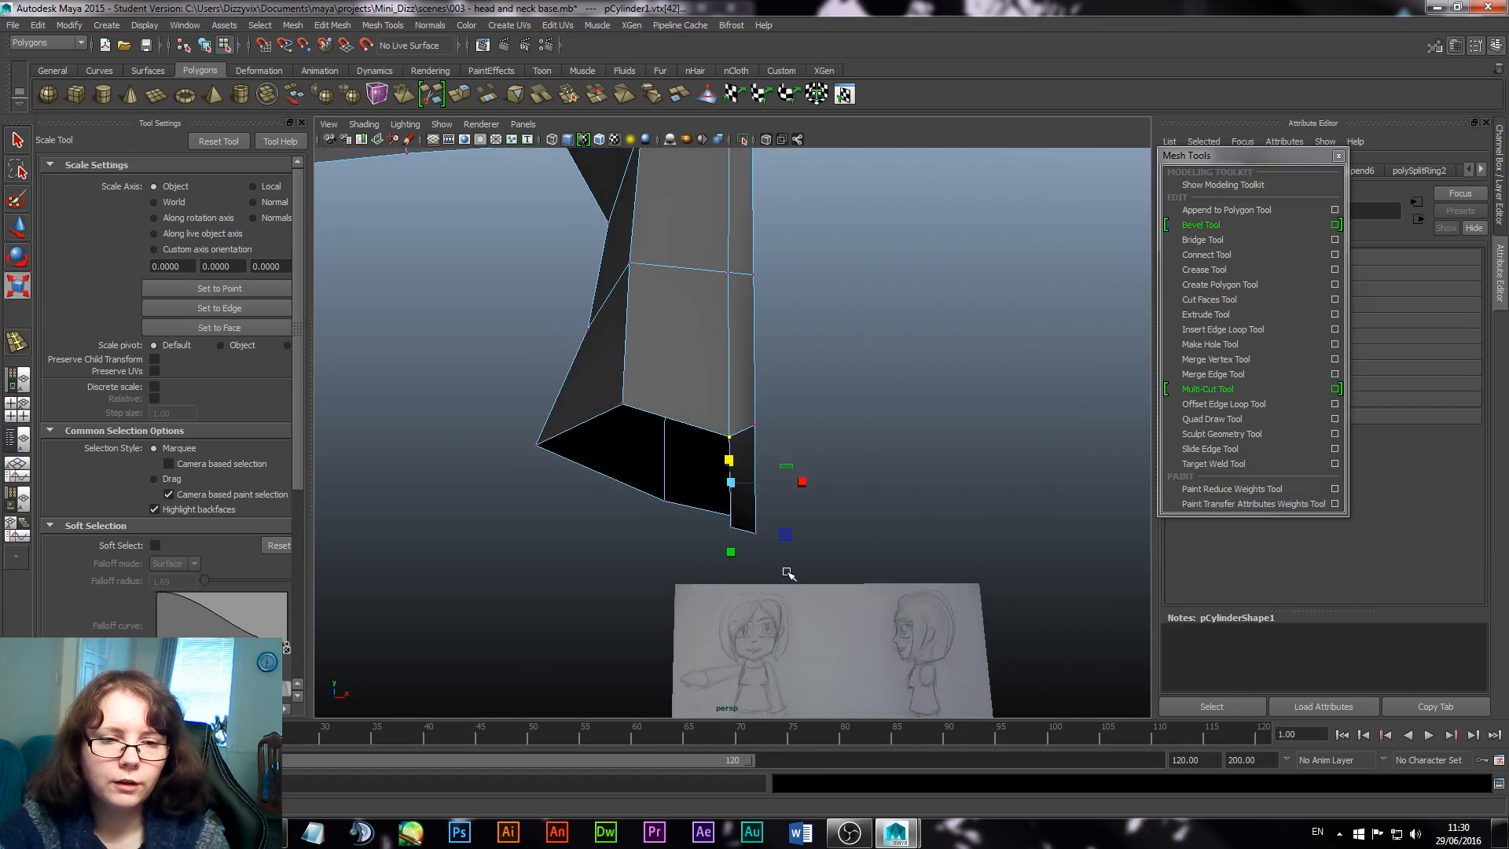
Step: Select the border edge loop around the leg opening and close the floating Mesh Tools list
left_click_drag(788, 572, 874, 609, "alt")
key("space")
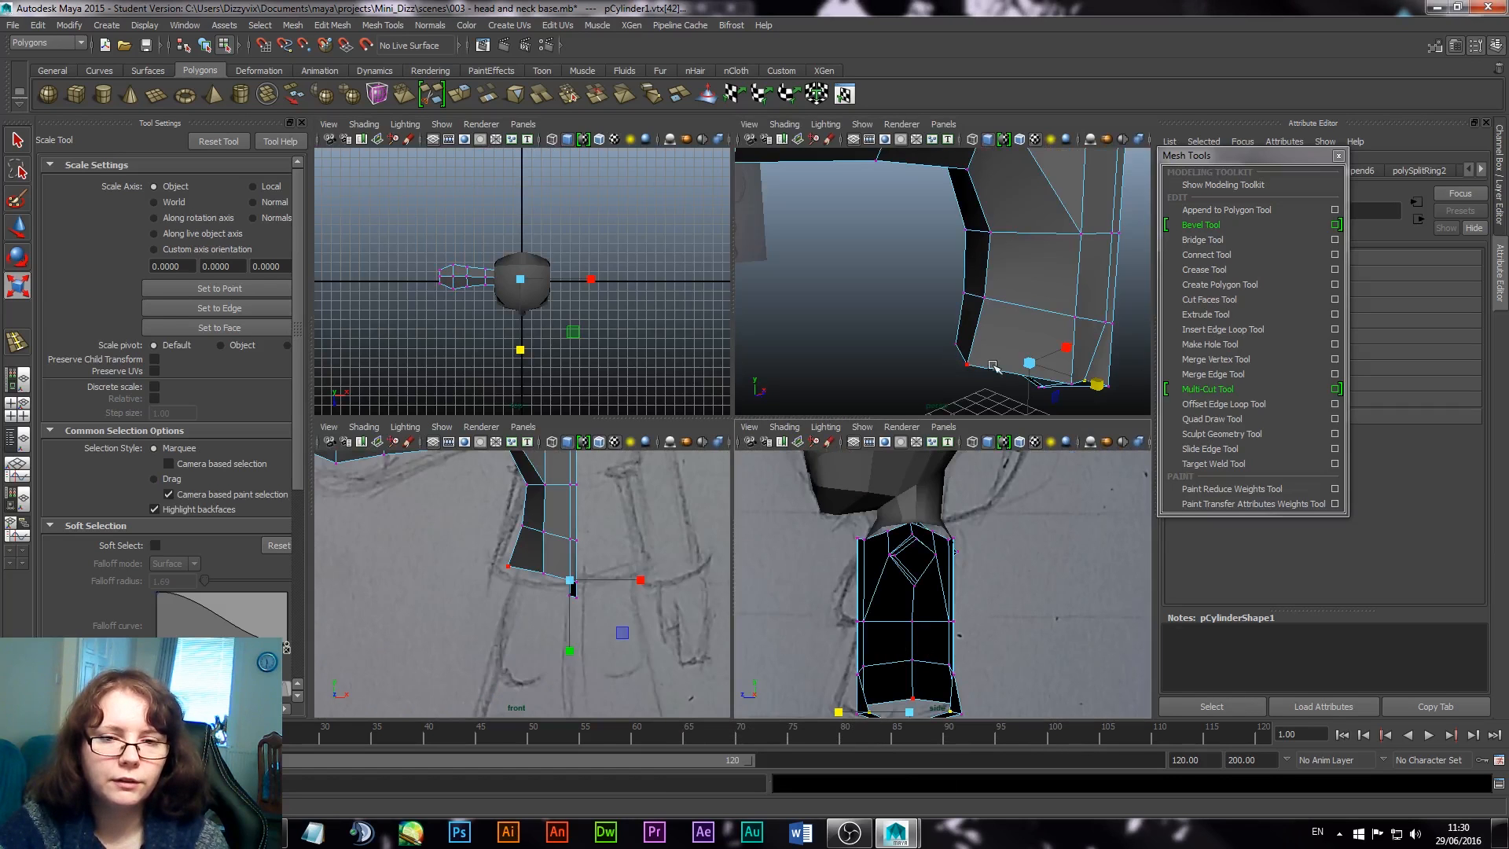
mouse_move(994, 367)
left_mouse_down("alt")
mouse_move(950, 397)
mouse_move(916, 363)
mouse_move(931, 338)
left_mouse_up("alt")
right_click_drag(927, 290, 910, 268)
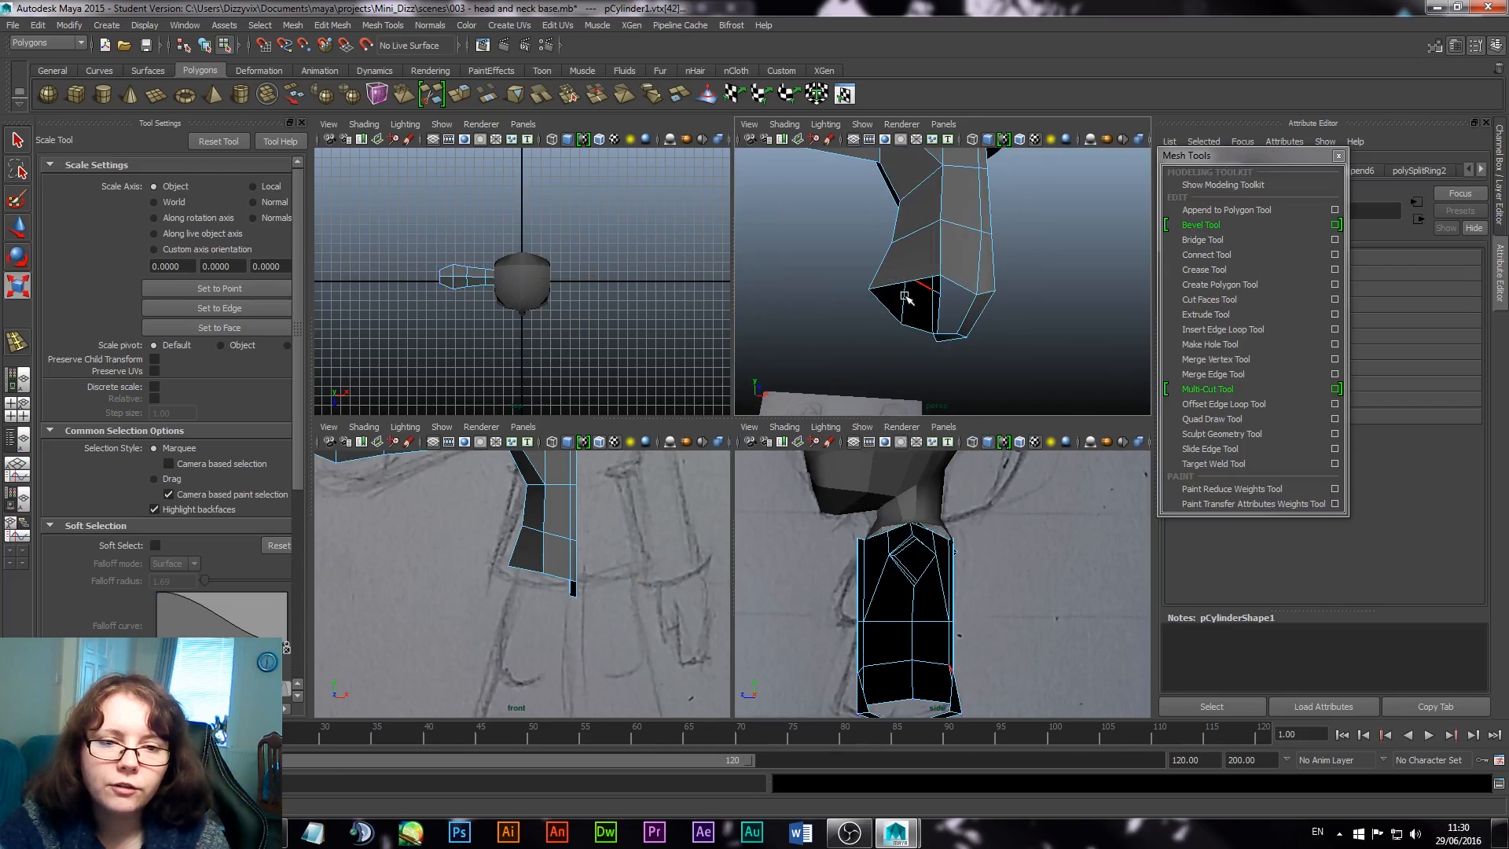
left_click(953, 286)
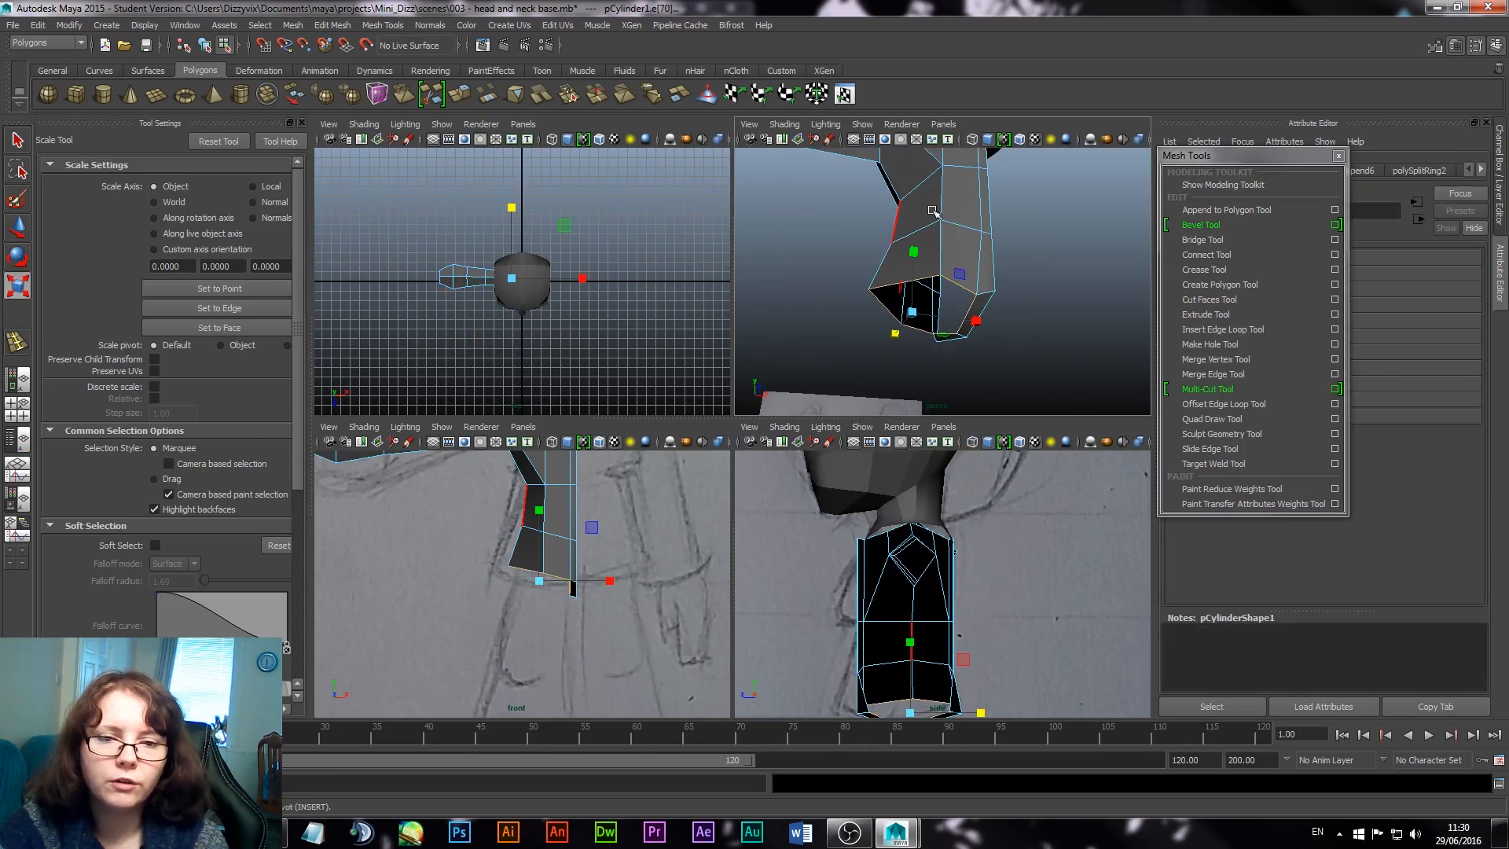
key("q")
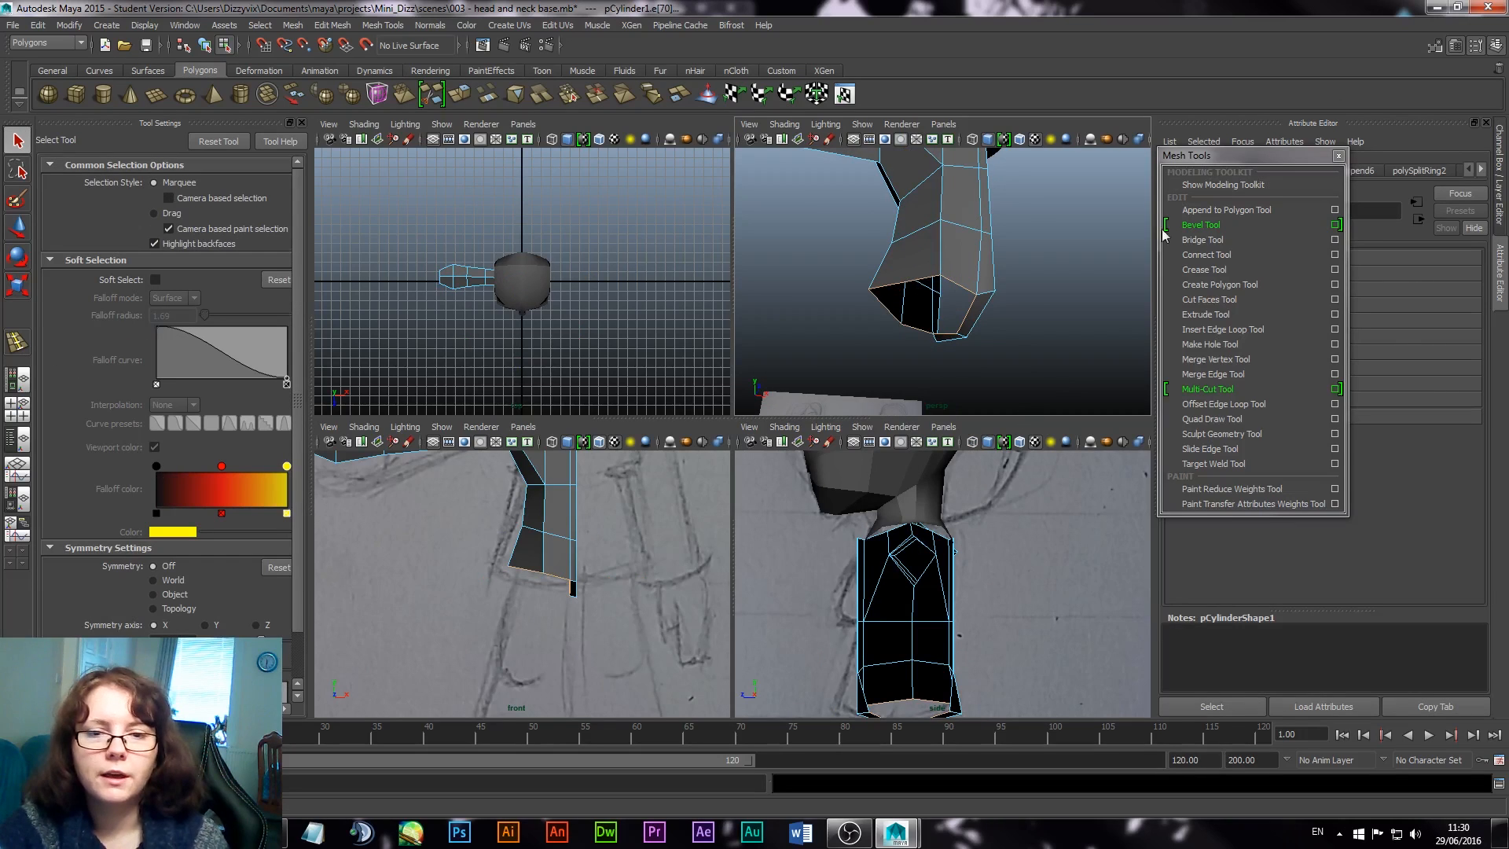
left_click(1338, 156)
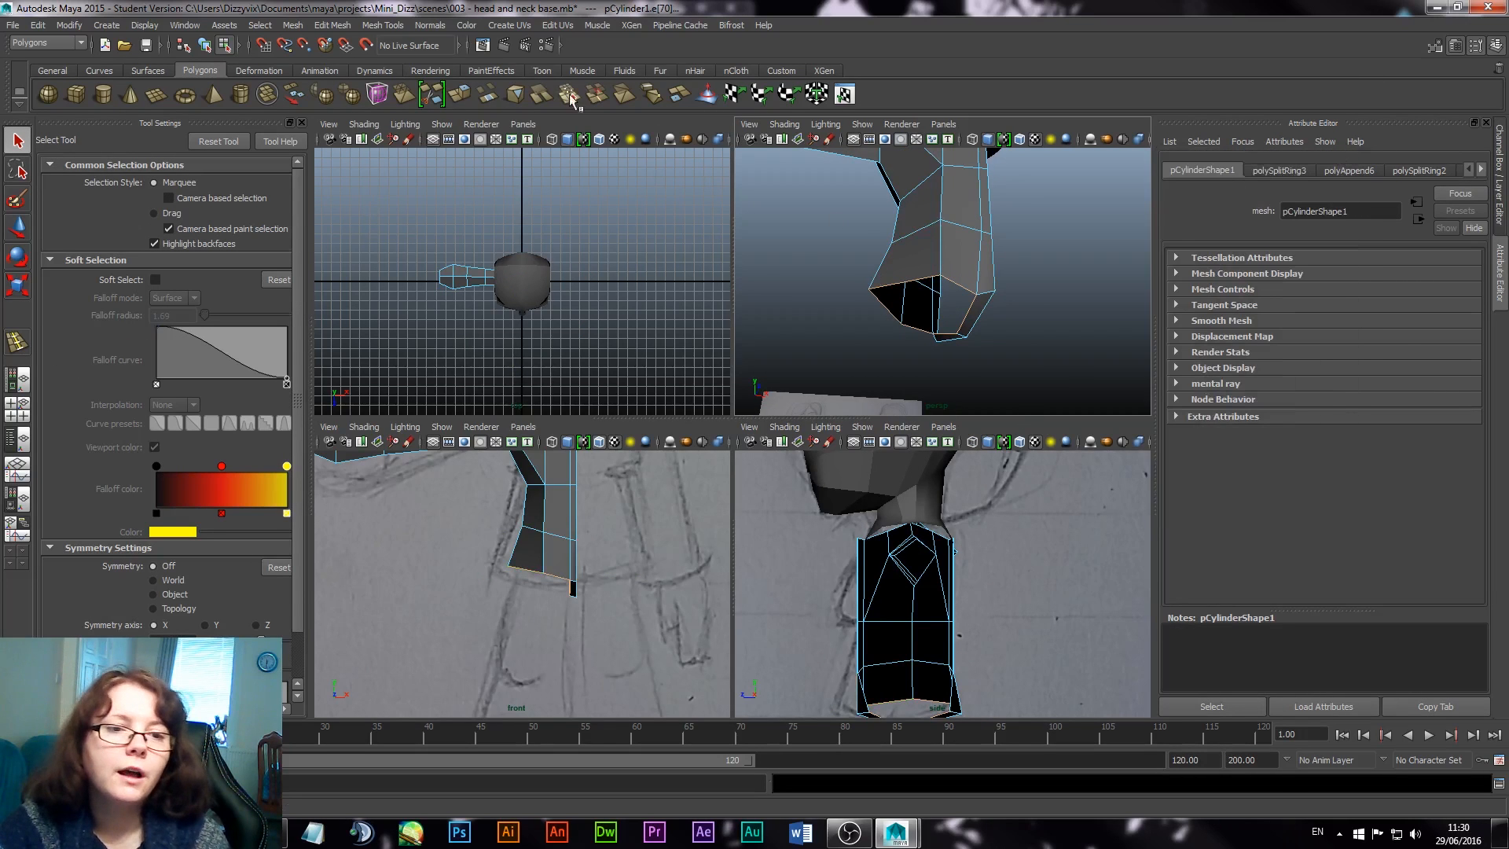
Step: Extrude the leg opening's edges downward in world space to a Translate Y of -2.574 and flatten them with a Scale Y of -0.007
left_click(464, 94)
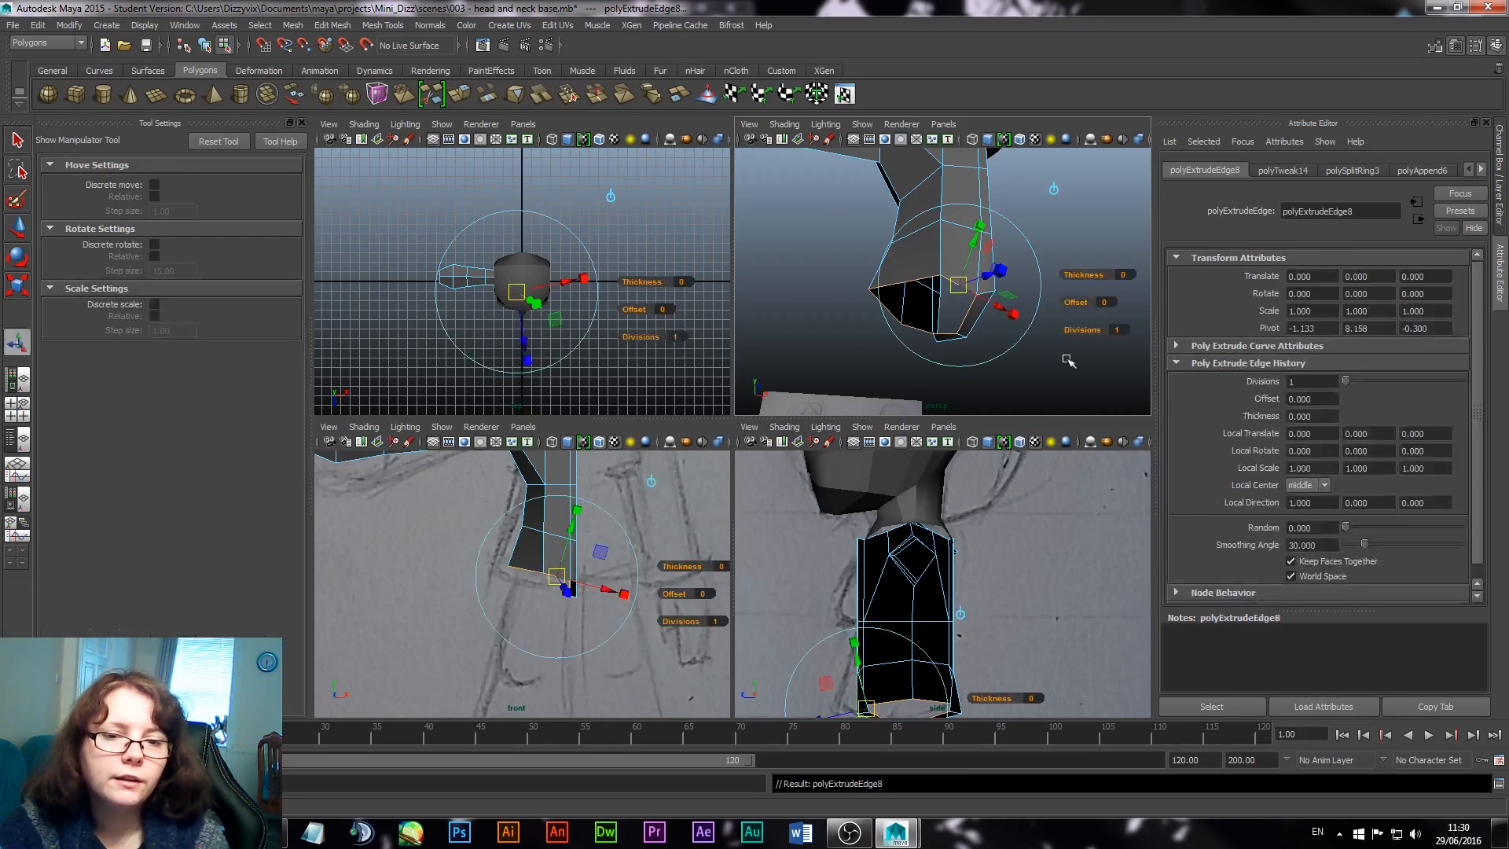
left_click(1055, 191)
left_click_drag(913, 267, 902, 380)
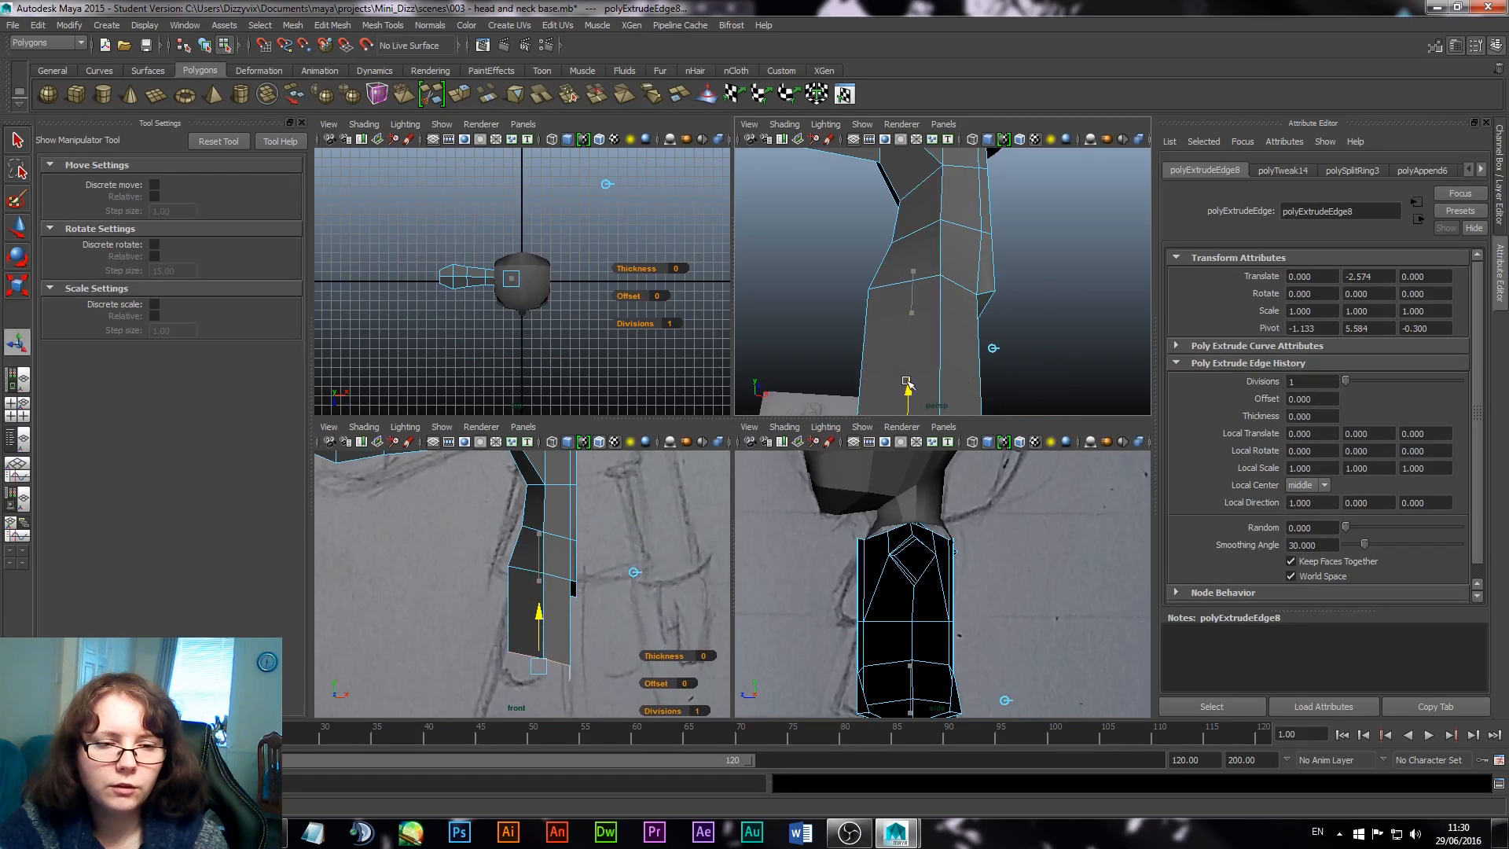
left_click_drag(1098, 306, 949, 313, "alt")
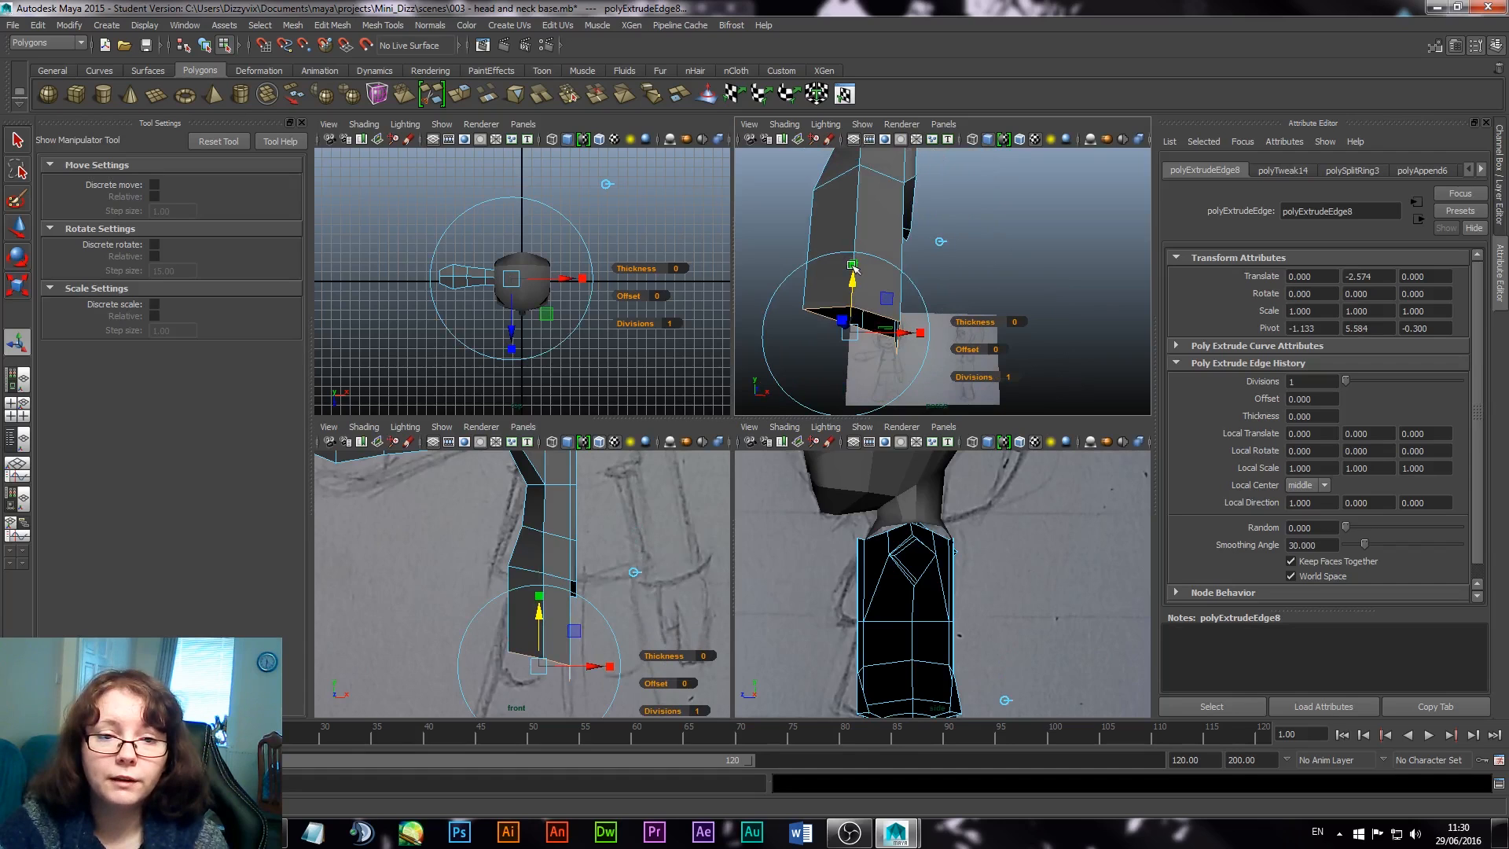
left_click_drag(853, 267, 855, 331)
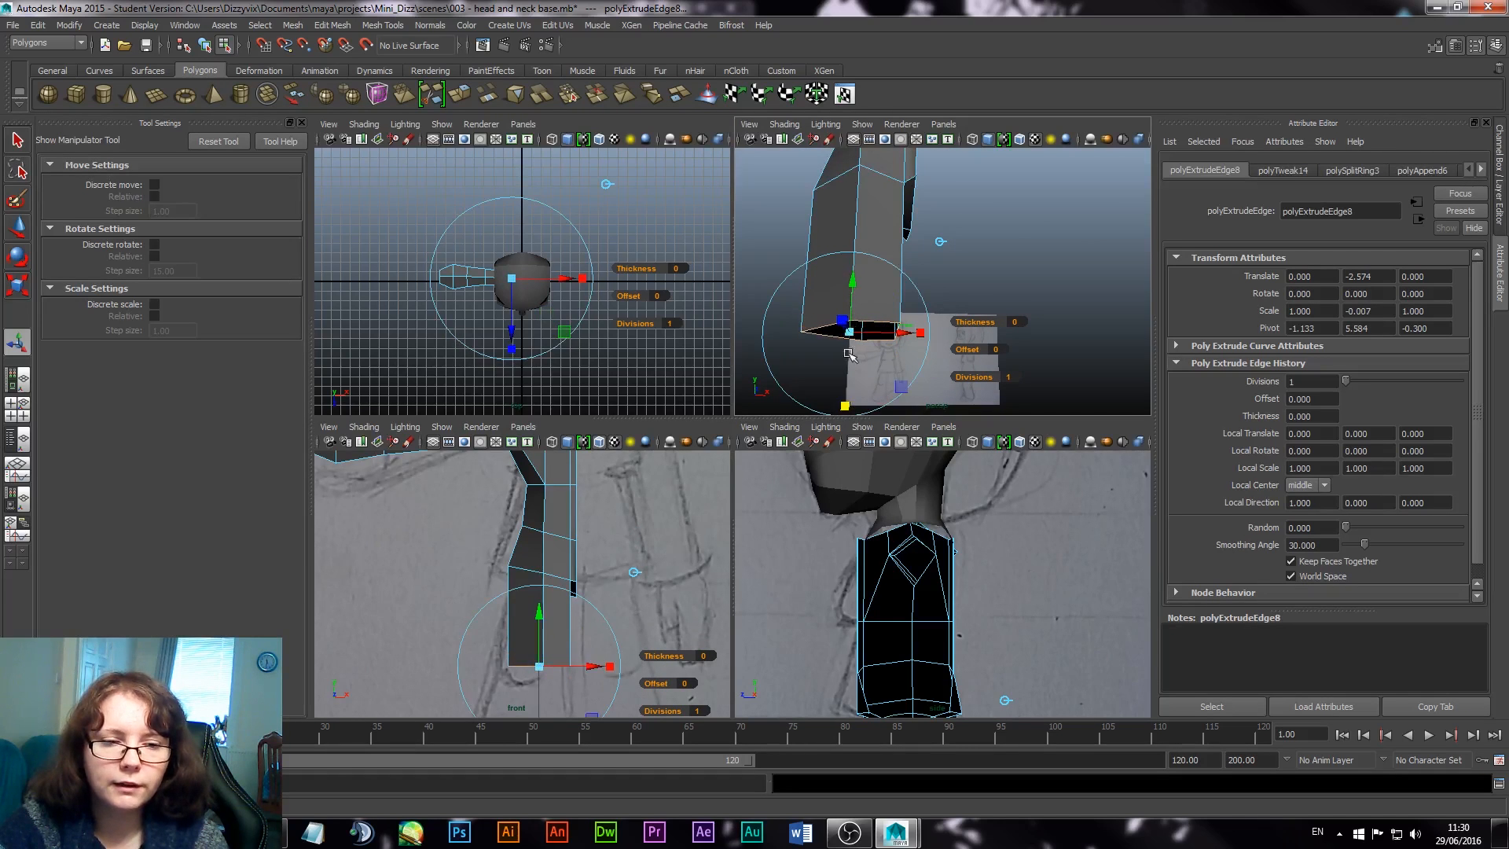
Step: Shift the extruded leg's bottom edges to a Translate X of -0.271 and a Translate Z of 0.643 to follow the sketches
middle_click_drag(524, 704, 578, 591, "alt")
mouse_move(609, 583)
left_mouse_down()
mouse_move(583, 582)
mouse_move(593, 591)
left_mouse_up()
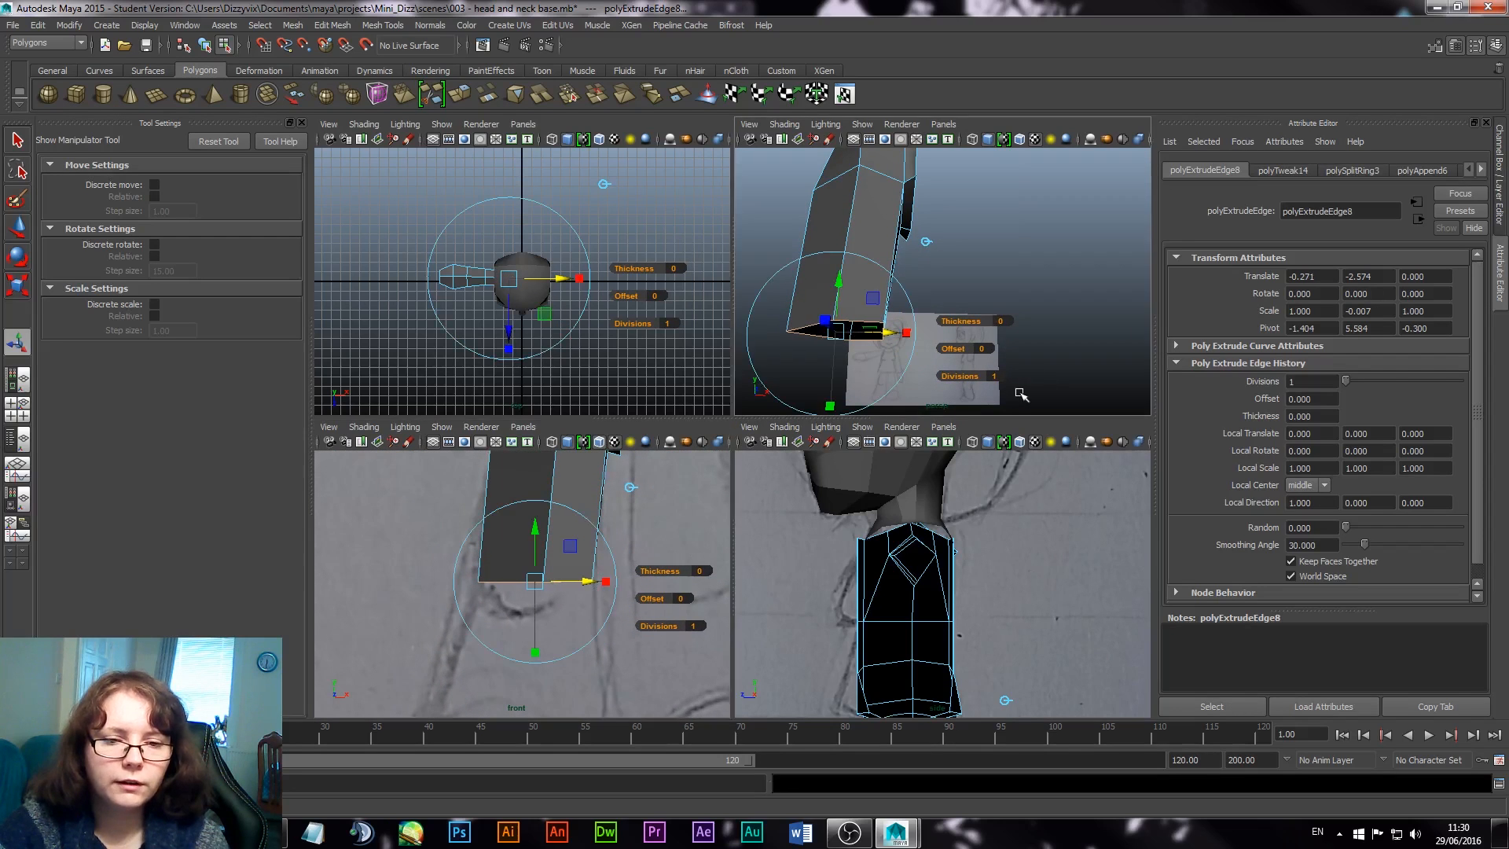
middle_click_drag(922, 623, 927, 394, "alt")
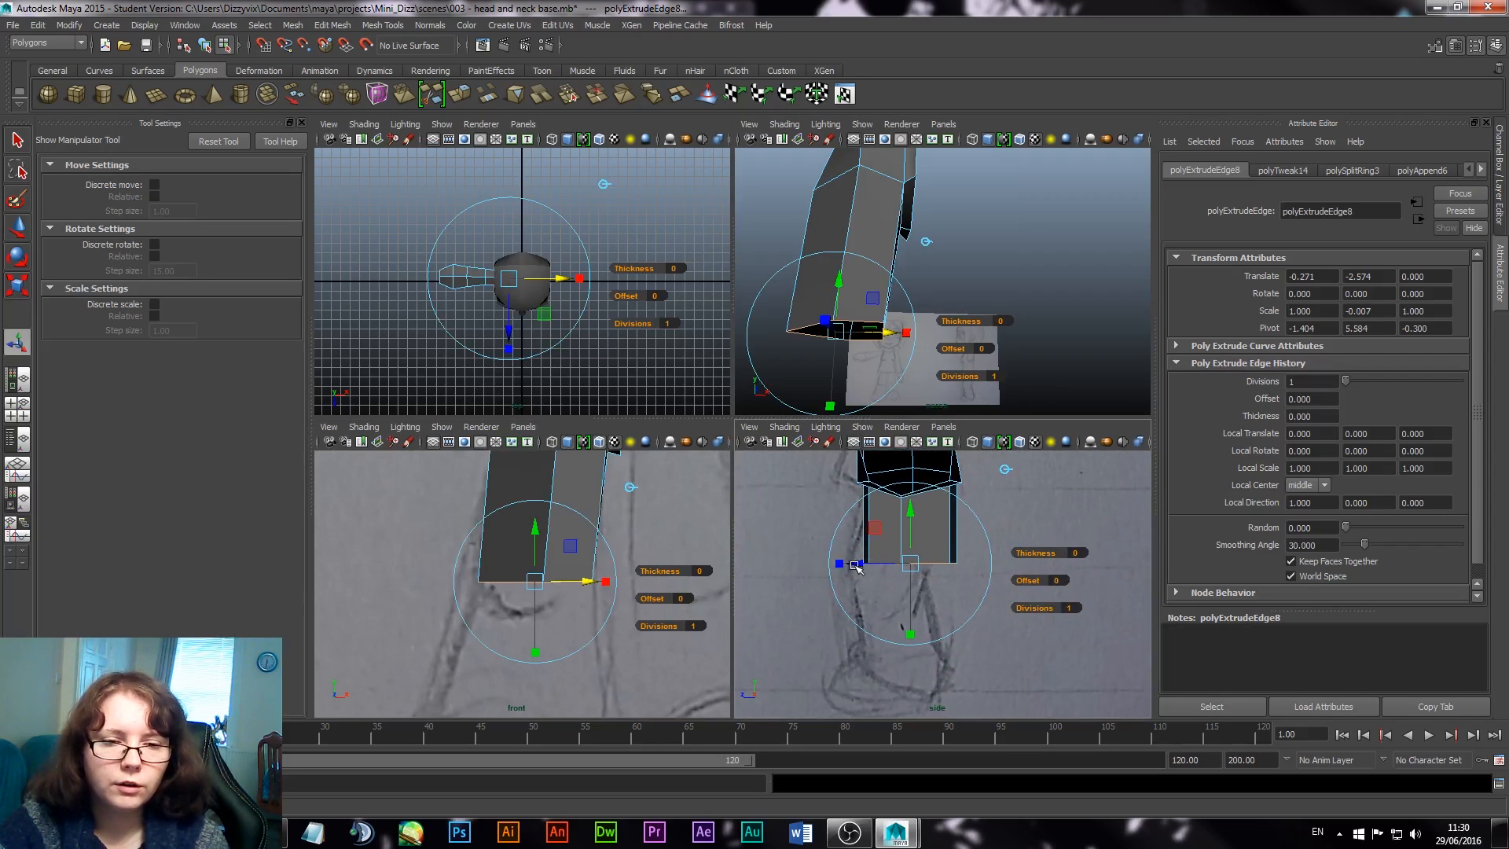
left_click_drag(856, 566, 839, 567)
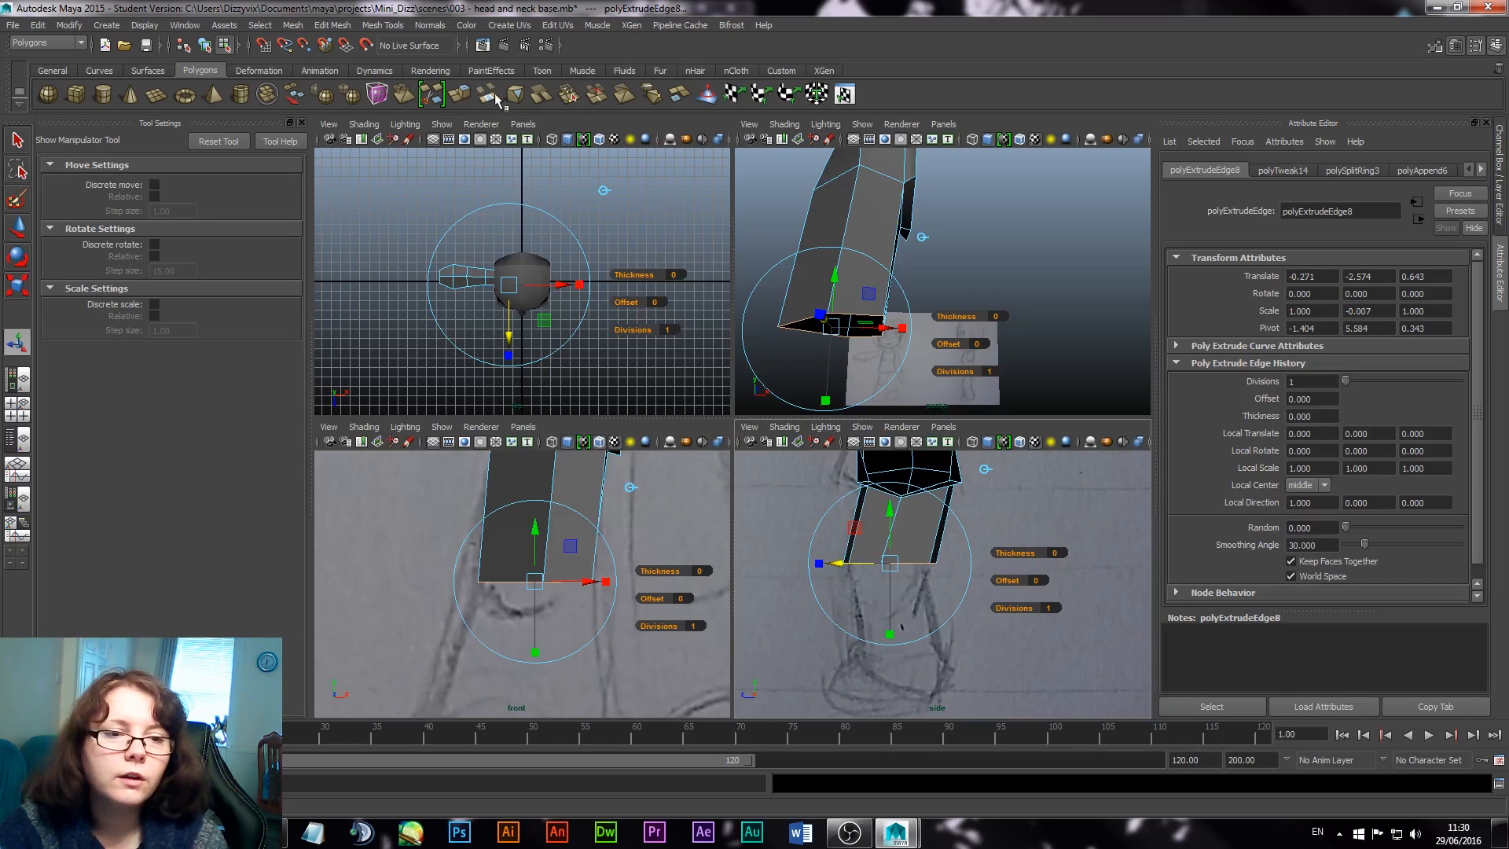
Step: Extrude the leg's bottom edges again and move them downward in world space to a Translate Y of -2.699
left_click(462, 94)
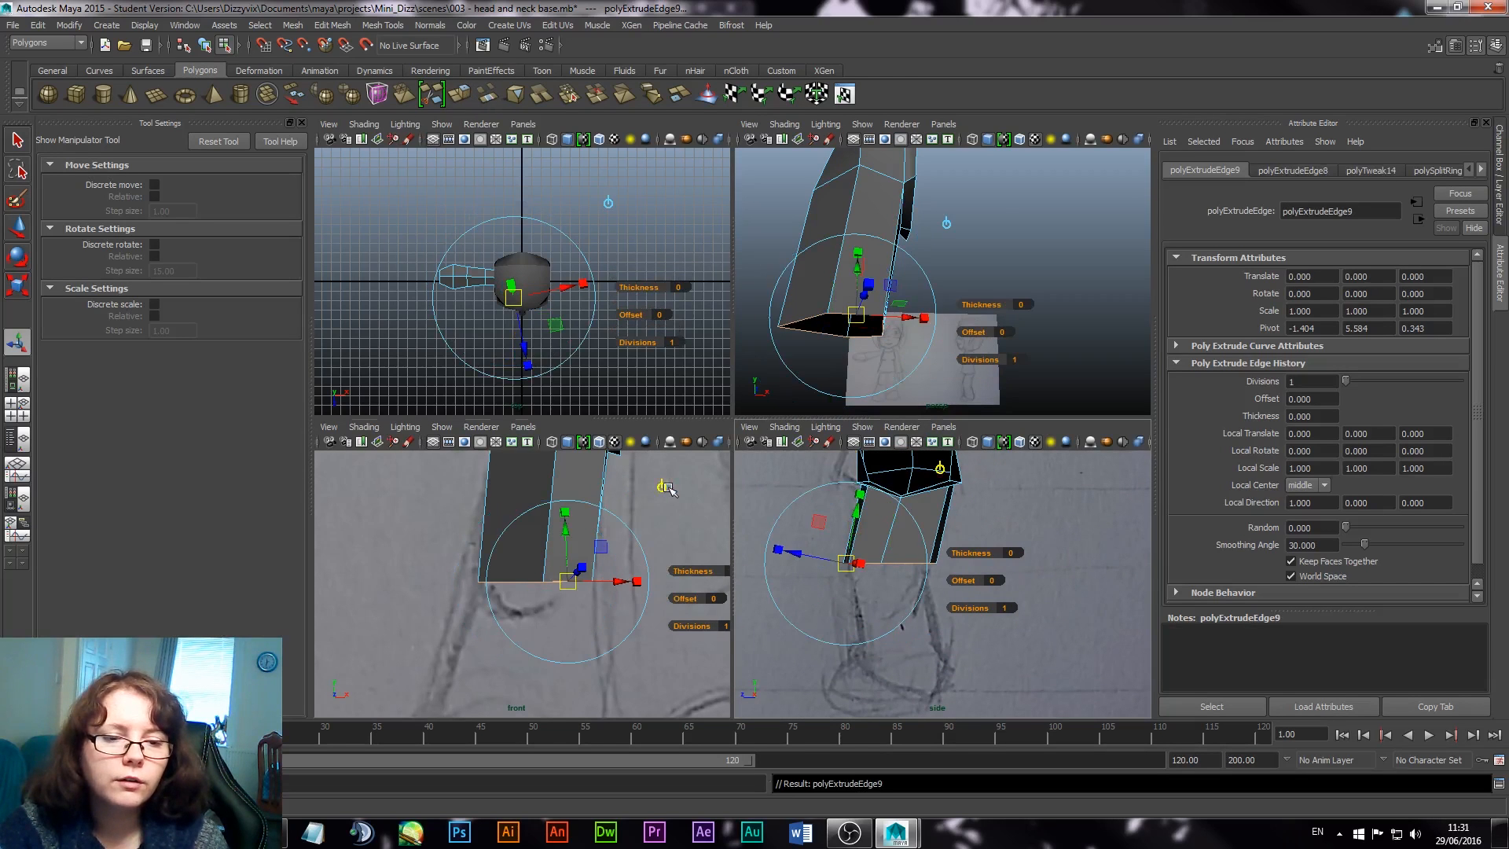
left_click(664, 488)
left_click_drag(540, 543, 540, 688)
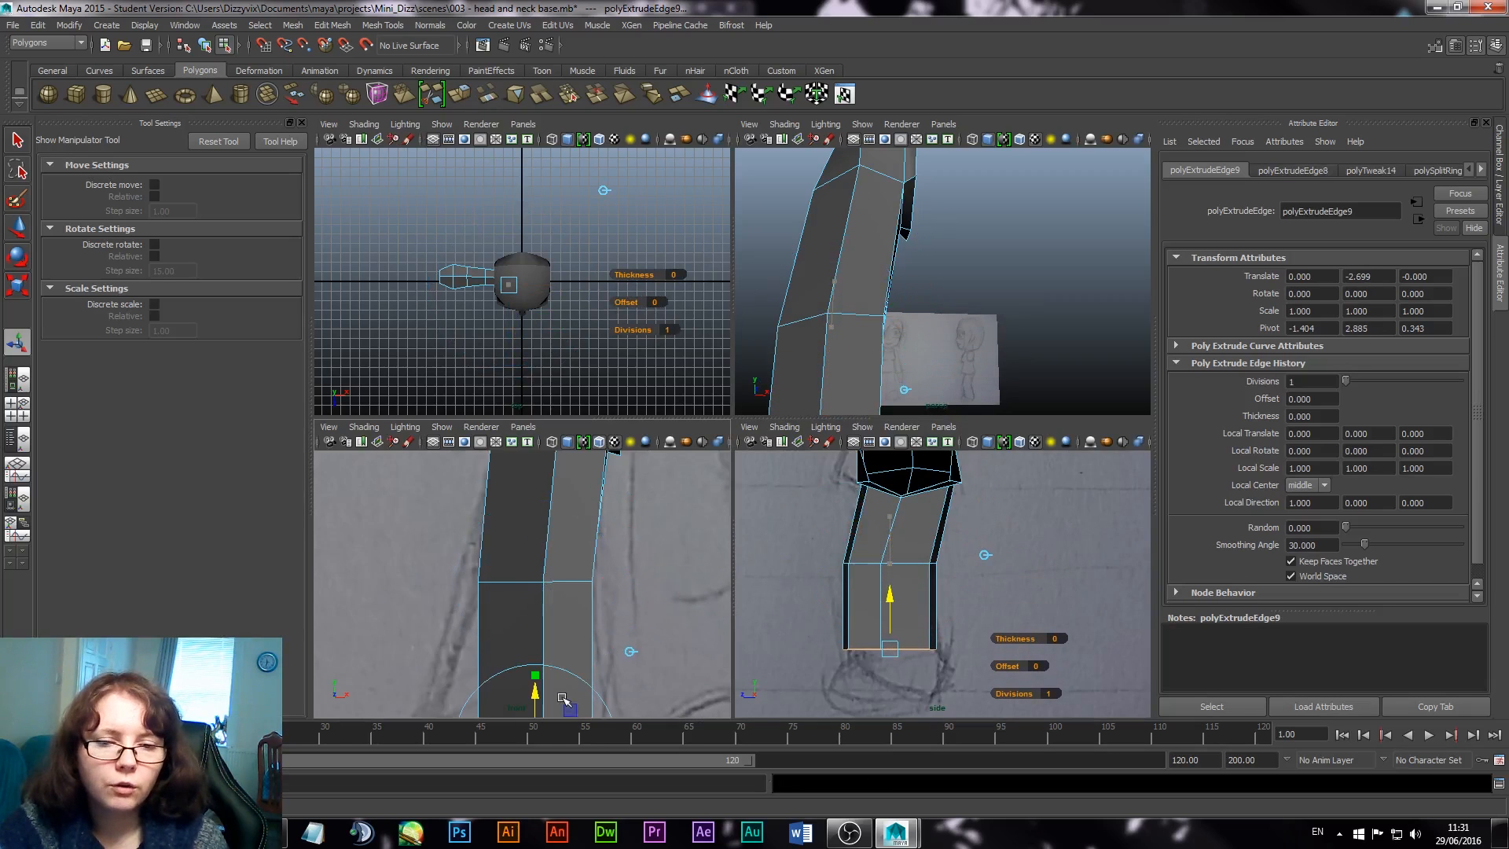
left_click(564, 700)
Step: Move the new lower-leg edges along world Z to a Translate Z of -0.247 to match the side sketch
middle_click_drag(979, 334, 1008, 258, "alt")
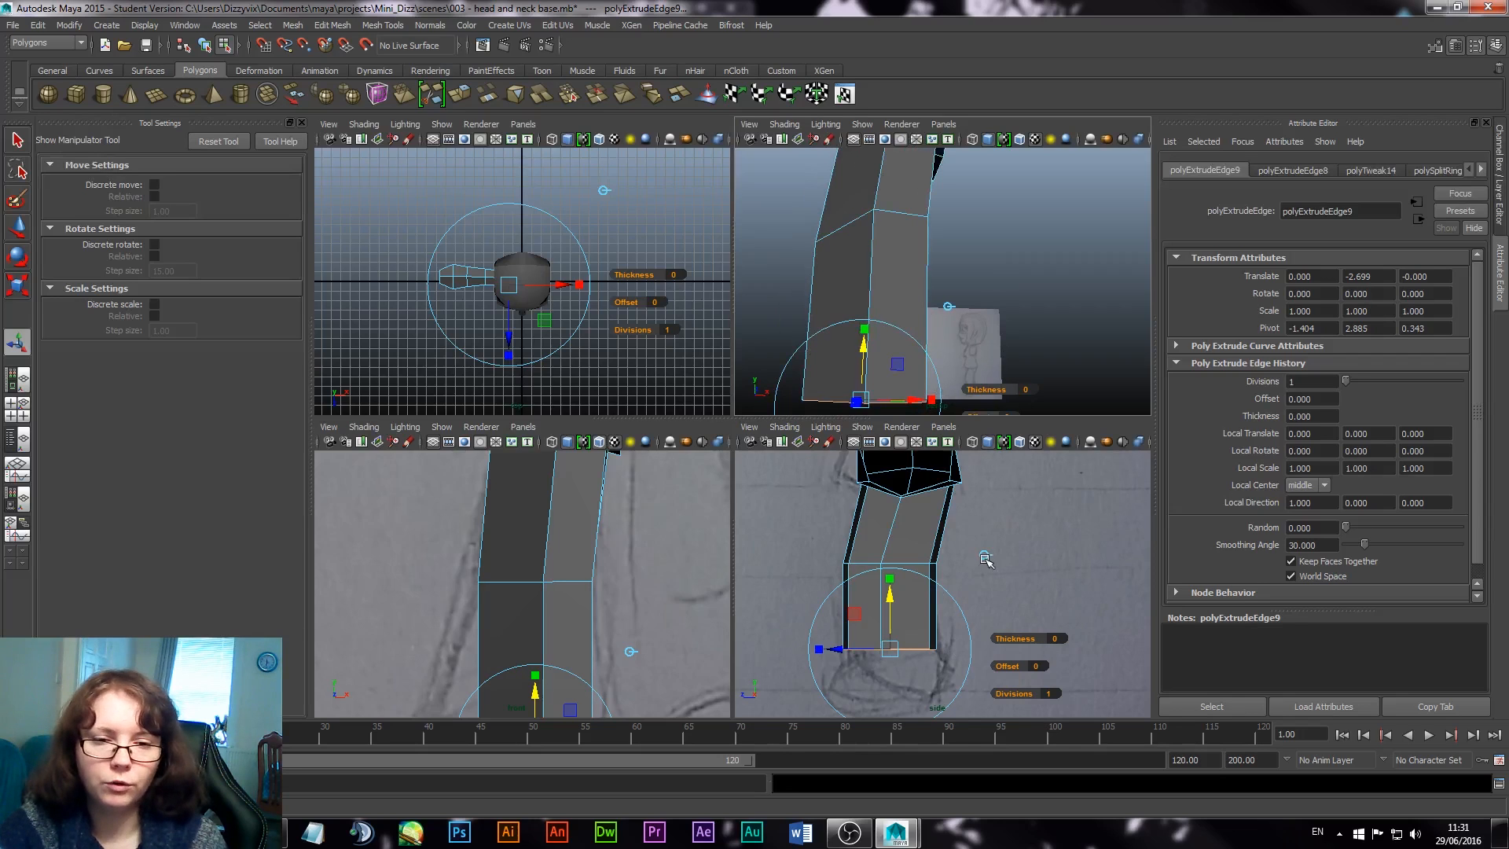
left_click(986, 554)
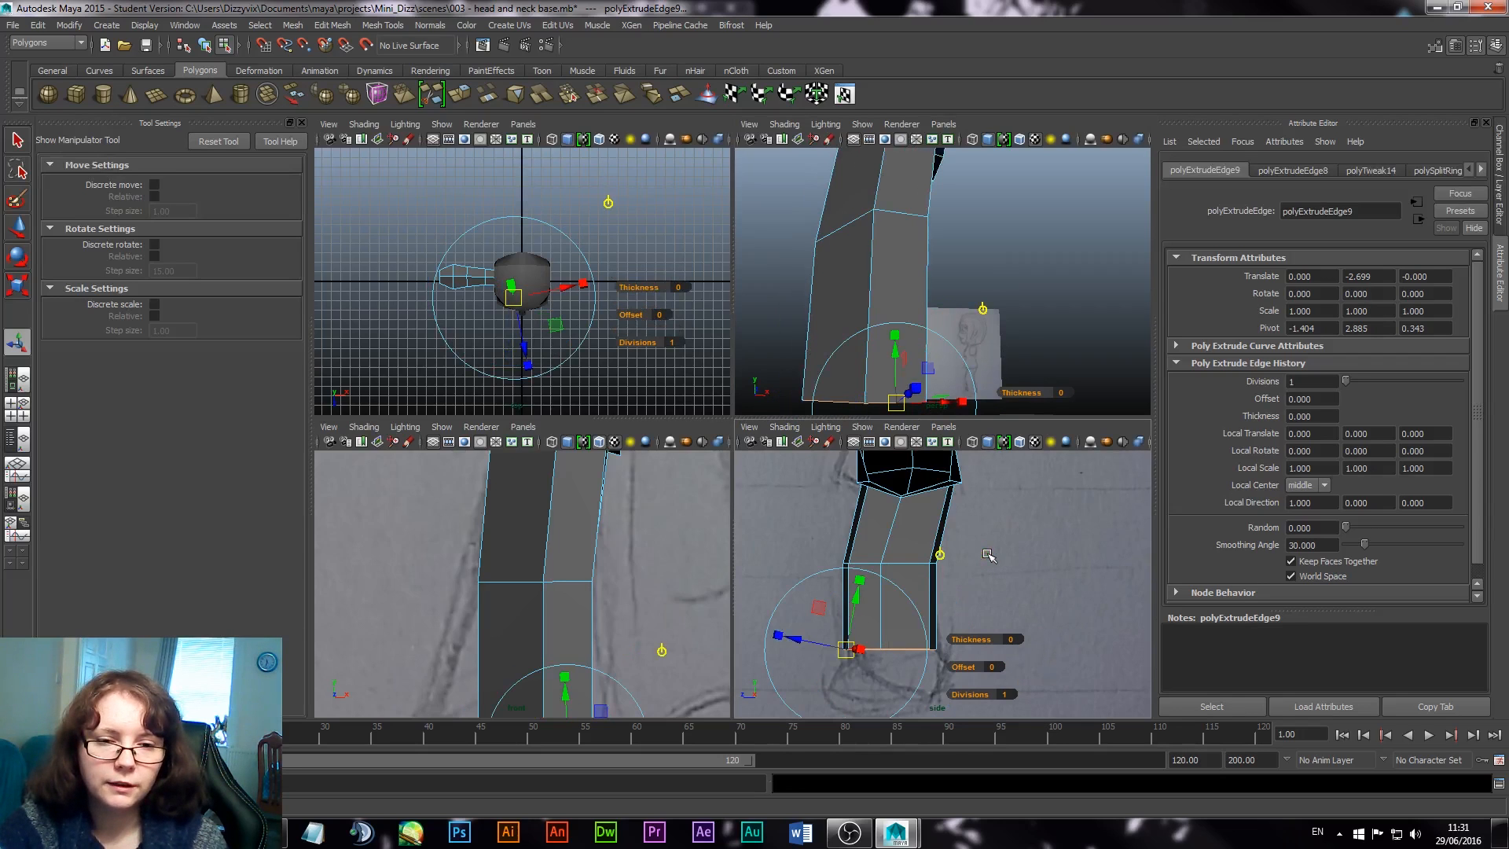
left_click(937, 555)
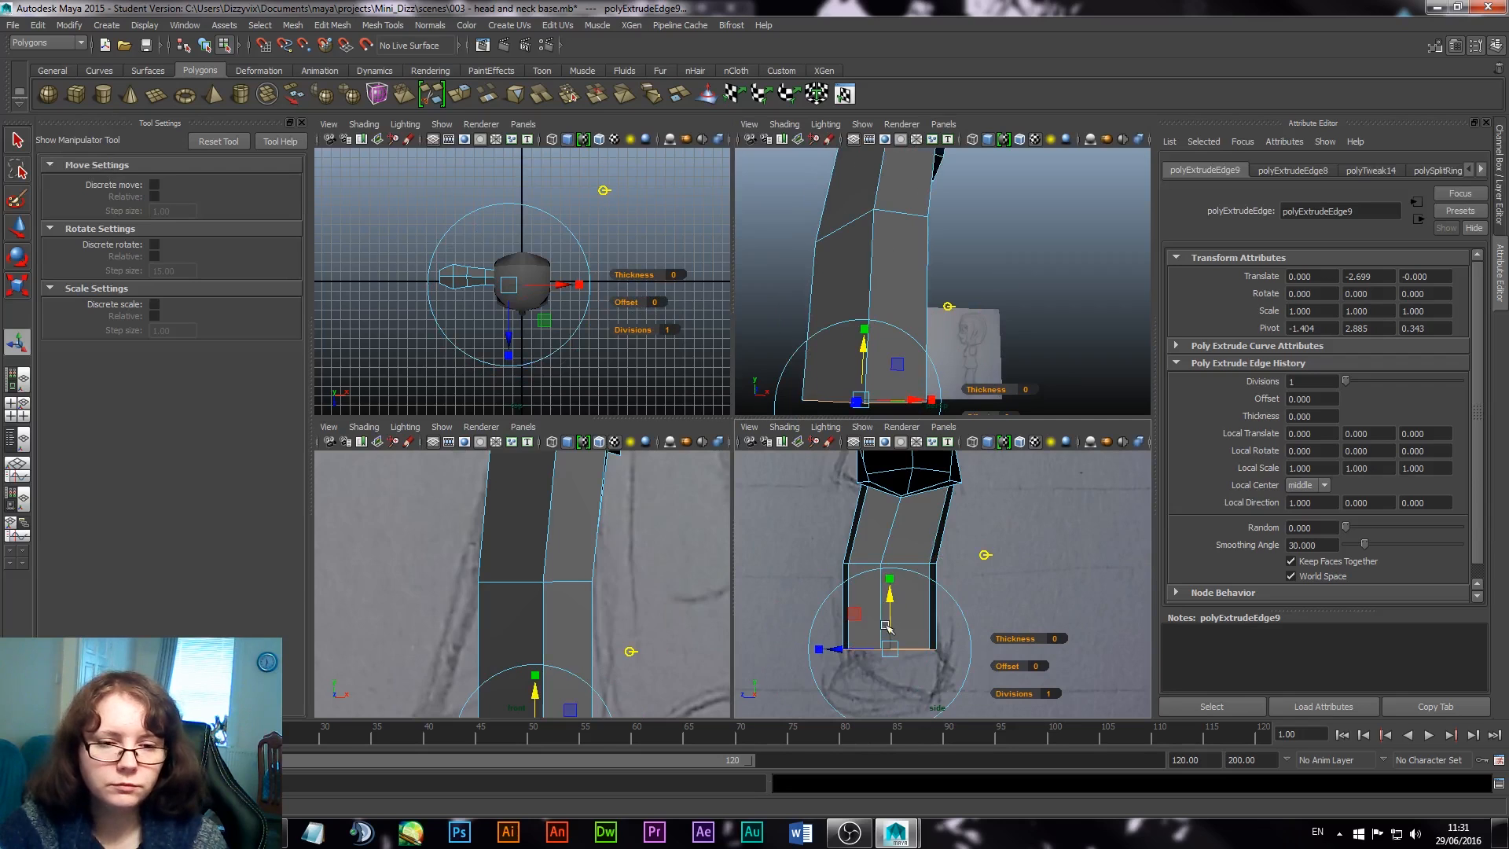
left_click_drag(834, 658, 843, 657)
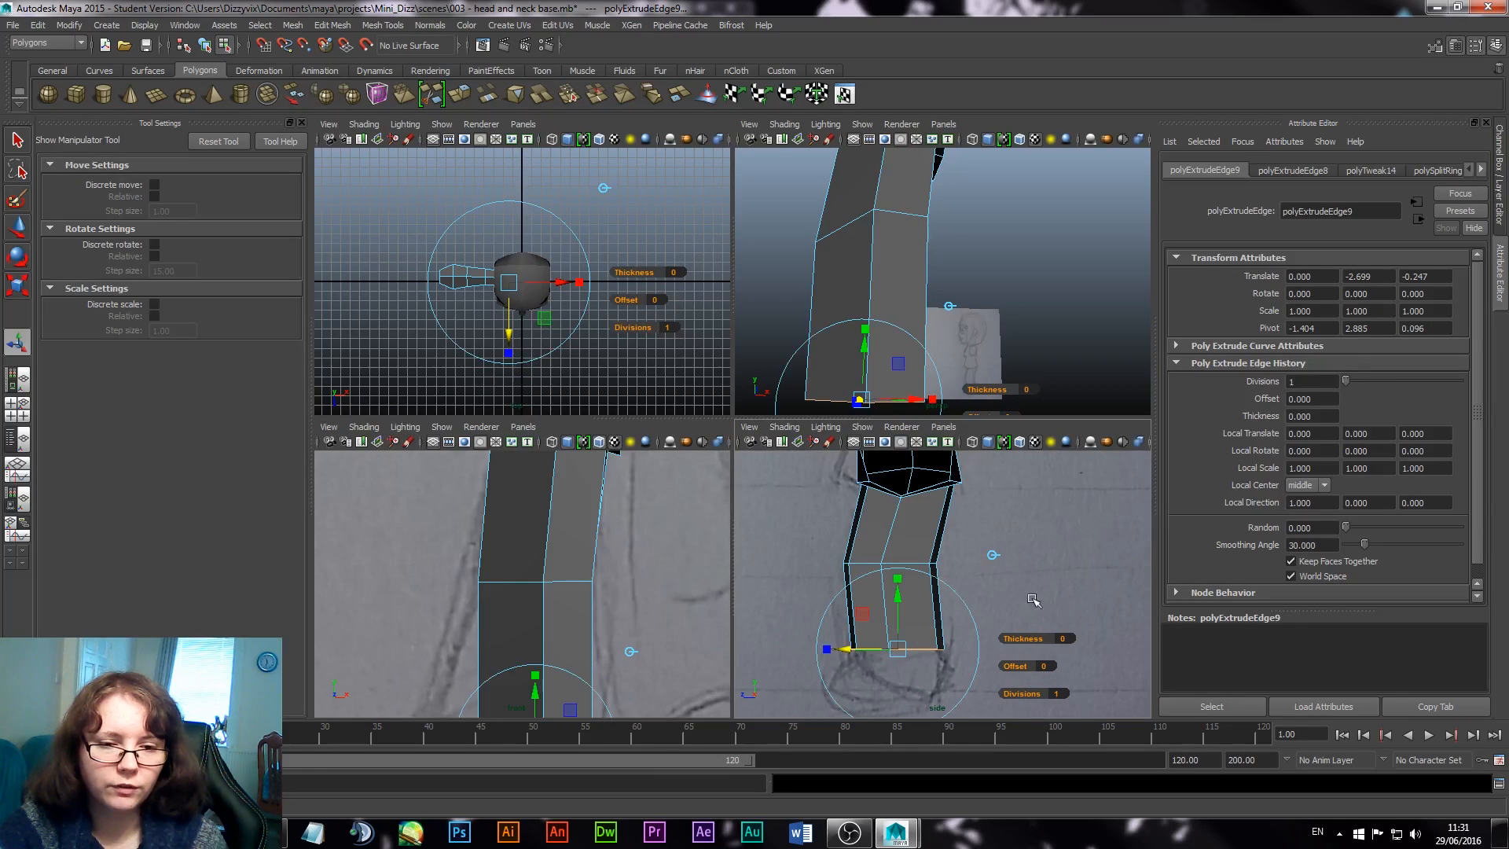
Step: Scale the lower-leg edges uniformly to 0.783 to narrow the ankle
left_click(900, 581)
middle_click_drag(974, 626, 967, 554, "alt")
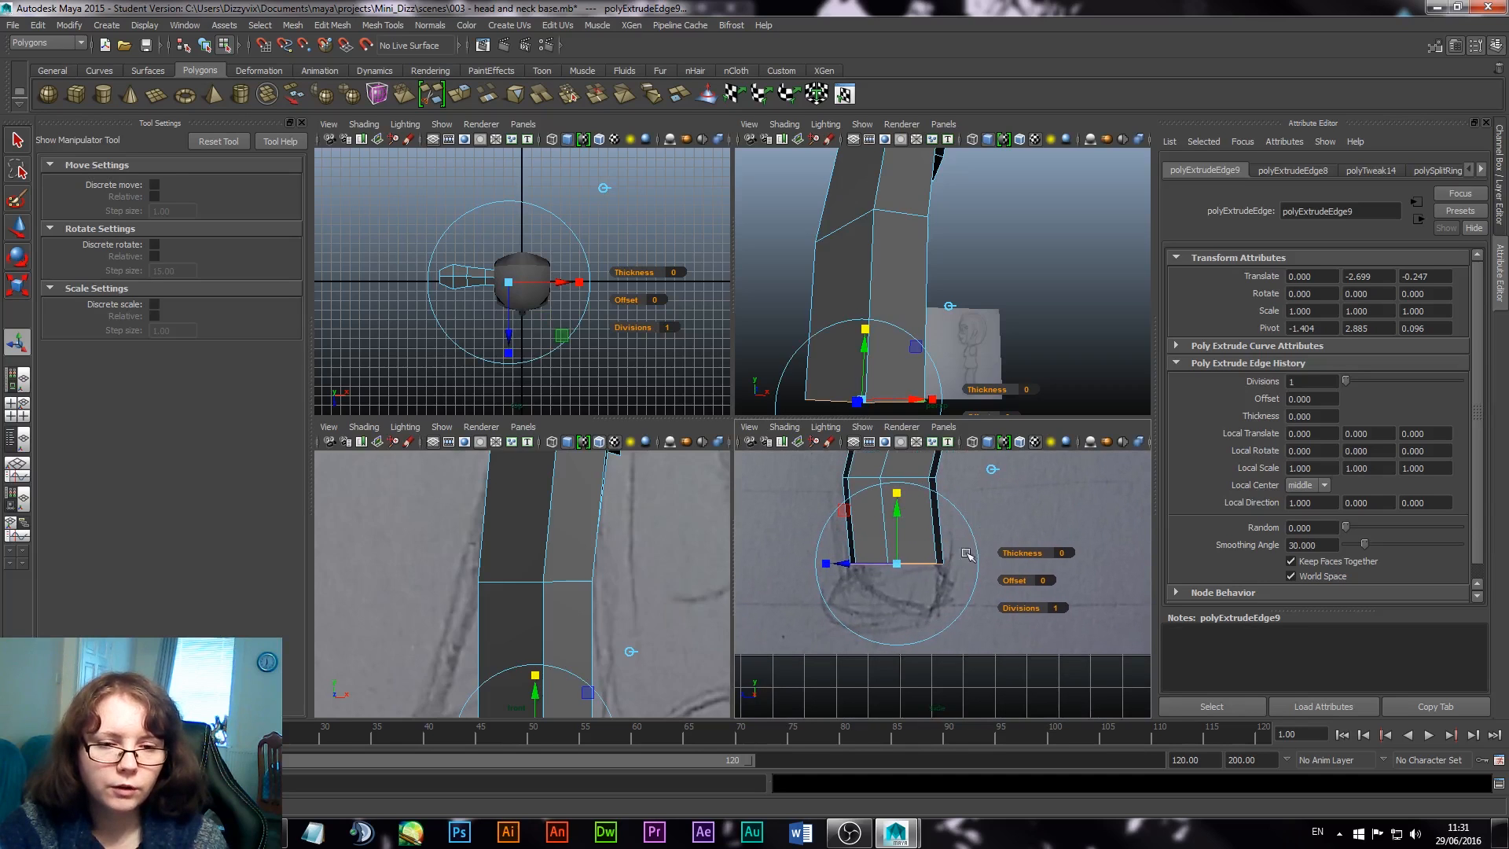
left_click_drag(894, 564, 889, 566)
Step: Try to scale the ankle edges along X against the front sketch, and undo the change
middle_click_drag(599, 643, 623, 472, "alt")
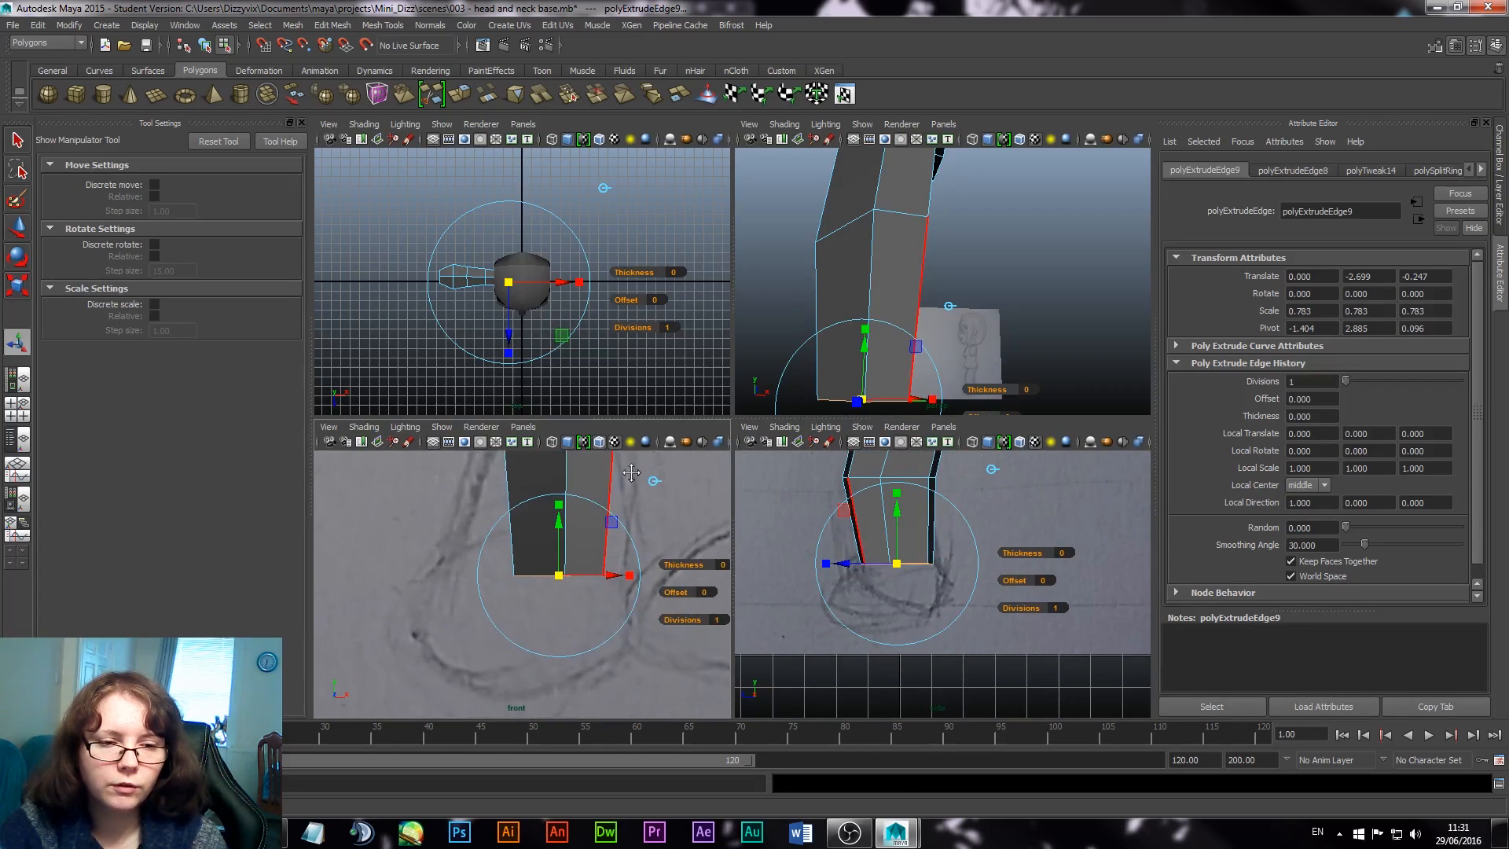
left_click(598, 601, "alt")
right_click_drag(614, 590, 578, 568, "alt")
middle_click_drag(578, 567, 574, 623, "alt")
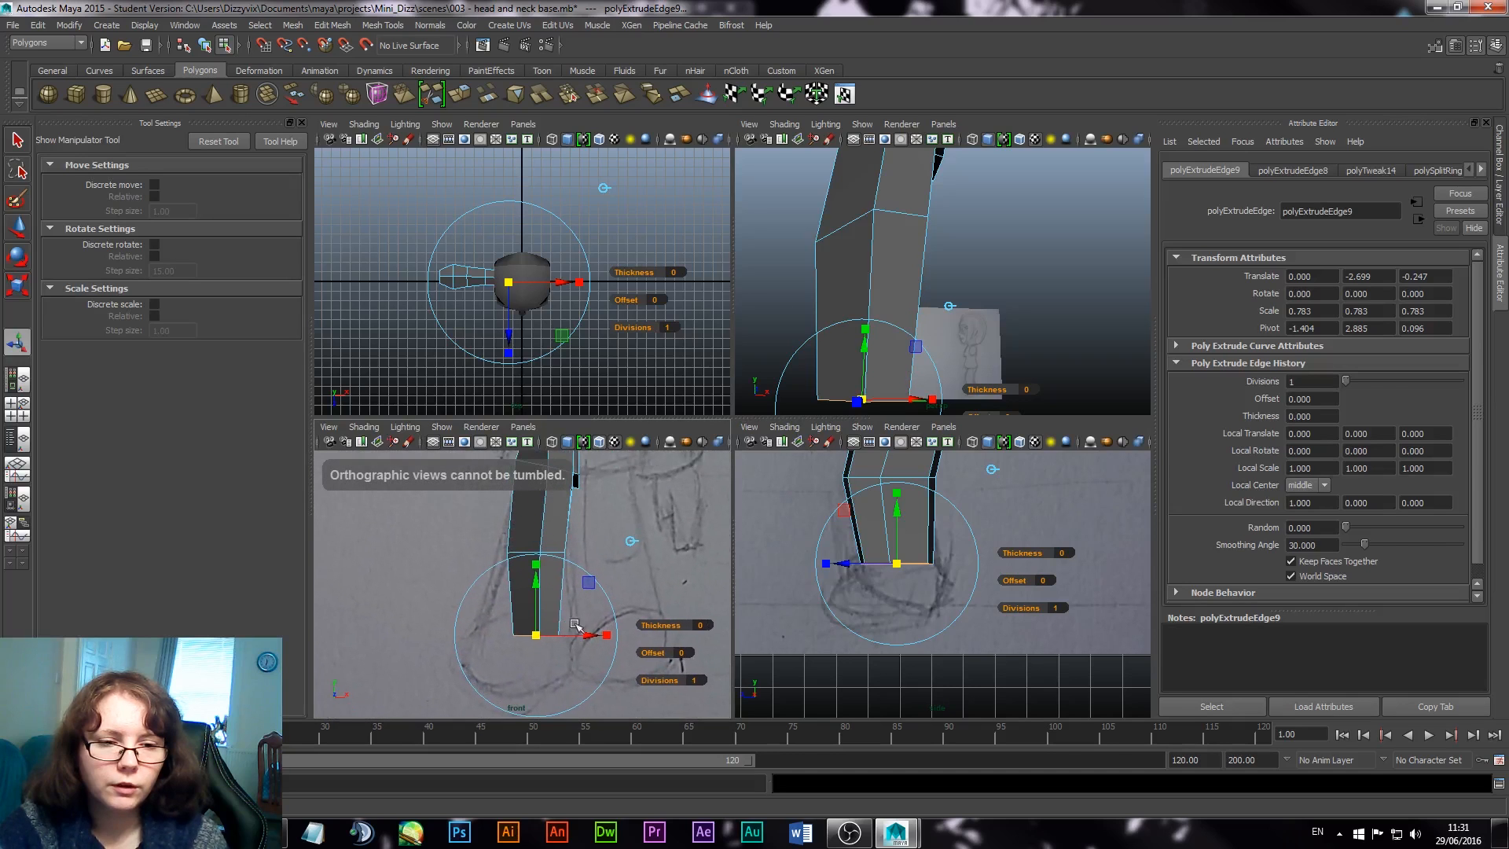
left_click_drag(608, 634, 682, 629)
key("ctrl+z")
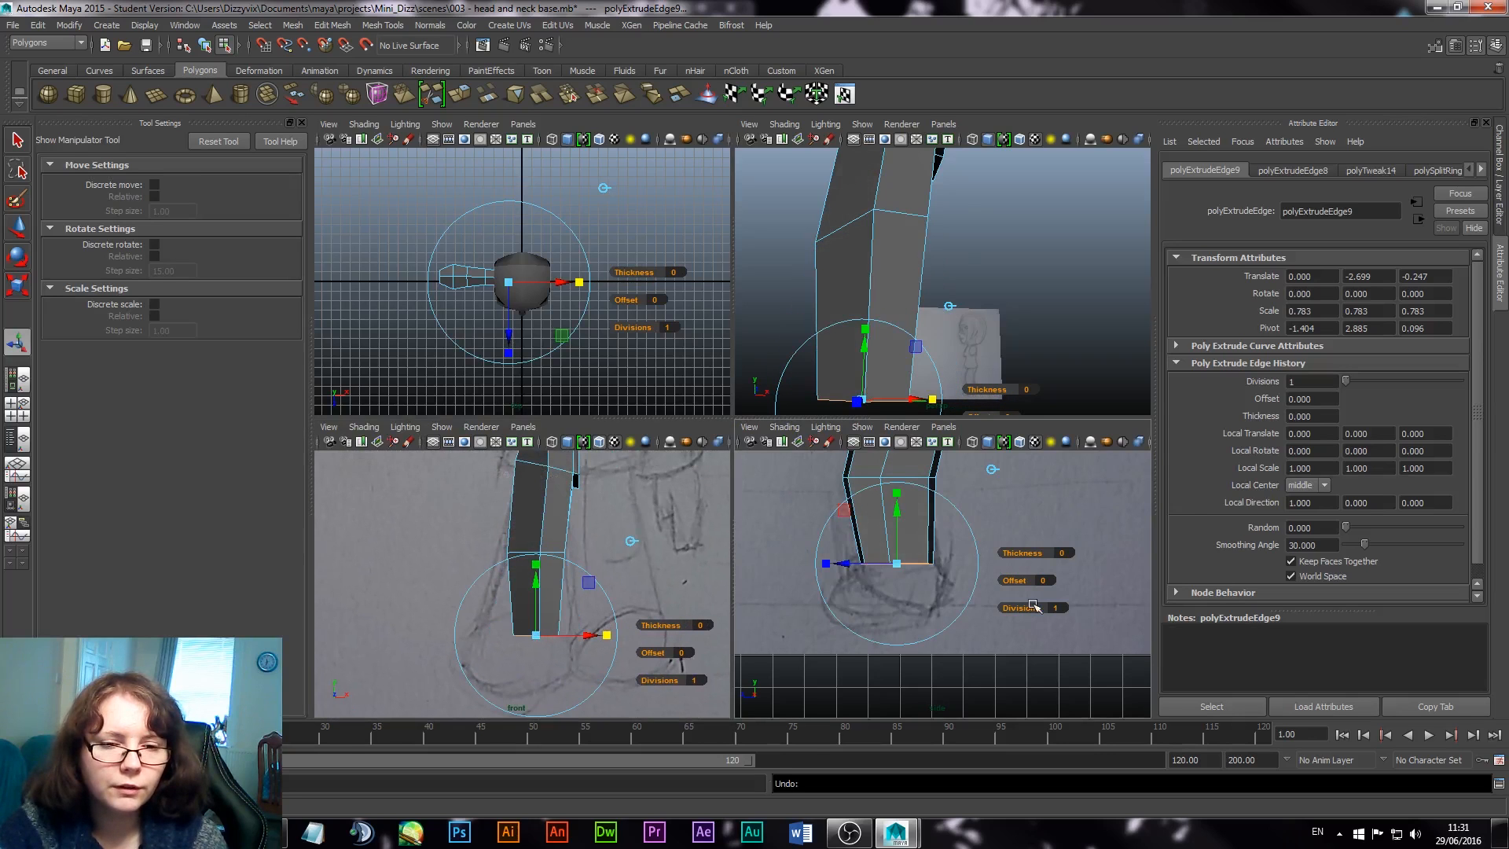
Step: Undo the uniform scale of the extruded ankle edges, then scale them to 0.826 in Z and 1.379 in X
key("ctrl+z")
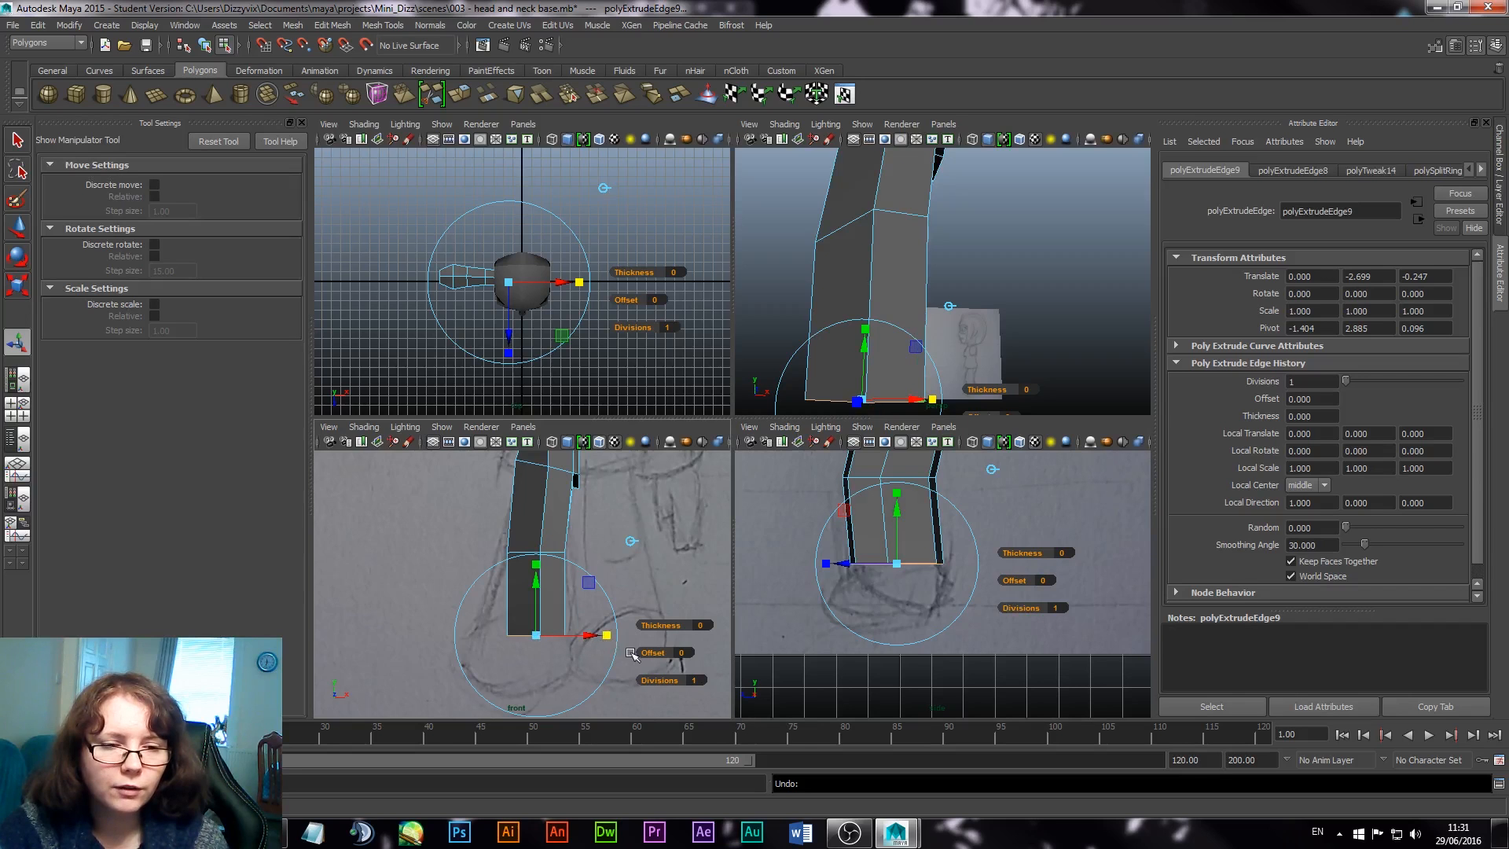
scroll(1045, 587, "up", 4)
middle_click_drag(1017, 572, 1057, 619, "alt")
left_click_drag(817, 587, 825, 590)
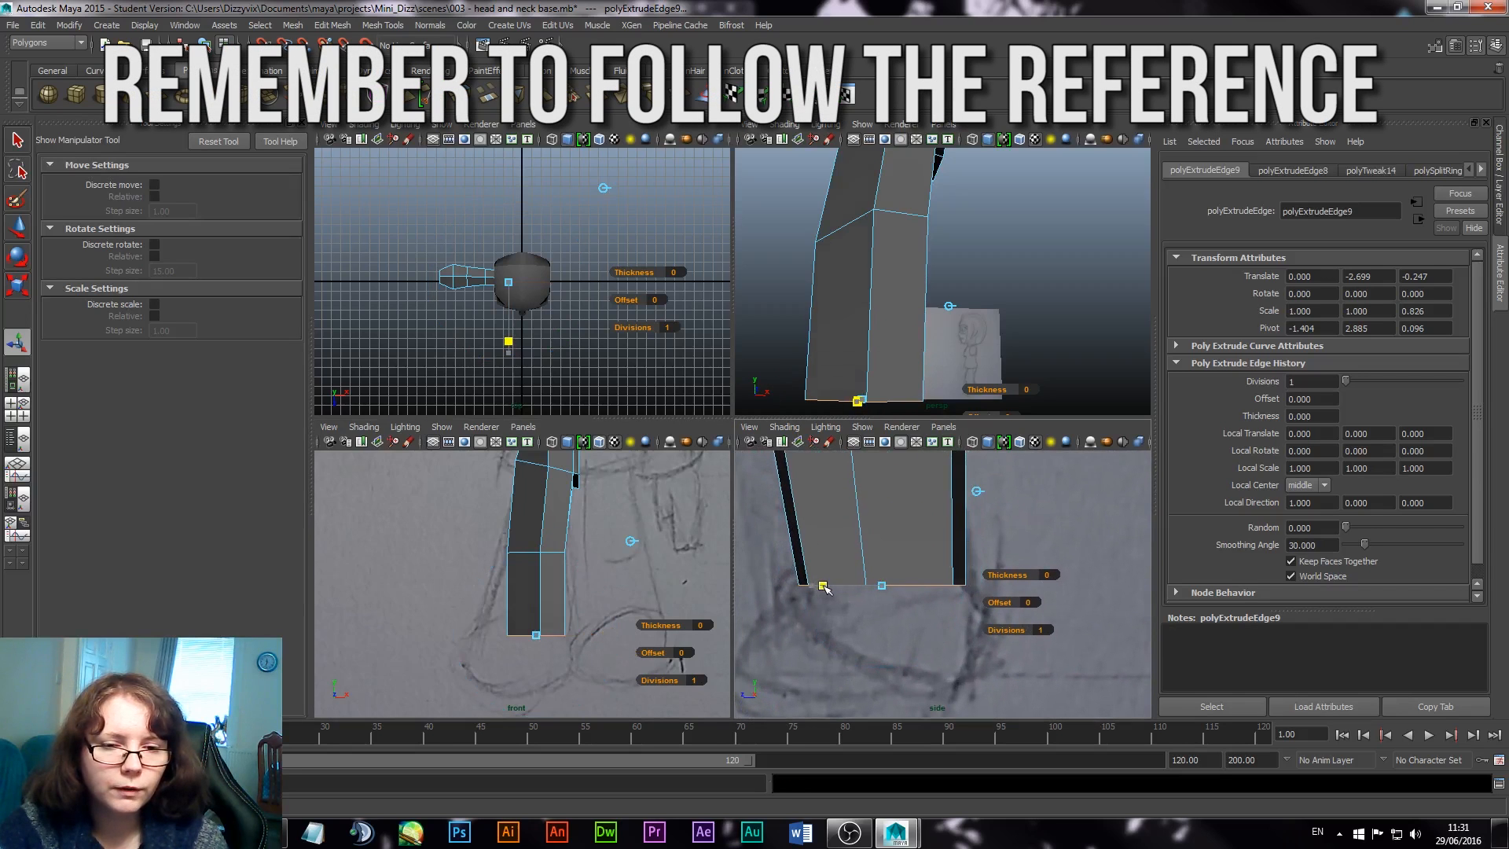
mouse_move(607, 632)
left_mouse_down()
mouse_move(634, 632)
mouse_move(613, 638)
left_mouse_up()
key("w")
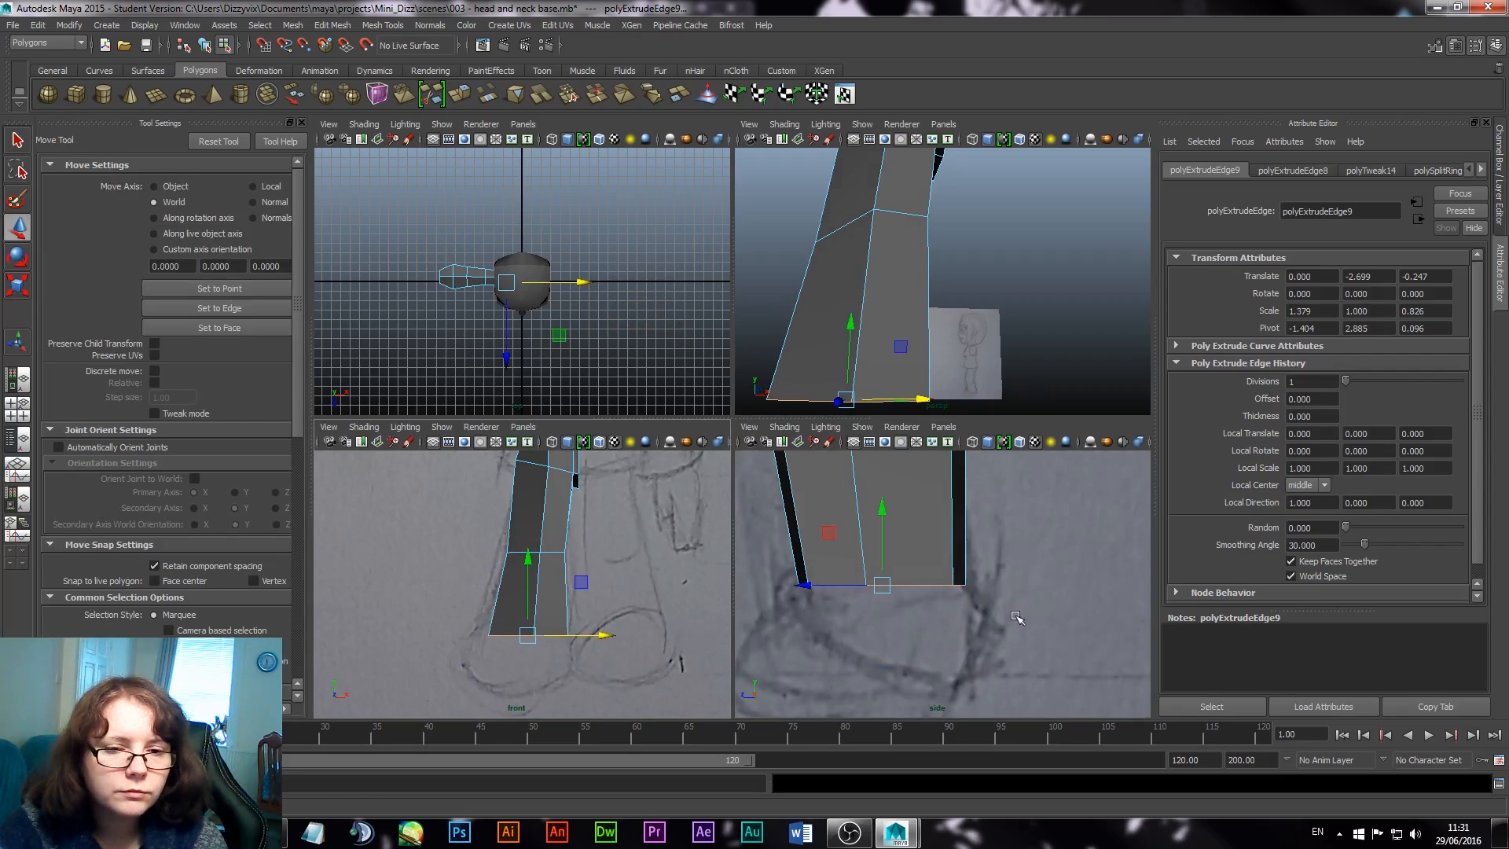
Step: Extrude the leg's bottom edge loop about 1.74 units straight down in world space to block in the foot
right_click_drag(1049, 635, 903, 579, "alt")
middle_click_drag(904, 581, 921, 651, "alt")
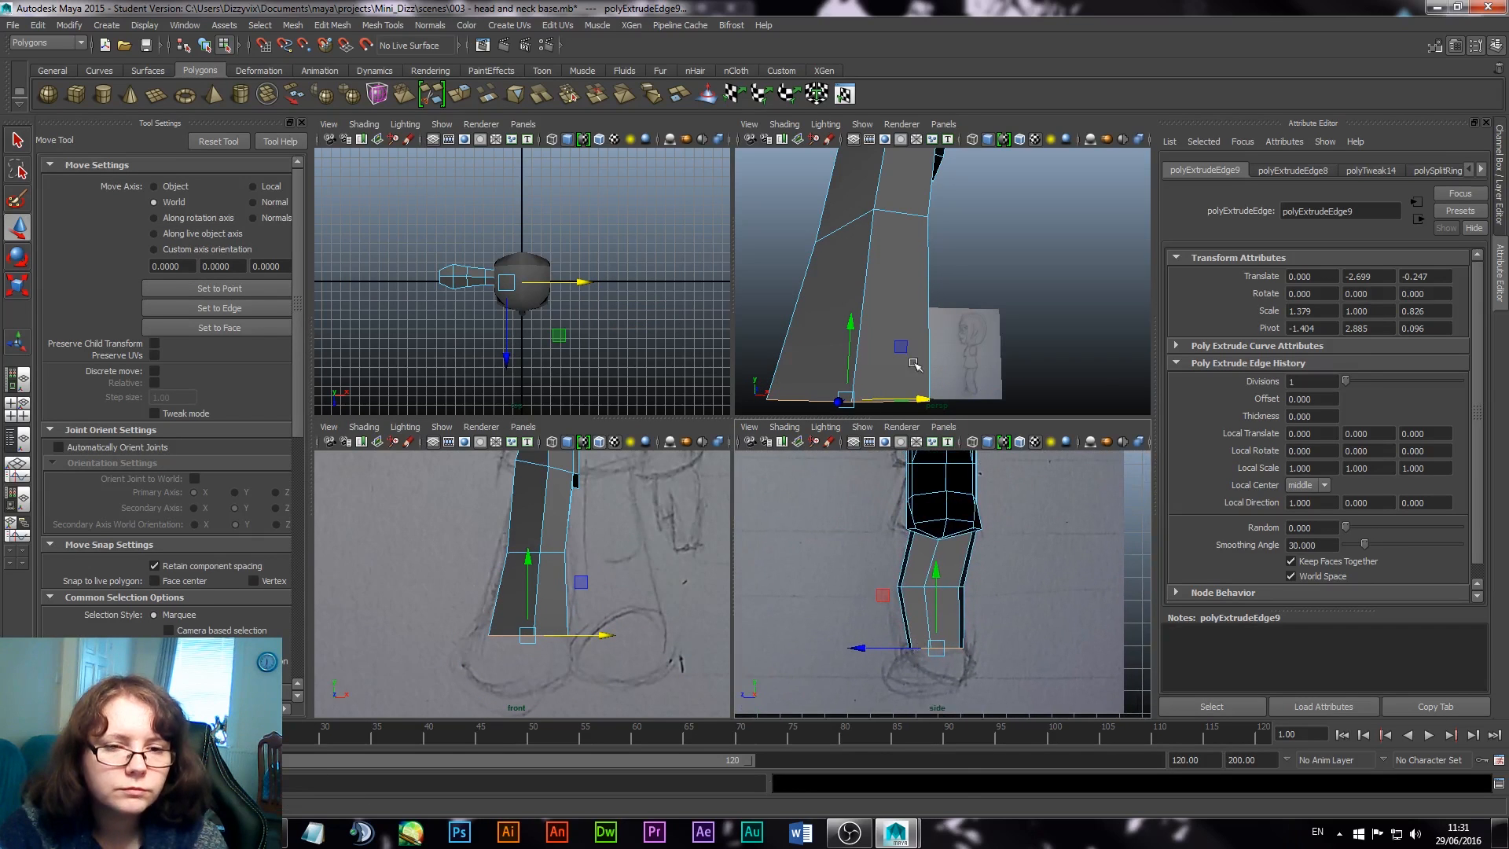
left_click_drag(952, 320, 1052, 331, "alt")
right_click_drag(1021, 329, 905, 302, "alt")
mouse_move(906, 304)
left_mouse_down("alt")
mouse_move(791, 337)
mouse_move(896, 330)
left_mouse_up("alt")
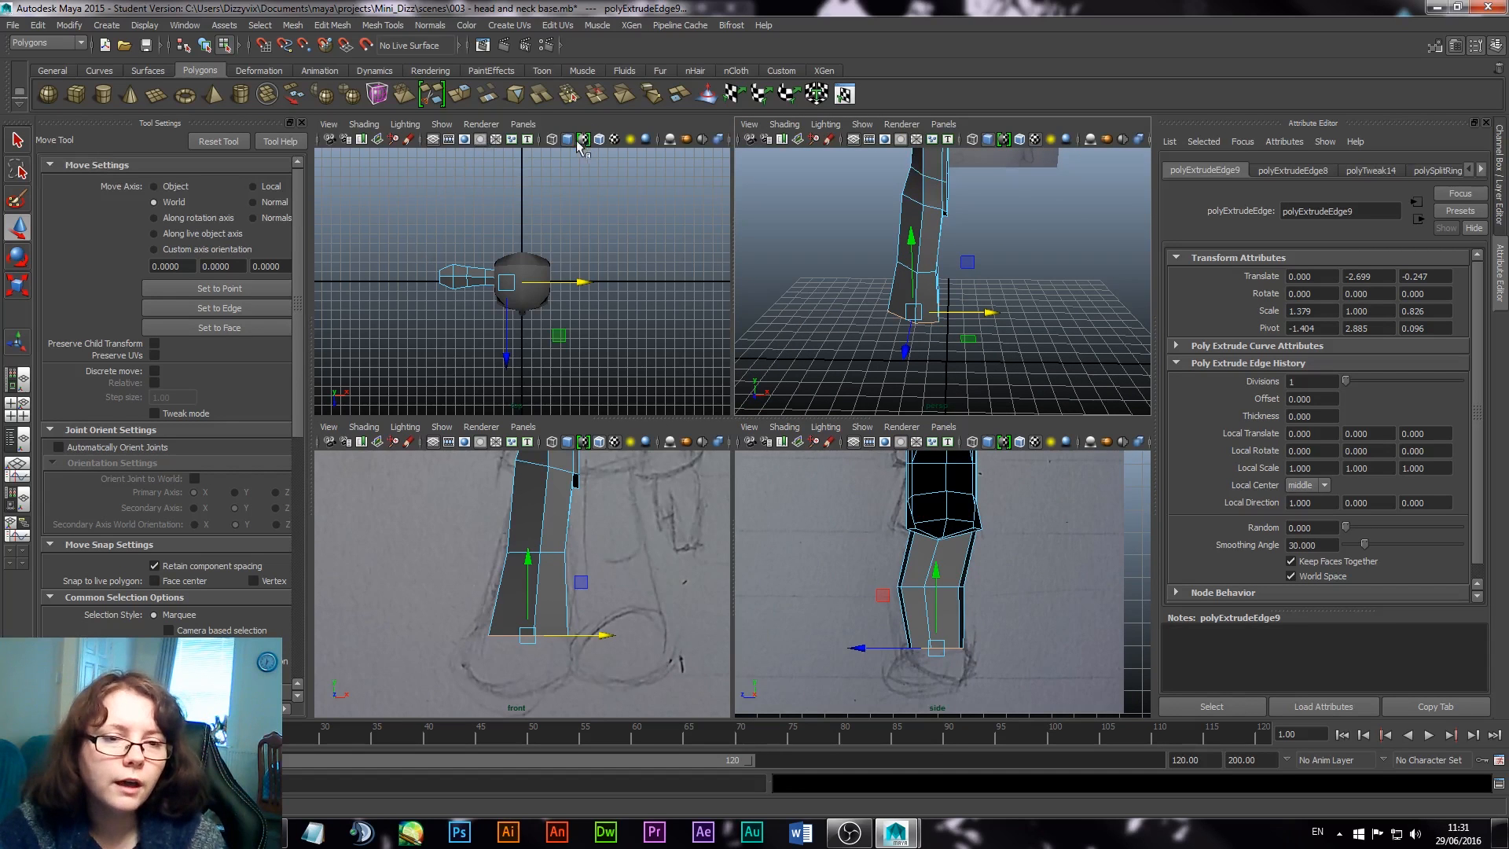
left_click(463, 94)
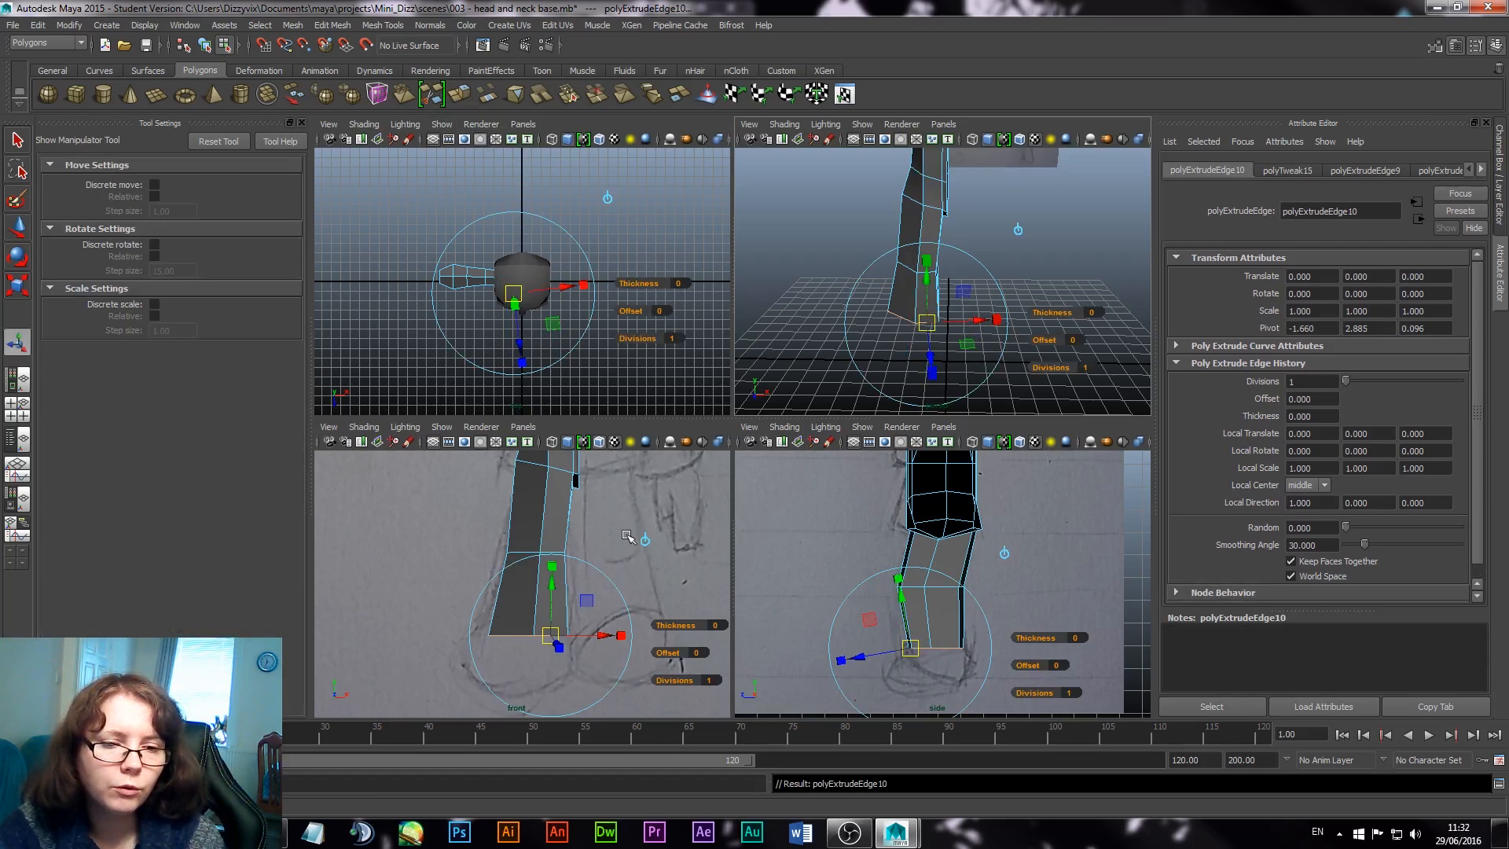
left_click(646, 542)
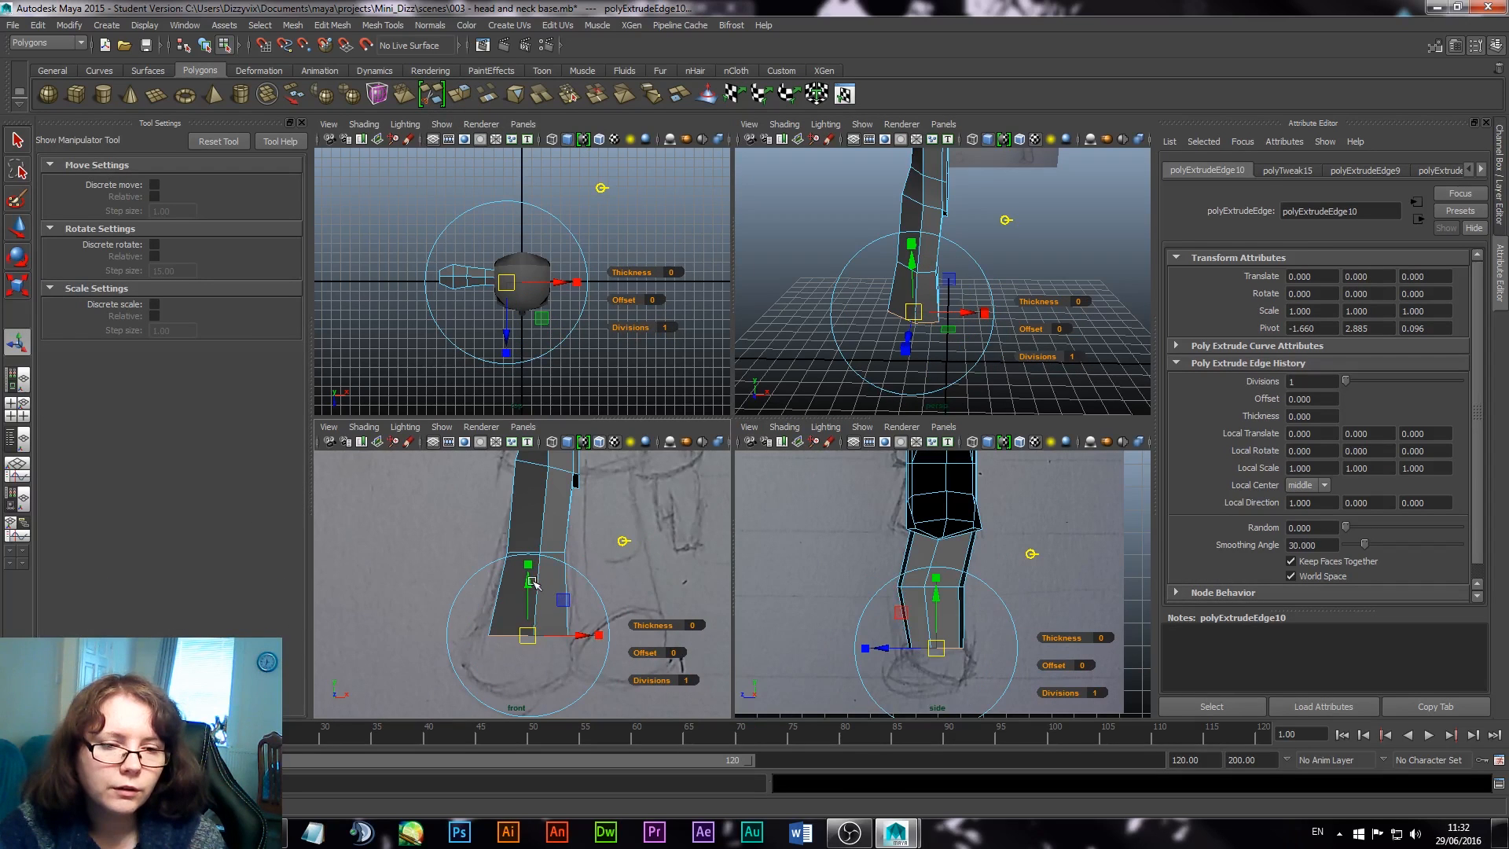
left_click_drag(527, 581, 528, 637)
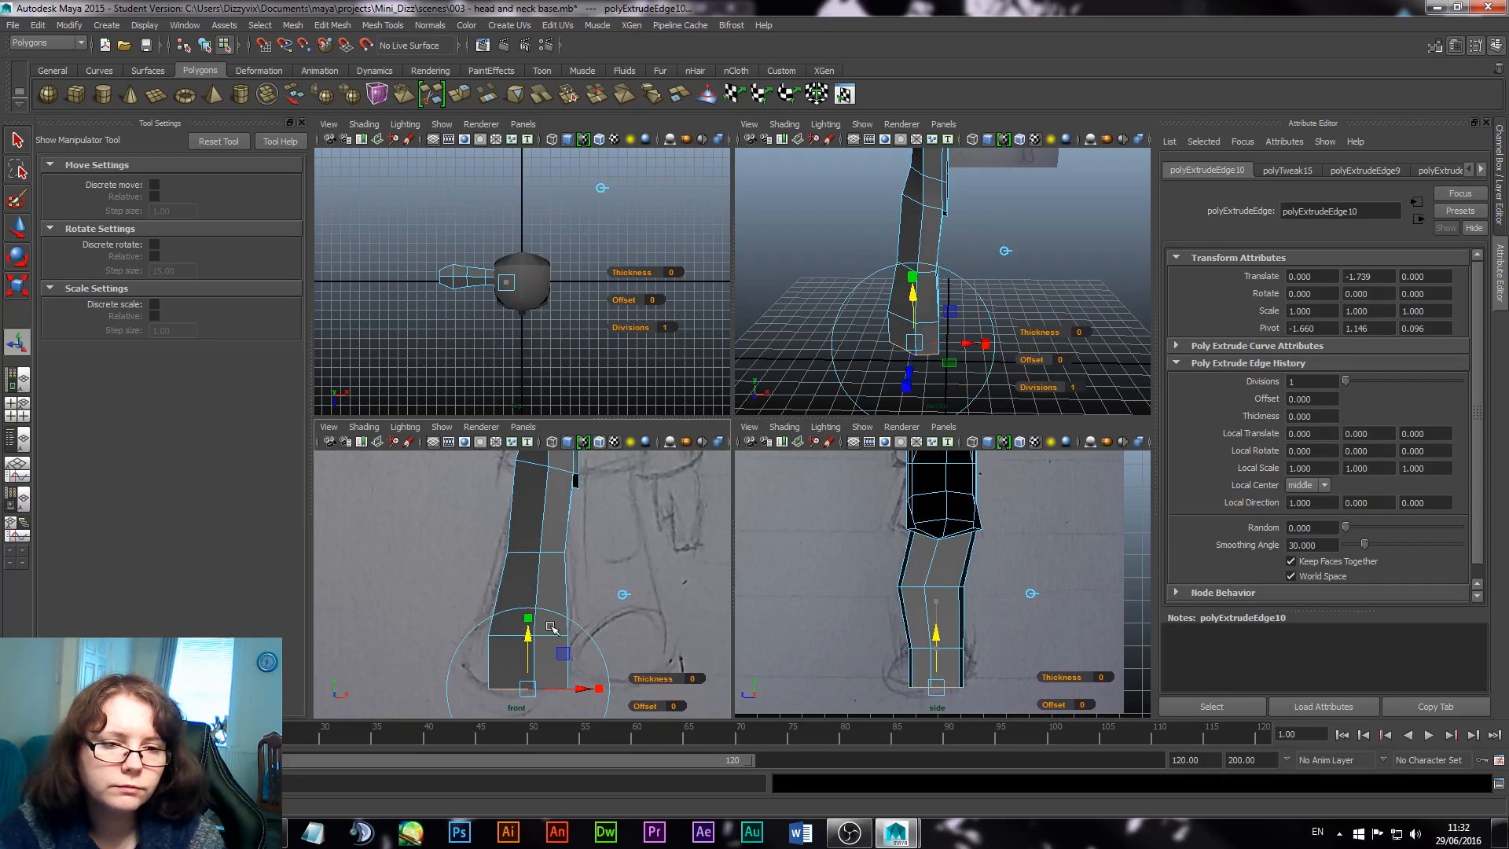
mouse_move(599, 538)
middle_mouse_down("alt")
mouse_move(584, 680)
mouse_move(579, 570)
middle_mouse_up("alt")
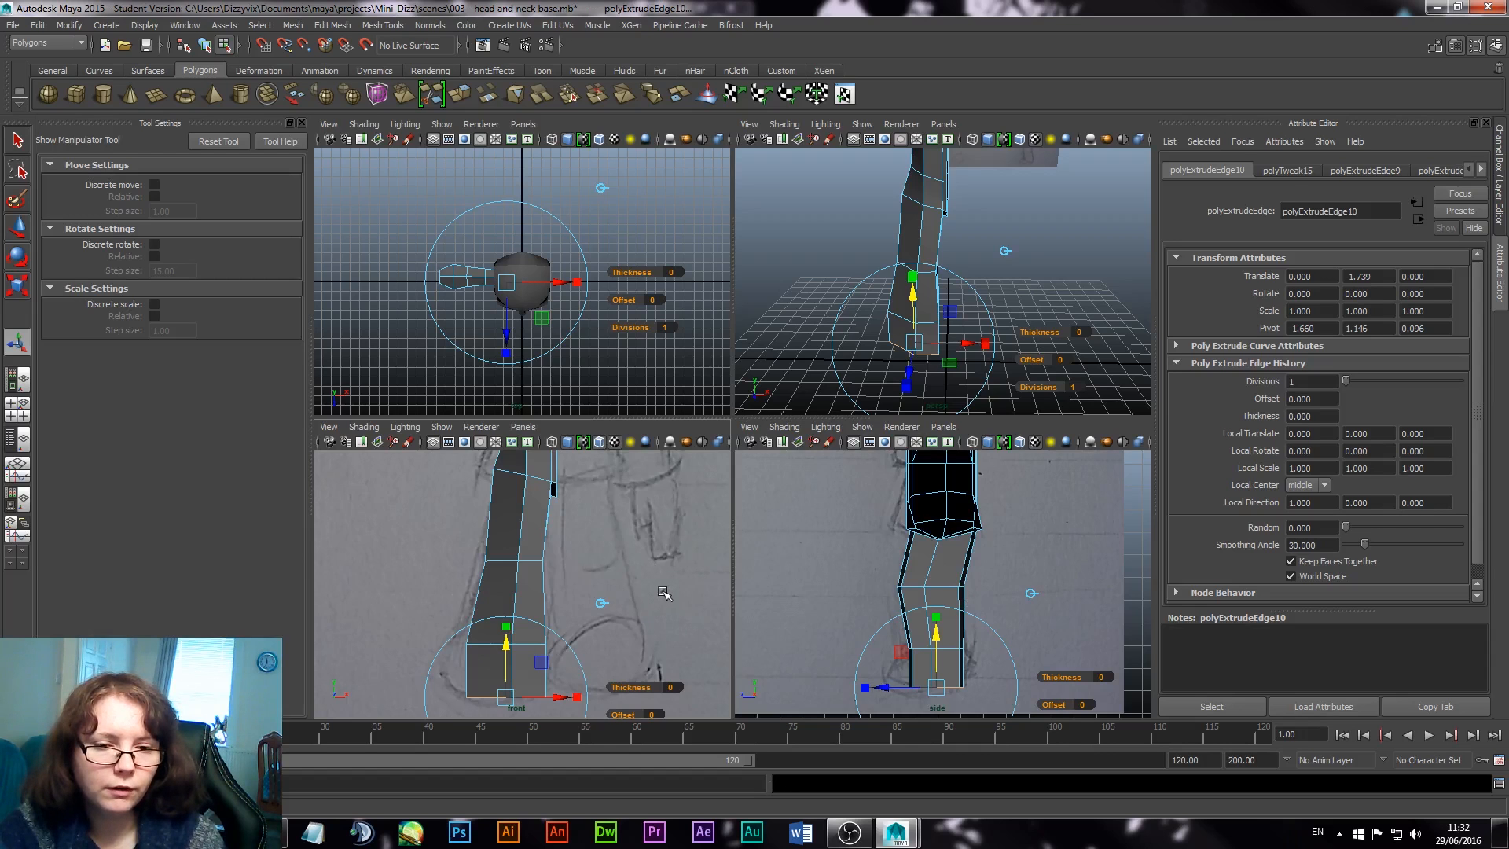
Step: Close the open bottom of the foot with Fill Hole
left_click(519, 567)
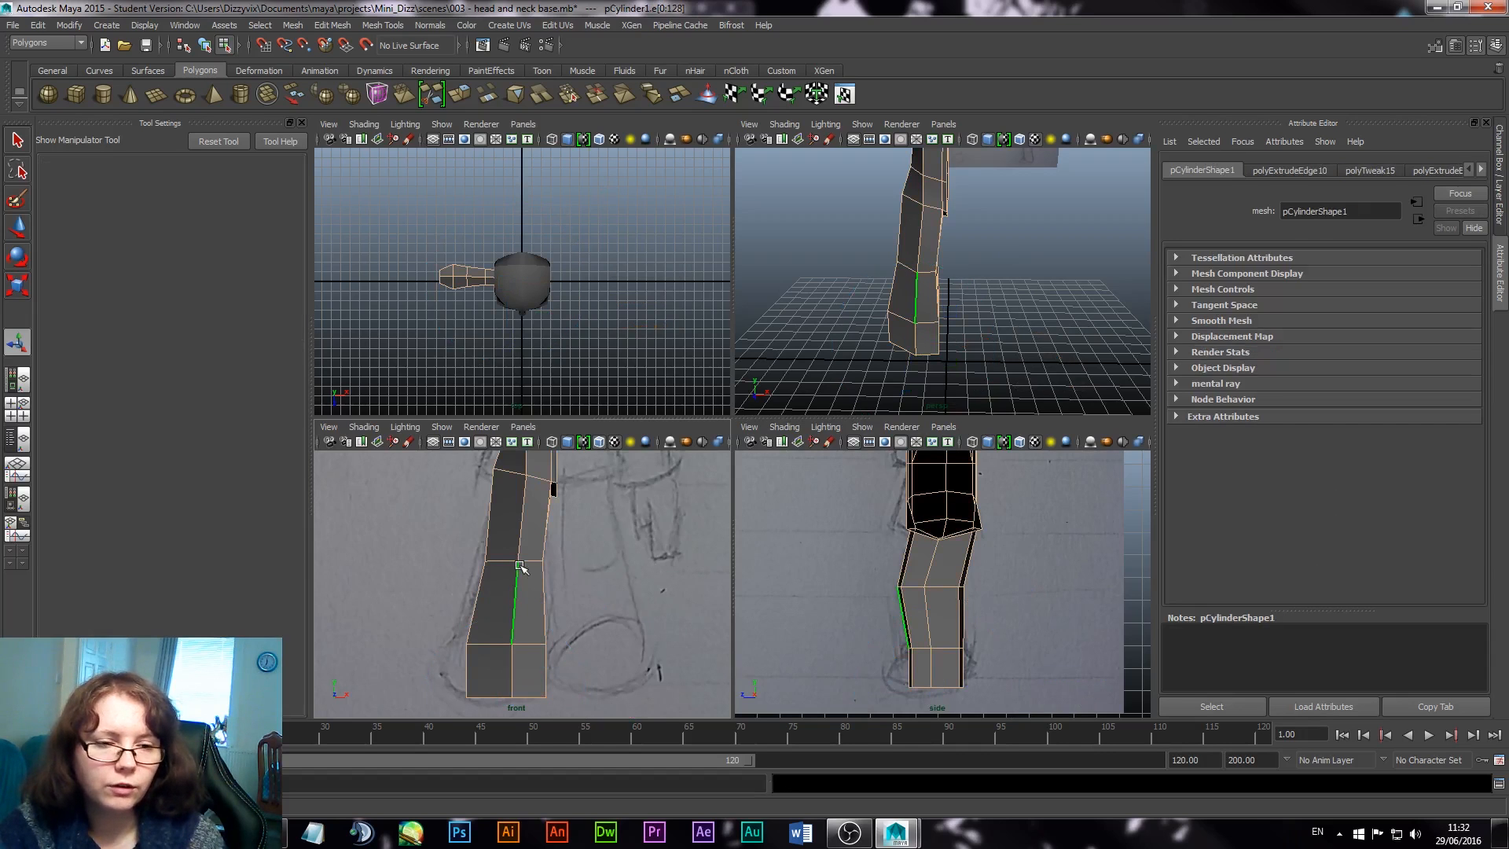
left_click_drag(593, 635, 566, 646, "alt")
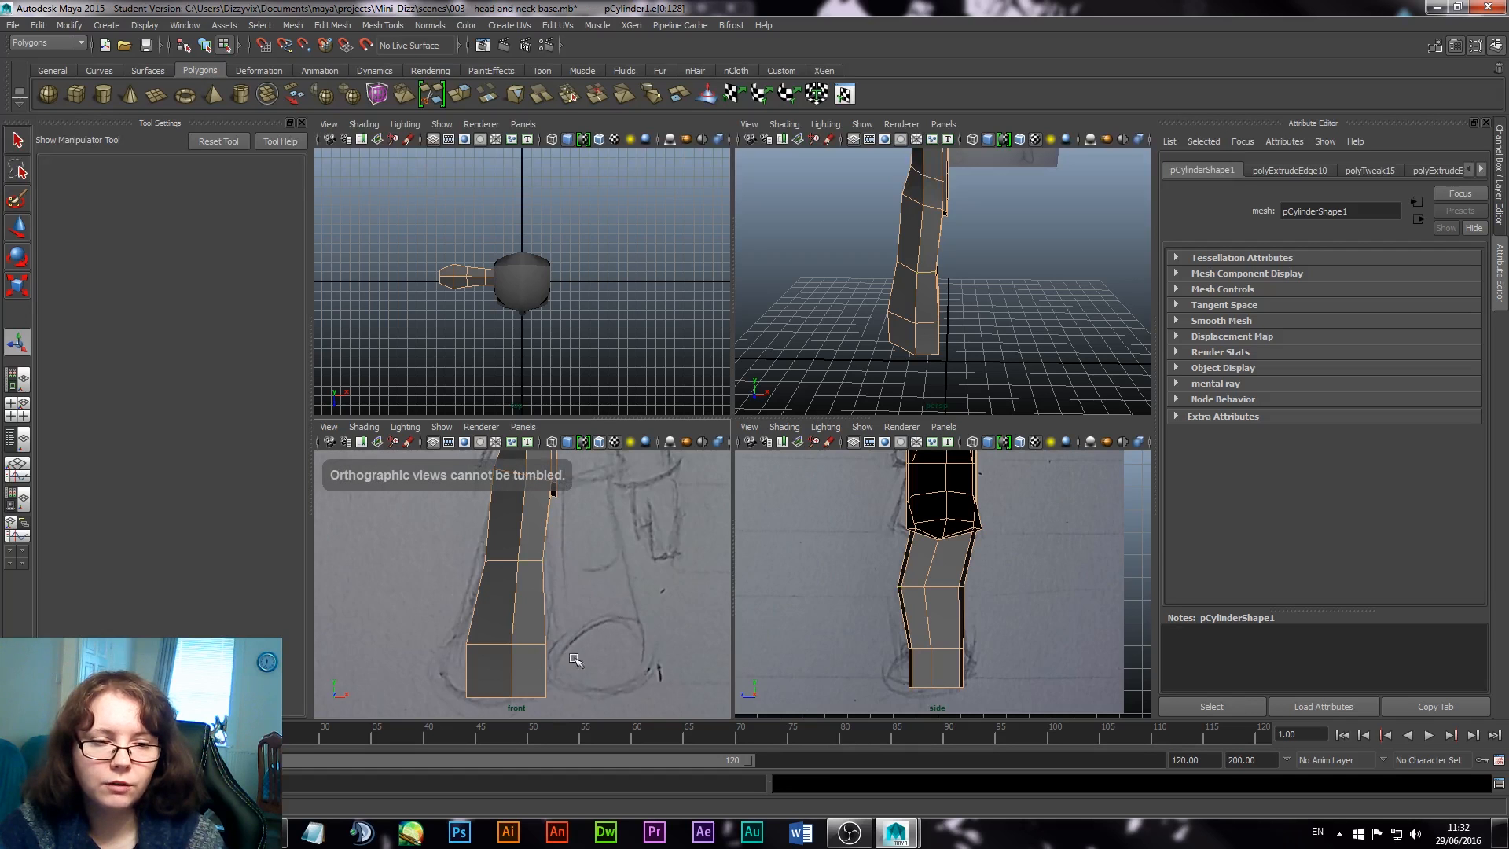
key("space")
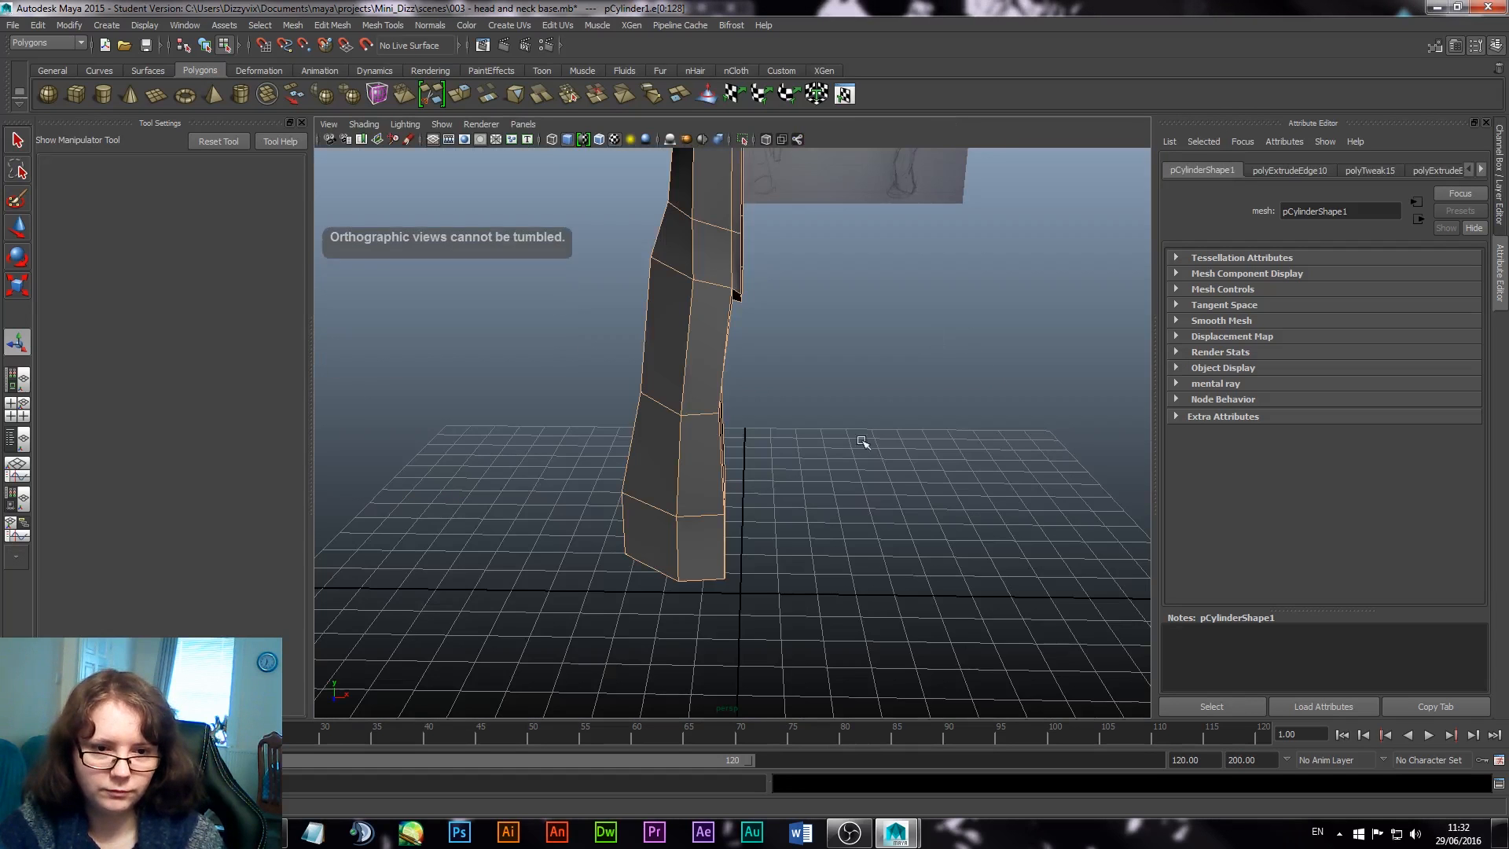
left_click_drag(868, 437, 771, 450, "alt")
right_click_drag(771, 448, 821, 489, "alt")
left_click(652, 361)
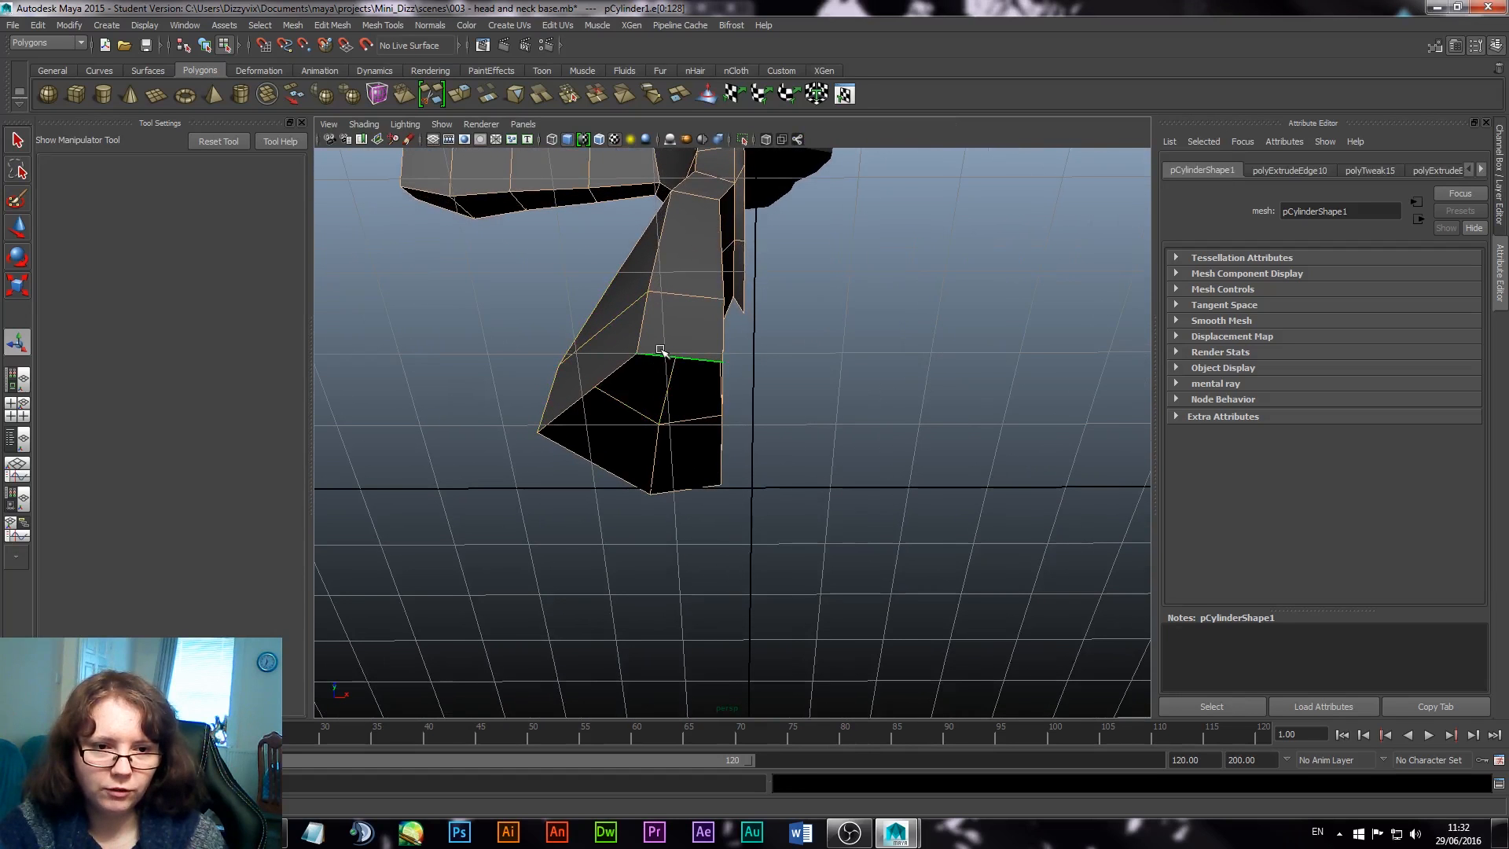
right_click_drag(660, 361, 866, 376, "shift")
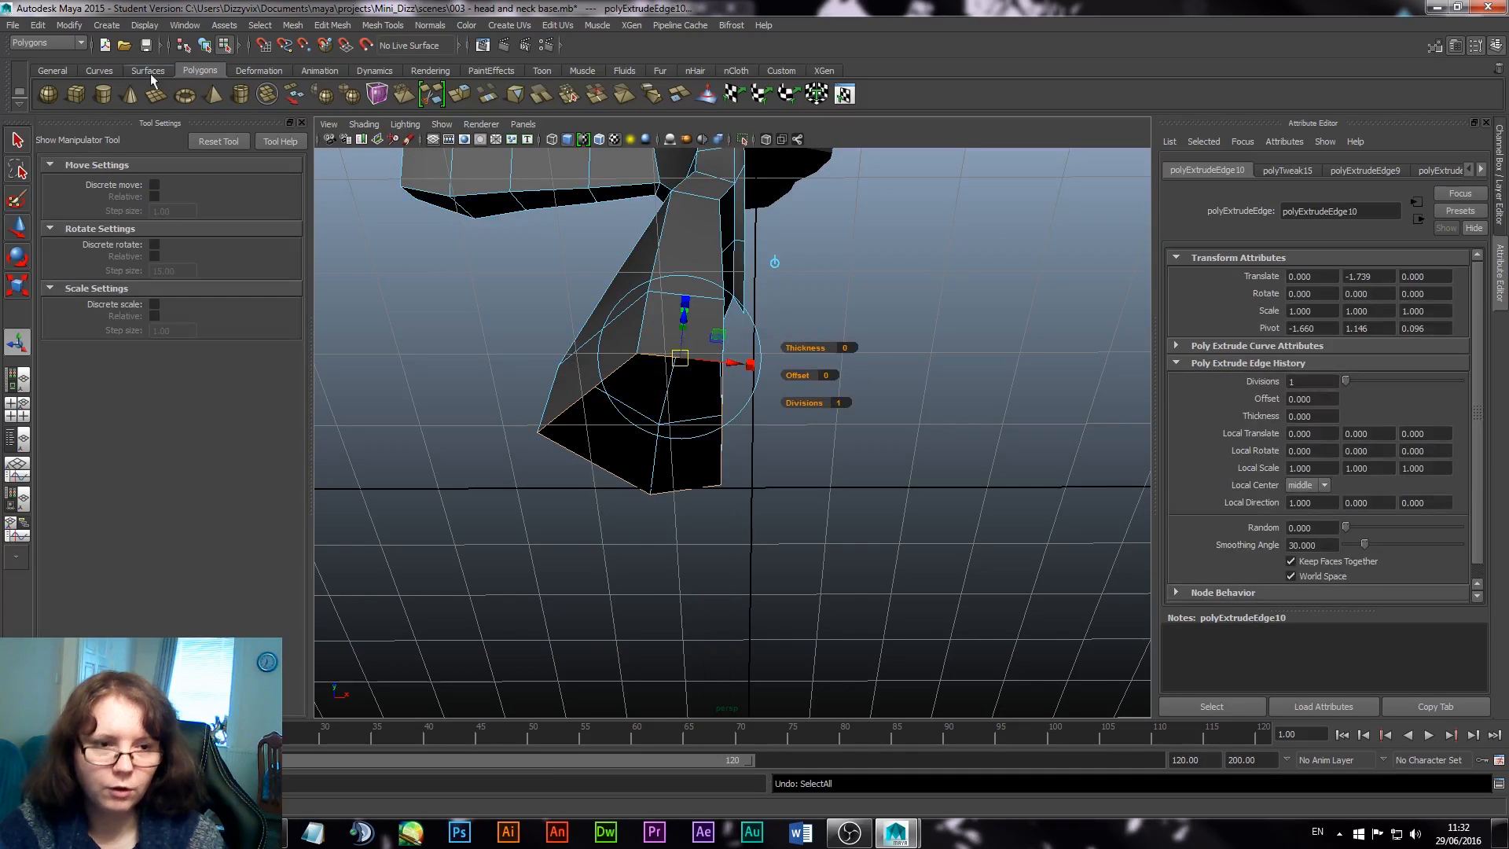
left_click(389, 26)
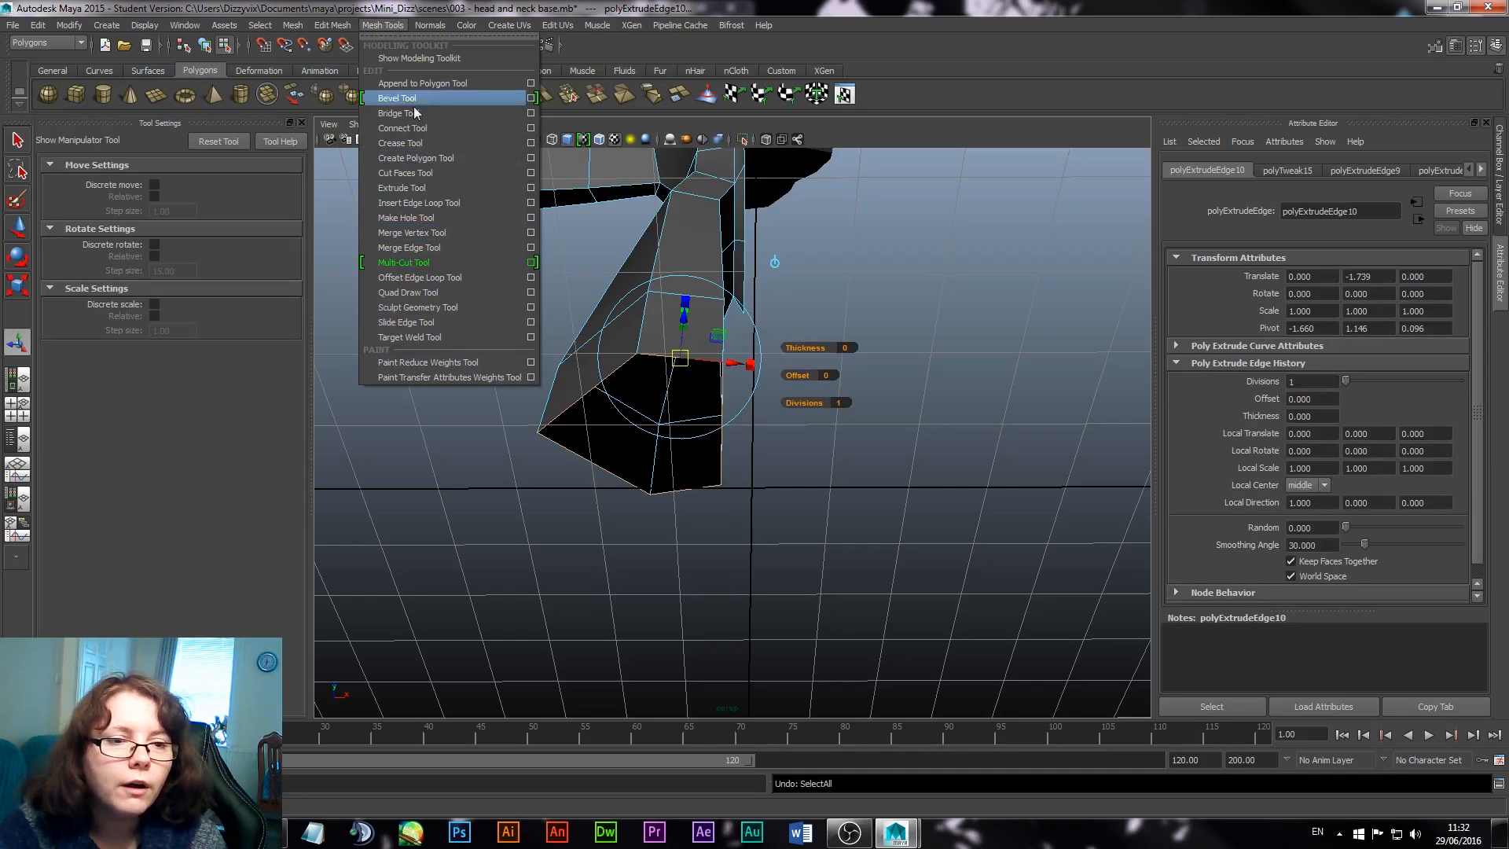
mouse_move(301, 27)
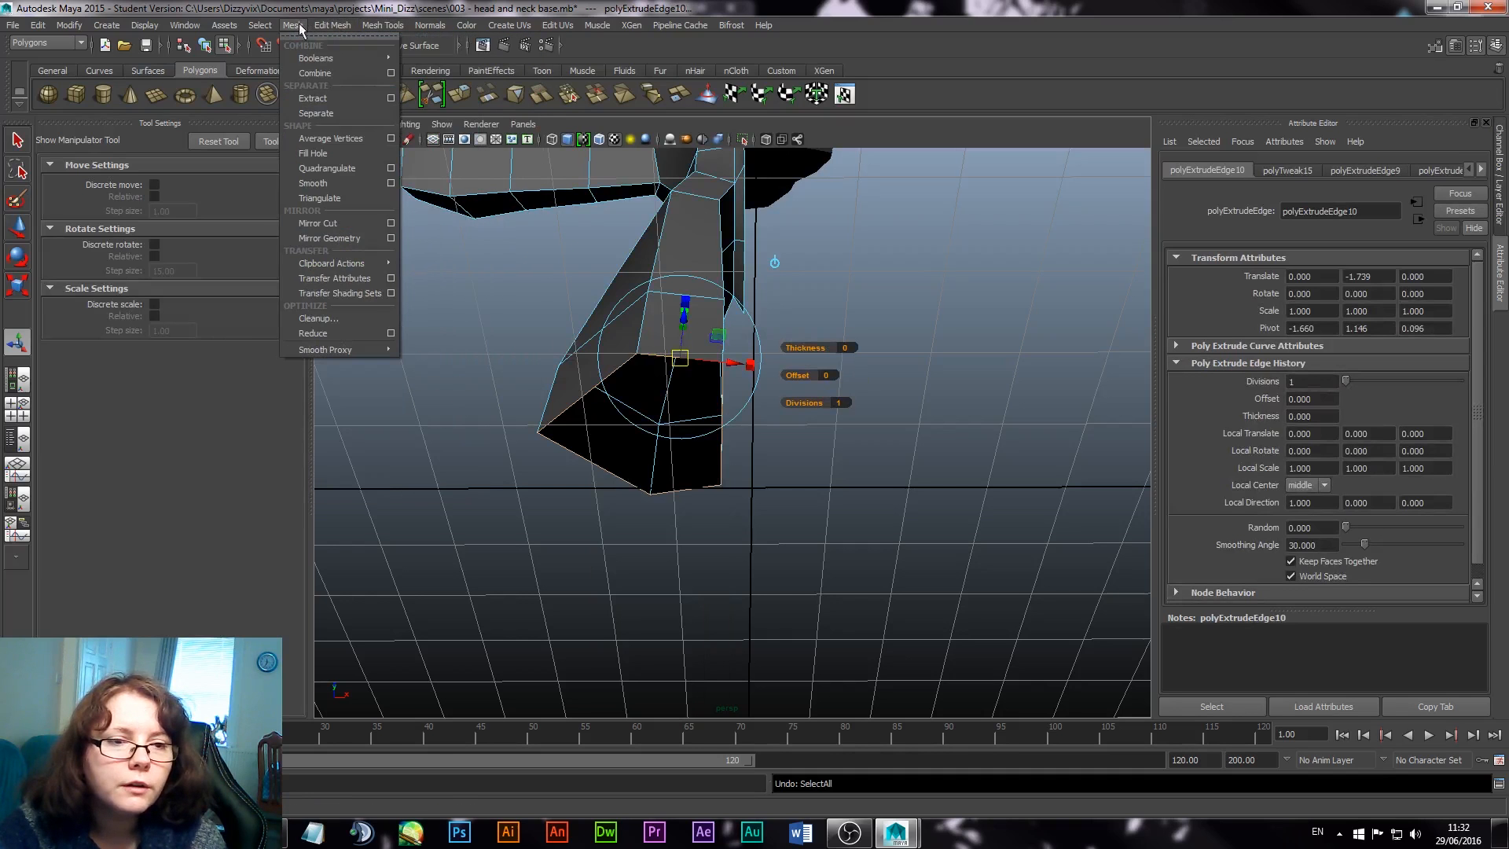
left_click(337, 153)
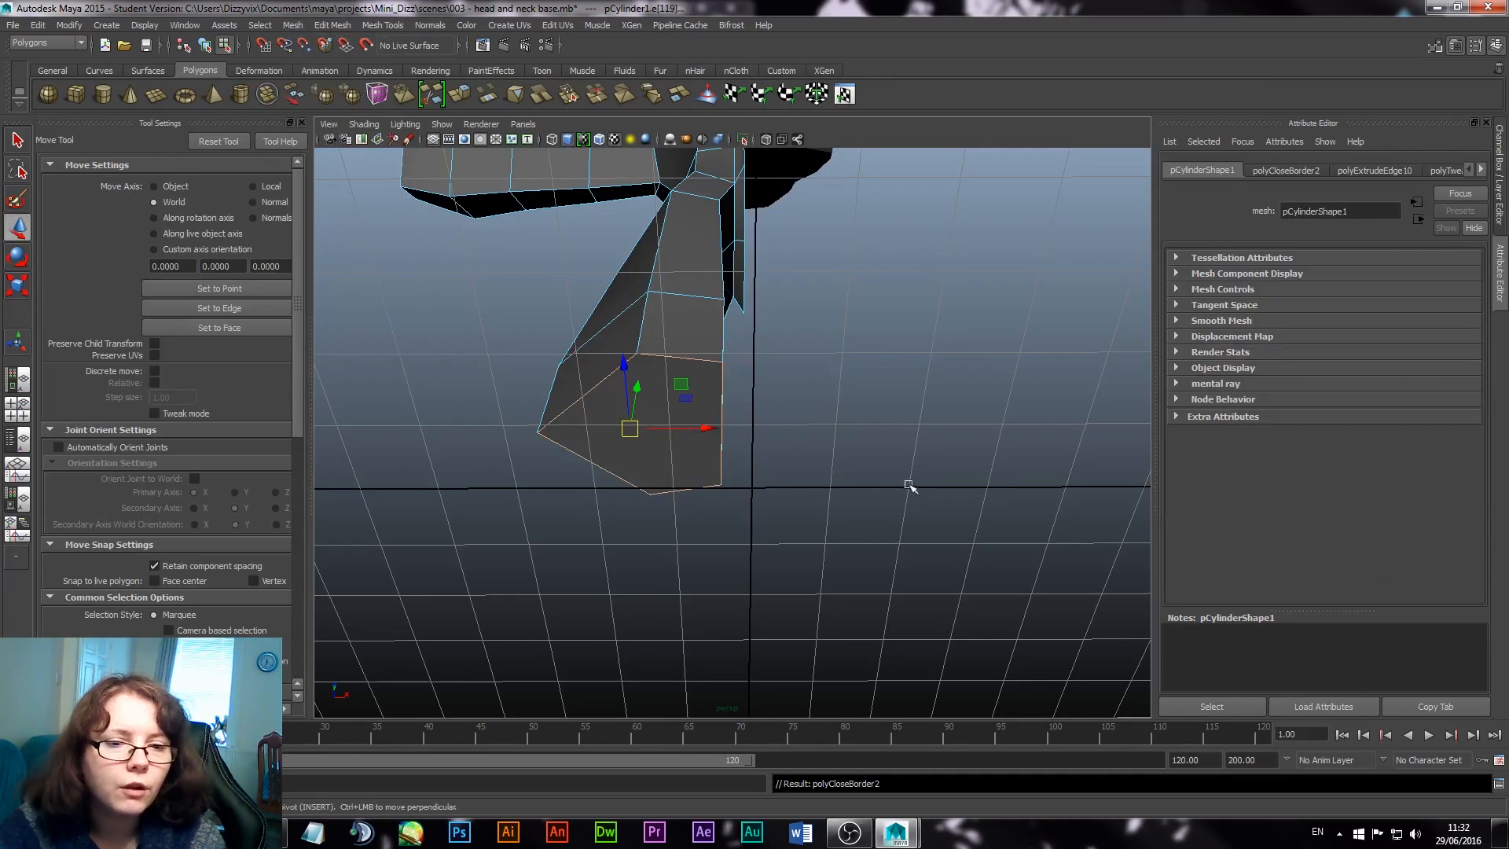
Step: Move the foot's front and outer vertical edges sideways along X to widen its front face
left_click(832, 495)
left_click_drag(867, 520, 684, 498, "alt")
right_click_drag(715, 476, 717, 491)
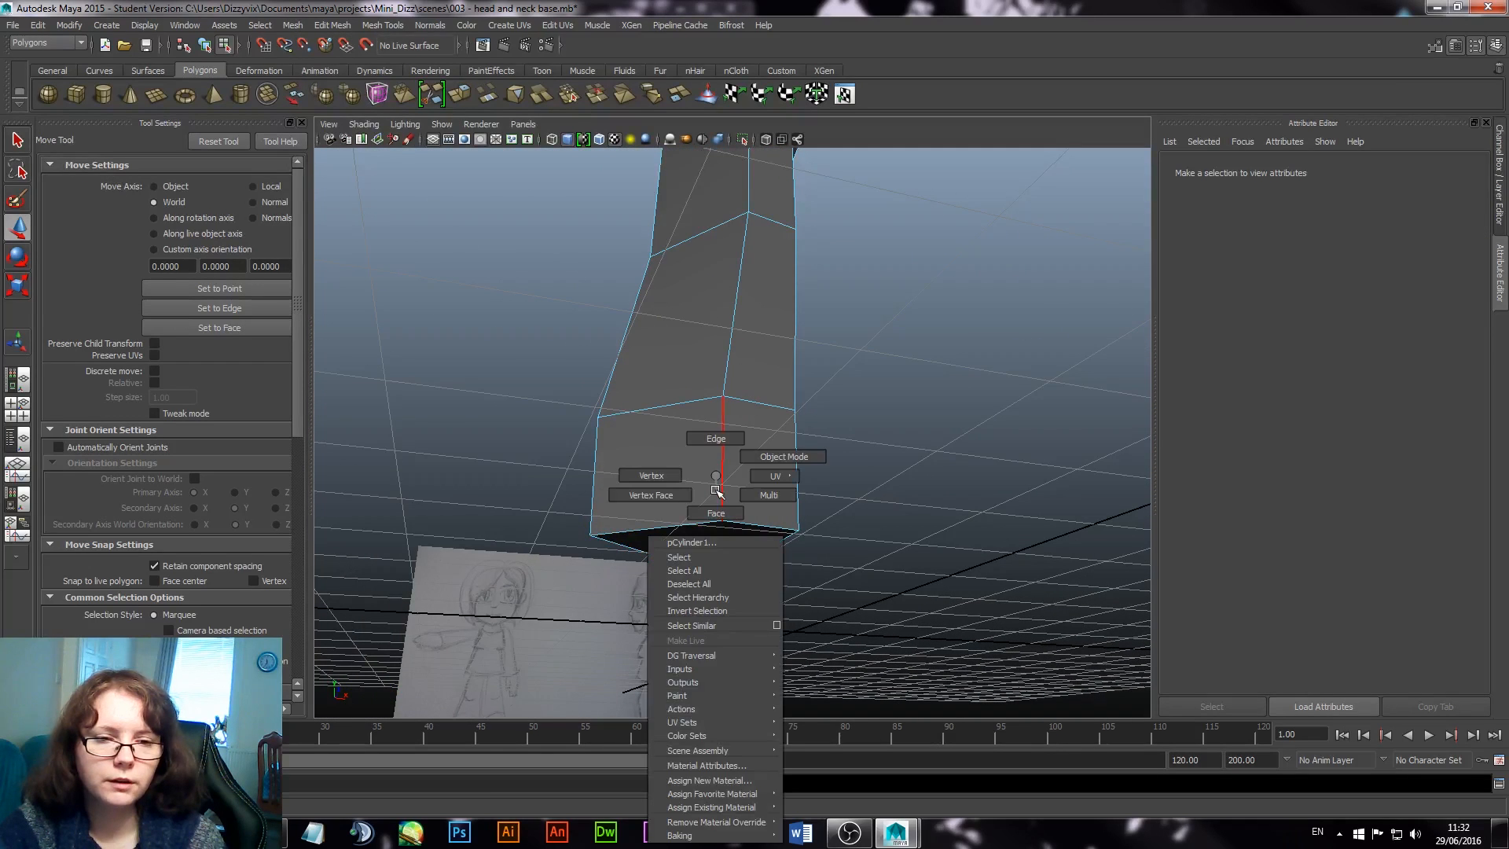
right_click_drag(712, 430, 715, 434)
left_click(720, 448)
mouse_move(720, 449)
left_mouse_down("alt")
mouse_move(724, 528)
mouse_move(800, 525)
mouse_move(758, 509)
mouse_move(761, 529)
mouse_move(704, 532)
mouse_move(721, 566)
mouse_move(754, 591)
mouse_move(768, 582)
mouse_move(694, 539)
mouse_move(606, 529)
mouse_move(728, 492)
mouse_move(761, 448)
mouse_move(801, 484)
mouse_move(873, 510)
mouse_move(856, 503)
mouse_move(828, 532)
mouse_move(730, 503)
mouse_move(668, 533)
mouse_move(757, 492)
mouse_move(771, 431)
mouse_move(784, 555)
mouse_move(903, 600)
mouse_move(1004, 573)
mouse_move(882, 628)
mouse_move(736, 556)
left_mouse_up("alt")
Step: Select the foot's front face and extrude it about 1.18 units forward in Z to form the toe area
right_click_drag(691, 566, 698, 576)
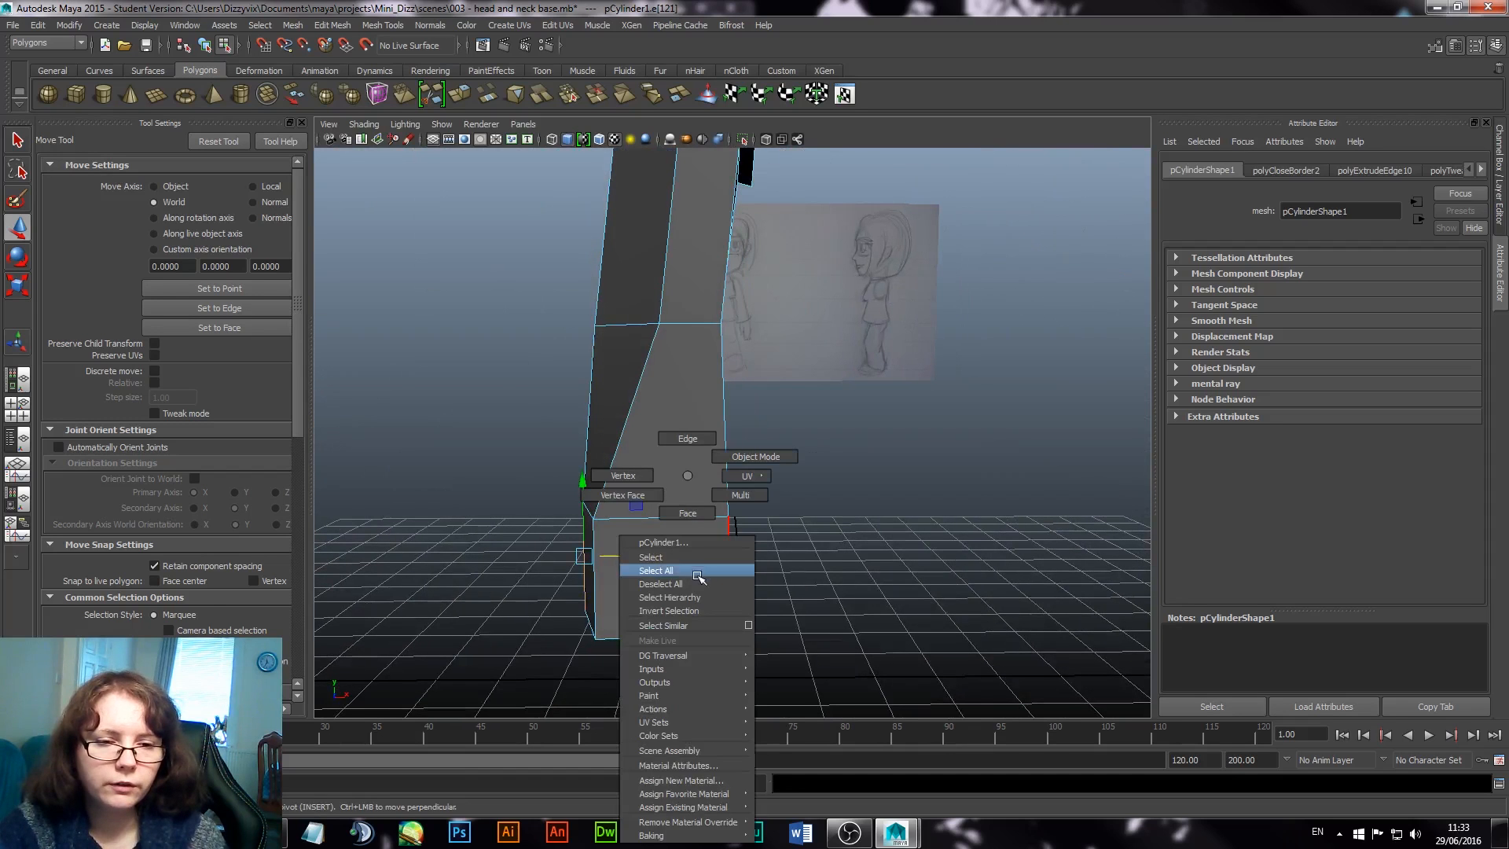
left_click(686, 503)
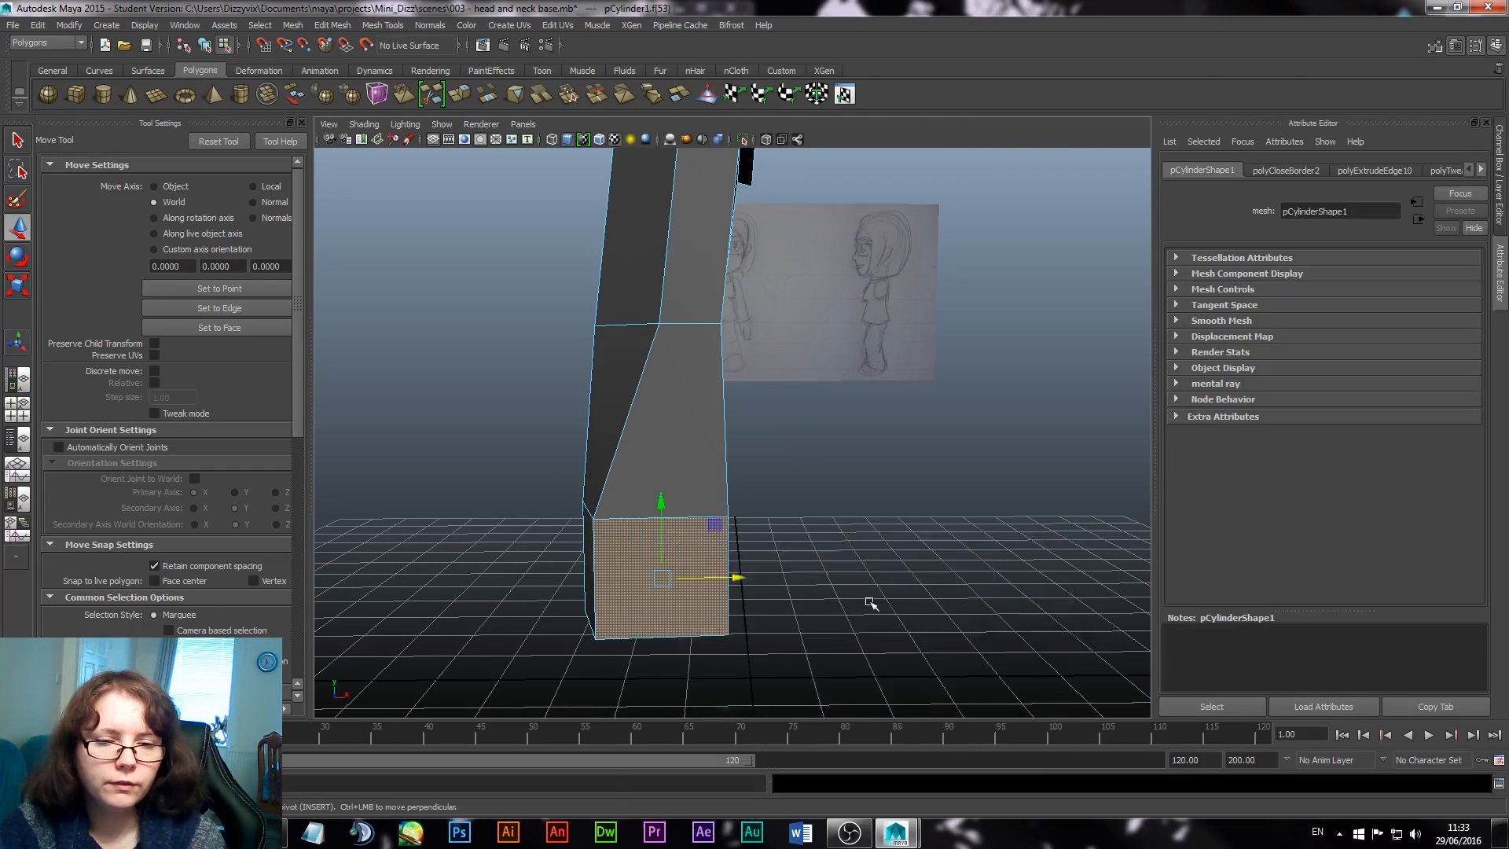
key("space")
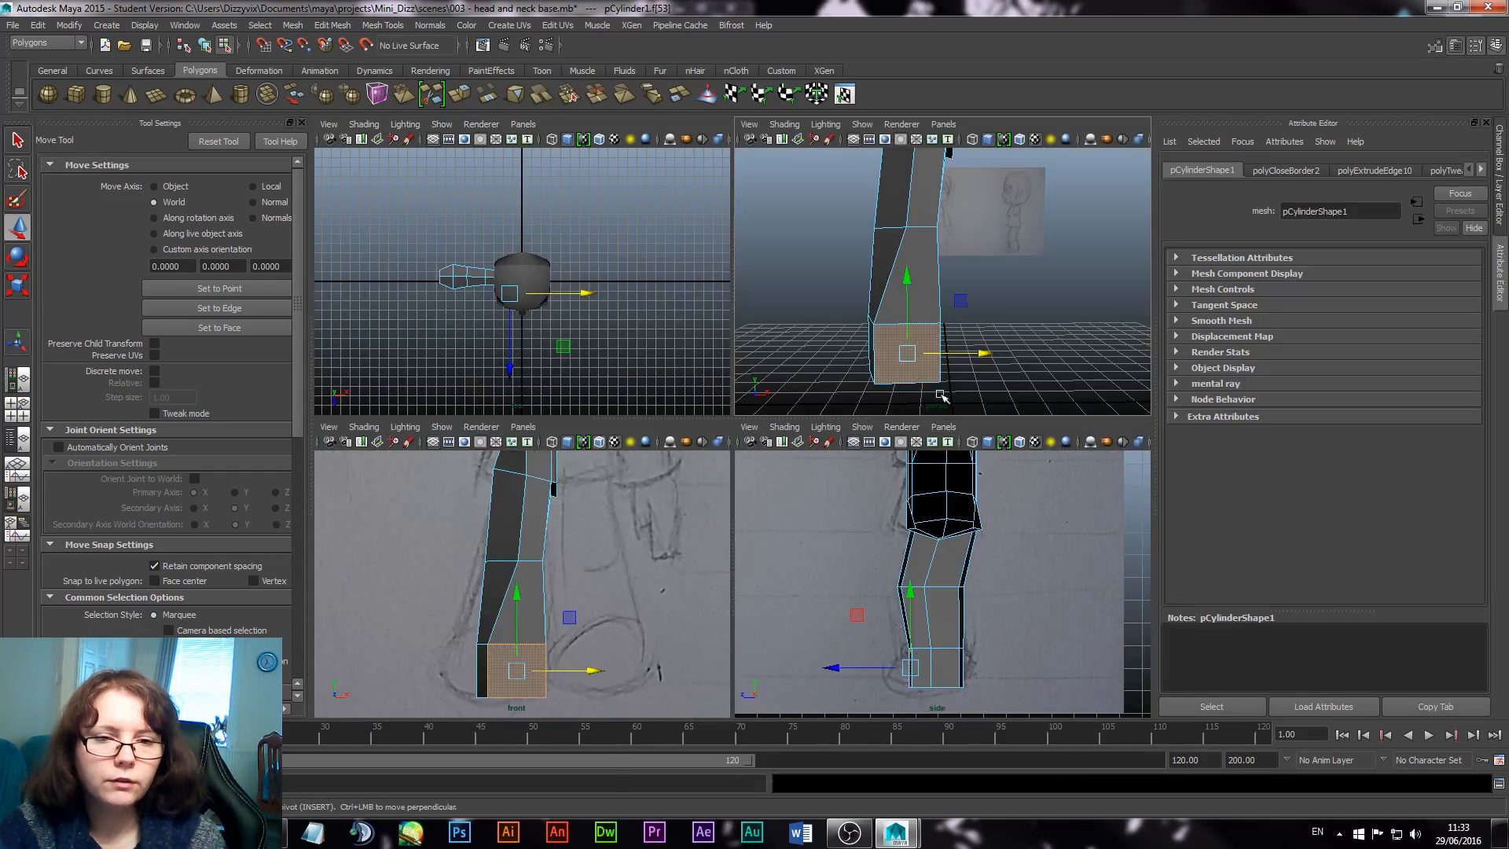
left_click_drag(980, 367, 917, 350, "alt")
right_click_drag(916, 351, 772, 274, "alt")
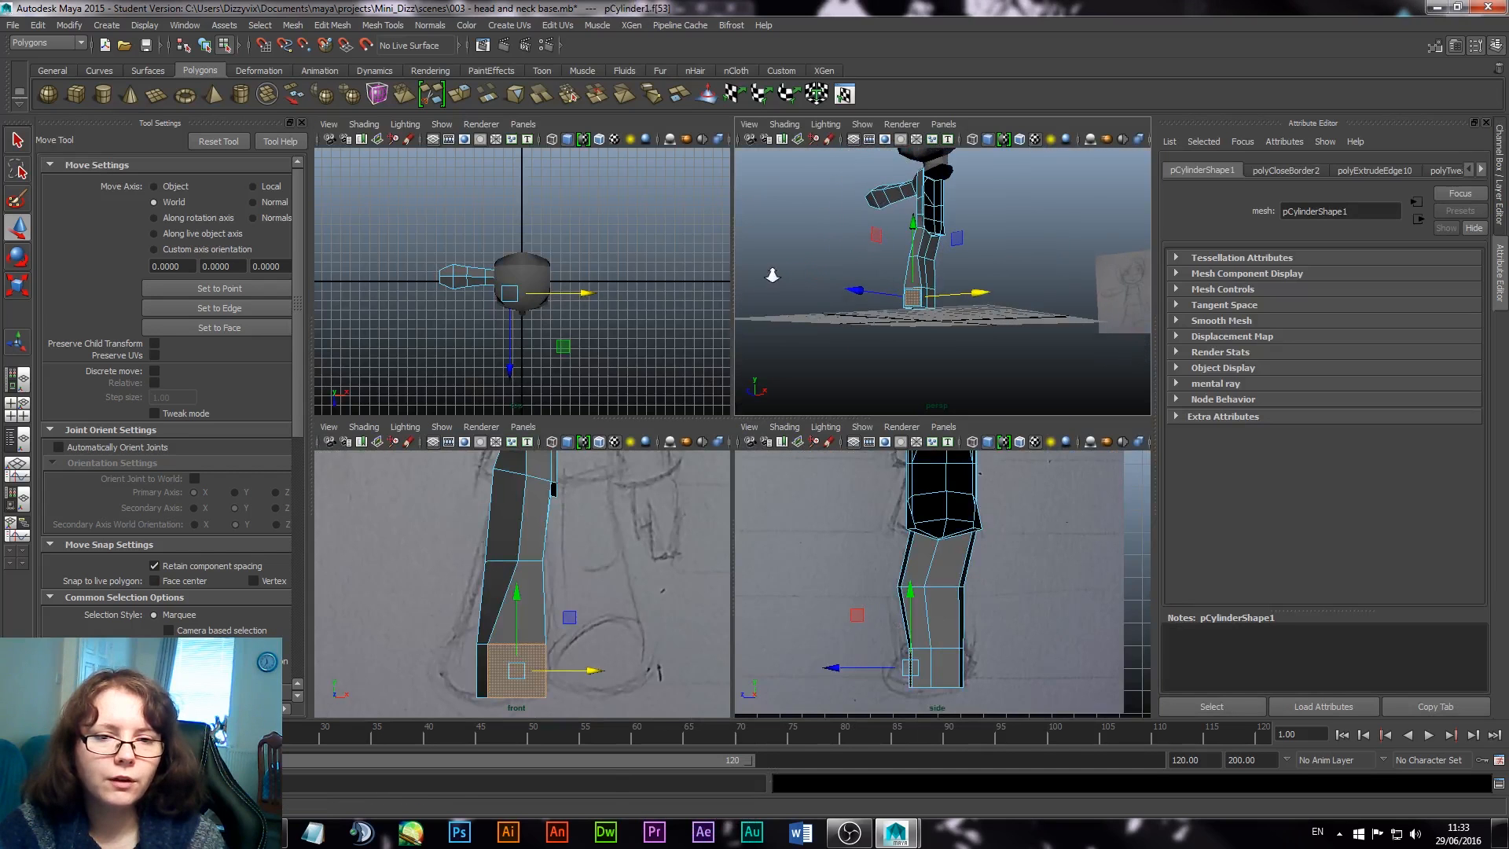
left_click_drag(772, 274, 857, 299, "alt")
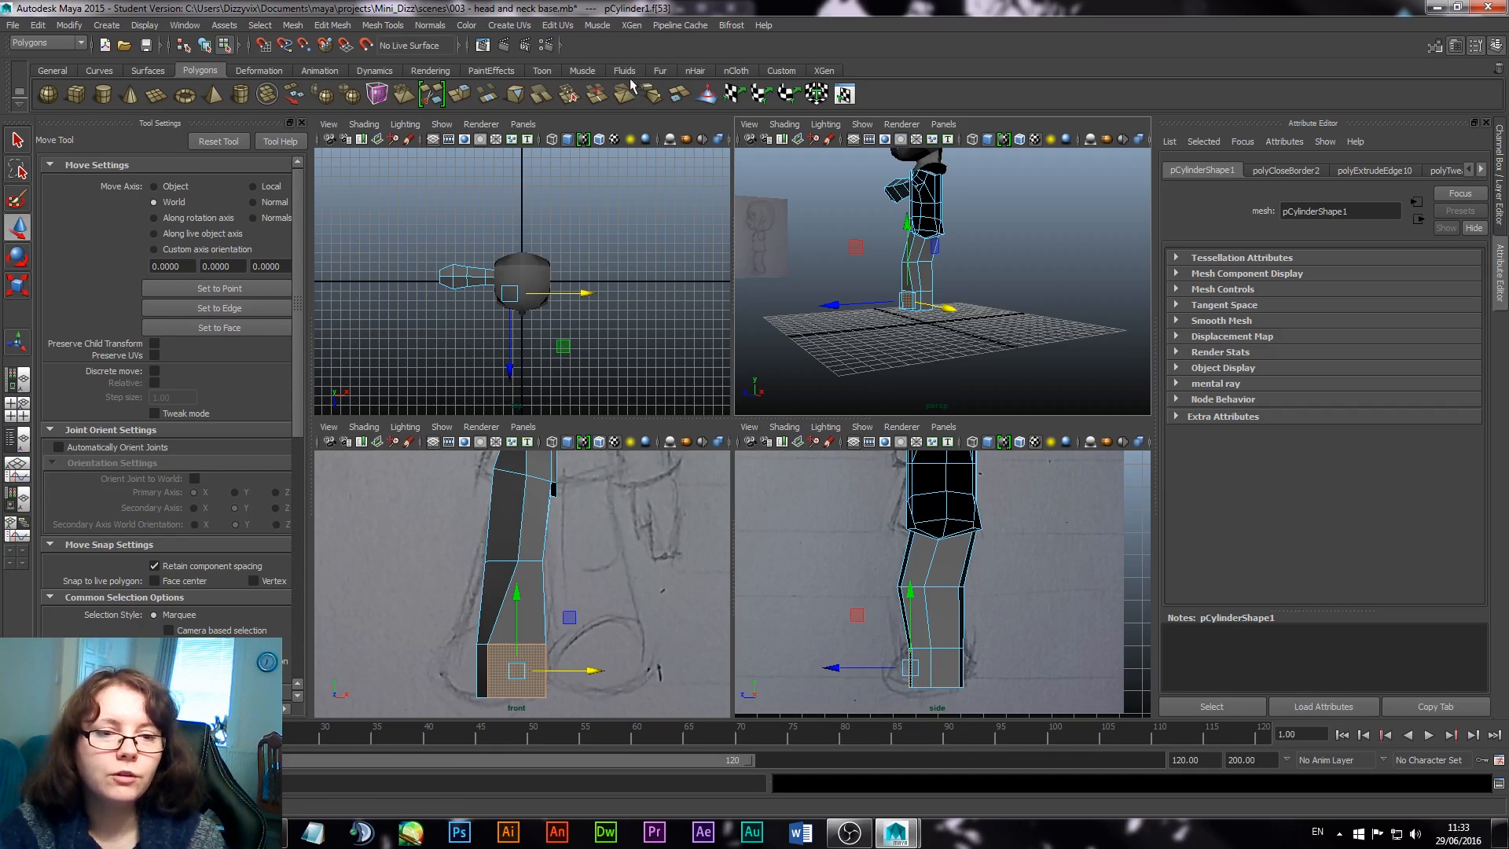
key("ctrl+e")
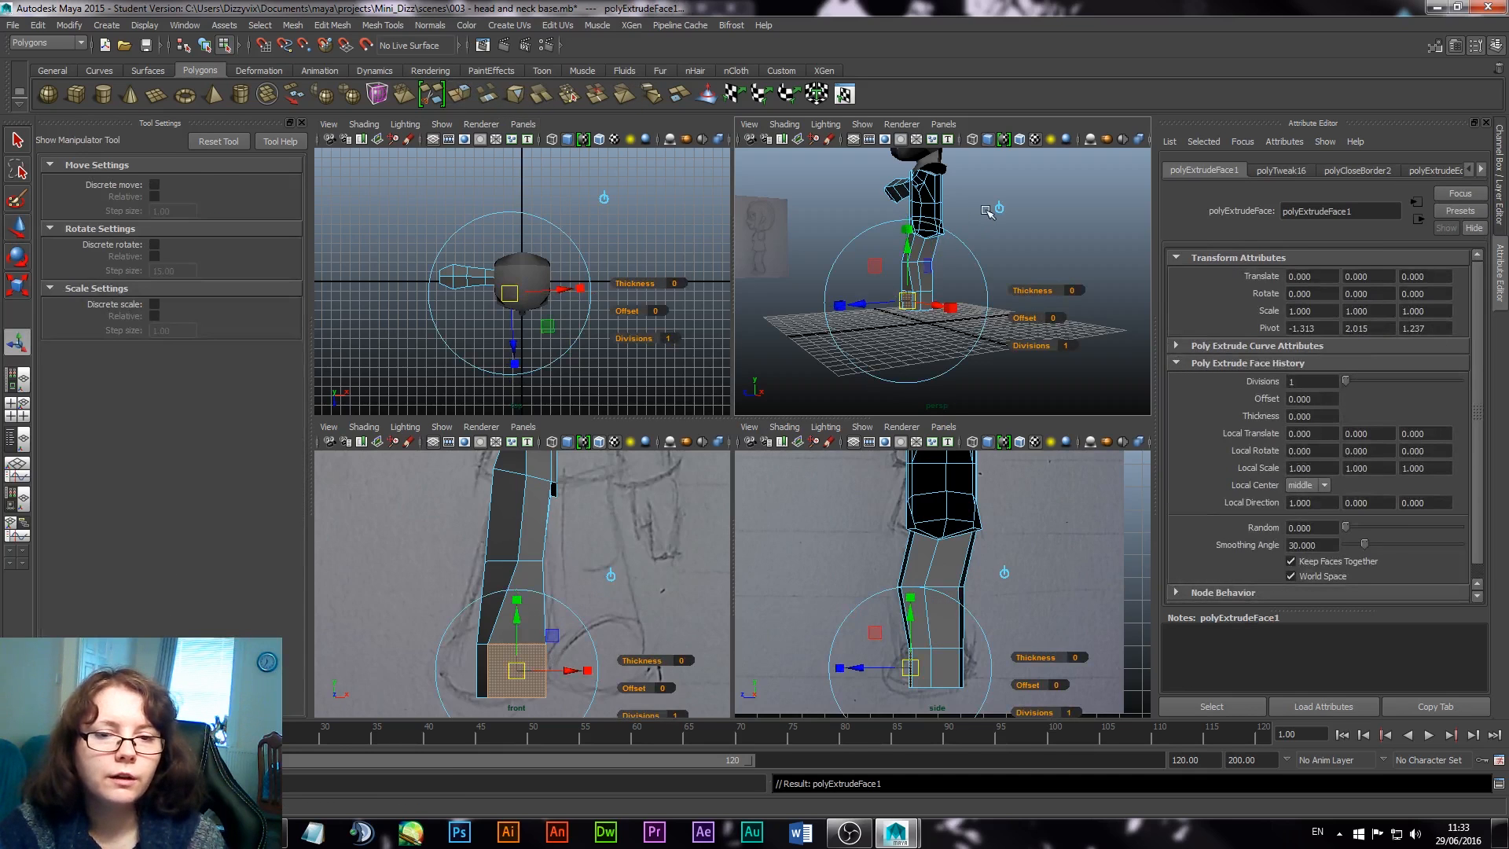
left_click_drag(861, 309, 847, 309)
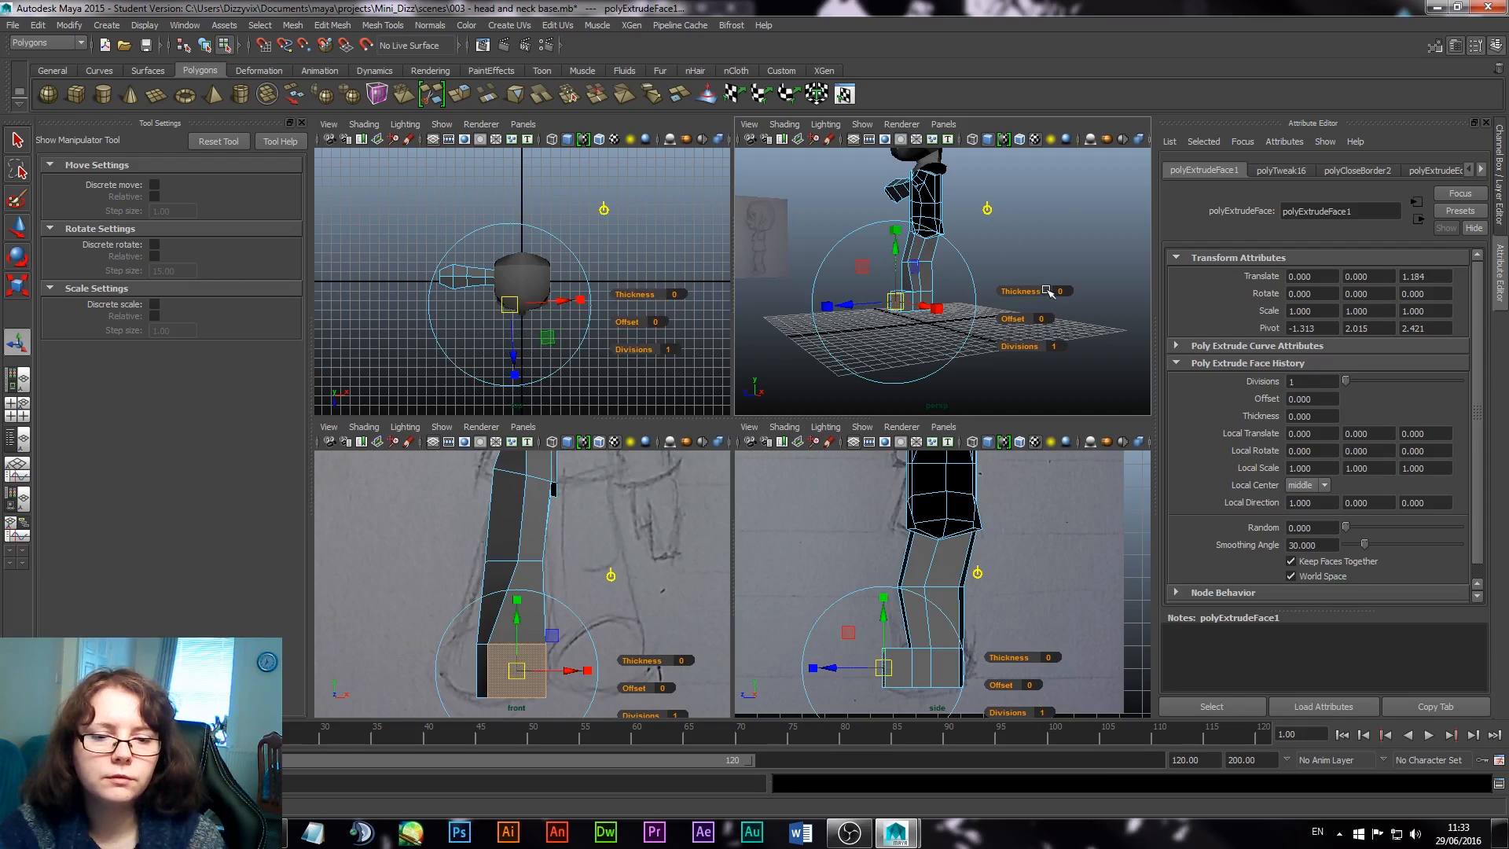
left_click(1003, 223)
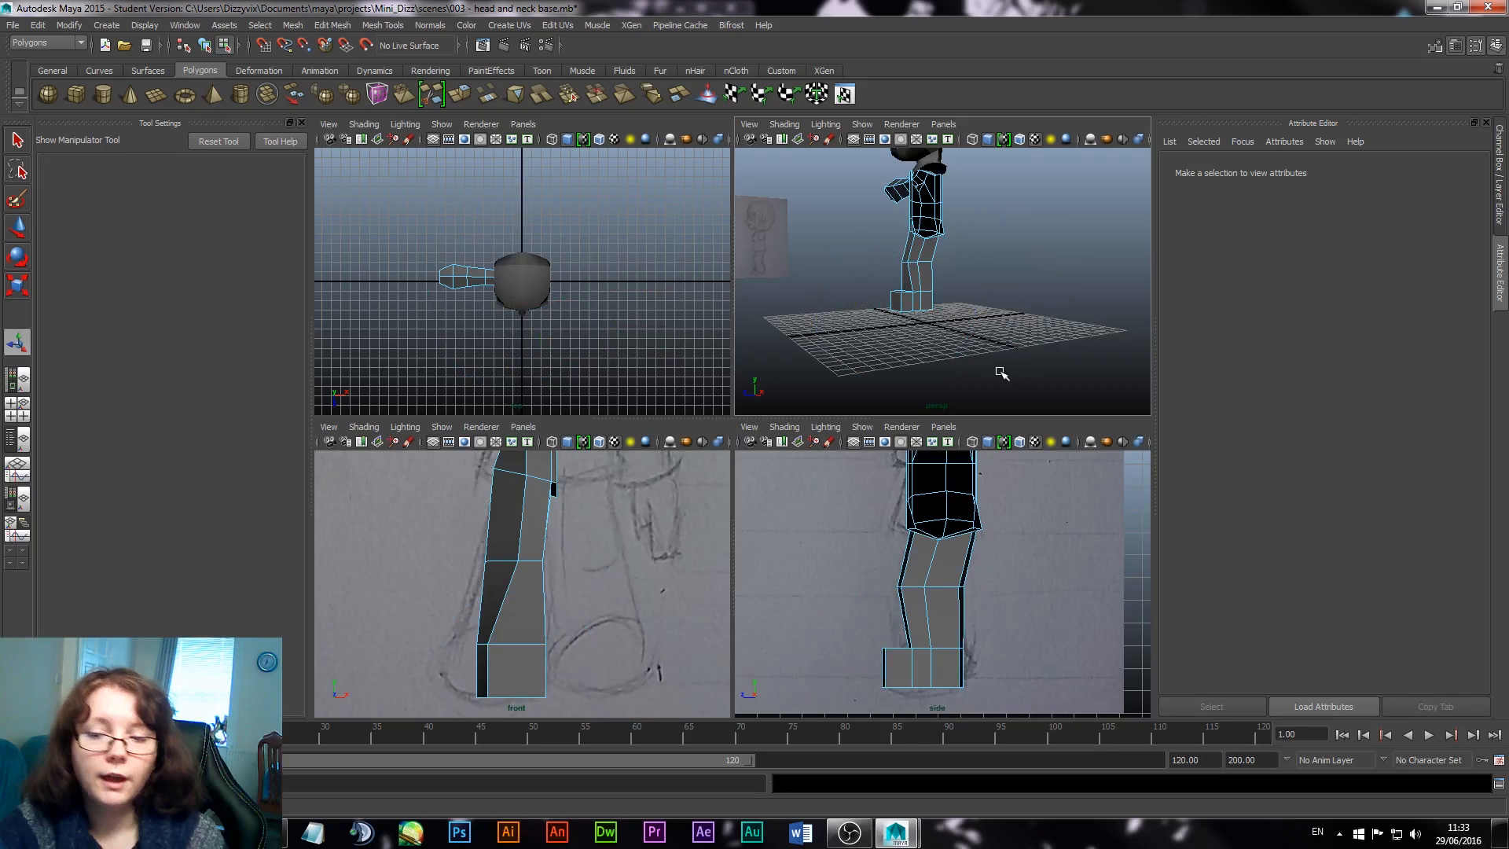
left_click_drag(921, 335, 943, 295, "alt")
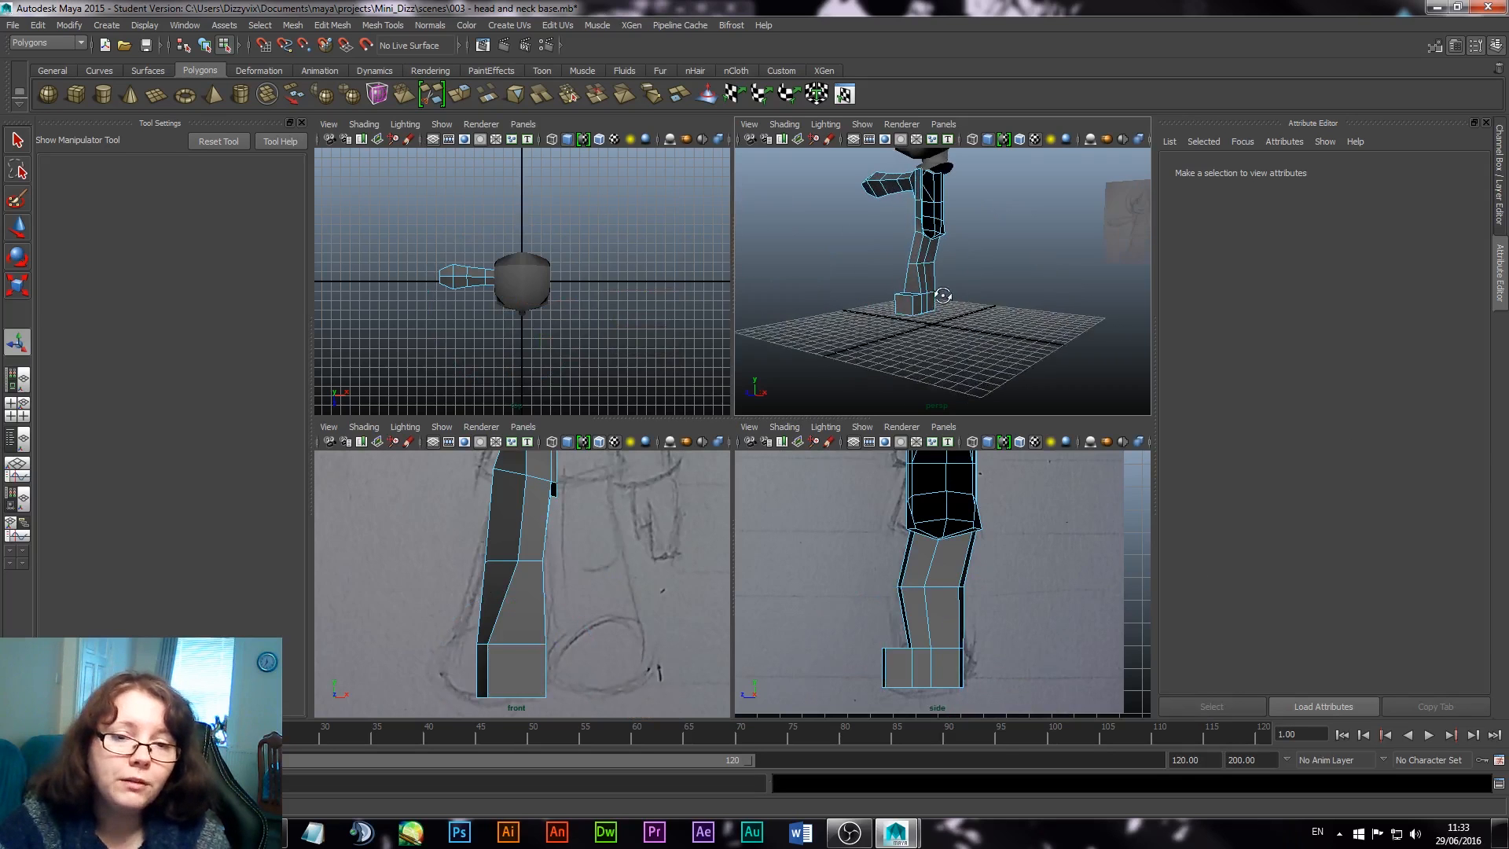
middle_click_drag(949, 299, 946, 350, "alt")
left_click_drag(922, 293, 983, 293, "alt")
right_click_drag(984, 293, 1053, 379, "alt")
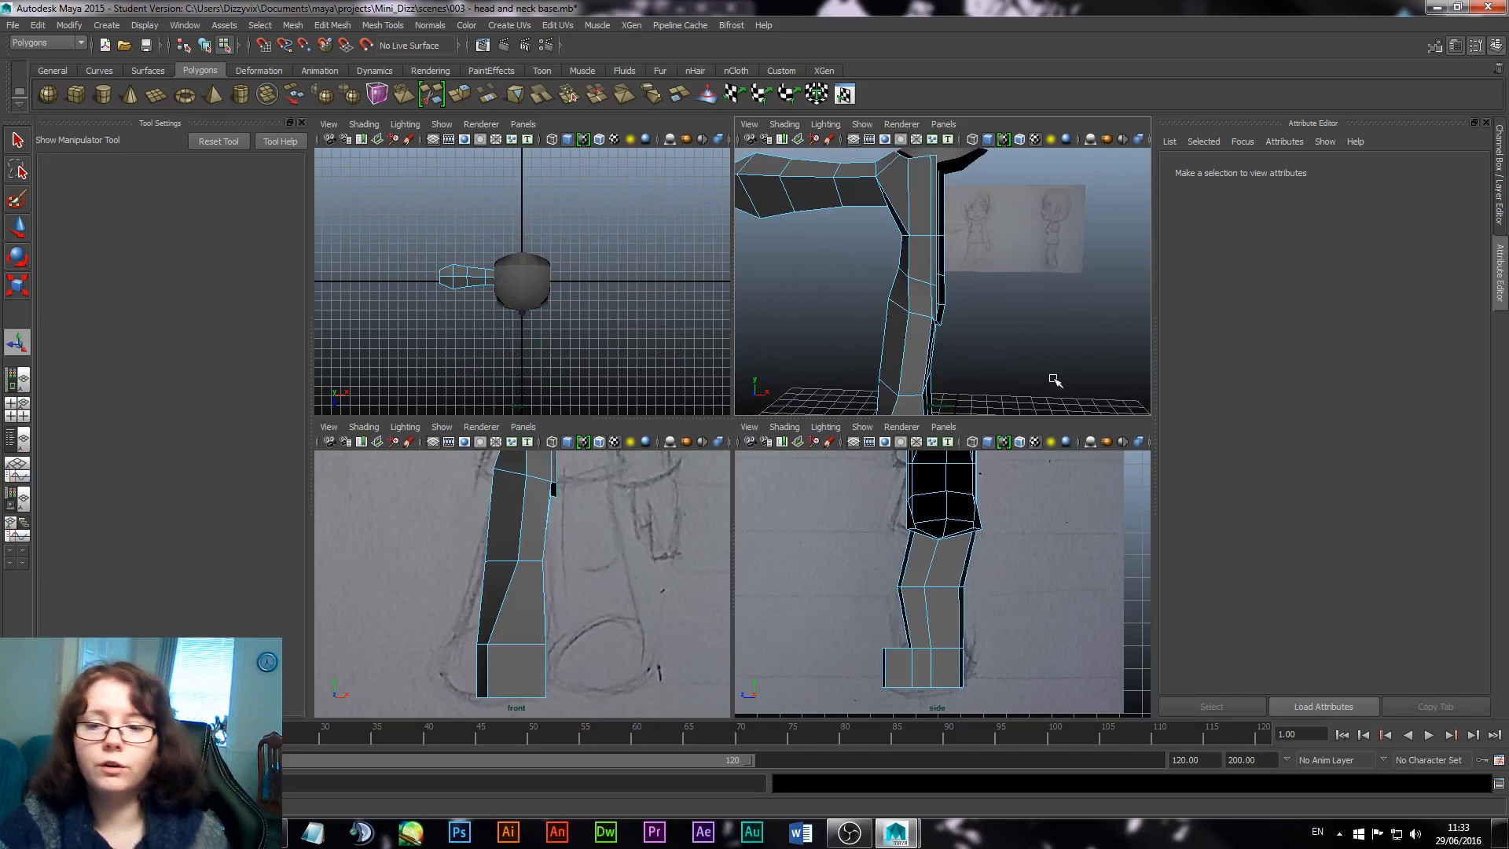
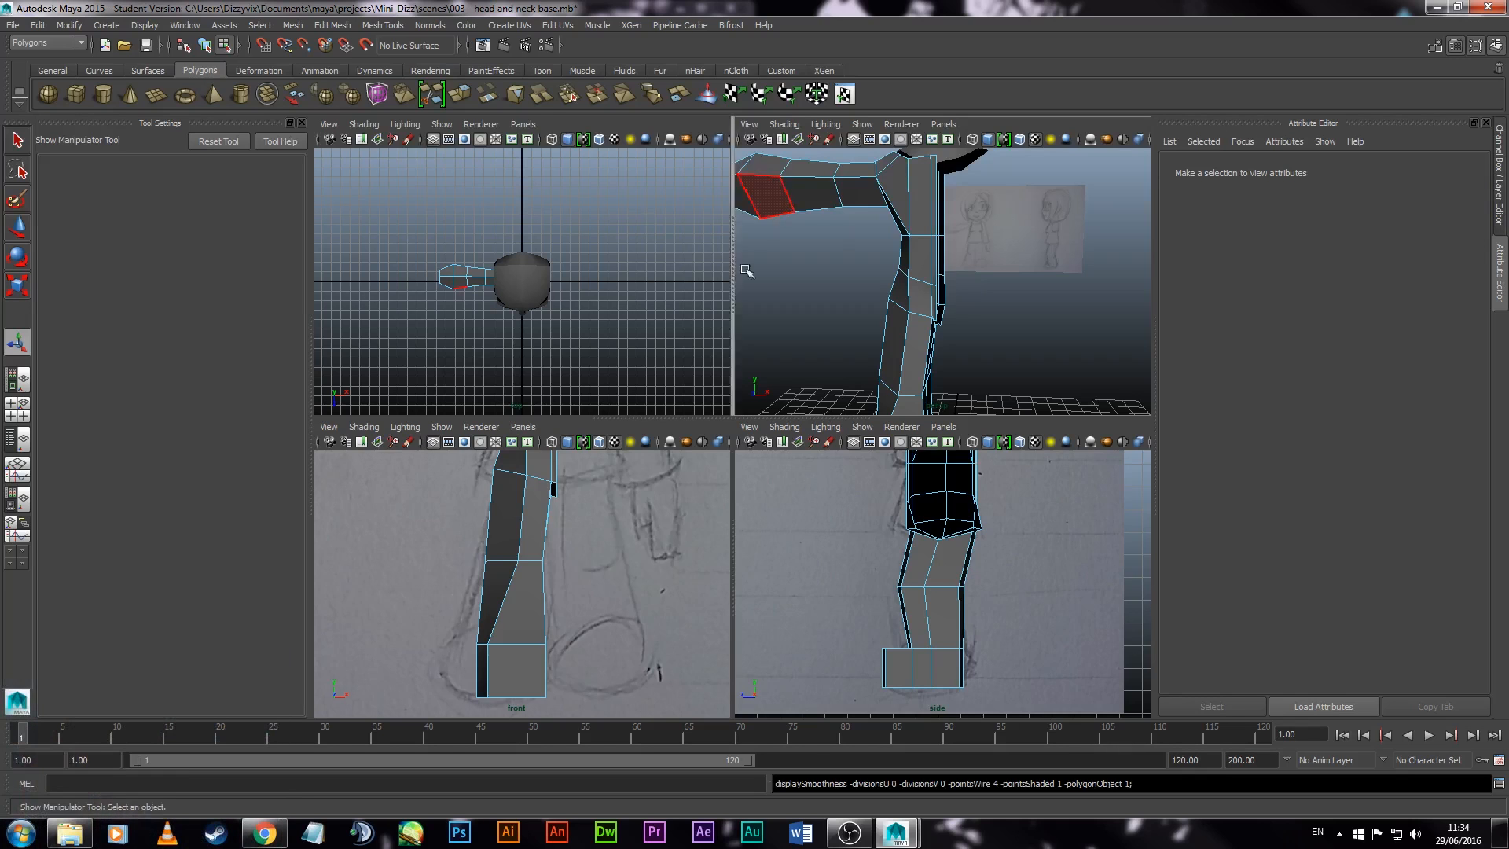
left_click_drag(997, 322, 965, 330, "alt")
middle_click_drag(914, 354, 899, 302, "alt")
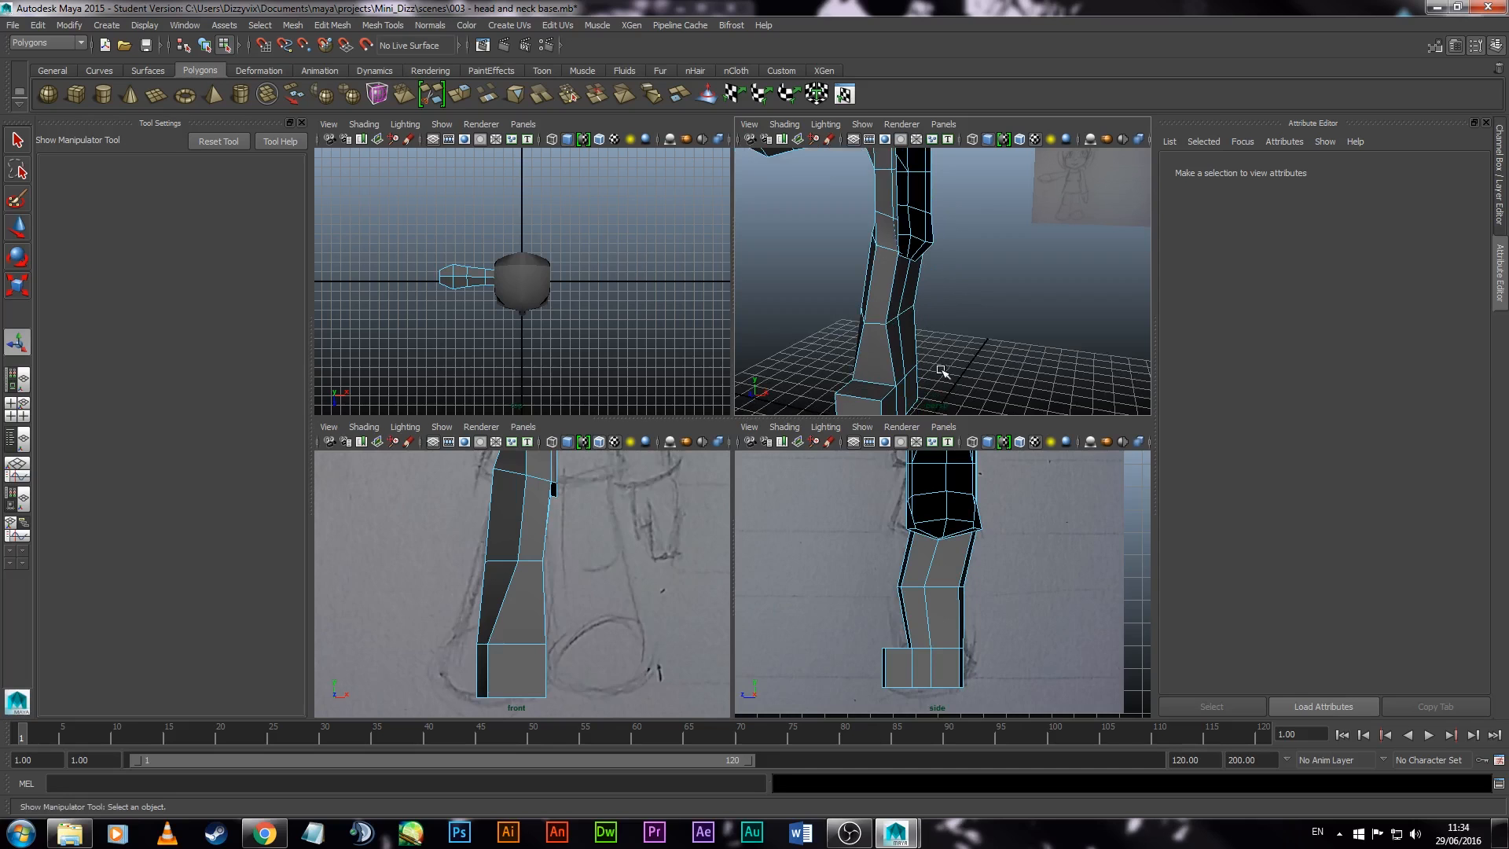
Step: In vertex mode, move the middle vertices of the lower leg's cross-section outward along X in the front view
right_click_drag(524, 603, 507, 505)
left_click_drag(506, 549, 537, 602)
key("w")
left_click_drag(594, 560, 581, 559)
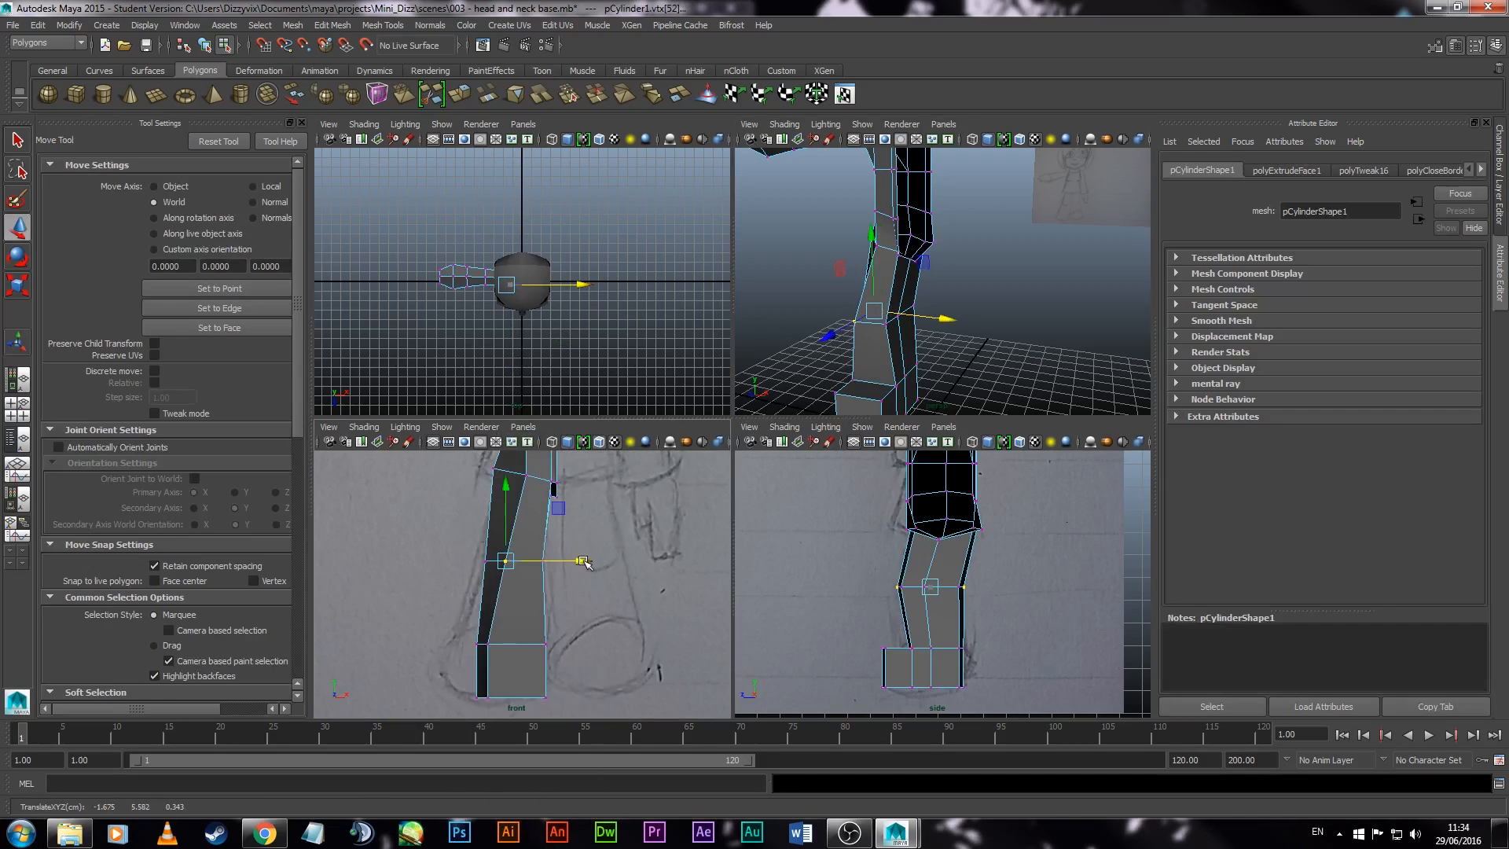
Step: Raise the centre-line vertices and the adjacent vertices of the torso row below the arm slightly in the front view
middle_click_drag(560, 463, 539, 657, "alt")
scroll(534, 597, "up", 3)
middle_click_drag(536, 568, 536, 643, "alt")
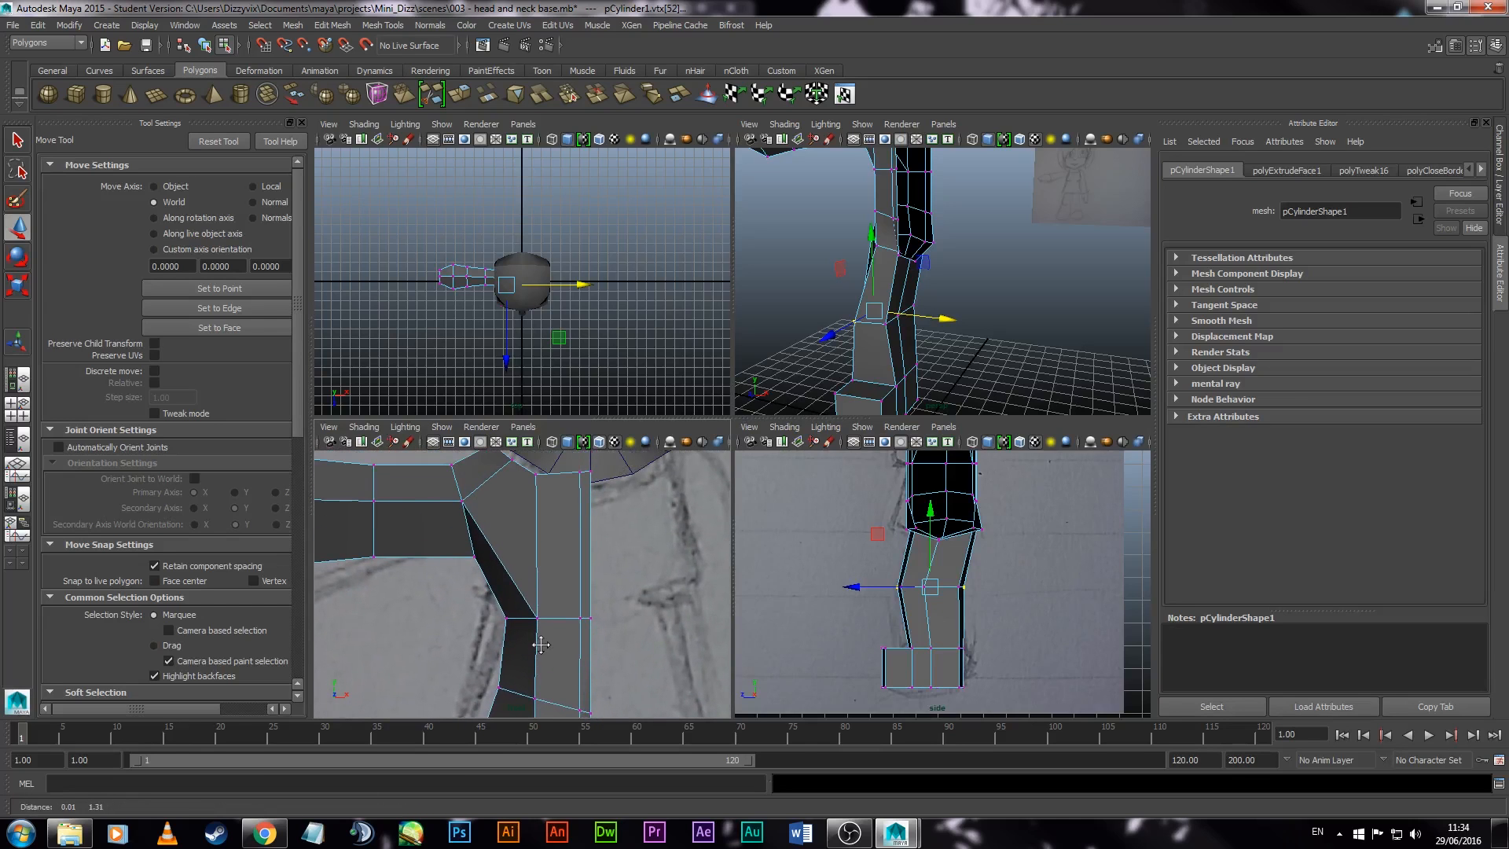
left_click_drag(564, 634, 588, 539)
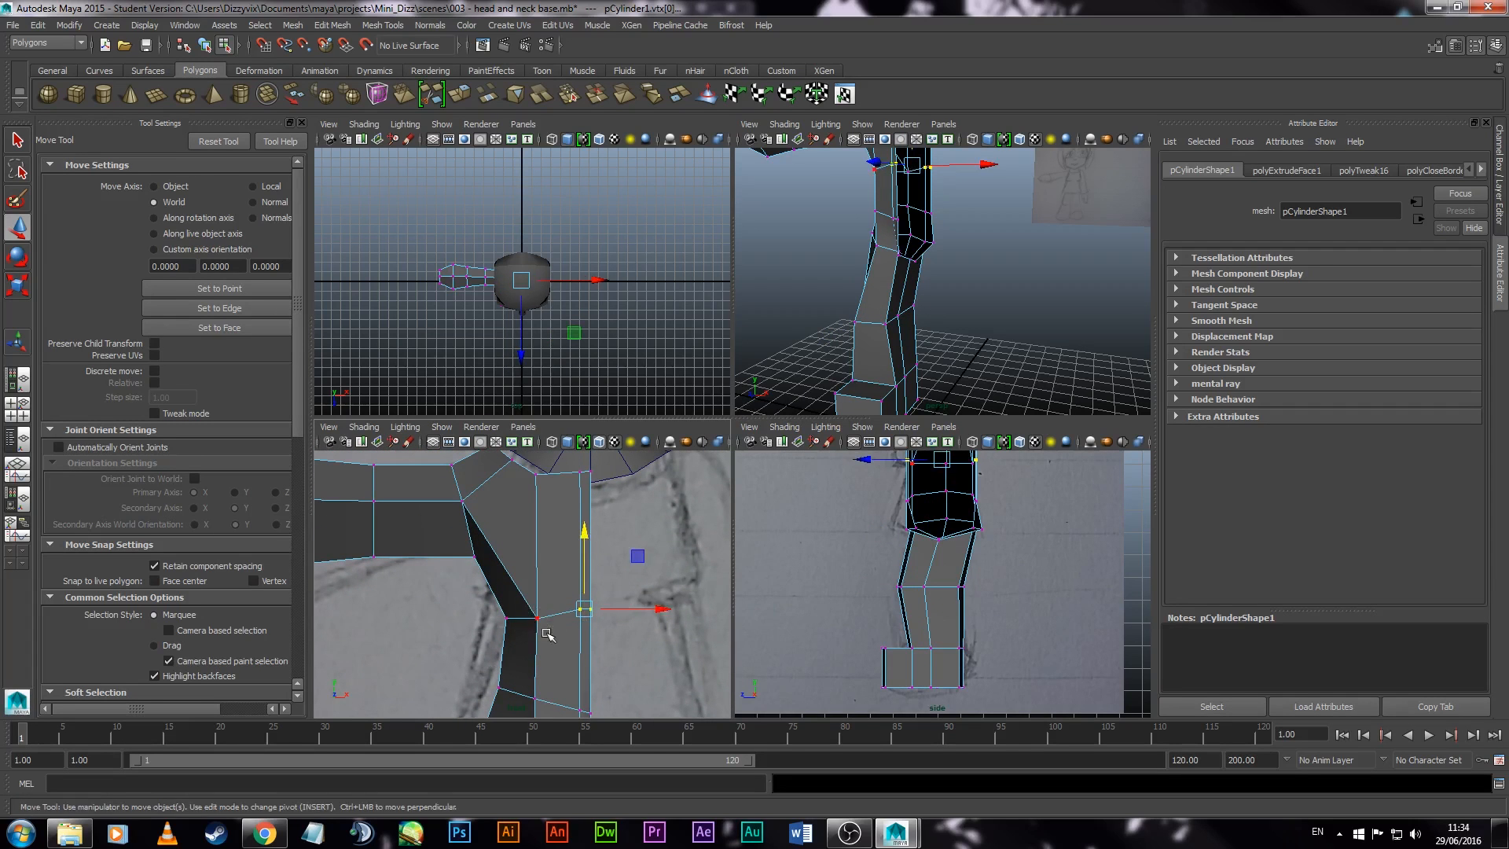
left_click_drag(547, 631, 526, 606)
left_click_drag(537, 618, 541, 613)
Step: Lower the torso's top centre-line vertices along Y to follow the curve of the neckline
right_click_drag(569, 548, 587, 542, "alt")
middle_click_drag(587, 543, 534, 621, "alt")
key("space")
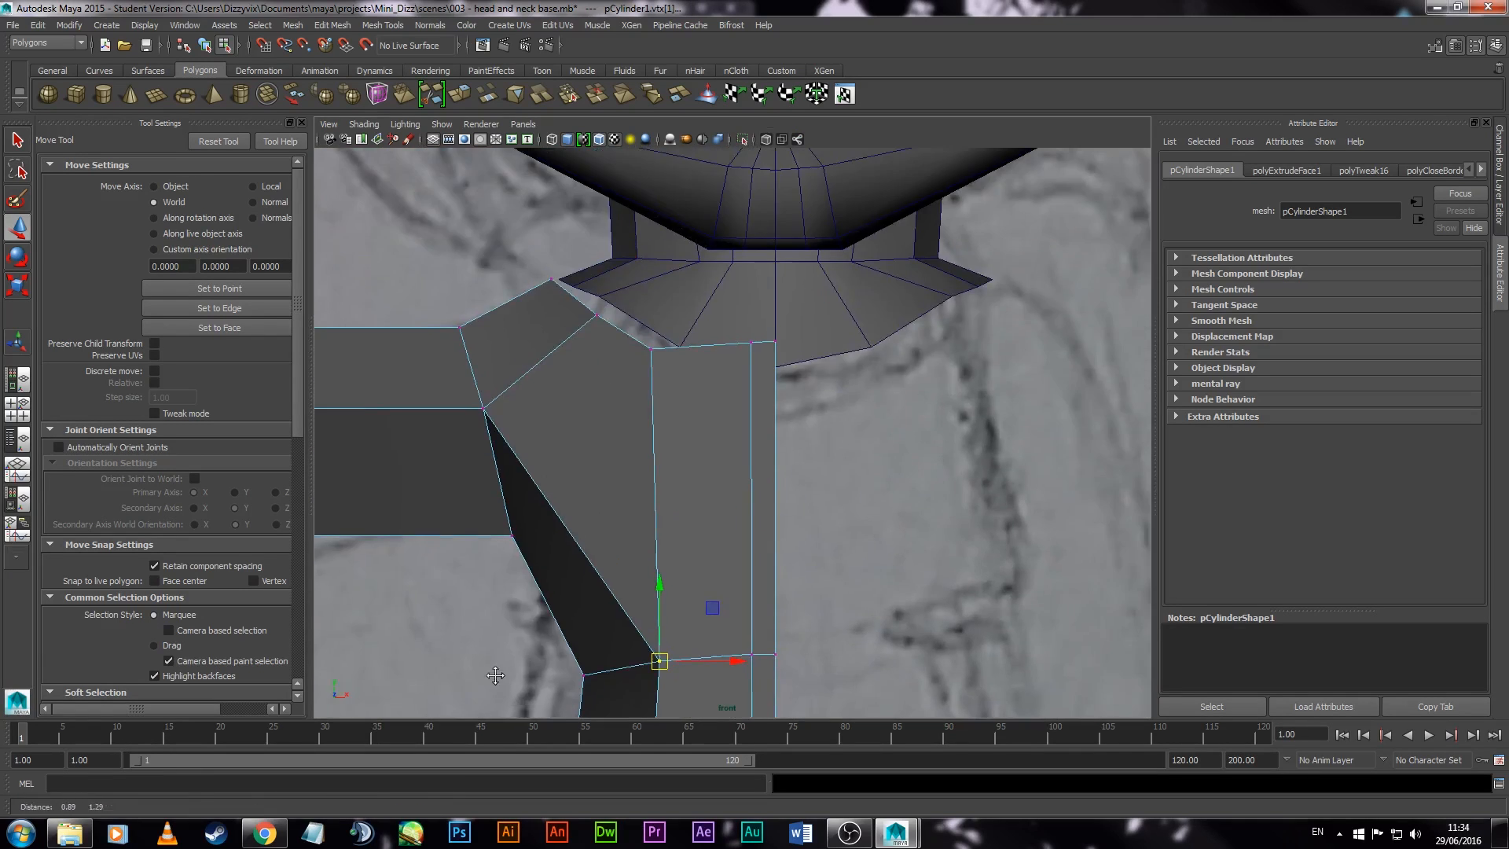
left_click_drag(735, 321, 776, 352)
left_click_drag(761, 272, 754, 306)
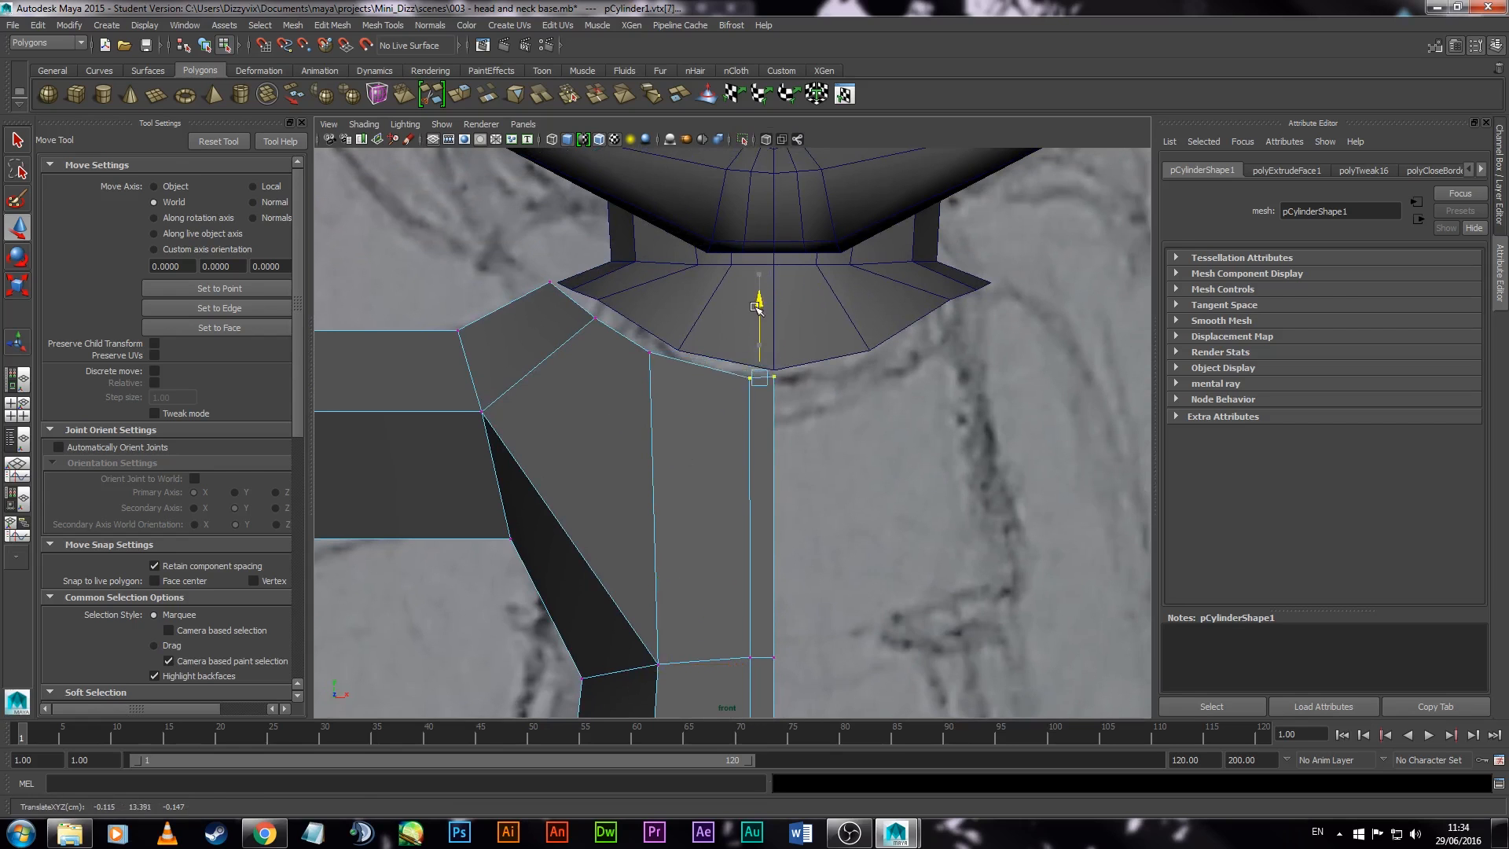
Step: Move the torso's neckline vertices beside the centre line inward and upward in the front view to meet the neck collar
left_click(649, 351)
left_click_drag(649, 351, 677, 354)
left_click_drag(599, 326, 602, 315)
left_click_drag(602, 330, 606, 361, "alt")
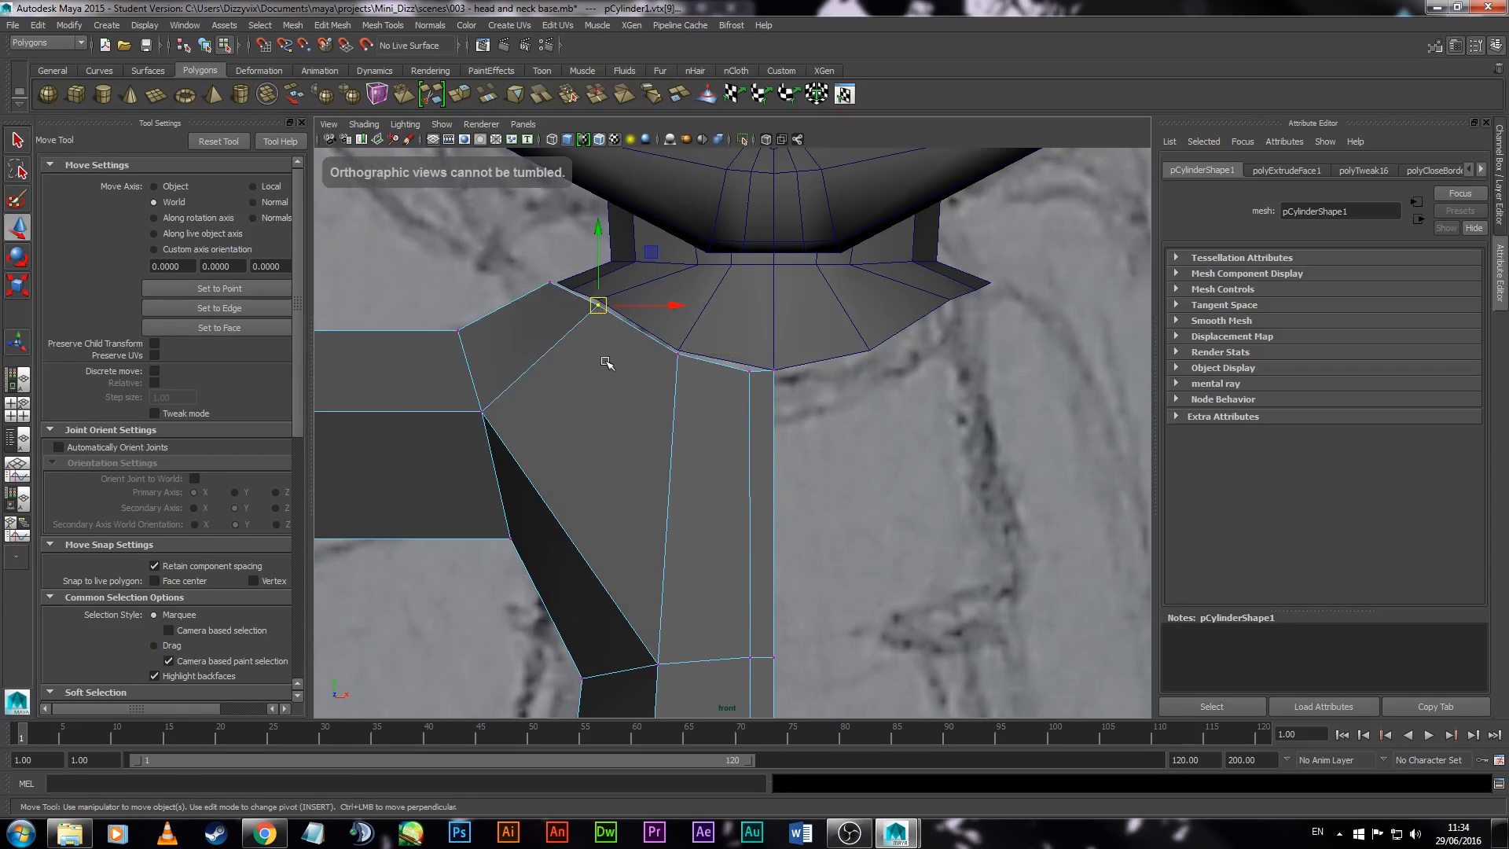
Step: Turn on the body's smooth preview and examine the torso, arm and leg from several angles
key("space")
middle_click_drag(962, 267, 963, 369, "alt")
left_click_drag(943, 354, 982, 327, "alt")
key("space")
right_click_drag(529, 461, 463, 459, "alt")
left_click_drag(464, 460, 795, 405, "alt")
left_click_drag(1013, 440, 795, 465, "alt")
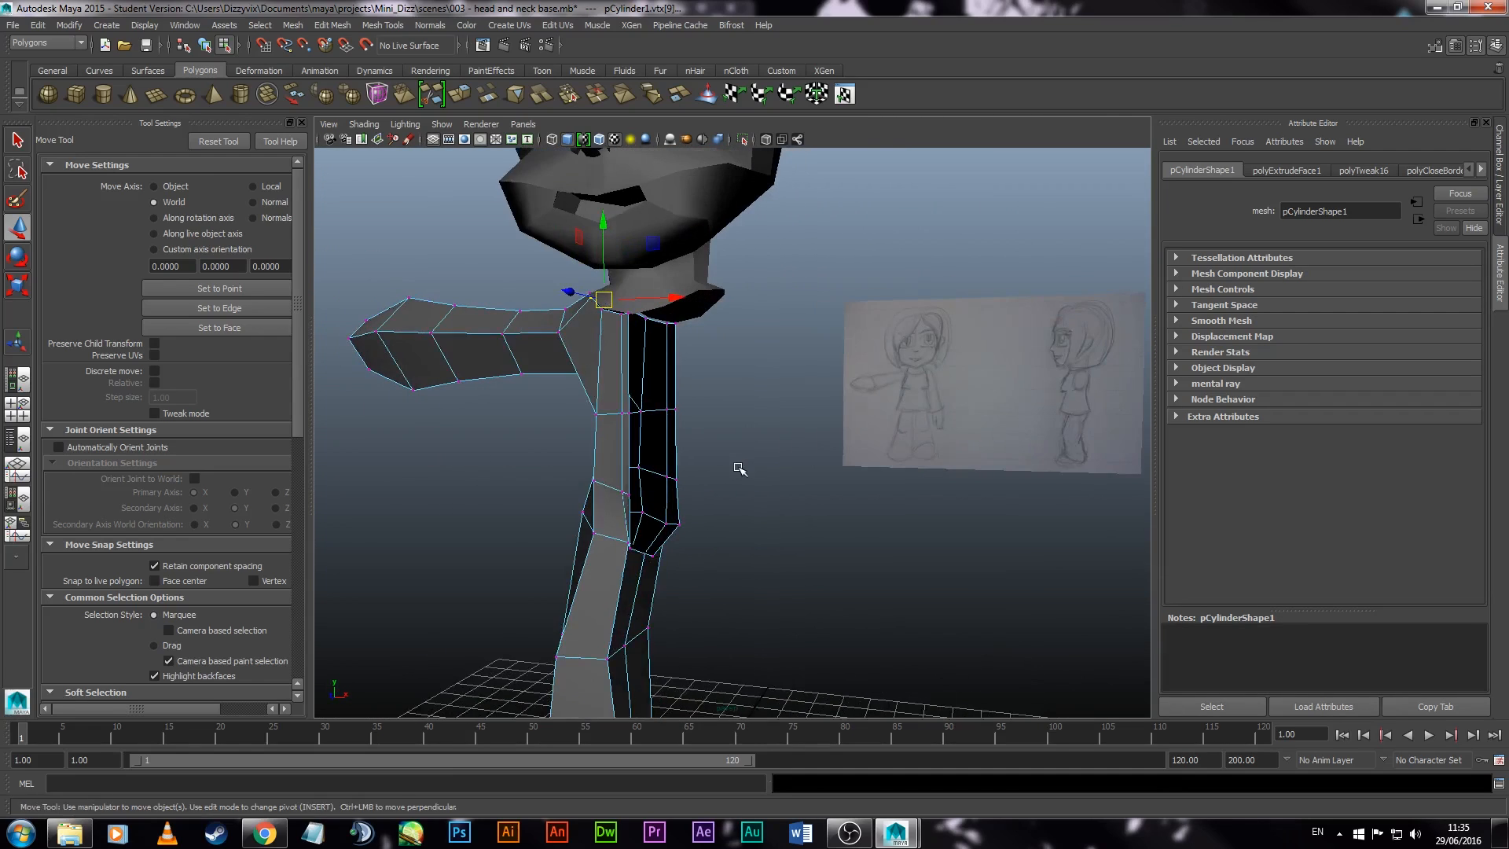
key("3")
mouse_move(746, 535)
left_mouse_down("alt")
mouse_move(862, 542)
mouse_move(856, 556)
left_mouse_up("alt")
right_click_drag(856, 555, 790, 546, "alt")
left_click(599, 140)
left_click(699, 152)
left_click_drag(839, 481, 818, 488, "alt")
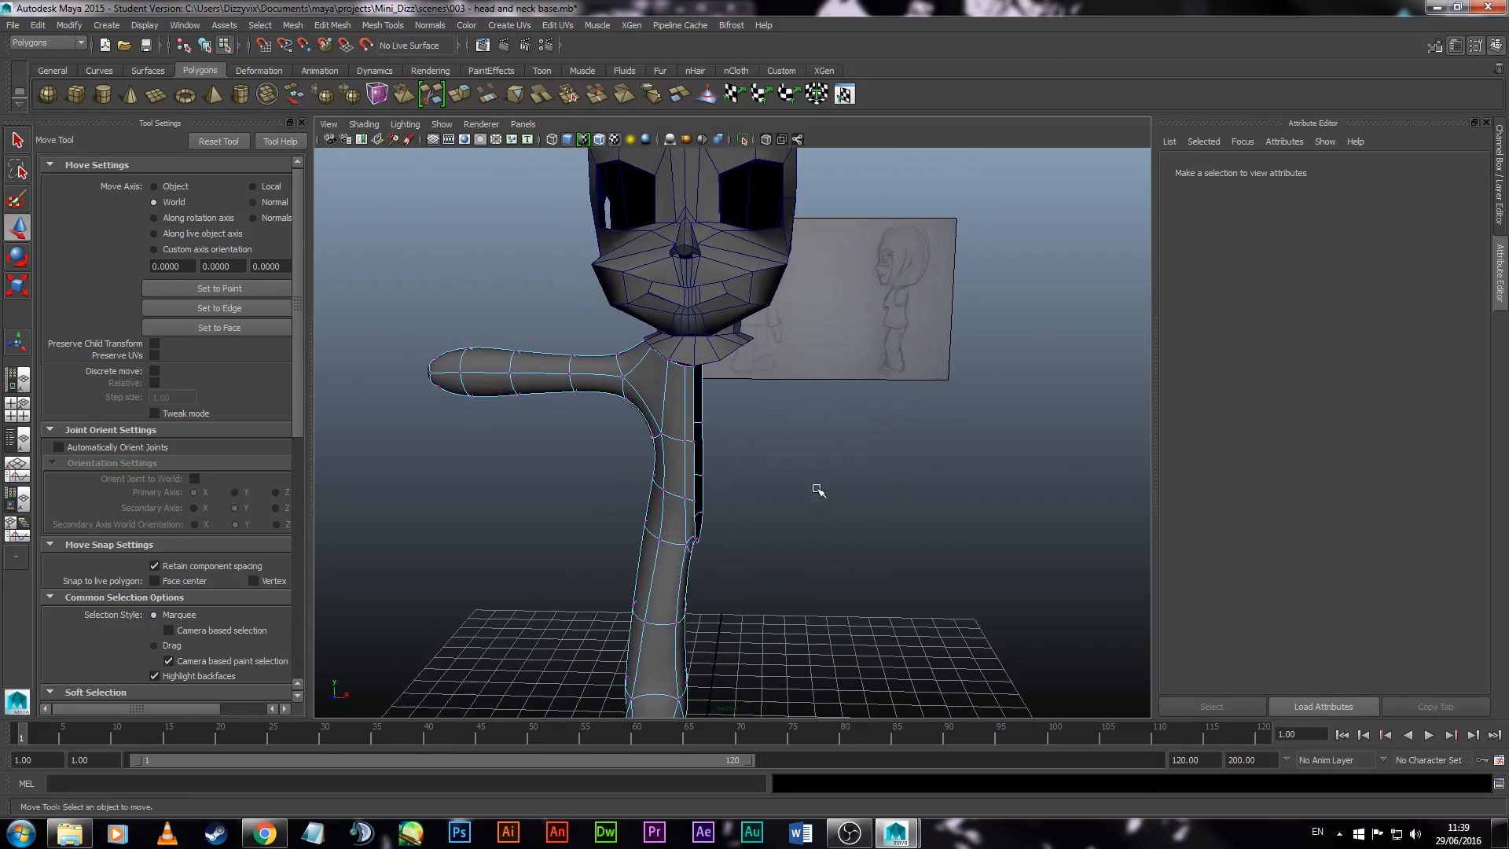
scroll(809, 495, "up", 3)
left_click_drag(752, 554, 660, 464, "alt")
key("space")
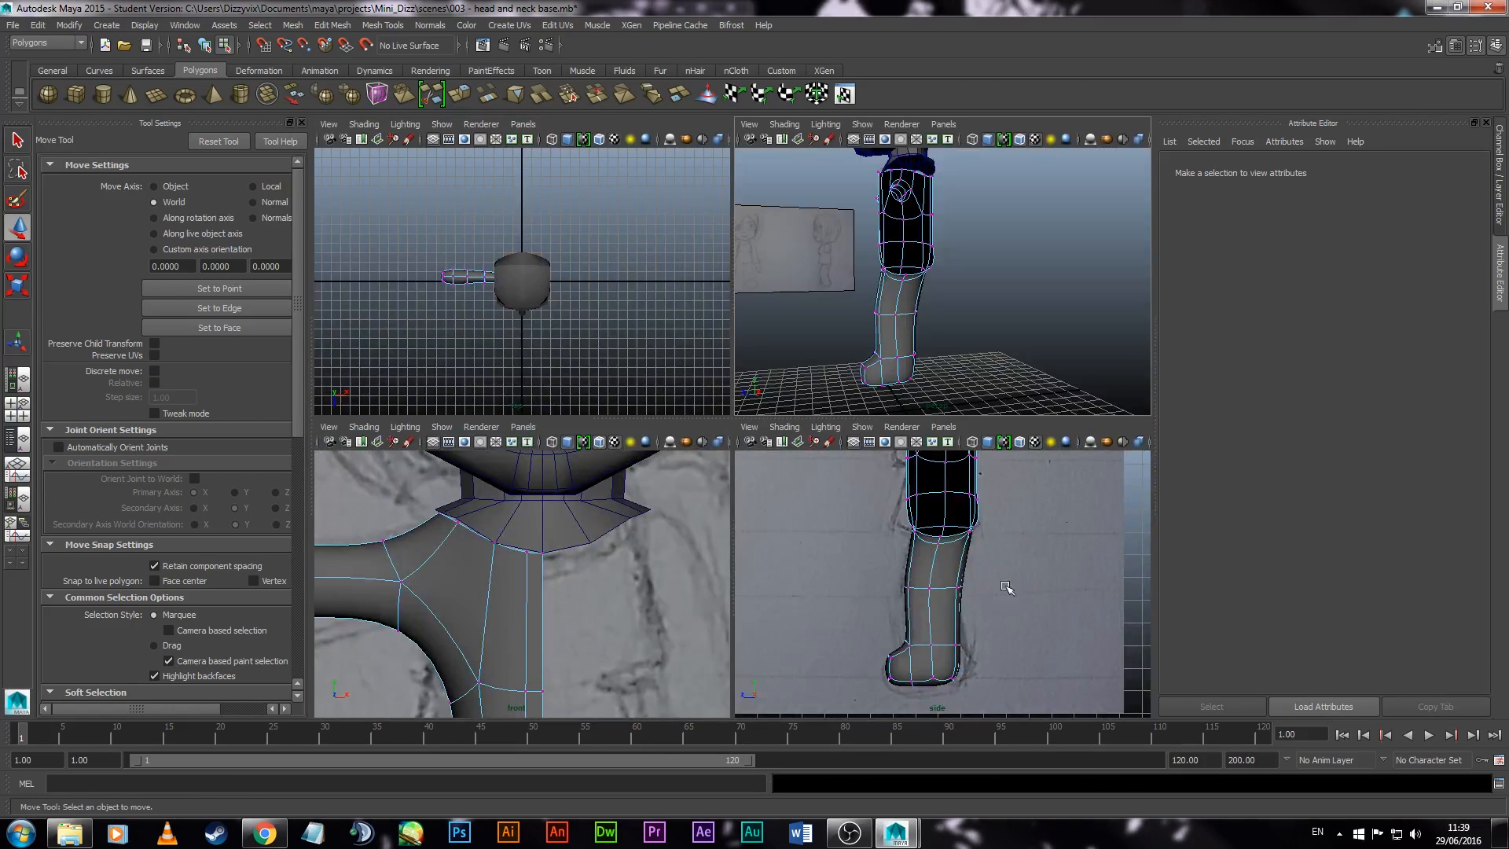
Step: Compare the torso's smoothed and unsmoothed display against the reference drawing in the side view
left_click(972, 442)
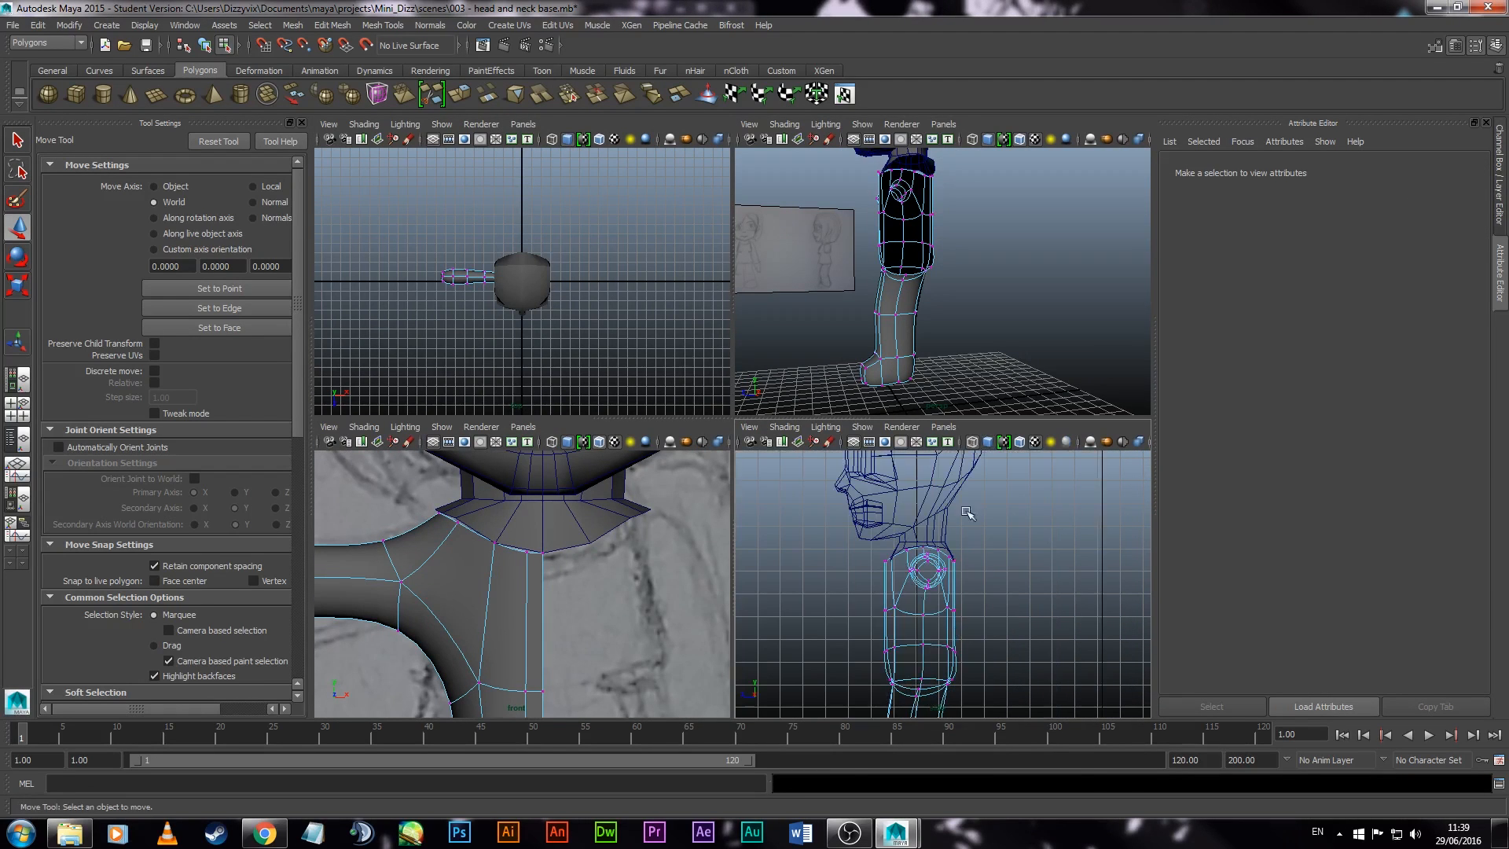
left_click(973, 441)
scroll(934, 638, "up", 2)
middle_click_drag(934, 638, 953, 628, "alt")
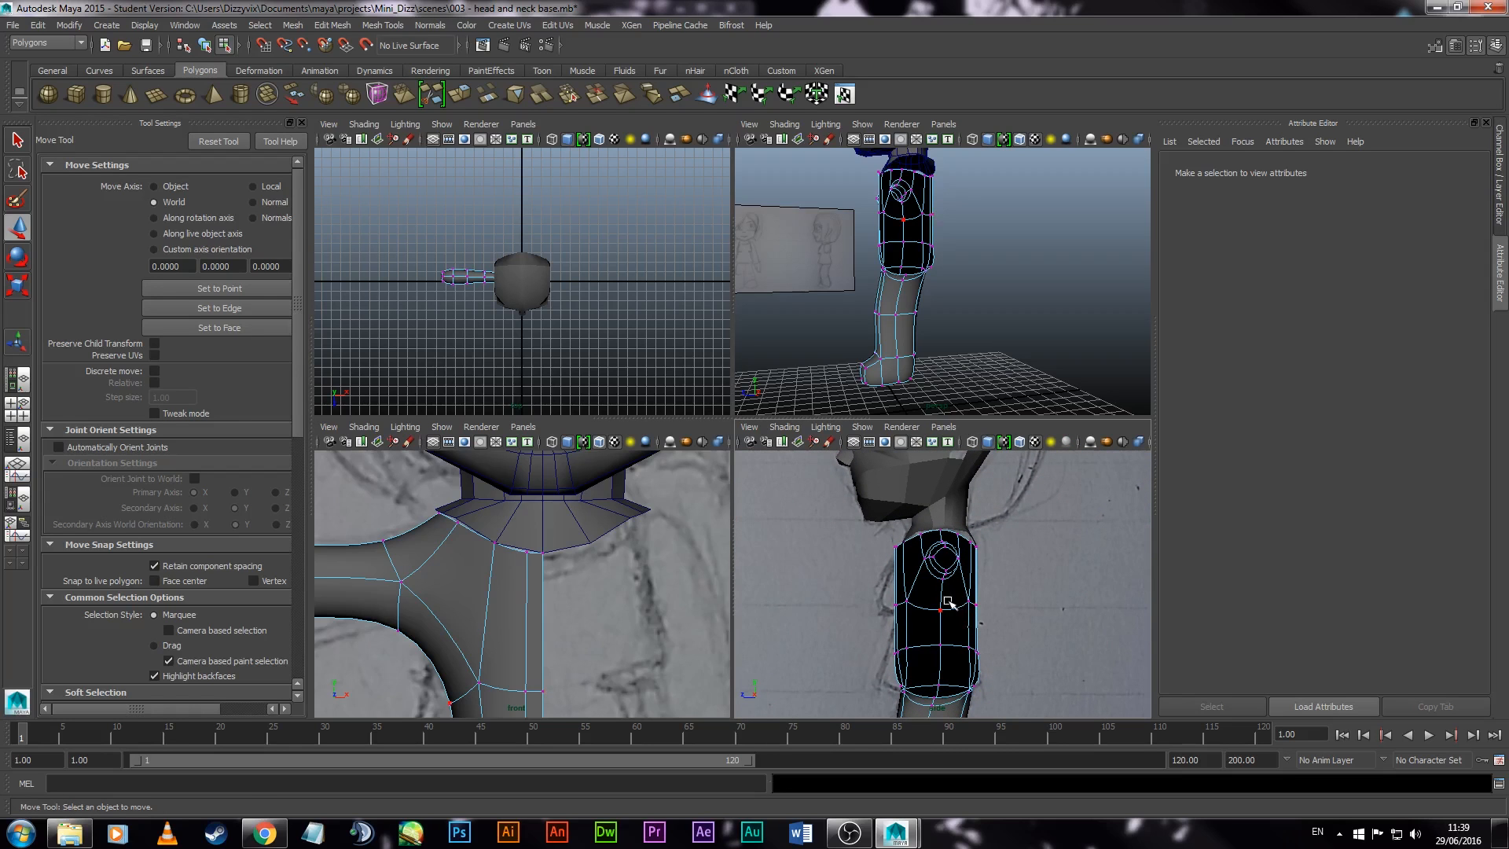
key("1")
key("3")
key("1")
key("3")
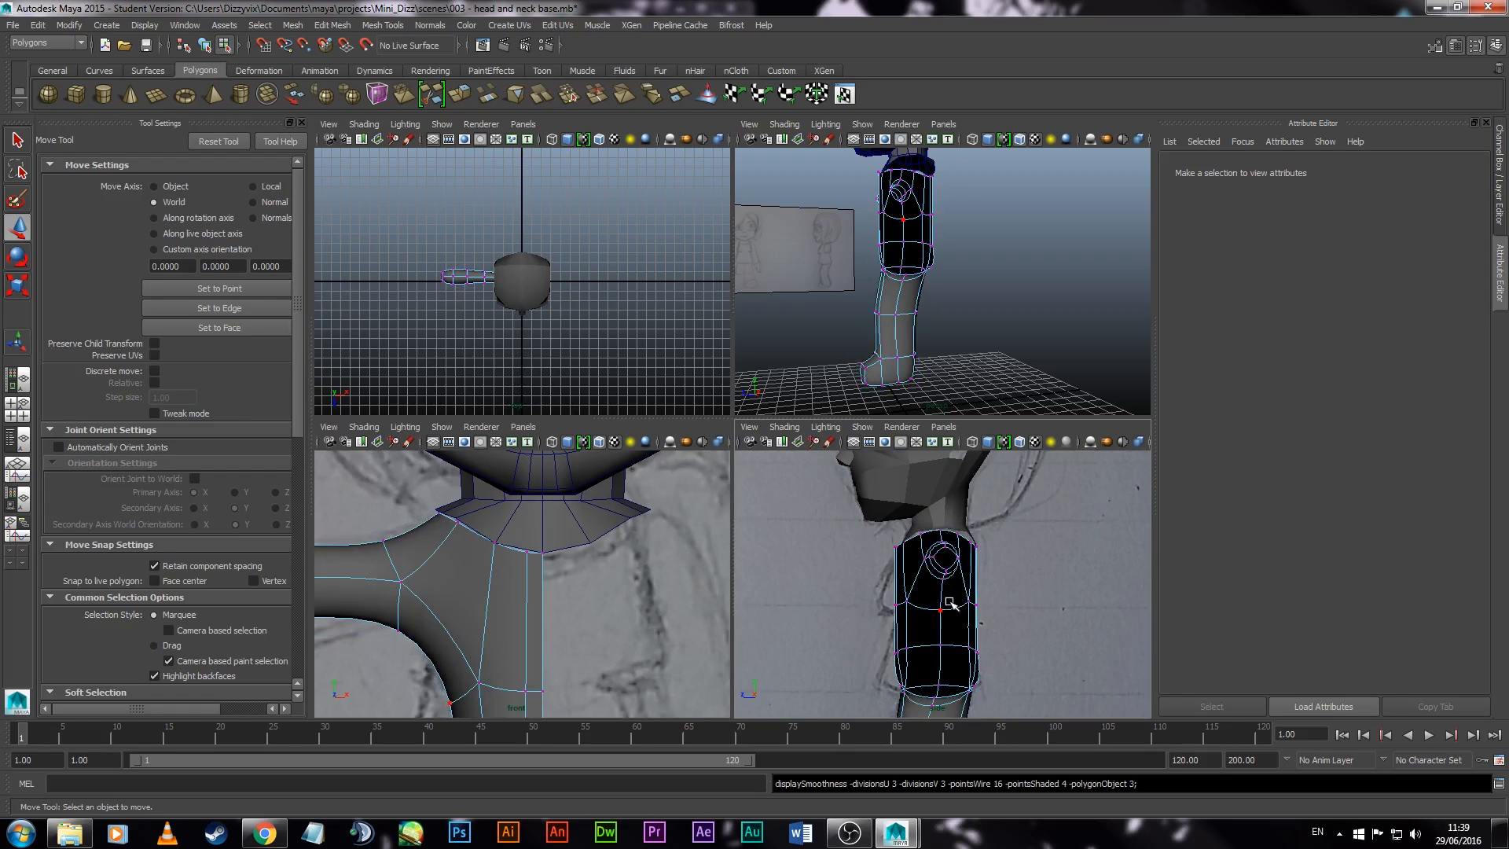
Step: Select the mid-back torso vertices and raise the lambert1 material's transparency to about half so the reference drawing shows through
right_click_drag(970, 476, 962, 523)
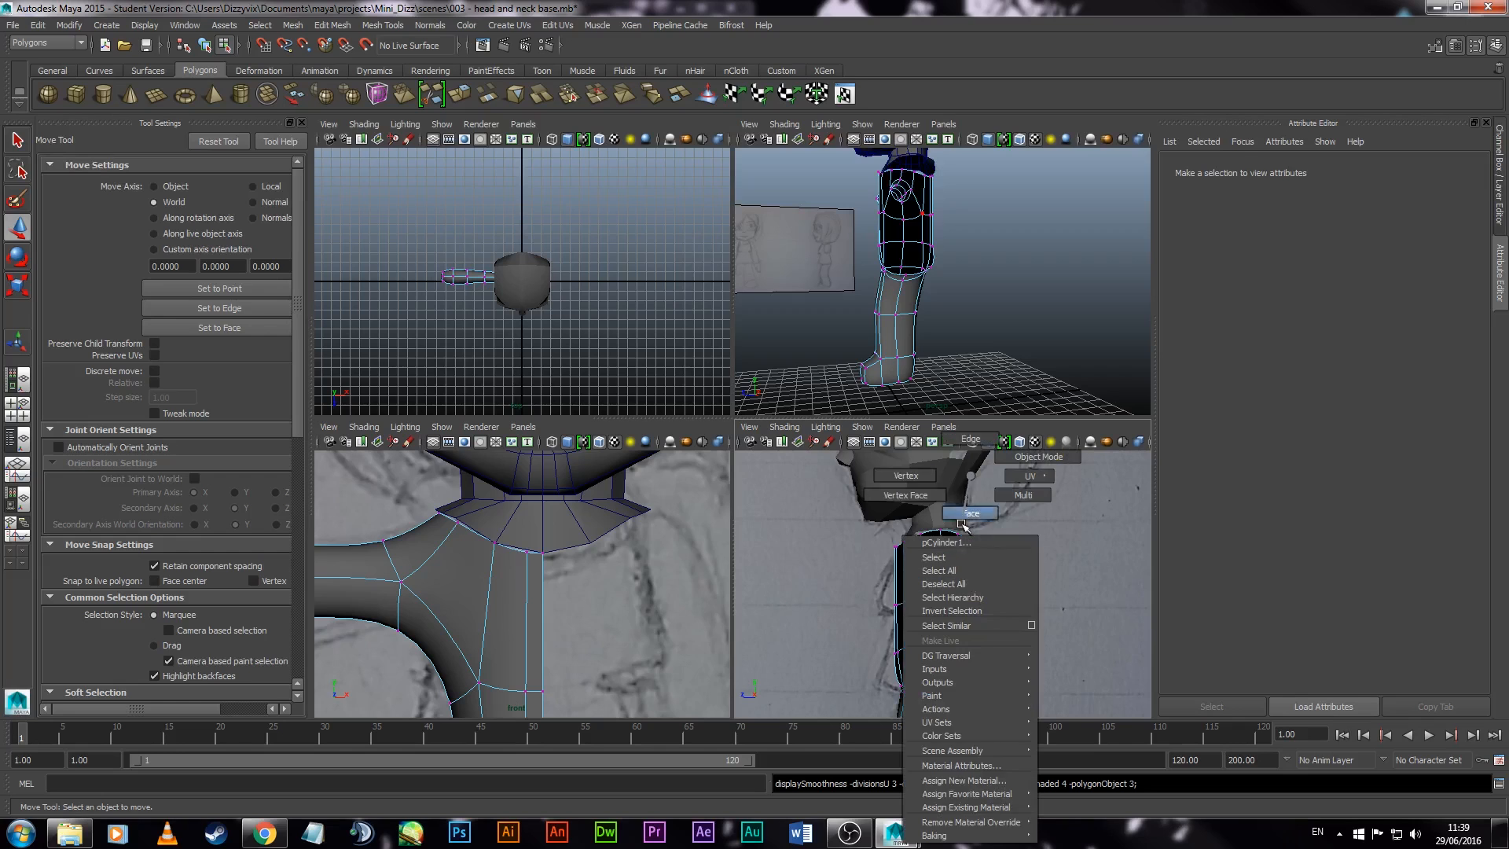
right_click_drag(902, 478, 900, 476)
left_click(1480, 169)
left_click(1480, 169)
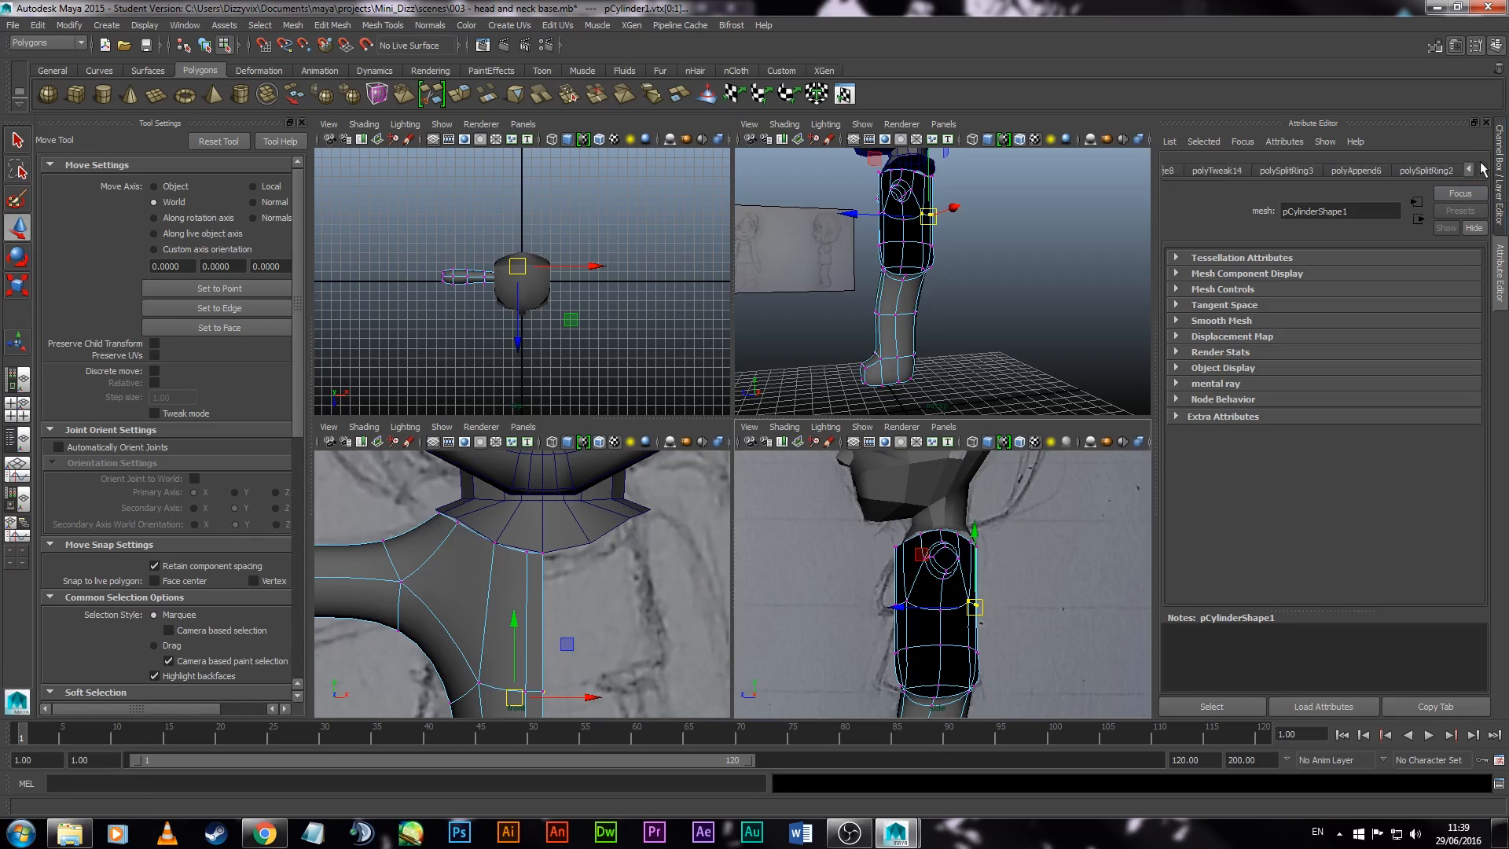
left_click(1423, 171)
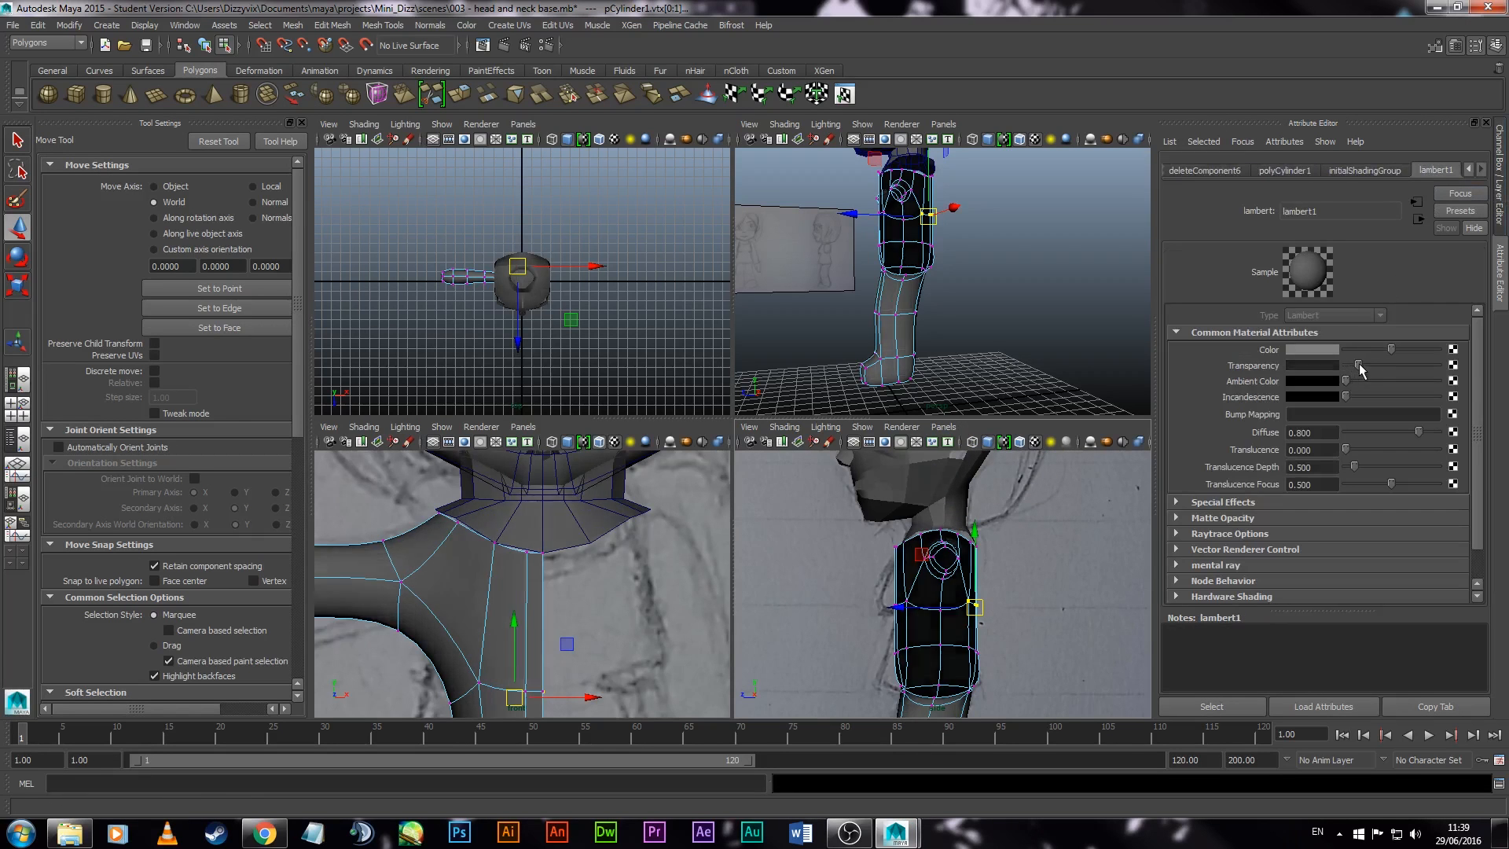
left_click_drag(1403, 363, 1397, 363)
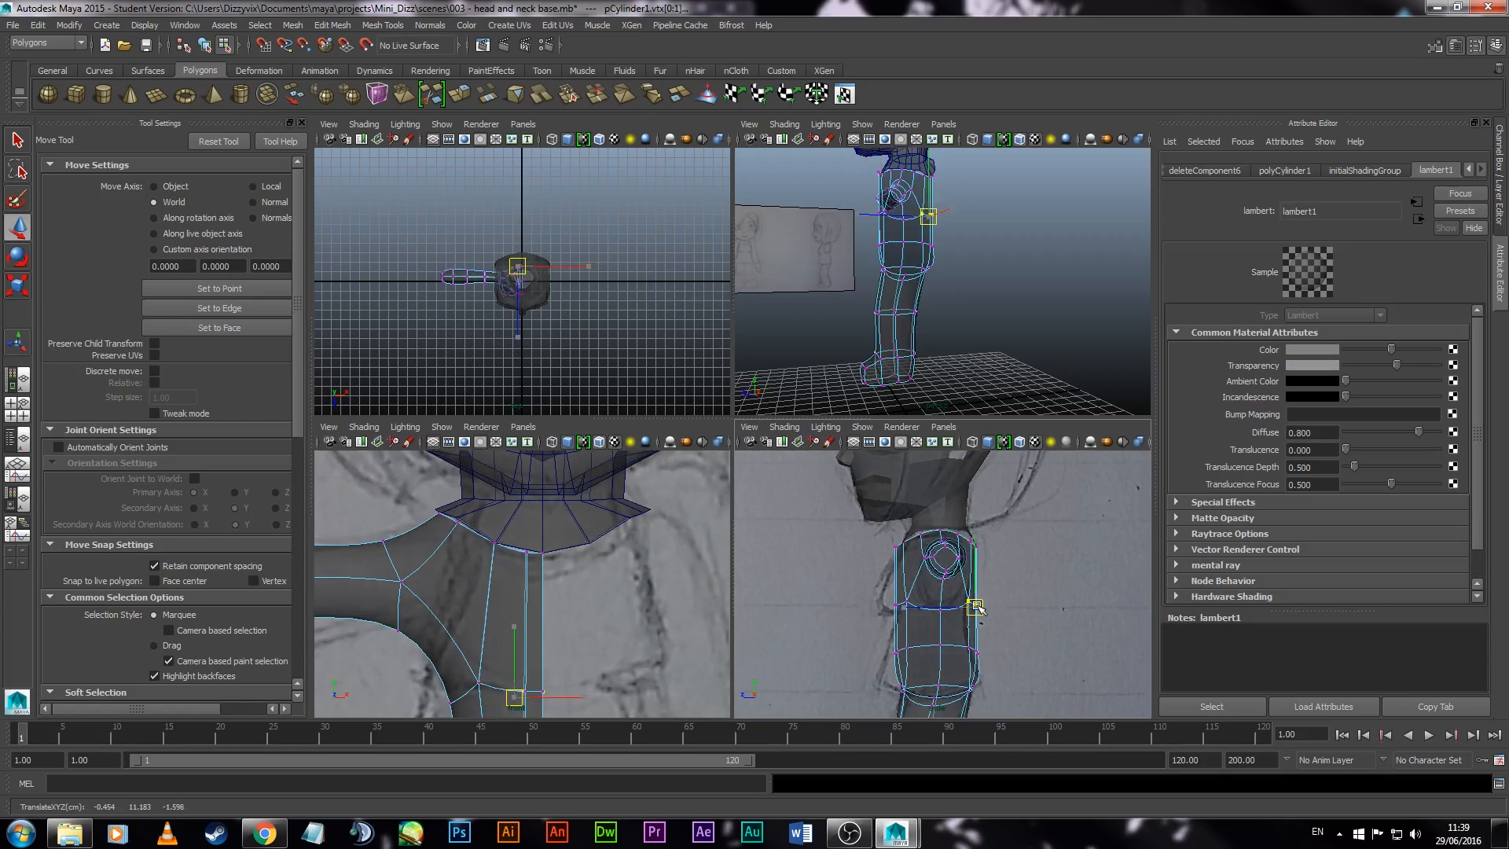
Step: Shift the mid-back vertices inward in the side view and insert an edge loop around the upper torso at arm height
left_click_drag(974, 607, 964, 601)
scroll(1015, 591, "up", 3)
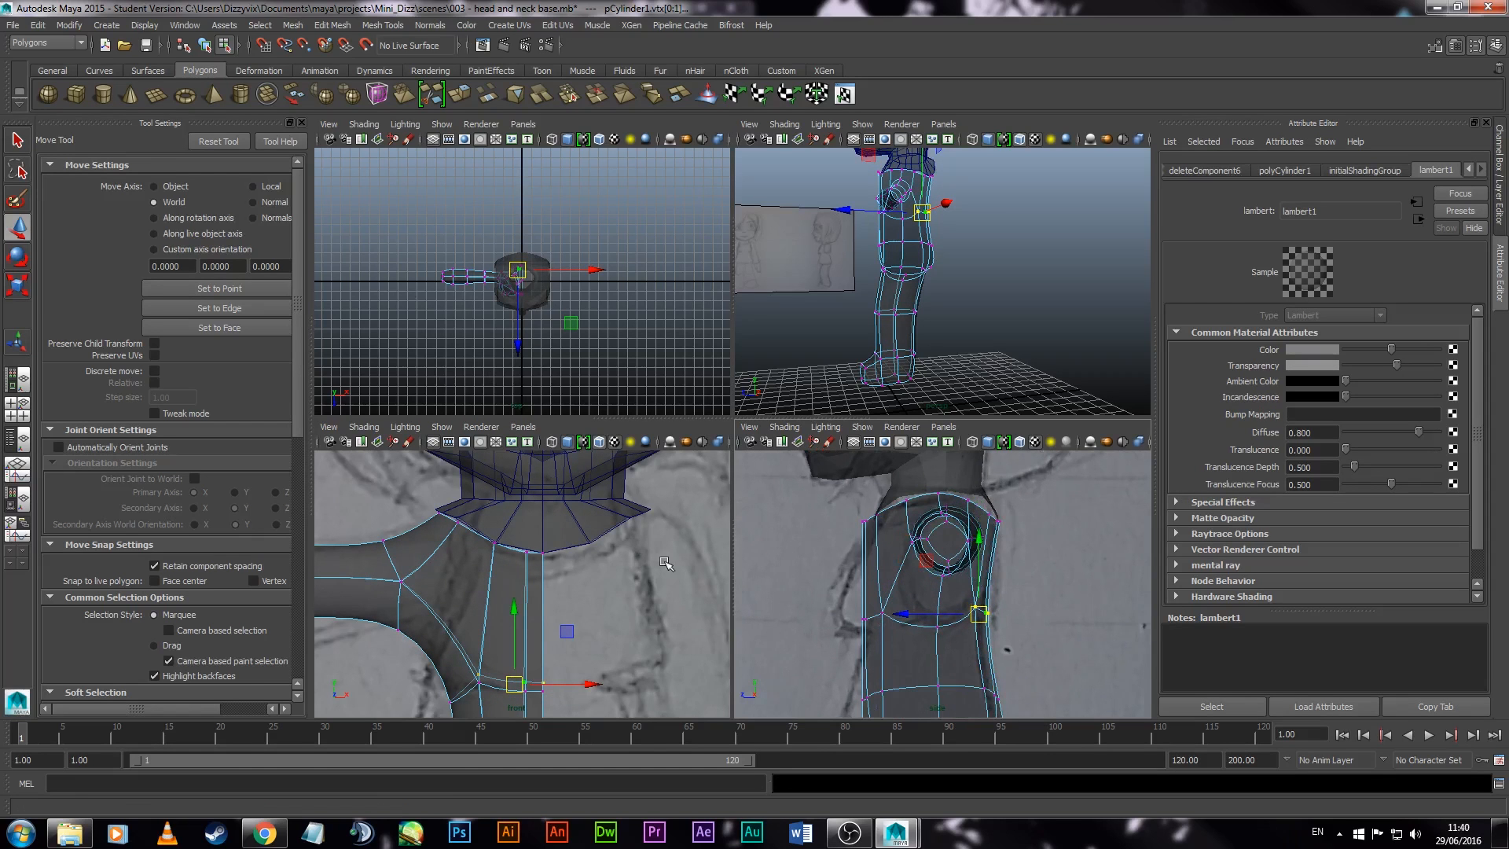
left_click(383, 25)
left_click(416, 207)
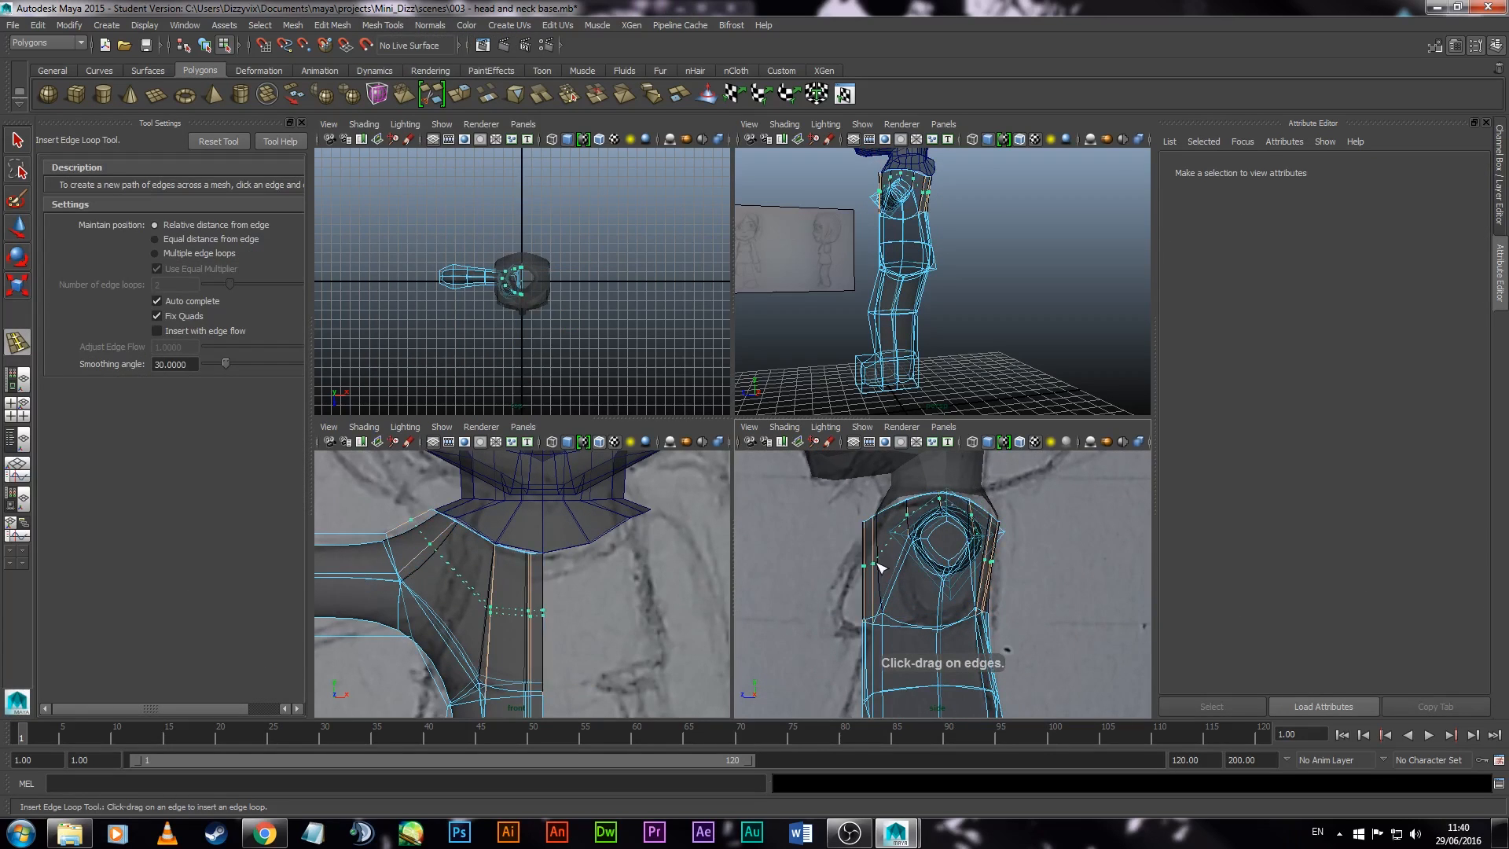
left_click(880, 572)
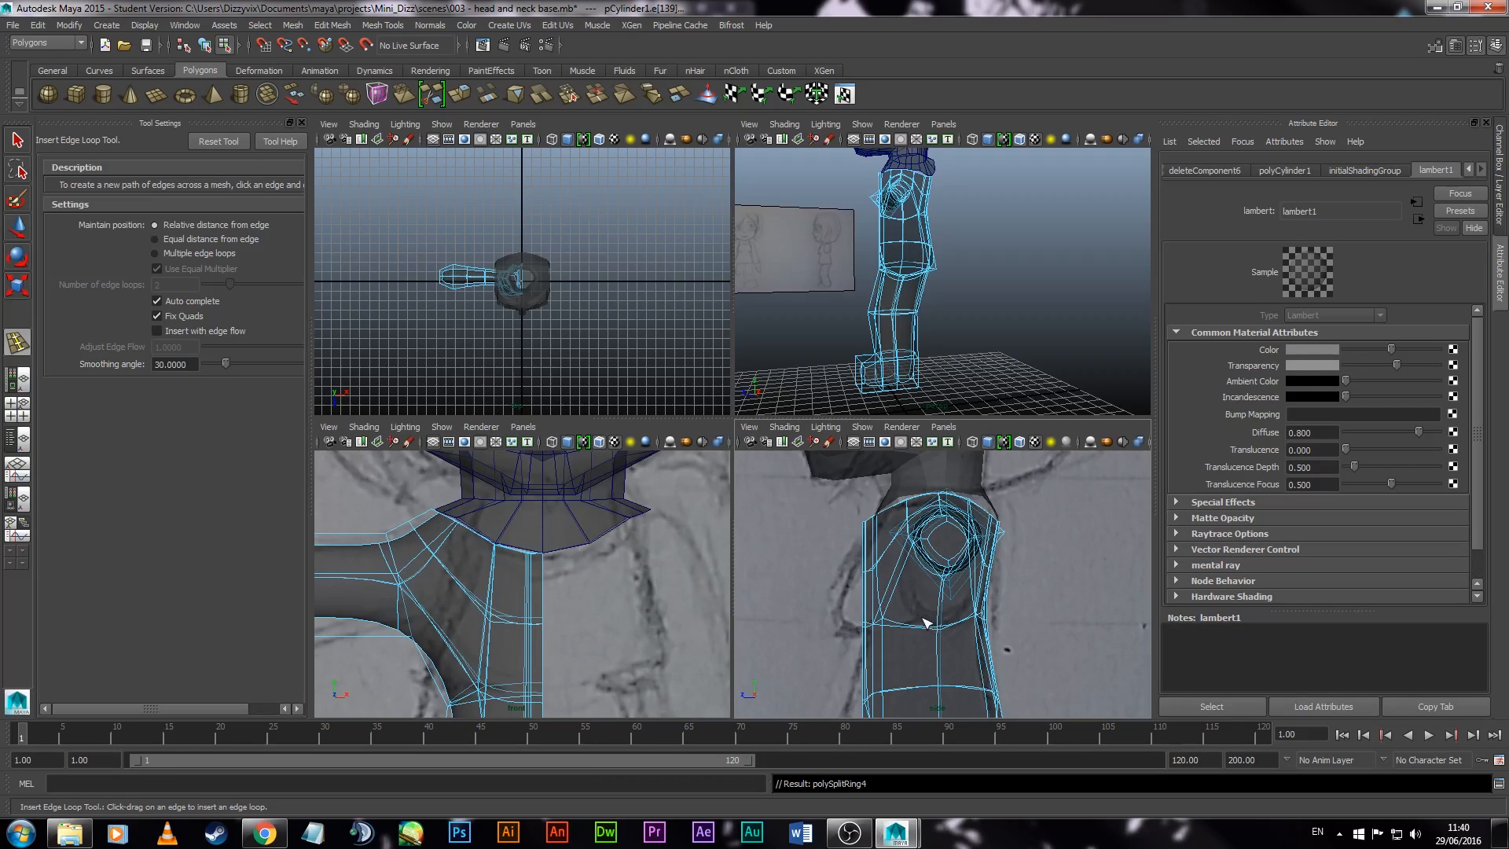
Step: Turn off smooth preview and adjust the height of the front torso vertices below the arm in the side view
left_click_drag(817, 259, 911, 278, "alt")
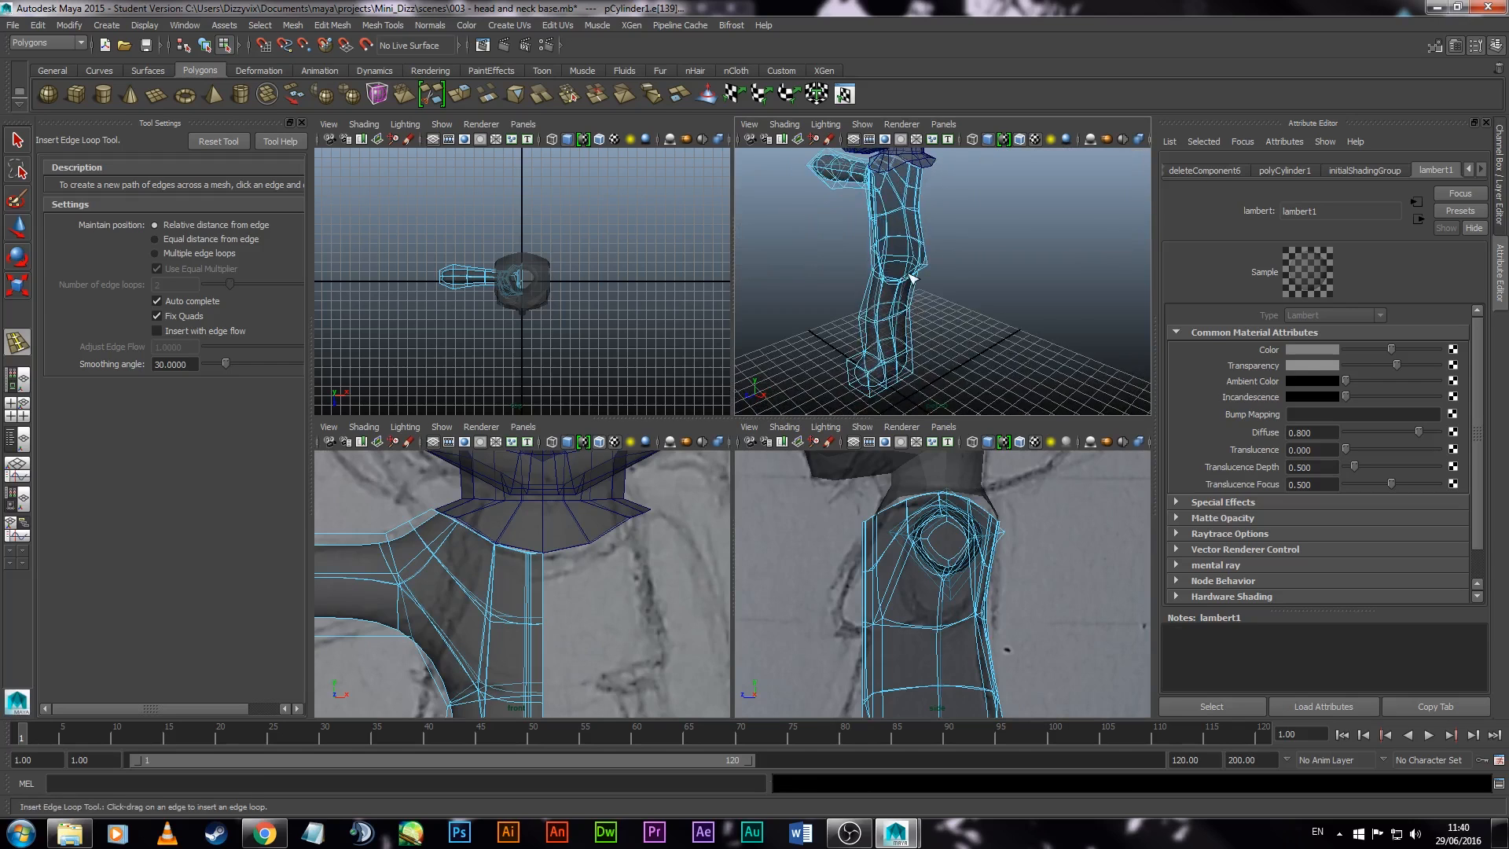
key("1")
key("q")
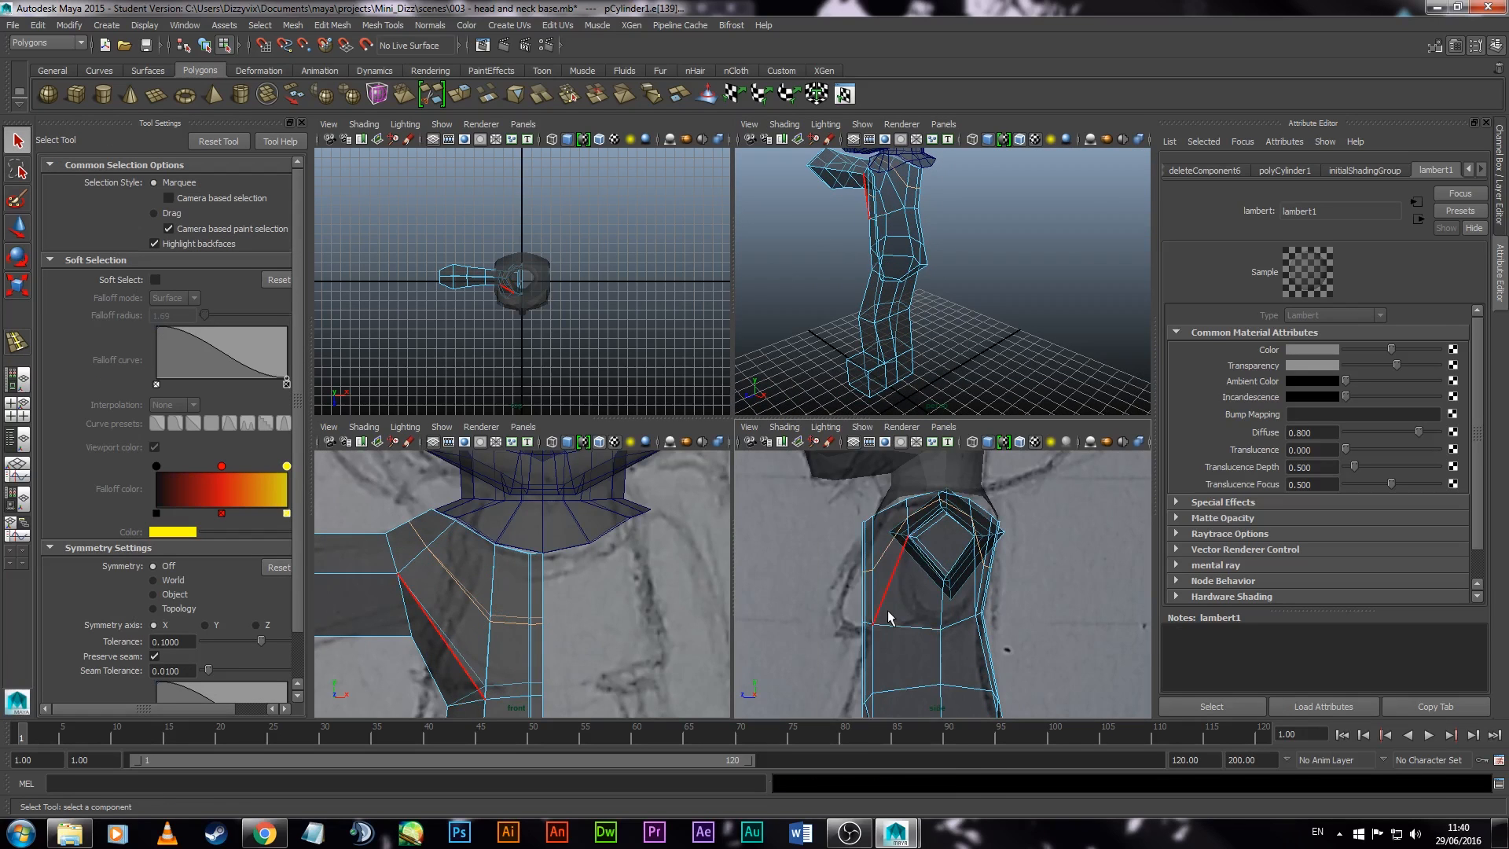
right_click_drag(888, 616, 849, 610)
left_click_drag(848, 610, 880, 640)
key("w")
left_click_drag(874, 553, 875, 563)
left_click(874, 562)
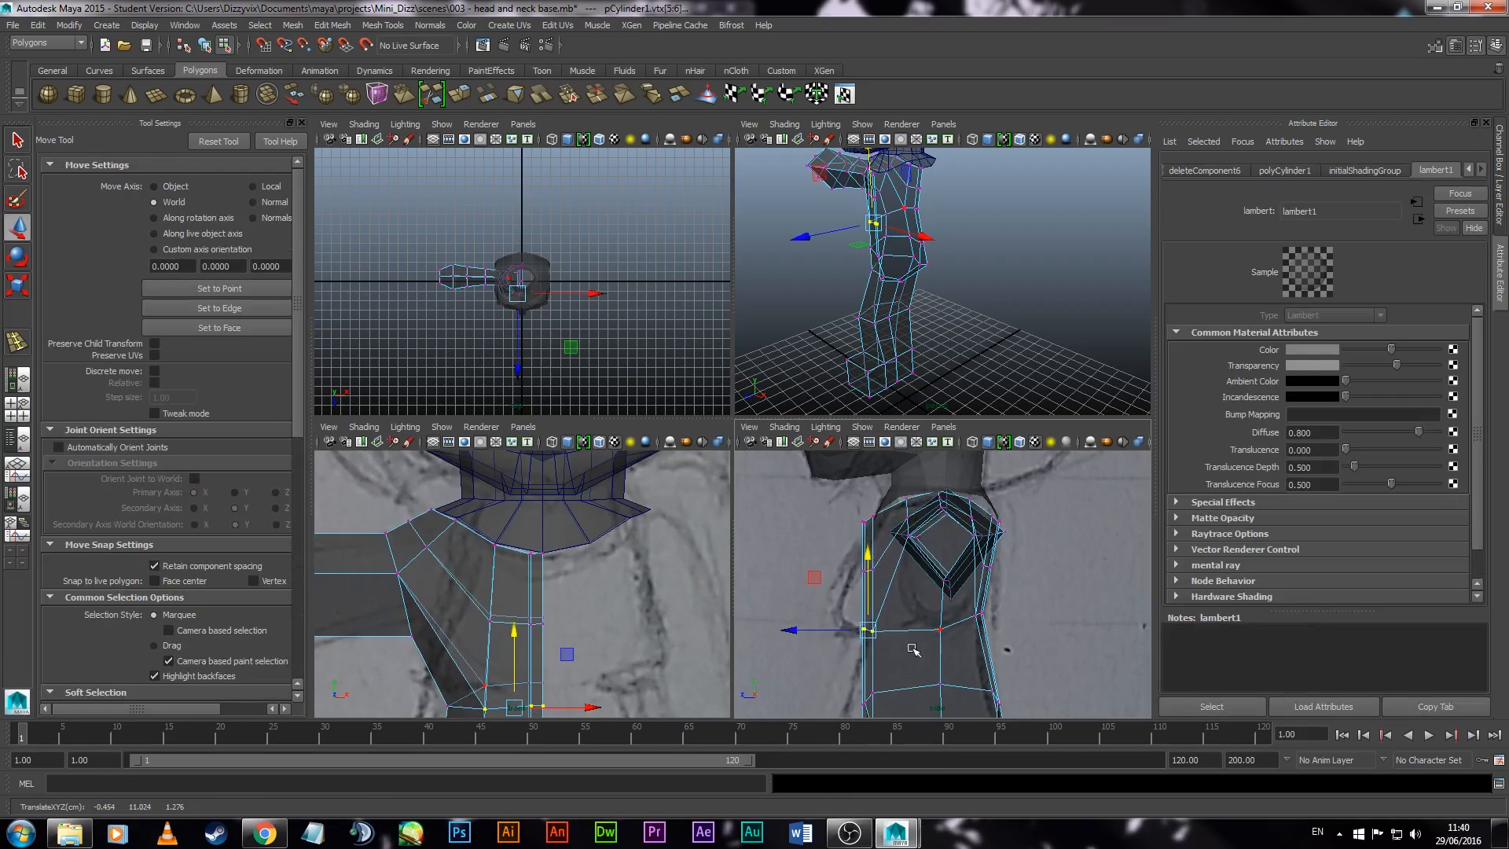
left_click(873, 623)
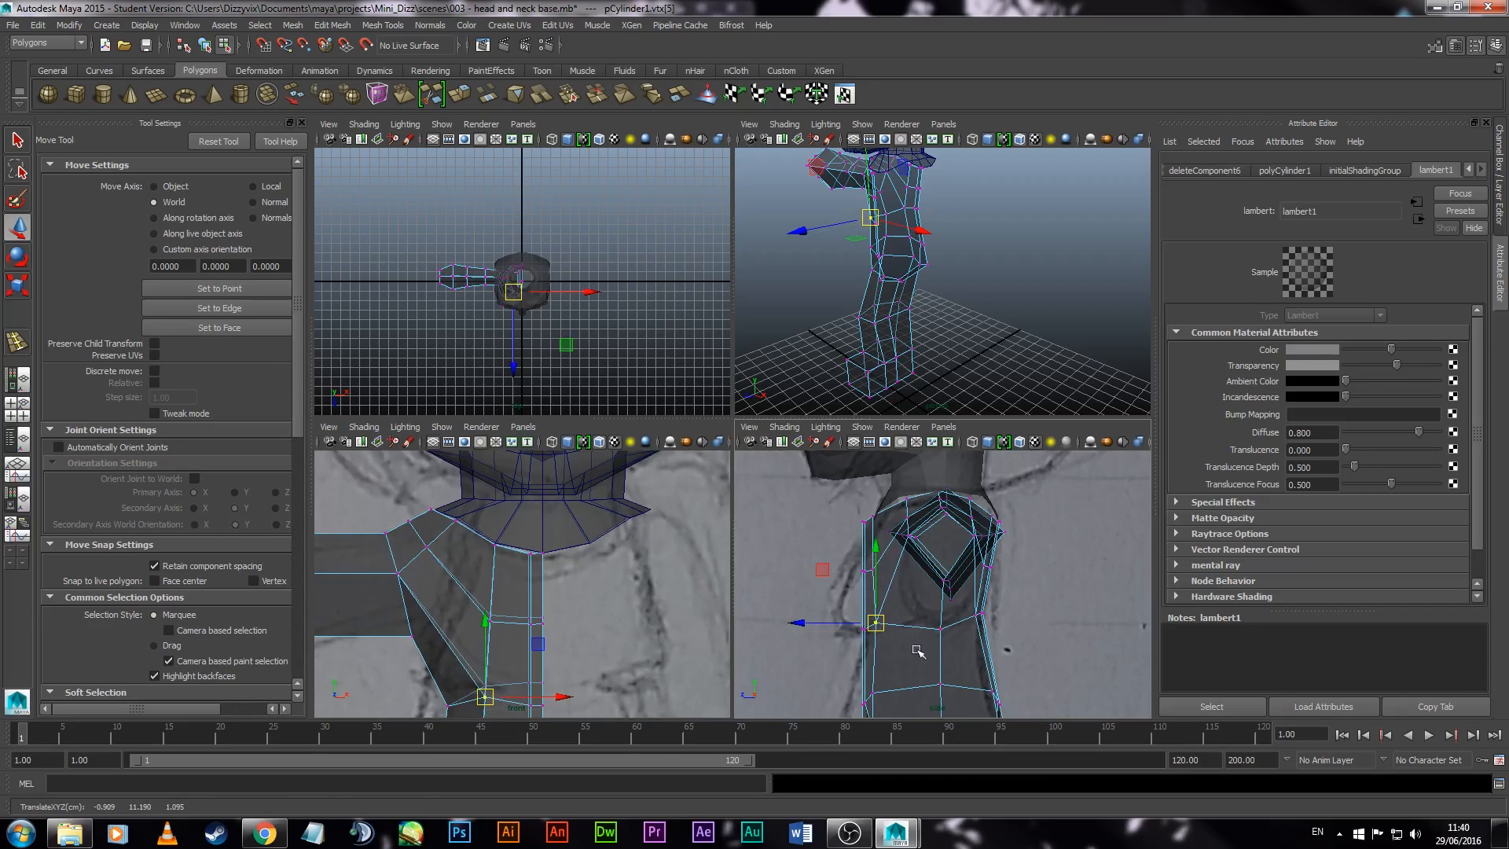
Step: Try to move the front waist vertex backward along Z in the side view
middle_click_drag(919, 654, 924, 534, "alt")
left_click(869, 583)
left_click_drag(821, 583, 848, 584)
key("ctrl+z")
left_click_drag(869, 353, 916, 346, "alt")
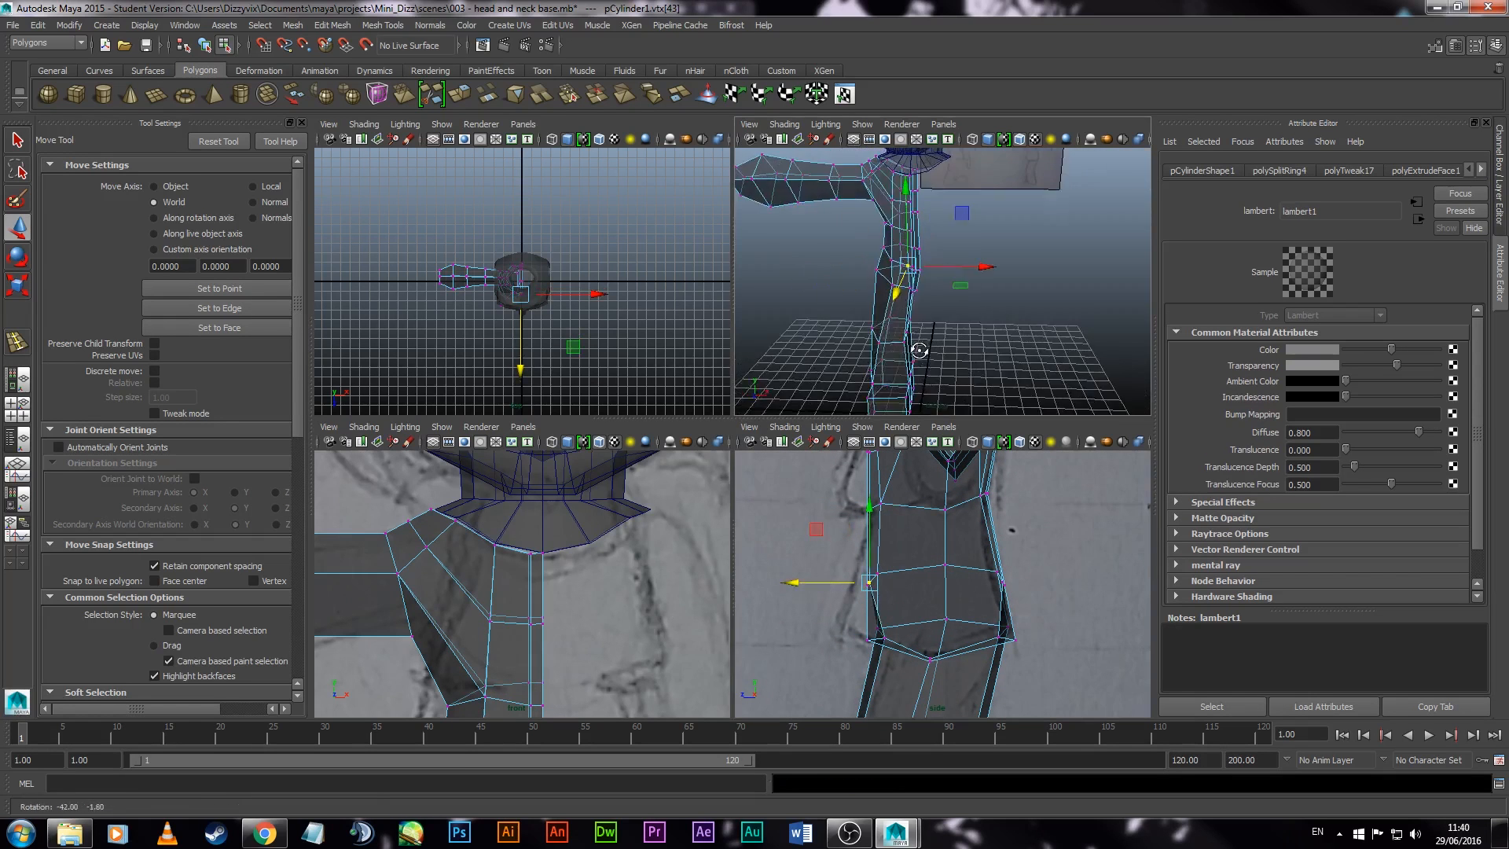
right_click_drag(916, 347, 950, 350, "alt")
middle_click_drag(950, 350, 960, 359, "alt")
left_click_drag(969, 343, 1018, 331, "alt")
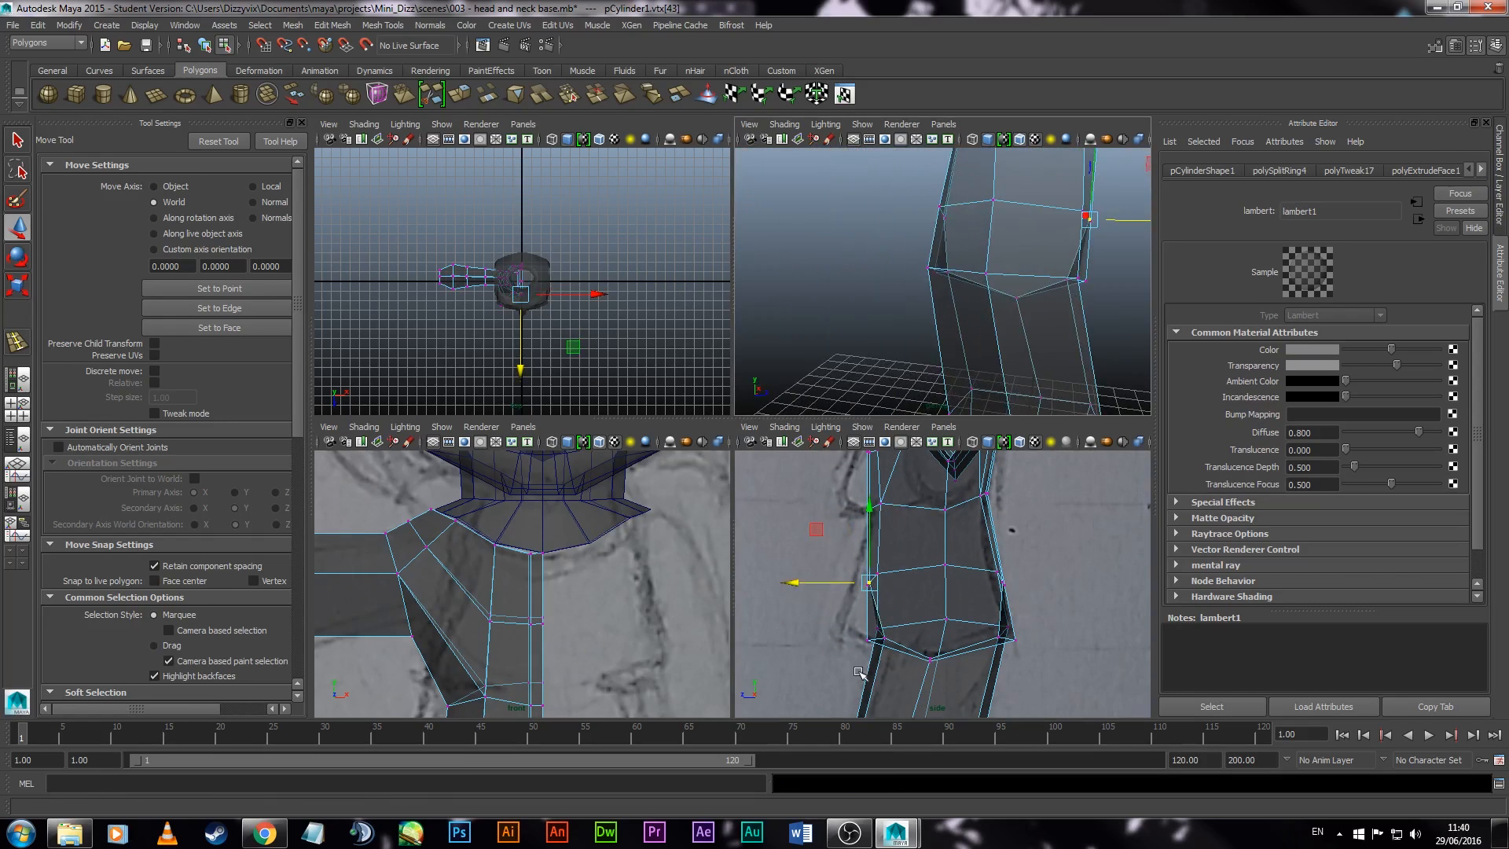
Step: Adjust the back hip vertices along Z in the side view to refine the hip outline
left_click(872, 638)
middle_click_drag(1076, 615, 1028, 632, "alt")
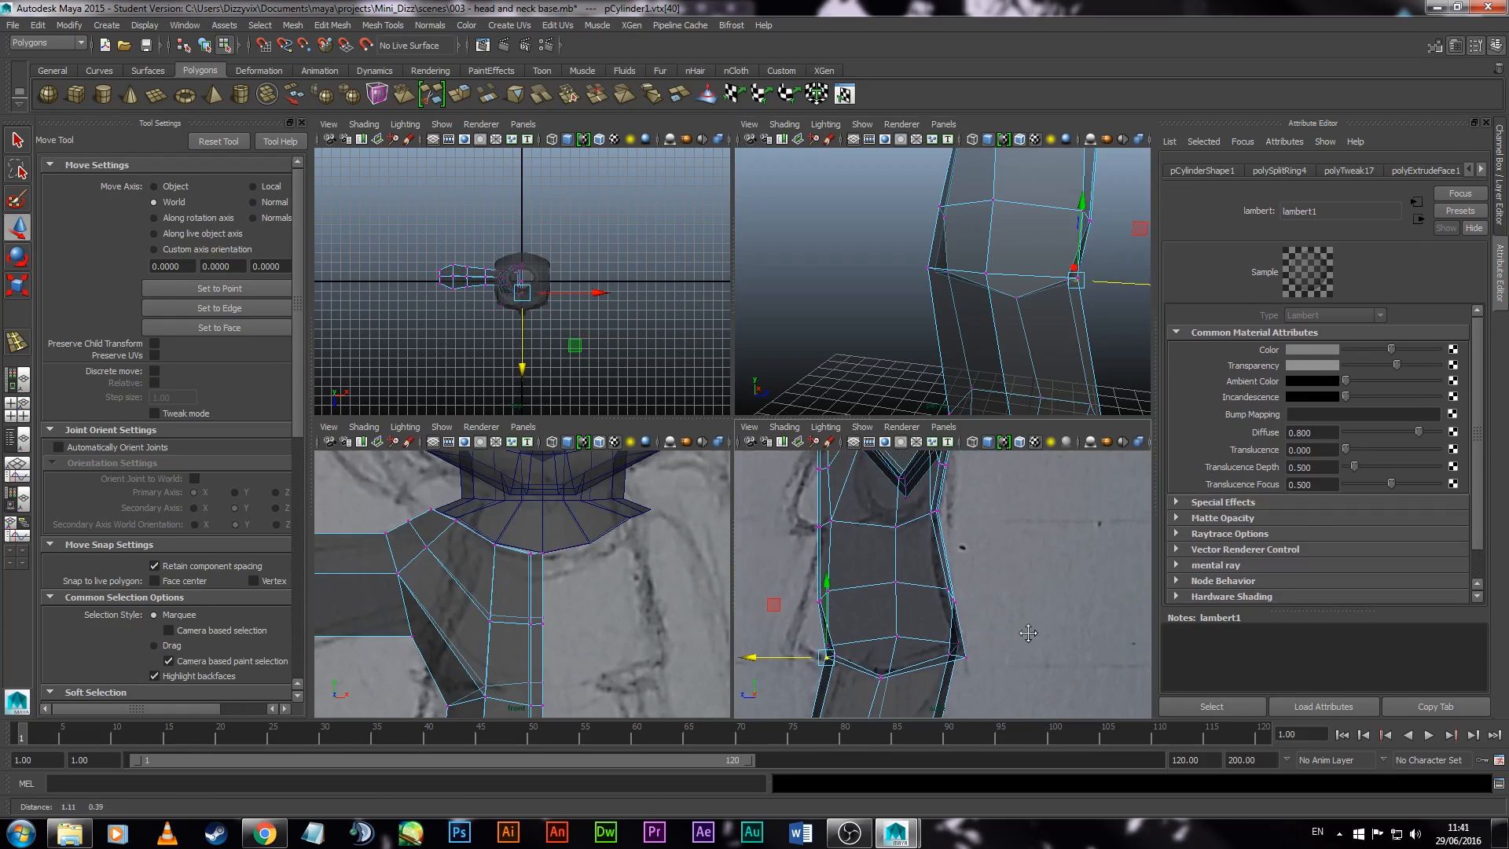
left_click(963, 653)
left_click_drag(1037, 330, 974, 309, "alt")
left_click(974, 306)
right_click_drag(974, 307, 1007, 263, "alt")
left_click(1007, 250)
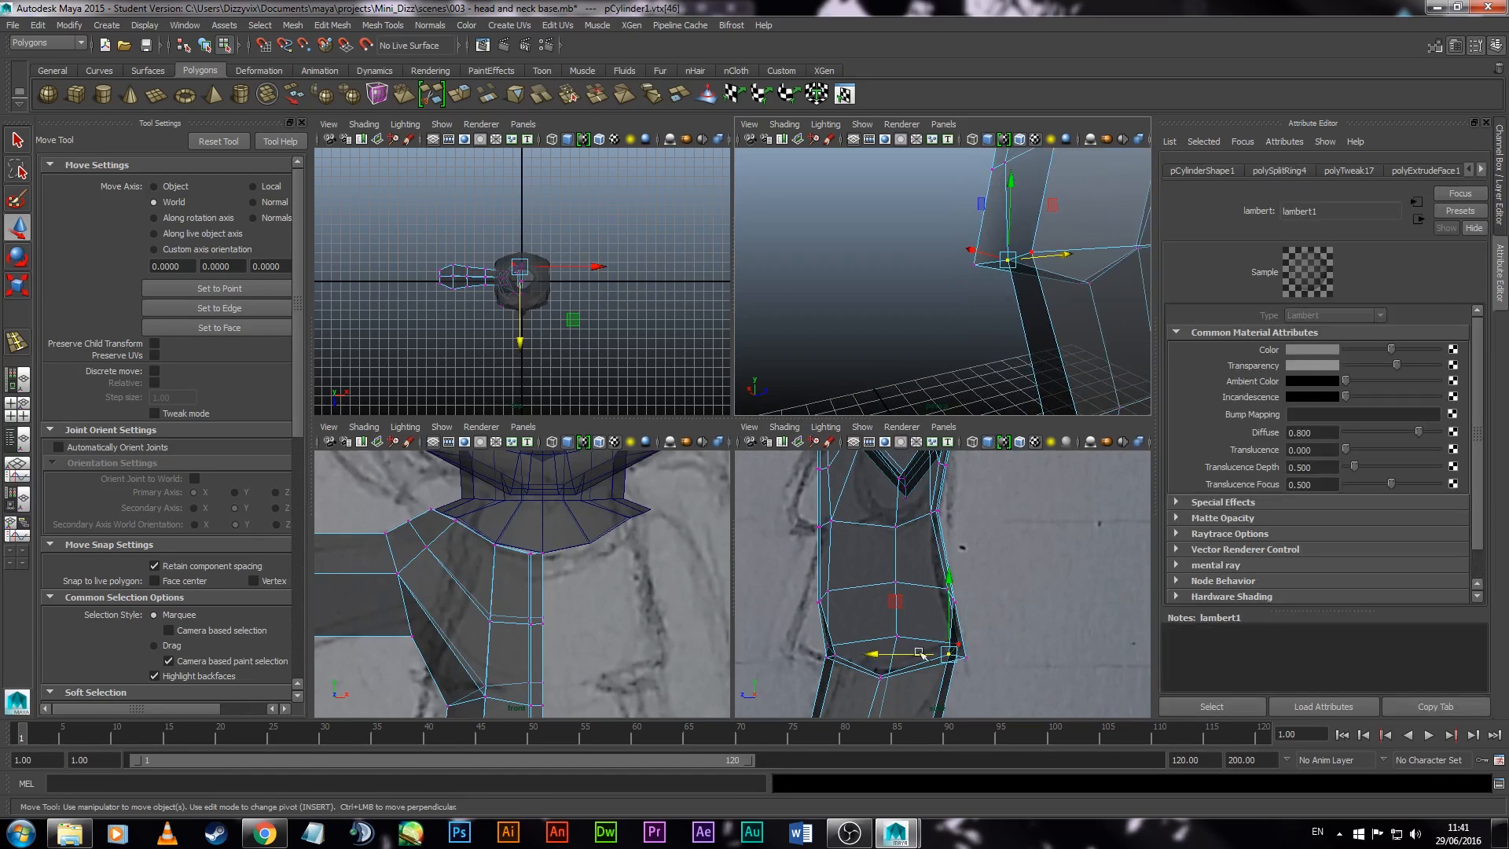
mouse_move(871, 653)
left_mouse_down()
mouse_move(888, 656)
mouse_move(874, 646)
left_mouse_up()
left_click(958, 646)
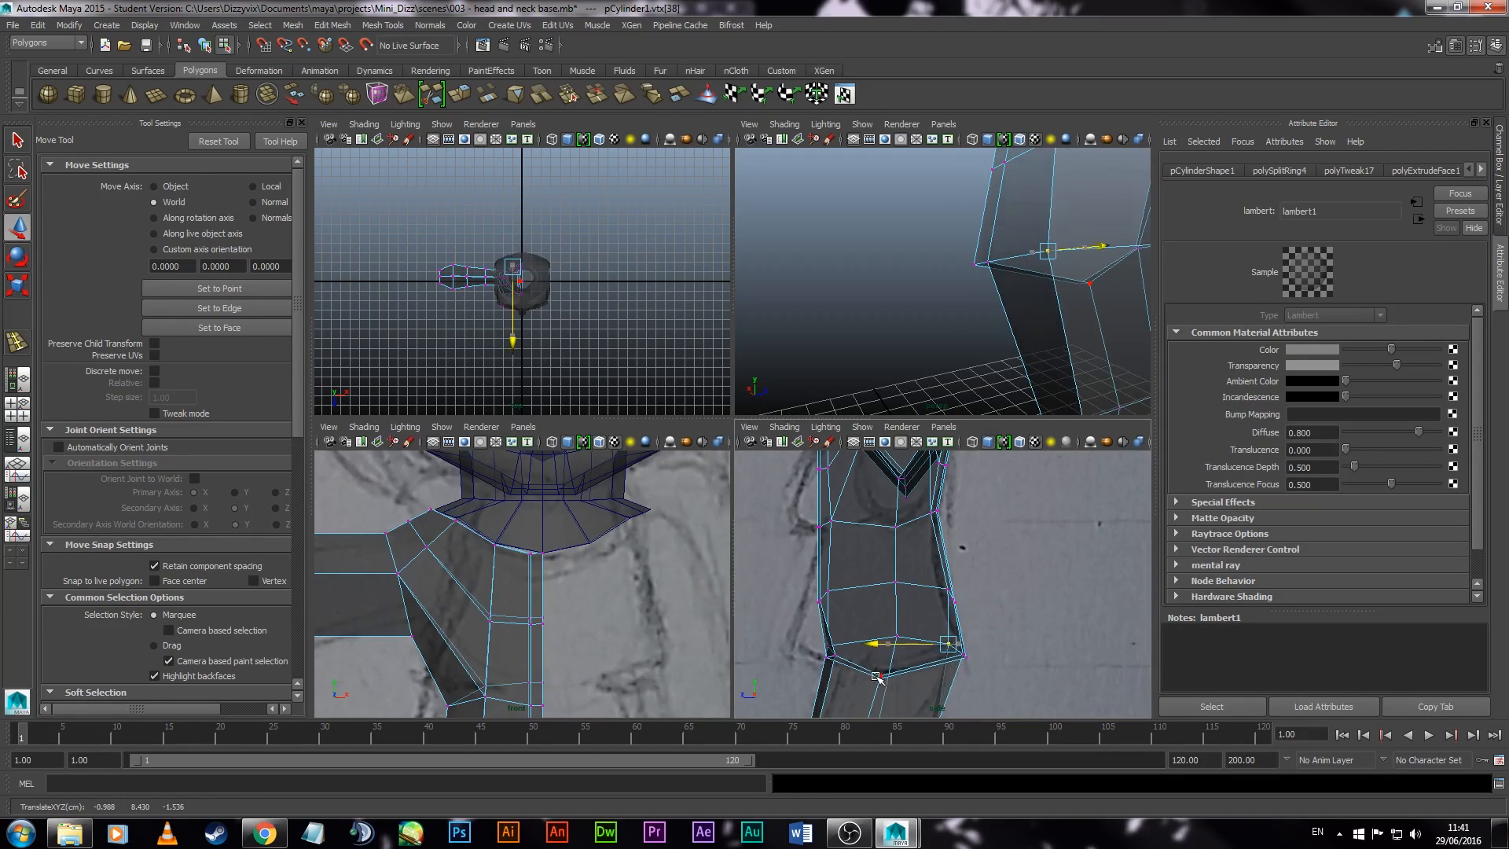
Step: Raise the outer hip vertex along Y in the front view and lower the inner crotch vertices slightly
right_click_drag(1100, 314, 1071, 296, "alt")
left_click_drag(1071, 296, 785, 325, "alt")
middle_click_drag(639, 555, 671, 411, "alt")
middle_click_drag(485, 705, 522, 509, "alt")
left_click_drag(465, 500, 493, 531)
left_click_drag(479, 473, 479, 438)
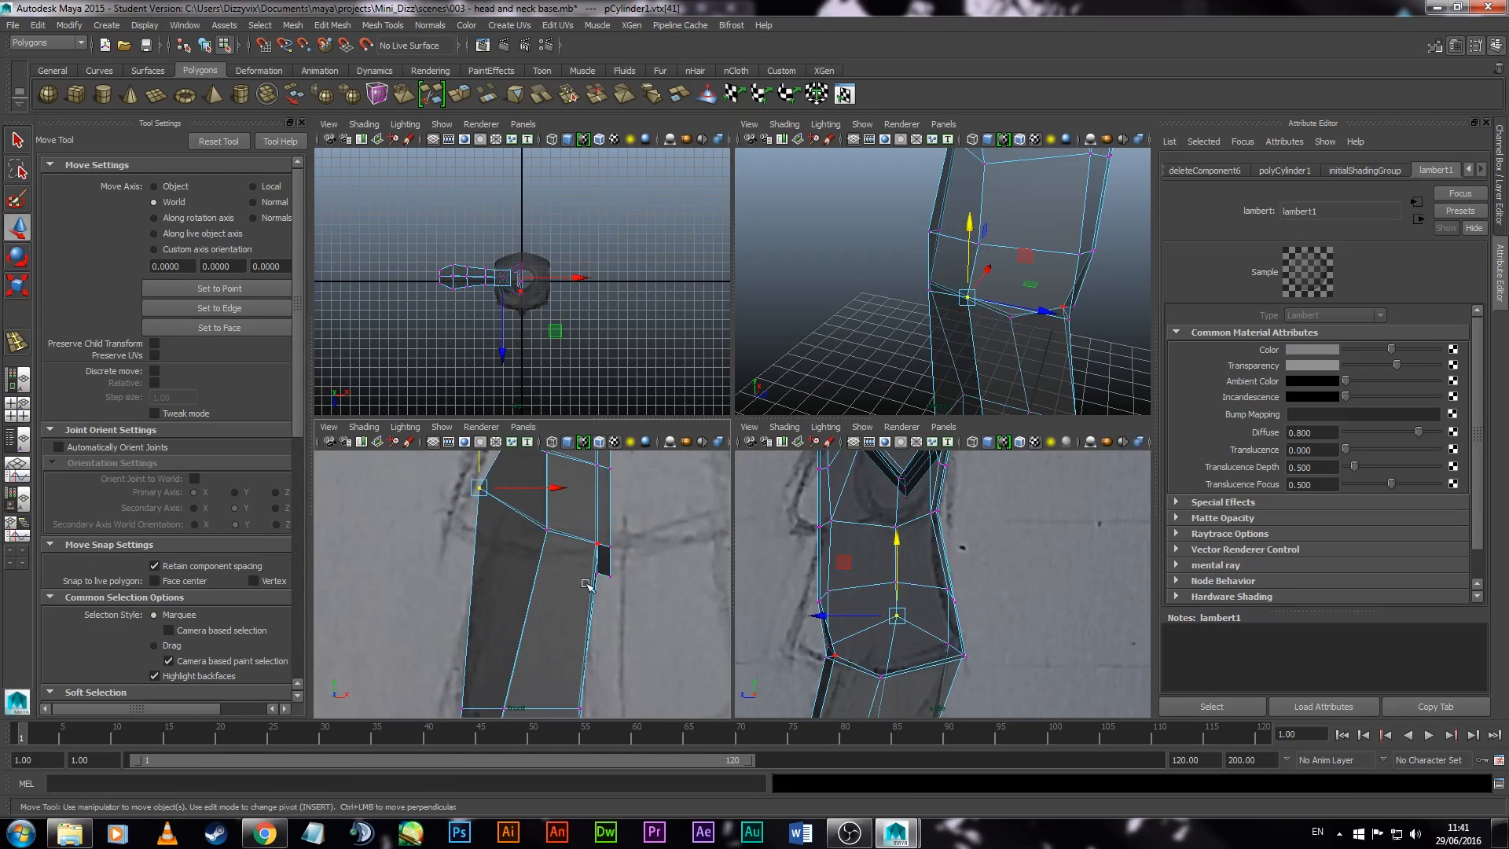
middle_click_drag(561, 546, 572, 605, "alt")
left_click_drag(491, 471, 491, 467)
left_click_drag(583, 581, 635, 619)
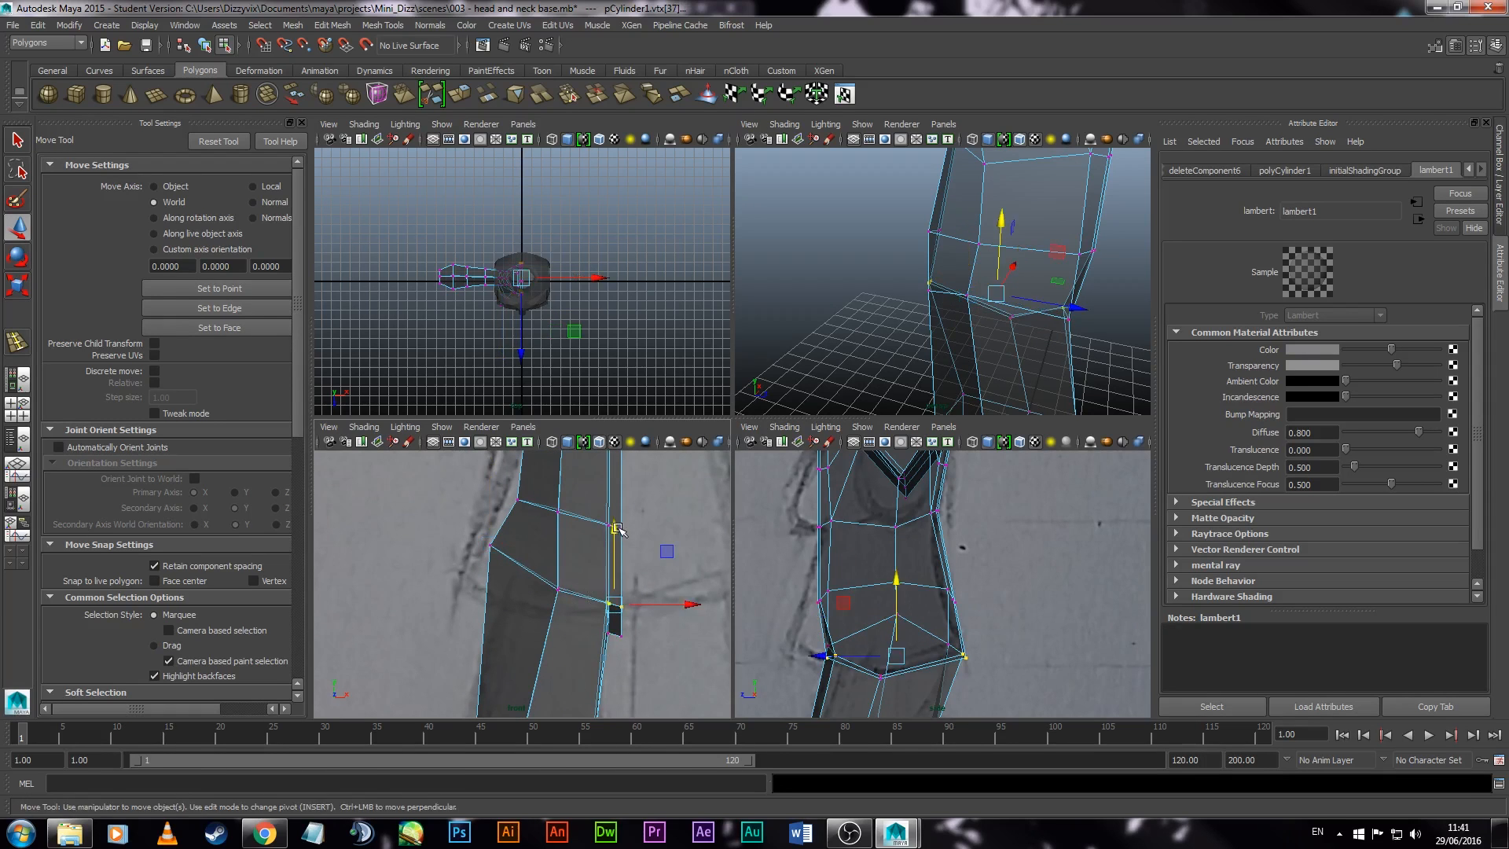
left_click_drag(615, 524, 615, 536)
Step: Move all the foot and ankle vertices slightly outward along X in the front view
right_click_drag(598, 659, 515, 571, "alt")
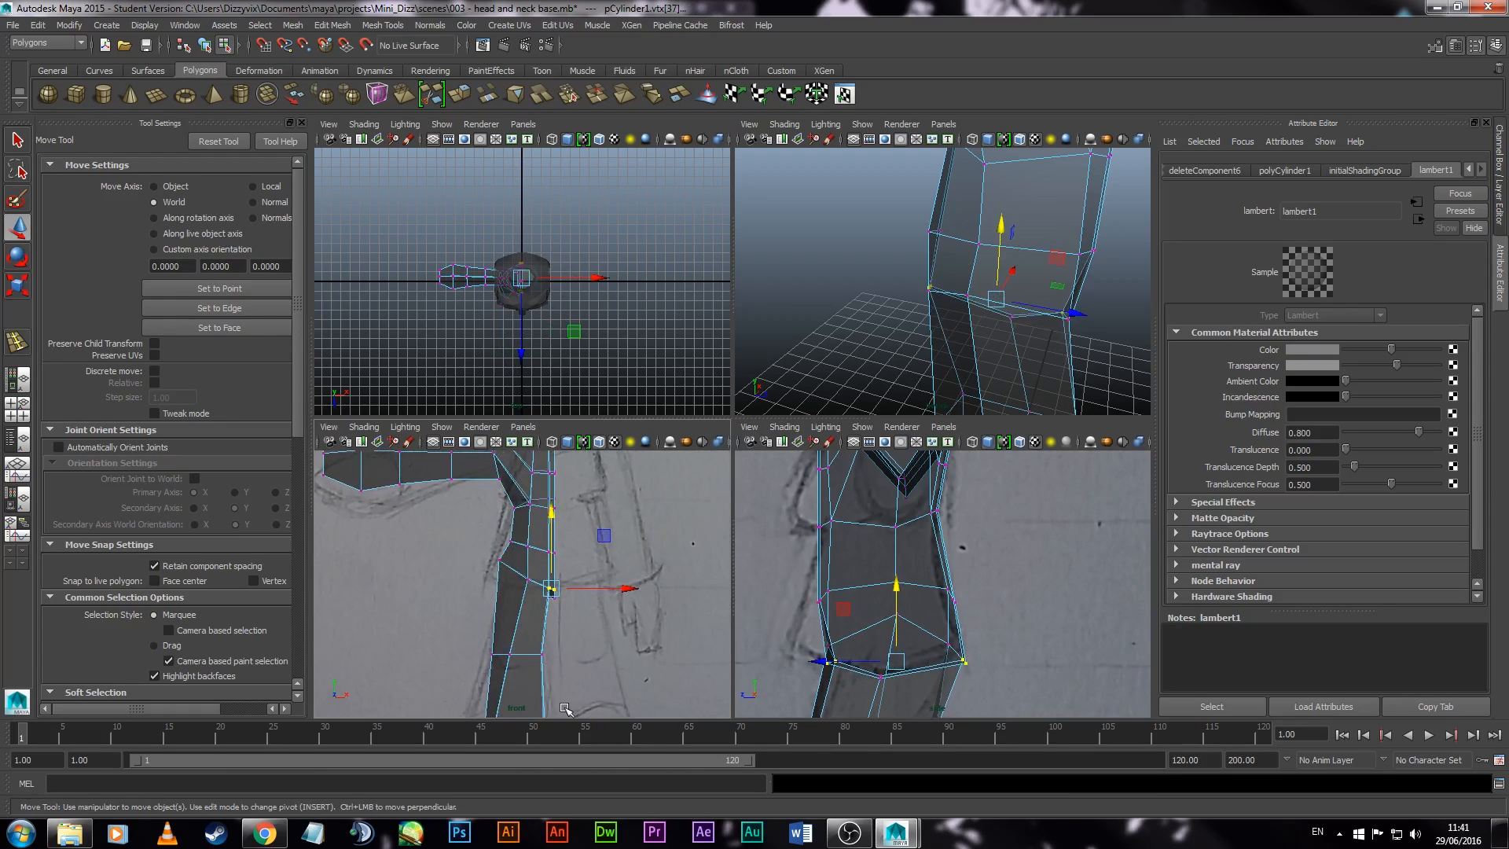
middle_click_drag(611, 656, 628, 543, "alt")
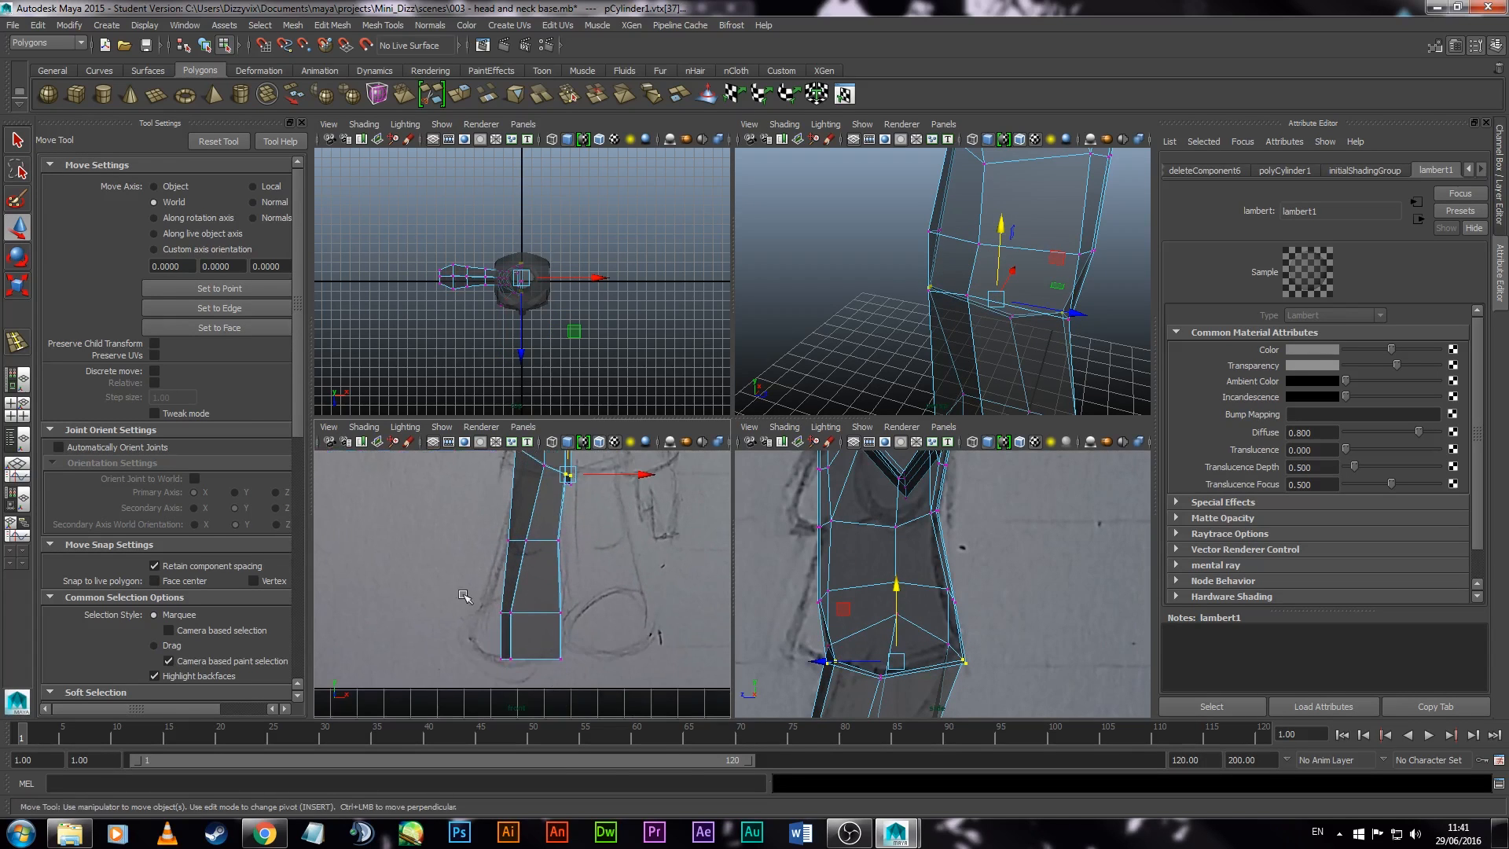
left_click_drag(474, 601, 609, 692)
left_click_drag(606, 637, 600, 638)
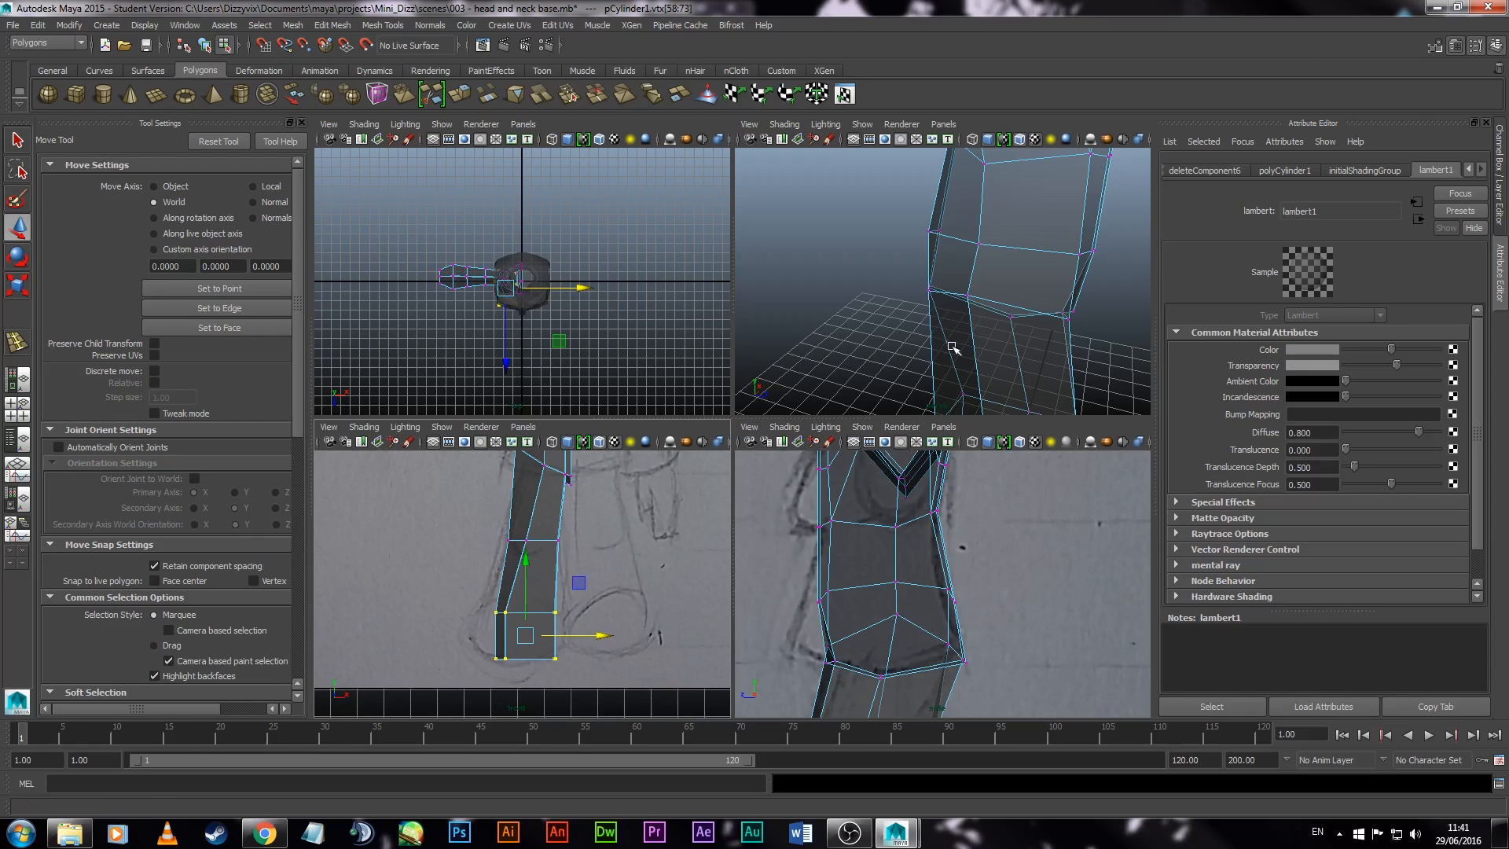
Step: Select the edges running down the inner leg and shift them slightly inward along X
middle_click_drag(963, 397, 971, 236, "alt")
right_click_drag(971, 236, 788, 275, "alt")
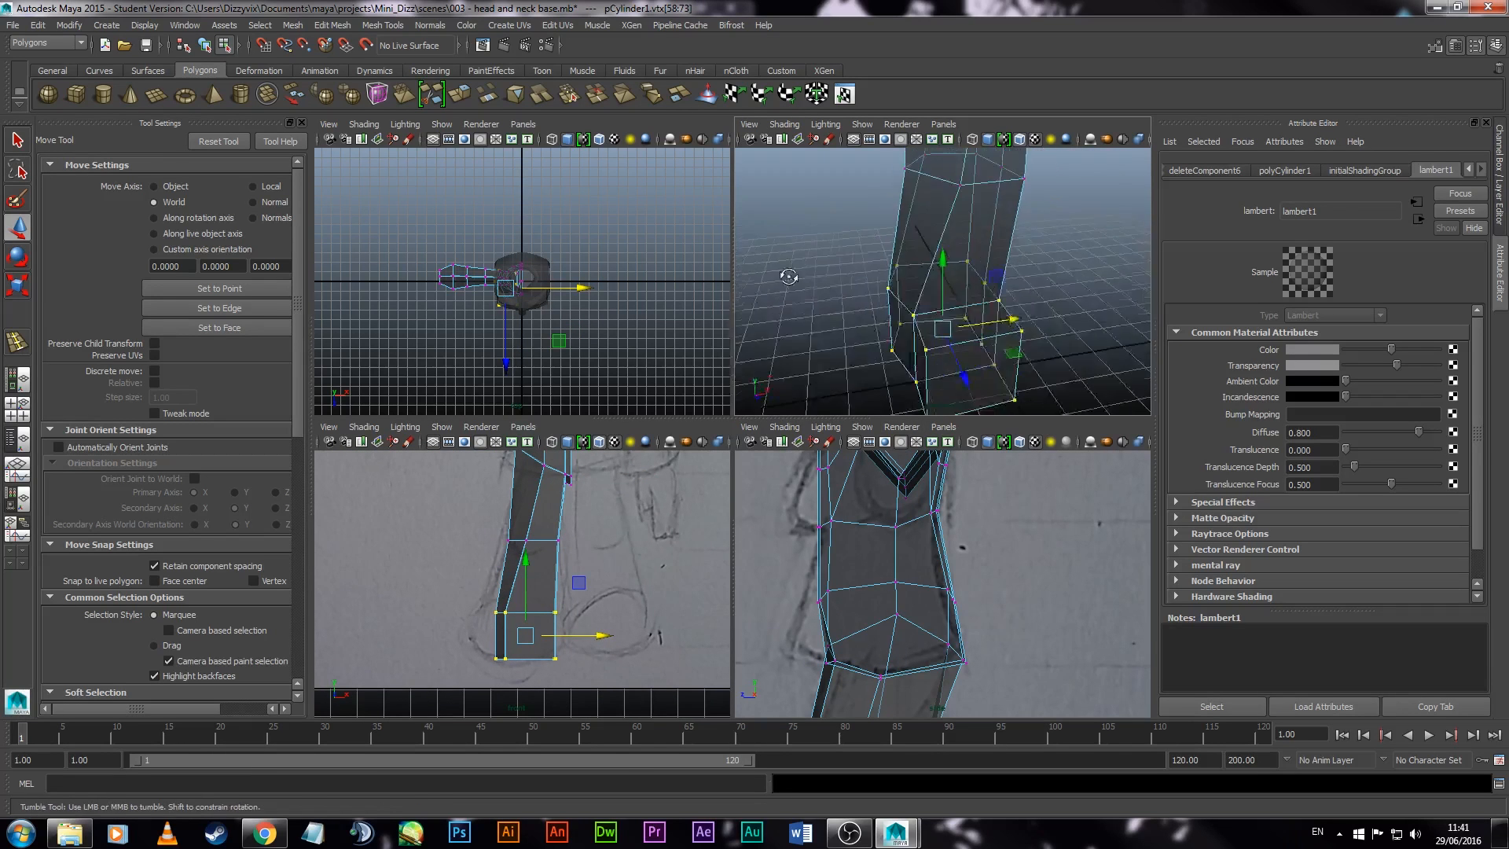
left_click_drag(788, 276, 933, 321, "alt")
right_click_drag(946, 259, 946, 222)
left_click(945, 324)
left_click(942, 222, "shift")
middle_click_drag(942, 222, 924, 302, "alt")
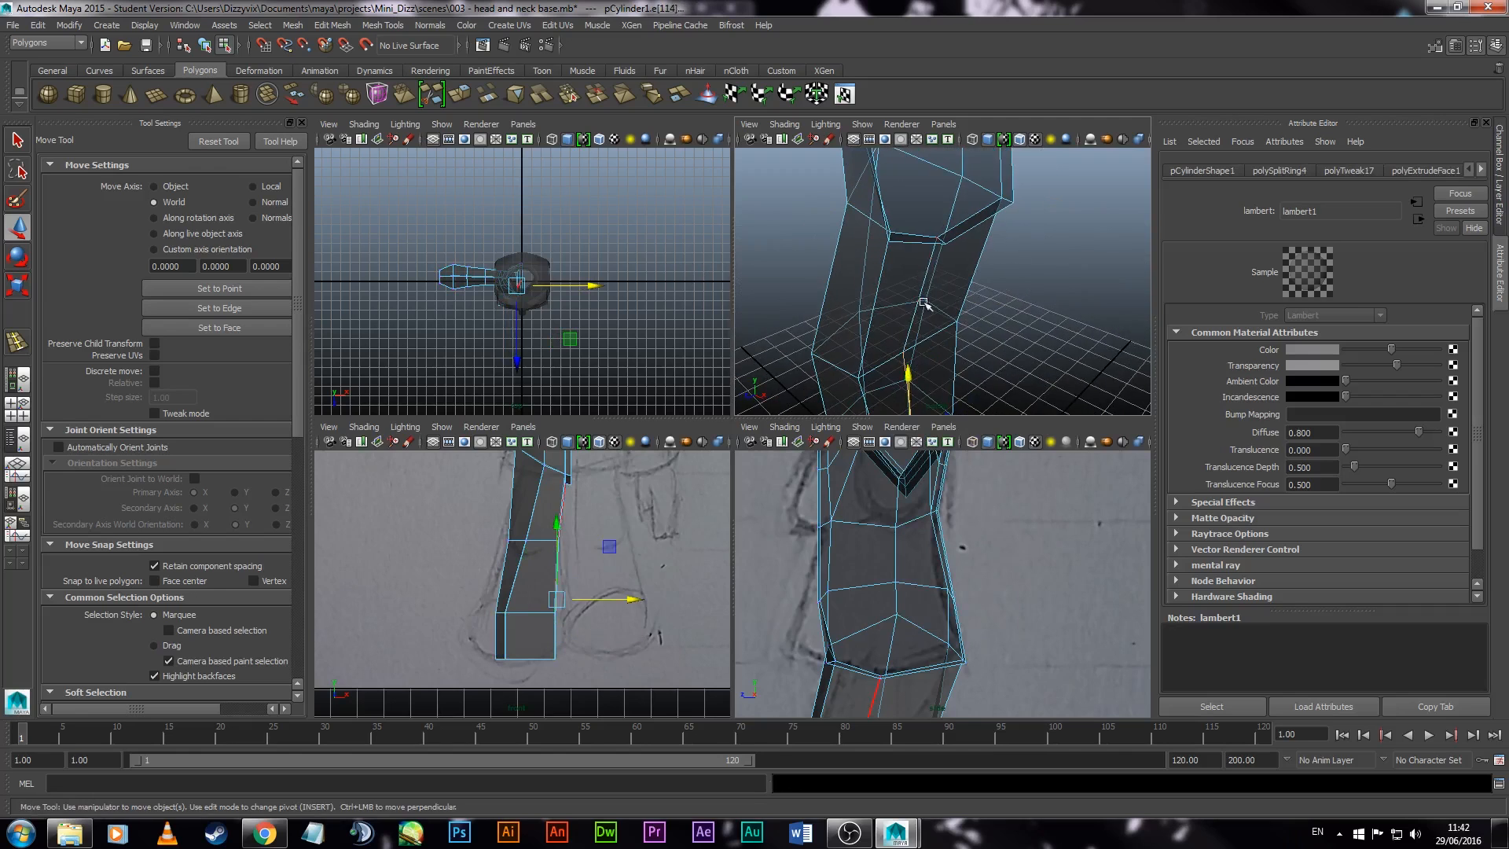
left_click(923, 302, "shift")
left_click_drag(633, 568, 637, 569)
left_click(724, 577)
Step: Select the edges of the hand end of the arm, then tilt and lower them to follow the drawn arm's slope
middle_click_drag(618, 463, 691, 564, "alt")
left_click_drag(417, 479, 526, 567)
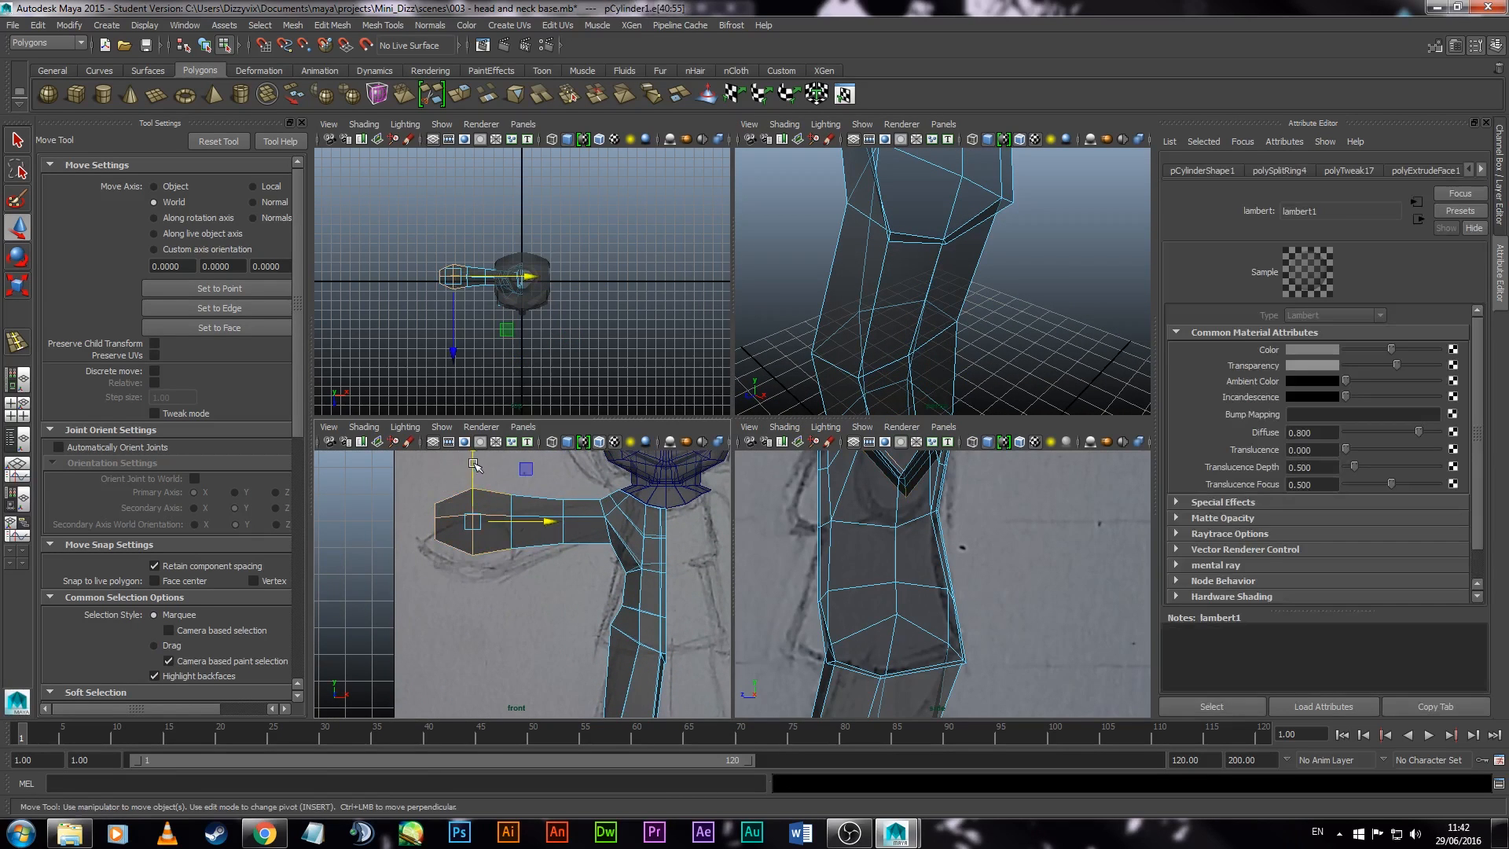
left_click_drag(474, 473, 473, 493)
key("ctrl+z")
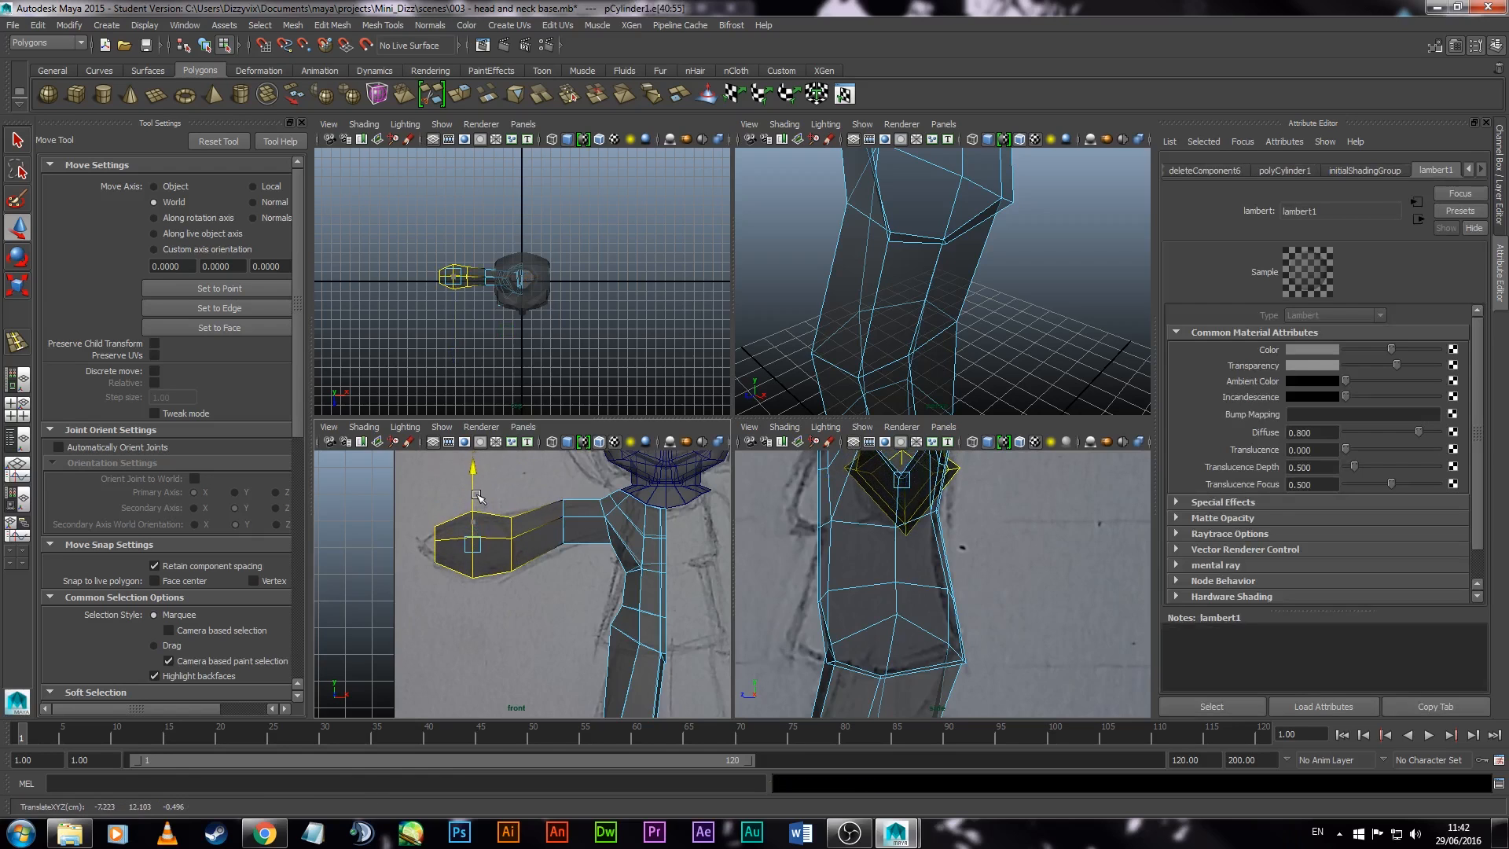
key("e")
key("w")
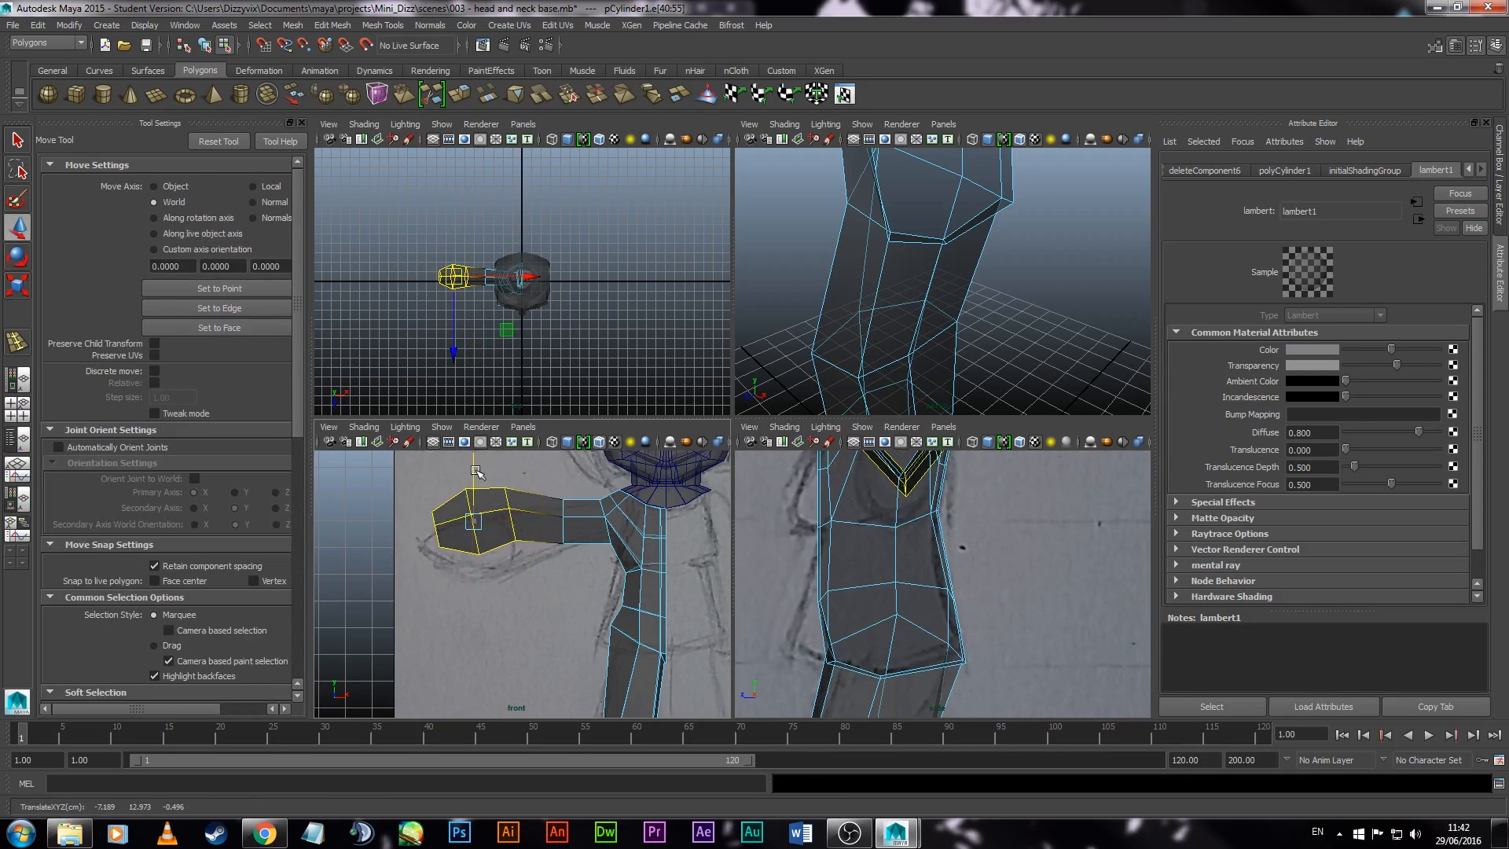
Step: Select the edge loop around the upper arm and adjust it slightly along Y to even out the arm's slope
right_click_drag(574, 476, 574, 438)
double_click(562, 528)
key("e")
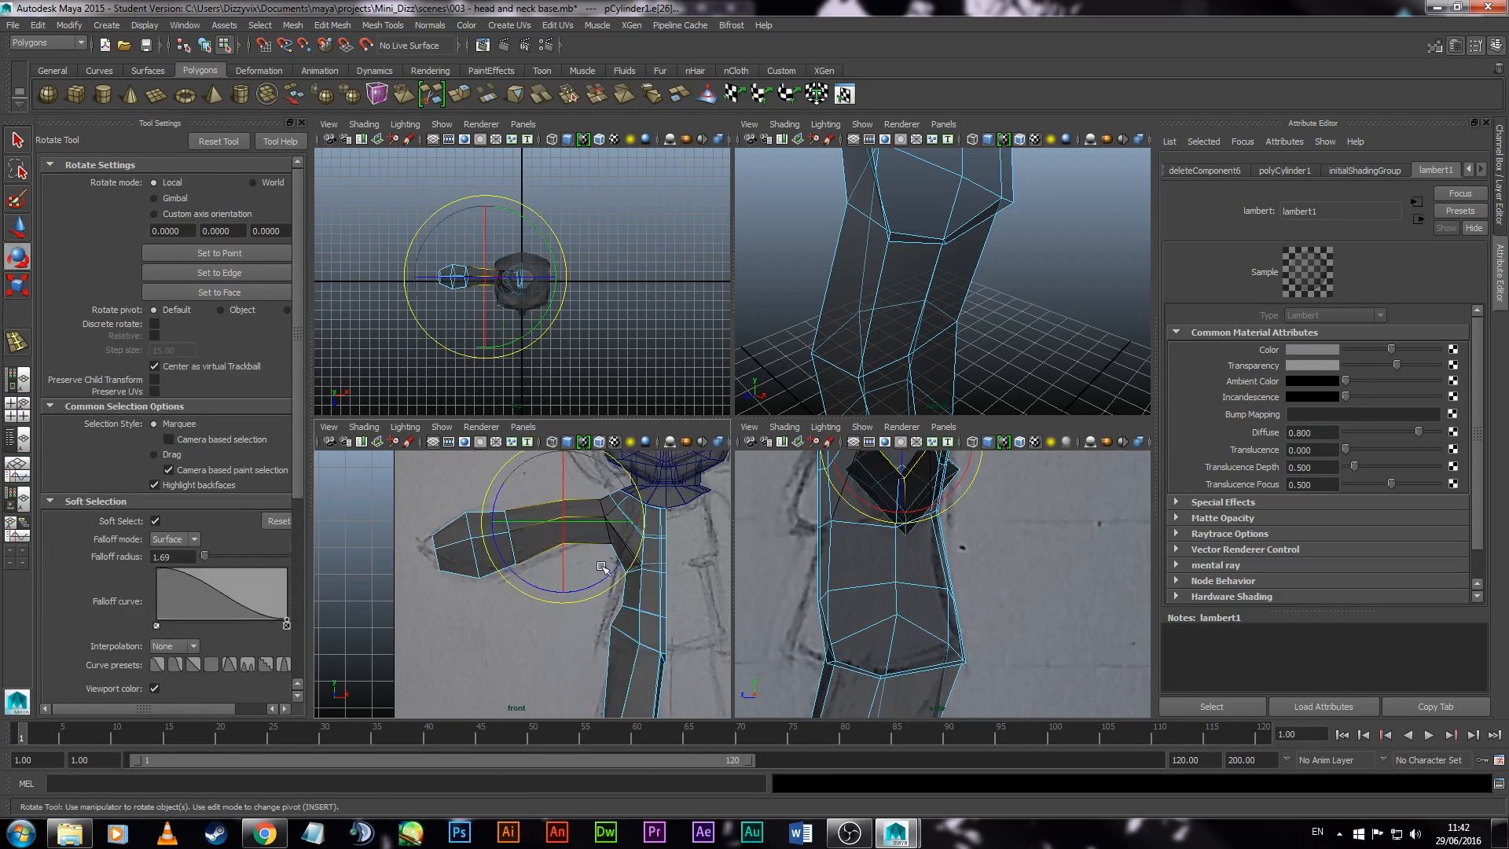
key("w")
left_click_drag(563, 476, 565, 472)
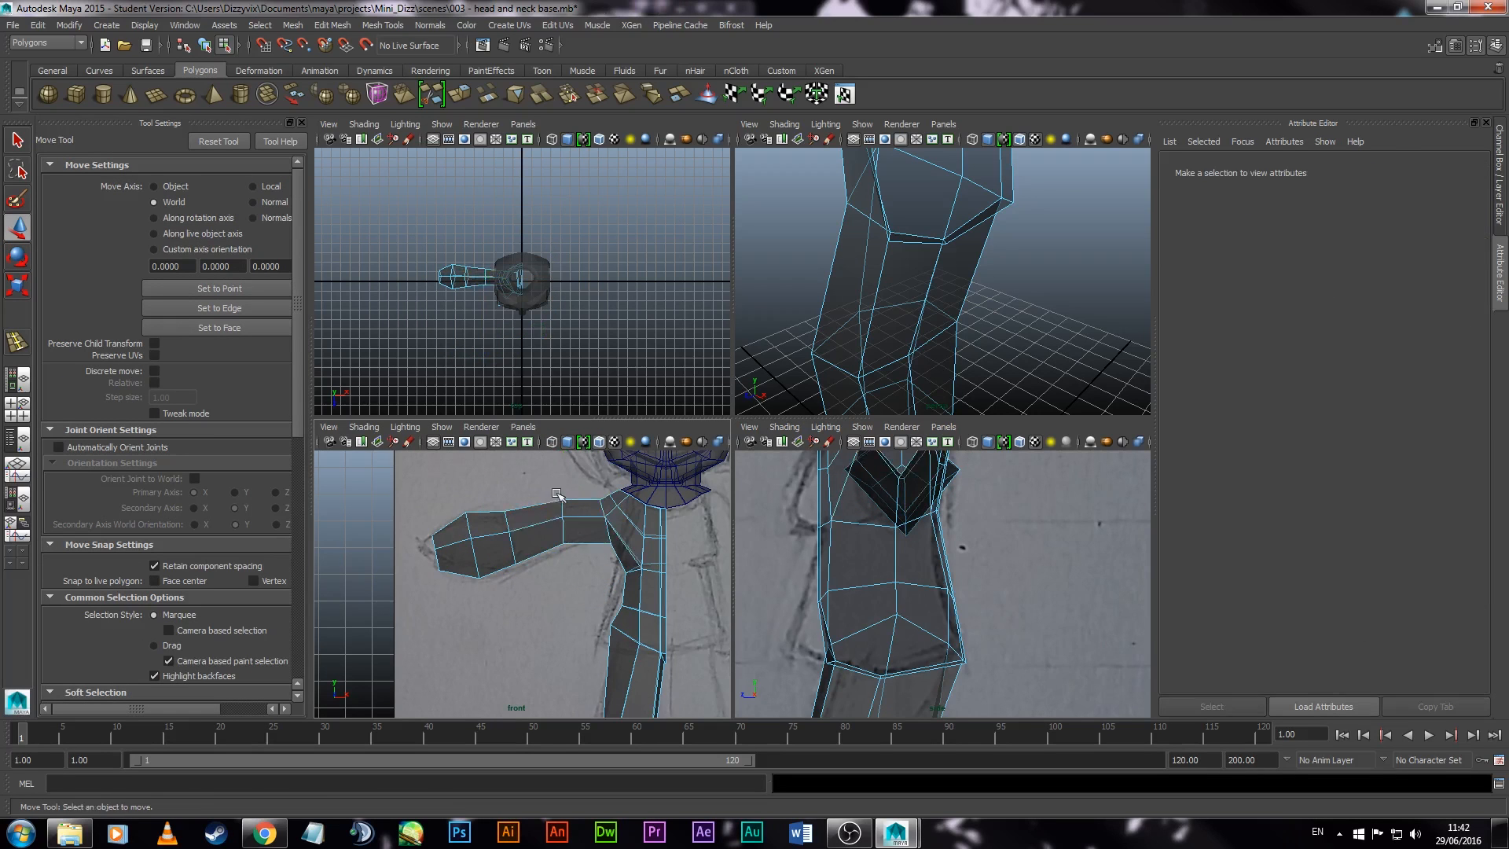
Step: Examine the arm, shoulder and chest from several angles and in side view, with and without smoothing
left_click(825, 401)
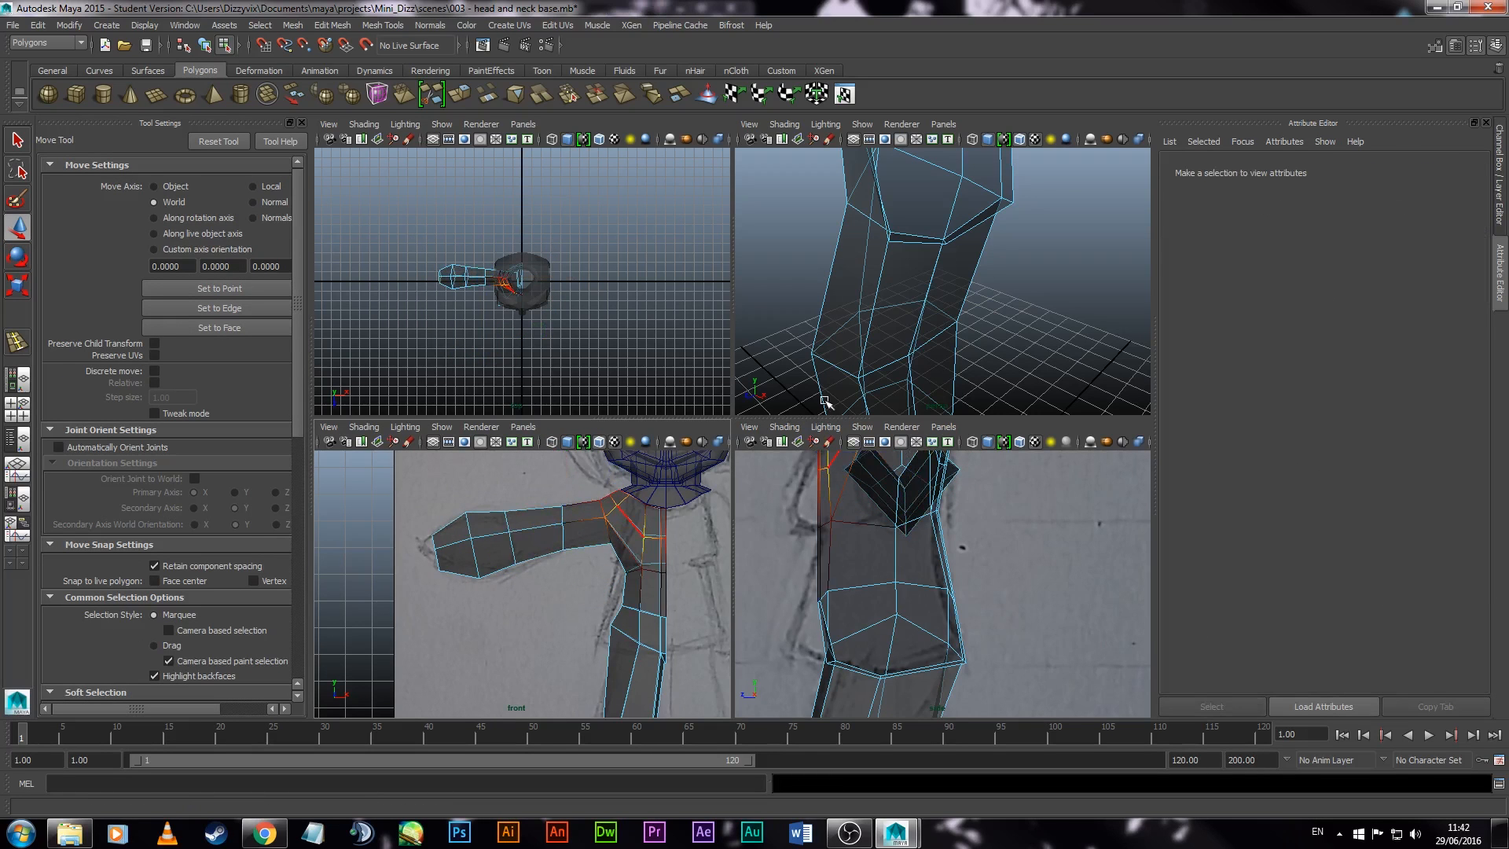
left_click_drag(498, 590, 498, 539, "alt")
key("space")
left_click_drag(1104, 280, 941, 473, "alt")
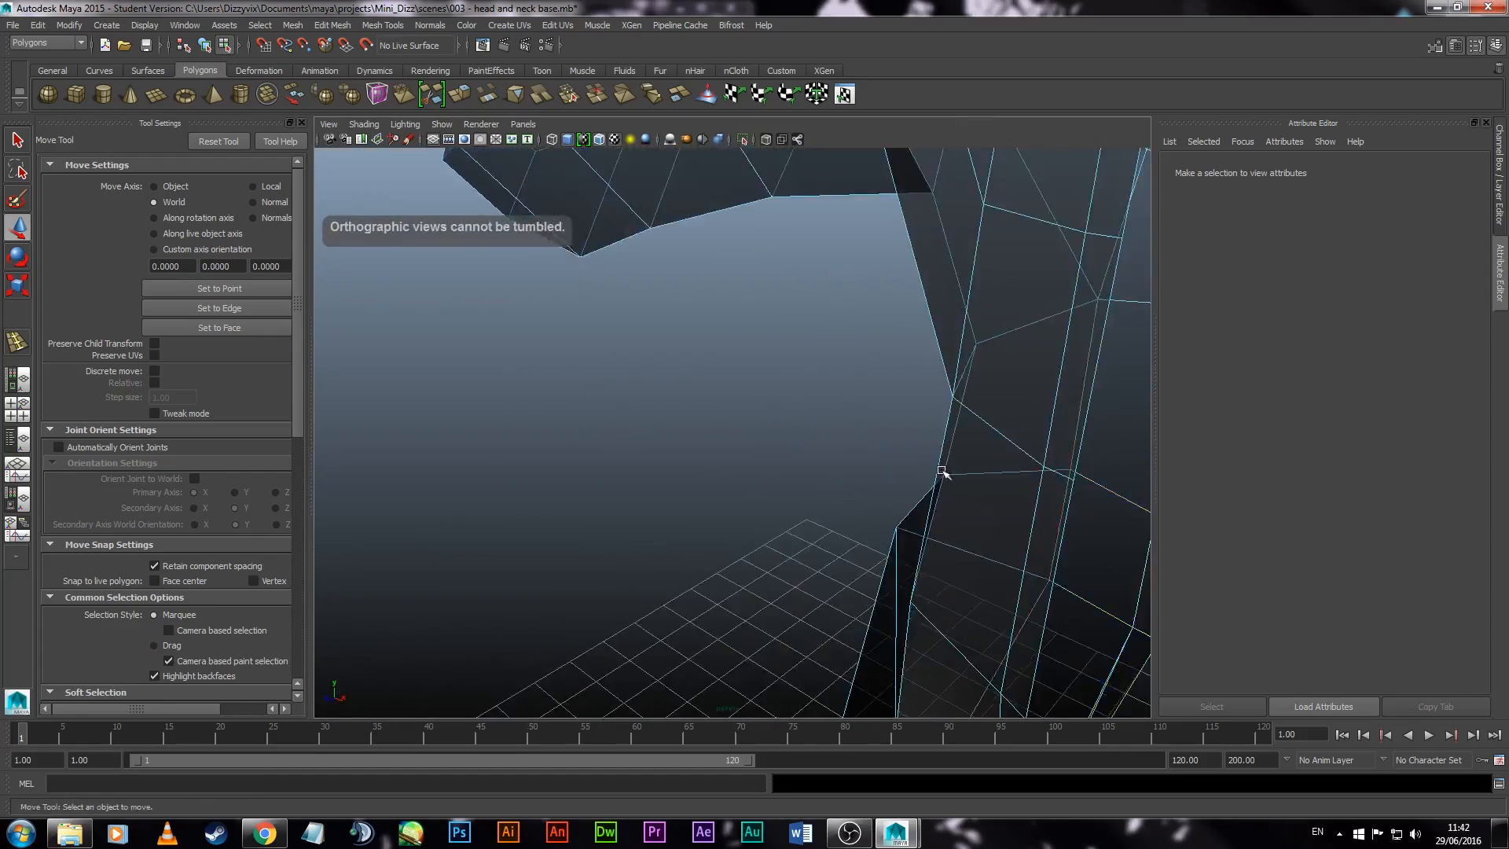
right_click_drag(941, 473, 707, 424, "alt")
middle_click_drag(707, 424, 810, 378, "alt")
left_click_drag(810, 378, 848, 455, "alt")
key("space")
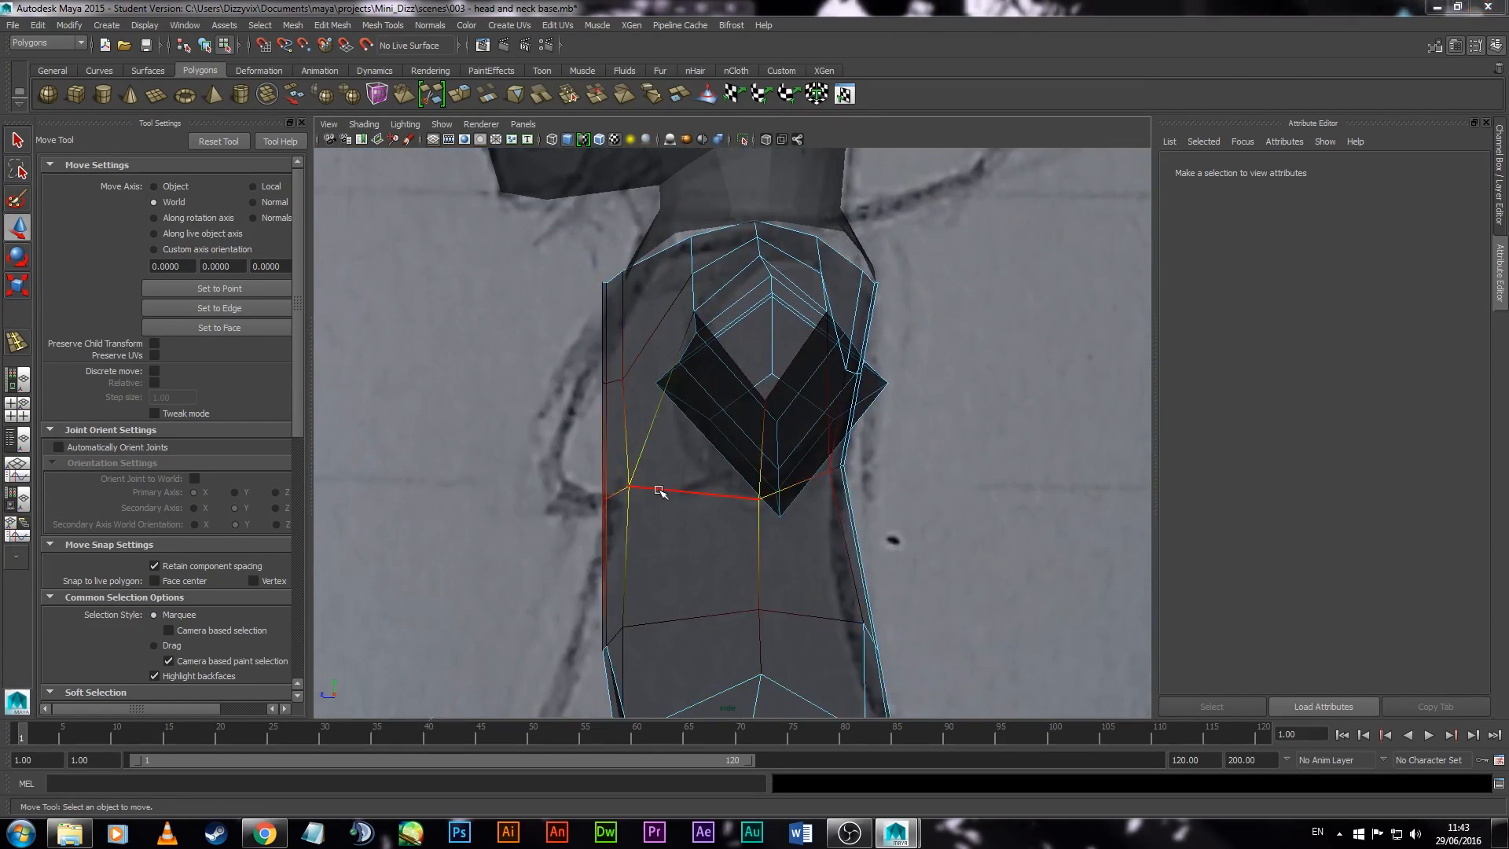
key("space")
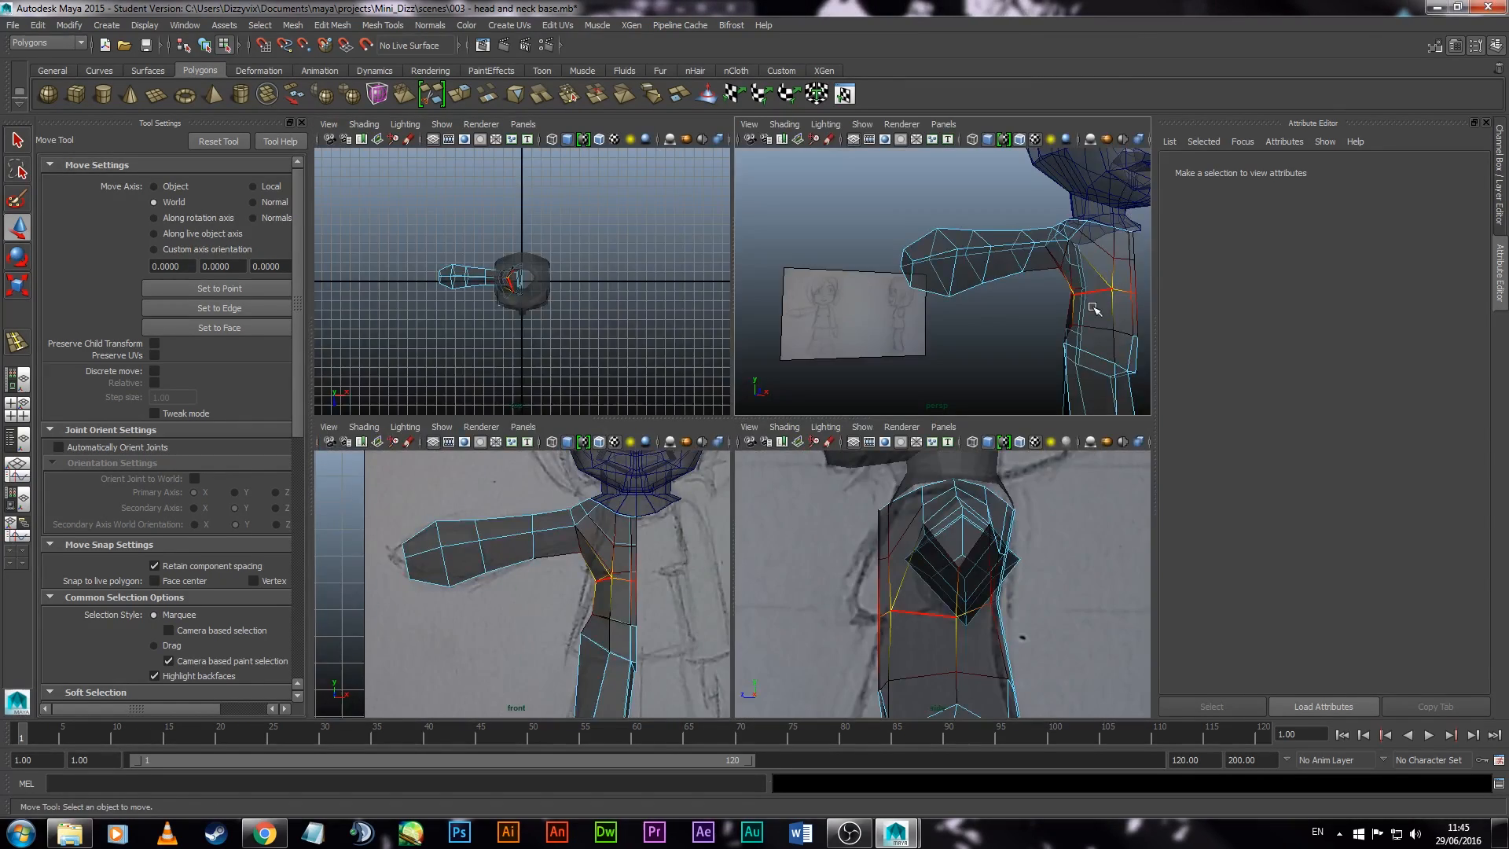
key("3")
key("1")
left_click_drag(1092, 309, 993, 338, "alt")
Step: Extrude the front chest face forward by about 0.405 and tilt it about -20 degrees around X
right_click_drag(995, 283, 936, 282)
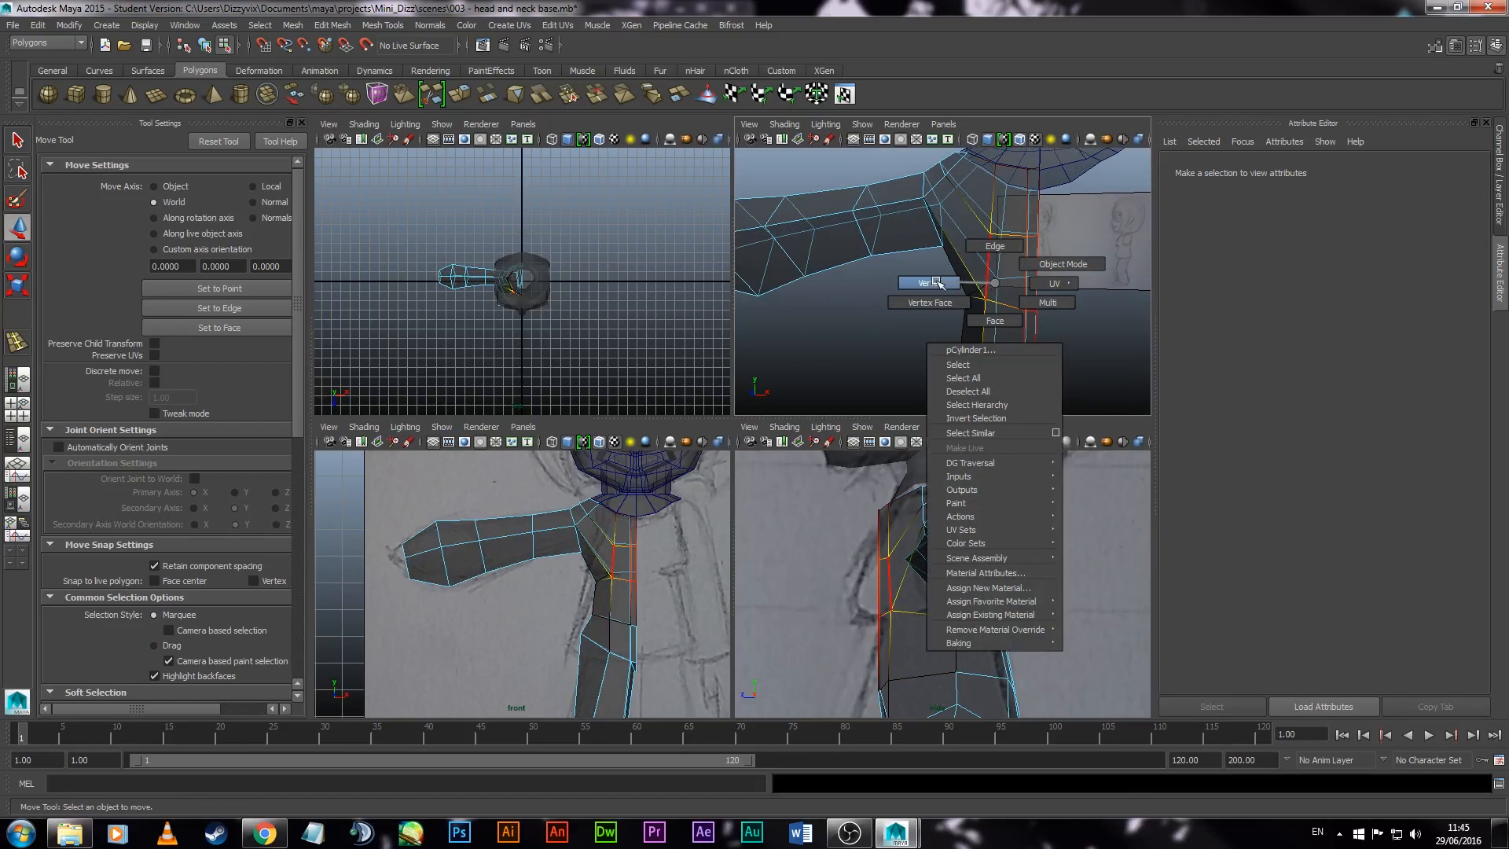
right_click_drag(1012, 314, 1012, 315)
left_click(1003, 272)
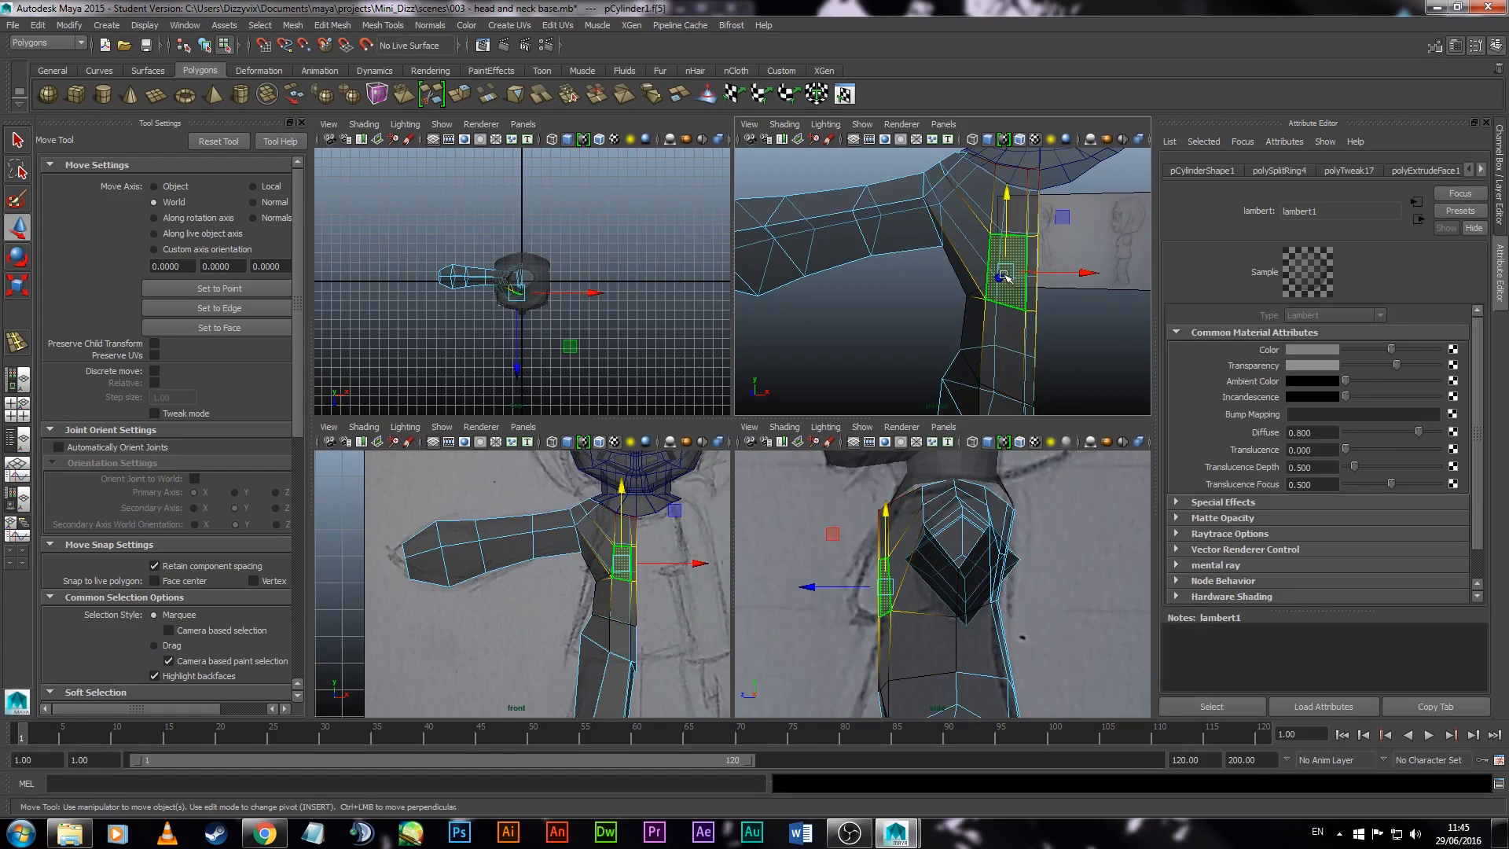
left_click(461, 93)
left_click(1098, 180)
left_click_drag(1030, 387, 853, 382, "alt")
left_click_drag(840, 587, 822, 586)
left_click(882, 666)
left_click(934, 561)
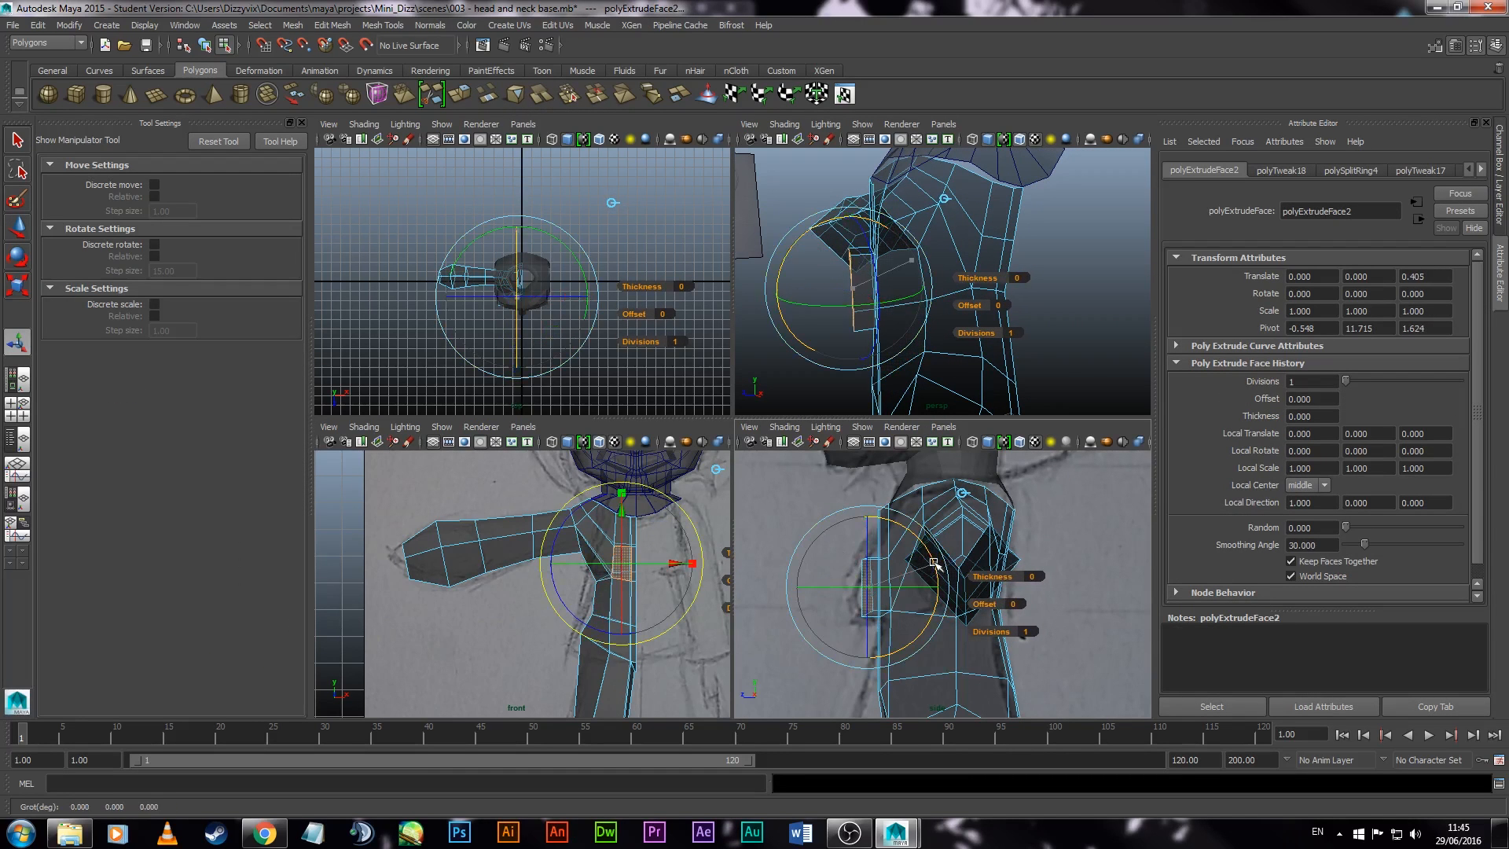
left_click_drag(934, 561, 936, 586)
Step: Select the upper vertices of the chest extrusion in the side view and raise them along Y
right_click_drag(977, 228, 923, 224)
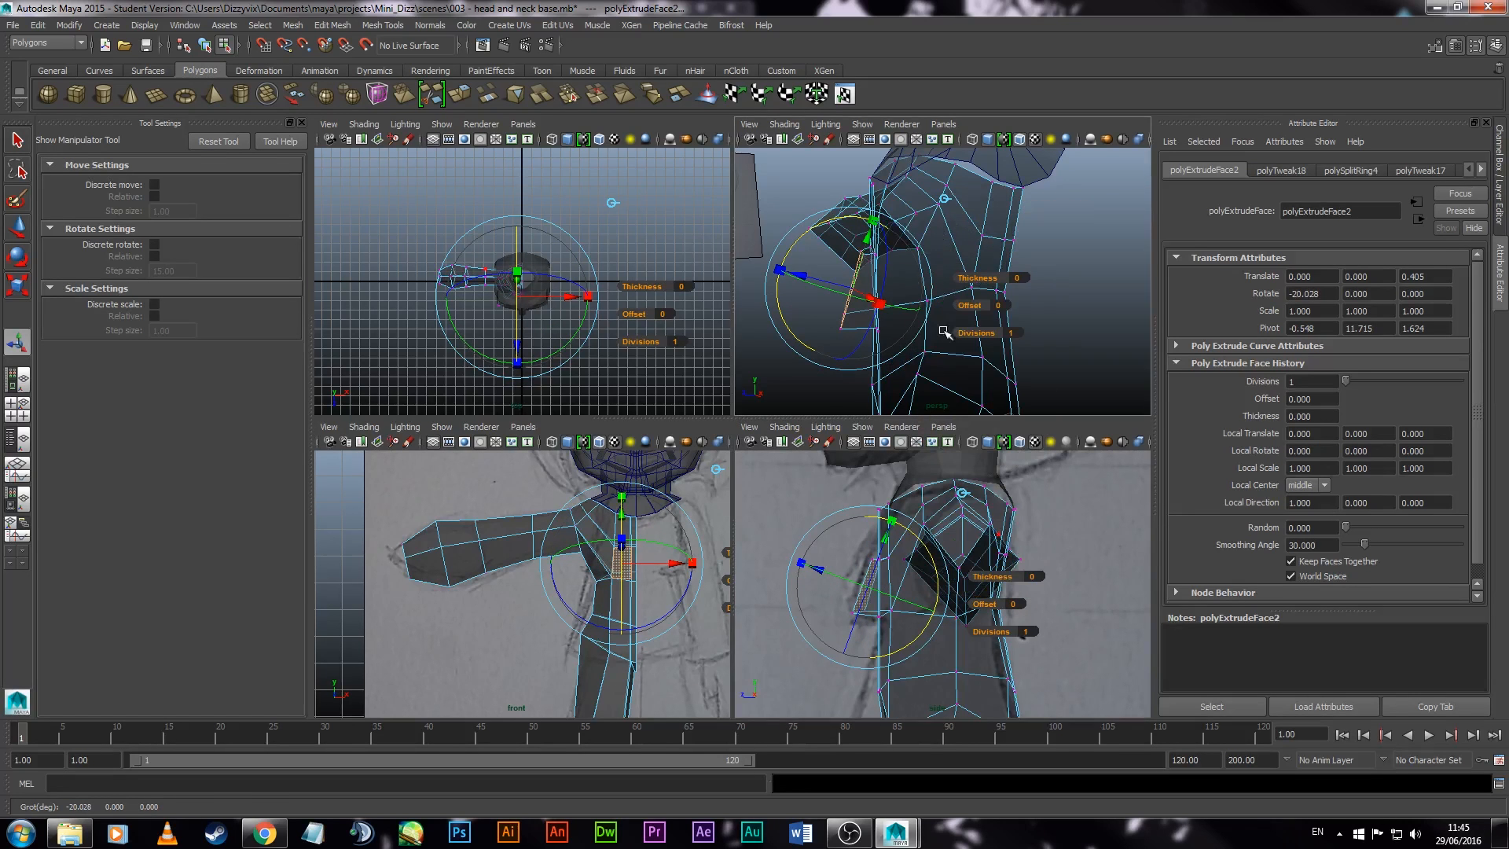
scroll(920, 296, "up", 4)
middle_click_drag(919, 296, 971, 321, "alt")
left_click(859, 176)
scroll(891, 593, "up", 6)
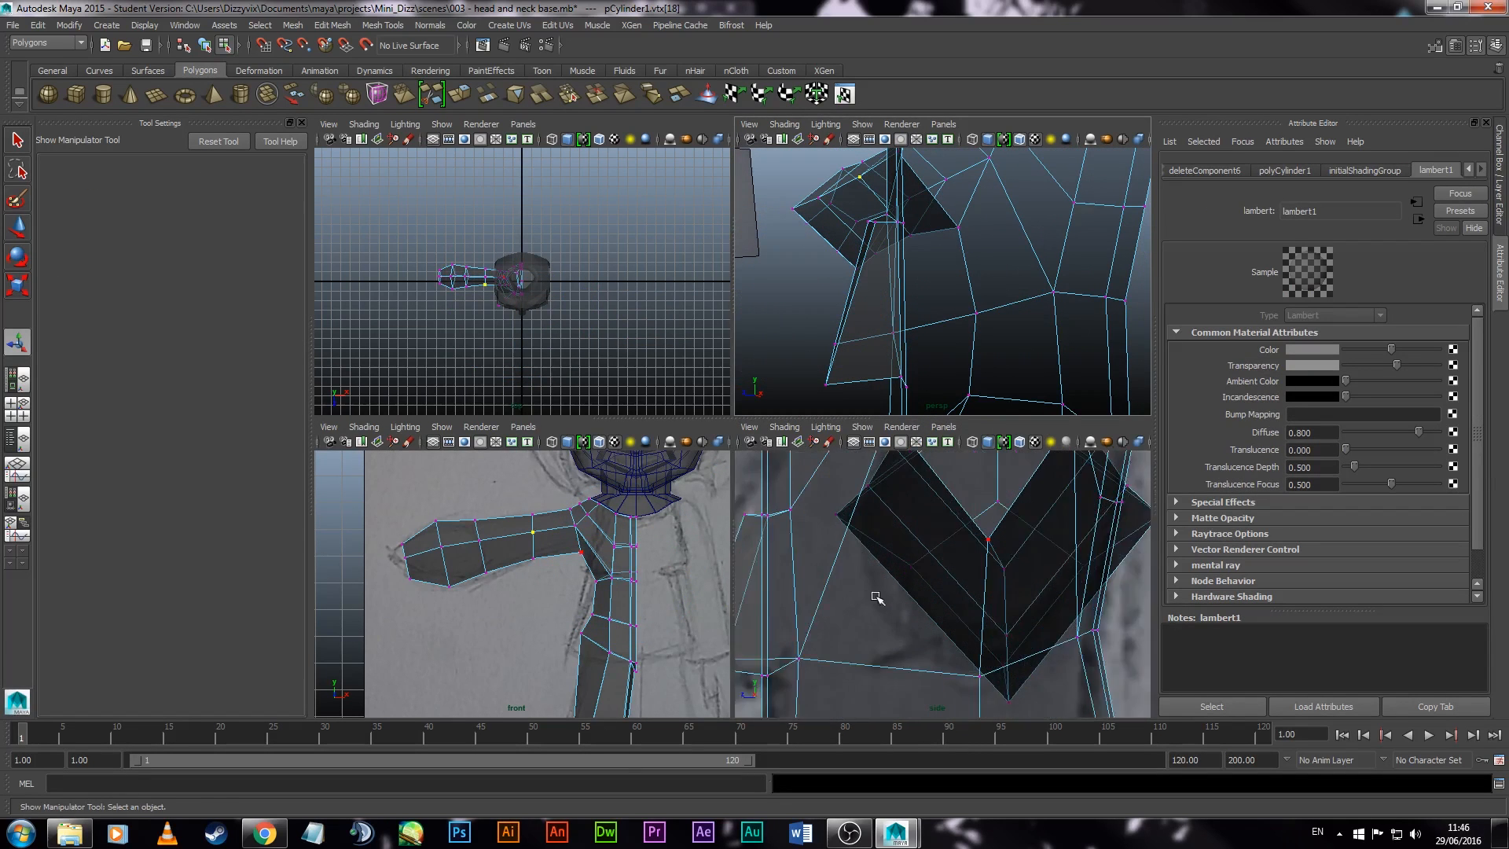
middle_click_drag(875, 597, 997, 592, "alt")
left_click_drag(869, 488, 912, 529)
middle_click_drag(912, 529, 919, 638, "alt")
key("w")
left_click_drag(903, 536, 906, 469)
Step: Shift an upper and a lower vertex on the inner side of the chest extrusion along X
left_click_drag(978, 189, 974, 372, "alt")
scroll(875, 277, "up", 2)
left_click(984, 186)
left_click_drag(1039, 191, 1075, 193)
middle_click_drag(1010, 343, 976, 253, "alt")
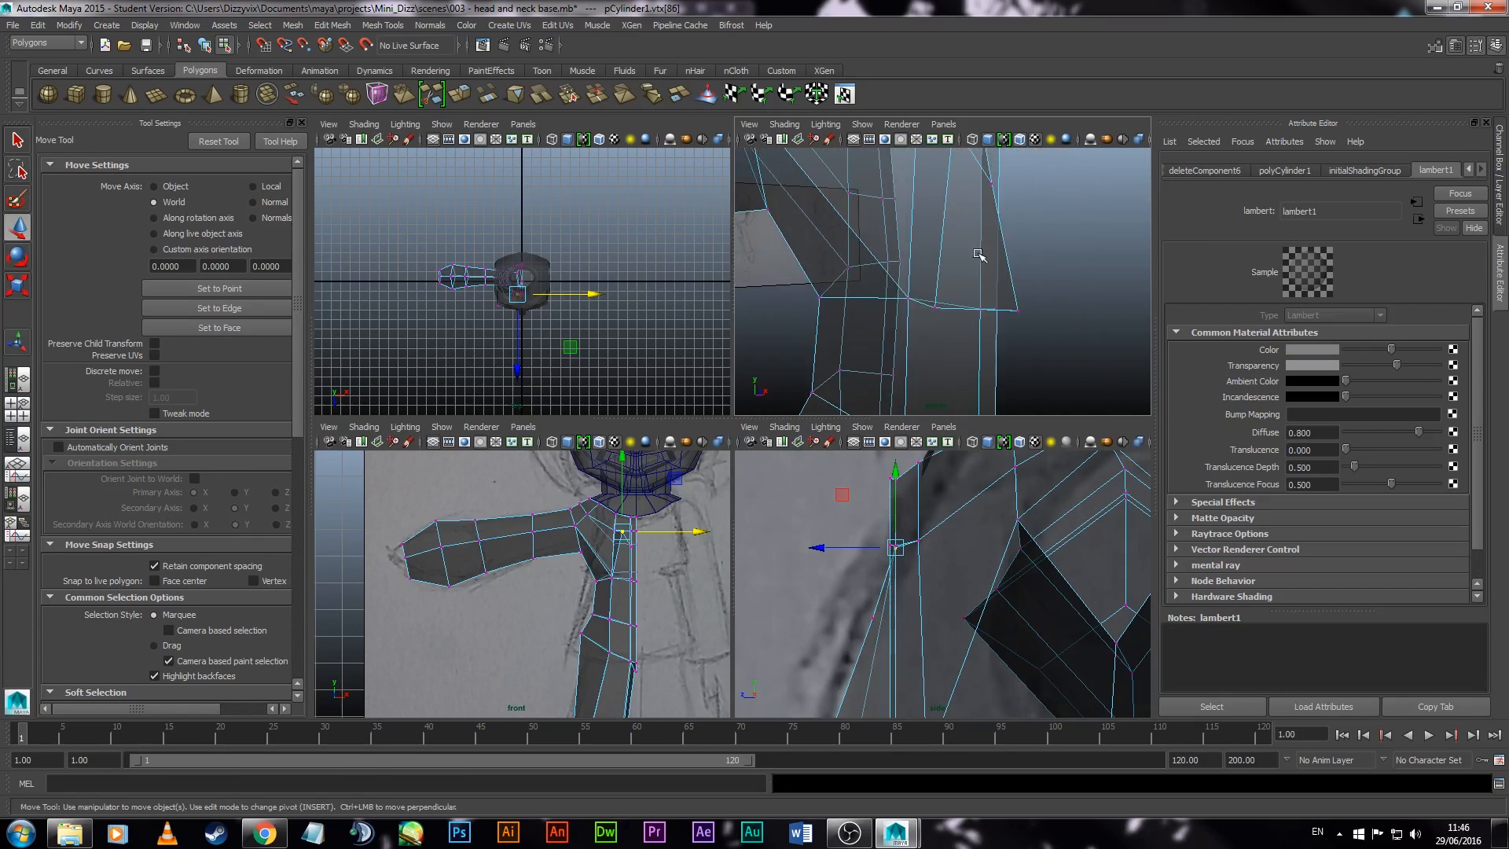
left_click_drag(977, 252, 943, 266, "alt")
mouse_move(979, 343)
left_mouse_down("alt")
mouse_move(1034, 331)
mouse_move(963, 356)
left_mouse_up("alt")
middle_click_drag(957, 699, 928, 500, "alt")
left_click(789, 568)
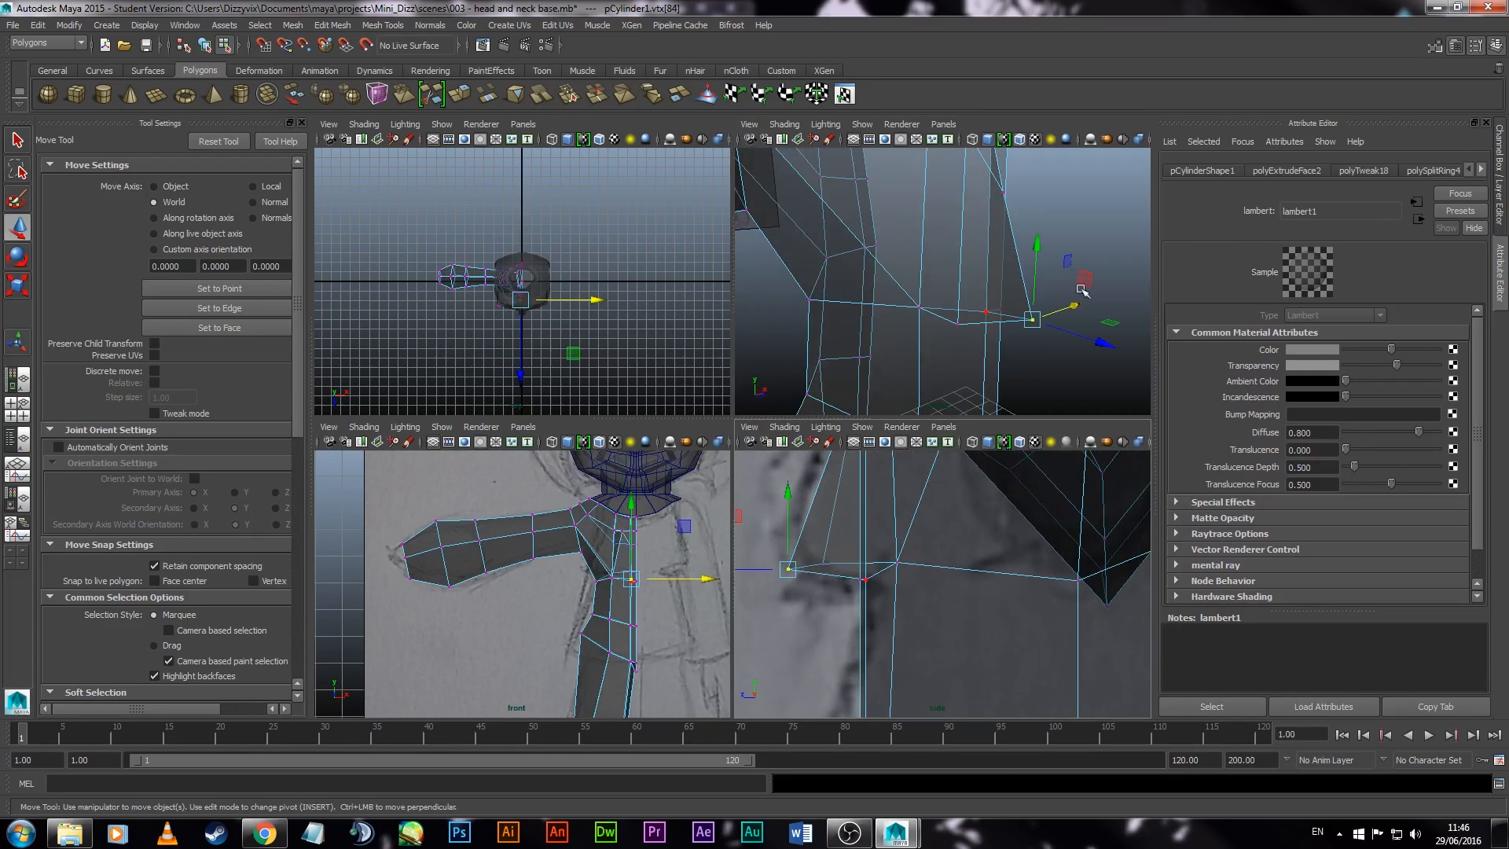
right_click_drag(1048, 293, 943, 256, "alt")
left_click_drag(943, 255, 865, 205, "alt")
key("space")
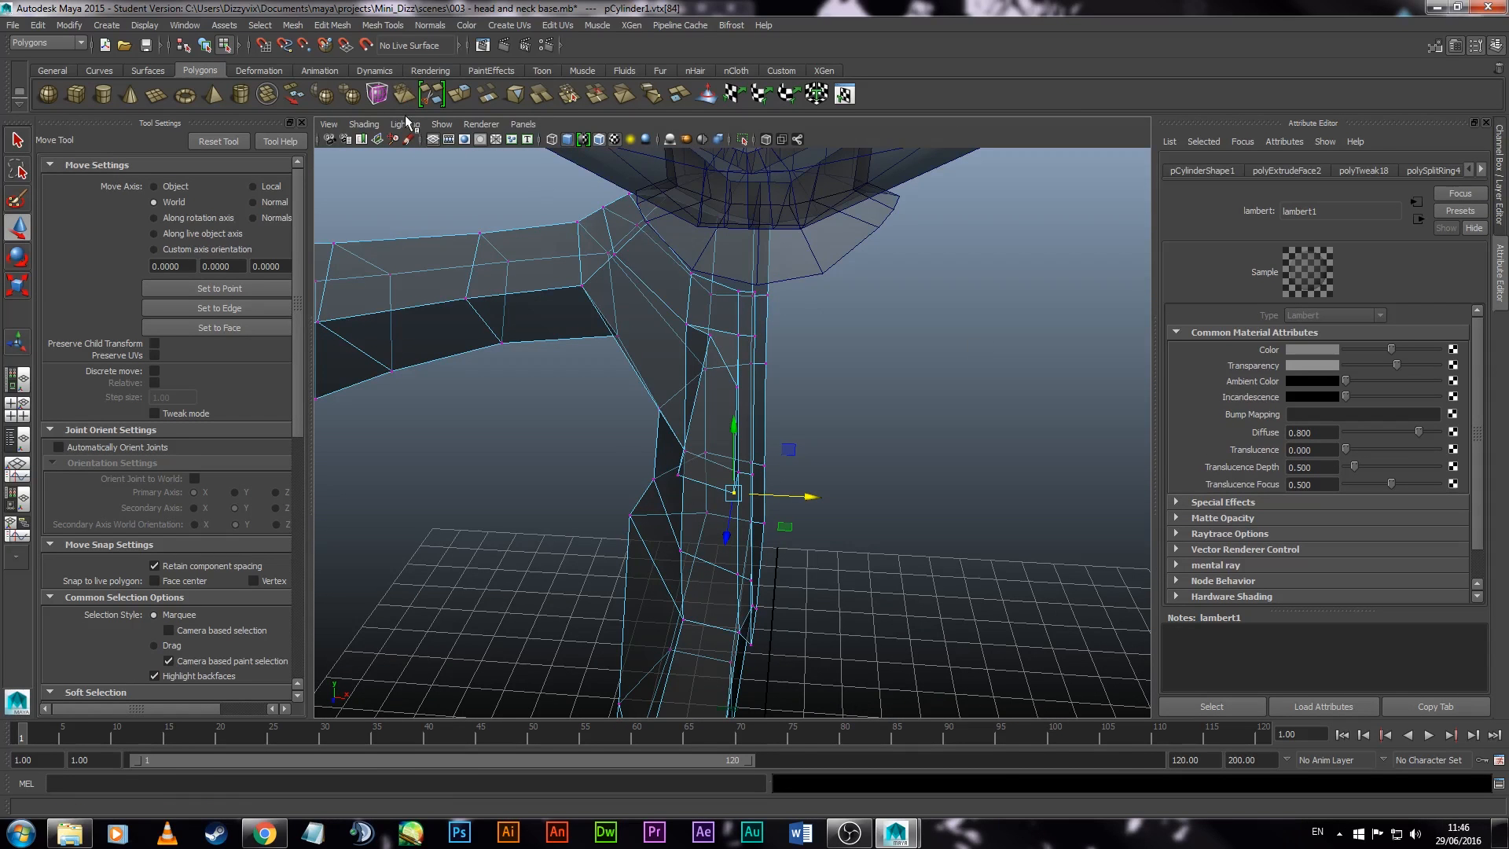
Step: Preview the chest smoothed, then select the extrusion's front face and shift it along X away from the centre line
key("3")
left_click_drag(771, 404, 862, 359, "alt")
key("2")
right_click_drag(863, 359, 954, 460, "alt")
right_click_drag(719, 408, 719, 445)
left_click(740, 369)
left_click_drag(799, 338, 756, 336)
mouse_move(874, 396)
left_mouse_down("alt")
mouse_move(842, 405)
mouse_move(936, 399)
mouse_move(887, 415)
left_mouse_up("alt")
middle_click_drag(887, 415, 786, 428, "alt")
left_click_drag(785, 429, 849, 450, "alt")
Step: Raise an upper vertex of the chest extrusion along Y and adjust its top vertices sideways along X
key("1")
right_click_drag(681, 398, 621, 398)
left_click(581, 357)
left_click_drag(576, 282, 567, 225)
left_click_drag(649, 300, 664, 298)
left_click(634, 368)
left_click_drag(652, 390, 634, 389)
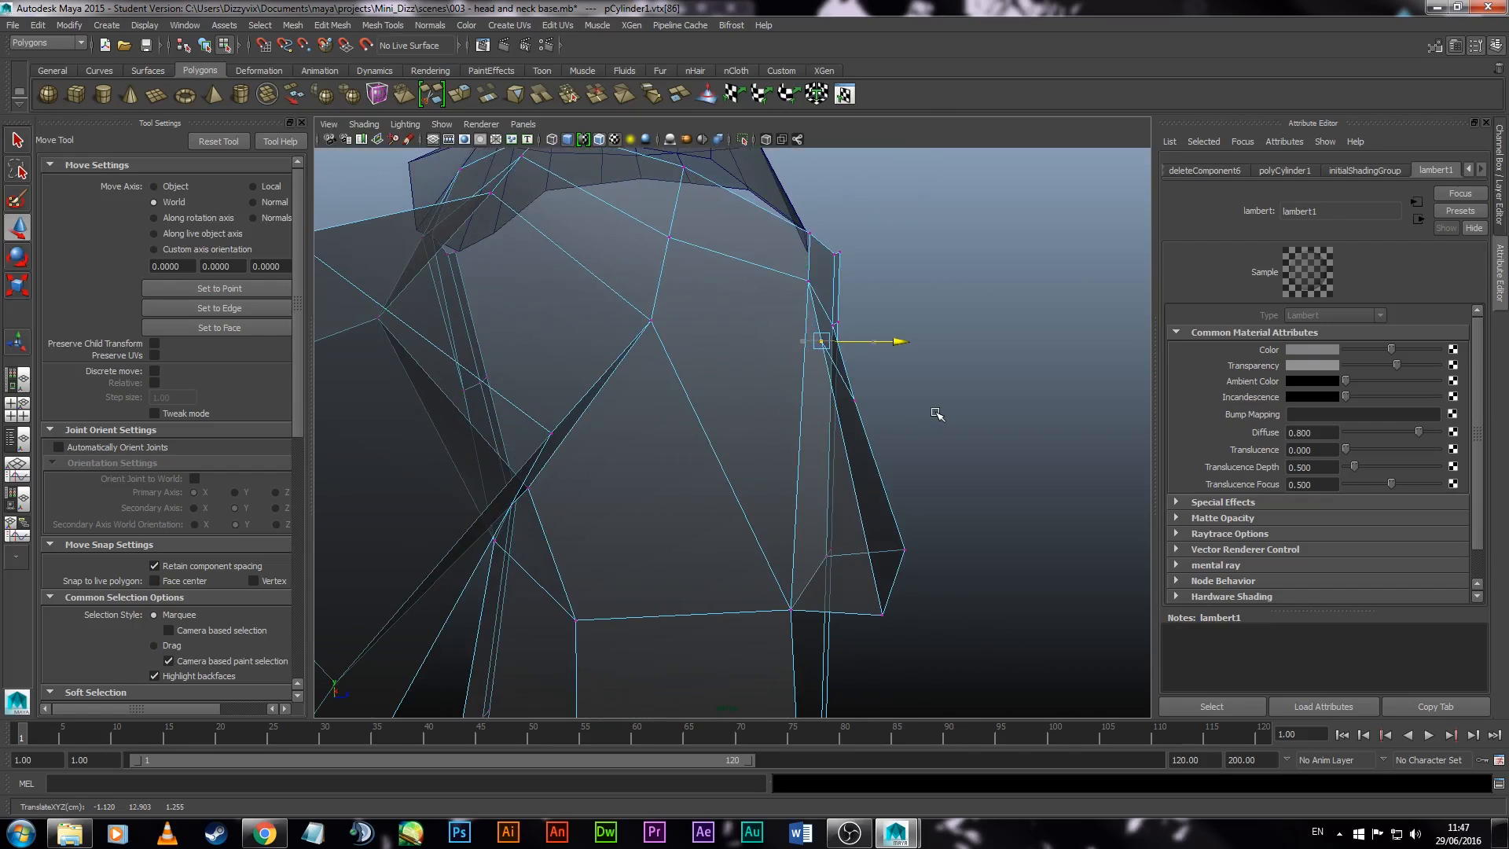
Step: Select the vertices on the inner side of the chest extrusion and shift them slightly along X toward the centre
left_click_drag(935, 413, 814, 455, "alt")
left_click_drag(756, 298, 845, 381)
left_click_drag(876, 387, 895, 387)
left_click(936, 441)
left_click_drag(936, 441, 660, 370, "alt")
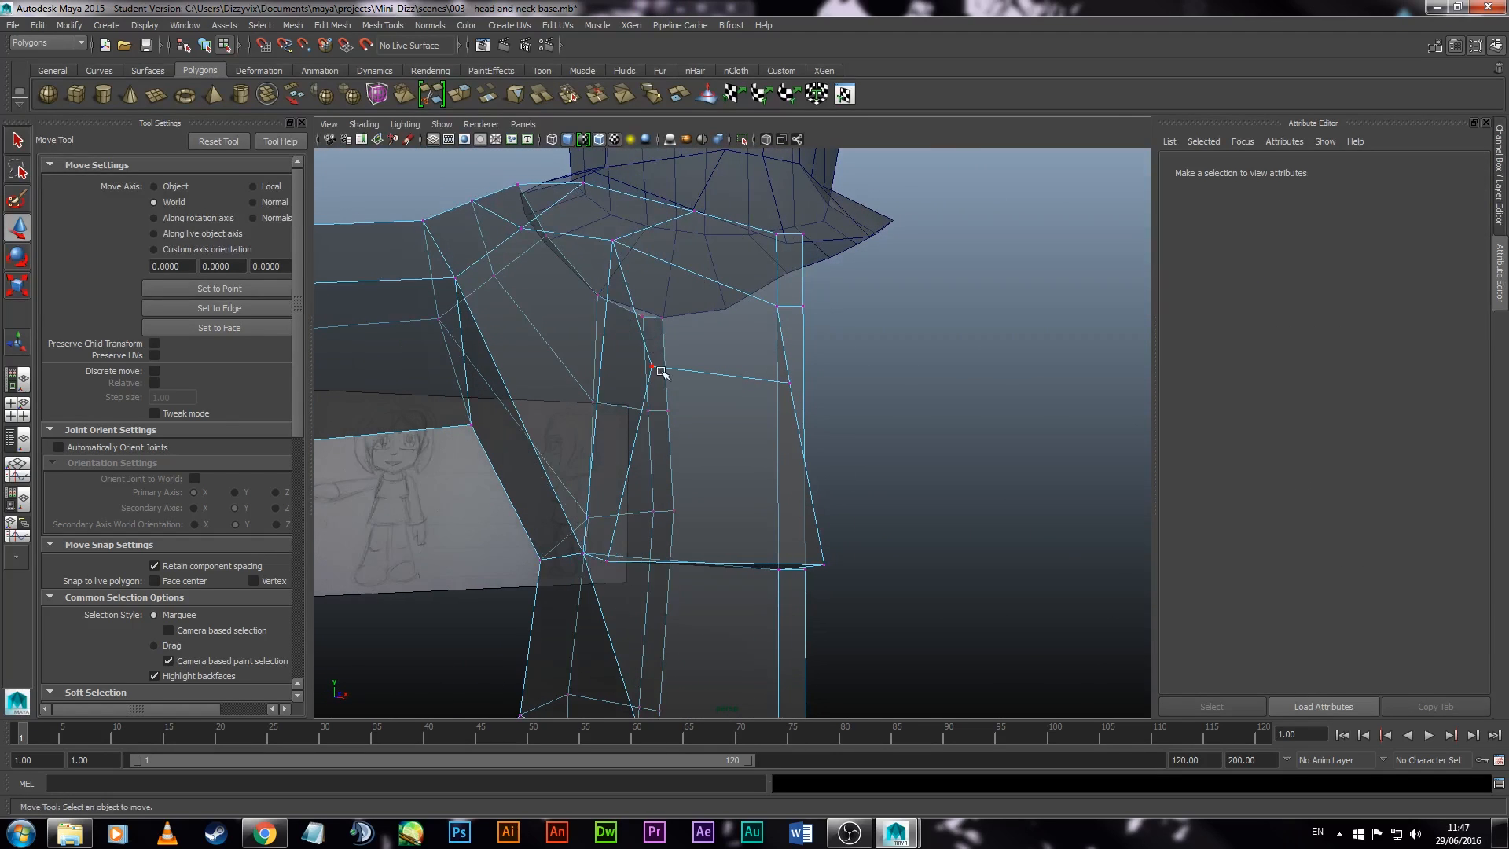
left_click(802, 306)
left_click_drag(852, 406, 657, 416, "alt")
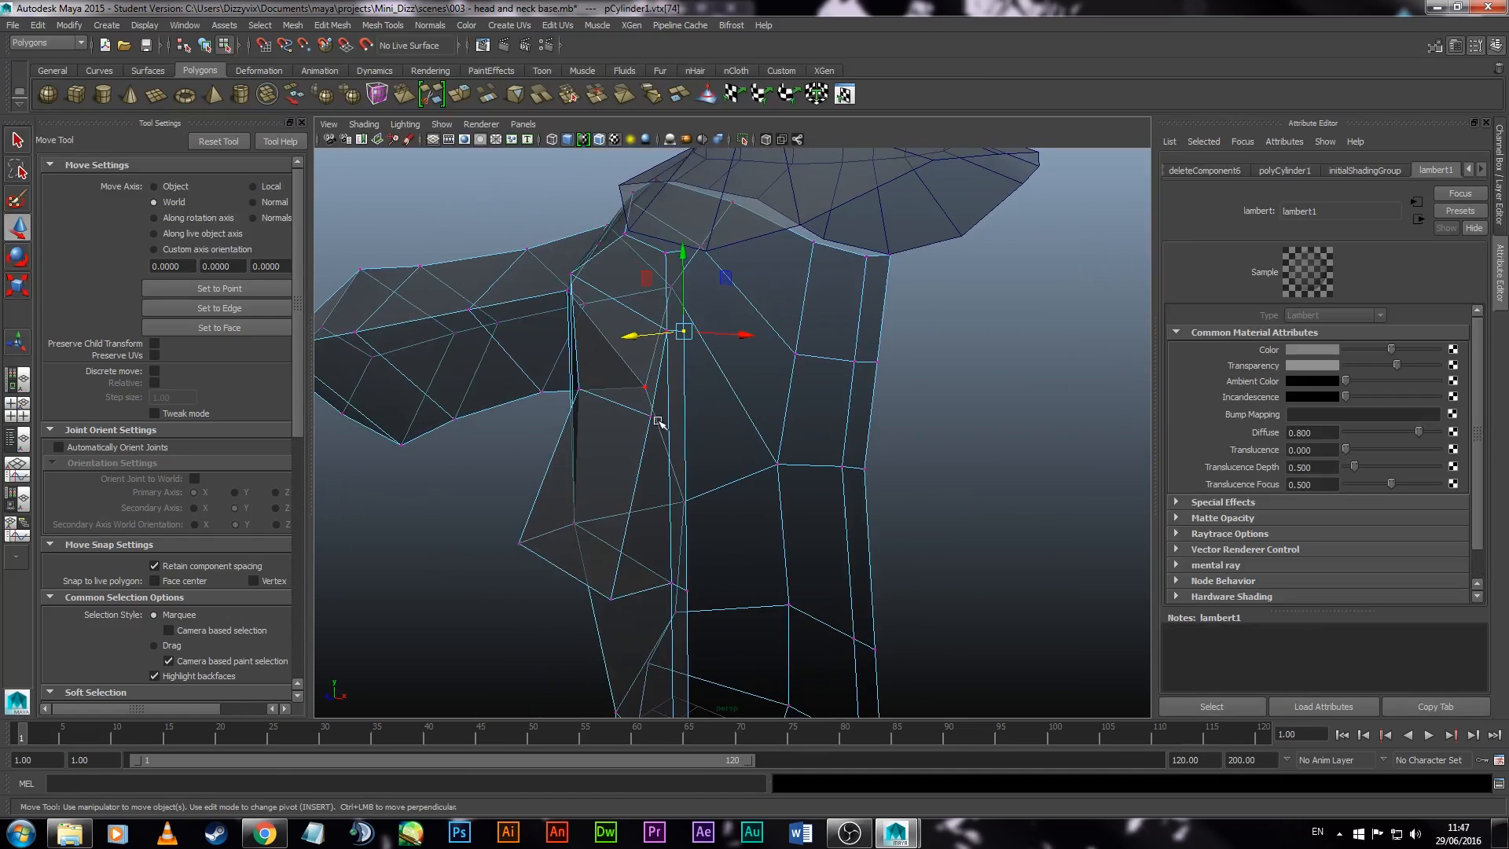
Step: Narrow the upper edge of the chest extrusion's front face along X and check it in smooth preview
right_click_drag(642, 414, 634, 377)
left_click(622, 409)
key("r")
left_click_drag(664, 411, 642, 407)
left_click_drag(682, 429, 788, 488, "alt")
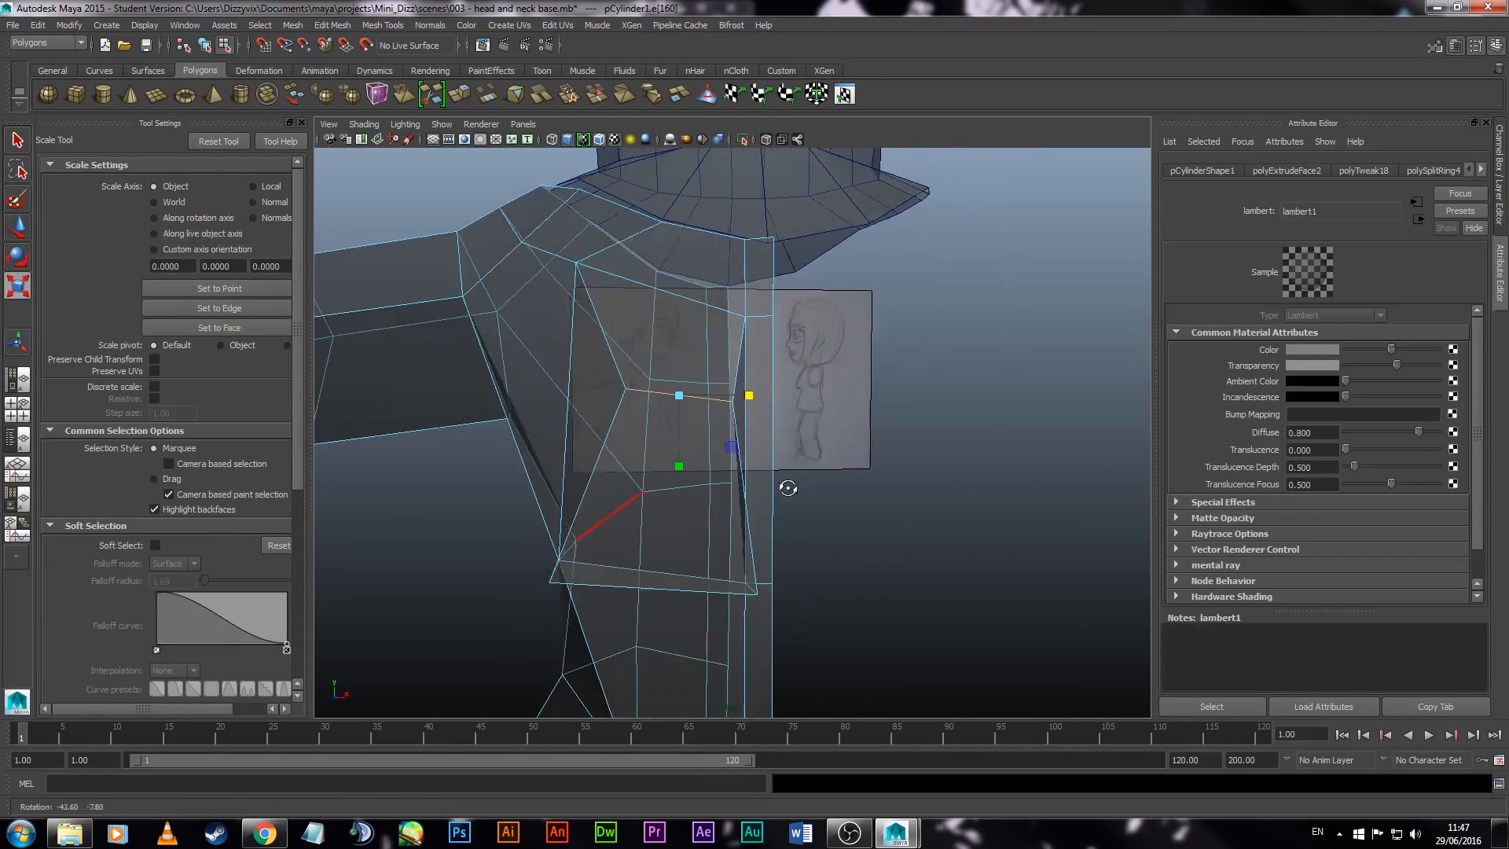
key("3")
left_click(788, 487)
left_click_drag(683, 429, 916, 474, "alt")
Step: Select the front face of the chest extrusion and move it slightly forward along Z to match the side sketch
key("space")
mouse_move(869, 475)
right_mouse_down()
mouse_move(845, 460)
mouse_move(859, 573)
right_mouse_up()
left_click(609, 561)
key("w")
left_click_drag(785, 586, 768, 586)
middle_click_drag(880, 517, 872, 453, "alt")
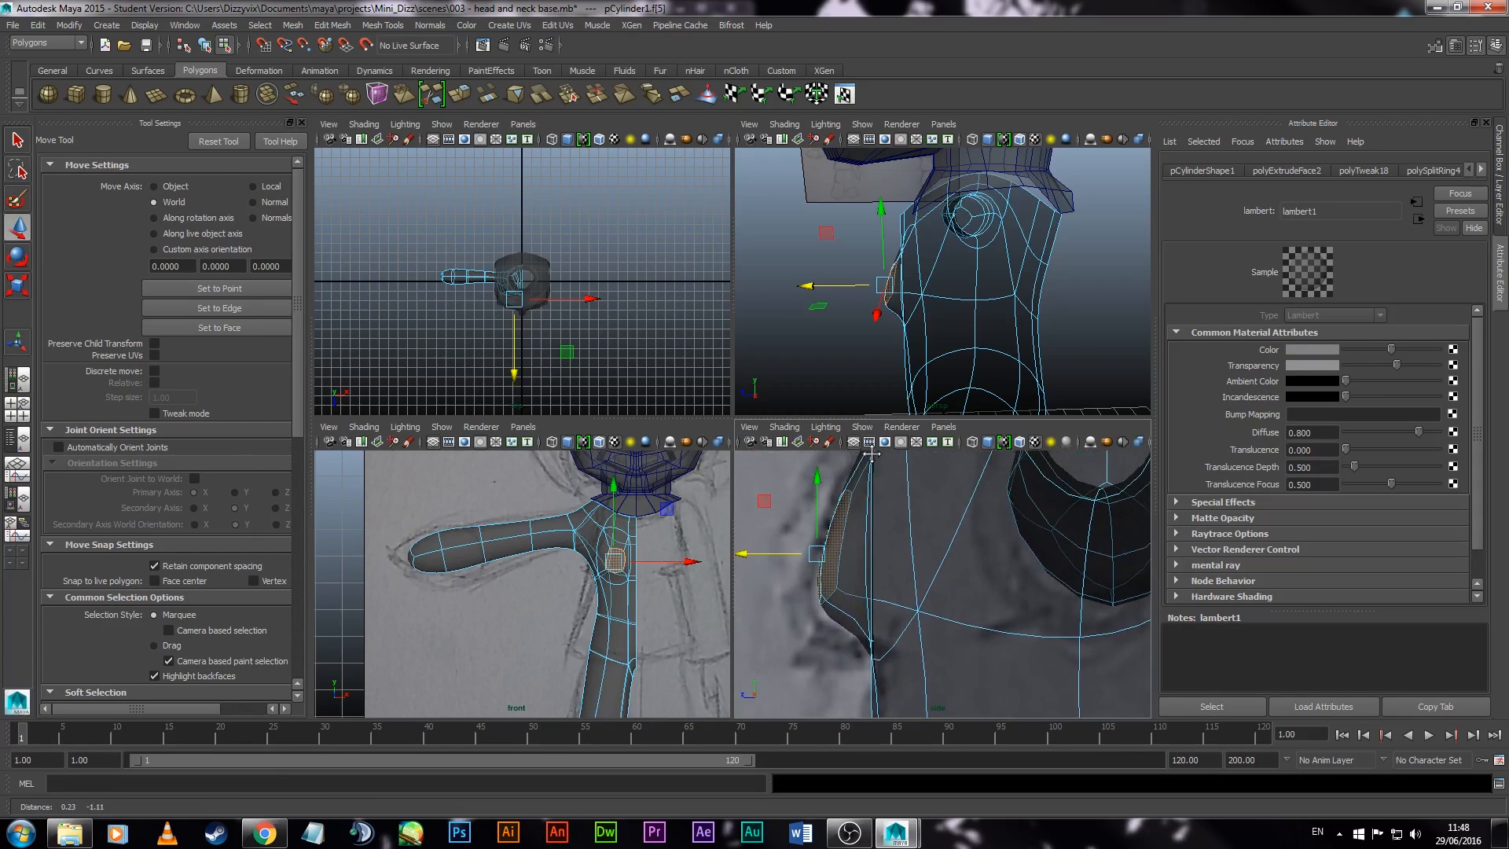
Step: Select the edge beneath the chest extrusion and raise it slightly along Y
scroll(667, 593, "up", 8)
middle_click_drag(667, 592, 485, 597, "alt")
right_click_drag(609, 552, 607, 440)
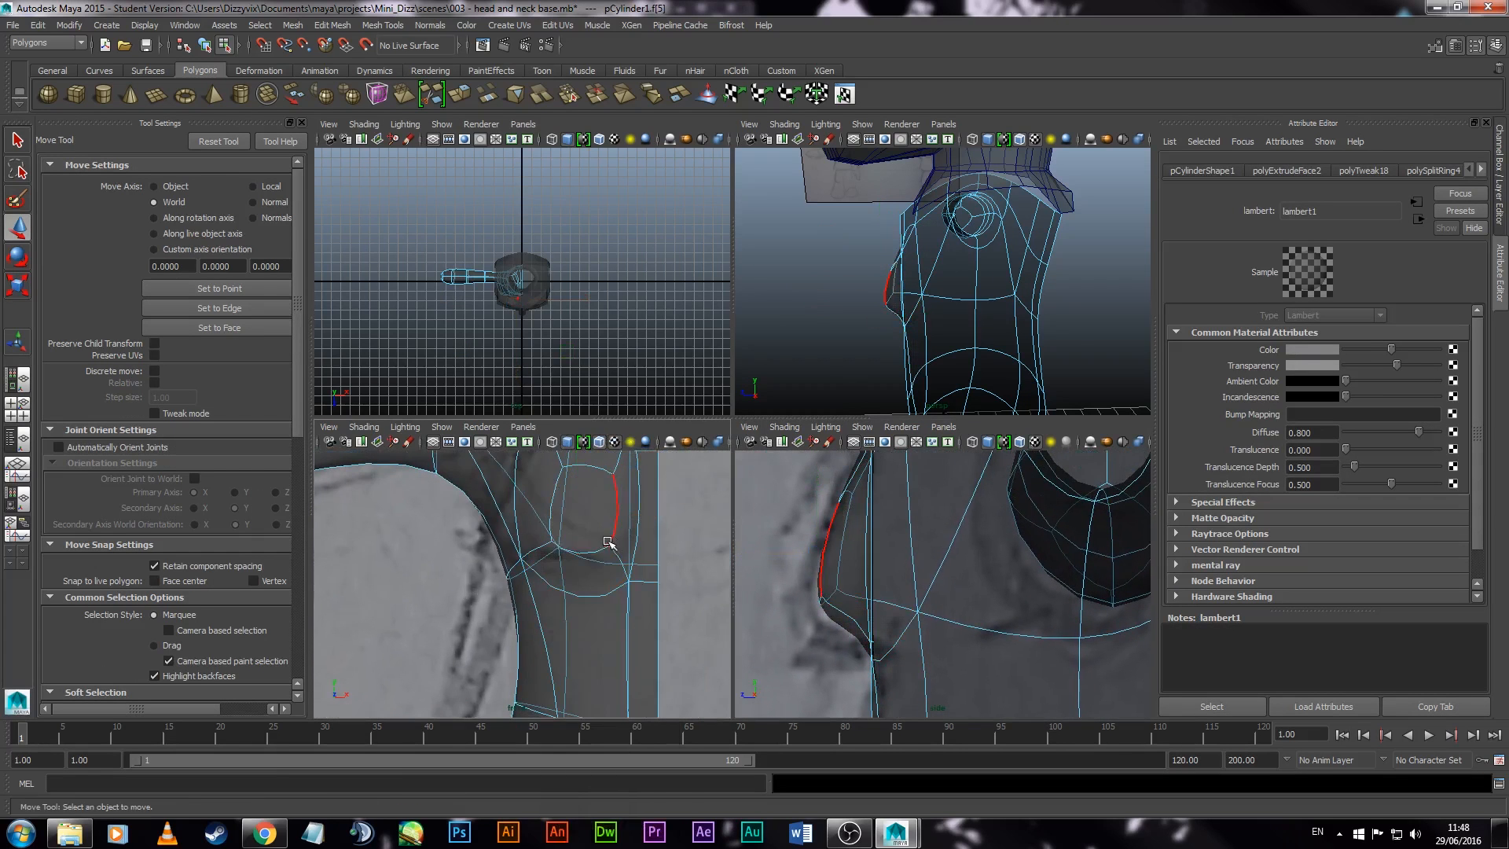
left_click(590, 550)
scroll(875, 555, "down", 7)
mouse_move(573, 513)
left_mouse_down()
mouse_move(583, 480)
mouse_move(576, 499)
left_mouse_up()
scroll(875, 556, "up", 6)
left_click(549, 590)
key("ctrl+z")
scroll(914, 622, "down", 8)
left_click_drag(914, 622, 1028, 623, "alt")
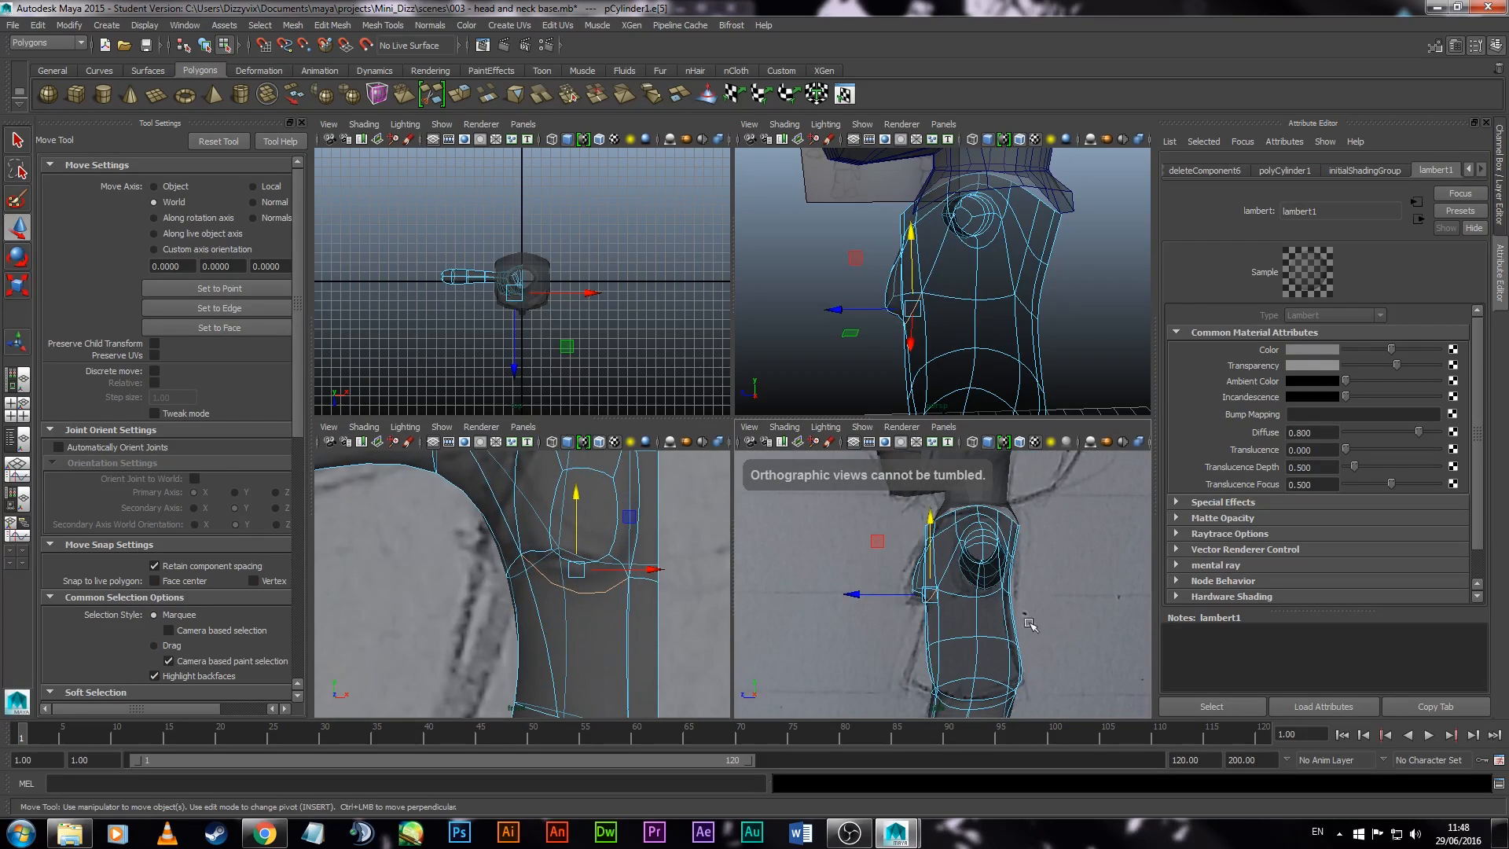
Step: Adjust the vertices near the centre line beneath the chest and at the waist along Y, and preview the smoothed body
key("space")
left_click_drag(668, 377, 771, 455, "alt")
left_click(936, 468)
key("1")
left_click_drag(936, 468, 860, 512, "alt")
left_click_drag(700, 564, 686, 478, "alt")
right_click_drag(687, 479, 612, 471)
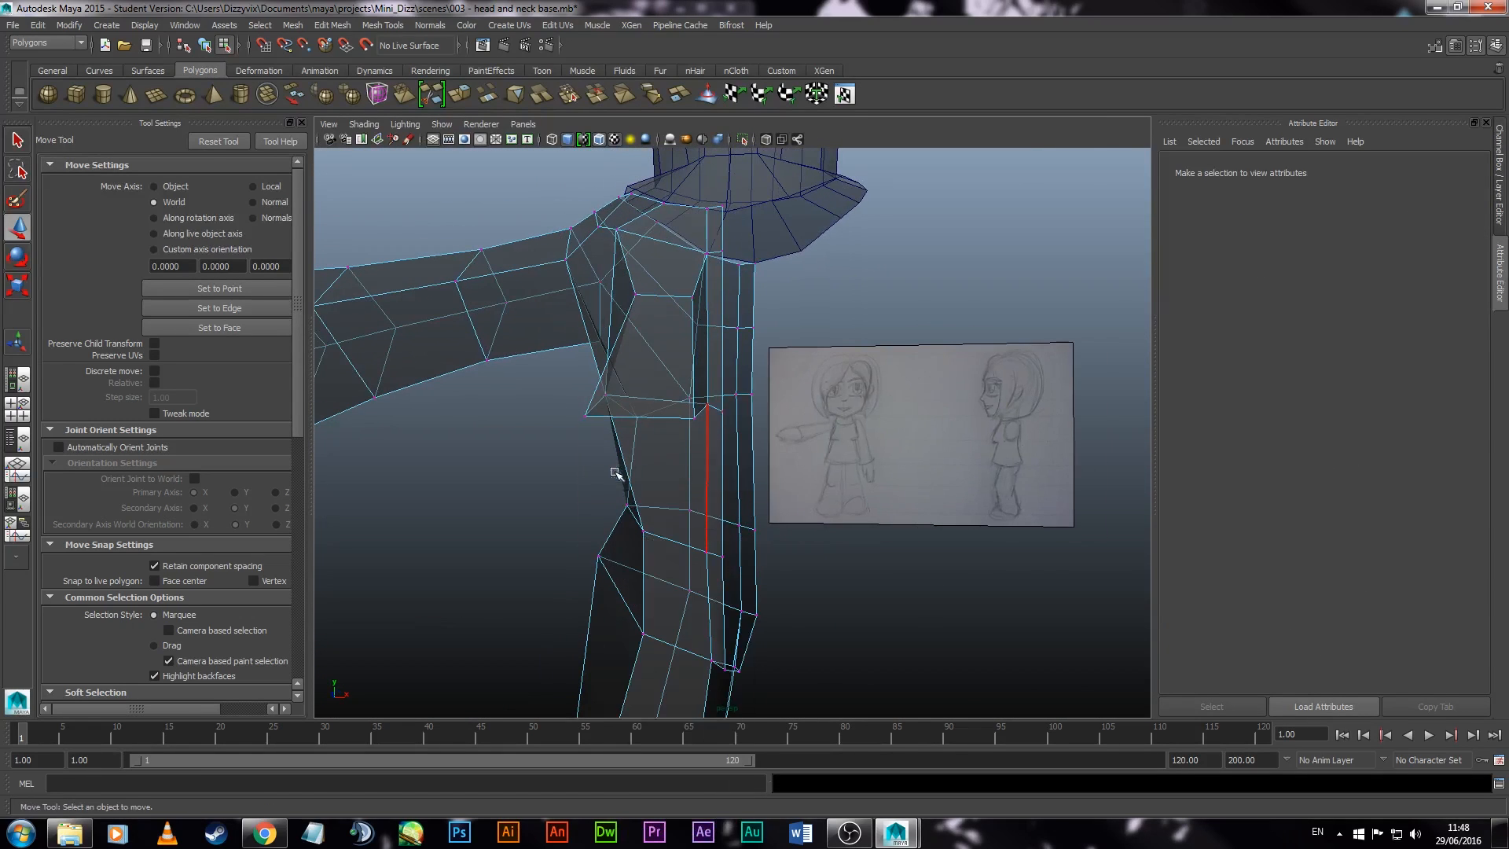
left_click(734, 396)
left_click_drag(744, 447, 761, 381, "alt")
left_click_drag(760, 381, 728, 423)
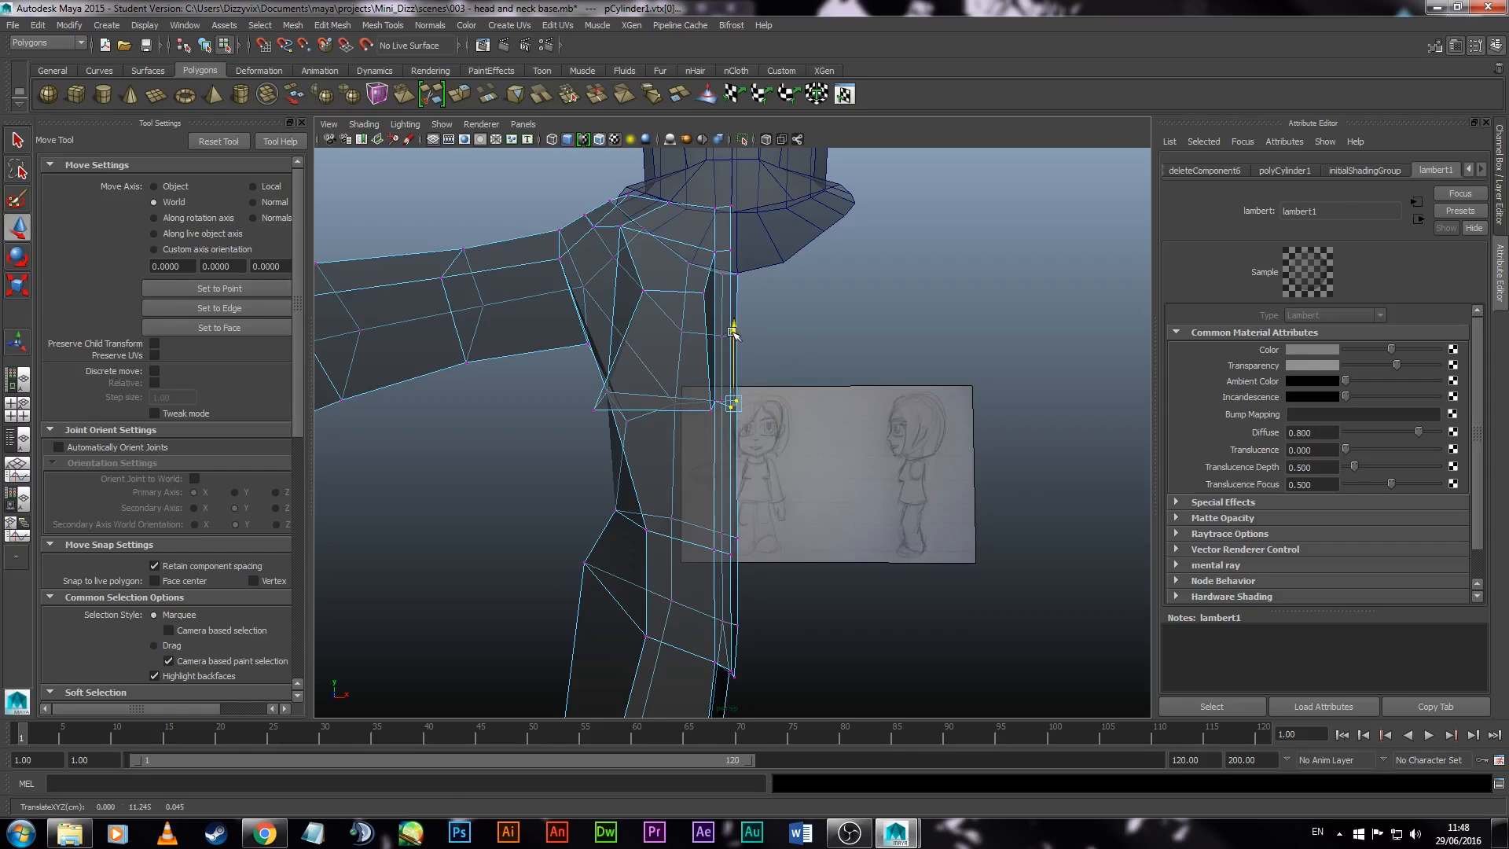
left_click_drag(738, 317, 716, 519, "alt")
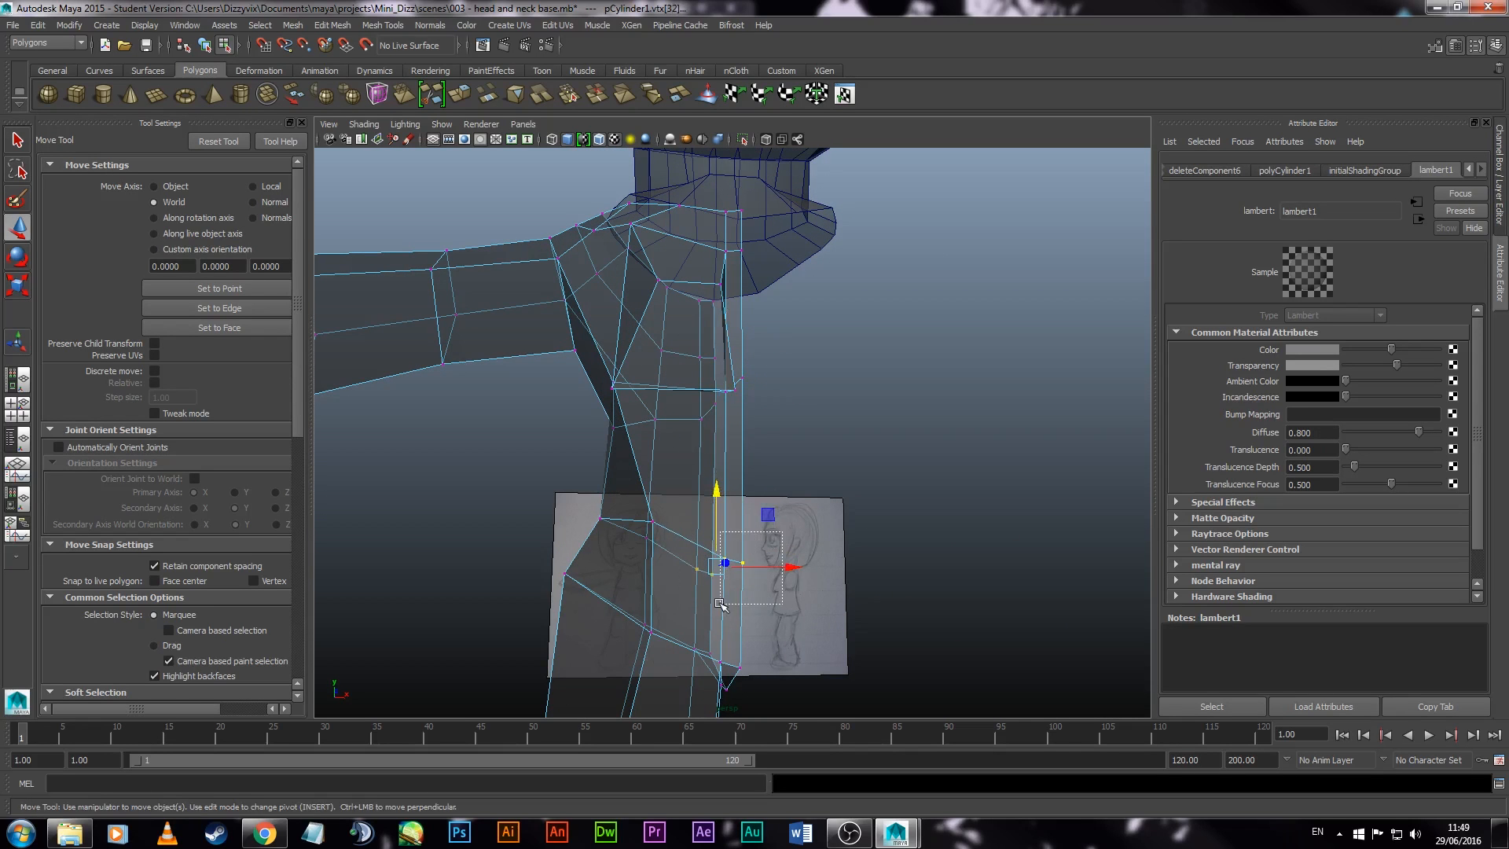
left_click_drag(726, 512, 801, 492, "alt")
key("3")
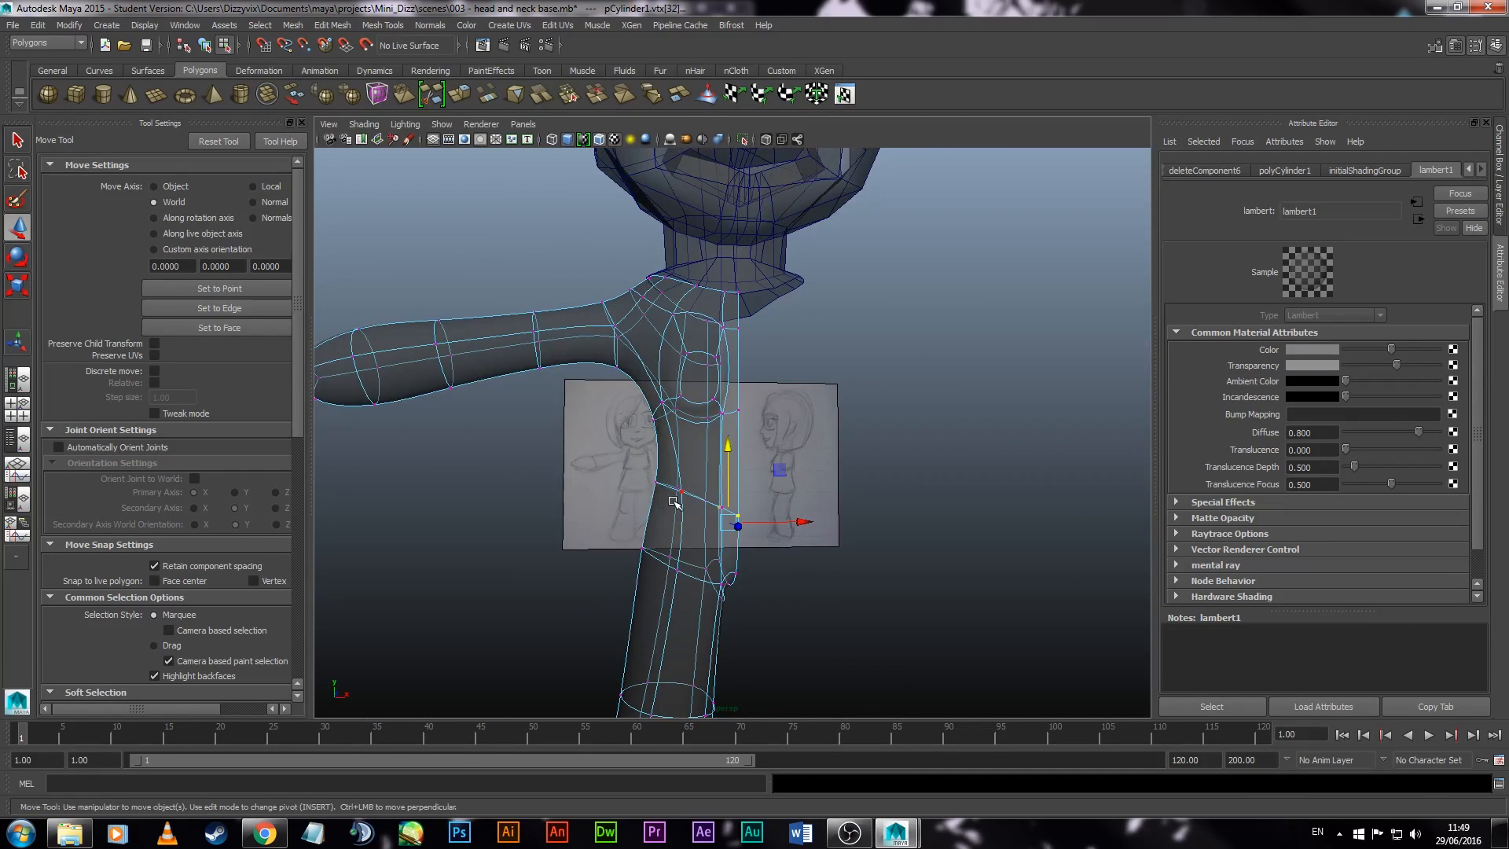
Step: Select all the foot and ankle vertices in the front view and scale them wider along X to match the drawn foot
key("space")
key("space")
scroll(636, 653, "down", 8)
middle_click_drag(800, 562, 723, 453, "alt")
scroll(754, 582, "down", 3)
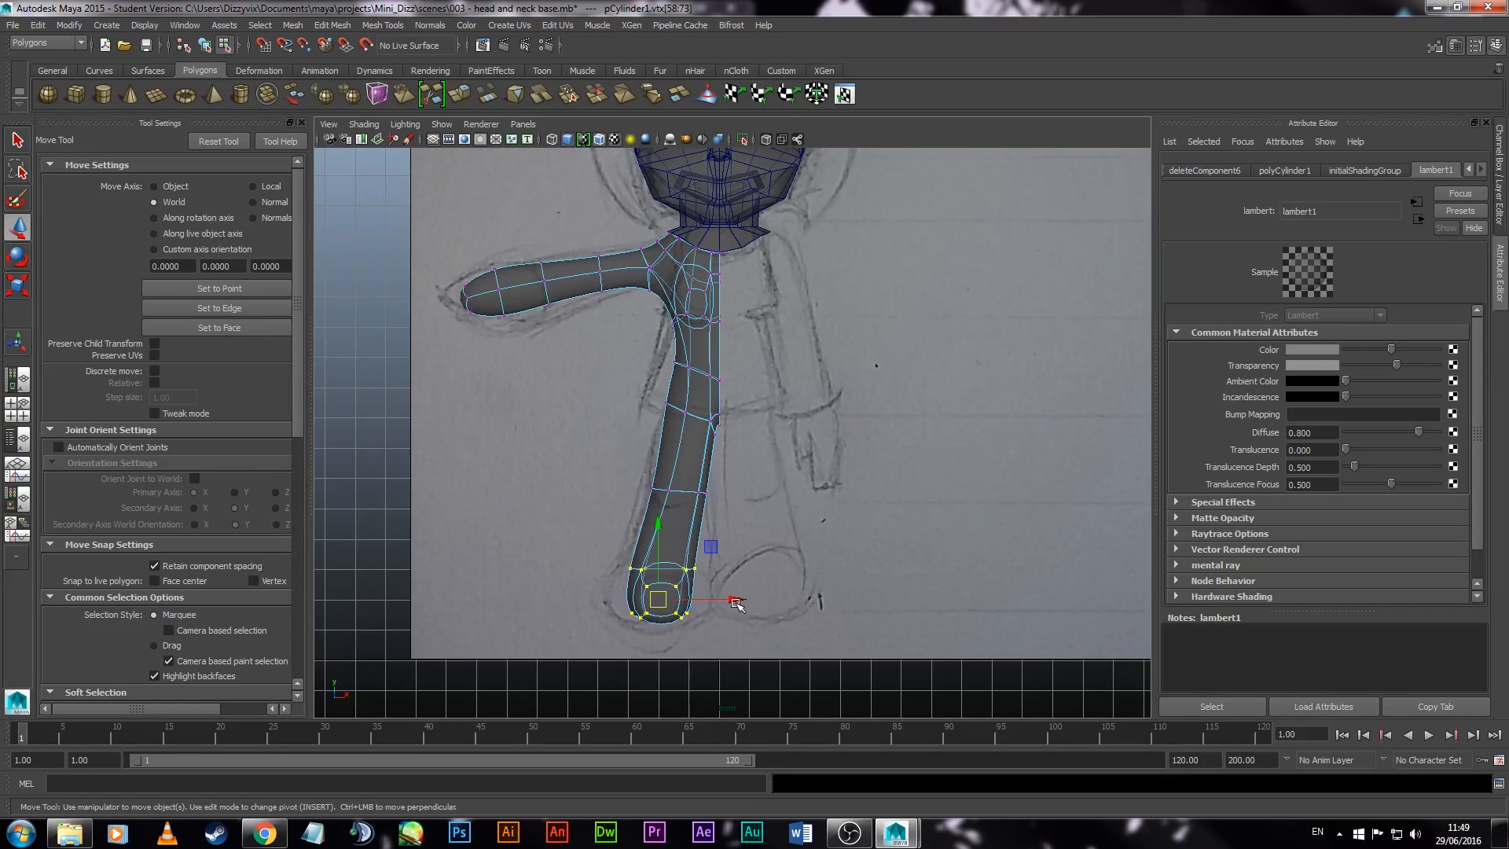
key("r")
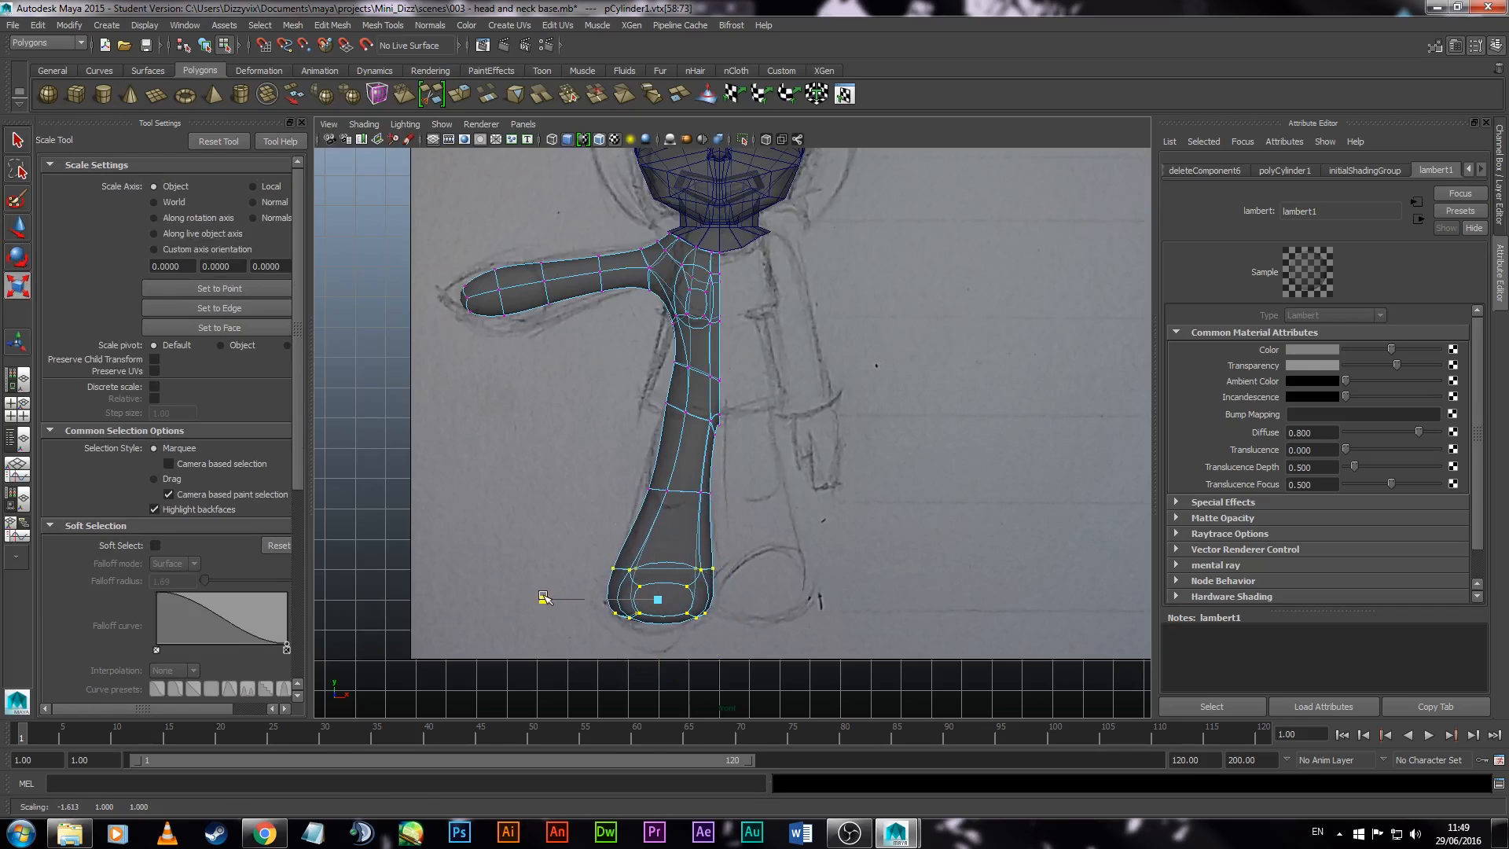
key("3")
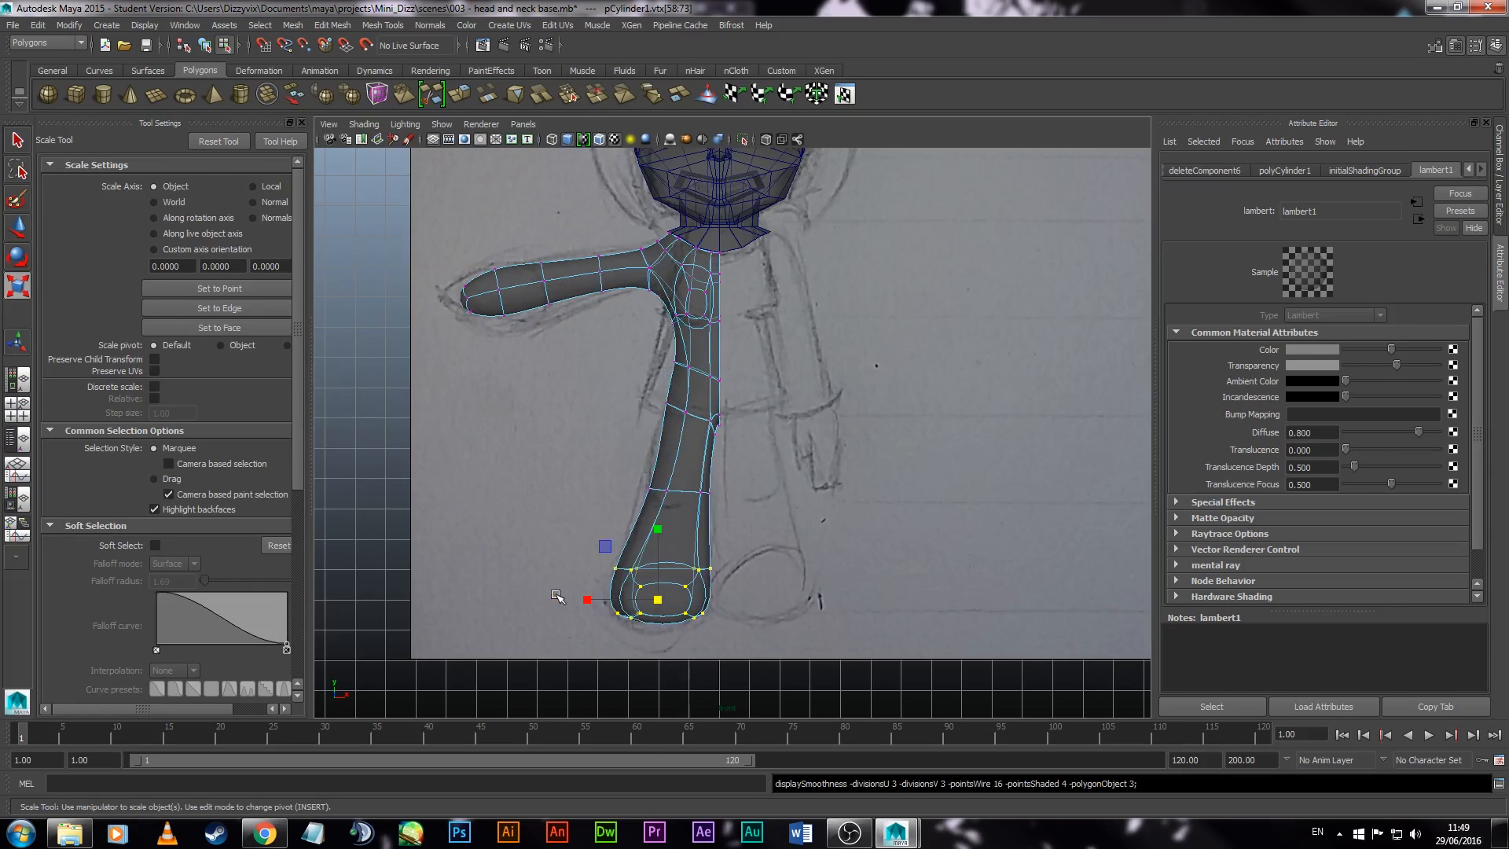
left_click_drag(592, 599, 597, 599)
Step: Select the armpit vertex and move it inward and up with soft selection turned on
middle_click_drag(640, 373, 653, 484, "alt")
scroll(652, 484, "up", 1)
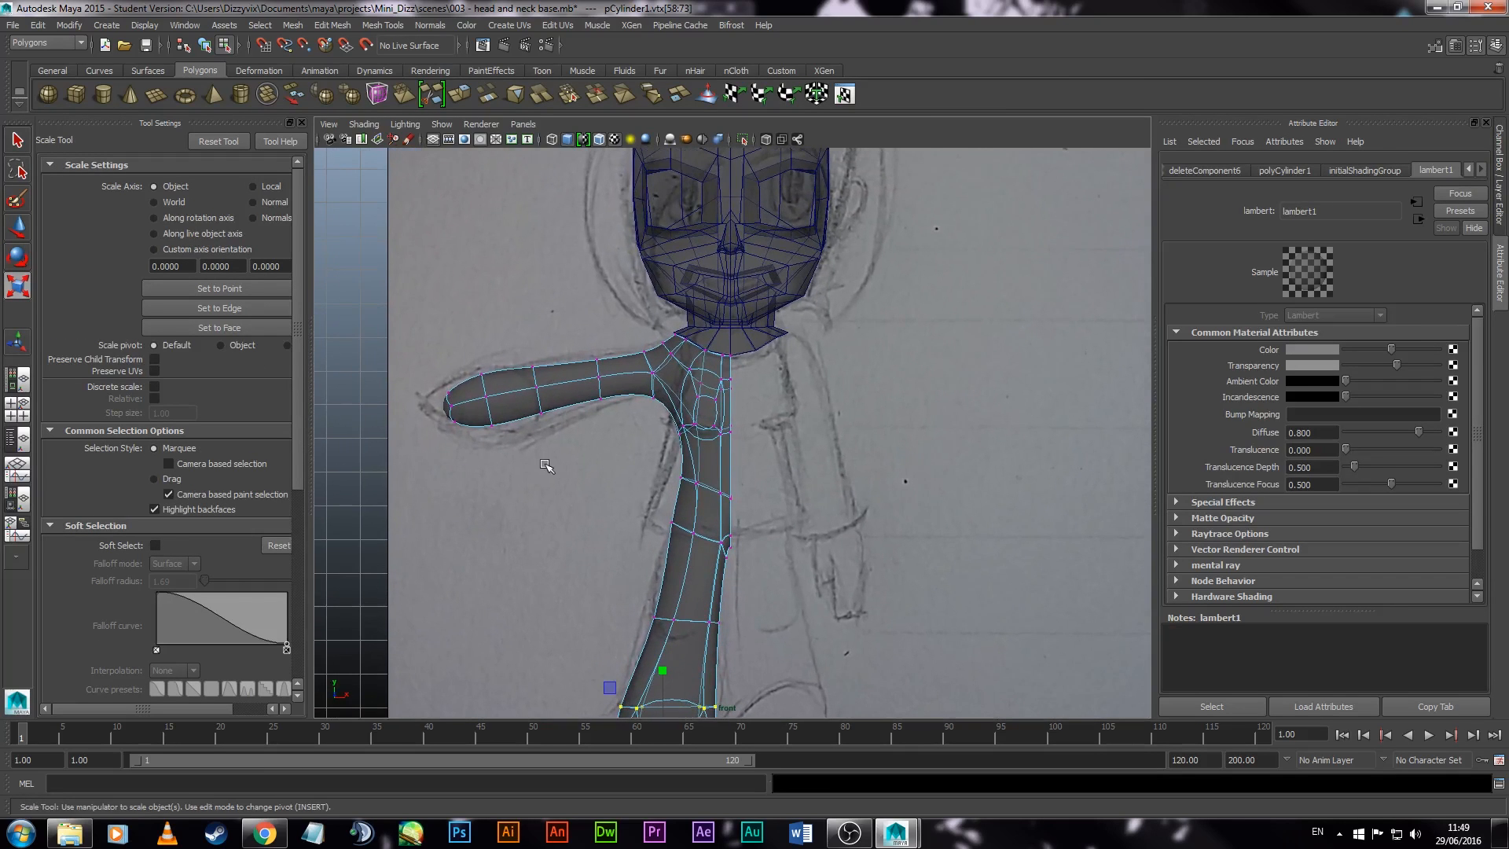
right_click_drag(630, 472, 966, 616, "alt")
middle_click_drag(578, 410, 809, 545, "alt")
key("2")
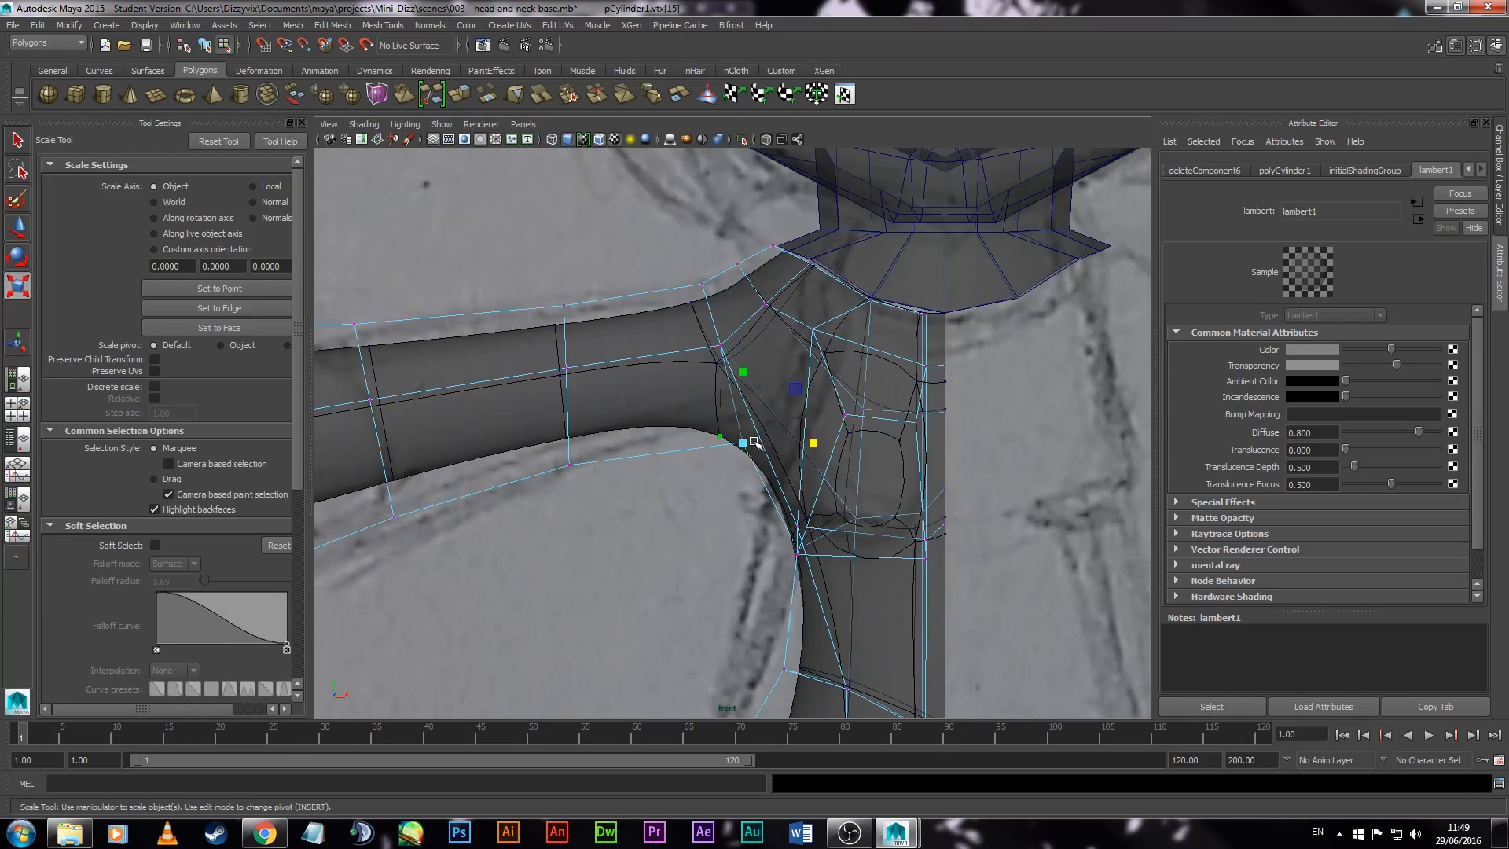
key("w")
key("b")
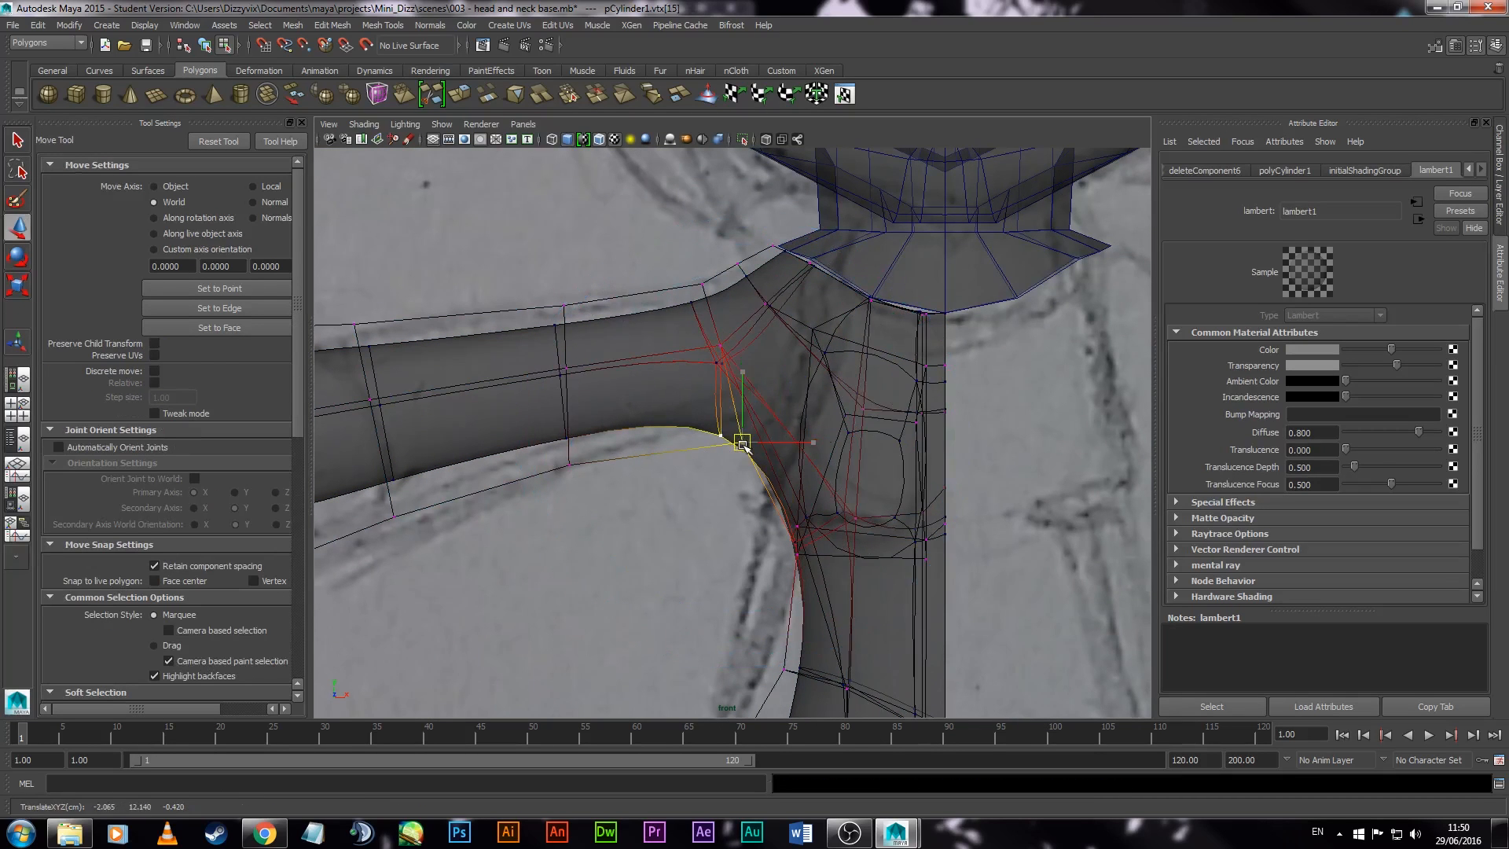
left_click_drag(741, 445, 782, 421)
right_click_drag(761, 523, 673, 513, "alt")
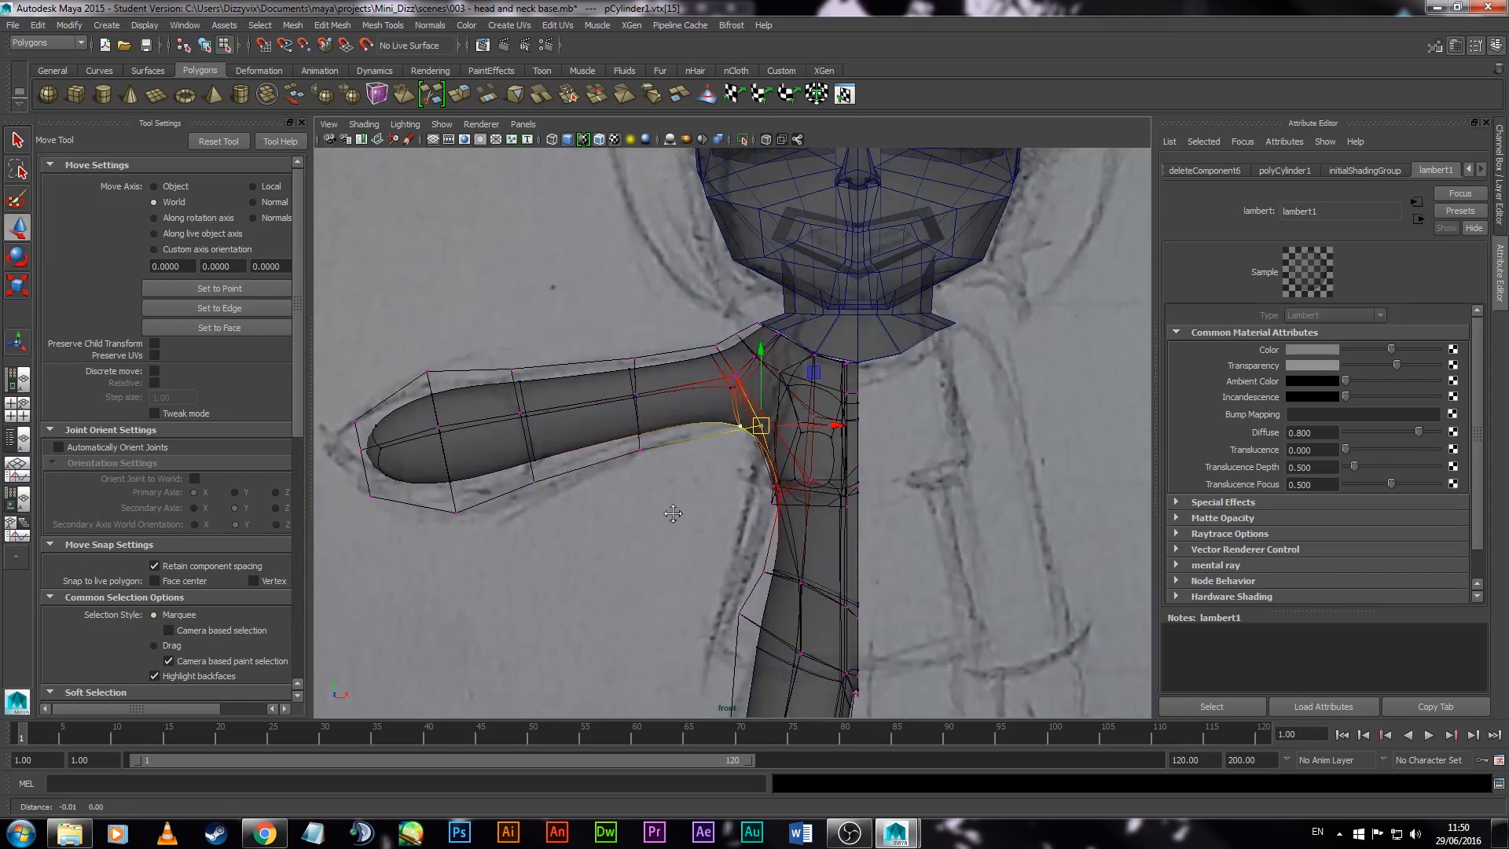
Step: Select the vertices on top of the shoulder, reduce the soft selection radius and raise them along Y toward the sketch
middle_click_drag(673, 513, 687, 556, "alt")
right_click_drag(765, 539, 857, 550, "alt")
middle_click_drag(817, 550, 719, 336, "alt")
right_click_drag(684, 487, 728, 498, "alt")
left_click(647, 529)
middle_click_drag(692, 397, 687, 661, "alt")
middle_click_drag(633, 482, 719, 579, "alt")
left_click_drag(636, 356, 736, 480)
left_click_drag(705, 327, 705, 312)
key("ctrl+z")
key("b")
left_click_drag(701, 511, 613, 511)
middle_click_drag(563, 495, 687, 485, "alt")
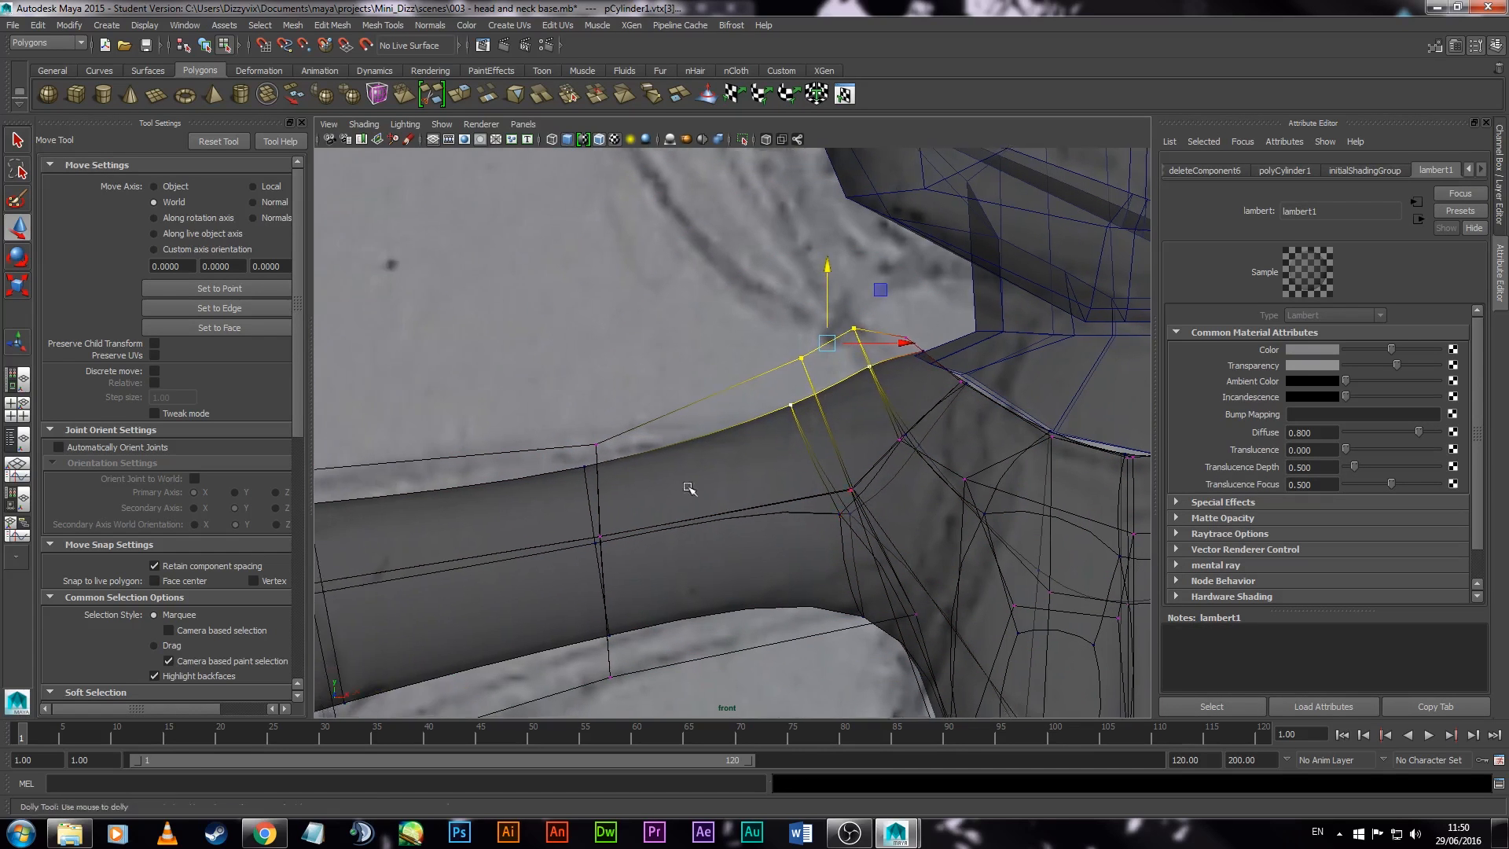
Step: Select the vertices at the hand end of the arm and scale them up to fill the drawn hand outline
right_click_drag(876, 608, 771, 595, "alt")
middle_click_drag(771, 595, 788, 586, "alt")
middle_click_drag(317, 395, 405, 388, "alt")
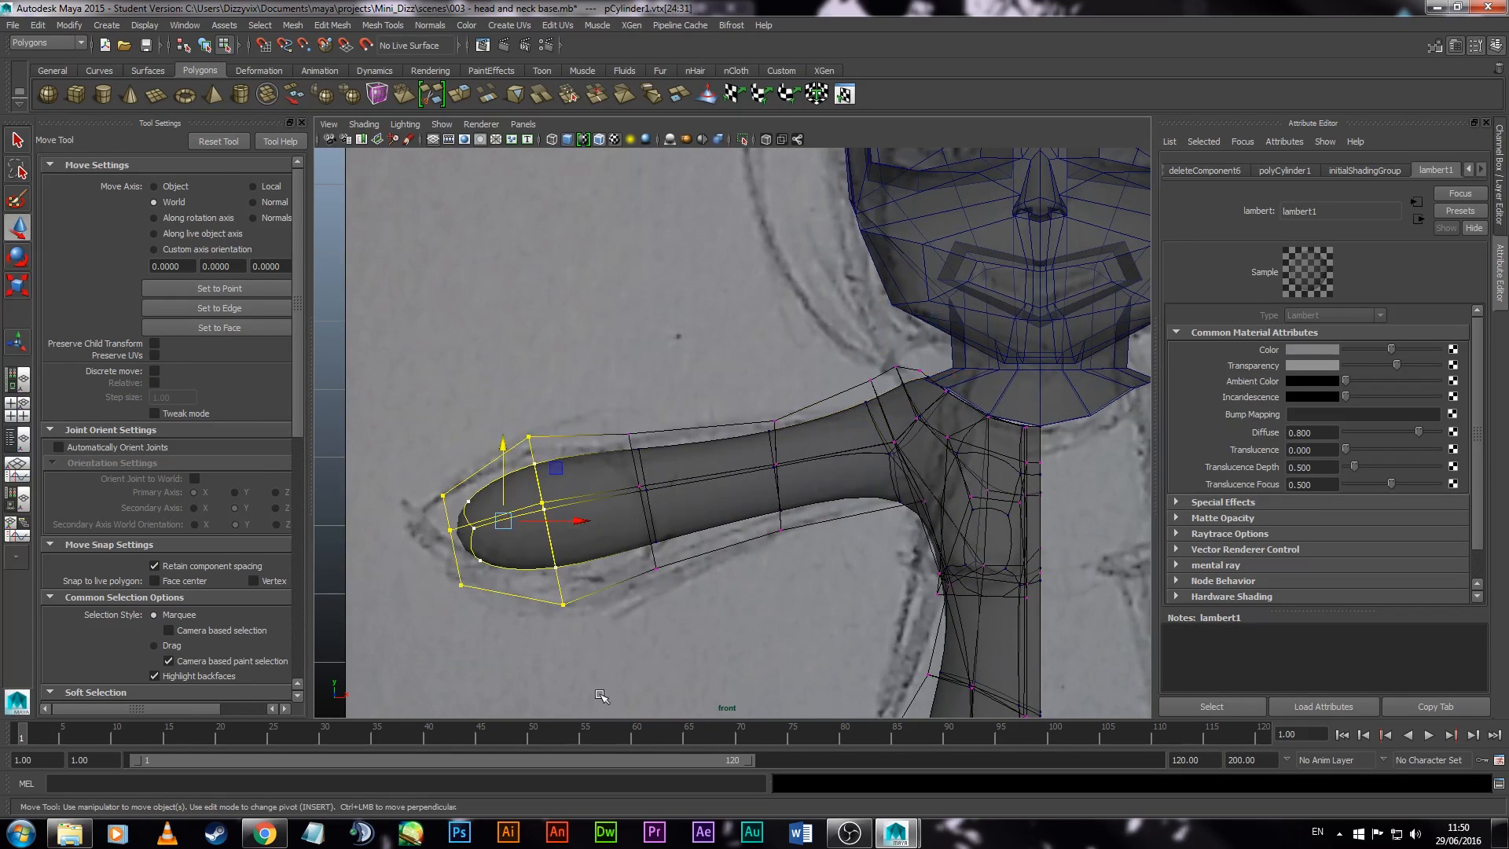
key("r")
middle_click_drag(657, 630, 686, 623)
left_click(840, 610)
Step: Move the outer waist vertex slightly inward and the outer hip vertex slightly outward in the front view
left_click(761, 540, "alt")
middle_click_drag(841, 609, 680, 473, "alt")
left_click(767, 536)
key("w")
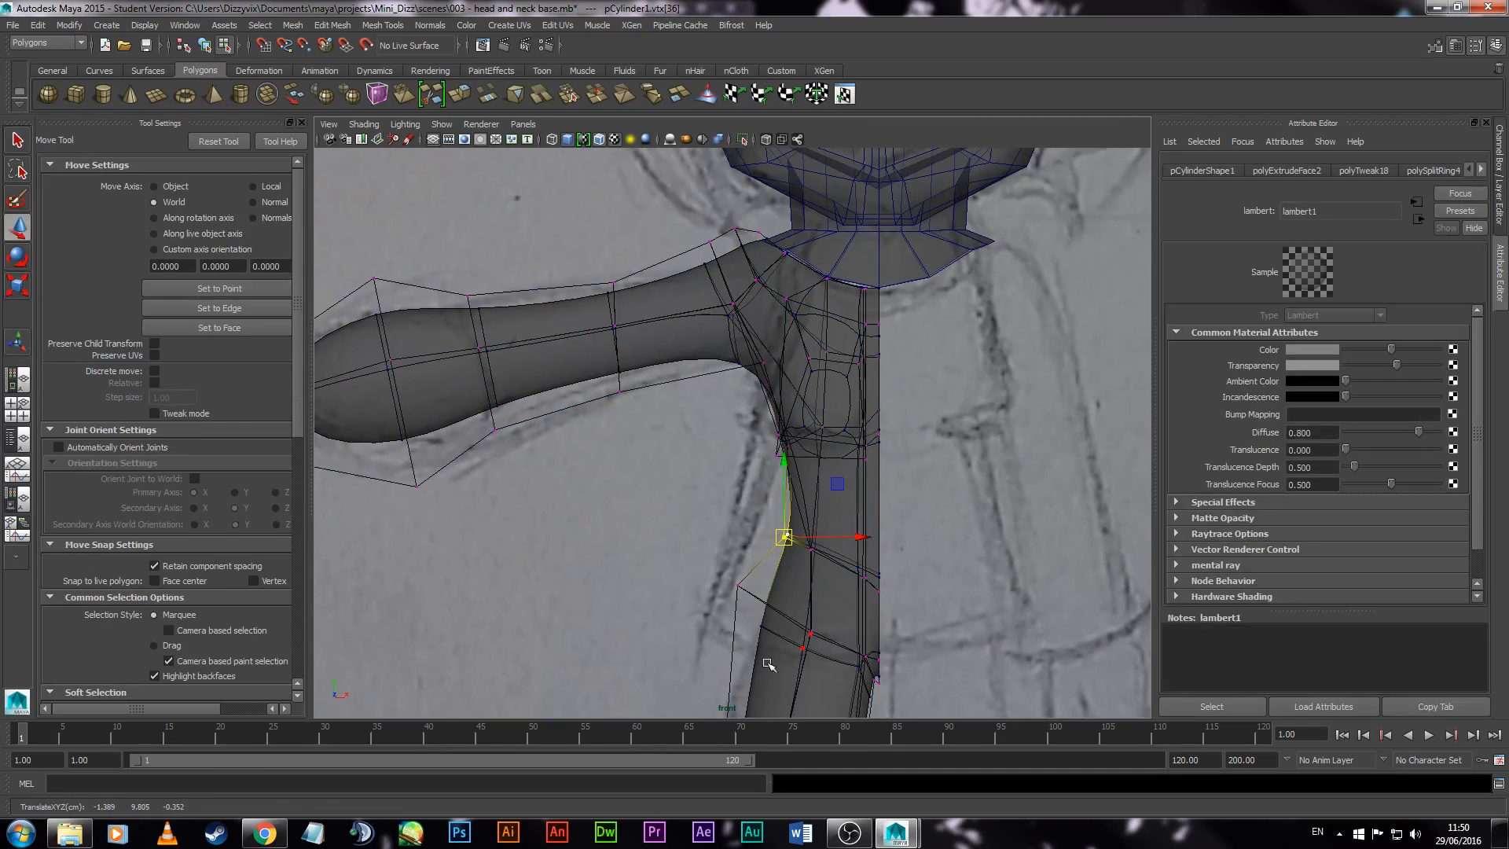
left_click(739, 586)
left_click_drag(738, 585, 721, 586)
Step: Compare the shoulder, chest and waist with the front sketch in both low-poly and smoothed display
middle_click_drag(763, 474, 736, 558, "alt")
right_click_drag(736, 558, 880, 625, "alt")
key("1")
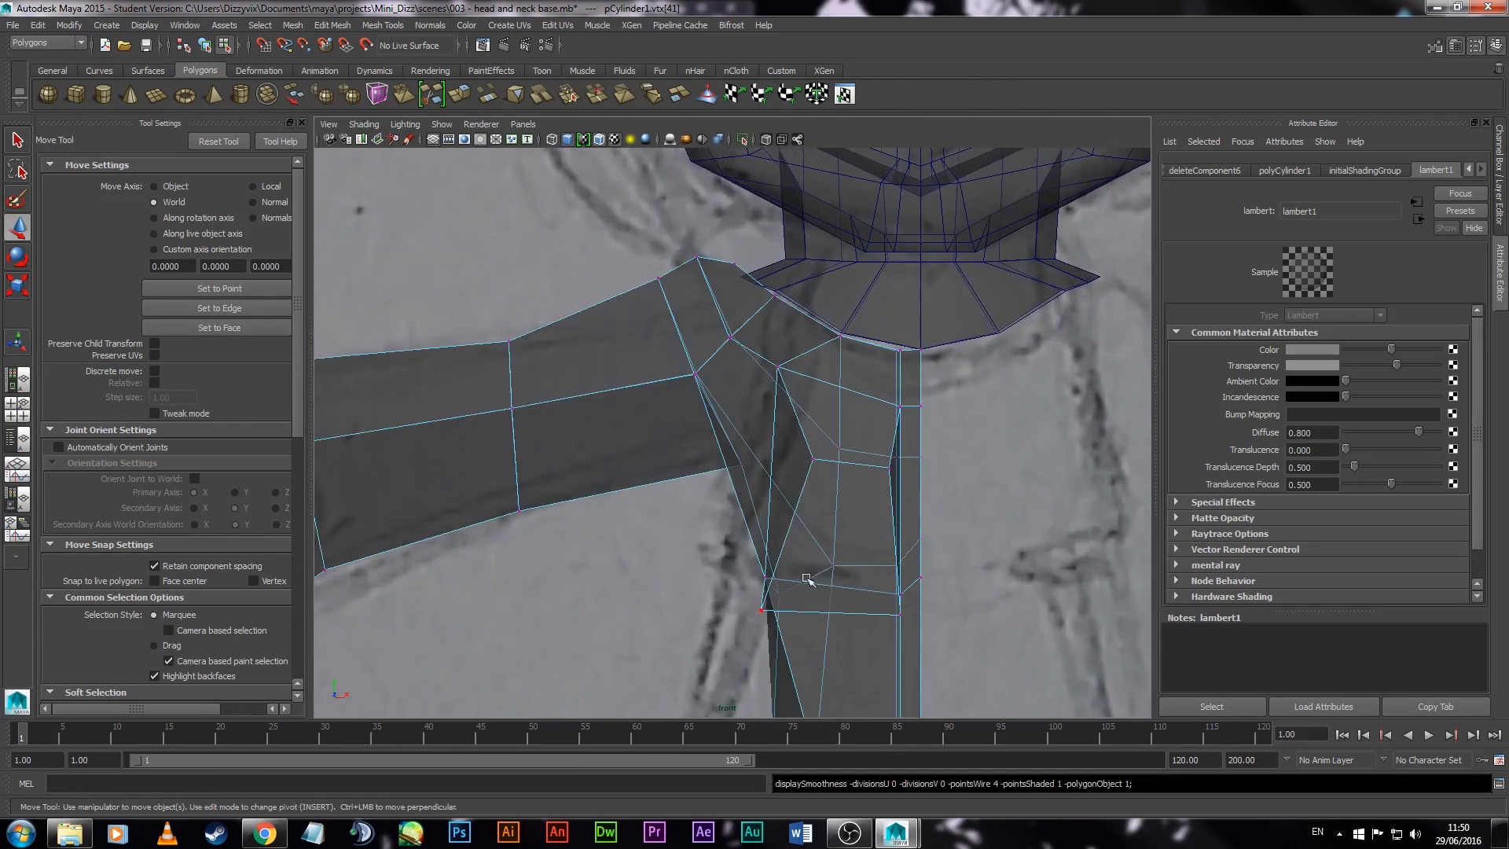
right_click_drag(809, 579, 647, 620, "alt")
middle_click_drag(647, 620, 616, 546, "alt")
middle_click_drag(666, 465, 672, 562, "alt")
key("3")
right_click_drag(604, 558, 718, 532, "alt")
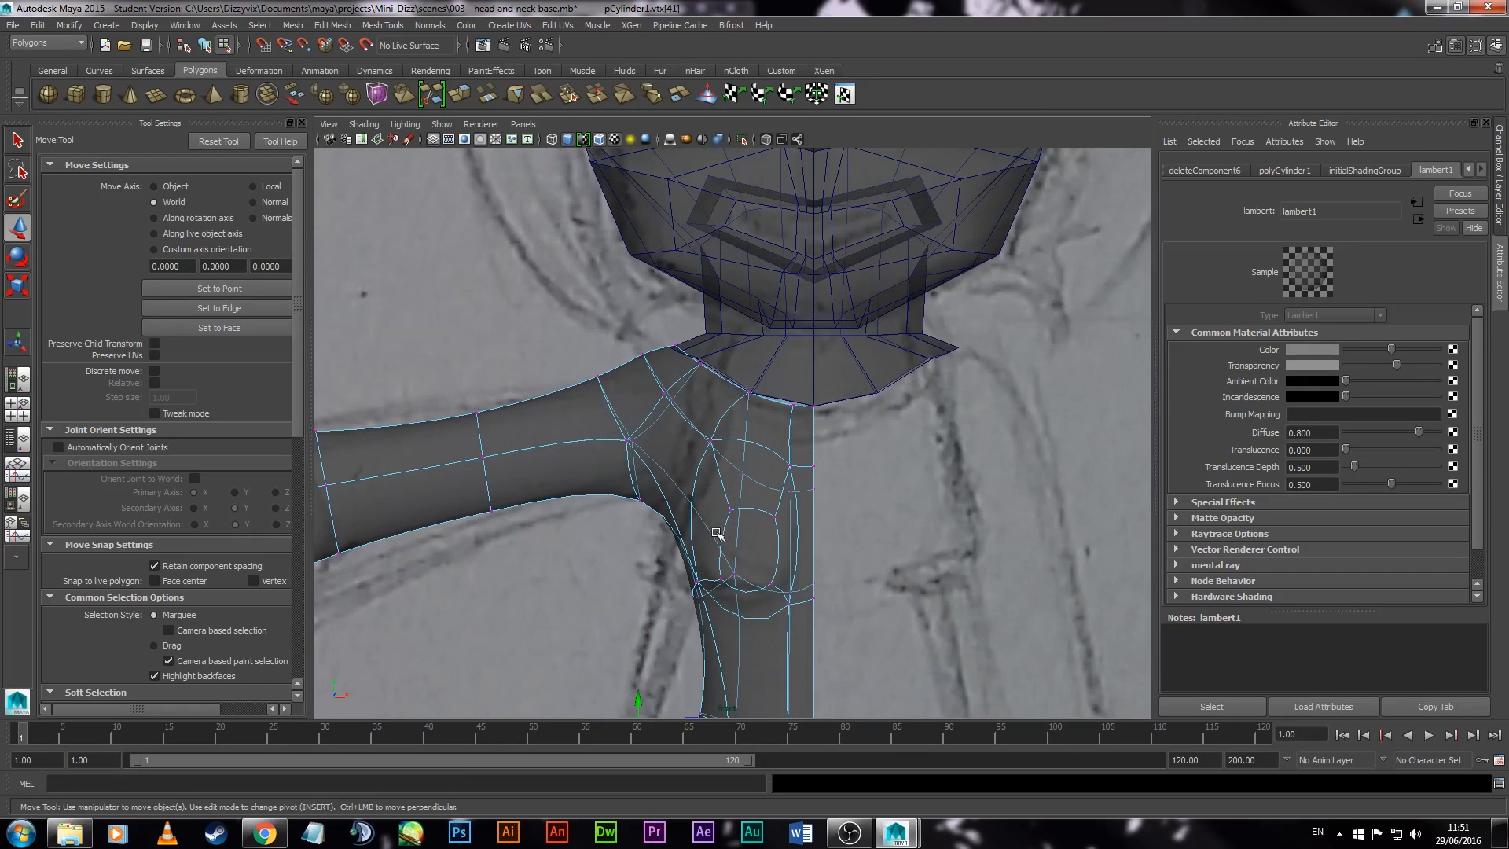
Step: Move the vertex at the arm's shoulder joint up and toward the neck in the front view, with the low-poly display restored
middle_click_drag(638, 545, 741, 541, "alt")
left_click(759, 507, "alt")
left_click_drag(737, 424, 764, 411)
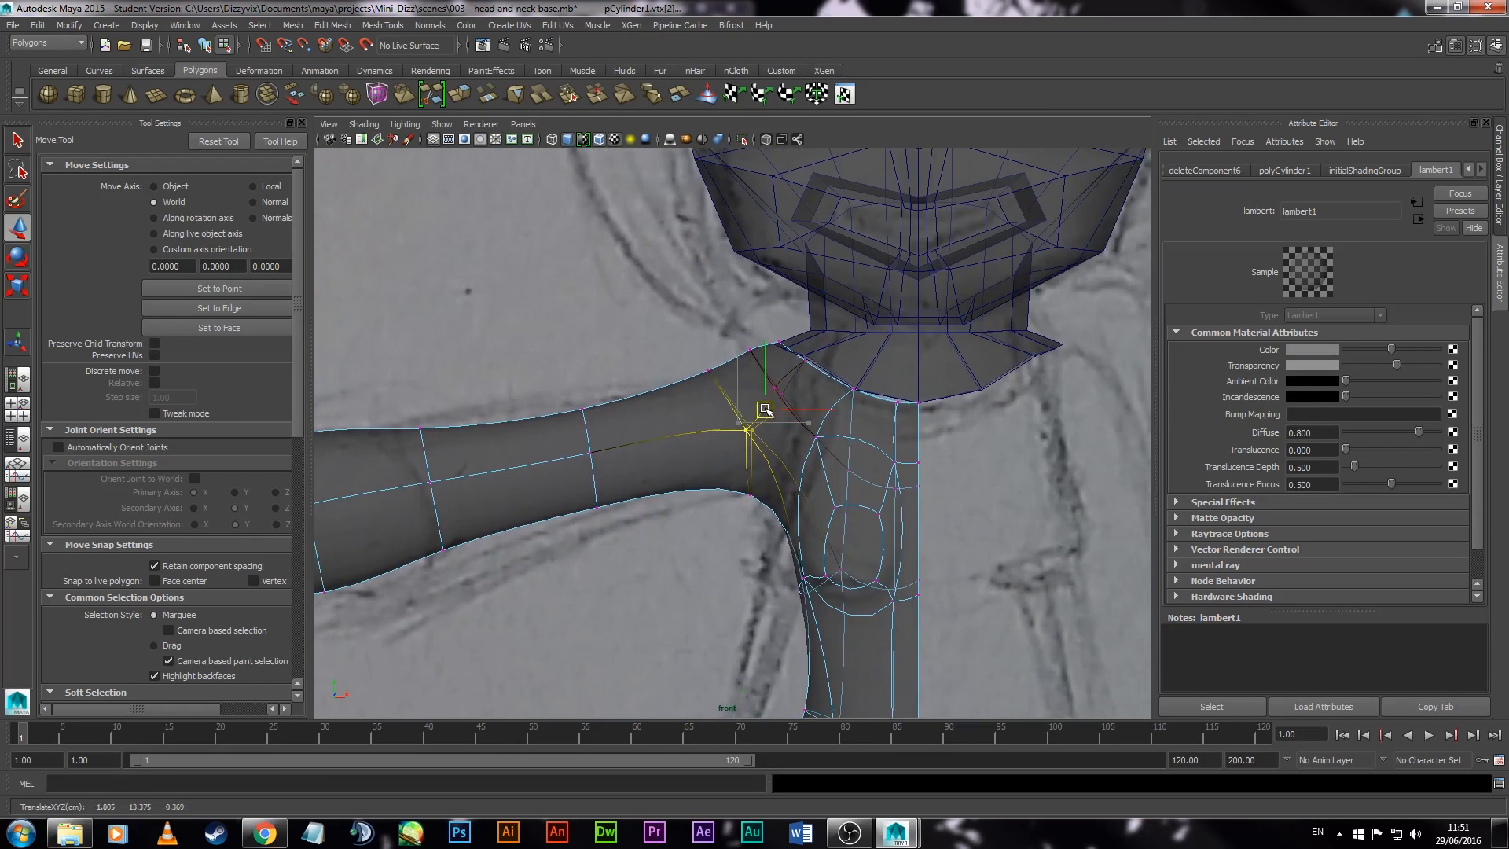
left_click(794, 593)
middle_click_drag(795, 593, 749, 476, "alt")
key("1")
middle_click_drag(750, 366, 751, 454, "alt")
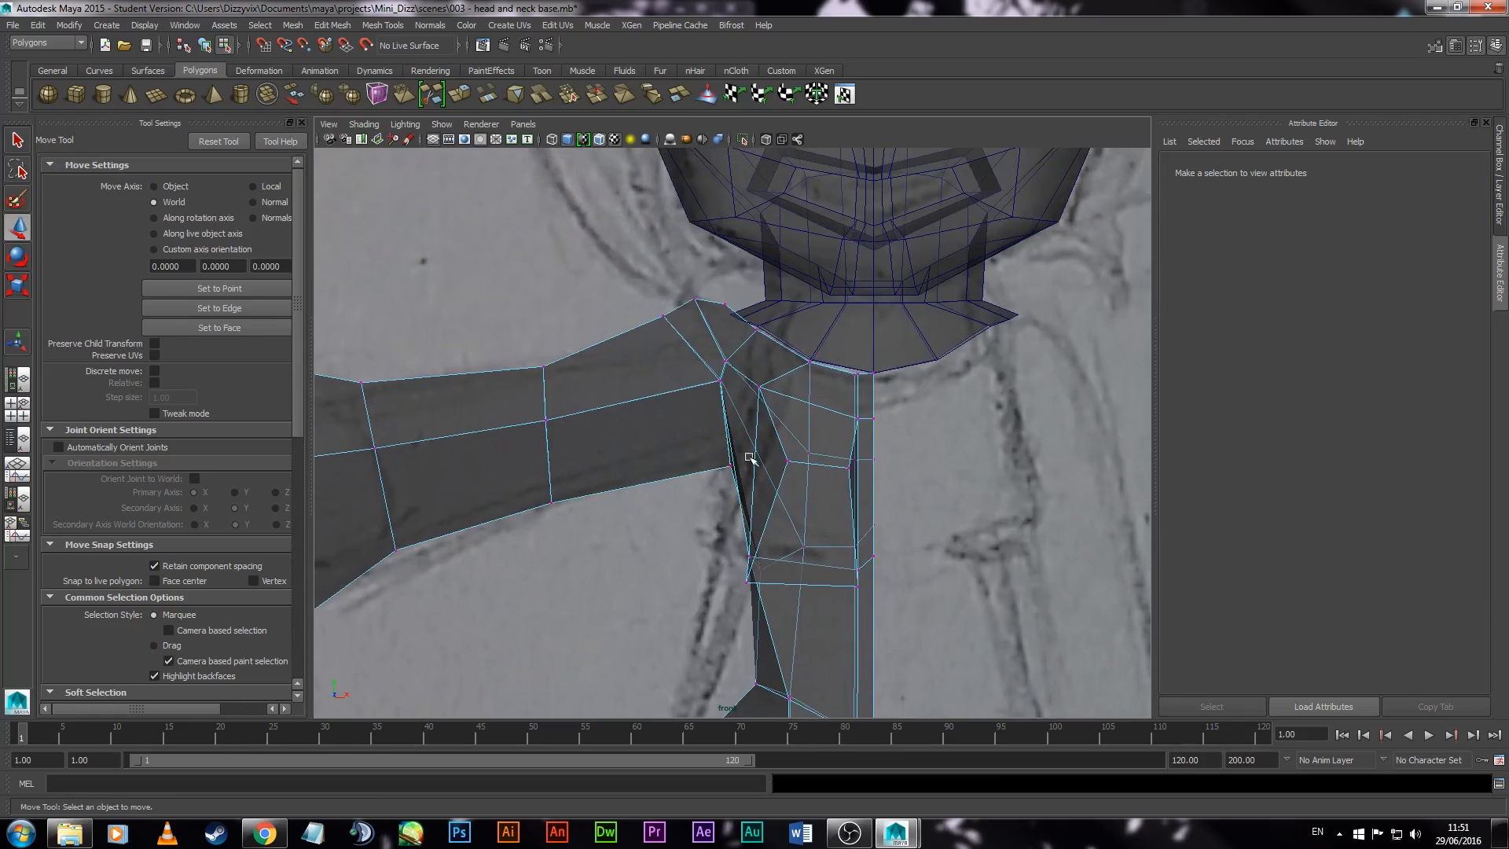
Step: Select the top shoulder vertices and examine the shoulder and arm in perspective in both low-poly and smoothed display
left_click_drag(634, 264, 703, 323)
left_click(714, 482, "alt")
key("space")
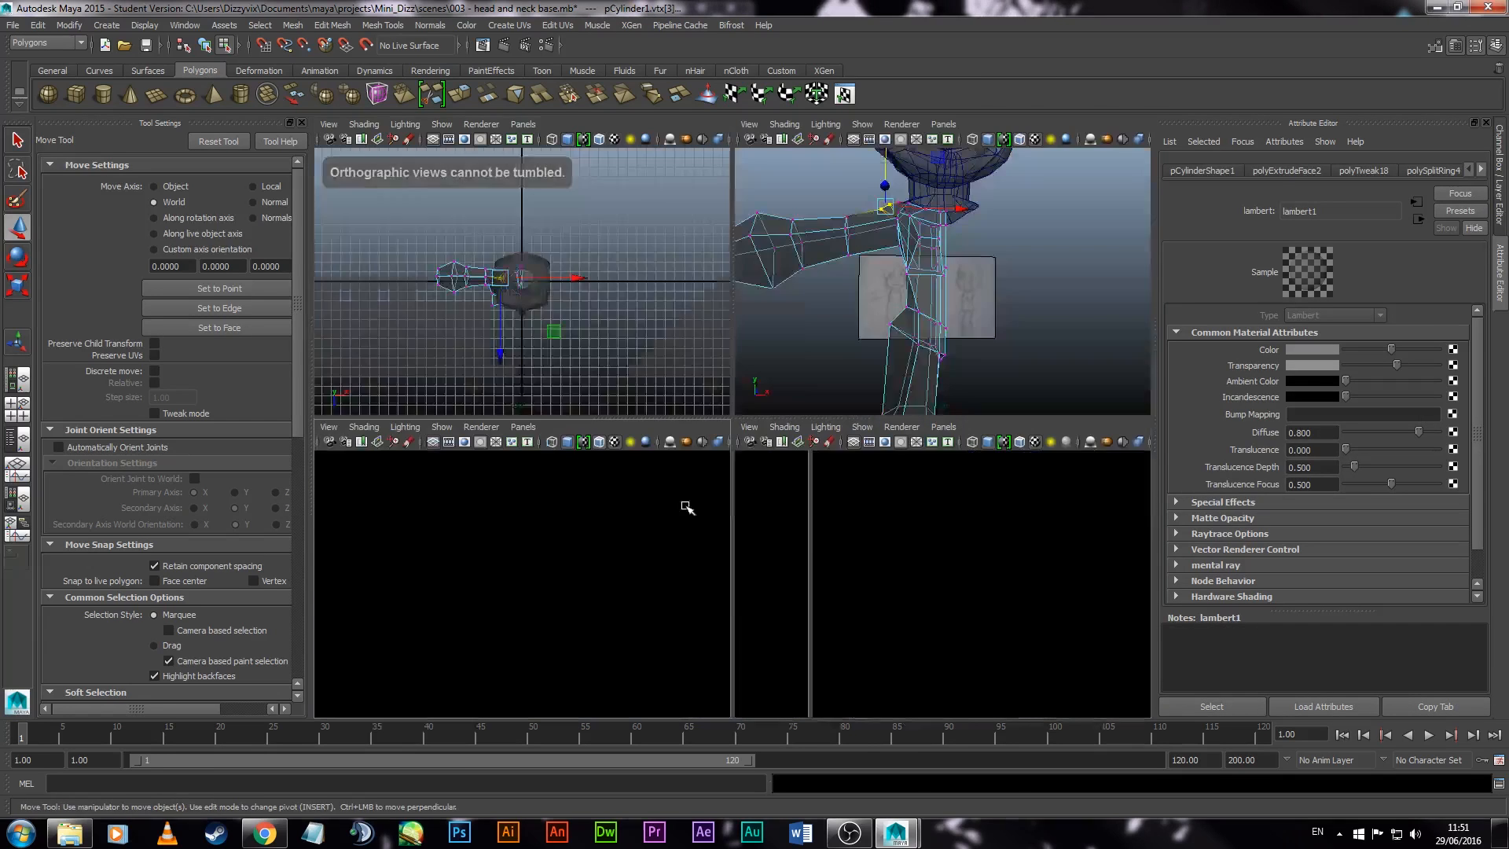
scroll(1003, 367, "up", 3)
left_click_drag(955, 314, 869, 290, "alt")
scroll(933, 313, "down", 4)
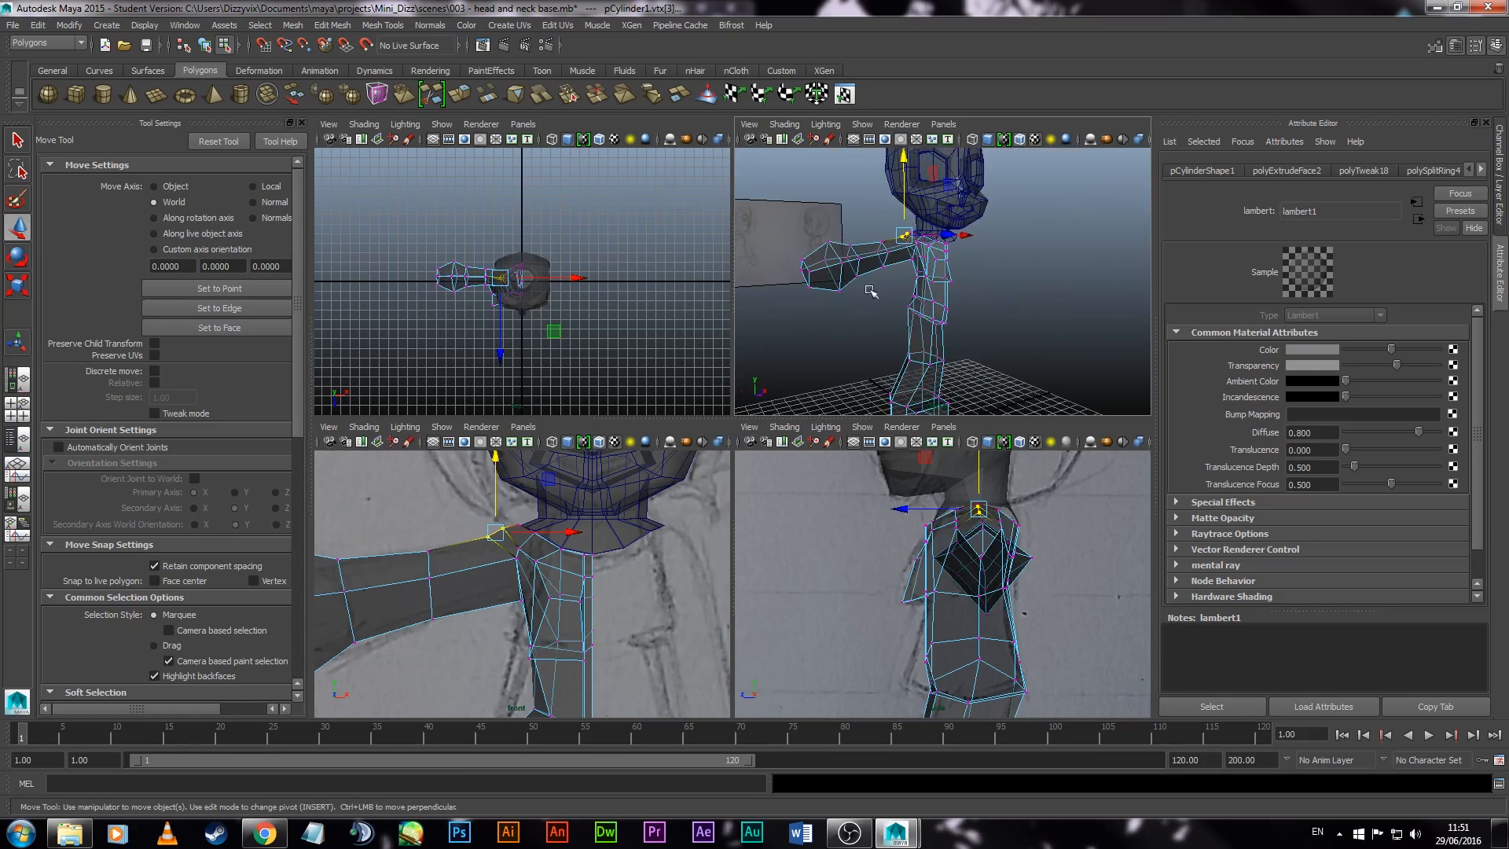
right_click_drag(847, 292, 952, 345, "alt")
key("3")
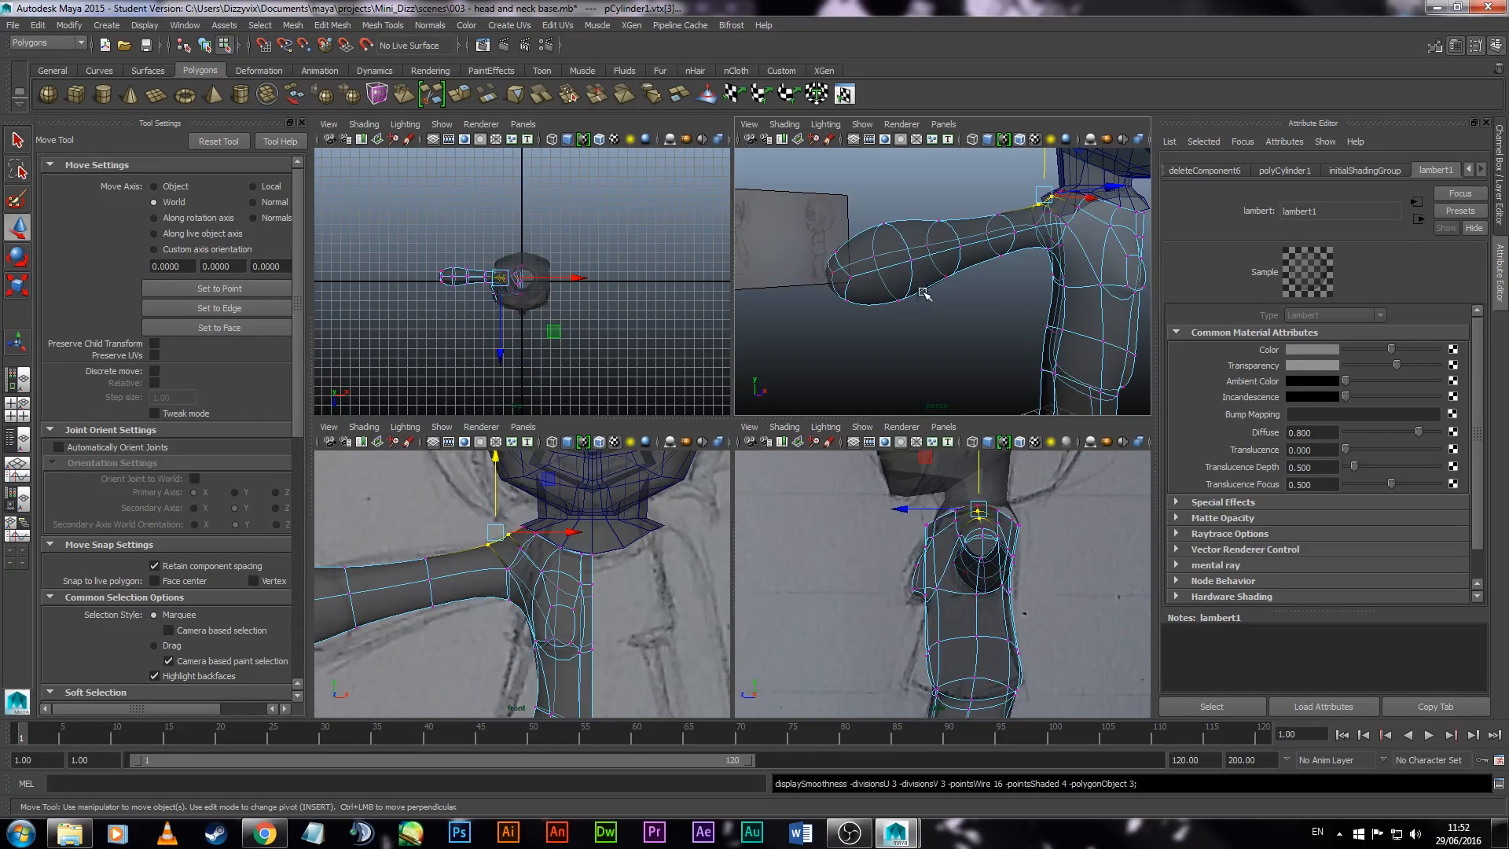
key("1")
Step: Extrude the front hand face beside the wrist outward by about 0.59 as the thumb base and scale it down to about 0.53
right_click_drag(934, 292, 939, 338)
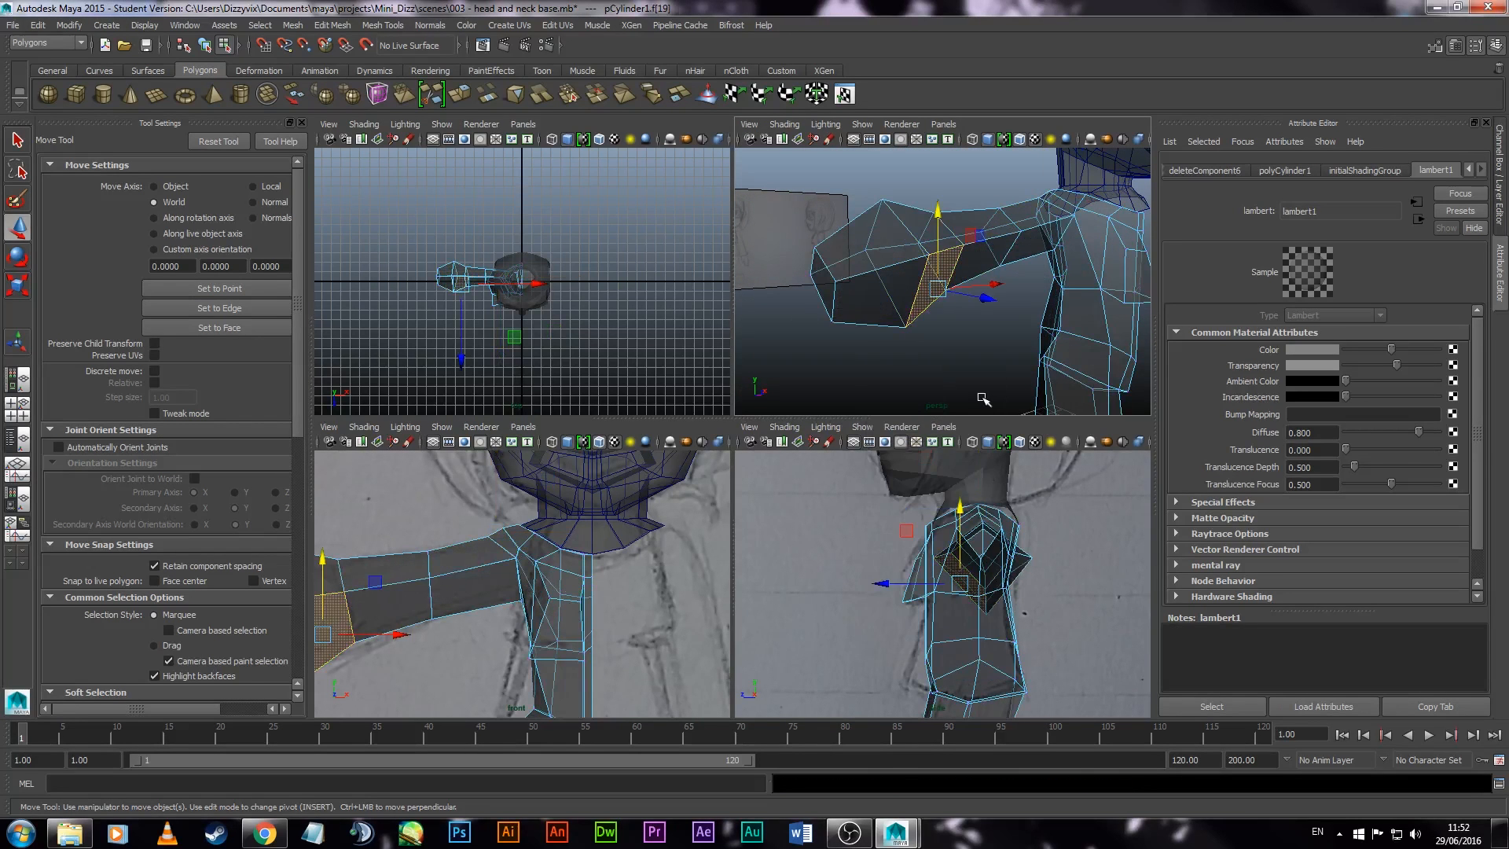
left_click(457, 95)
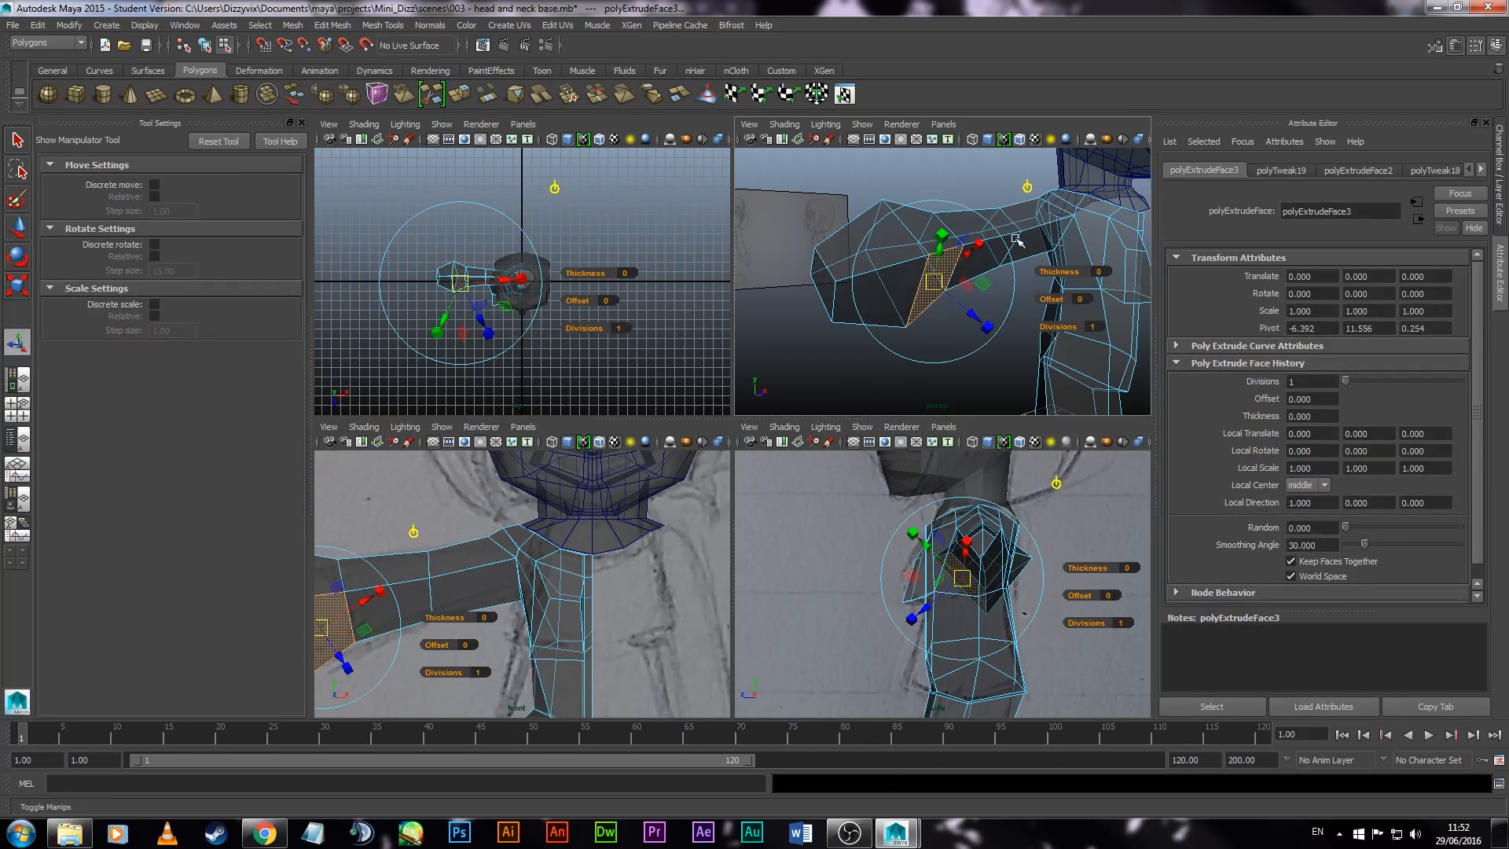
left_click_drag(976, 317, 995, 334)
left_click_drag(962, 255, 961, 262)
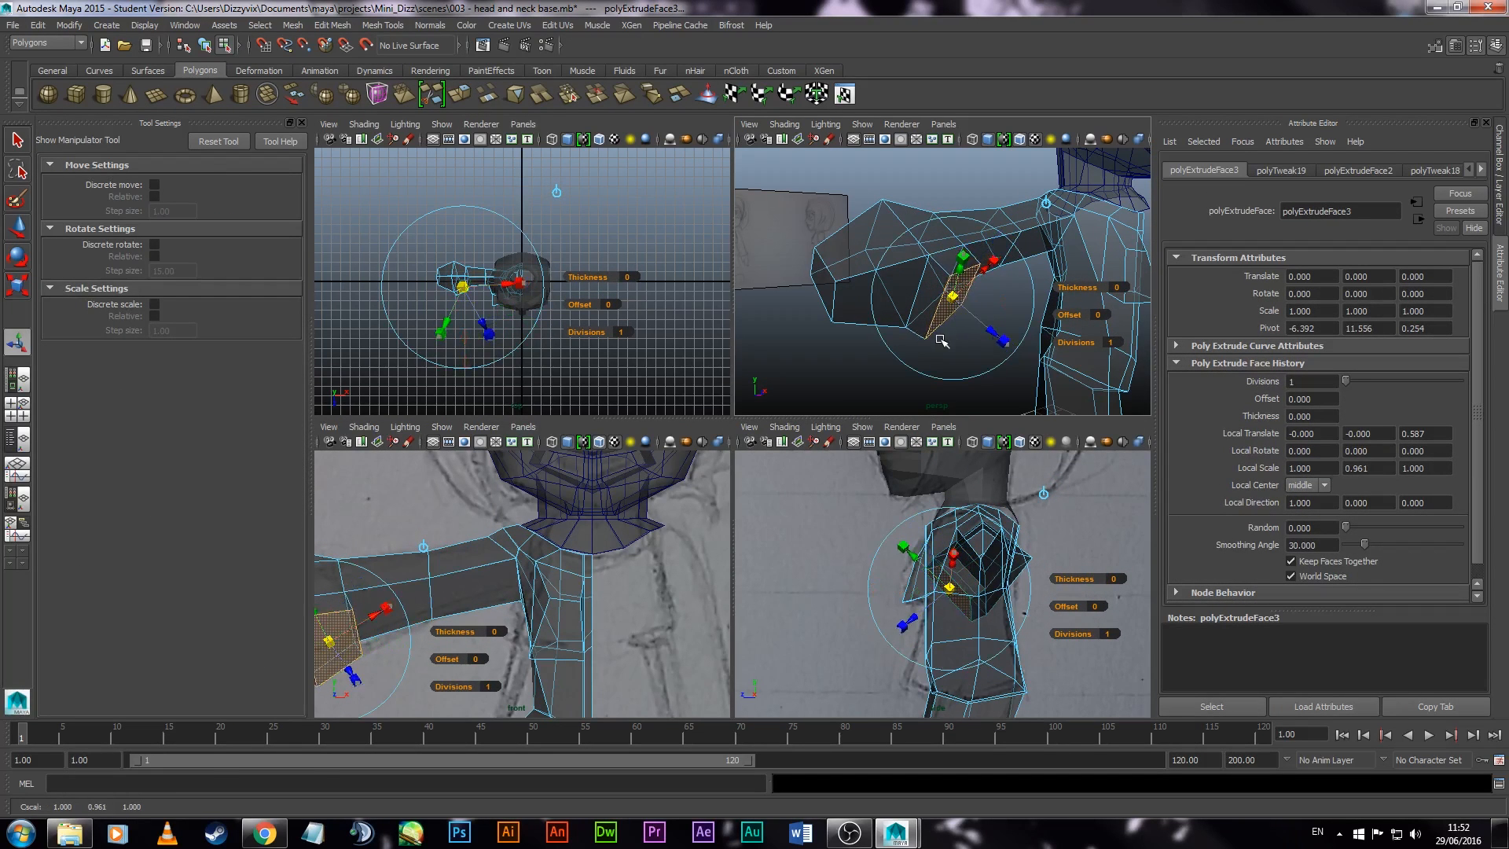
mouse_move(909, 319)
left_mouse_down("alt")
mouse_move(958, 320)
mouse_move(888, 338)
left_mouse_up("alt")
Step: Tilt the thumb base face about -7.65° around X and shift it outward along Z
key("e")
left_click_drag(953, 377, 949, 305, "alt")
key("w")
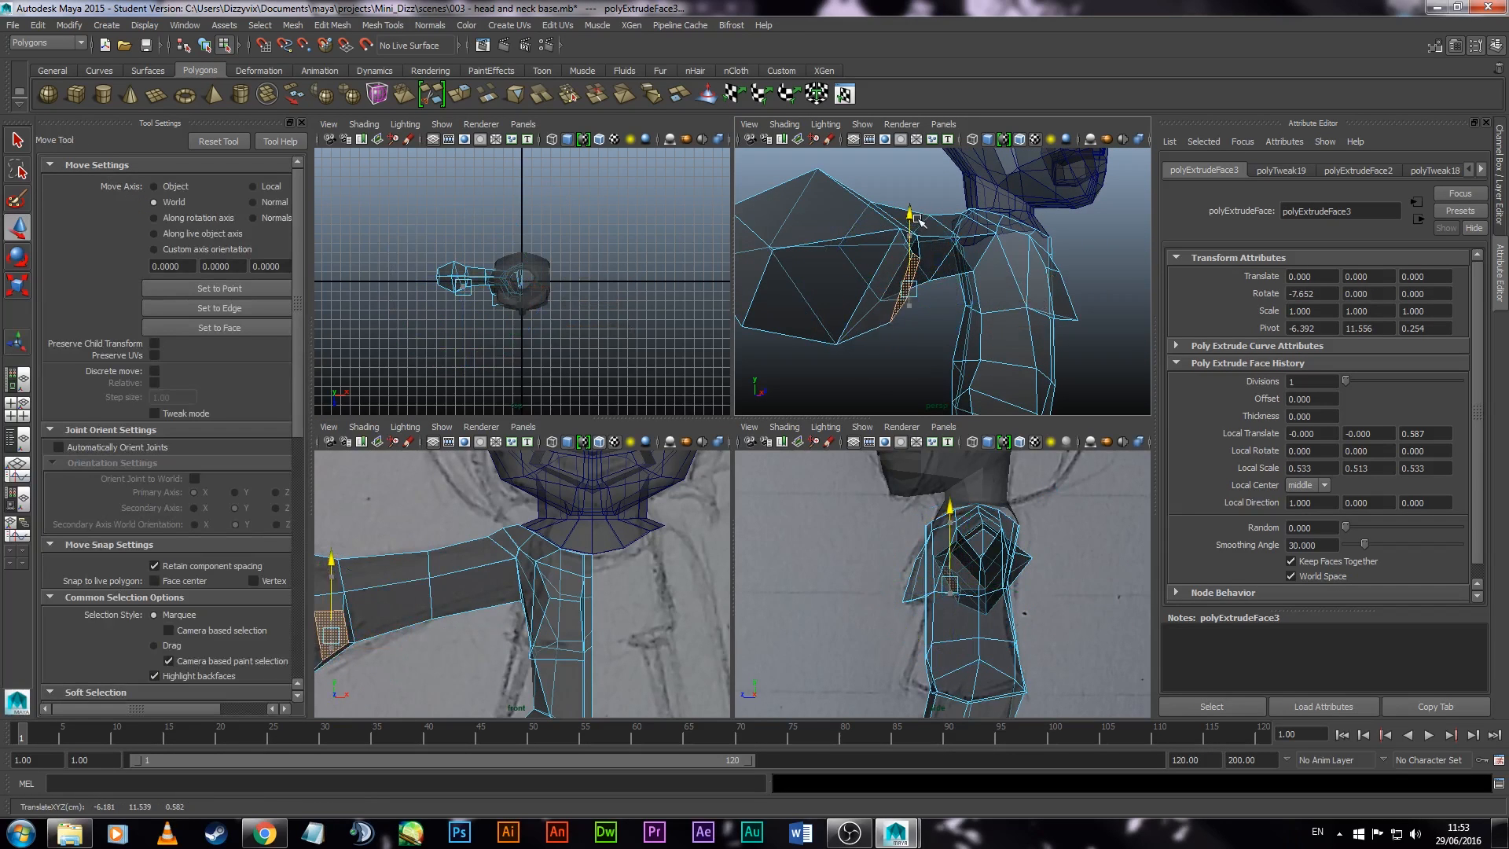
left_click_drag(950, 280, 911, 314, "alt")
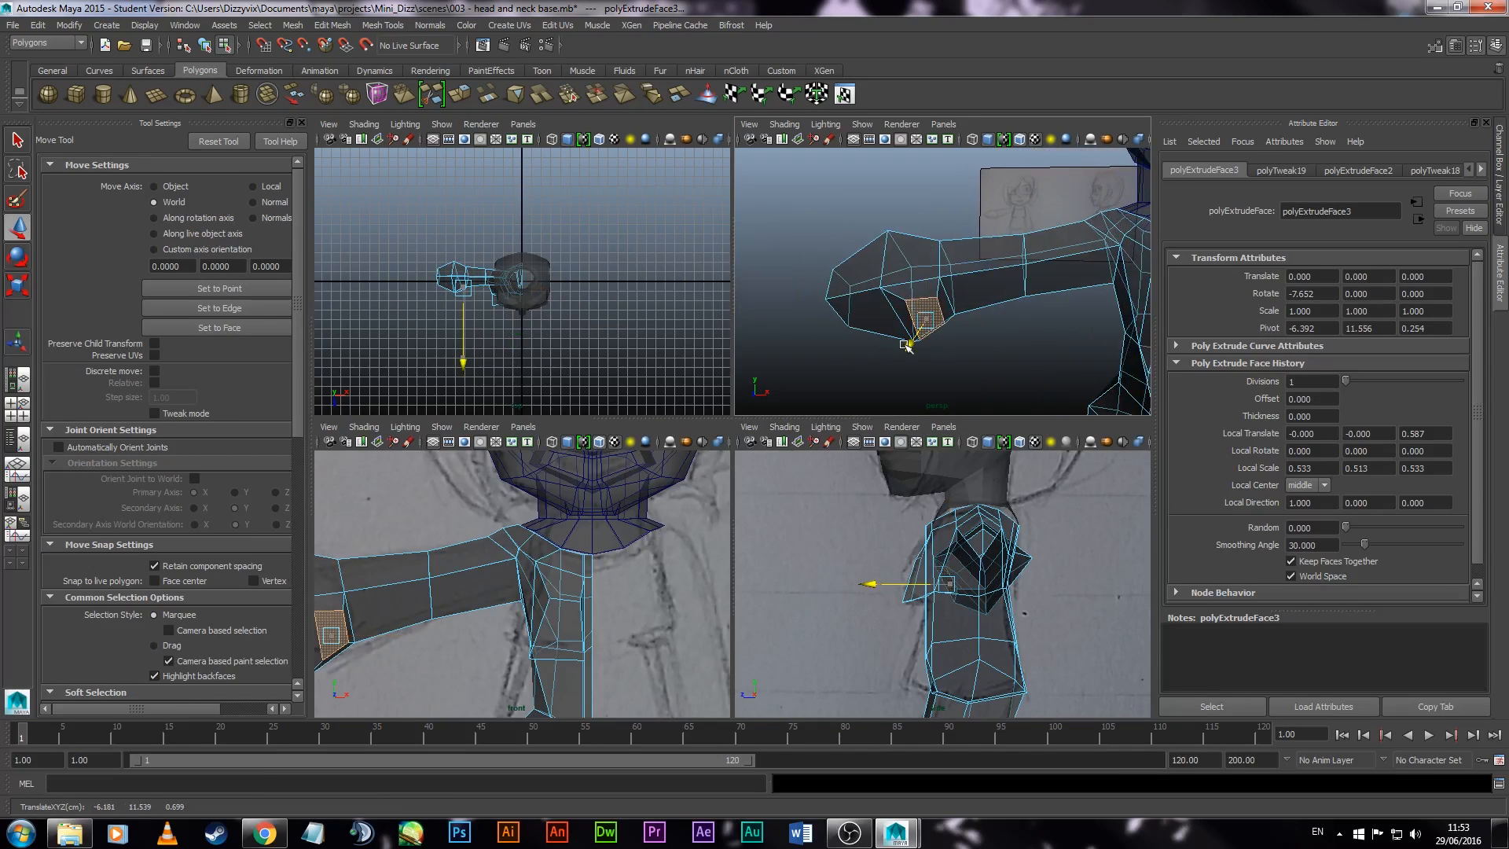
Step: Nudge the thumb base face slightly back along Z and check its angle against the hand in an enlarged perspective view
key("space")
left_click_drag(950, 643, 1010, 644)
left_click_drag(982, 318, 1044, 320, "alt")
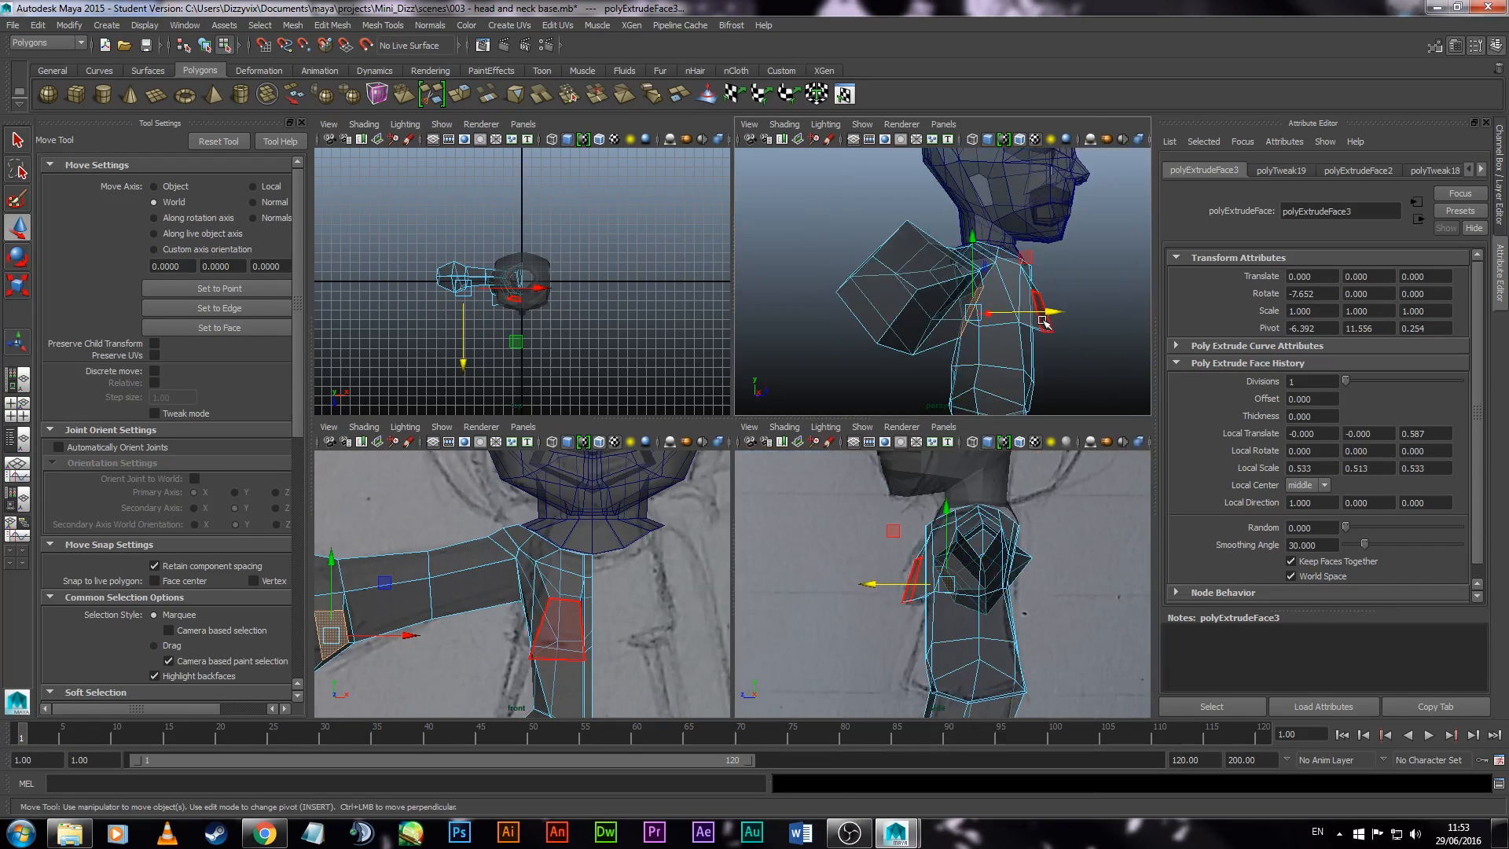
key("space")
left_click_drag(977, 440, 822, 487, "alt")
key("e")
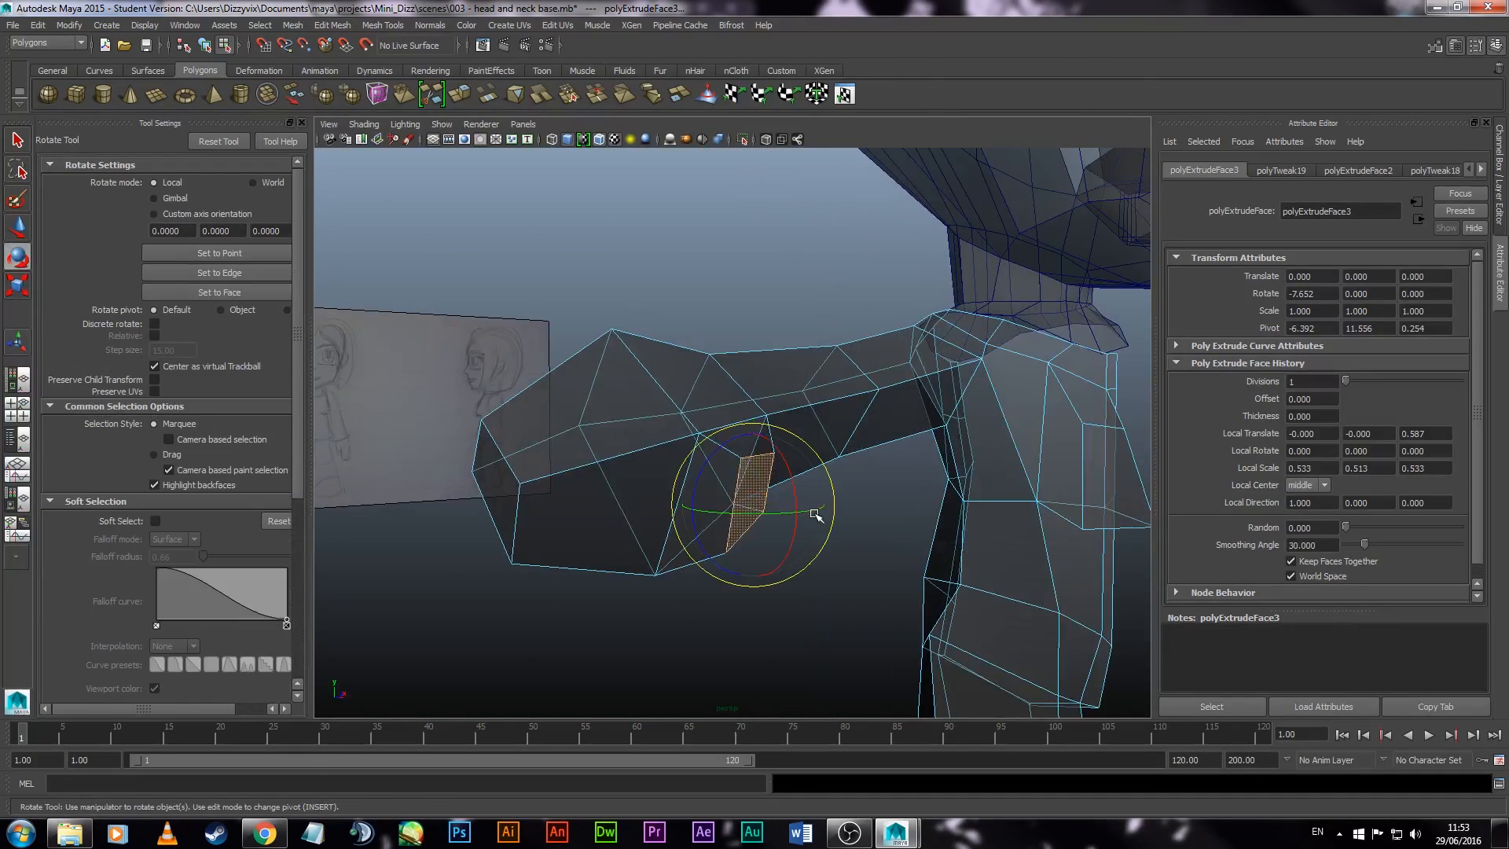
left_click_drag(881, 540, 883, 521, "alt")
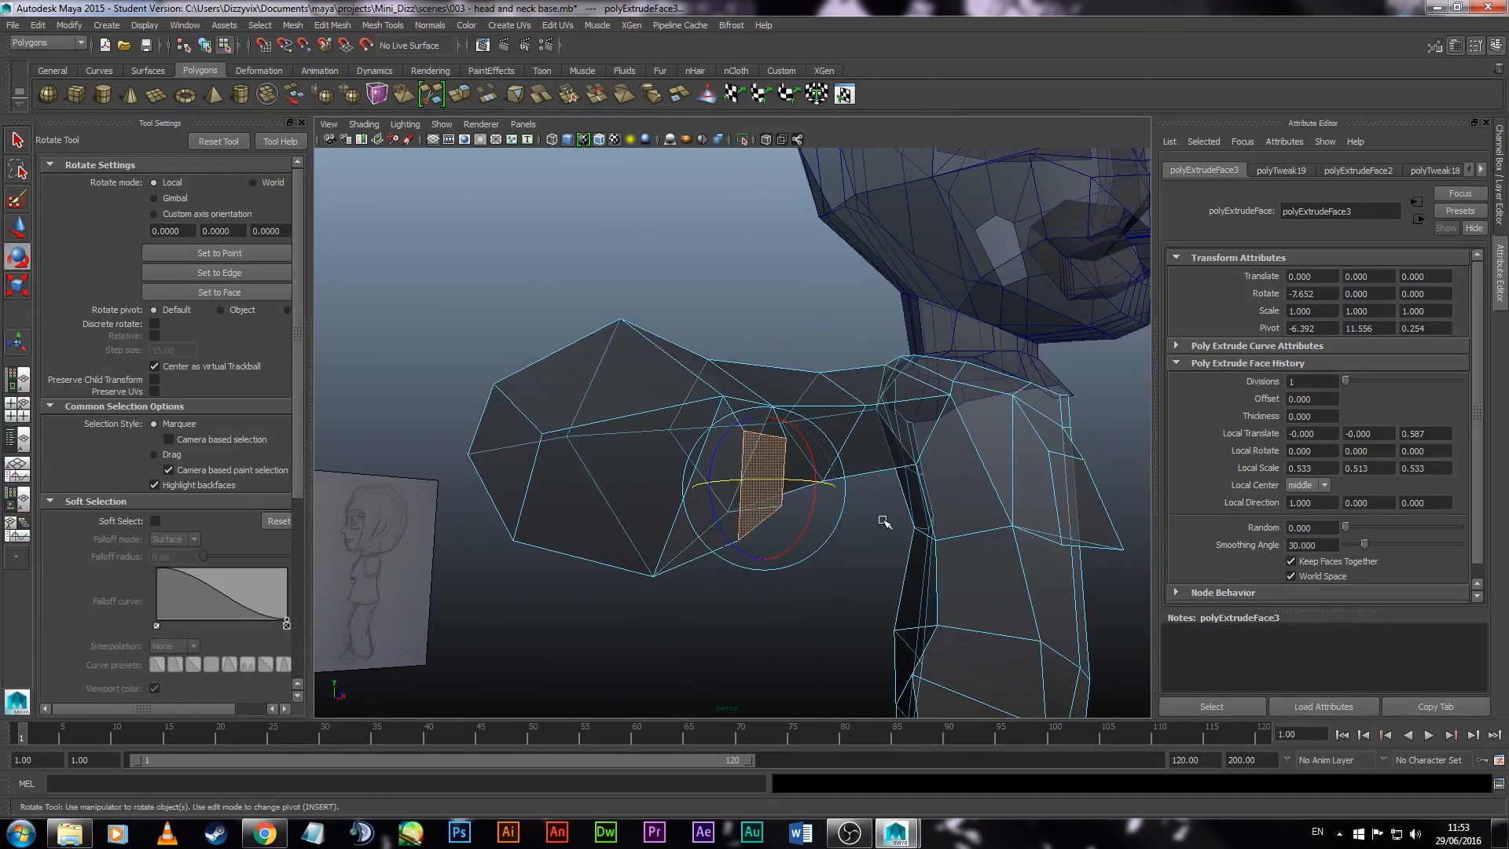
Step: Extrude the thumb base face into a second segment, offset about -0.47 in X and 0.47 in Z
left_click(461, 99)
left_click_drag(789, 484, 814, 498)
left_click_drag(813, 503, 814, 605, "alt")
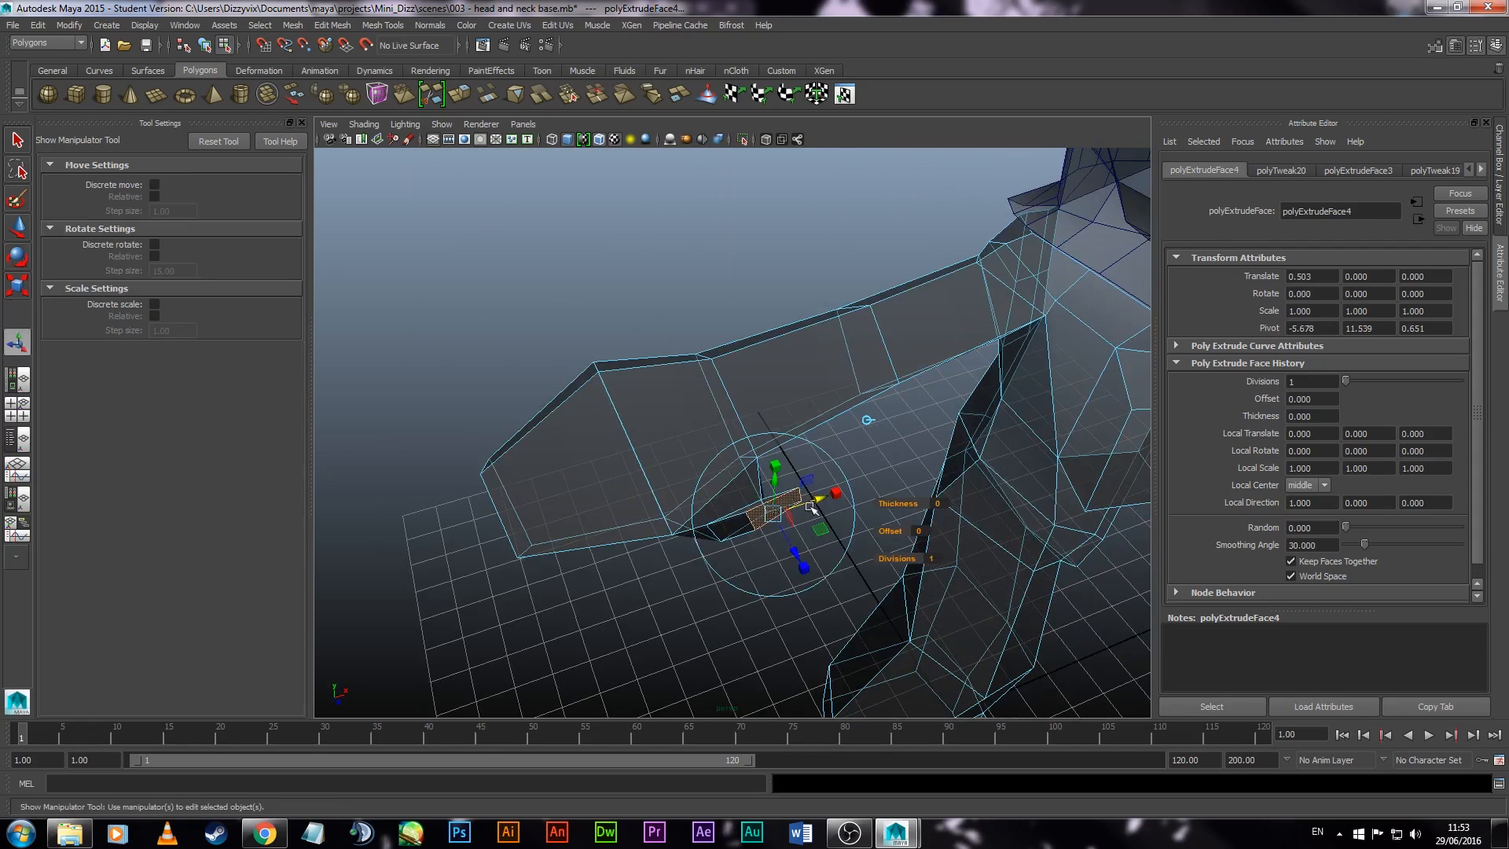
left_click_drag(817, 537, 769, 565)
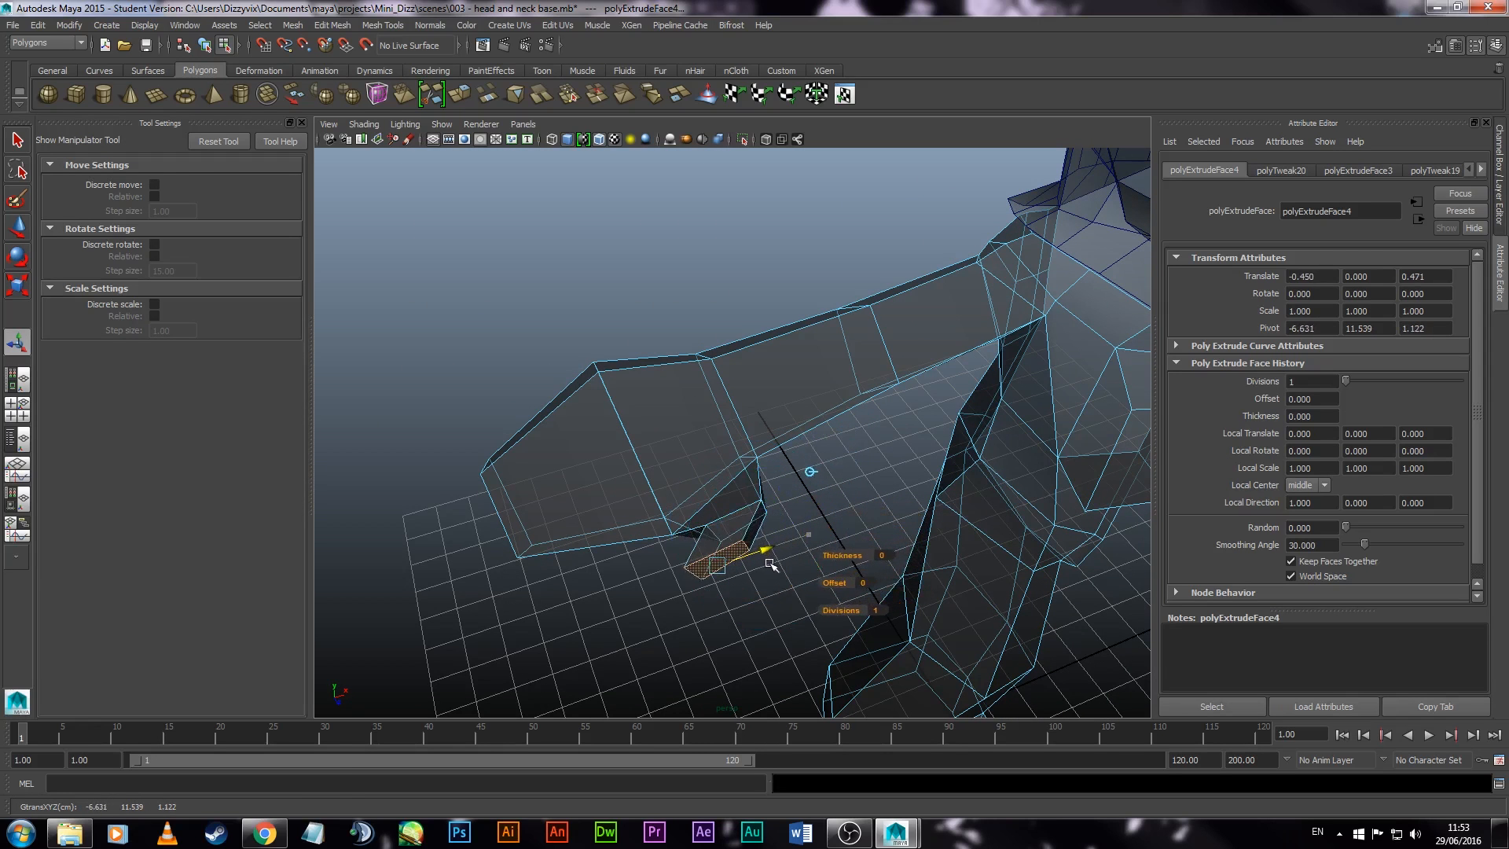
key("e")
left_click_drag(752, 631, 750, 467, "alt")
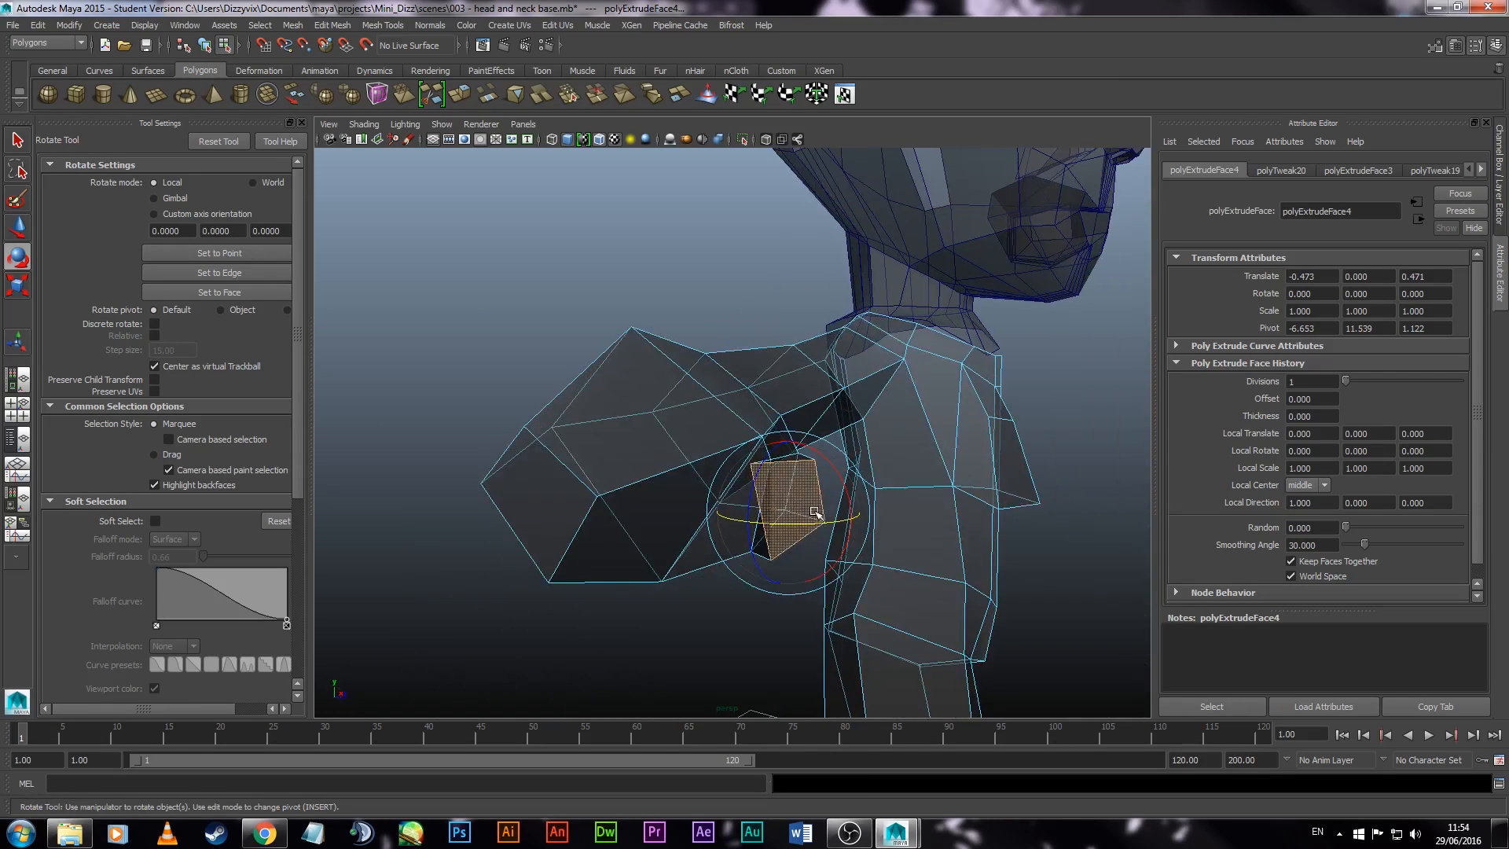
Step: Reposition individual corner vertices at the end of the new thumb segment to even out its shape
right_click(750, 467)
key("w")
left_click(770, 459)
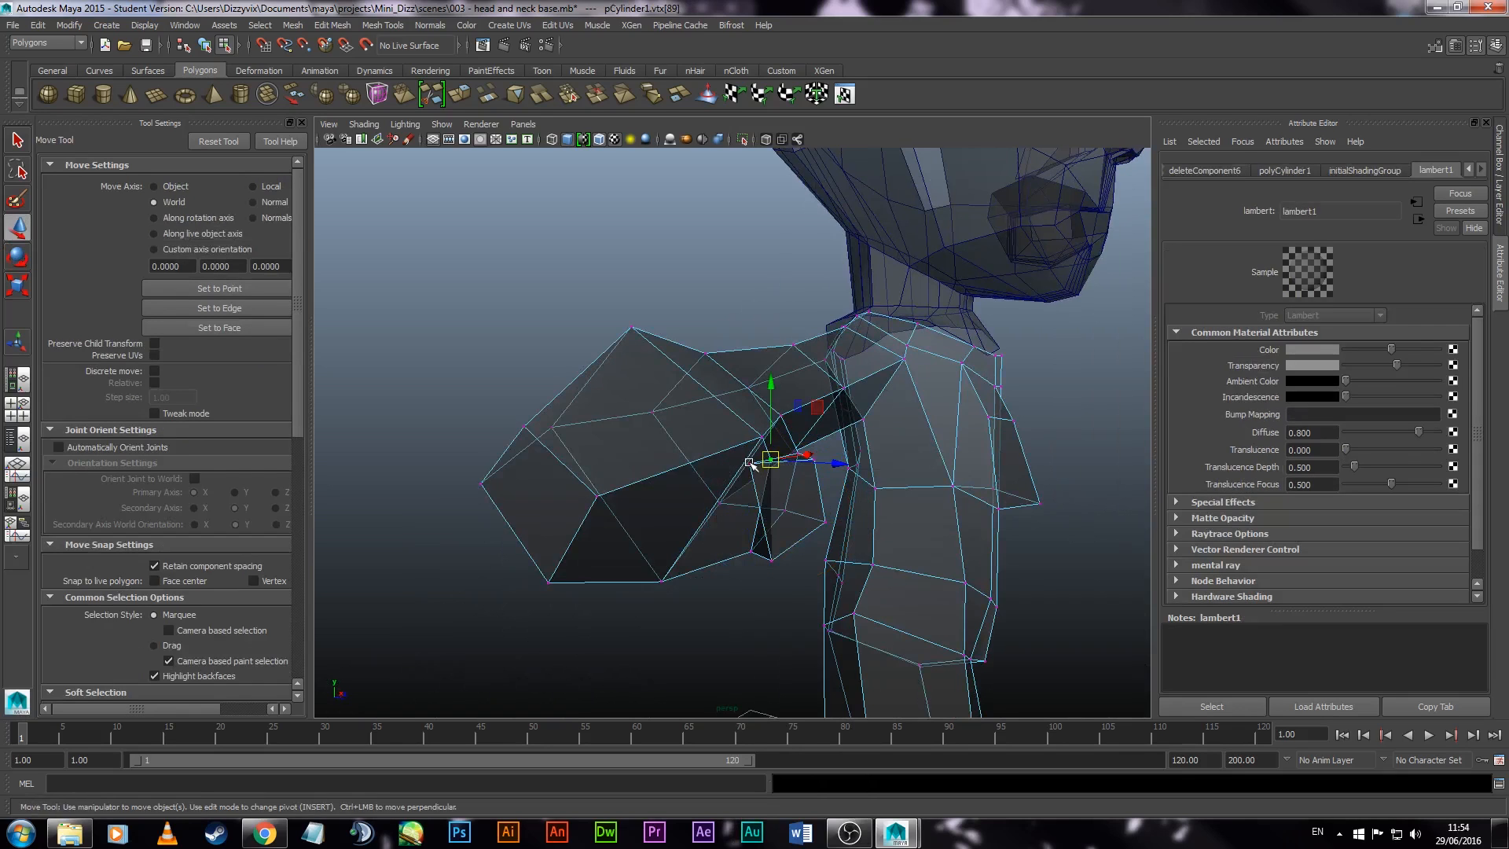
right_click_drag(753, 464, 830, 584, "alt")
left_click_drag(833, 541, 856, 647, "alt")
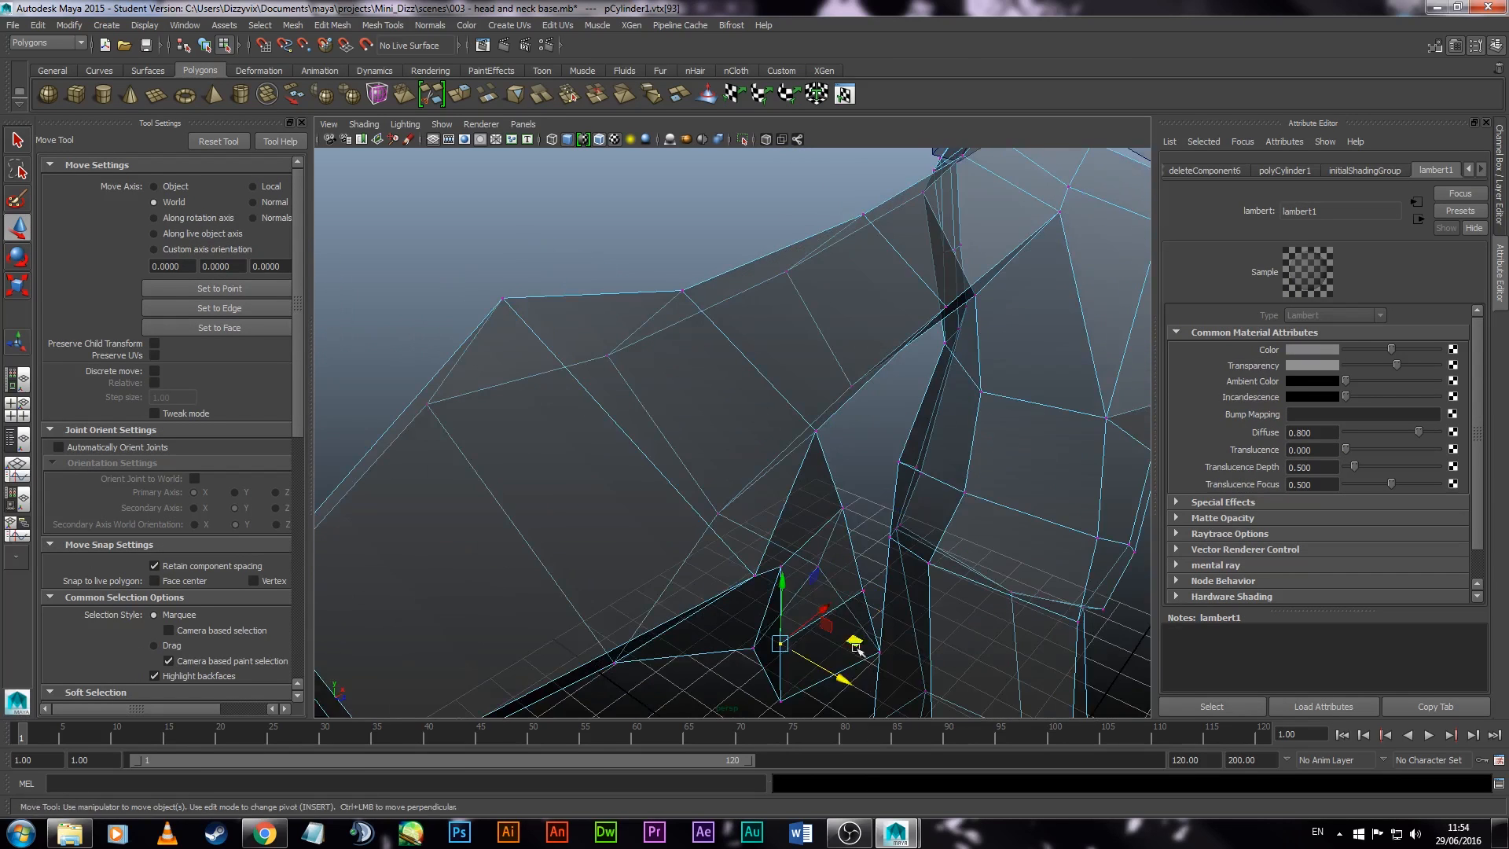
left_click_drag(851, 578, 801, 495, "alt")
Step: Select the vertical outer edge of the thumb segment and scale it shorter along Y
right_click_drag(771, 408, 770, 370)
left_click(746, 396)
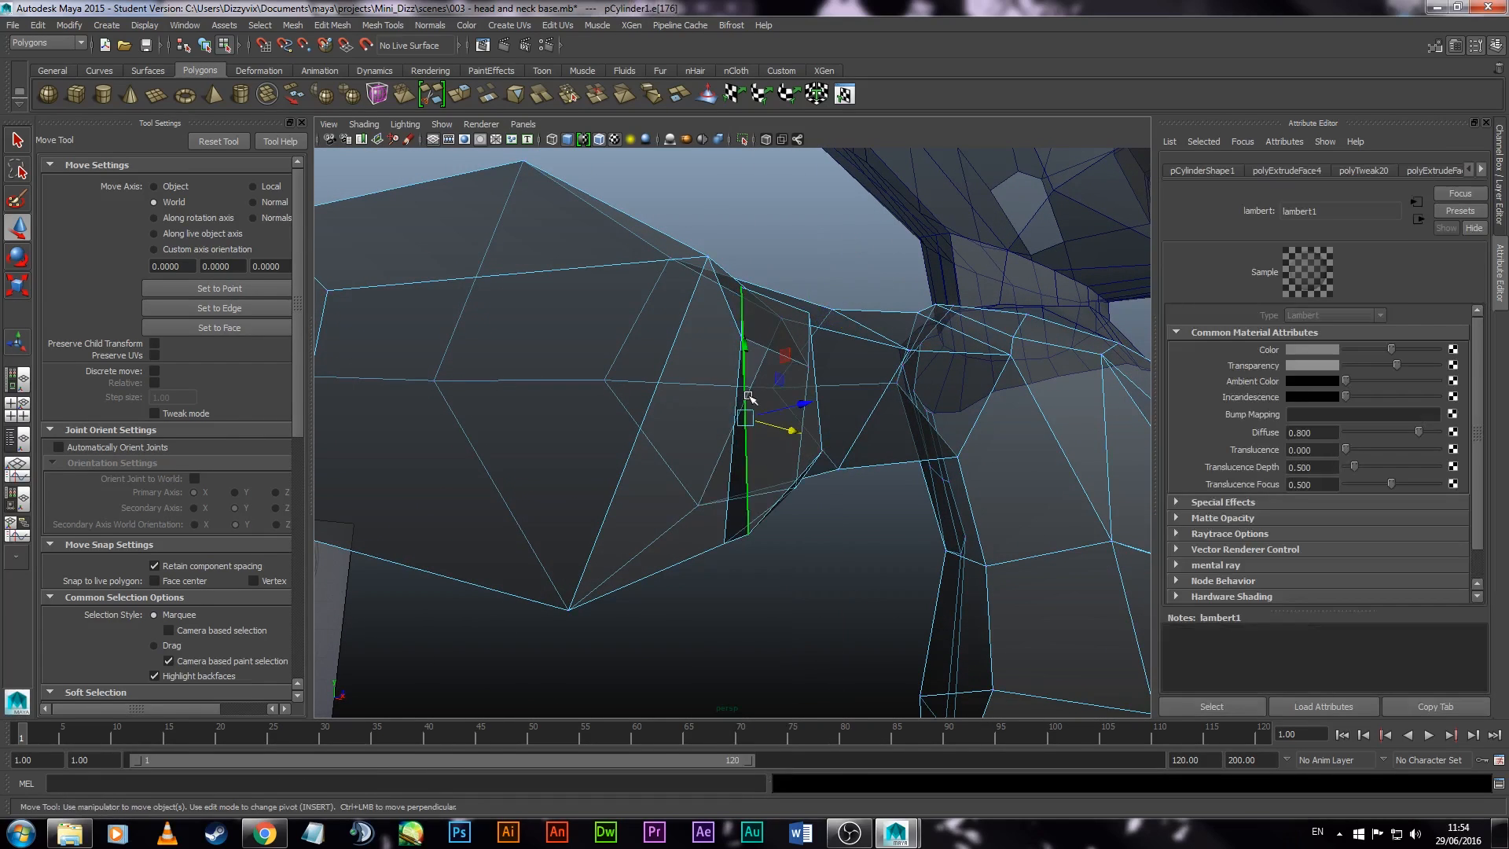
key("r")
left_click_drag(753, 392, 869, 482, "alt")
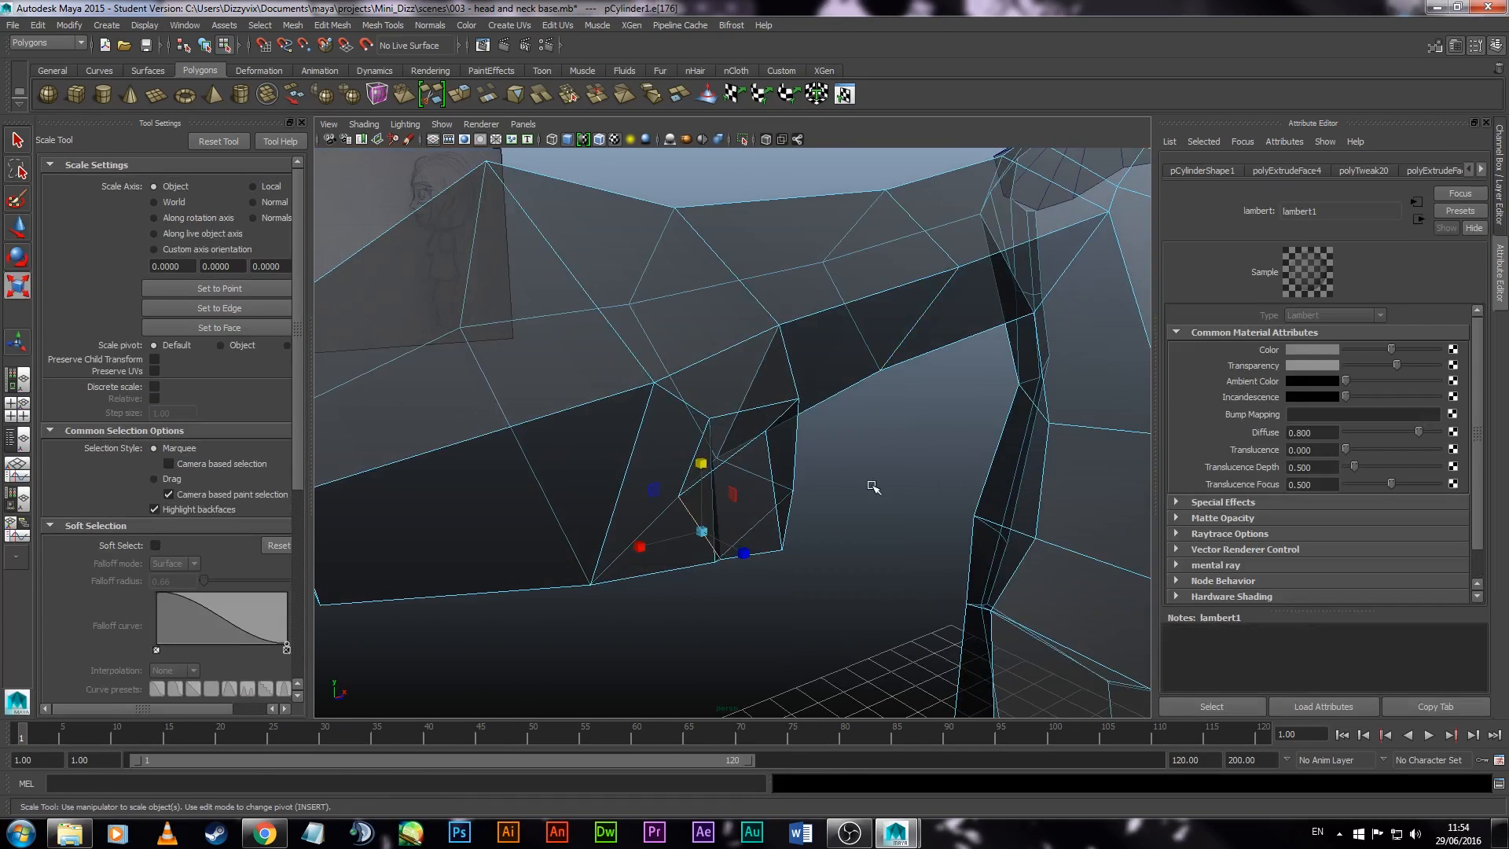
Step: Move the upper outer corner vertex of the thumb segment along X and Z to square up its end face
right_click_drag(691, 483, 679, 502)
left_click(679, 497)
key("w")
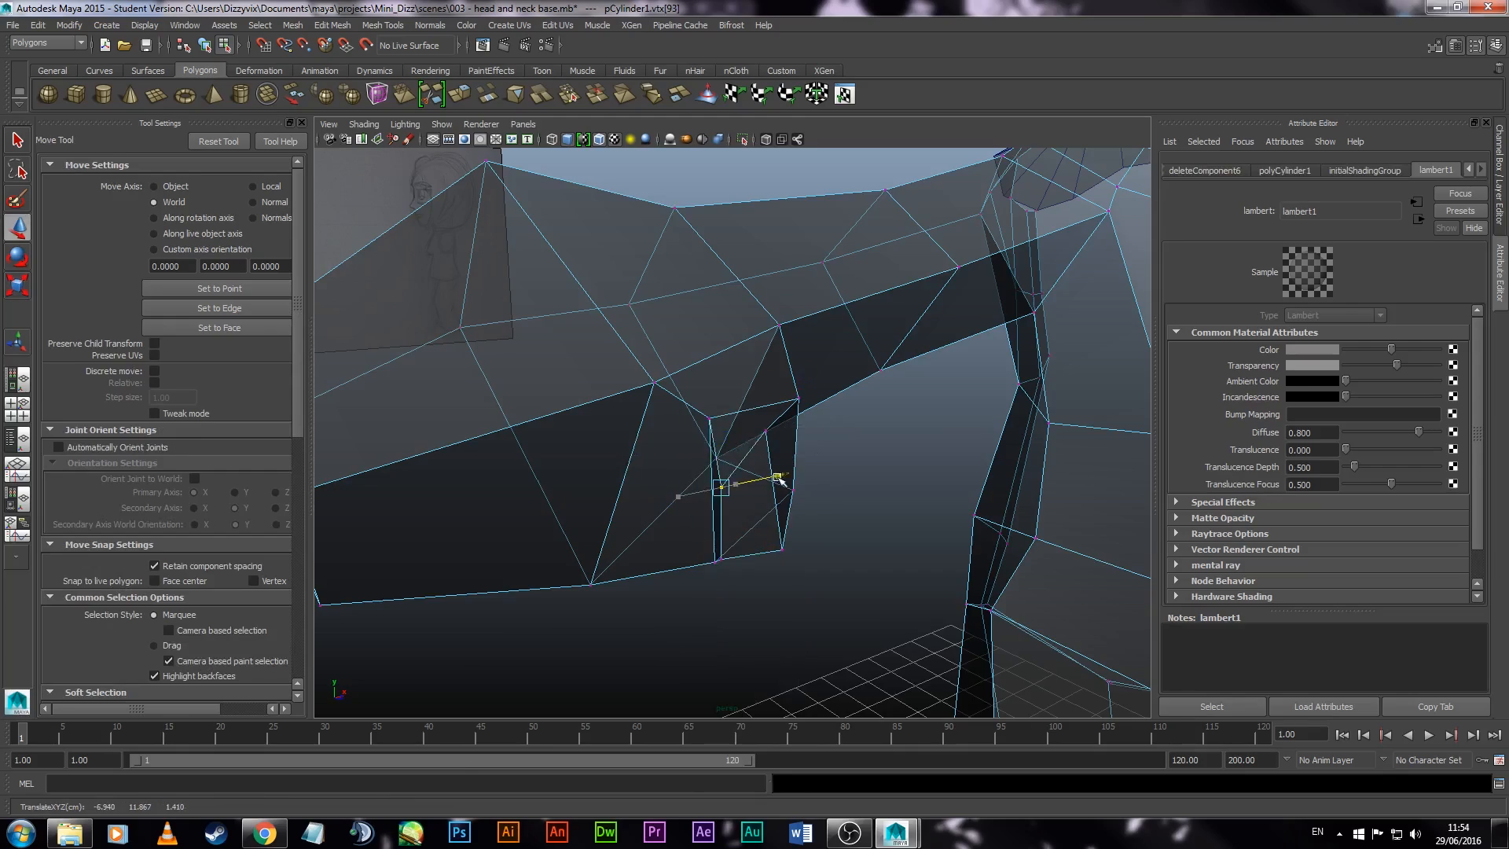
left_click_drag(778, 478, 819, 601, "alt")
left_click_drag(796, 509, 658, 620, "alt")
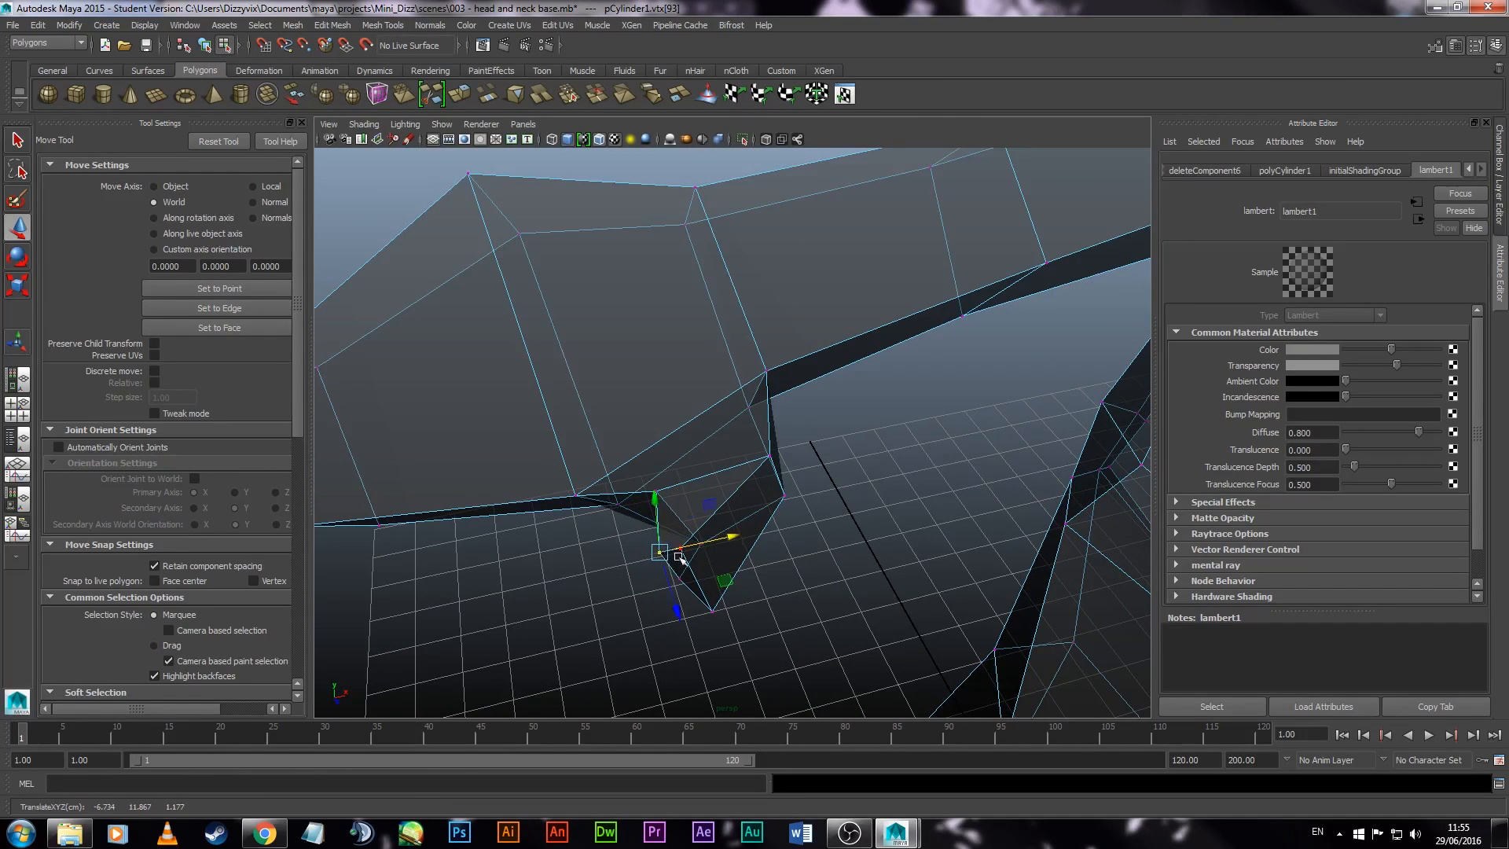
Step: Select the thumb's lower vertex beside the palm and shift it along X toward the fingertips
key("space")
left_click_drag(927, 348, 990, 303, "alt")
right_click_drag(990, 303, 1009, 361, "alt")
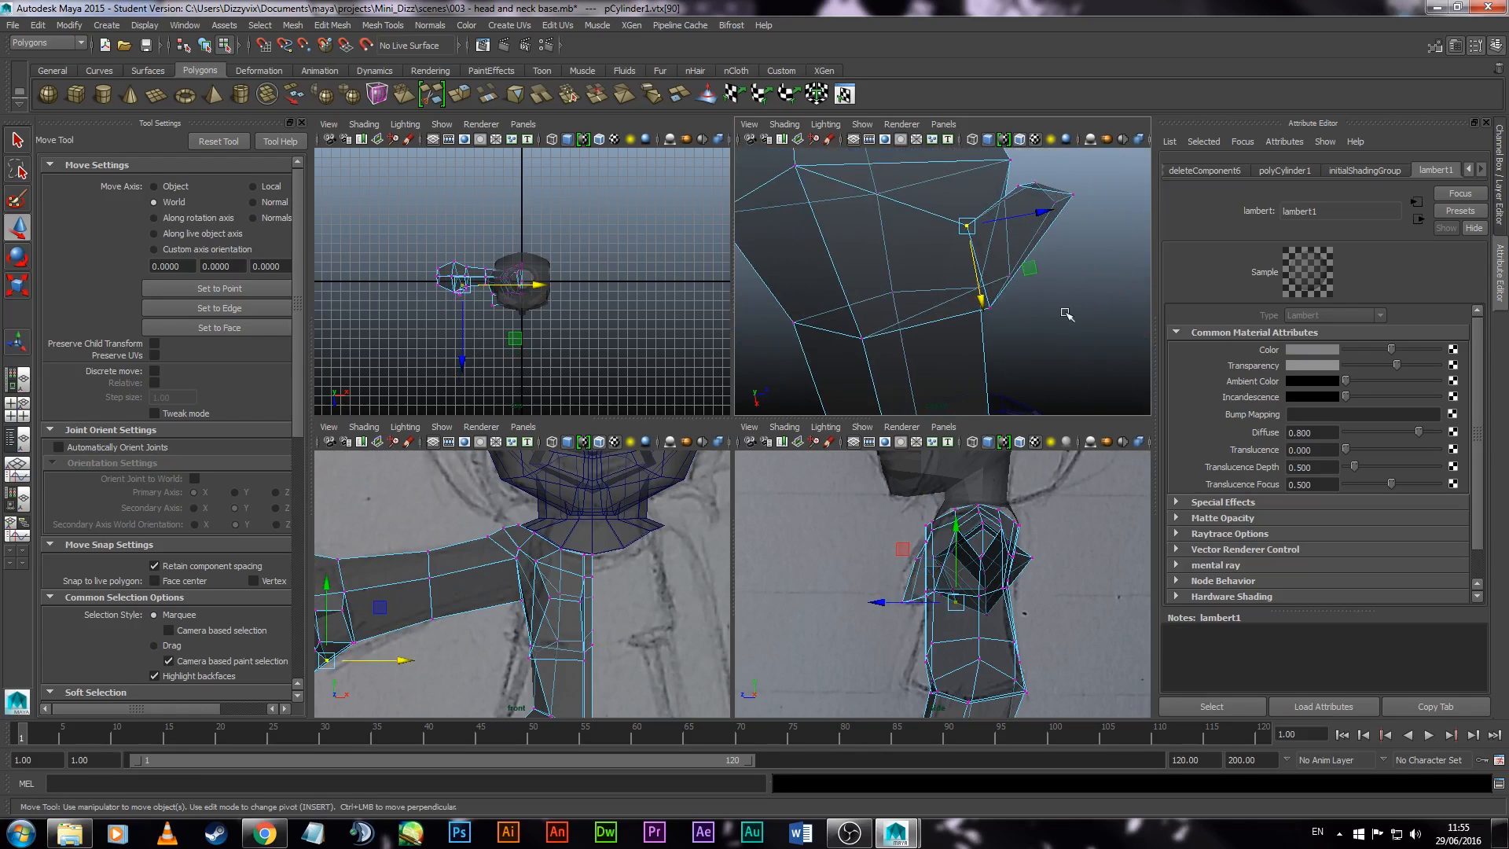
middle_click_drag(1064, 313, 1011, 364, "alt")
left_click_drag(1010, 364, 791, 330, "alt")
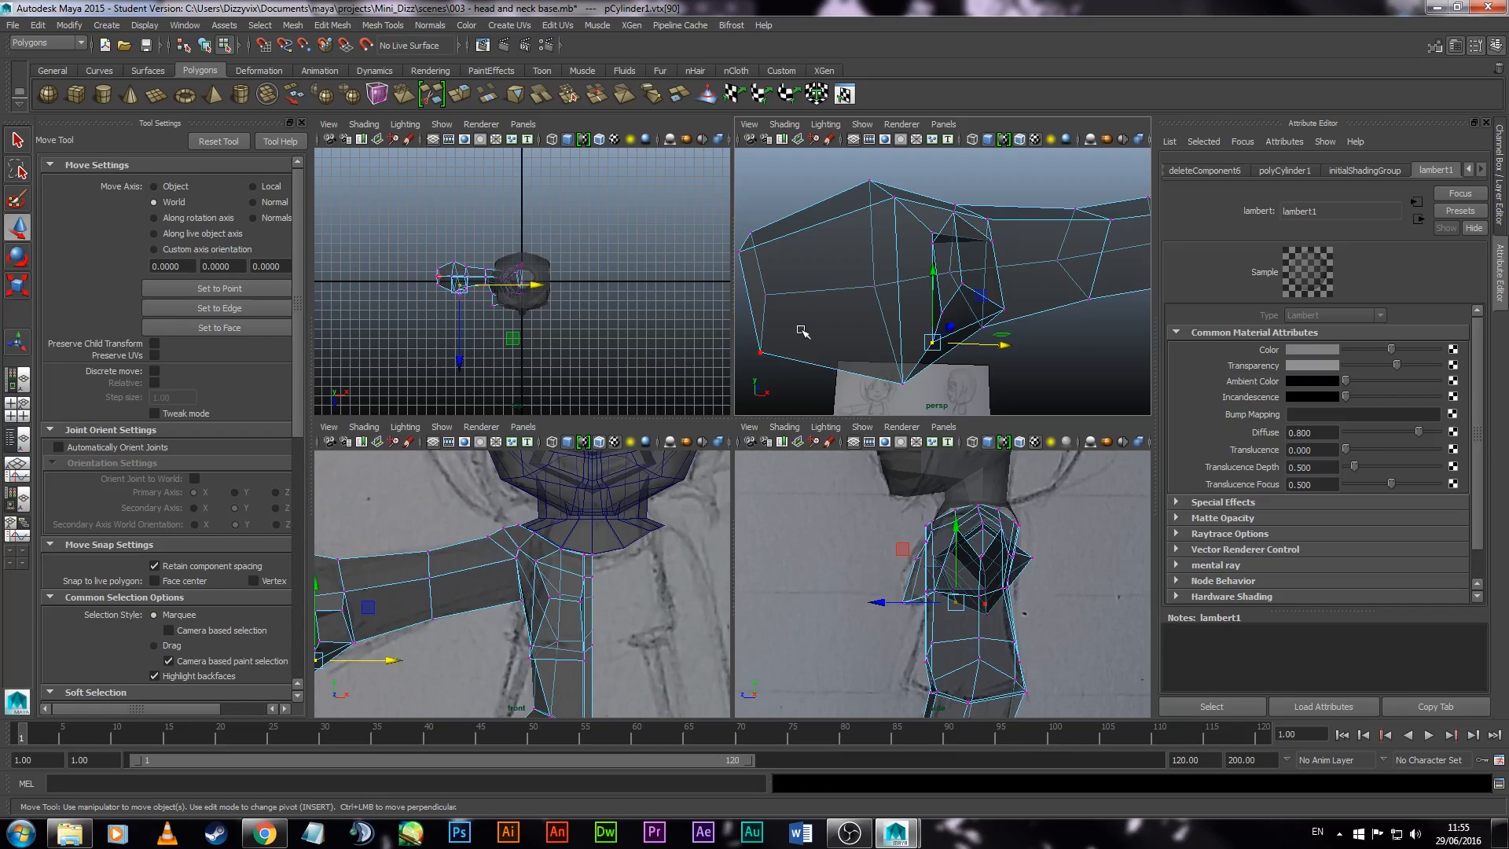
right_click_drag(809, 329, 953, 306, "alt")
Step: Select the edge where the thumb meets the palm and adjust its position along X and Y
right_click(949, 294)
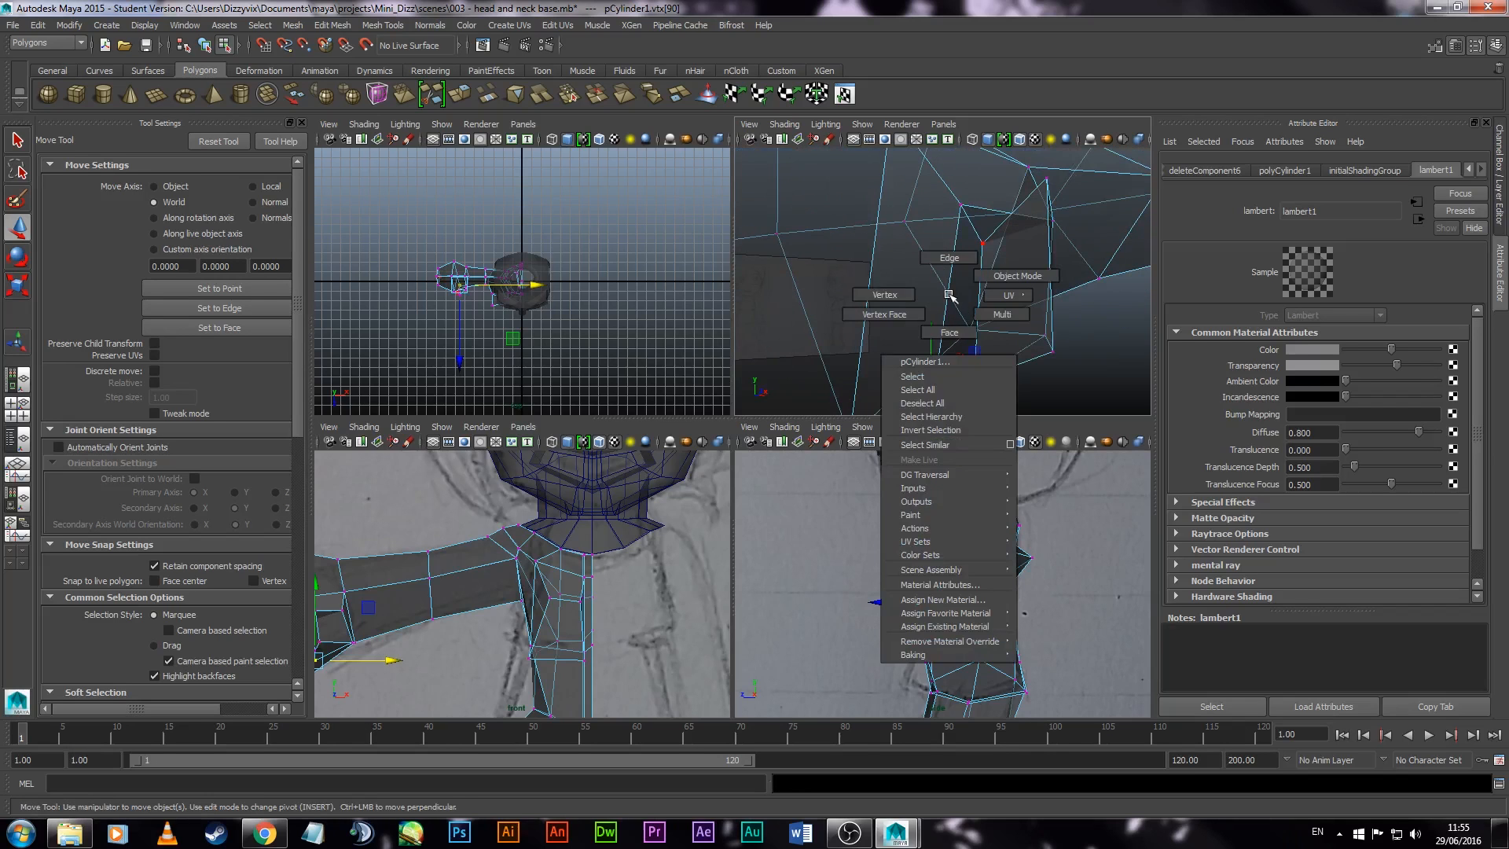
right_click_drag(960, 250, 959, 253)
left_click(953, 256)
left_click_drag(1016, 283, 995, 268, "alt")
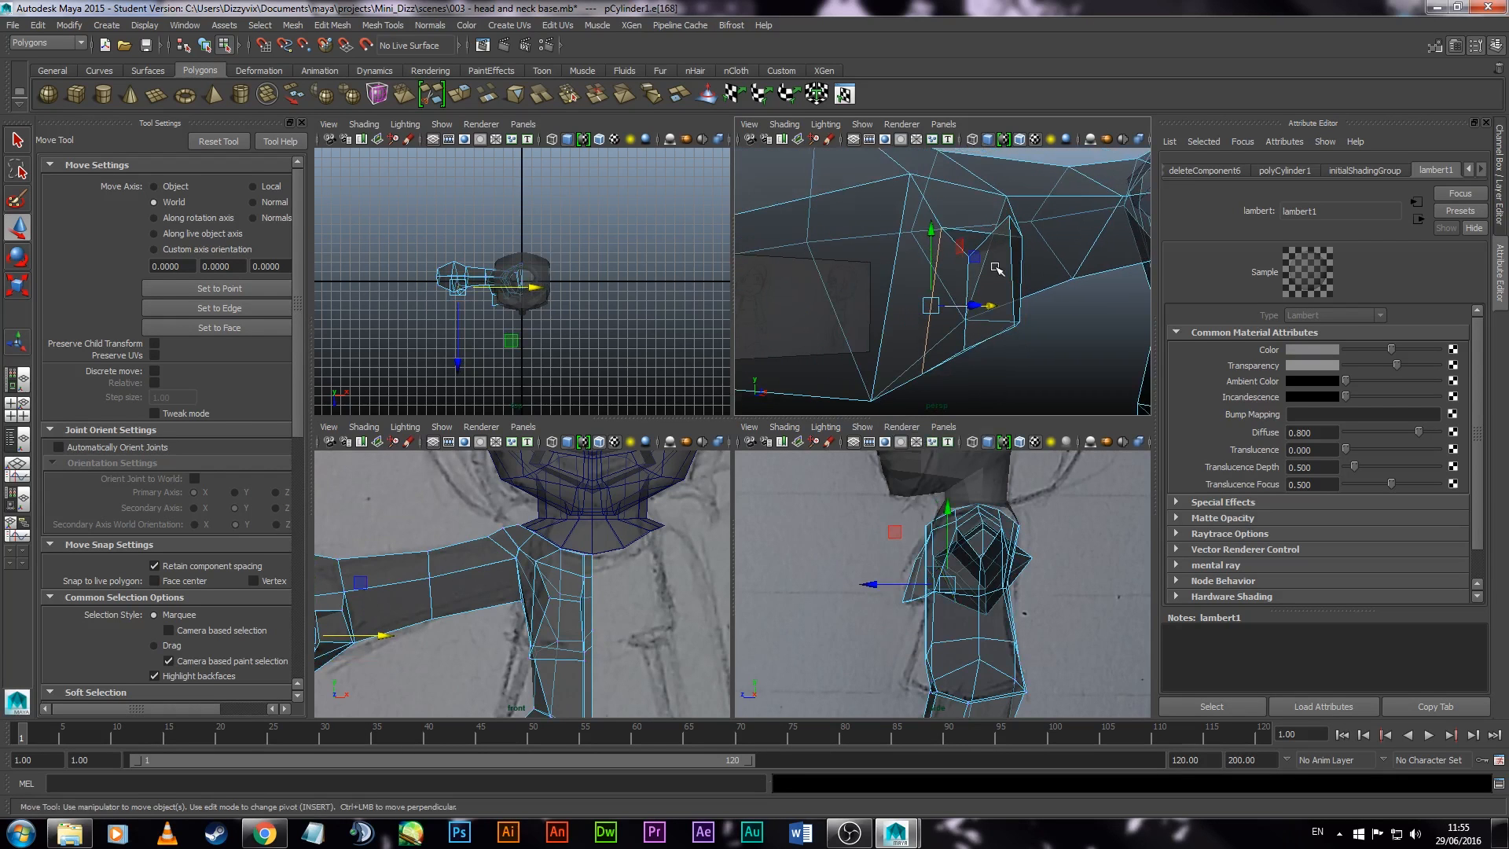
left_click_drag(932, 227, 932, 224)
left_click_drag(932, 227, 1050, 267, "alt")
right_click_drag(1051, 266, 896, 296, "alt")
left_click_drag(895, 296, 973, 324, "alt")
right_click_drag(973, 324, 1071, 388, "alt")
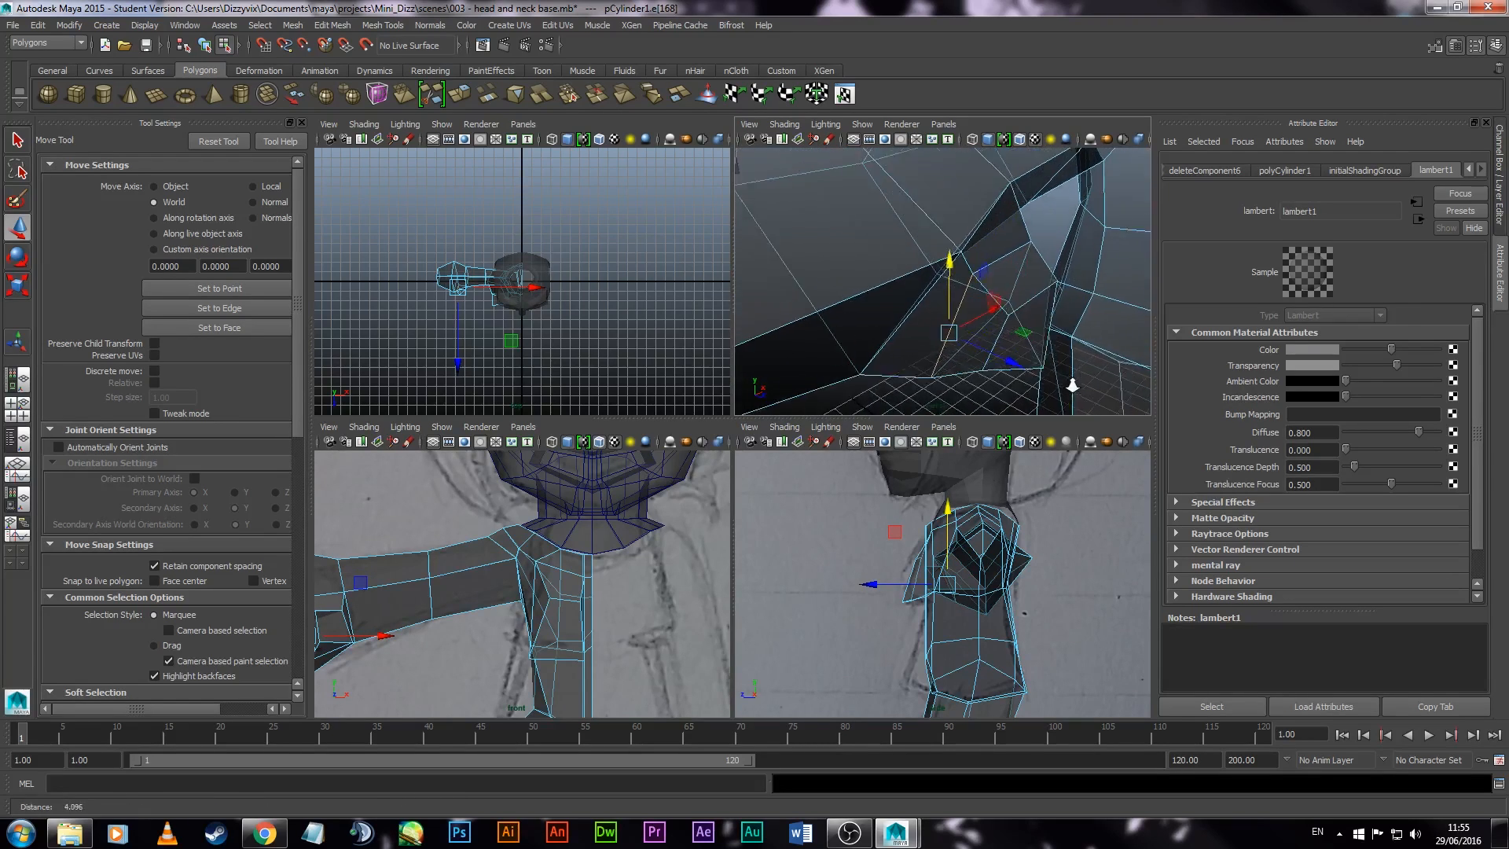
left_click_drag(1071, 387, 1015, 304, "alt")
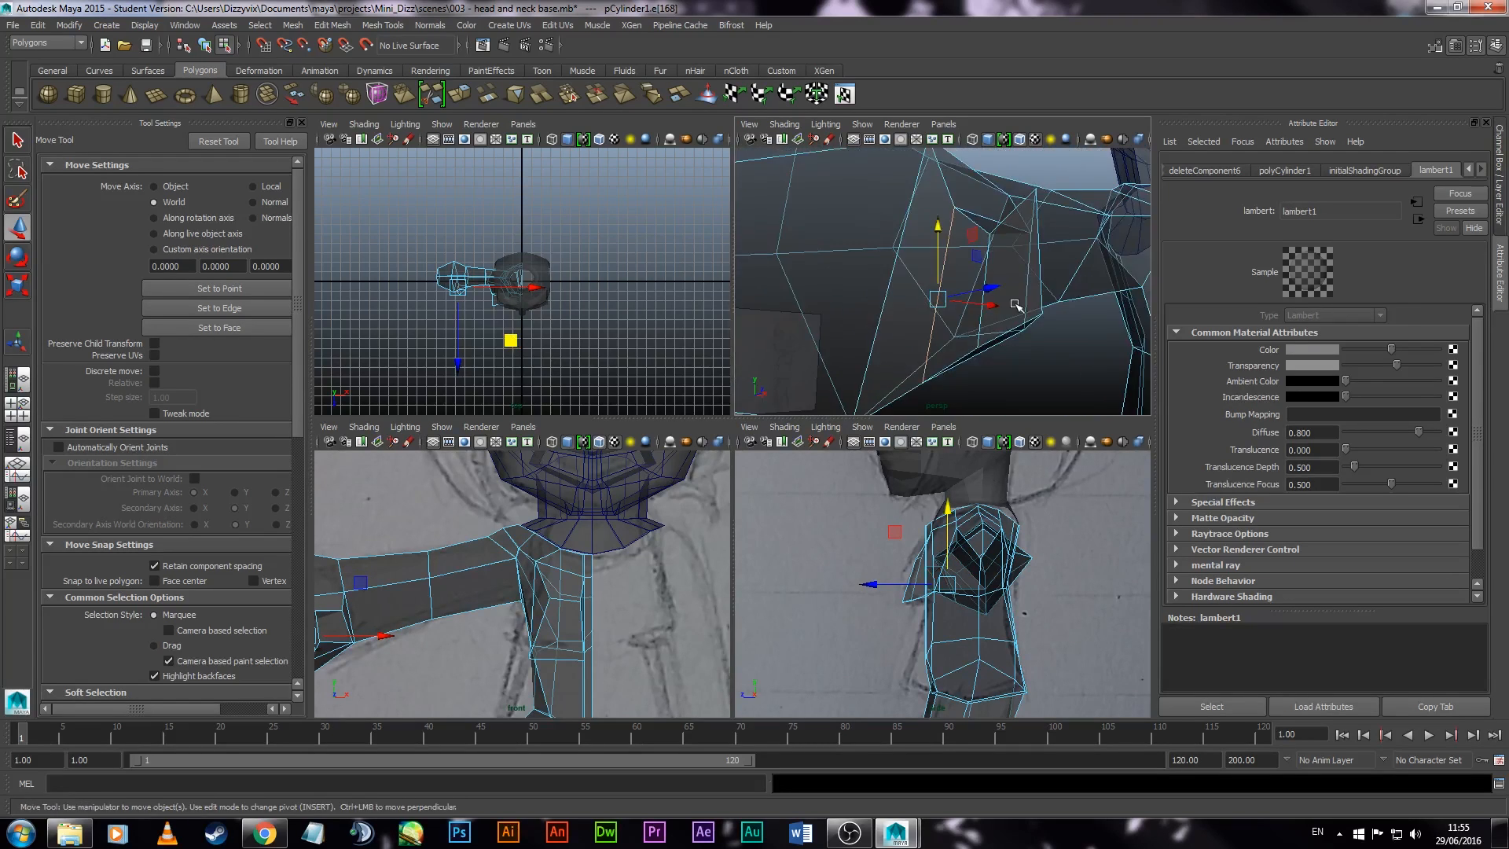
left_click_drag(1039, 353, 1033, 353, "alt")
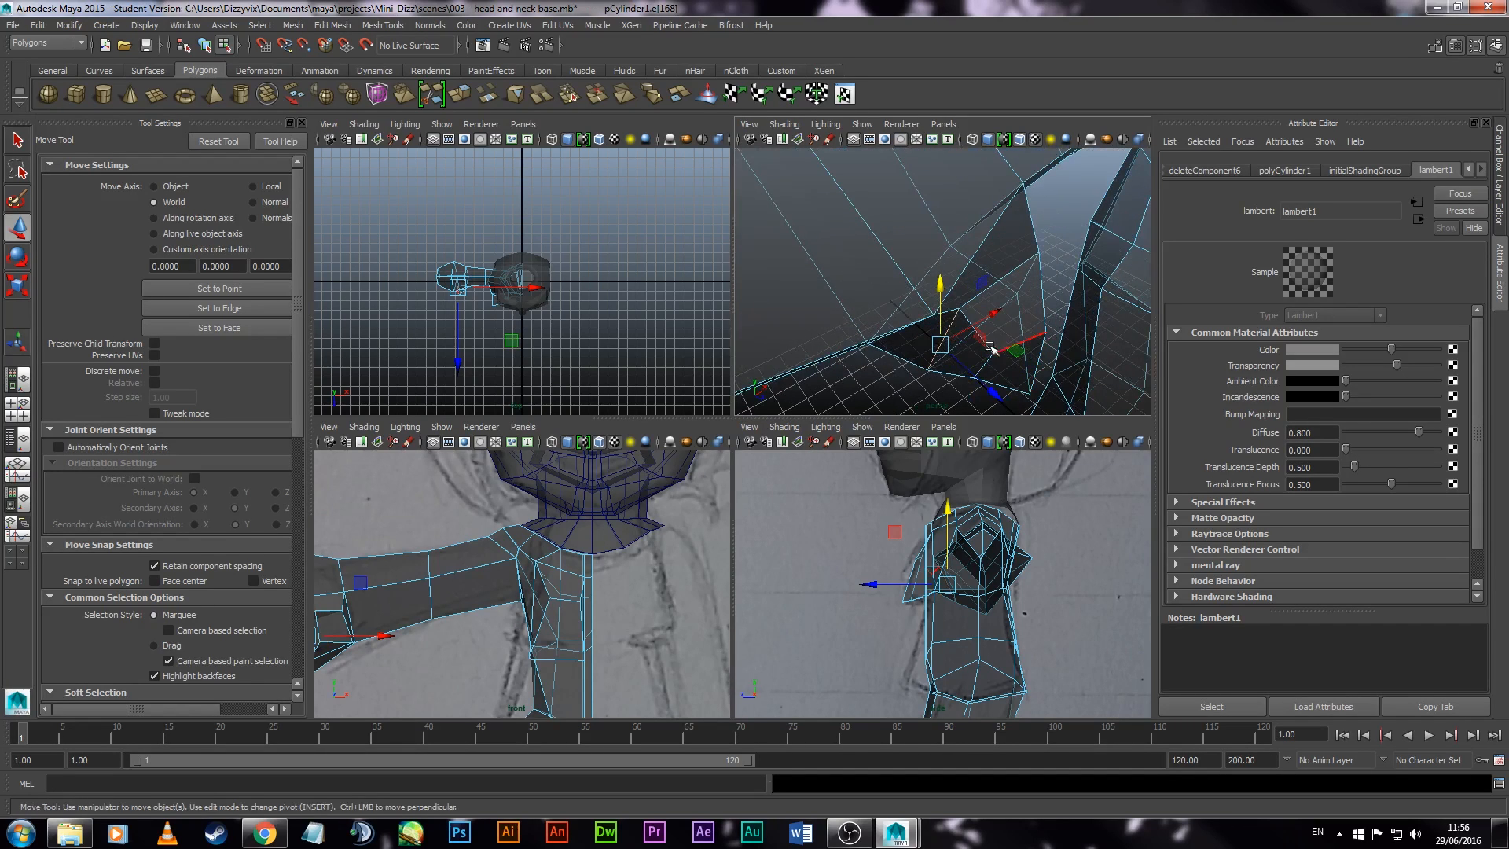
Step: Select the thumb's upper outer corner vertex and raise it slightly along Y
right_click_drag(989, 346, 926, 345)
left_click(992, 354)
left_click_drag(1004, 273, 1004, 264)
left_click_drag(1013, 306, 975, 236, "alt")
scroll(963, 282, "down", 5)
Step: Extrude the thumb's end face into a tip segment, offset about -0.53 in X and 0.30 in Z
right_click_drag(974, 220, 984, 265)
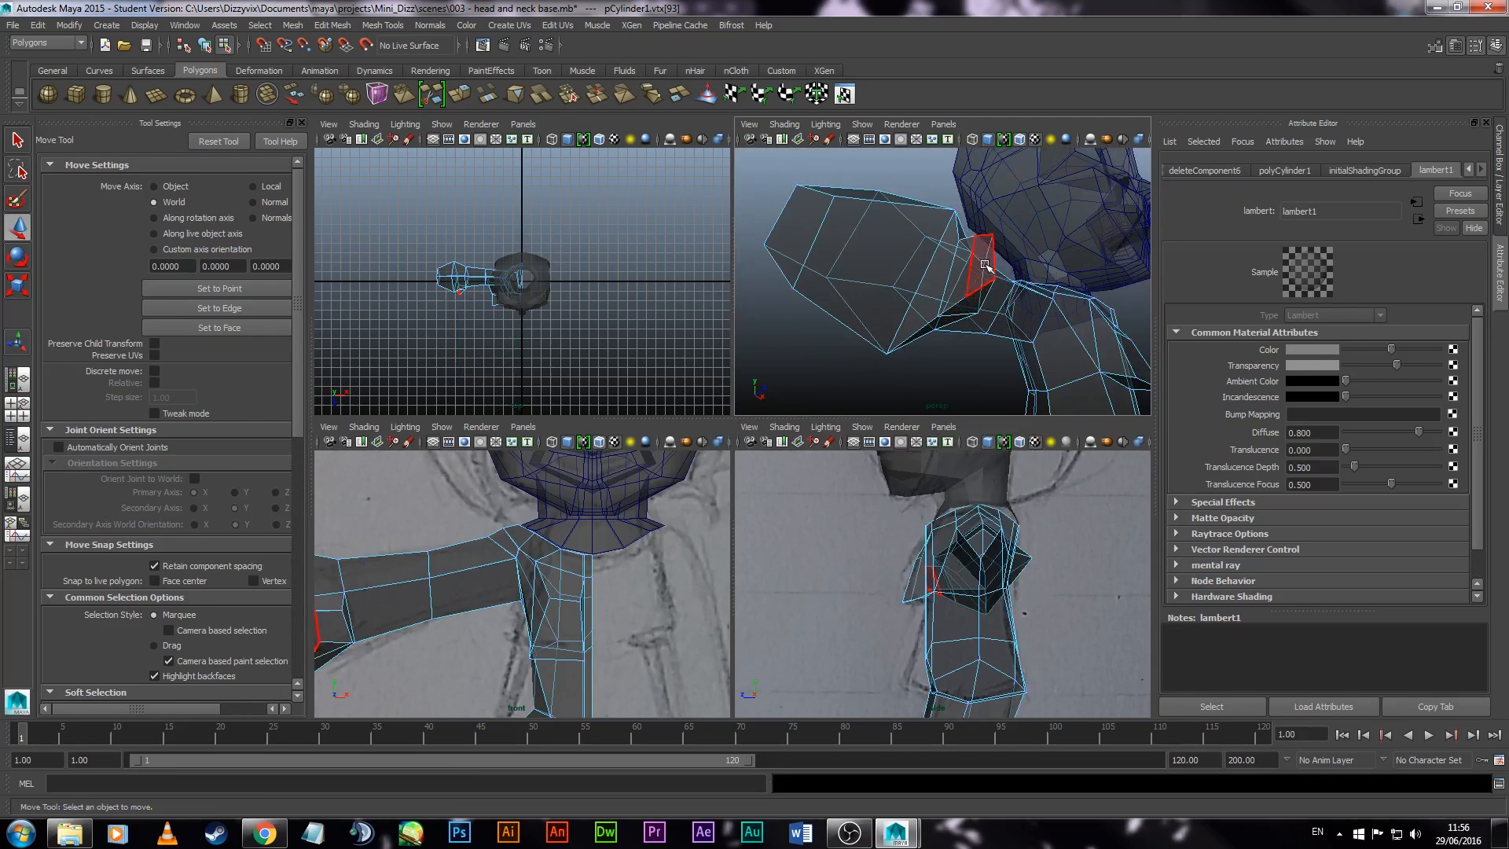
left_click(459, 96)
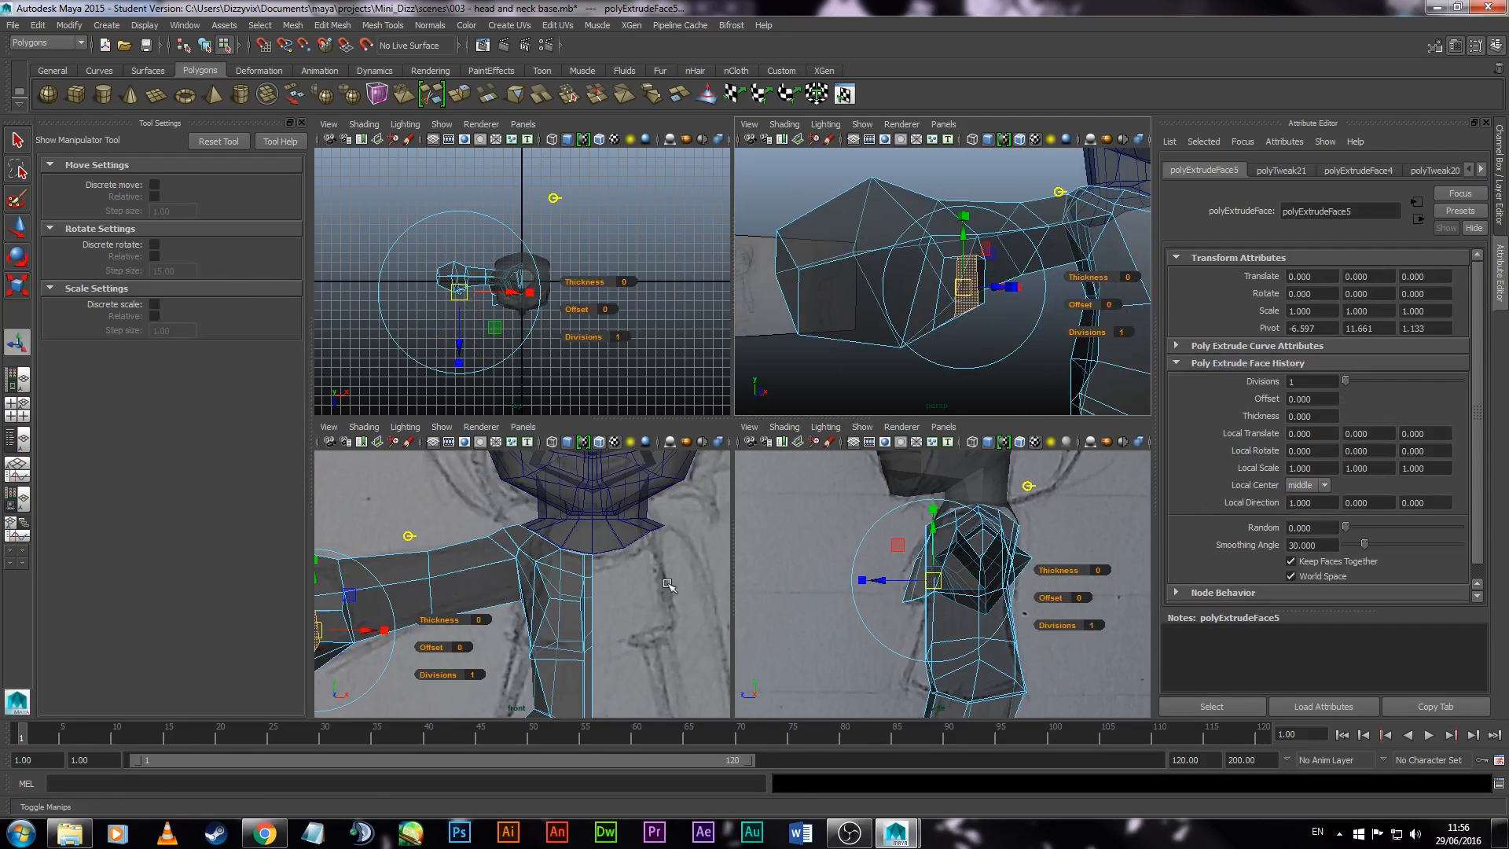
scroll(638, 344, "up", 5)
left_click_drag(610, 286, 582, 306)
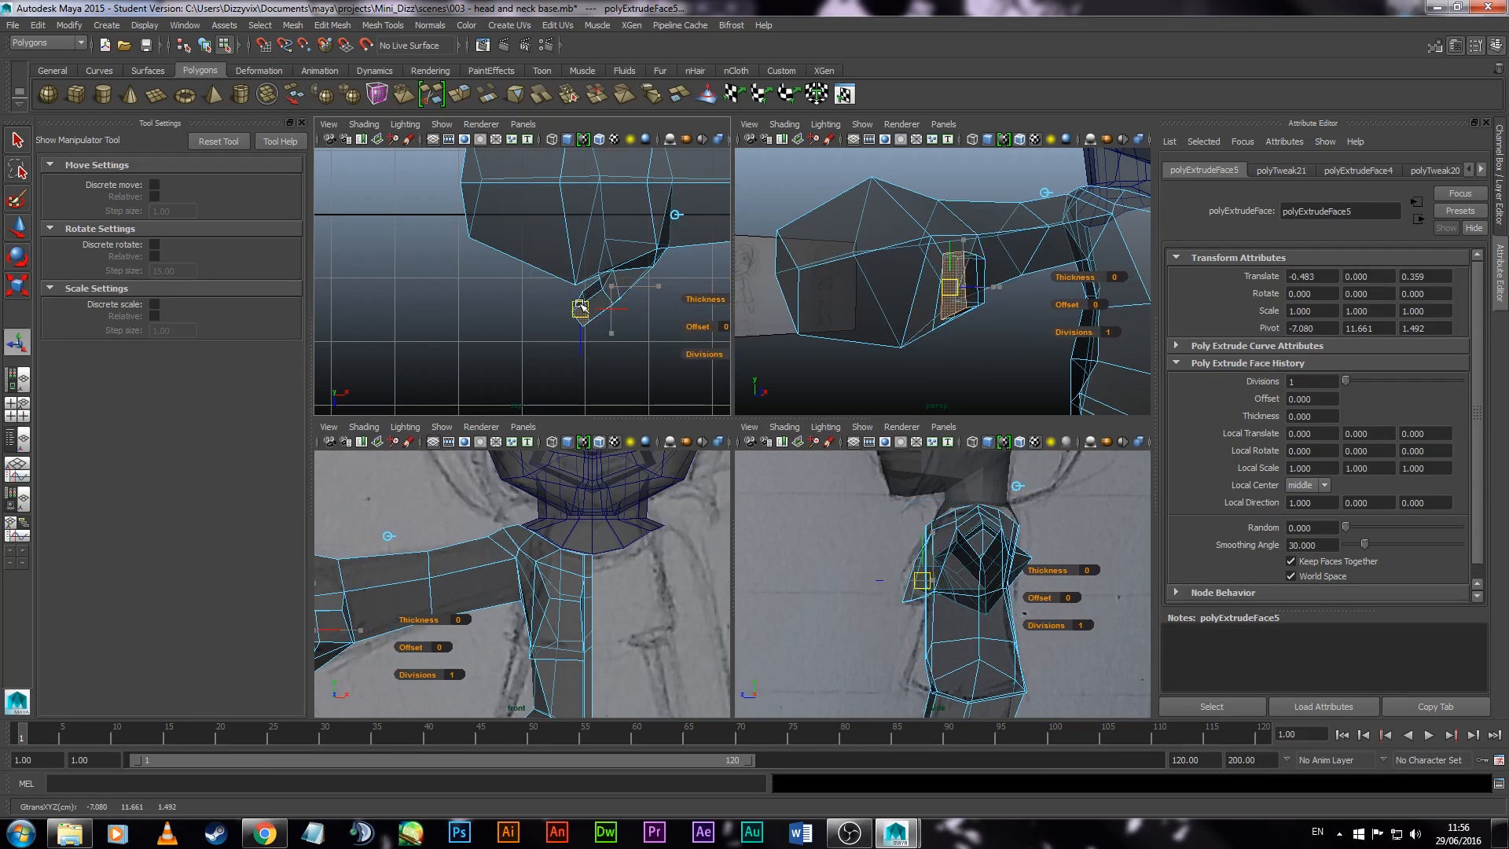
left_click_drag(577, 360, 576, 358)
left_click_drag(857, 301, 909, 294, "alt")
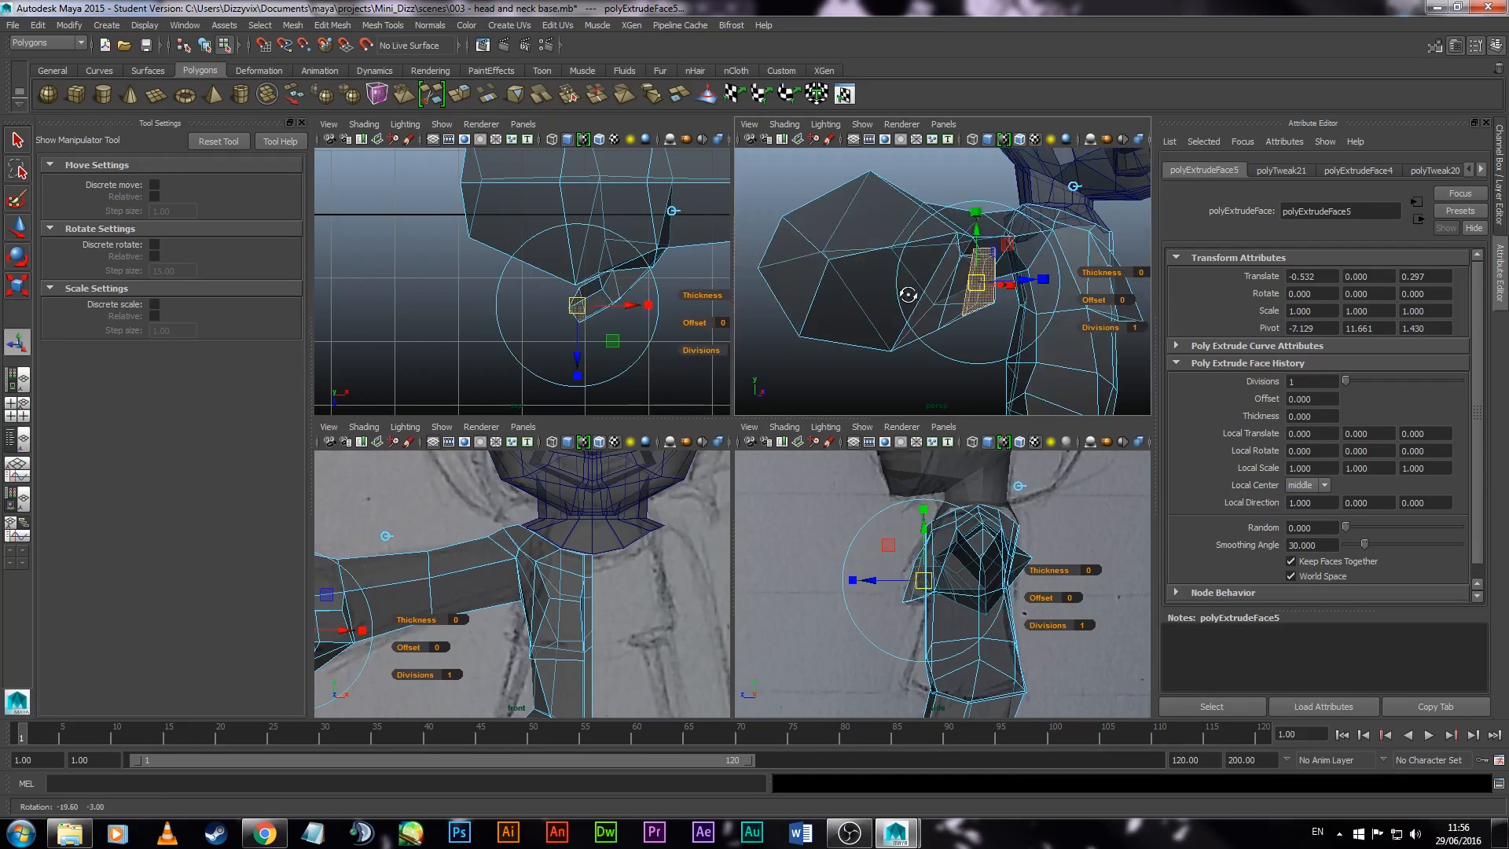
left_click(955, 383)
Step: Select the thumb's end face and lower it along Y to about 11.19 using soft selection
left_click_drag(955, 383, 1035, 364, "alt")
key("3")
left_click(1015, 271)
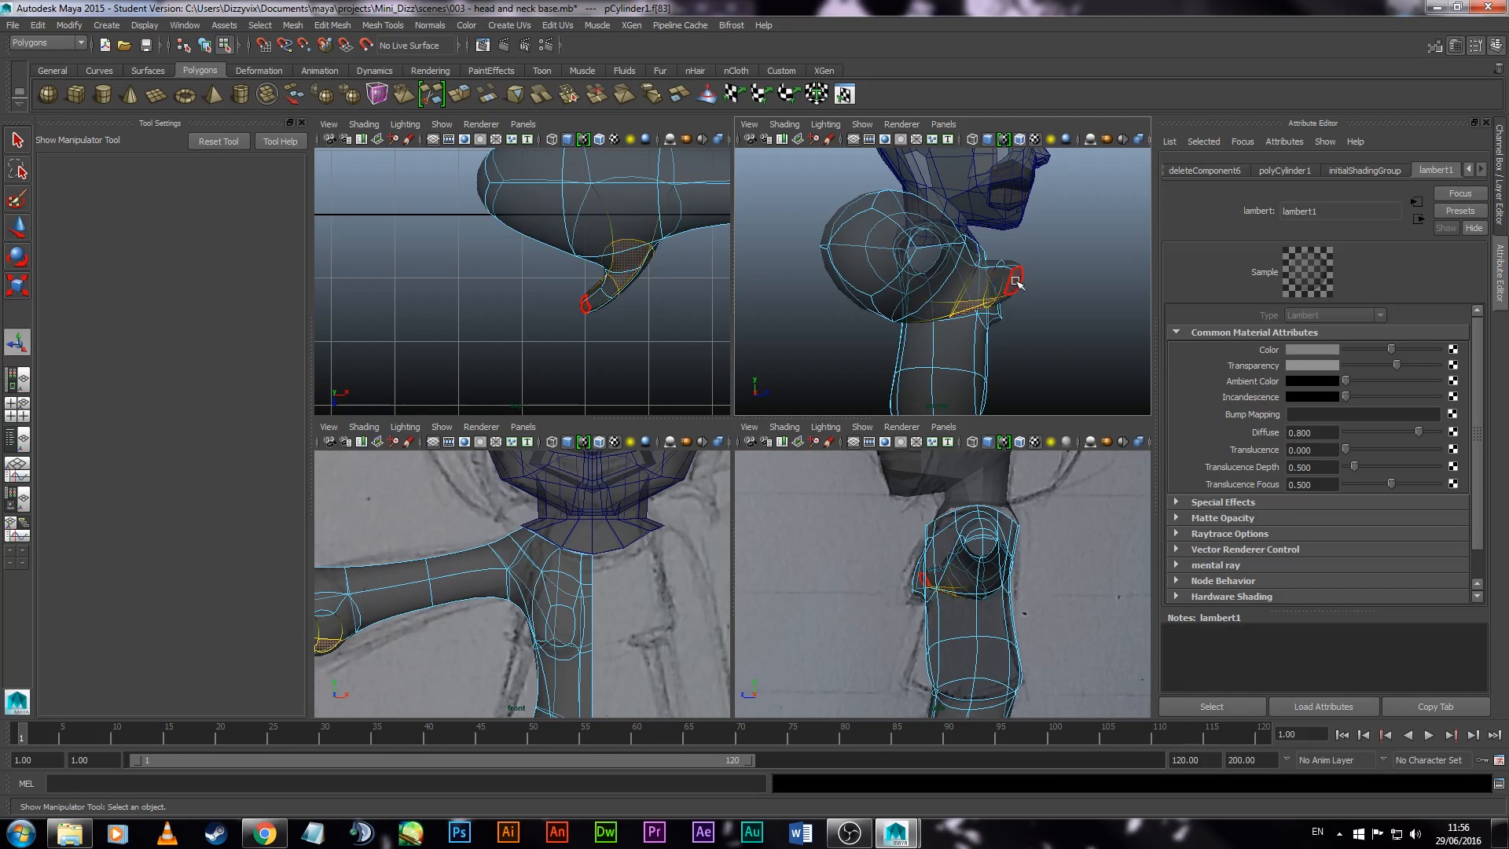
key("w")
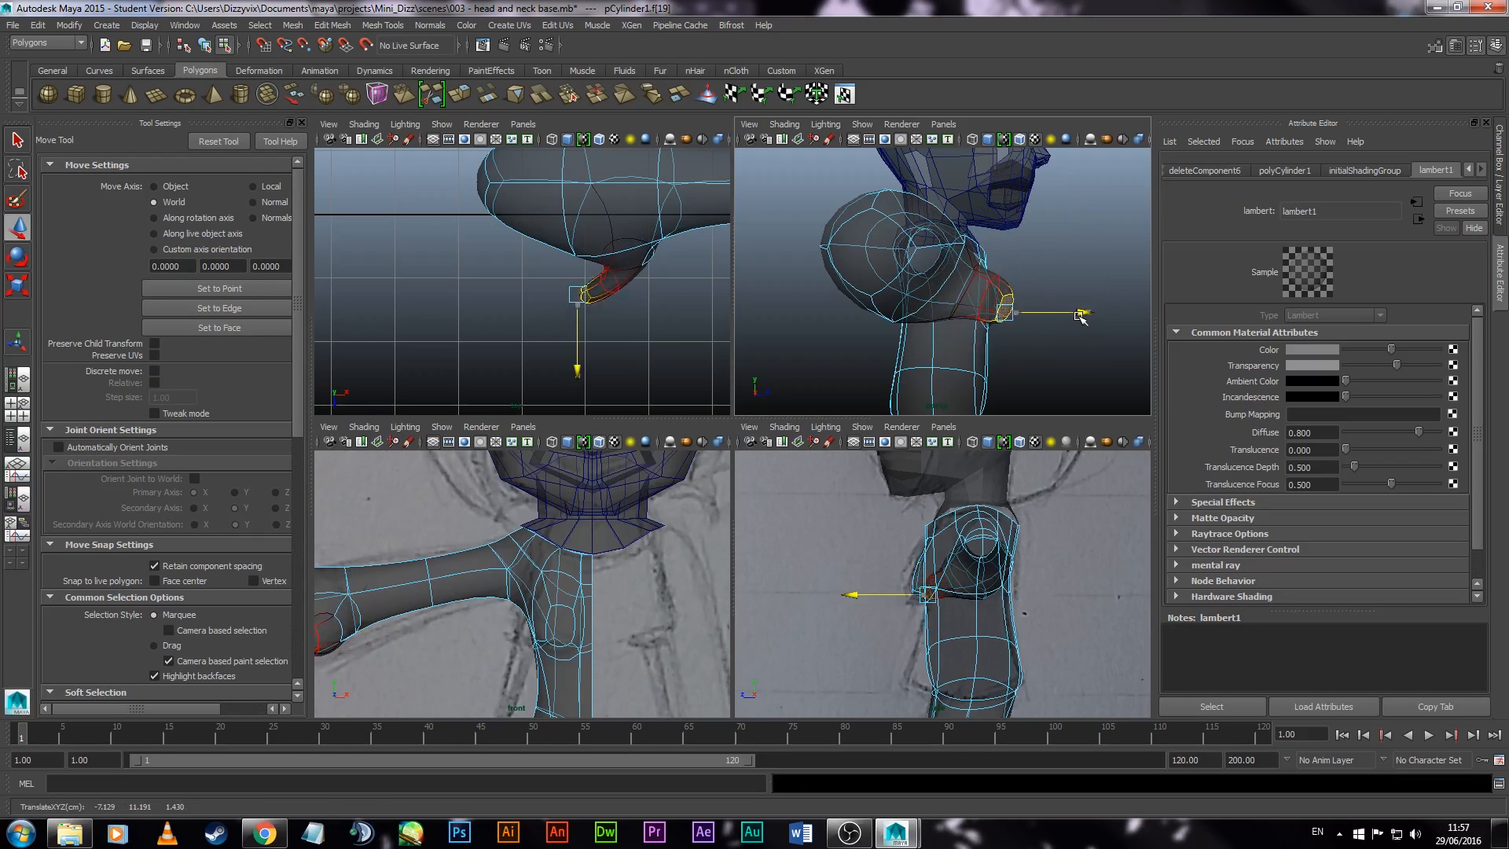
key("1")
key("4")
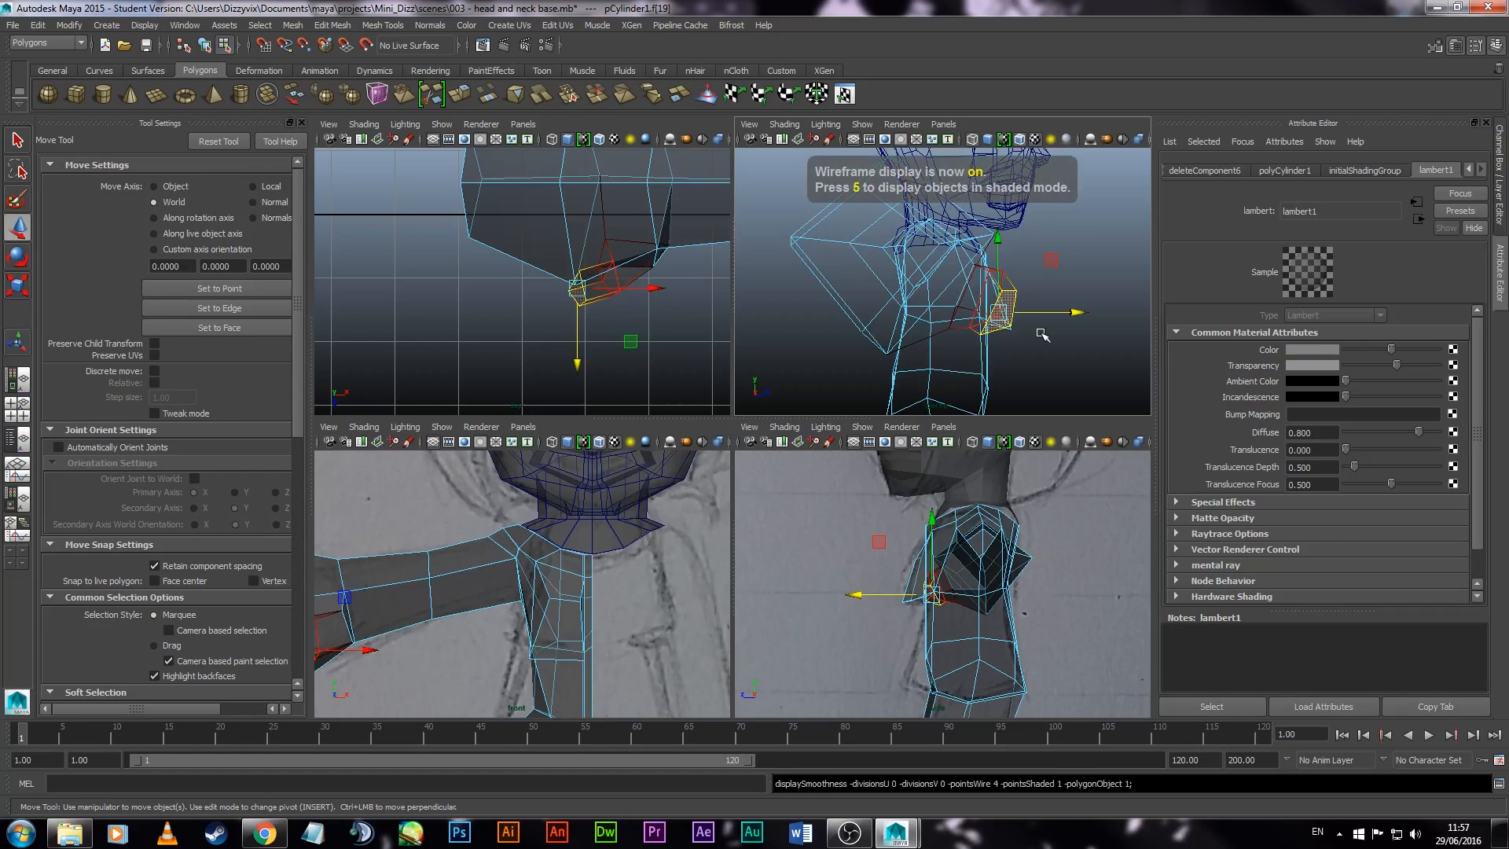
Step: Pull the thumb's end face back toward the palm along Z with soft selection and clear the selection
key("3")
key("6")
key("e")
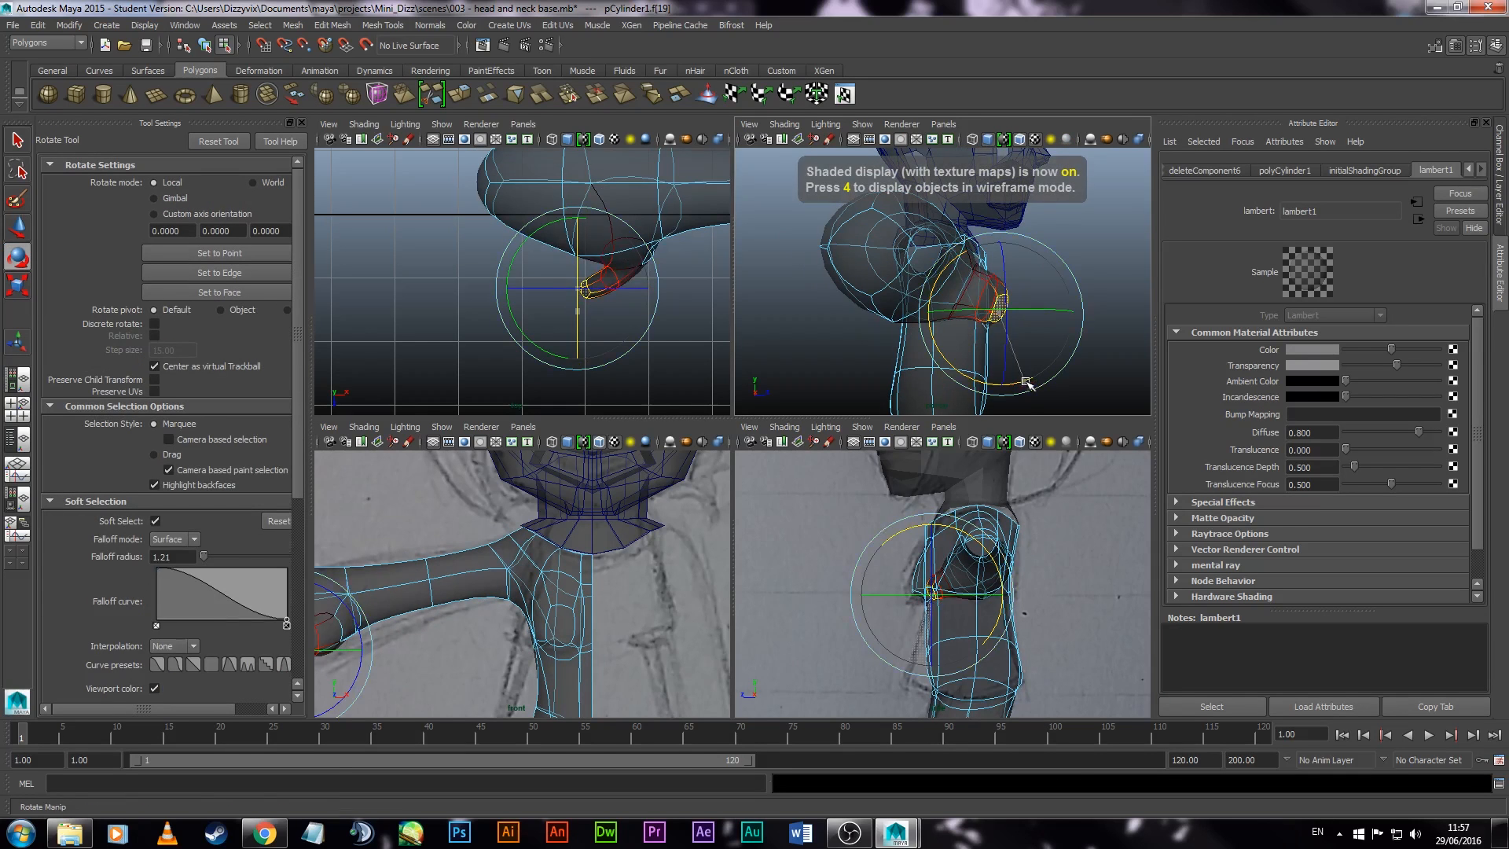
key("w")
key("1")
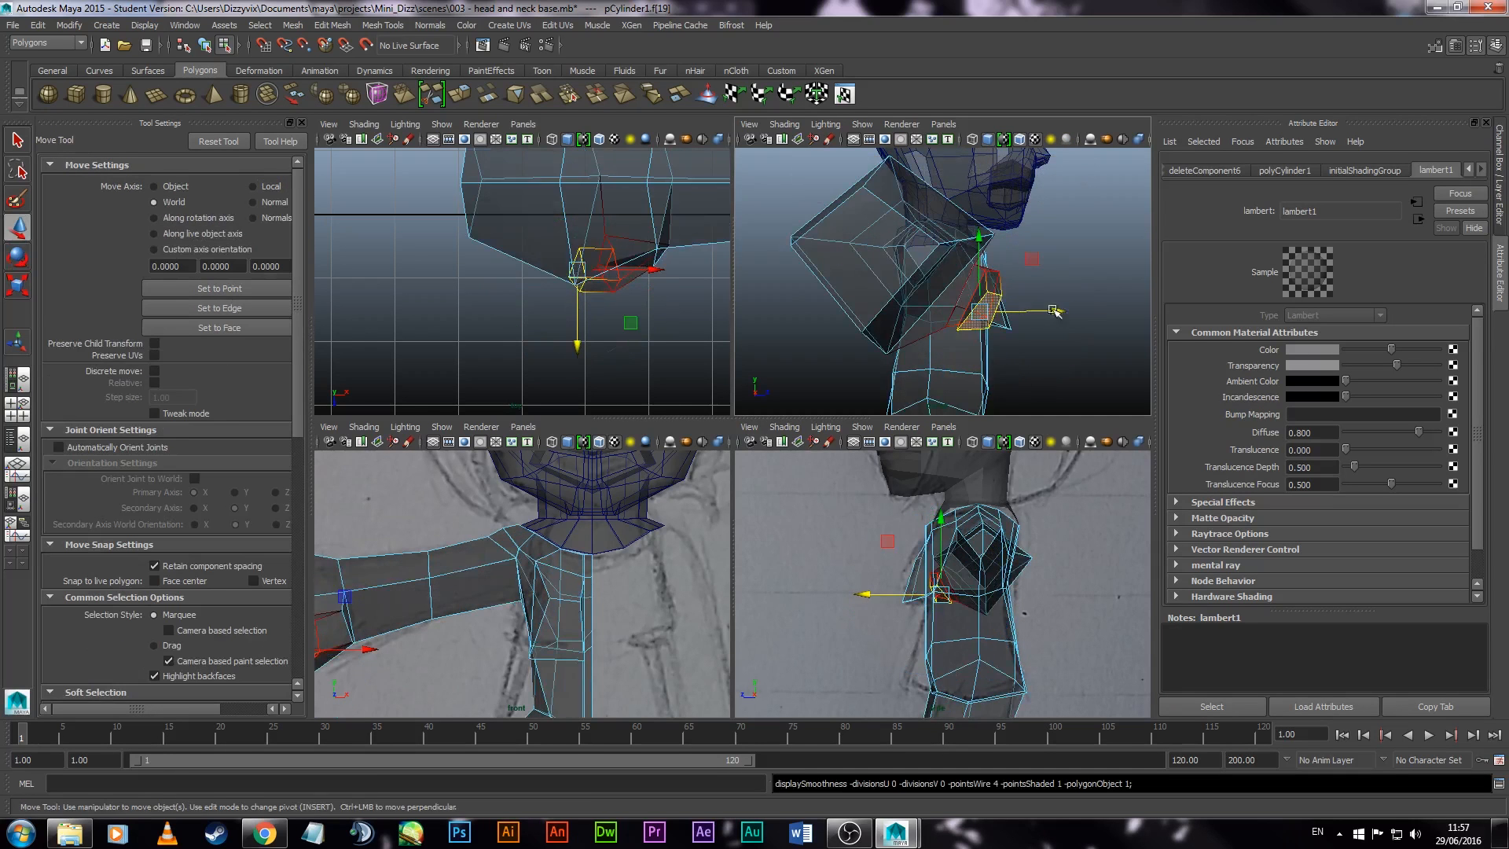
left_click(982, 234)
left_click(1045, 259)
left_click_drag(1045, 259, 721, 559, "alt")
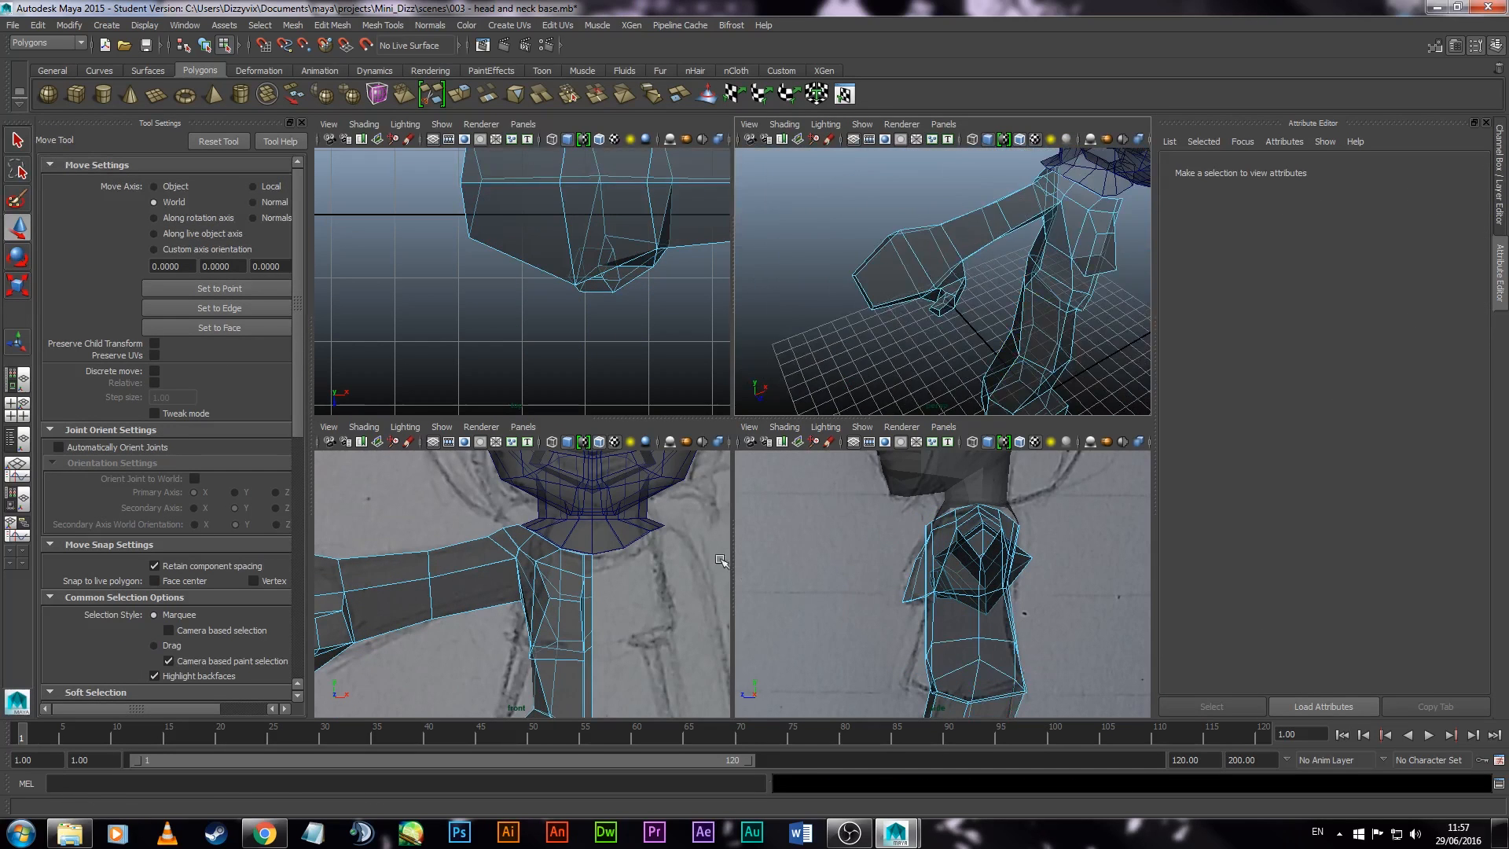
Step: Select the edge between the thumb and palm and shift it along X to about -6.55
key("3")
left_click_drag(1023, 307, 990, 313, "alt")
right_click_drag(990, 312, 1101, 414, "alt")
left_click_drag(1101, 414, 896, 310, "alt")
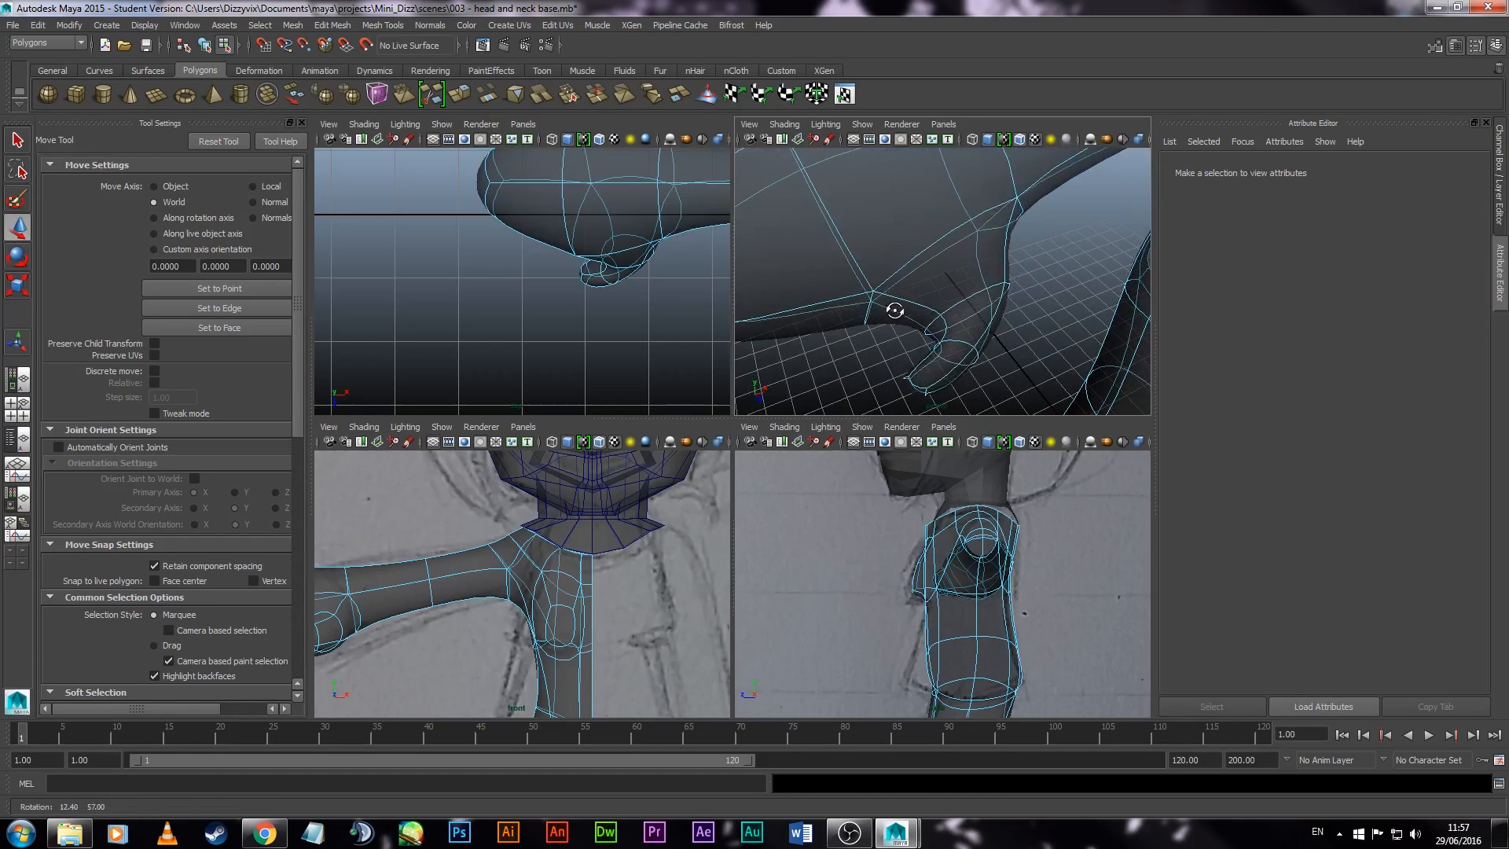
right_click_drag(951, 305, 933, 346)
left_click(936, 327)
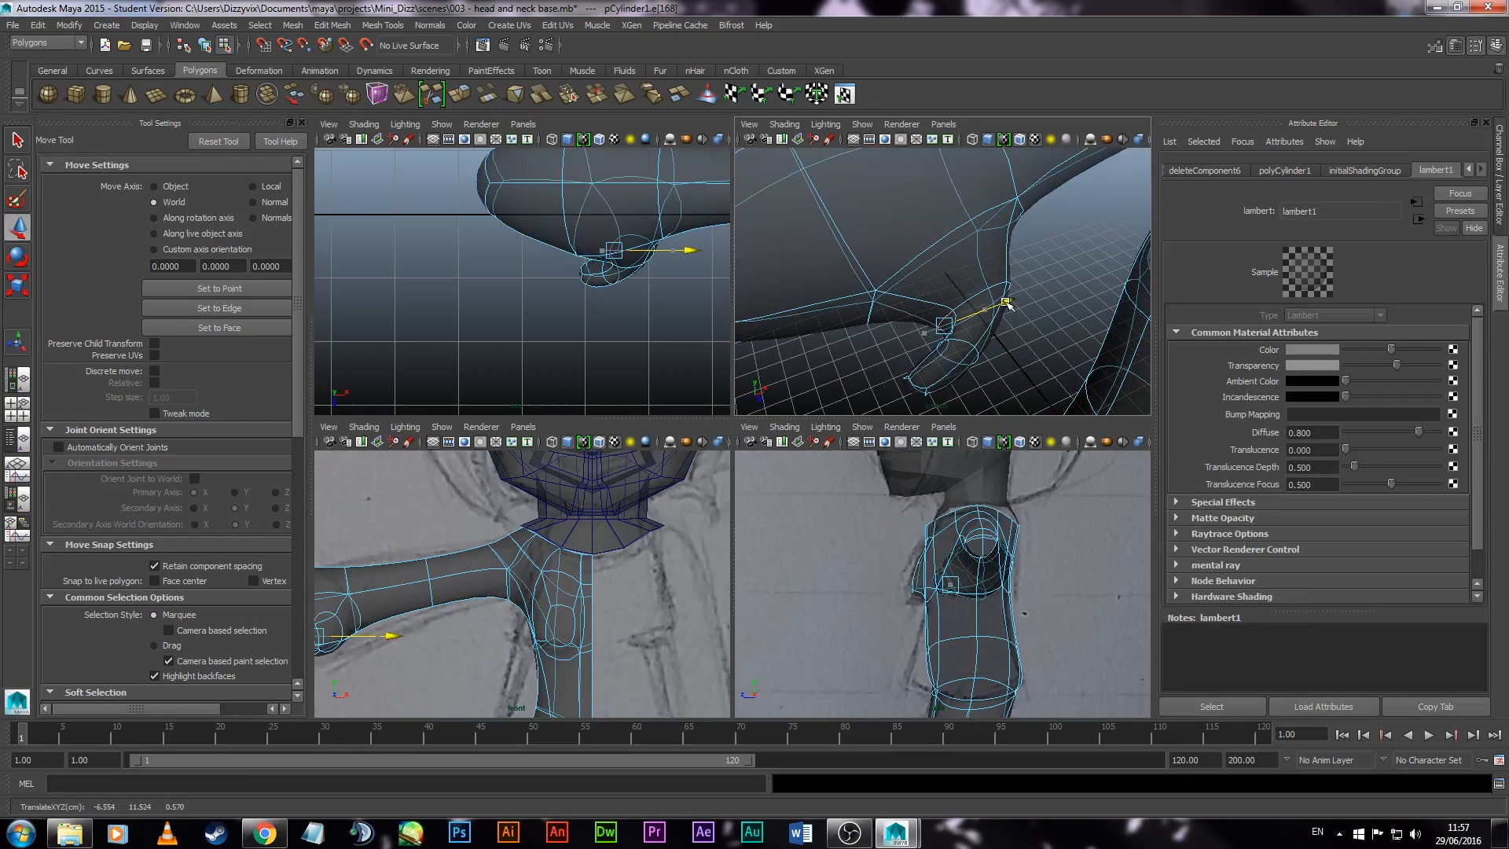
key("1")
left_click(1019, 473)
left_click_drag(946, 326, 1029, 275, "alt")
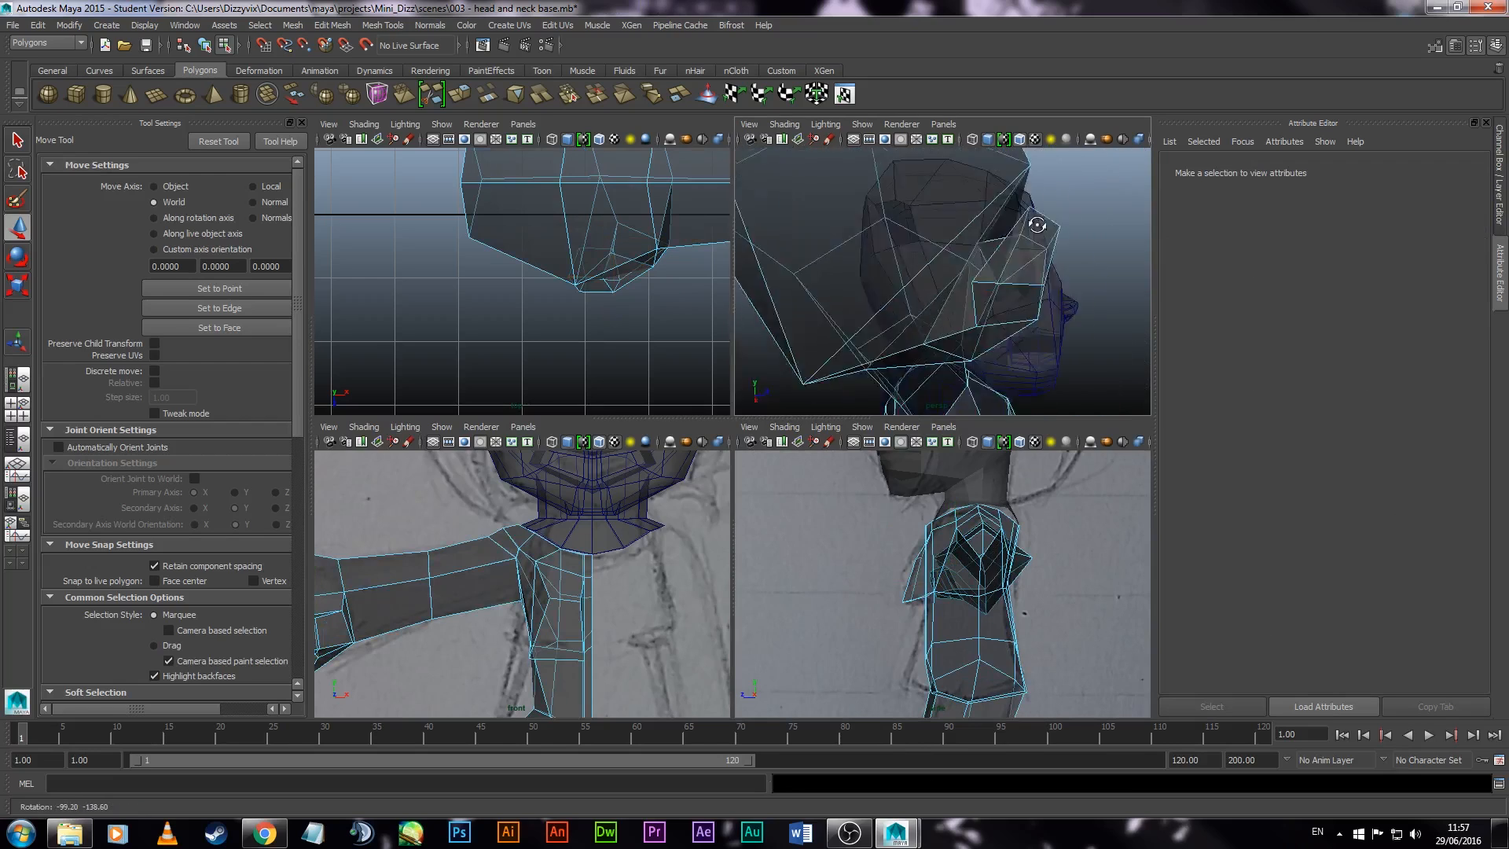
Step: Raise the underside vertices of the palm above the thumb and near the fingertips slightly along Y
right_click_drag(1029, 275, 771, 249, "alt")
left_click_drag(771, 249, 1018, 257, "alt")
right_click_drag(926, 246, 851, 276)
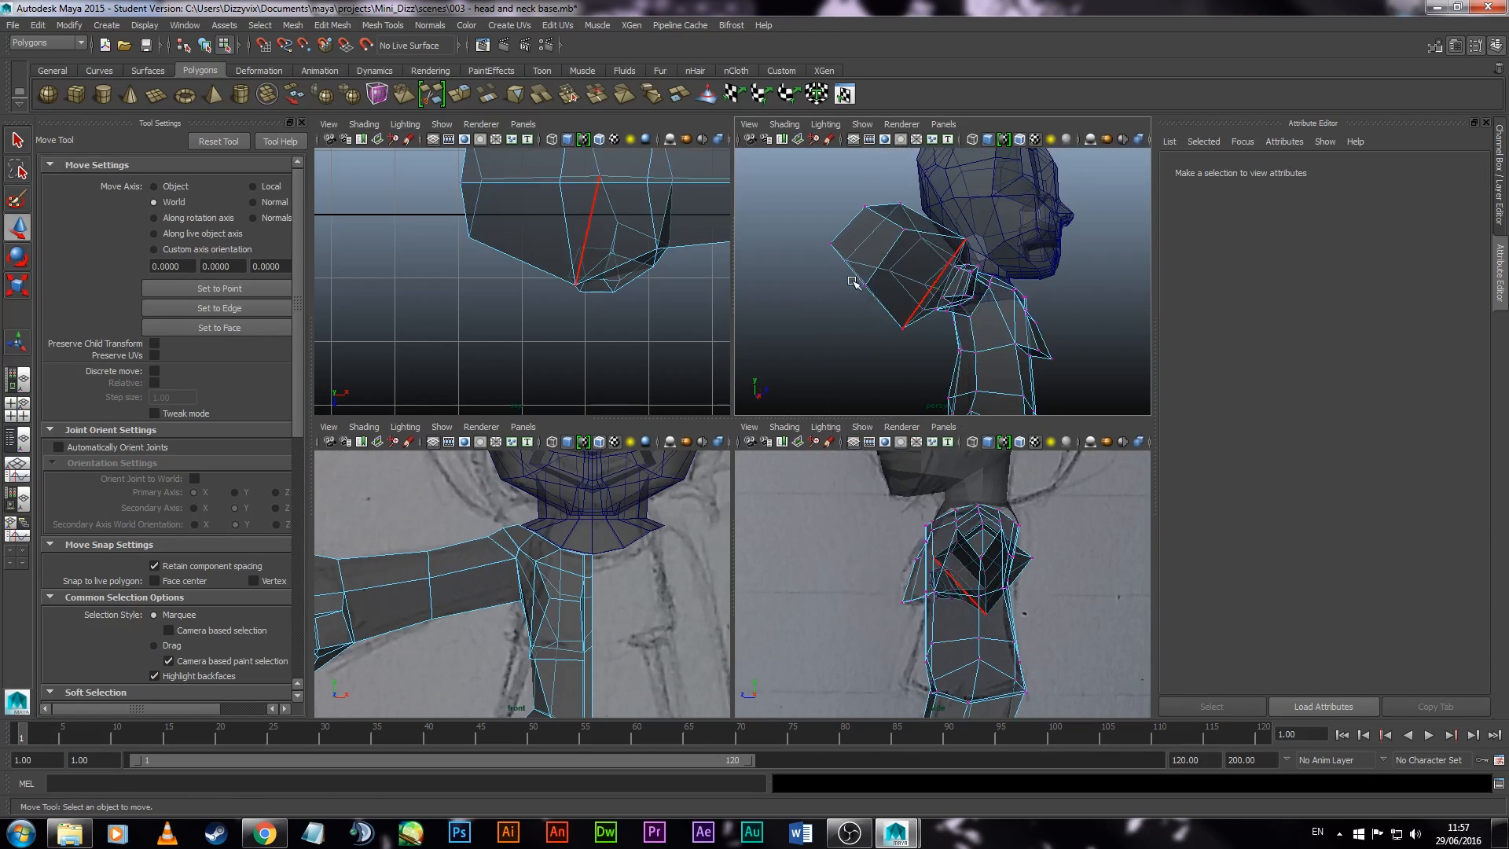
left_click(914, 315)
left_click_drag(916, 229, 1026, 317, "alt")
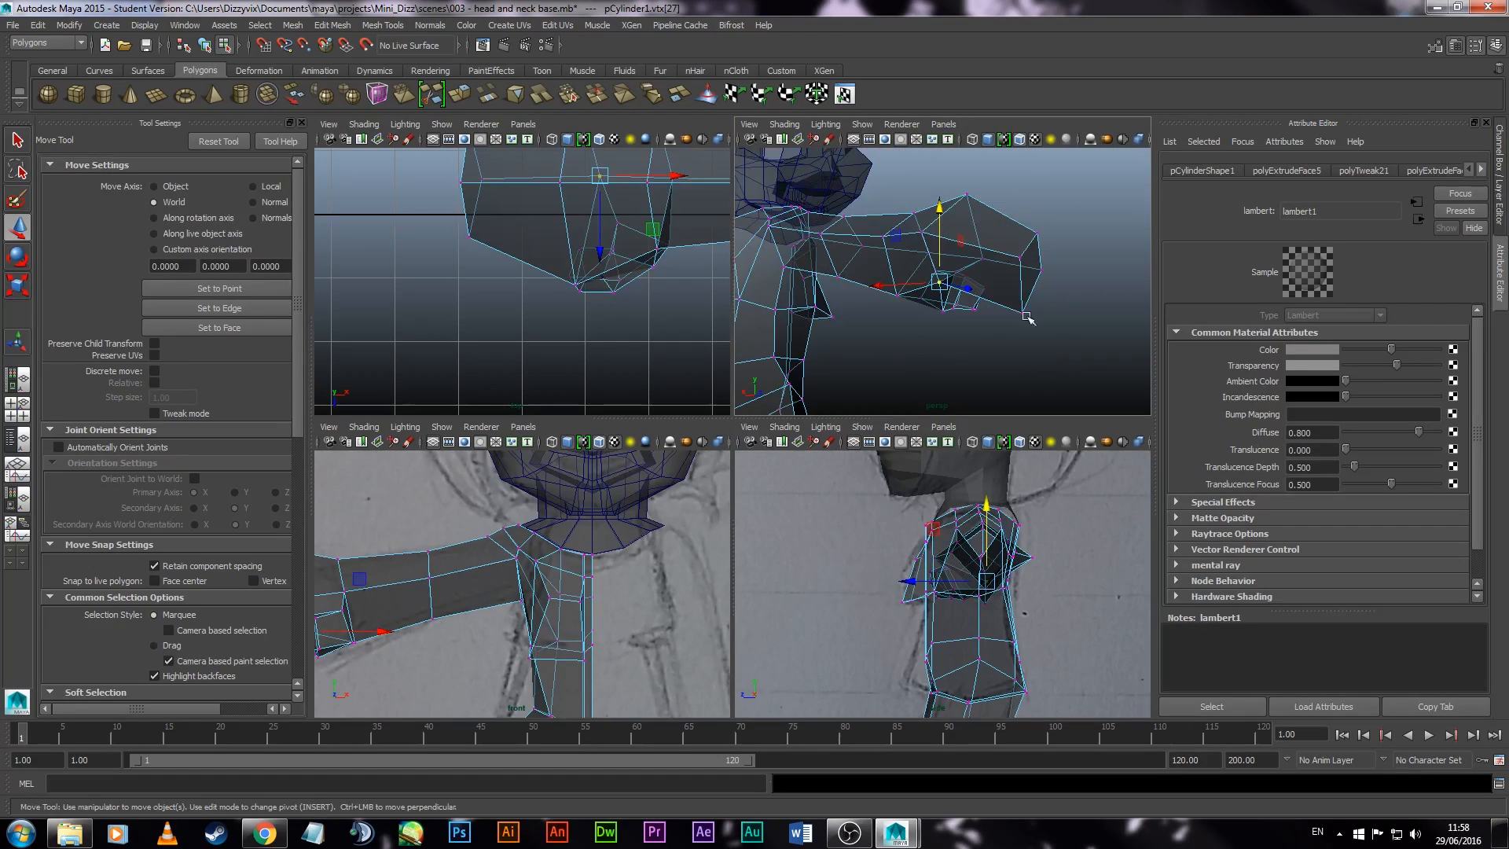
left_click(1024, 314)
middle_click_drag(1044, 360, 1044, 343)
left_click_drag(1045, 346, 992, 295, "alt")
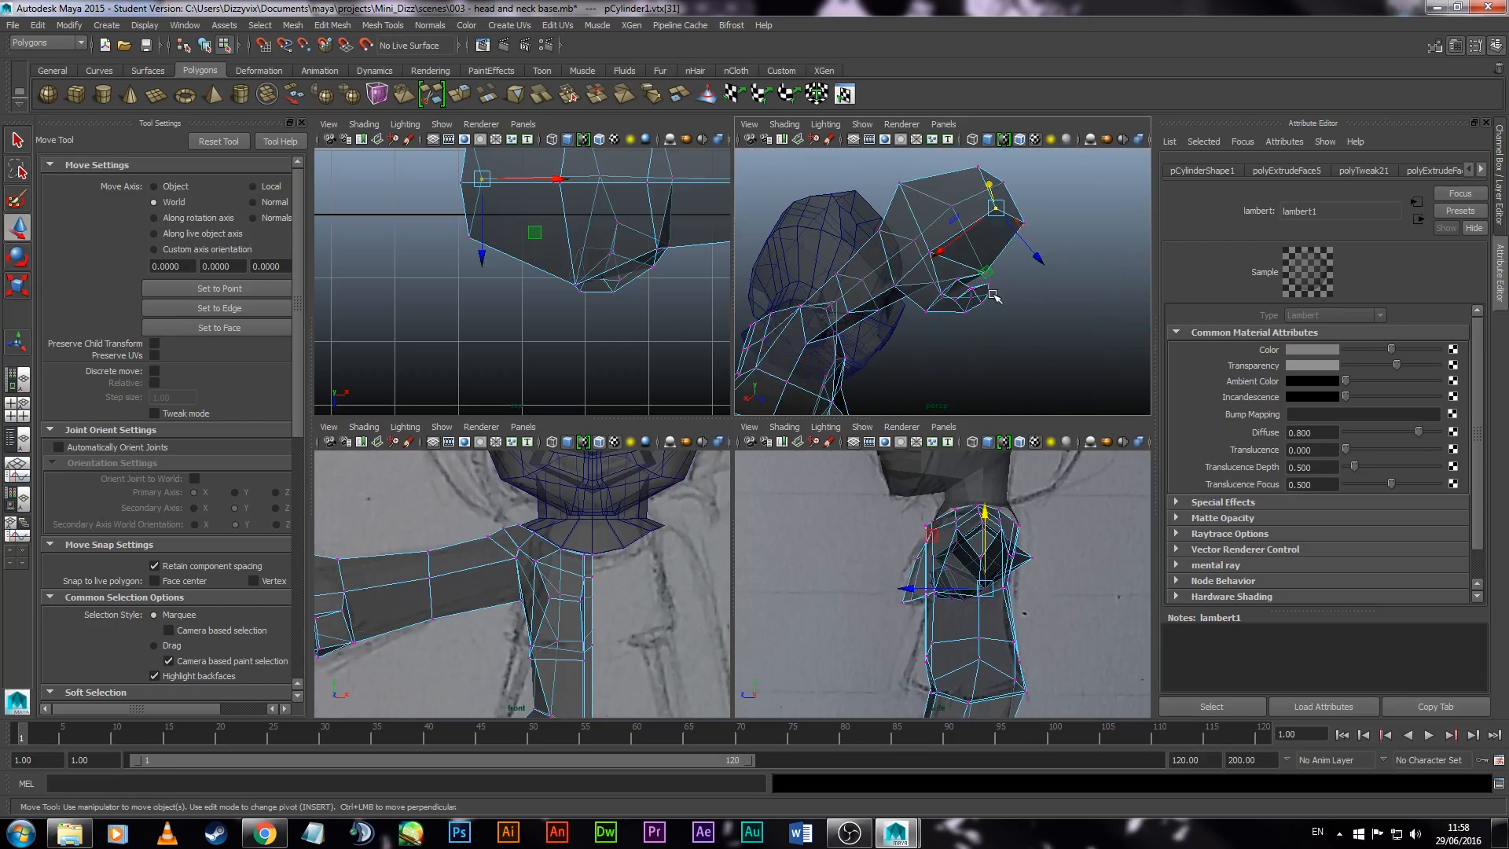
Step: Raise the palm's underside vertex above the thumb along Y to about 12.16
middle_click_drag(480, 599, 602, 552, "alt")
left_click_drag(851, 284, 1040, 286, "alt")
left_click(1043, 330)
left_click(963, 270)
middle_click_drag(1006, 320, 1003, 301)
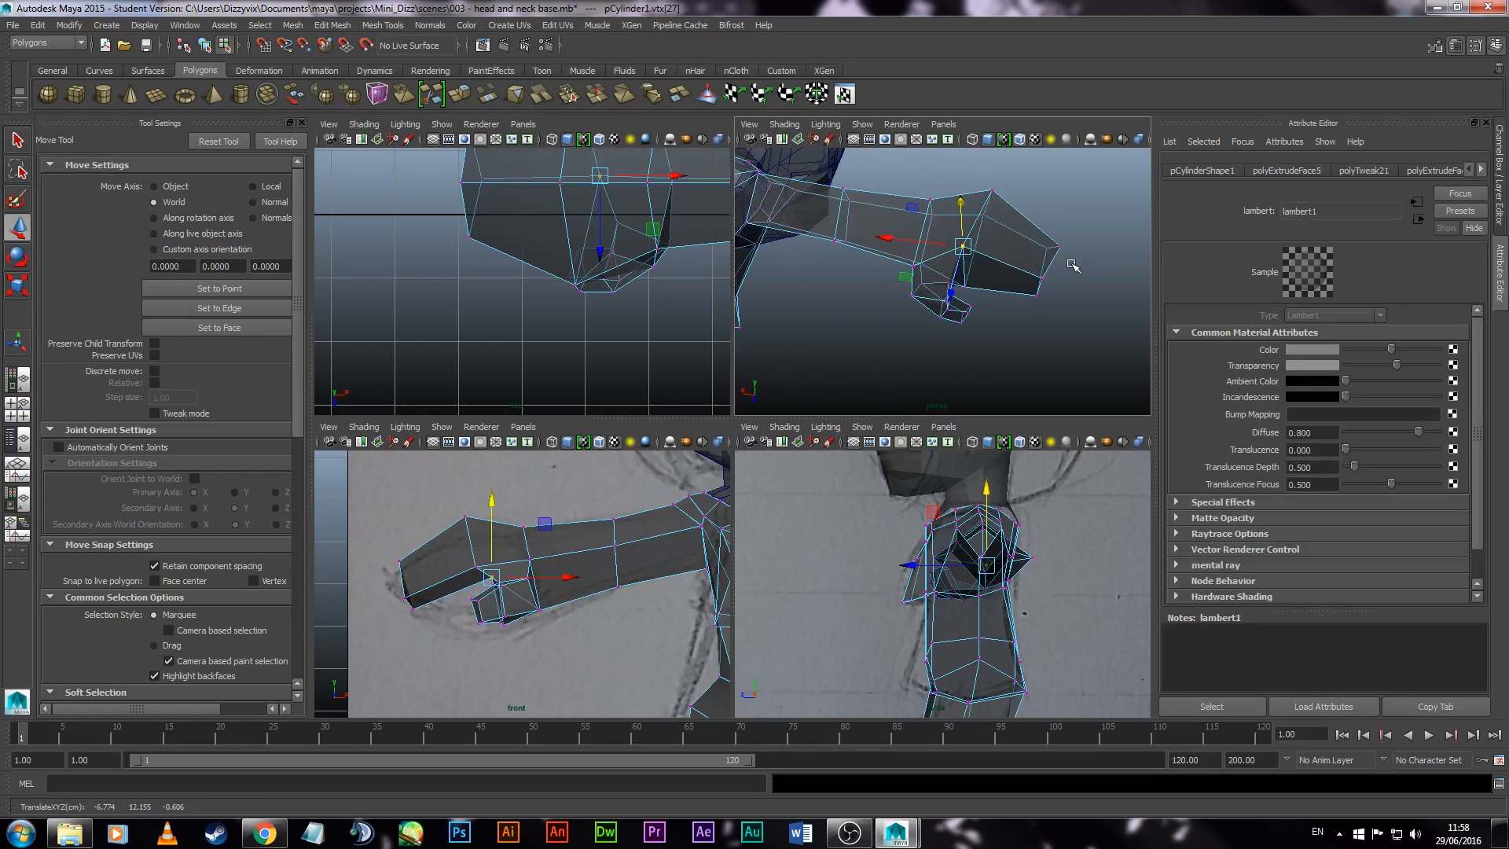
Step: Try to raise the wrist-side vertex at the thumb's base along Y
left_click(1071, 266)
left_click_drag(1071, 267, 864, 363, "alt")
left_click(939, 310)
middle_click_drag(952, 376, 952, 367)
right_click_drag(888, 367, 970, 370, "alt")
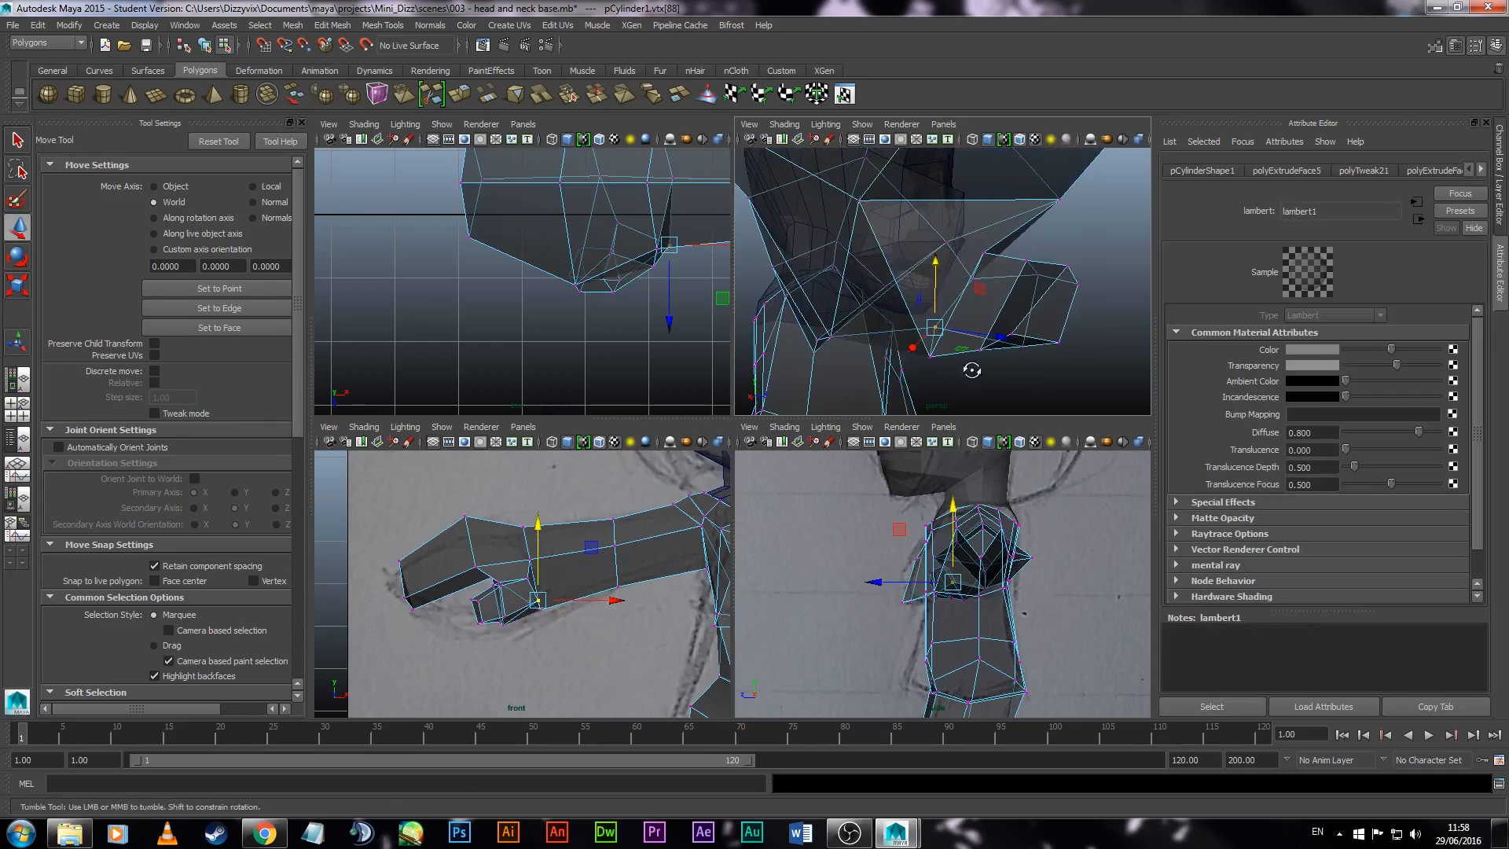
key("ctrl+z")
Step: Move the lower wrist-side vertex at the thumb's base upward along Y and preview the smoothed hand
mouse_move(970, 370)
left_mouse_down("alt")
mouse_move(933, 361)
mouse_move(982, 364)
mouse_move(962, 365)
left_mouse_up("alt")
left_click(973, 377)
left_click(935, 364)
middle_click_drag(986, 393, 1006, 360)
left_click_drag(1007, 360, 903, 290, "alt")
key("3")
left_click(867, 350)
left_click_drag(867, 349, 809, 307, "alt")
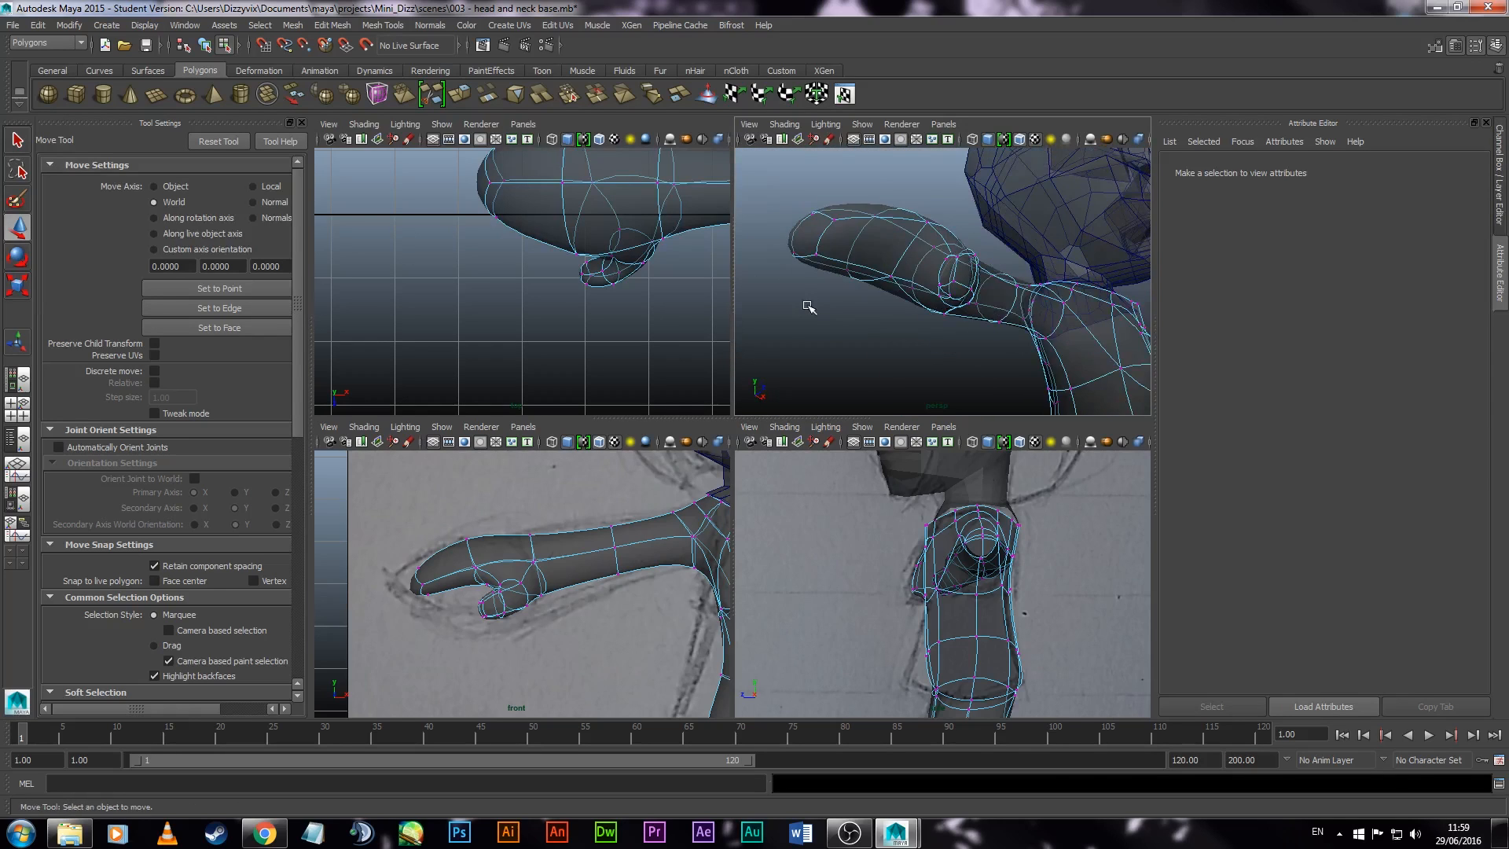
Step: Move the torso's front waist vertices slightly inward along Z in the side view
key("1")
key("3")
scroll(990, 358, "down", 2)
left_click_drag(973, 346, 1033, 332, "alt")
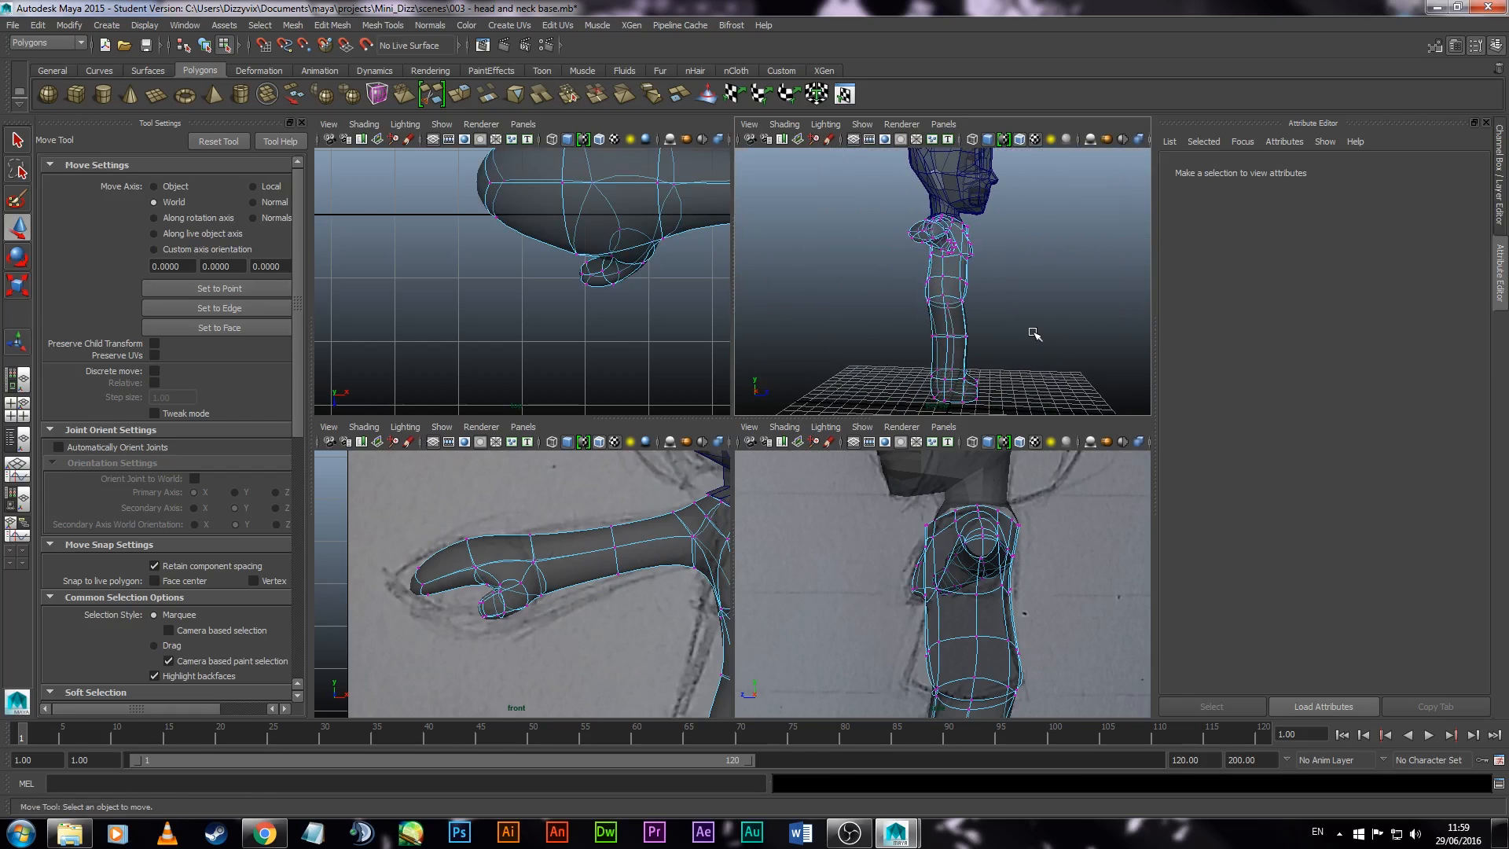
middle_click_drag(1031, 616, 995, 564, "alt")
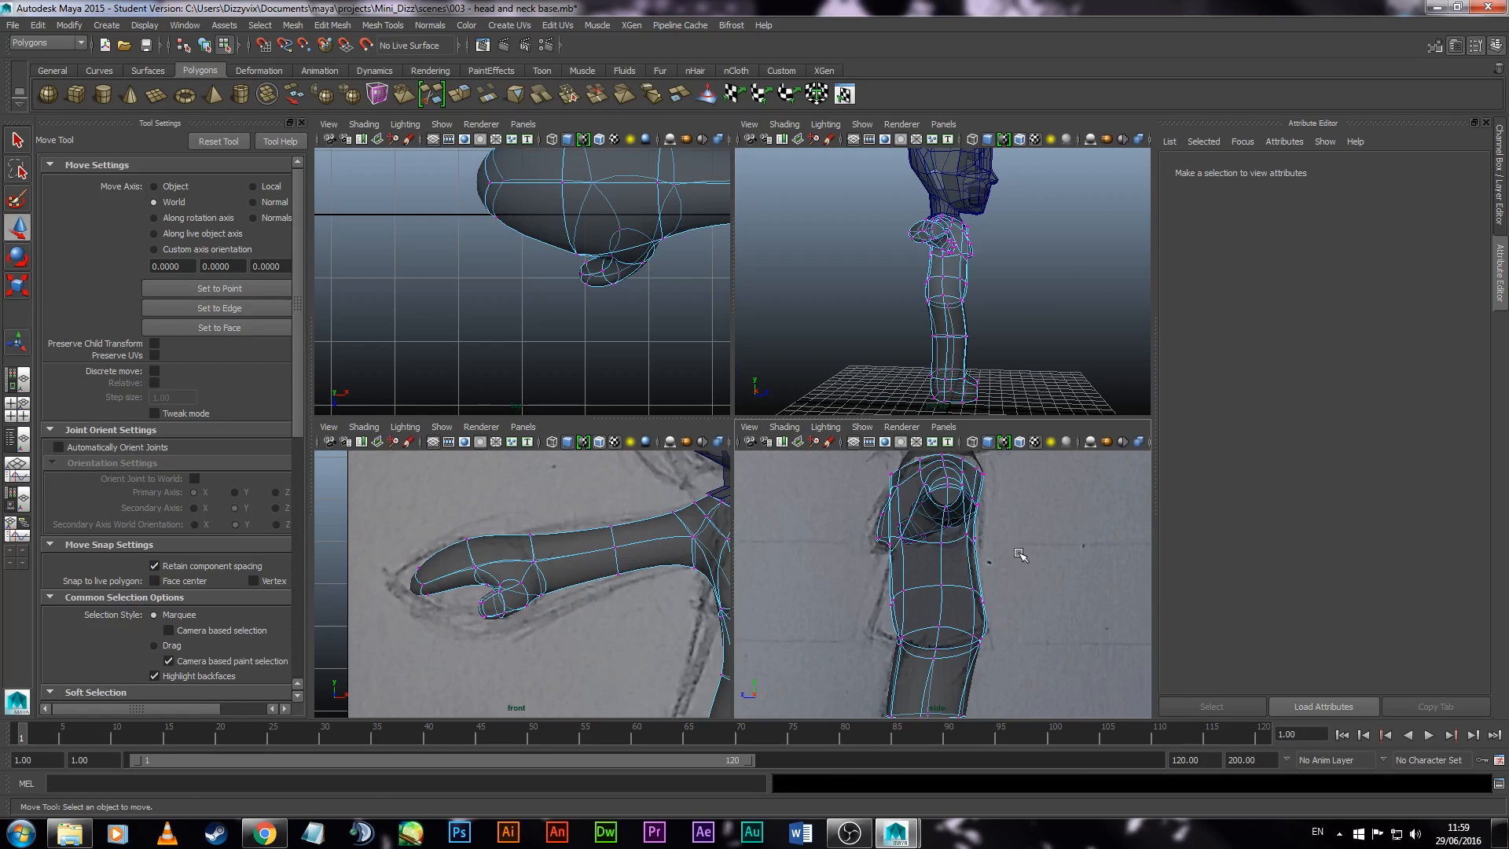
scroll(887, 621, "up", 5)
middle_click_drag(887, 621, 944, 606, "alt")
left_click_drag(815, 597, 866, 650)
left_click_drag(823, 640, 833, 640)
scroll(941, 601, "down", 4)
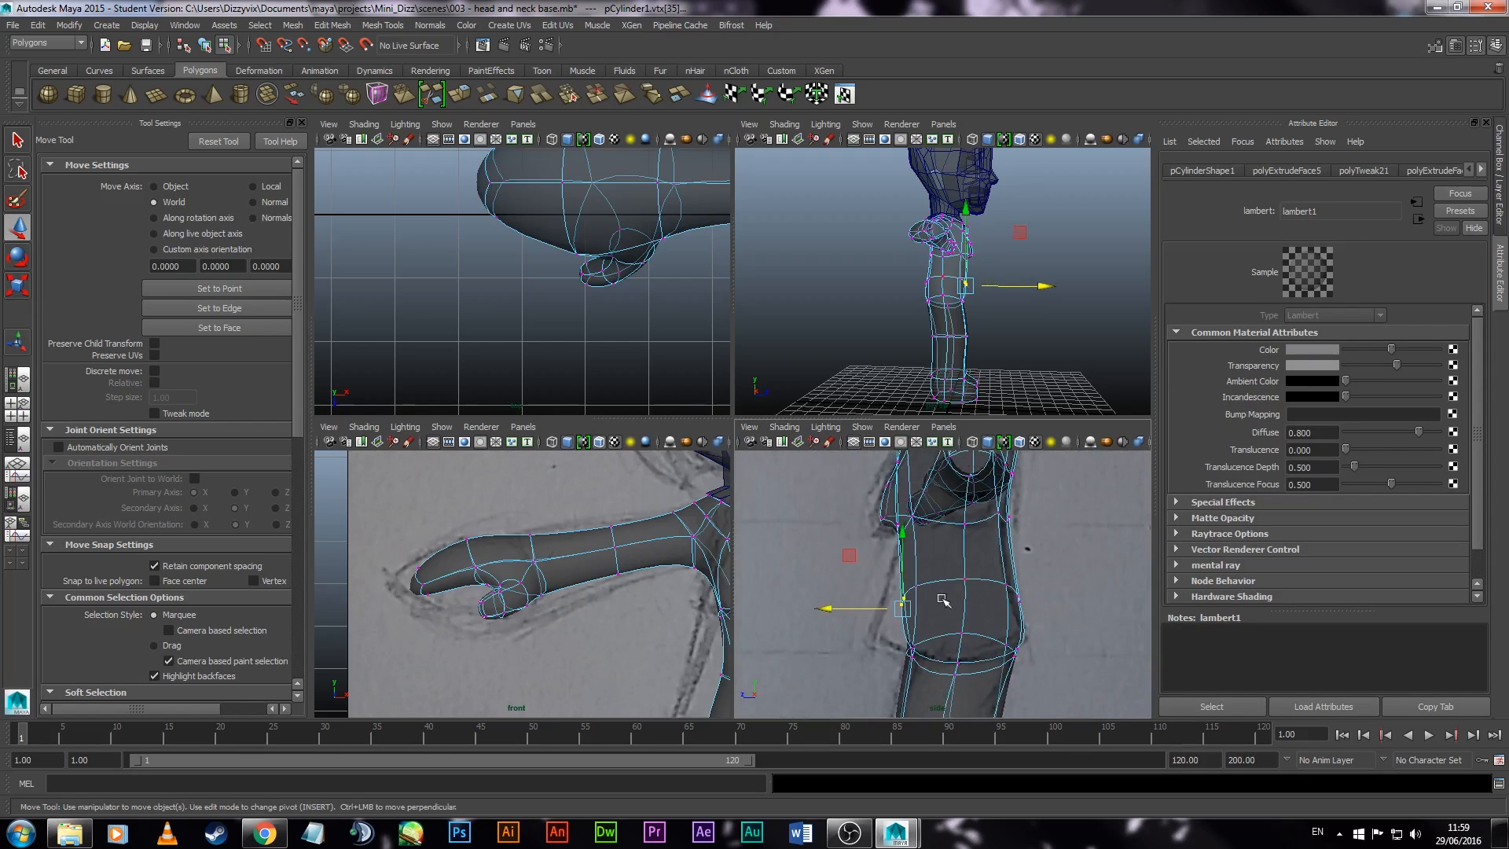
Step: Adjust the torso's rear waist vertices along Z to follow the side drawing
left_click_drag(997, 559, 1045, 610)
mouse_move(945, 599)
left_mouse_down()
mouse_move(921, 586)
mouse_move(1031, 615)
mouse_move(952, 615)
left_mouse_up()
key("ctrl+z")
left_click(1007, 584)
scroll(1019, 598, "up", 4)
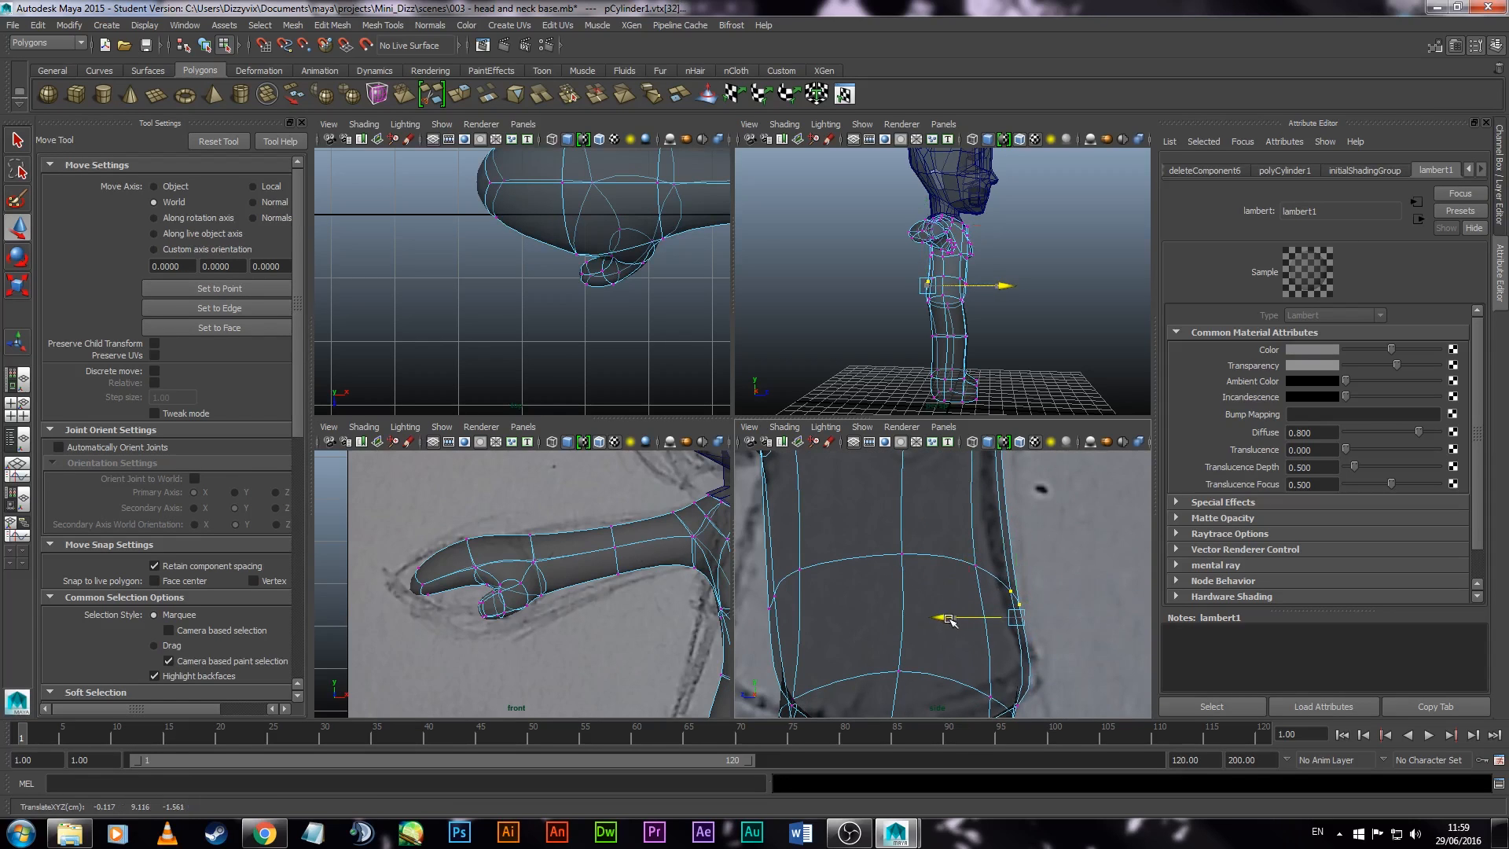
middle_click_drag(1064, 637, 1063, 636, "alt")
scroll(1055, 621, "down", 5)
left_click(1053, 665)
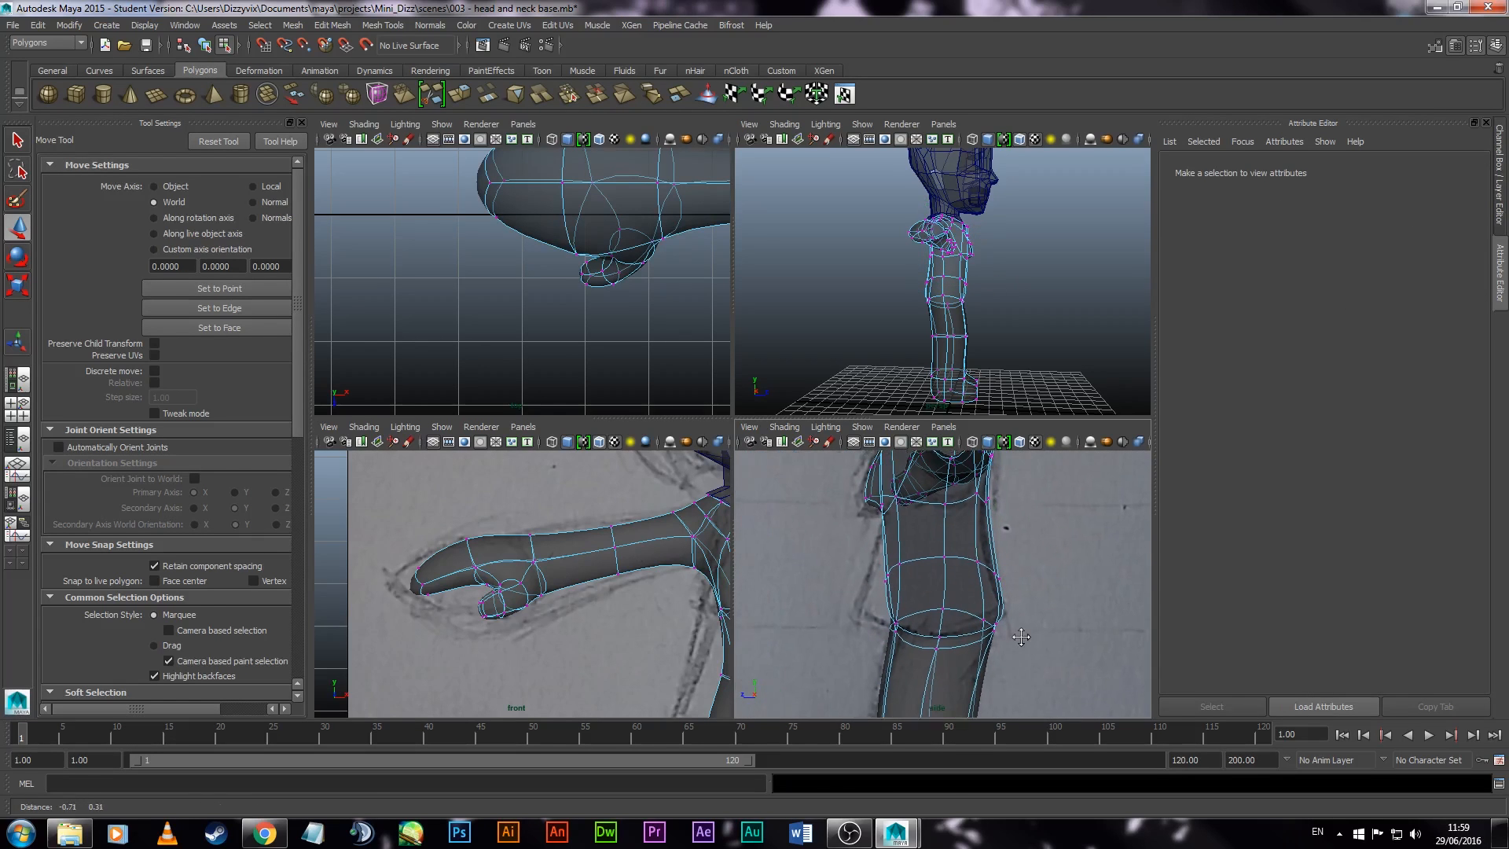
Step: Insert an edge loop around the torso between the chest and the waist
left_click(332, 25)
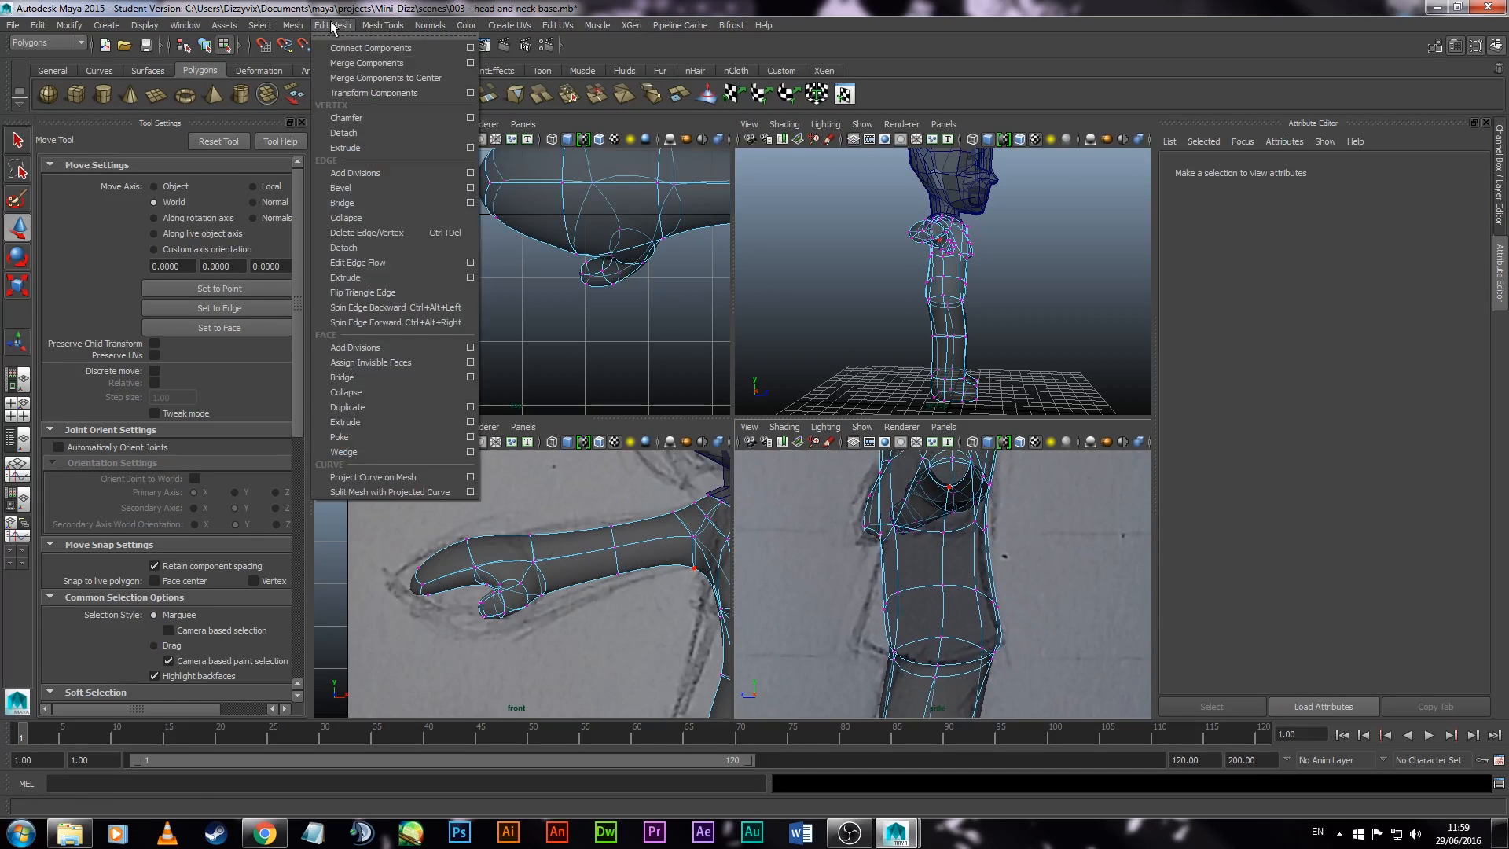
left_click(332, 23)
left_click(407, 26)
left_click(408, 201)
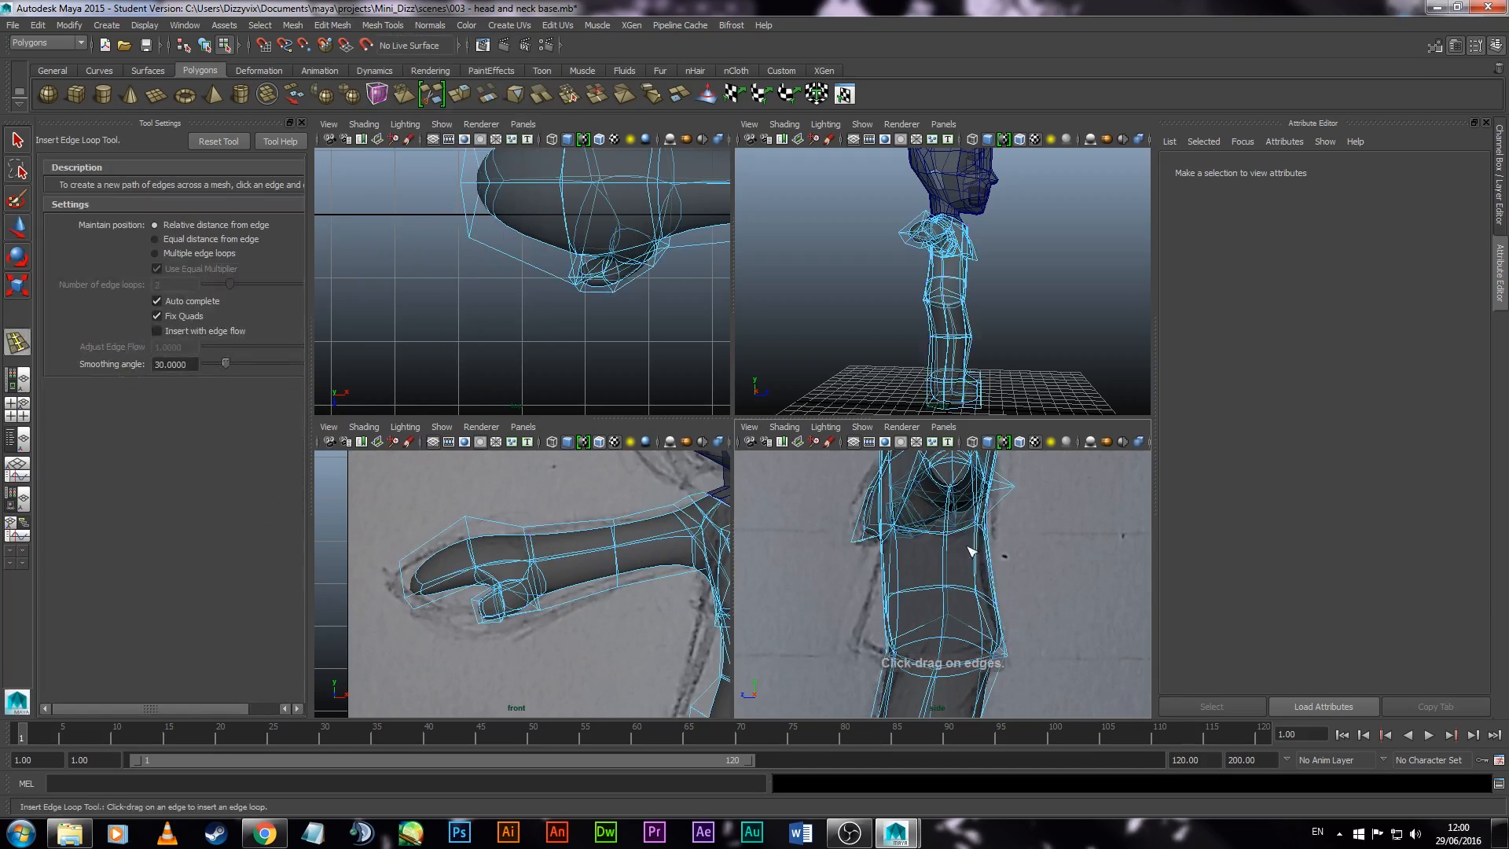
left_click(1005, 629)
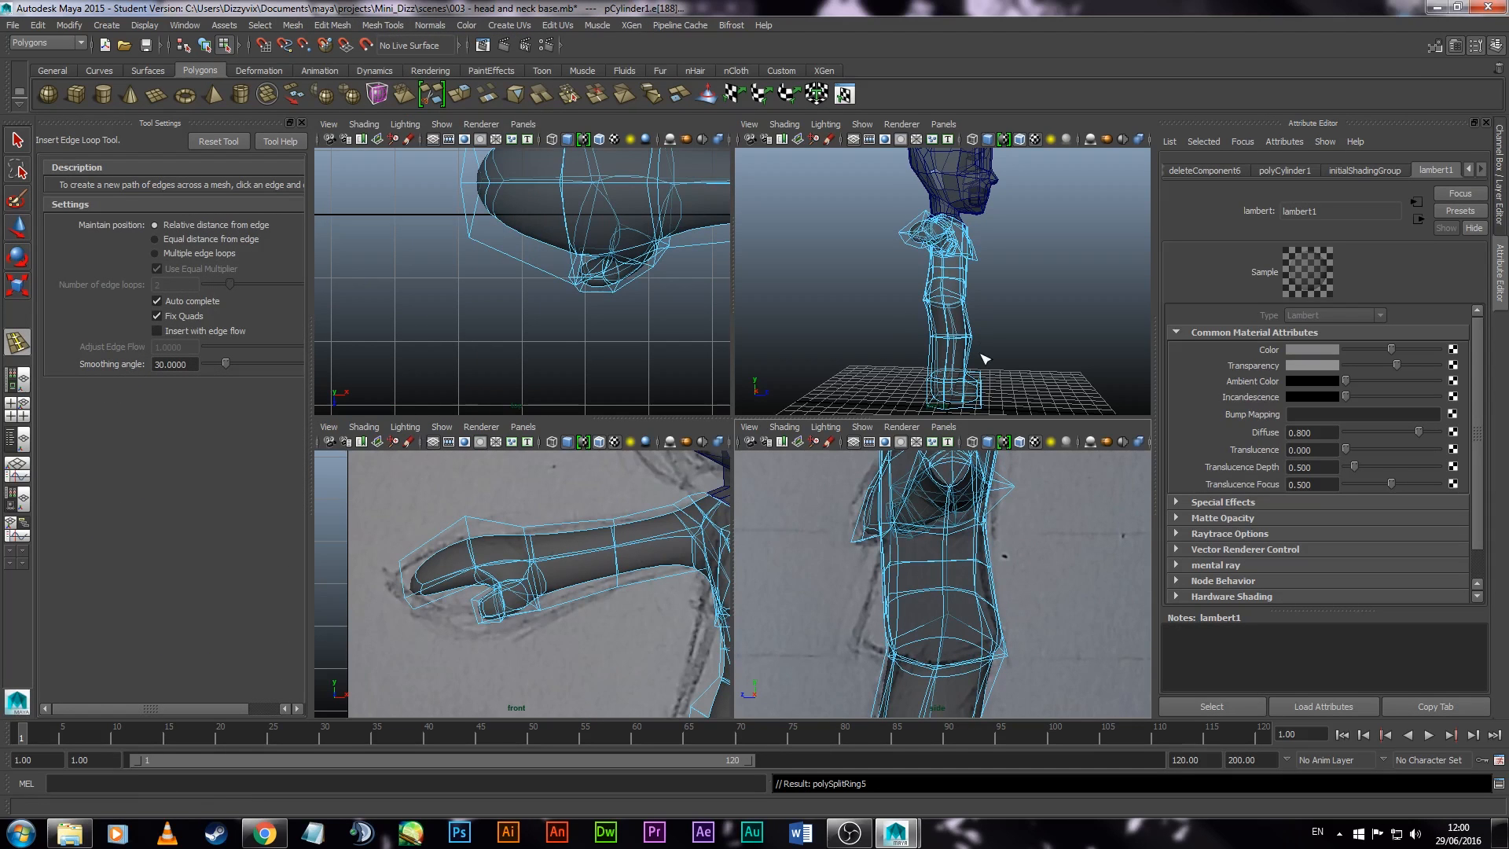
key("1")
key("q")
Step: Select the new torso loop's rear vertices and move them inward along Z to about -1.28
right_click_drag(983, 573, 927, 571)
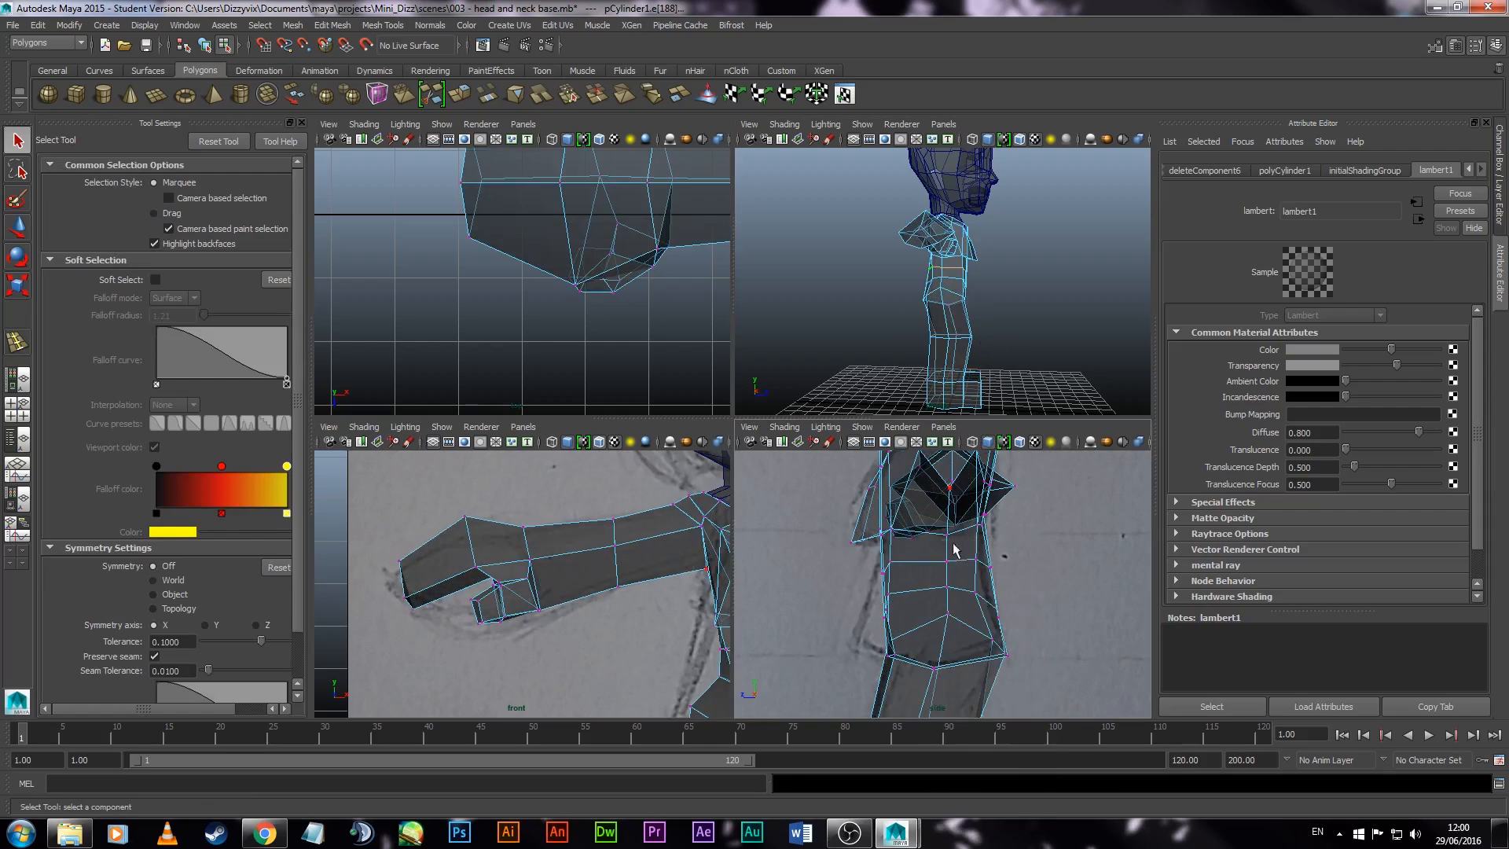
left_click_drag(953, 548, 1009, 576)
key("w")
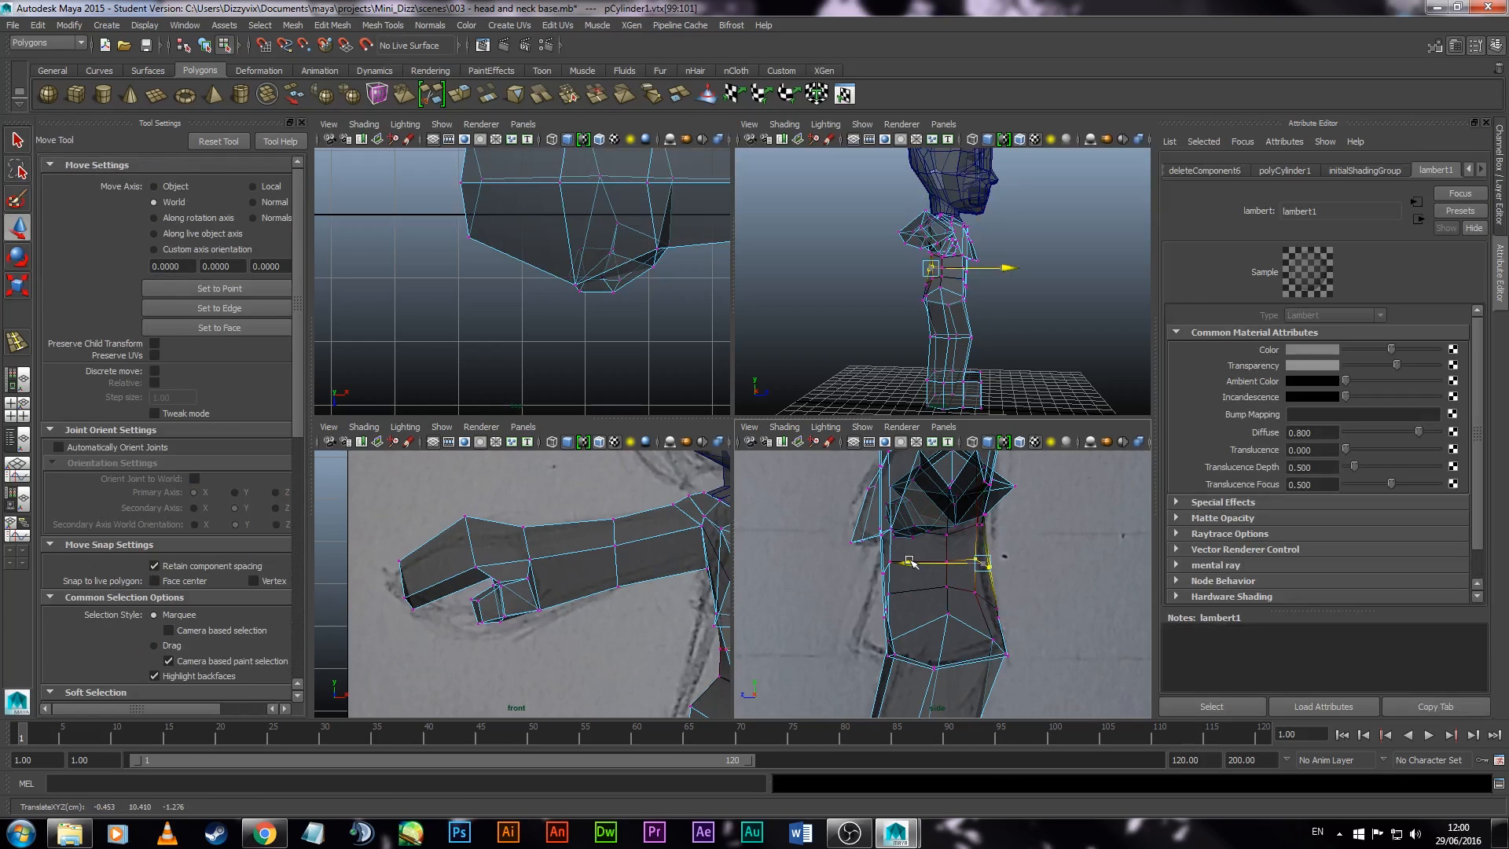
Step: Lower the new torso loop's vertex beside the back edge along Y to about 10.26
left_click(1076, 617)
scroll(1077, 619, "up", 5)
left_click_drag(1049, 574, 1025, 529)
left_click_drag(975, 514, 1006, 548)
left_click_drag(995, 472, 995, 492)
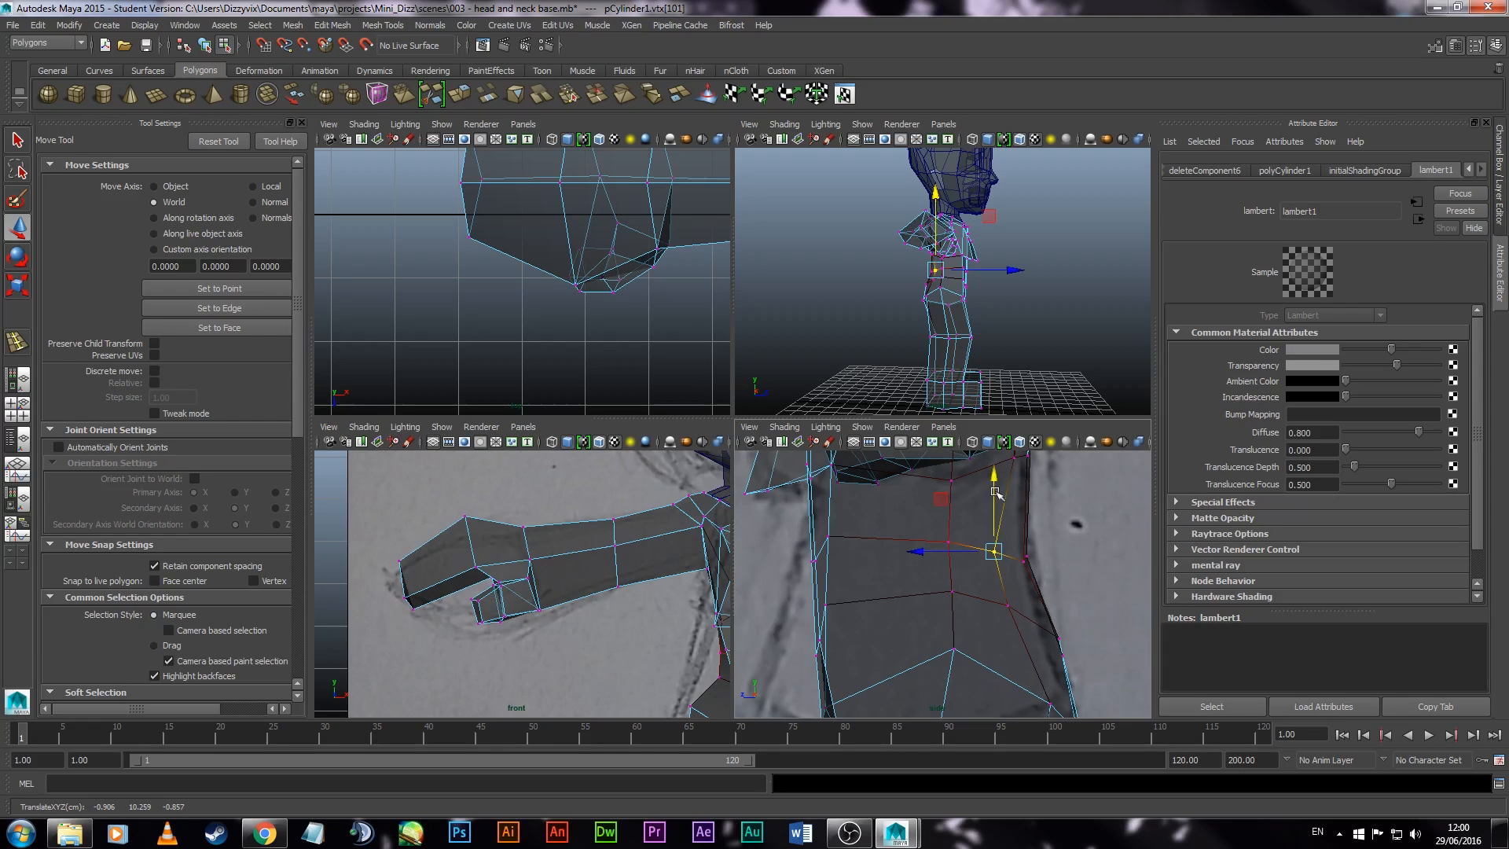
Step: Move the new torso loop's outer side vertex along X toward the body's centre
right_click_drag(960, 318, 1037, 323, "alt")
left_click(1037, 323)
left_click_drag(1037, 322, 960, 333, "alt")
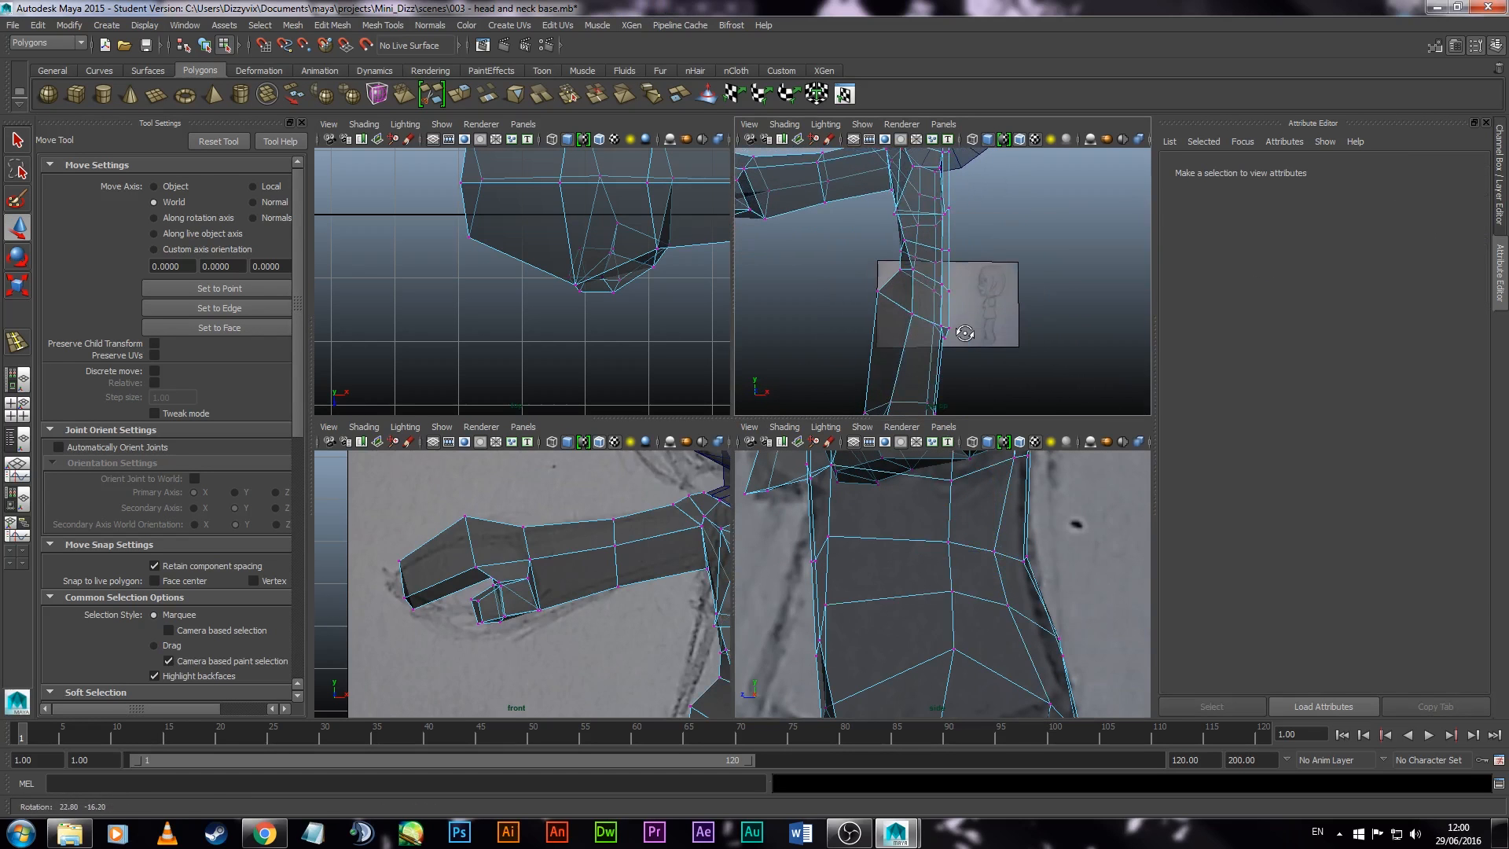
left_click(904, 240)
key("space")
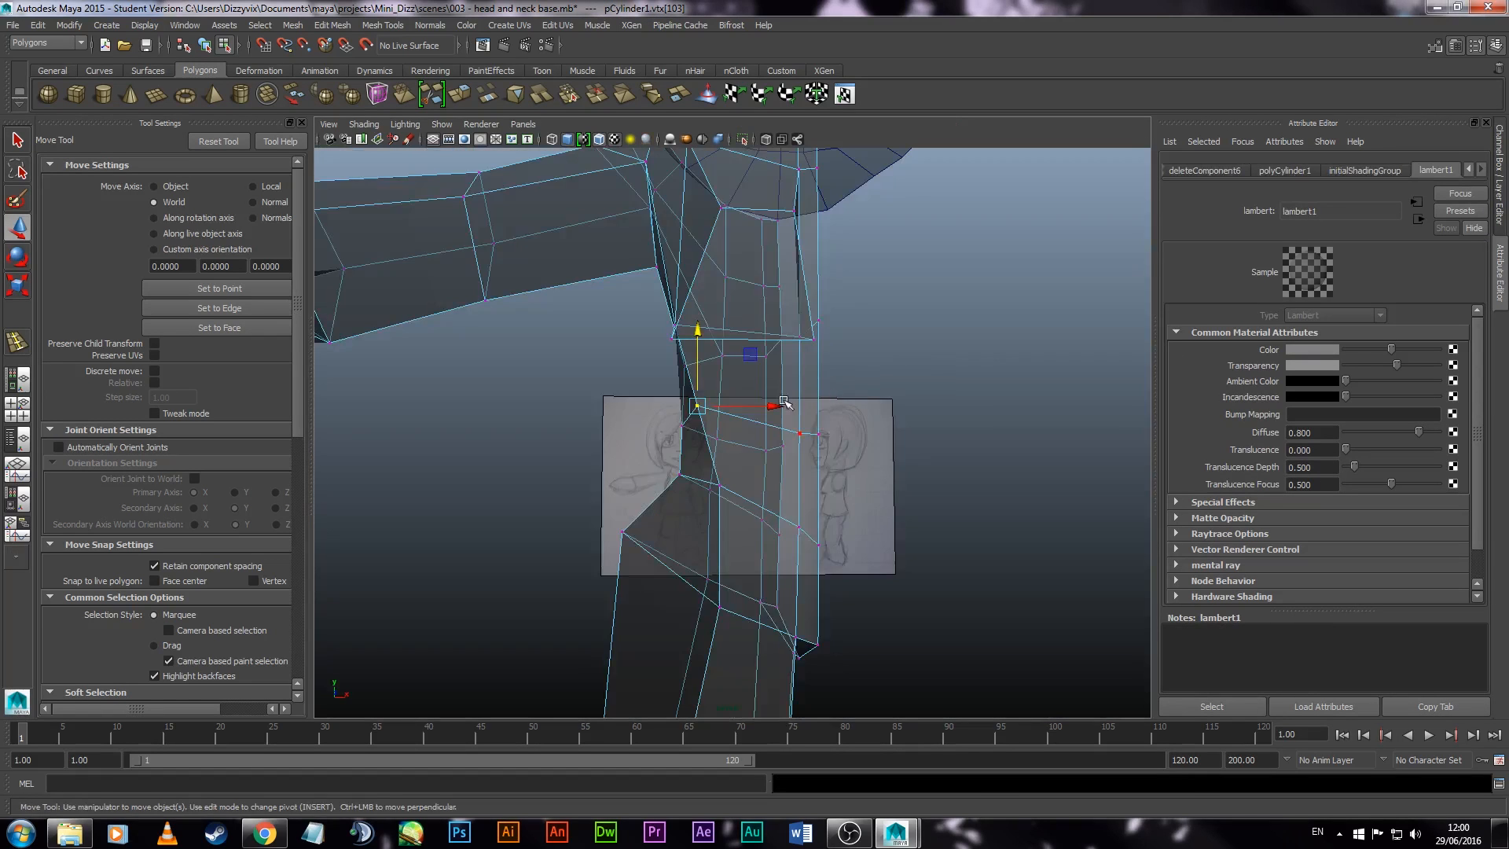
left_click_drag(776, 405, 852, 495)
left_click(970, 500)
Step: Raise the new torso loop's front vertex slightly along Y
scroll(851, 495, "down", 3)
scroll(852, 495, "up", 3)
left_click(790, 446)
left_click_drag(790, 374, 789, 353)
Step: Lower the torso loop's two vertices near the centre line along Y and clear the selection
left_click_drag(1010, 528, 801, 502, "alt")
left_click(801, 497)
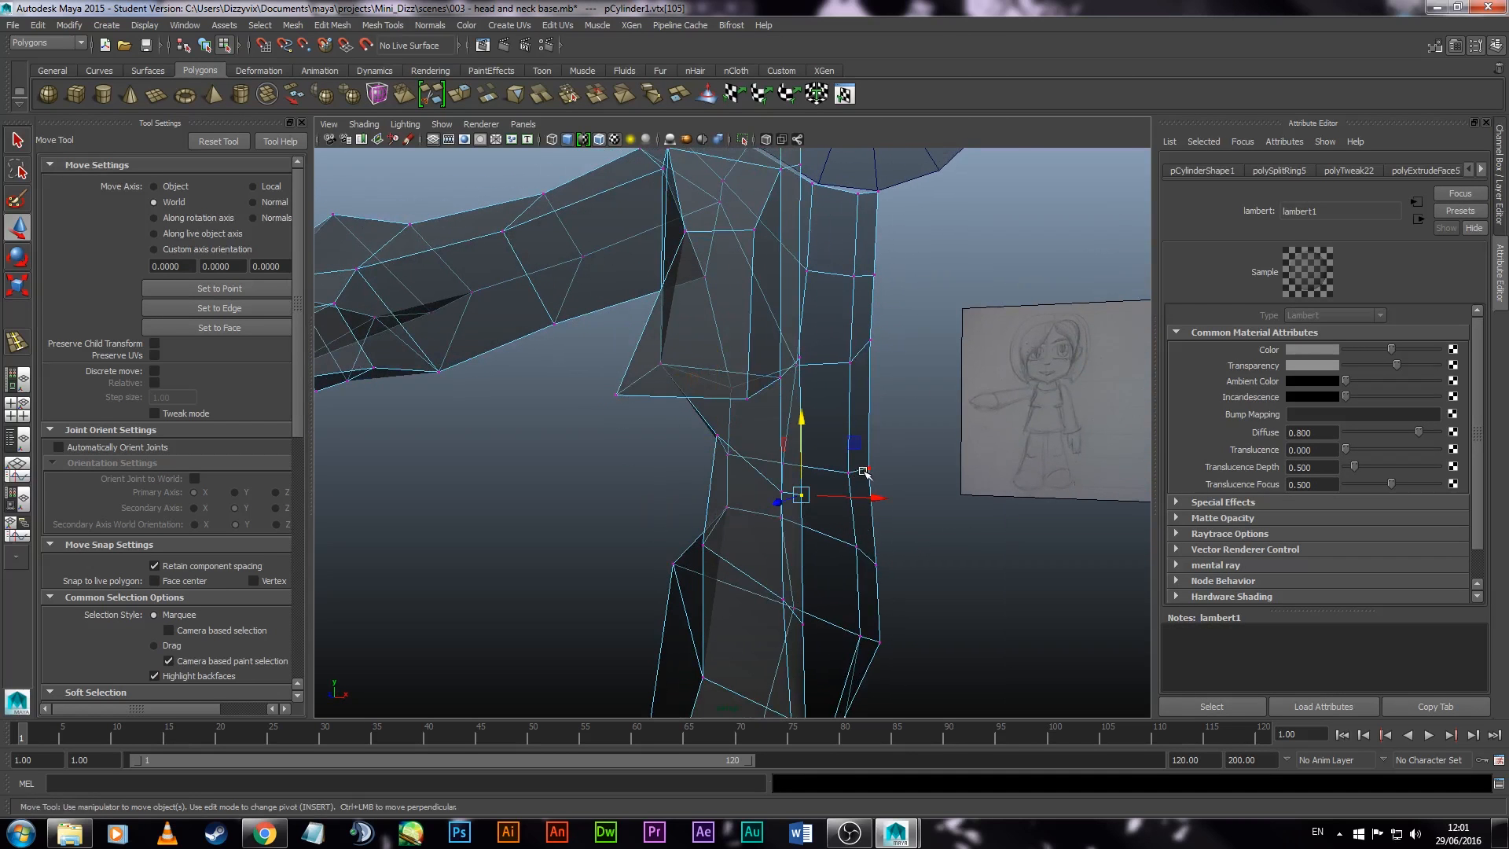
left_click(868, 468, "shift")
left_click_drag(839, 405, 840, 426)
left_click_drag(803, 522, 950, 480, "alt")
left_click(882, 470)
left_click(887, 489)
left_click(946, 422)
left_click(875, 478)
left_click(889, 581)
left_click_drag(963, 577, 730, 486)
left_click(983, 582)
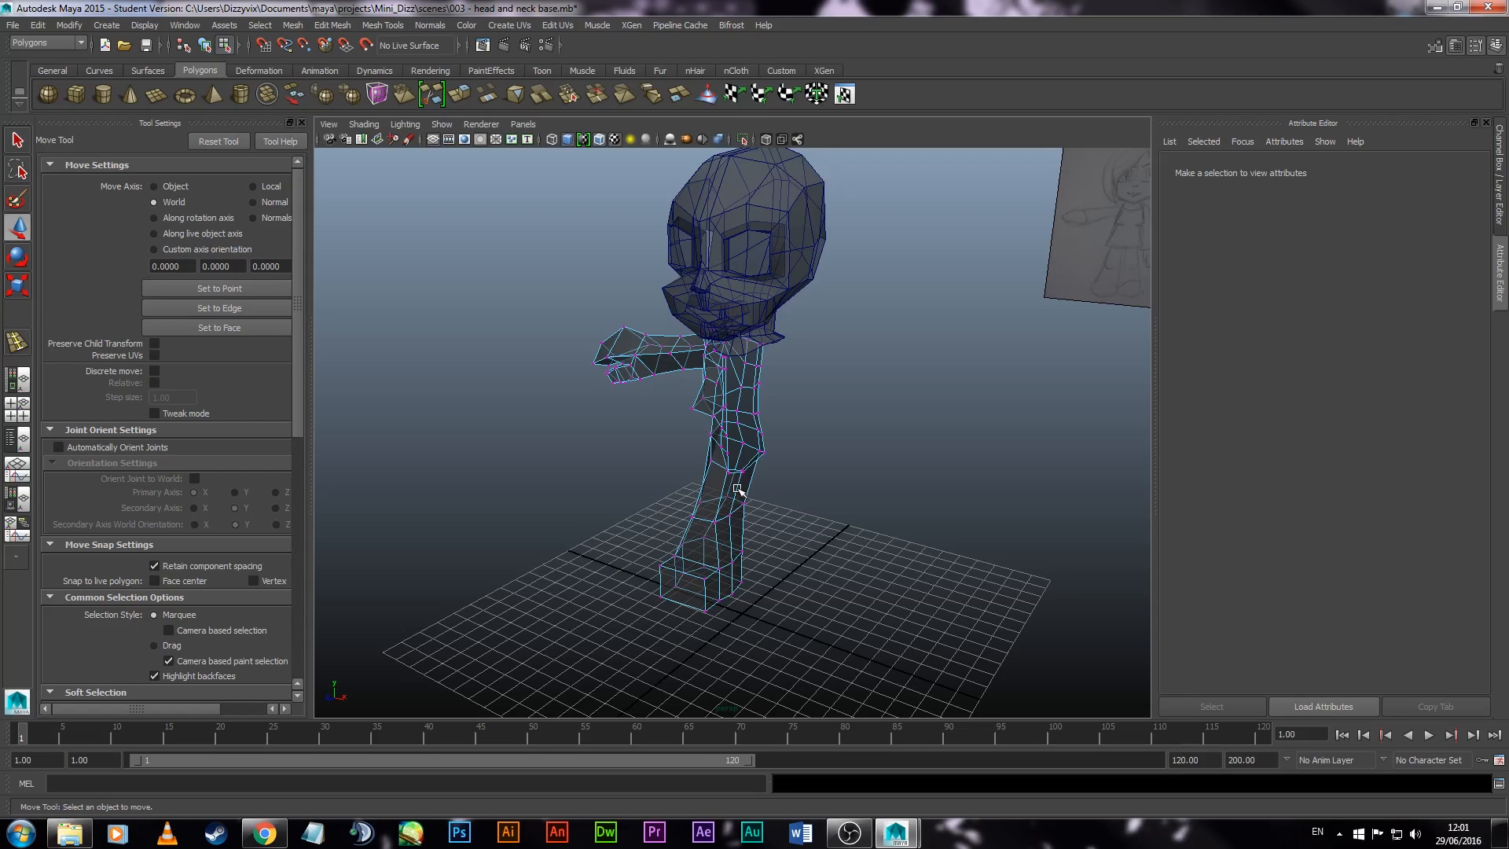
Step: Preview the body's smoothing and compare the whole side profile with the reference drawing
key("1")
key("2")
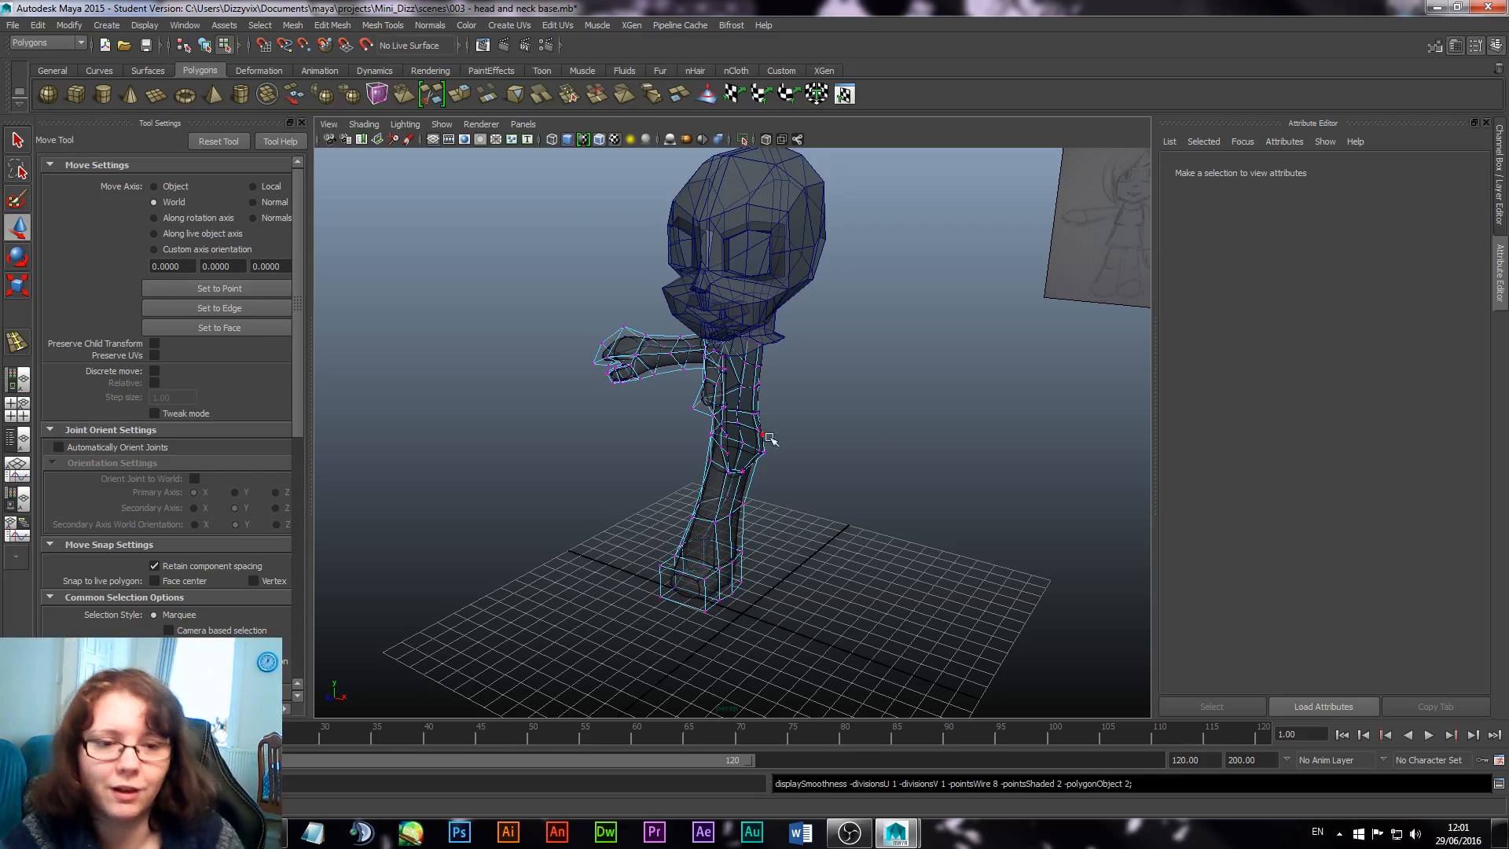
left_click(736, 426)
key("1")
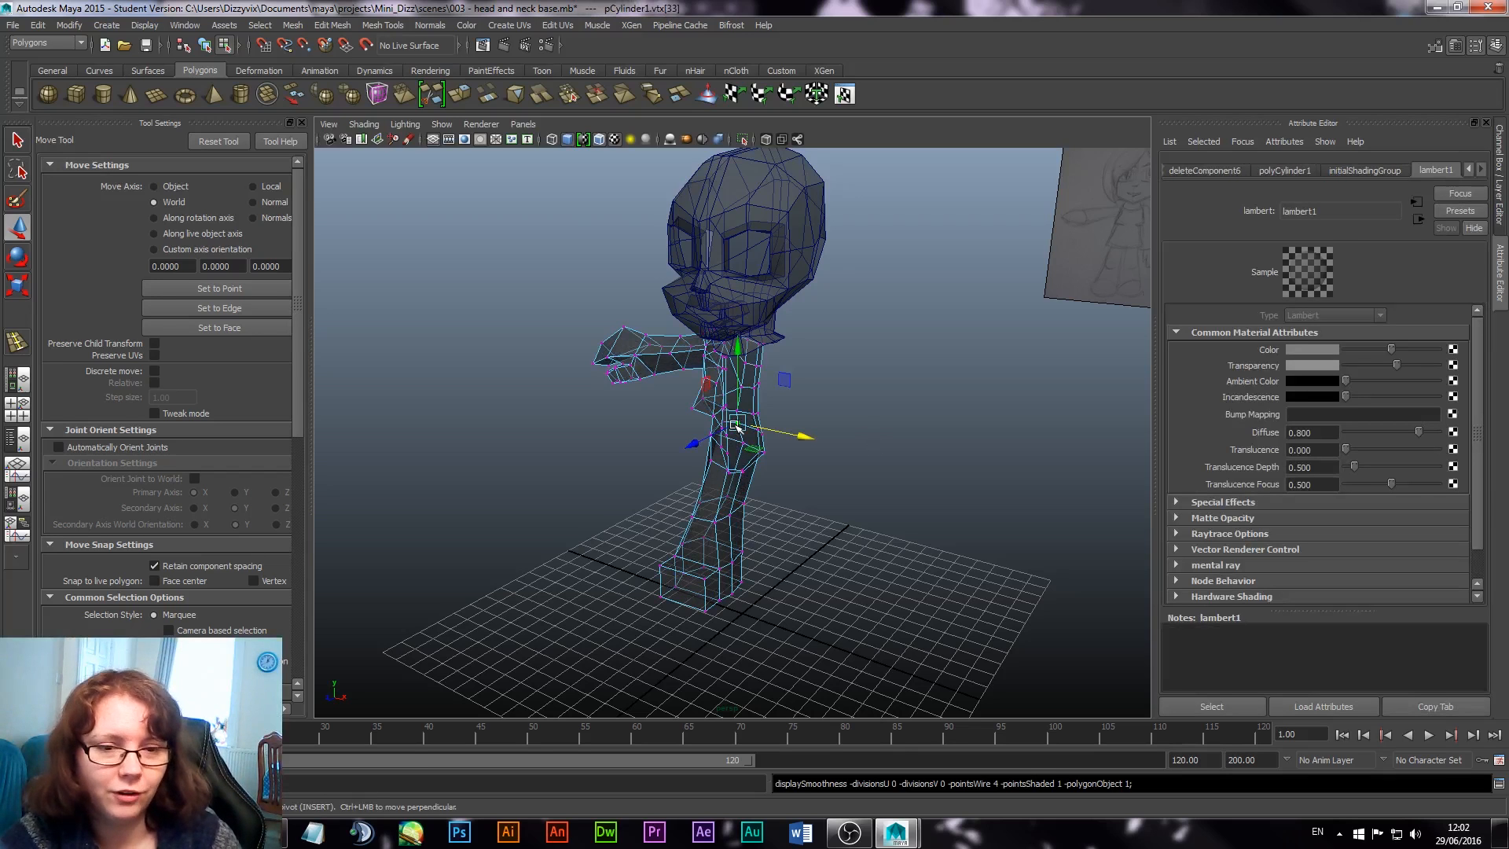
left_click(784, 380)
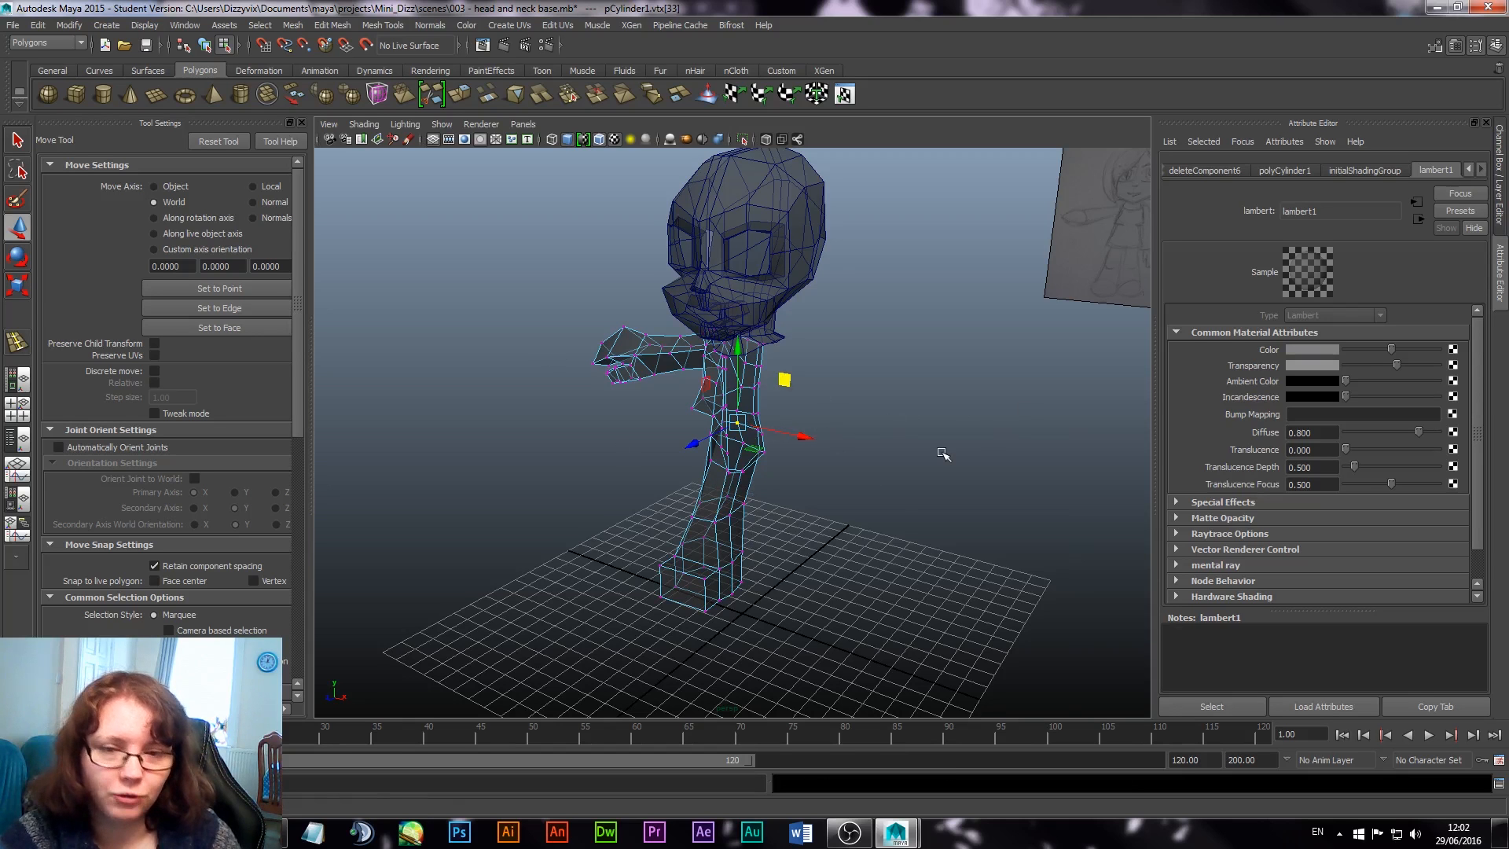
key("space")
key("space")
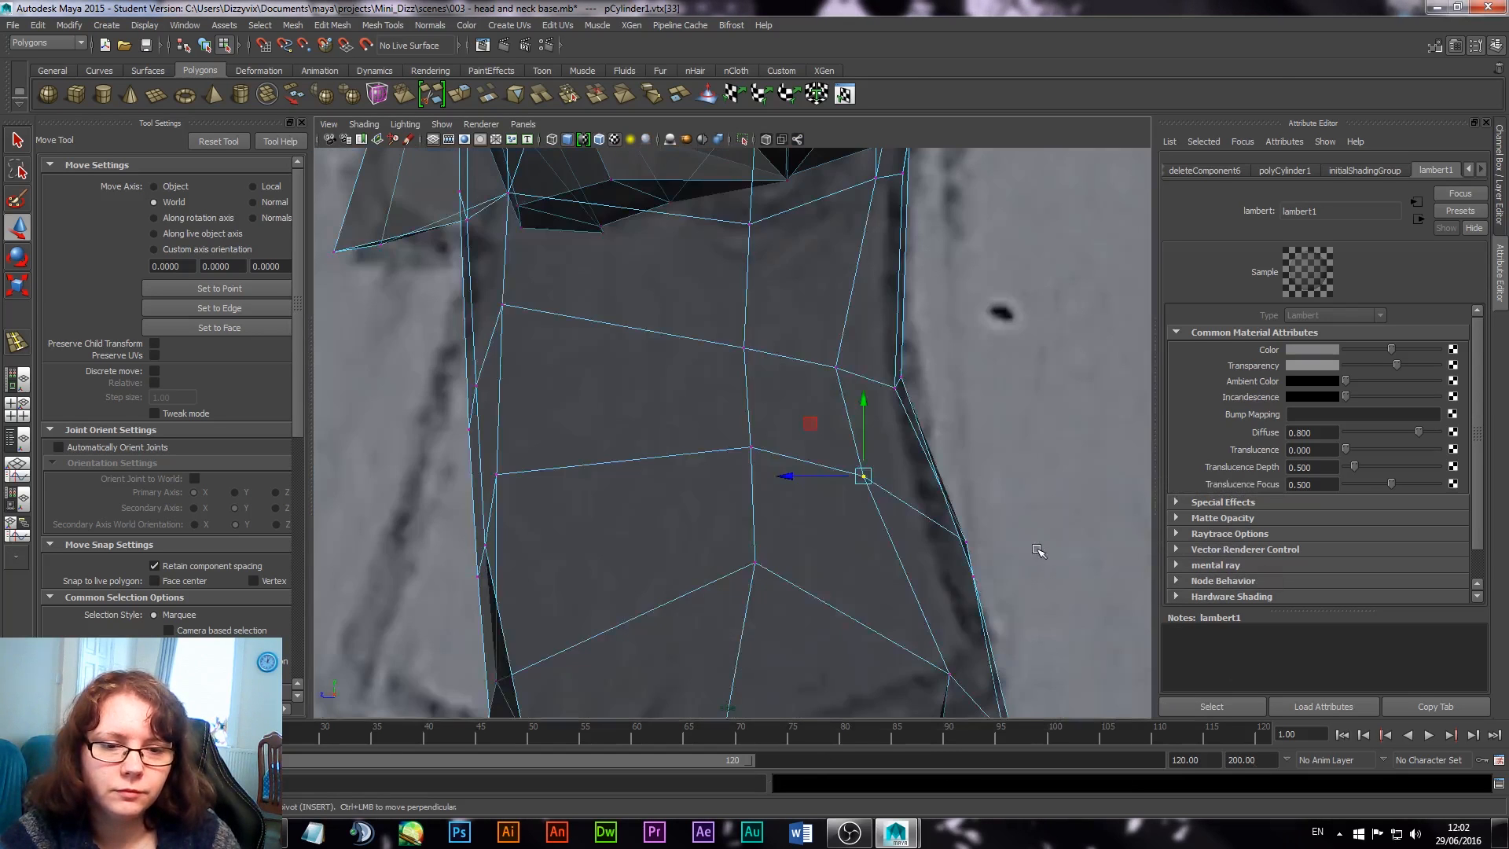
scroll(987, 550, "down", 6)
middle_click_drag(489, 470, 753, 518, "alt")
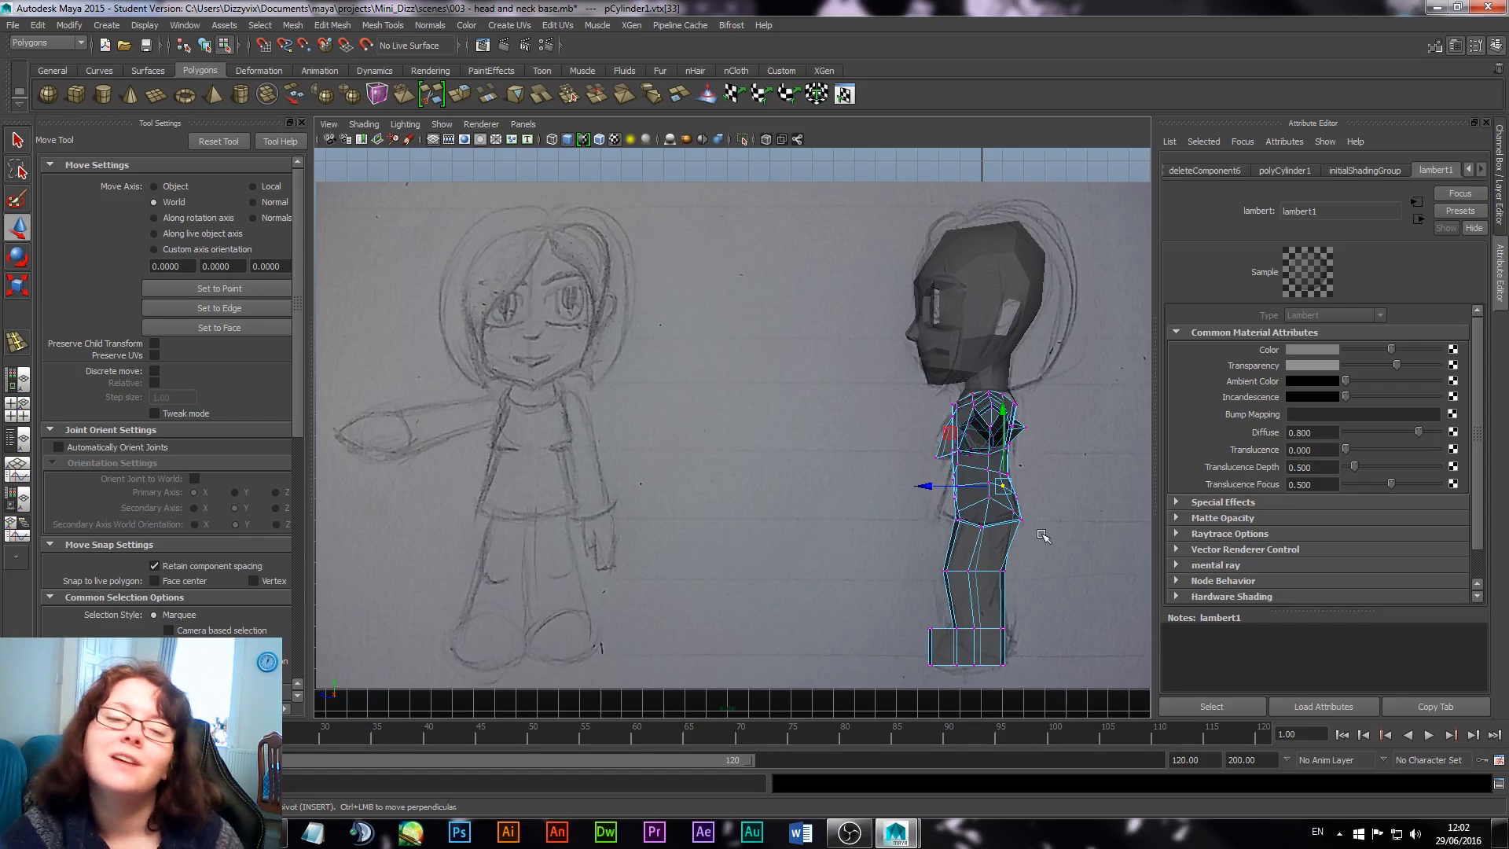
middle_click_drag(993, 564, 944, 536, "alt")
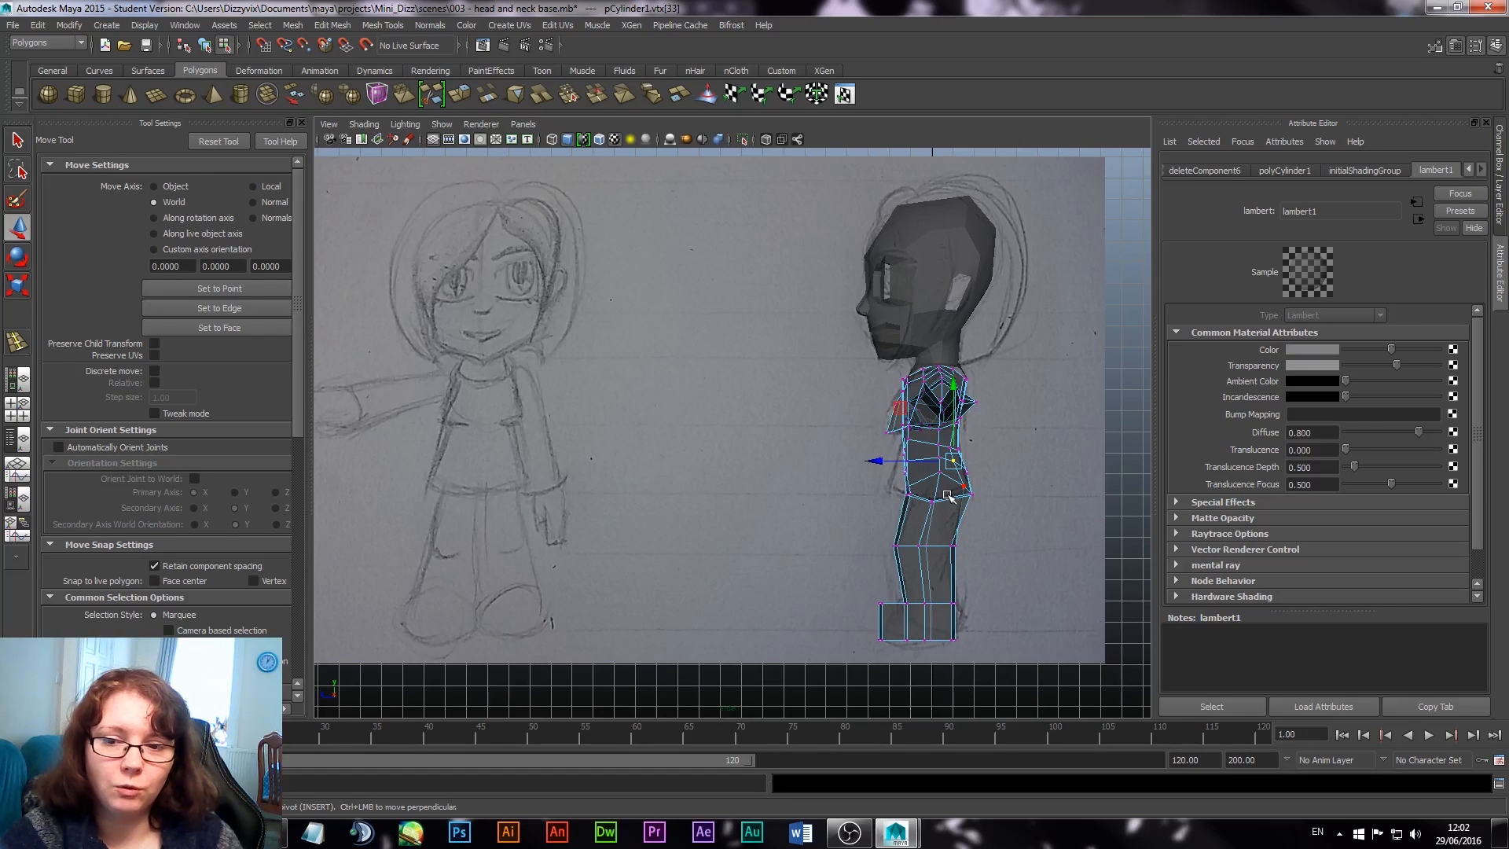
scroll(947, 495, "up", 3)
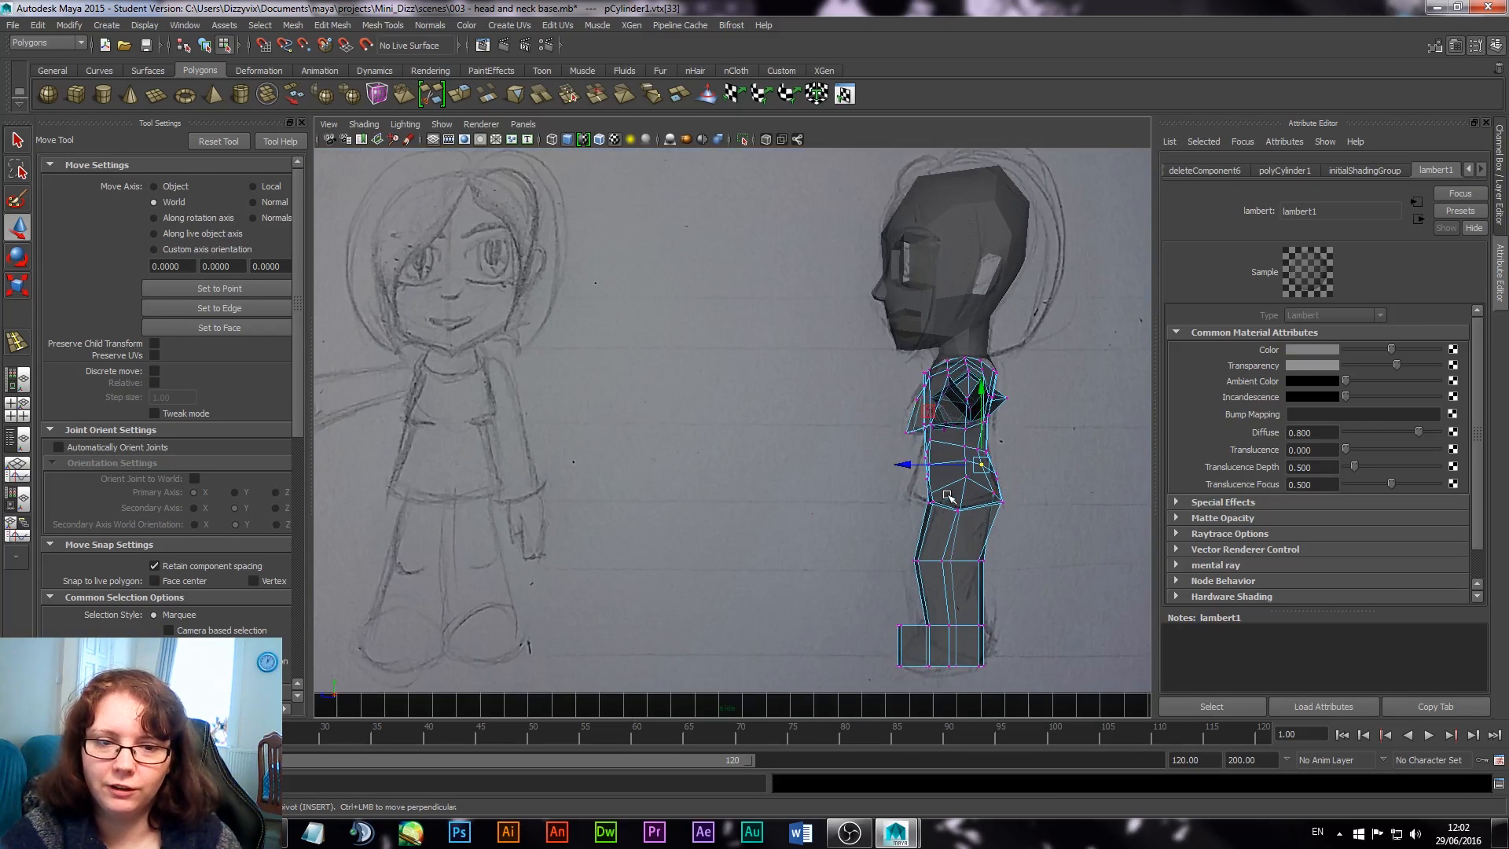
middle_click_drag(993, 485, 772, 476, "alt")
mouse_move(772, 476)
right_mouse_down()
mouse_move(924, 611)
mouse_move(774, 477)
right_mouse_up()
scroll(844, 519, "up", 3)
middle_click_drag(845, 518, 739, 442, "alt")
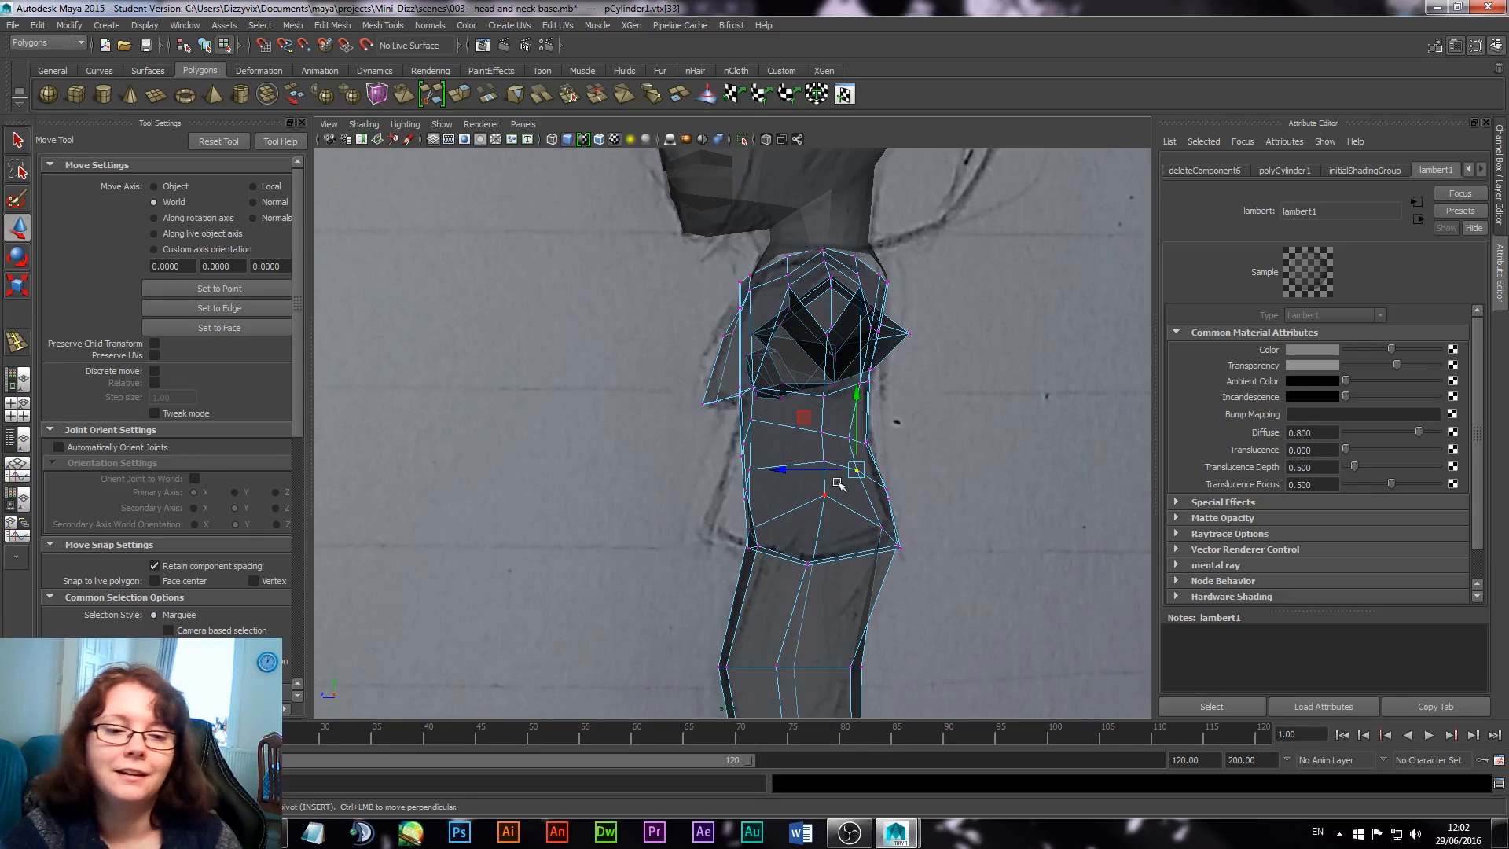
Step: Switch from the side view to a full perspective view and return the half body to object mode
key("space")
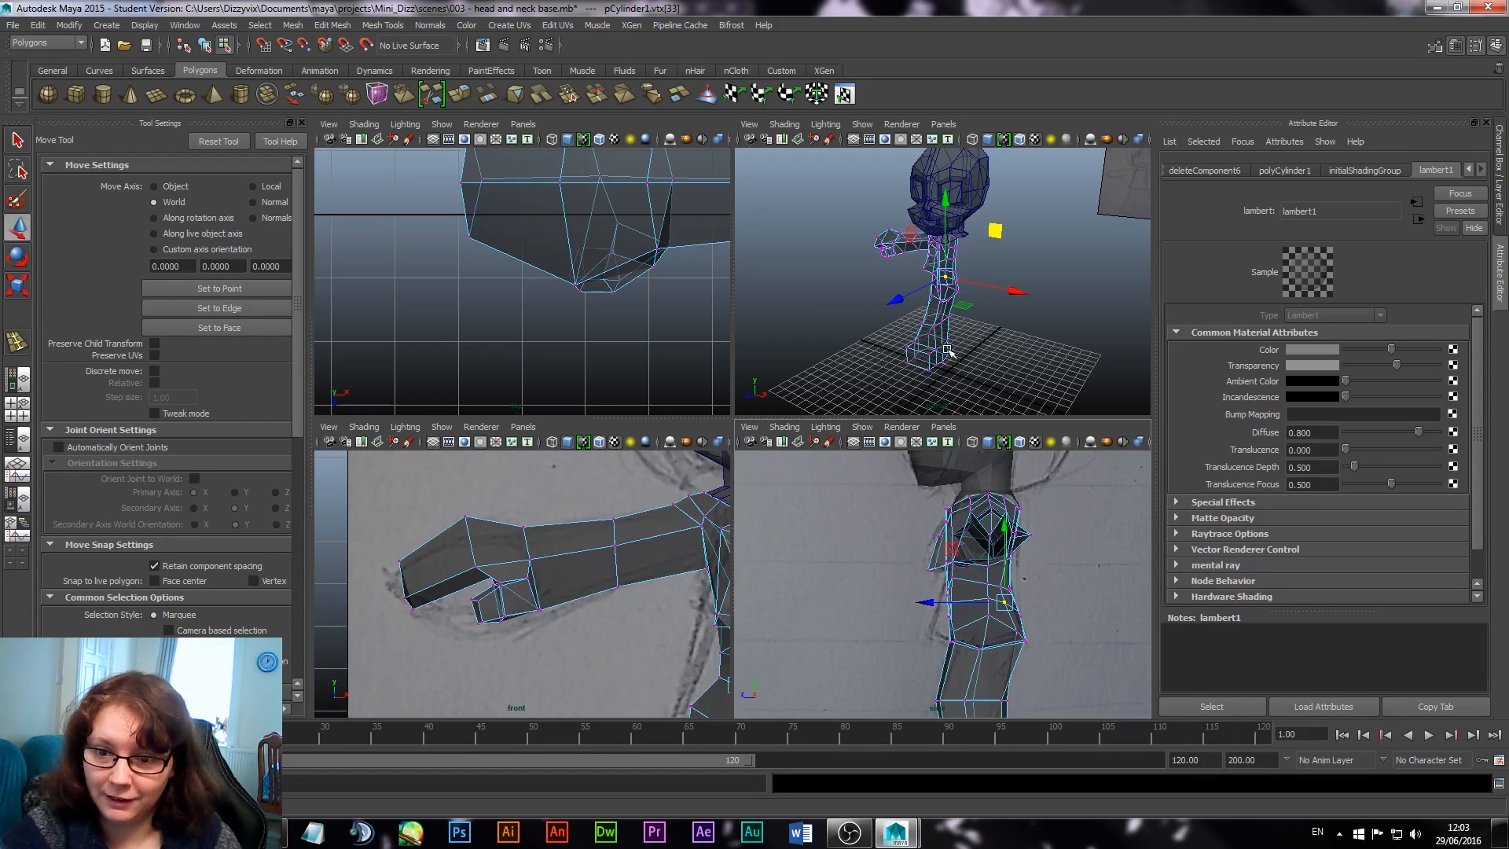
key("space")
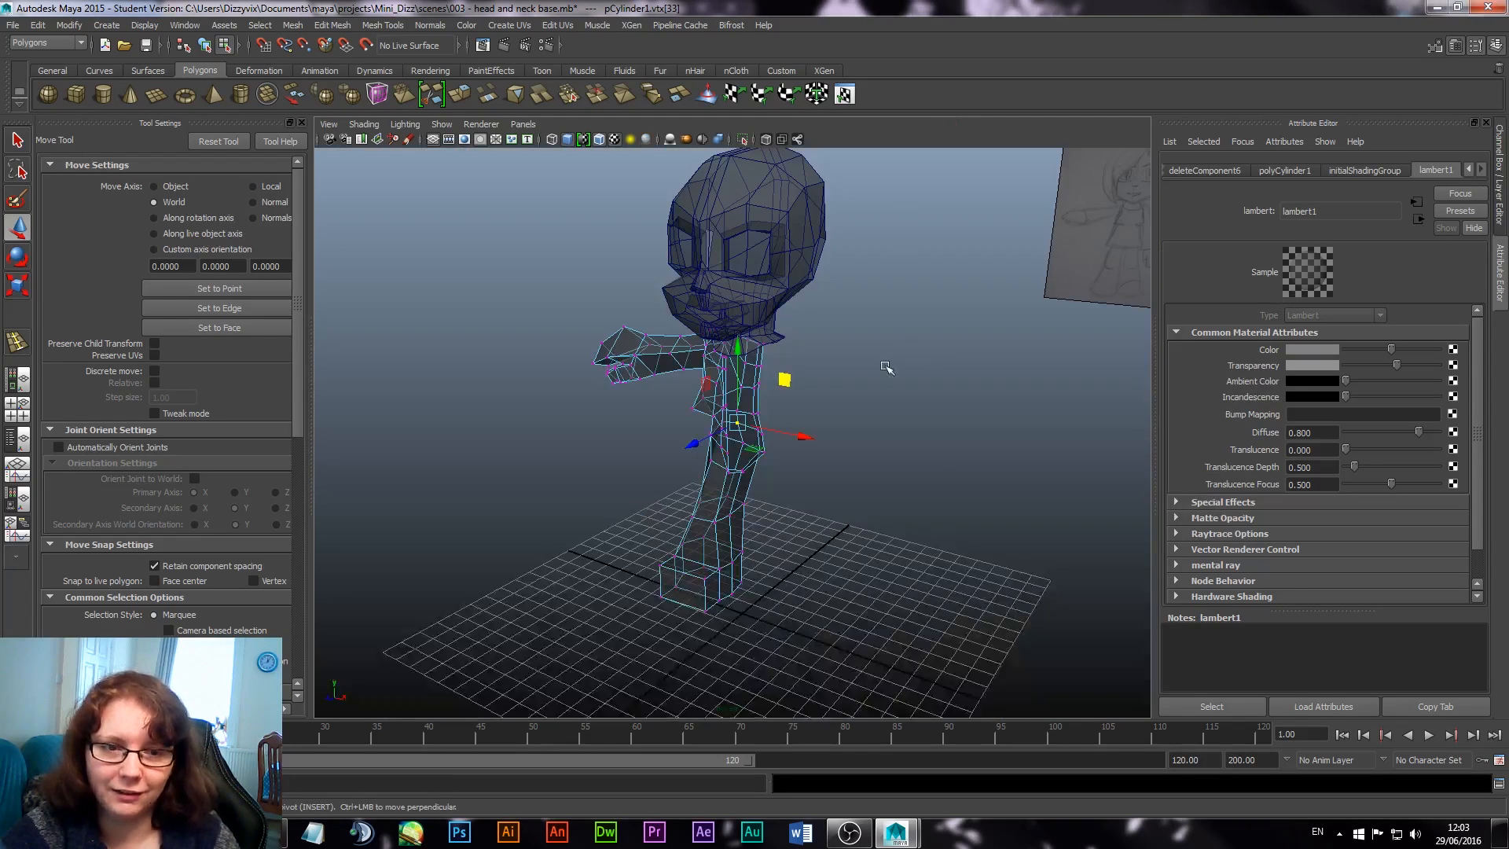
left_click_drag(883, 363, 755, 391, "alt")
scroll(850, 465, "up", 4)
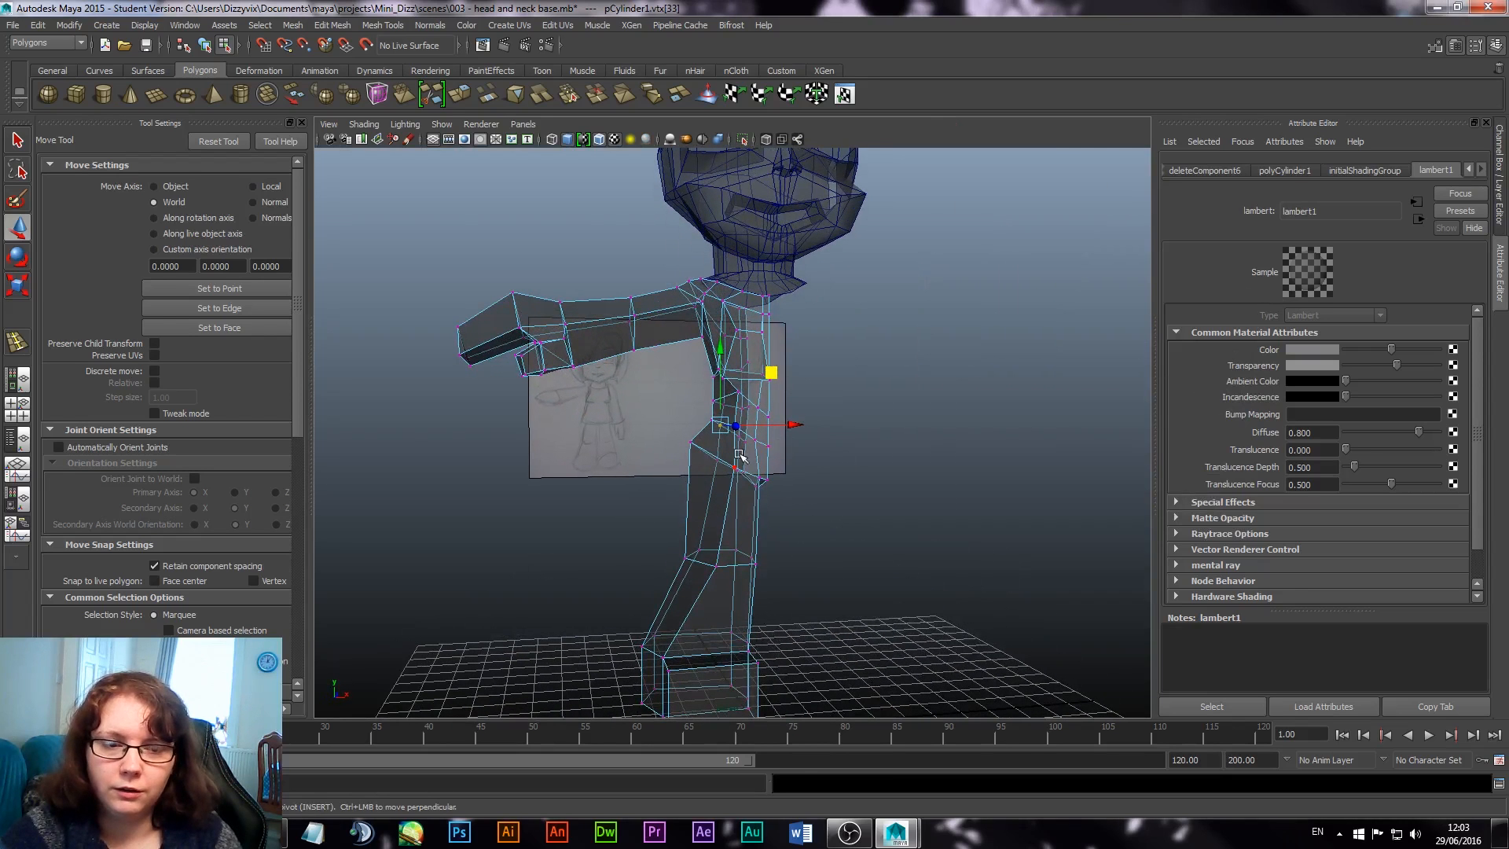
right_click_drag(739, 455, 785, 455)
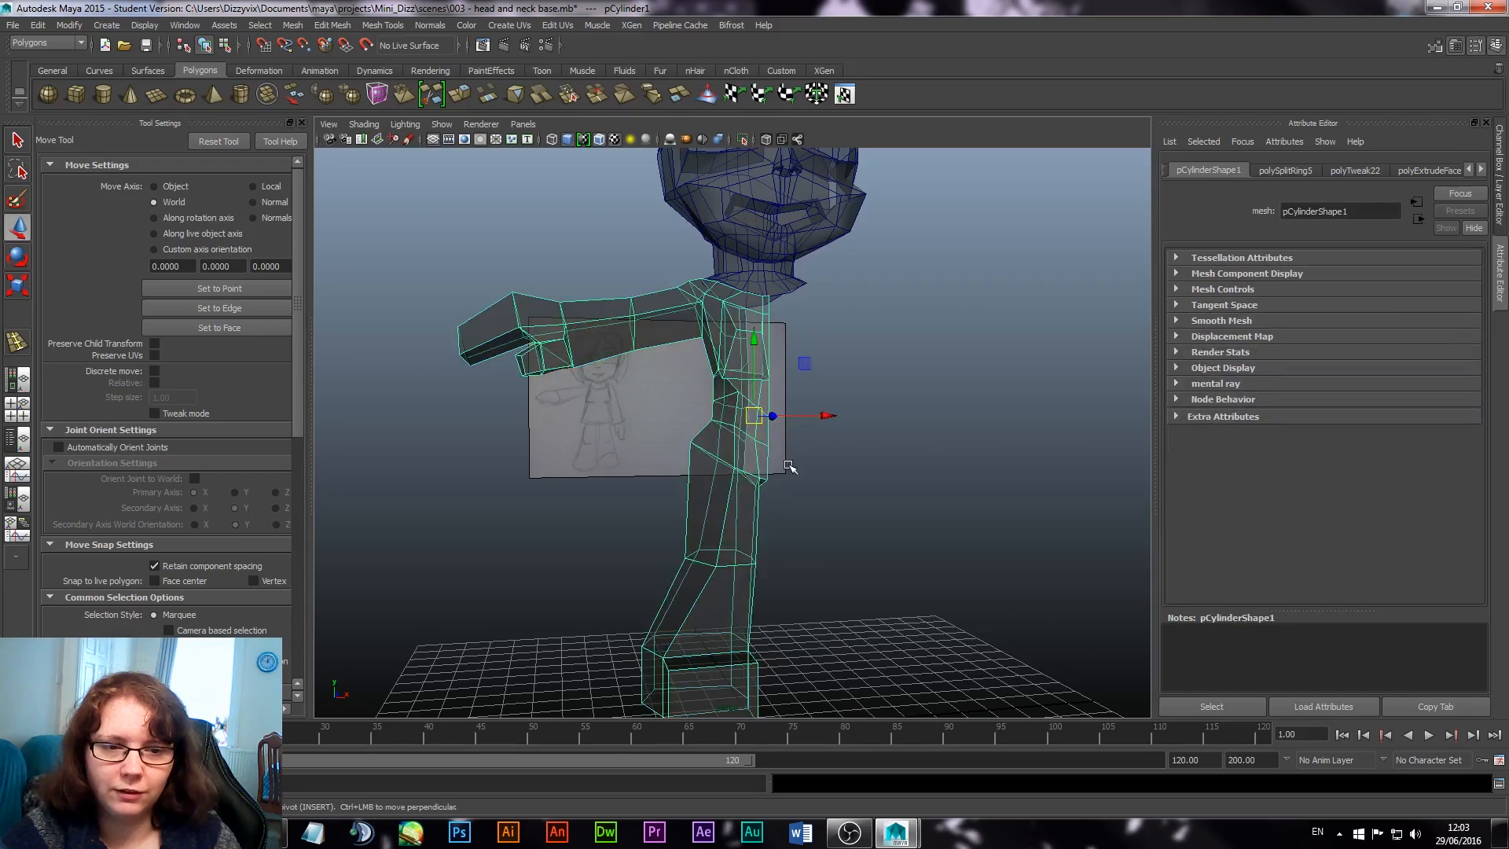
mouse_move(789, 466)
left_mouse_down("alt")
mouse_move(896, 468)
mouse_move(786, 475)
mouse_move(822, 478)
mouse_move(810, 485)
left_mouse_up("alt")
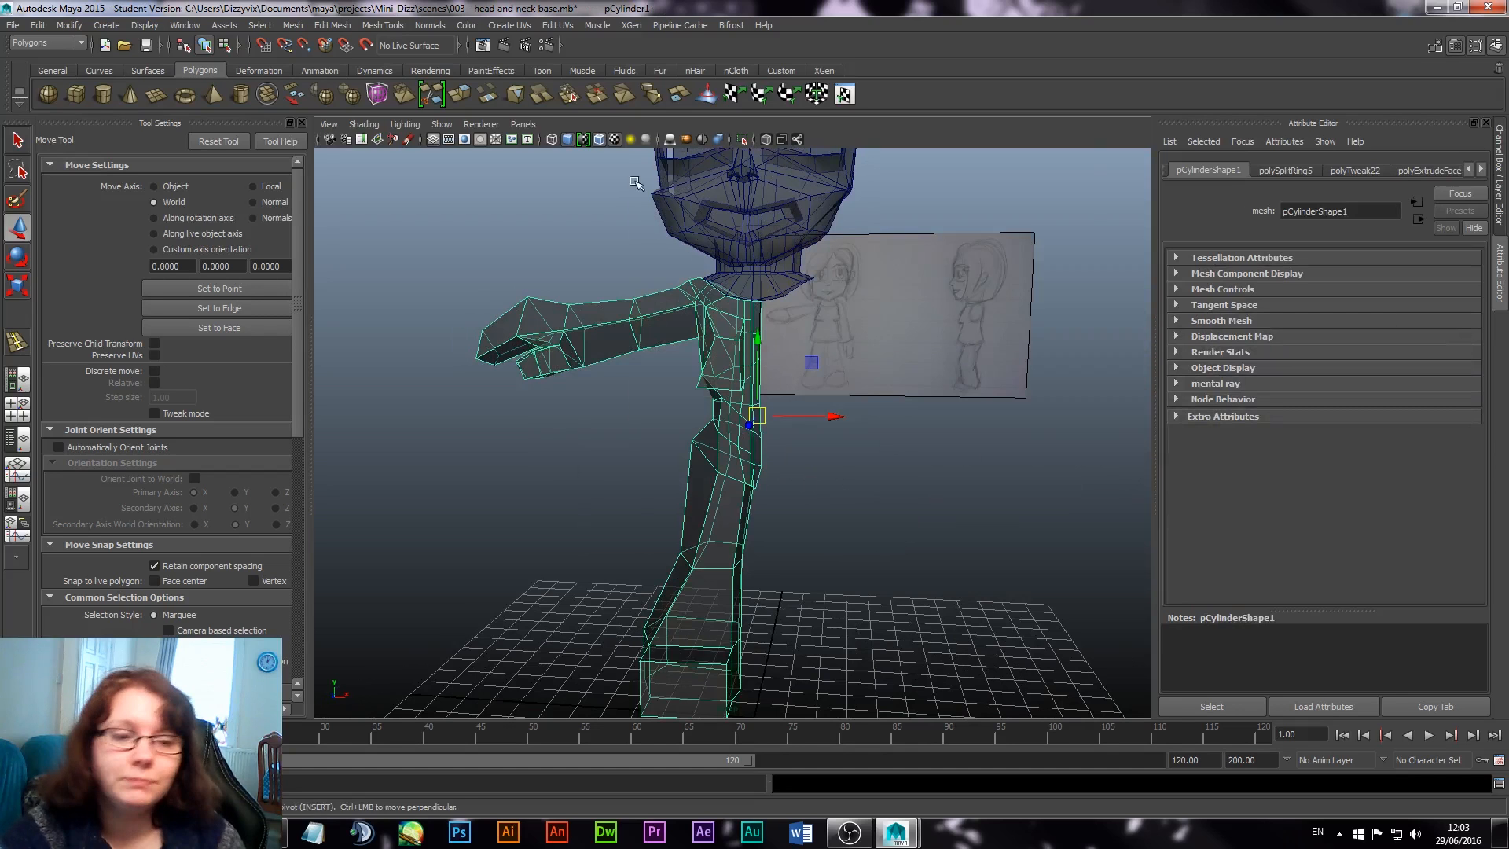
Step: Mirror the half body's geometry in the +X direction, merging with the original and merging vertices, and close the mirror options
left_click(374, 25)
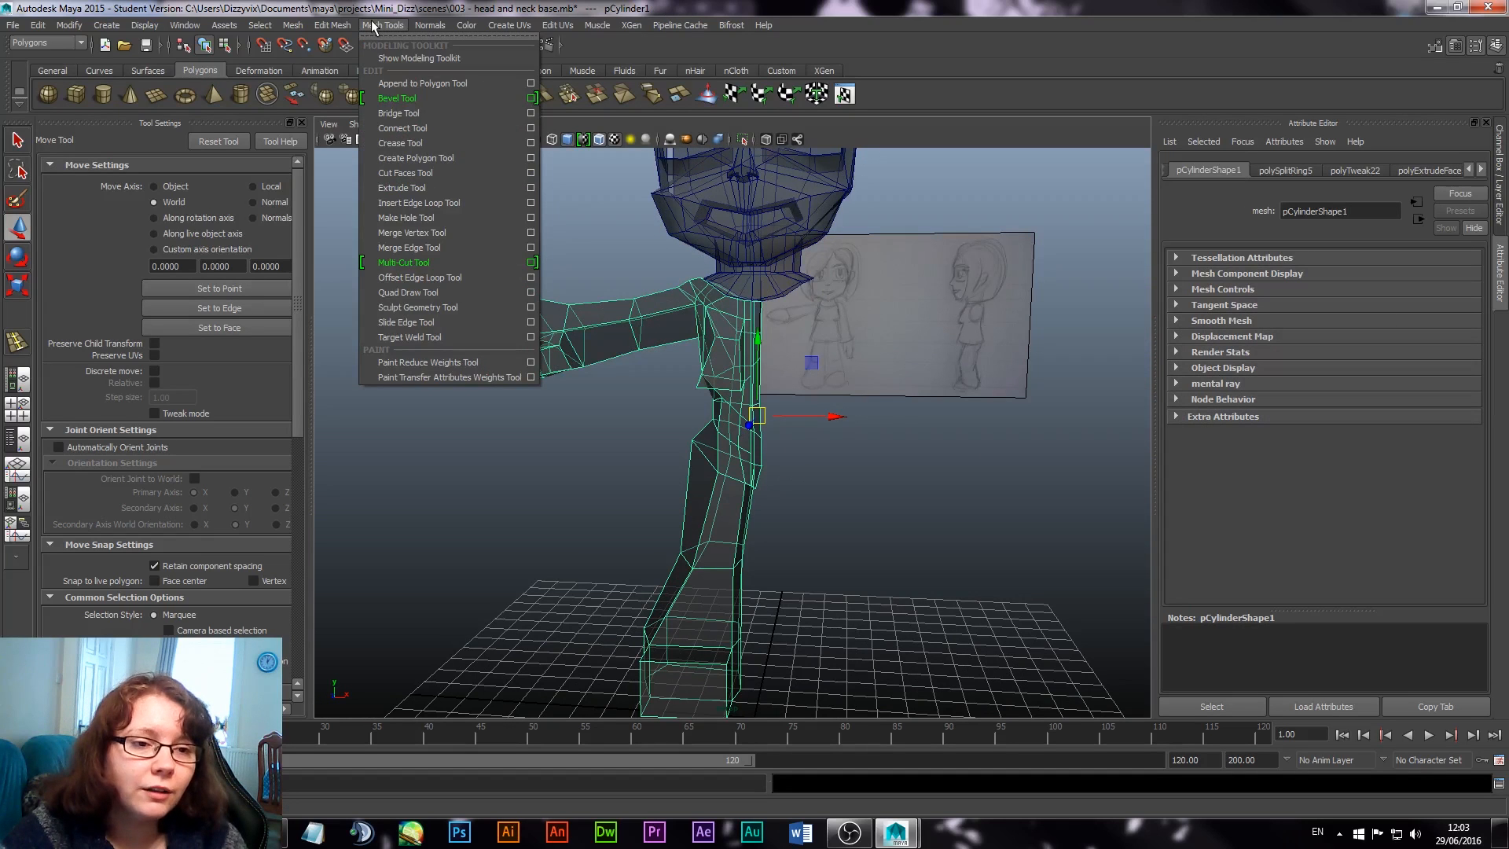
left_click(374, 25)
left_click(374, 25)
mouse_move(336, 25)
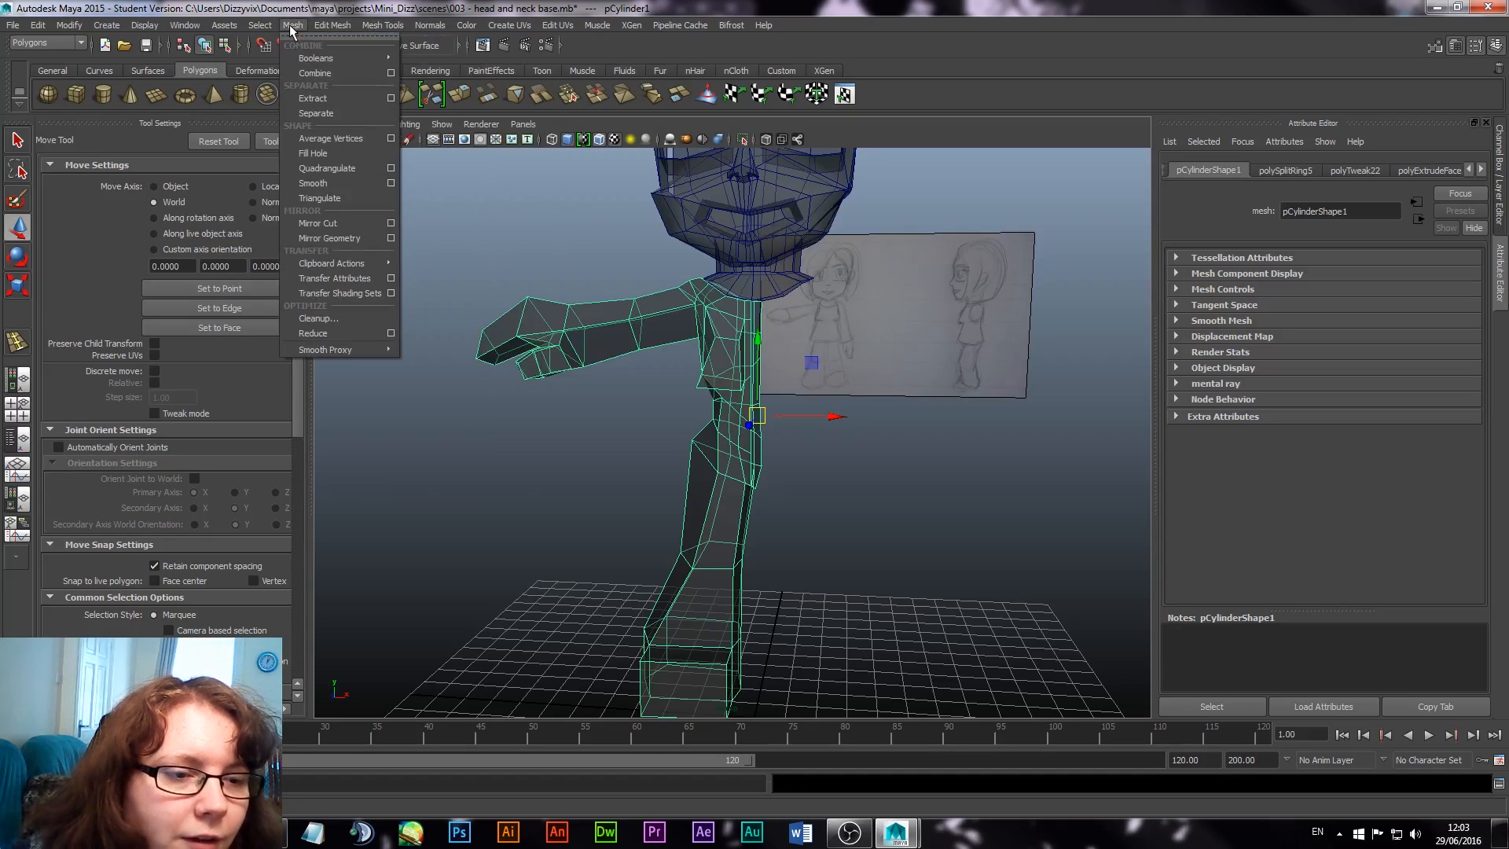
left_click(391, 238)
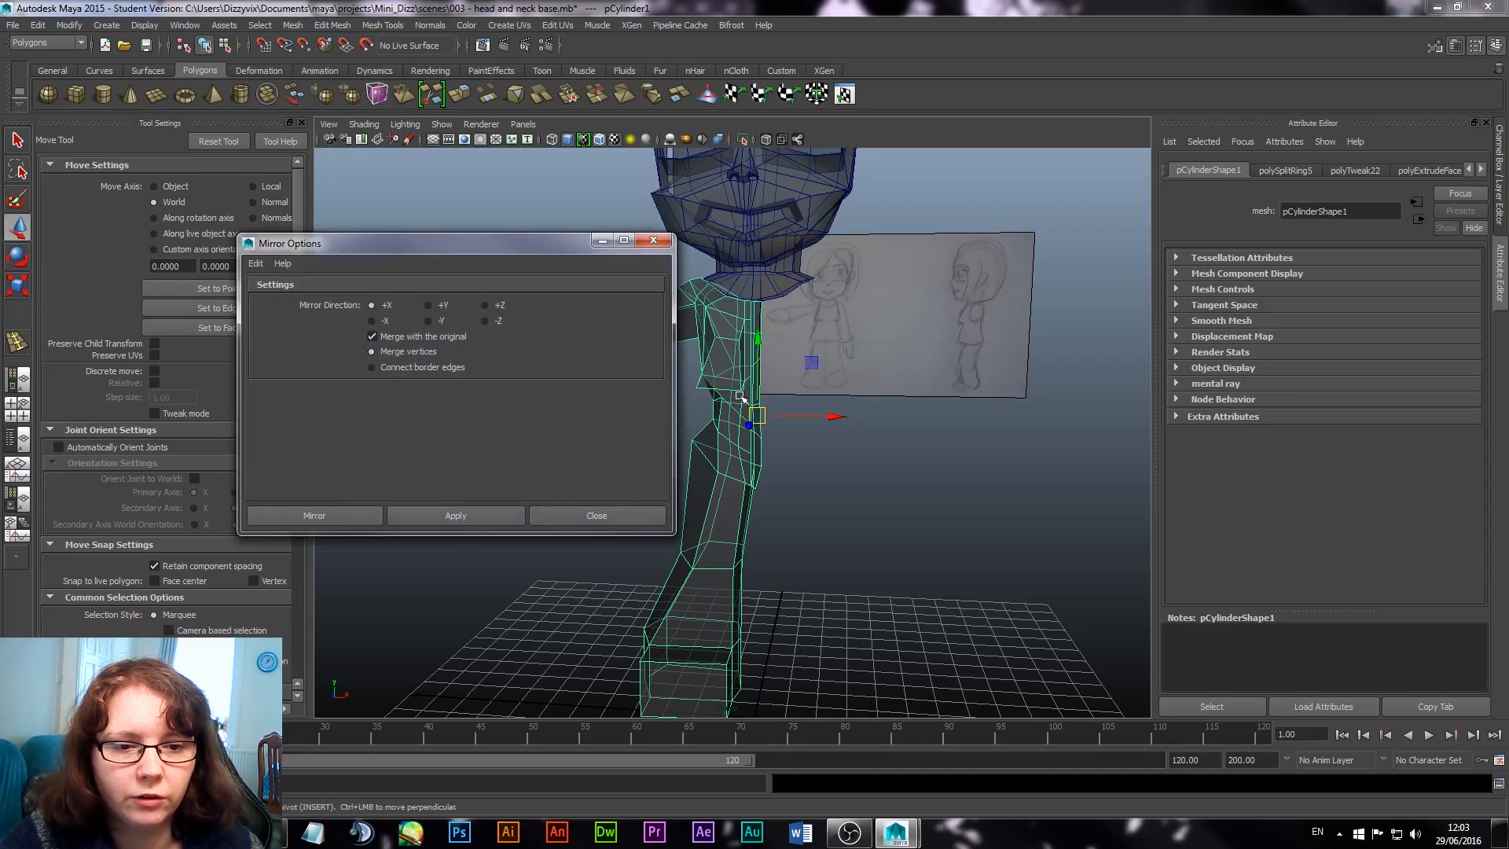
left_click(456, 515)
left_click_drag(900, 509, 840, 512, "alt")
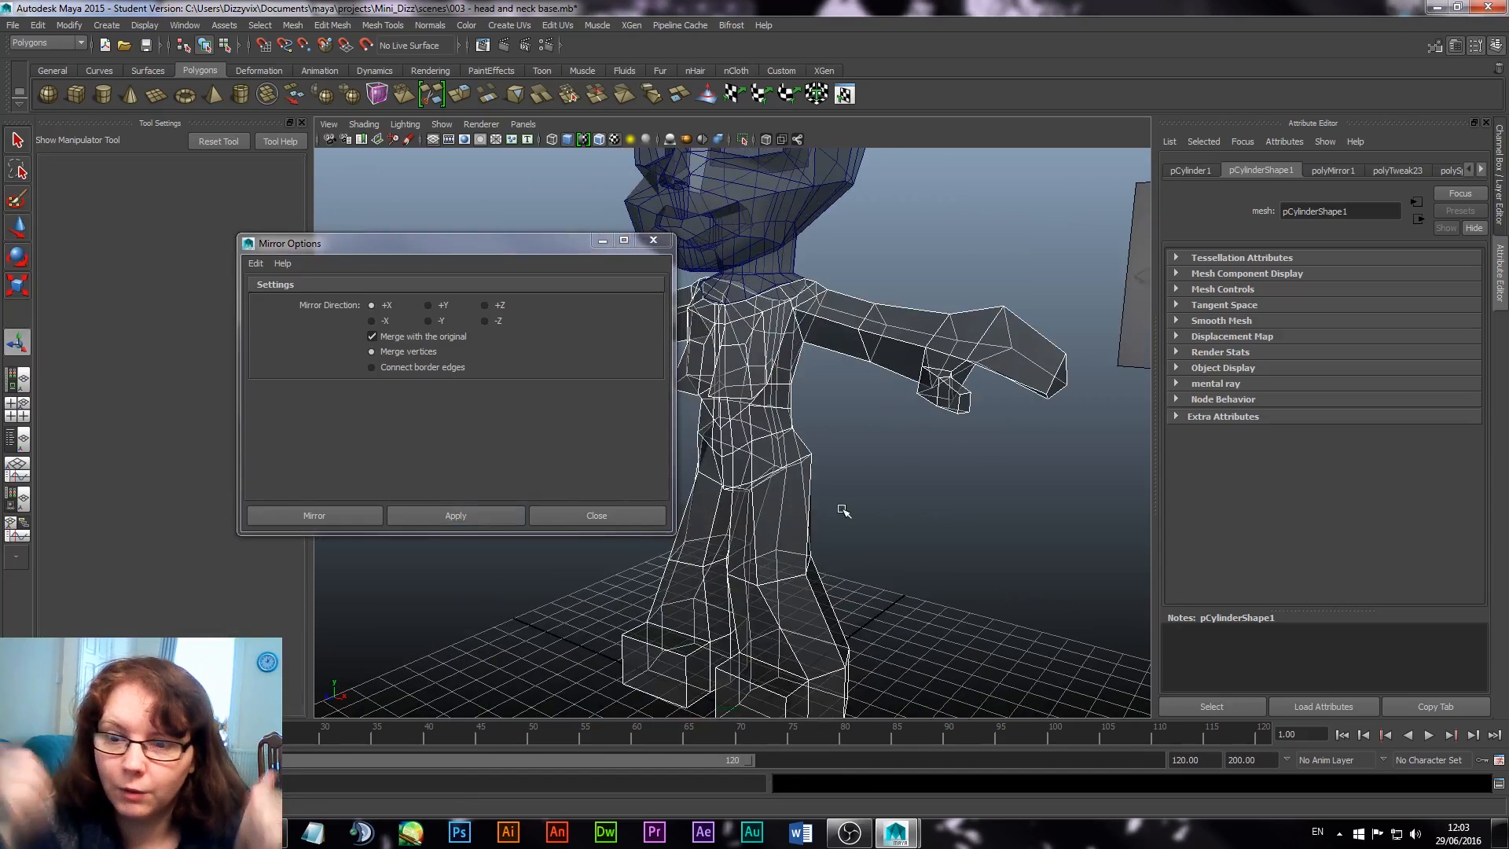
left_click(649, 515)
Step: Preview the mirrored body smoothed, inspect the torso and hips from several angles, and restore the unsmoothed display
left_click_drag(891, 454, 862, 417, "alt")
left_click(926, 490)
left_click_drag(926, 490, 715, 392, "alt")
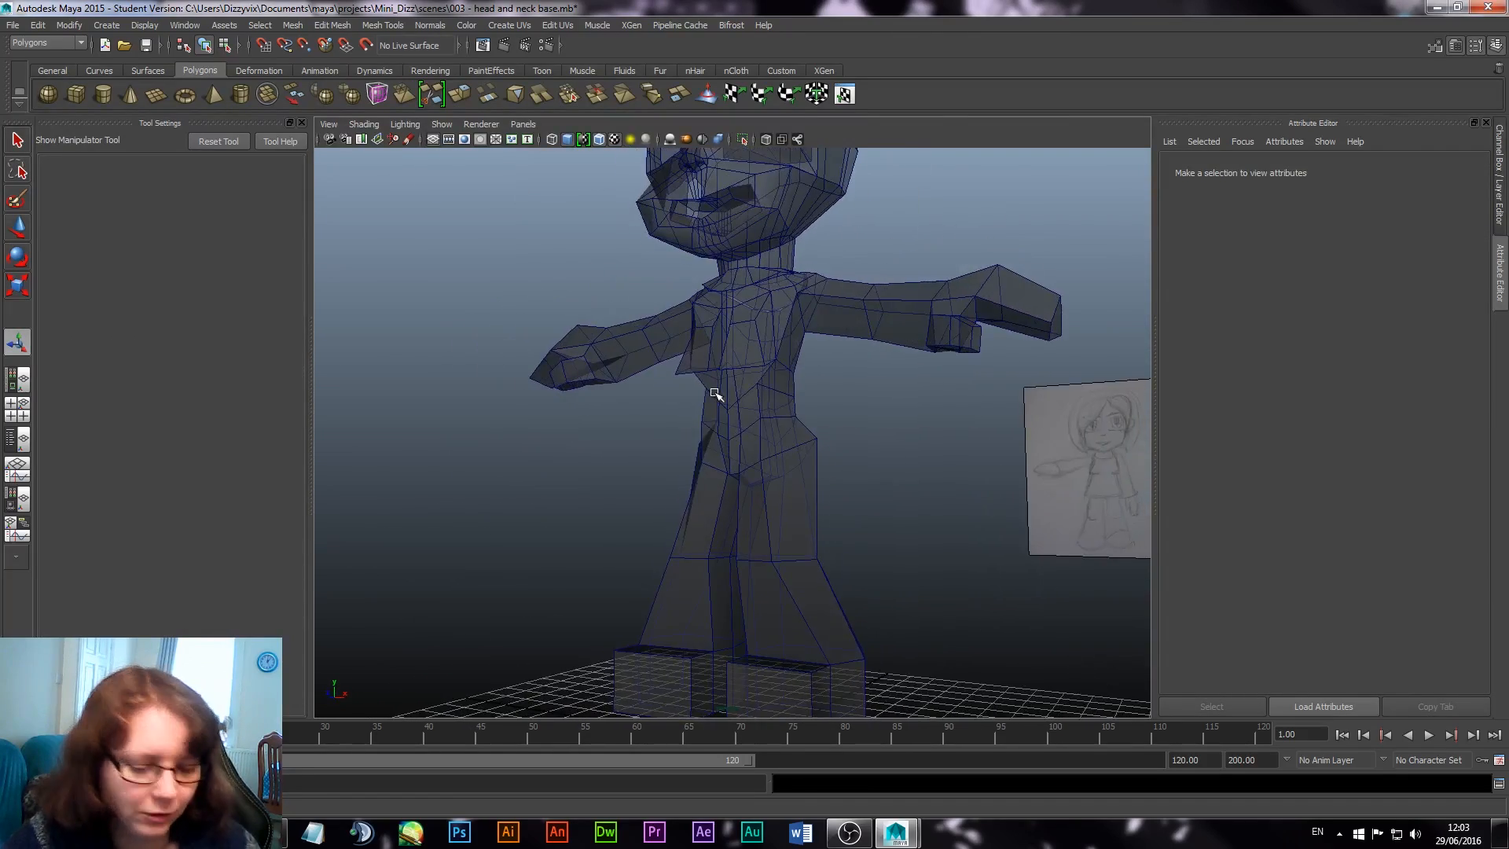
left_click(769, 424)
key("3")
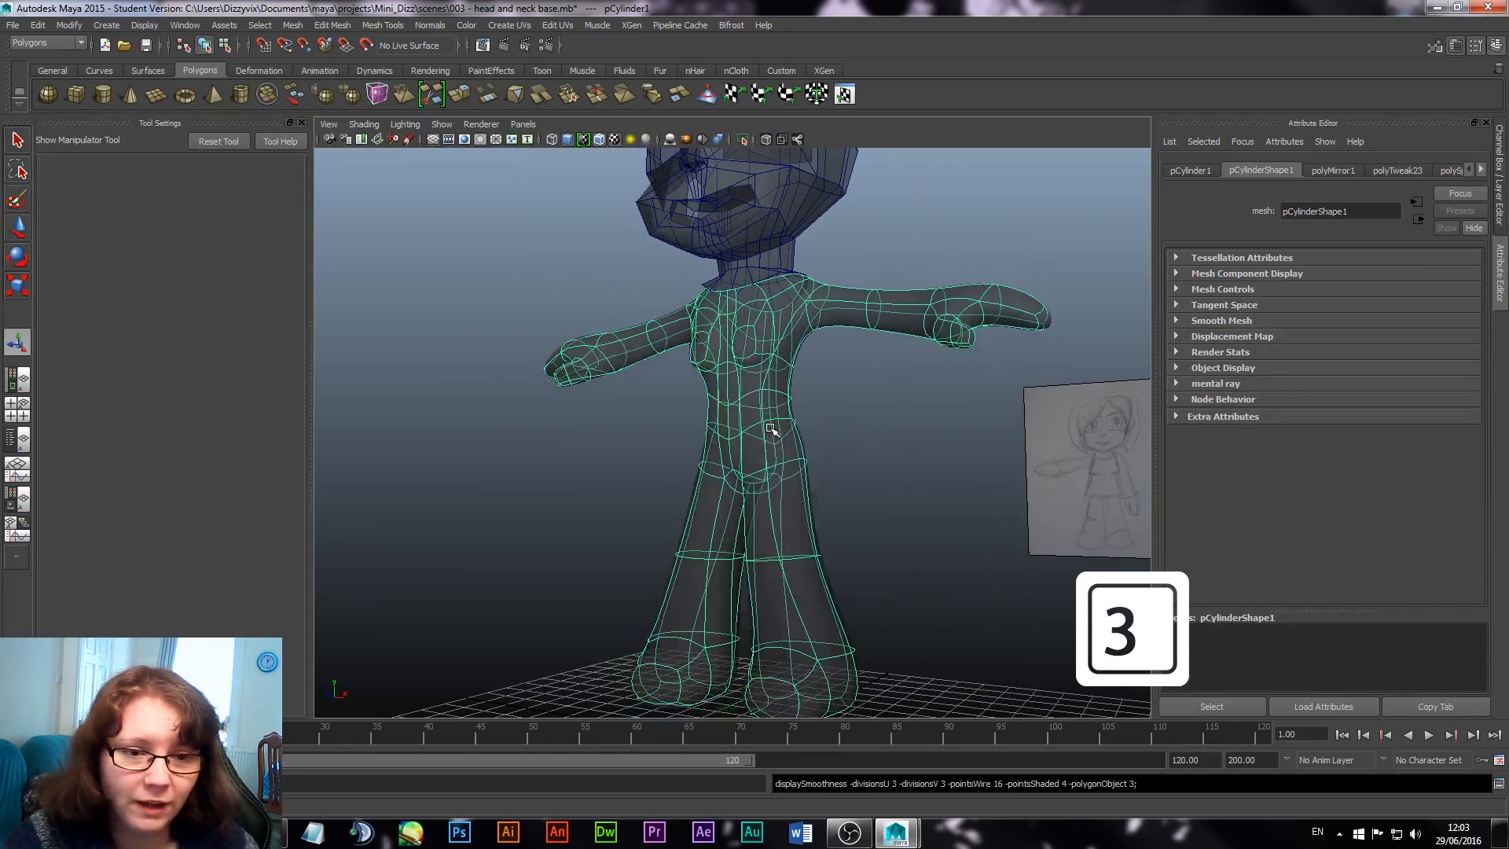
left_click(851, 434)
left_click_drag(762, 441, 855, 447, "alt")
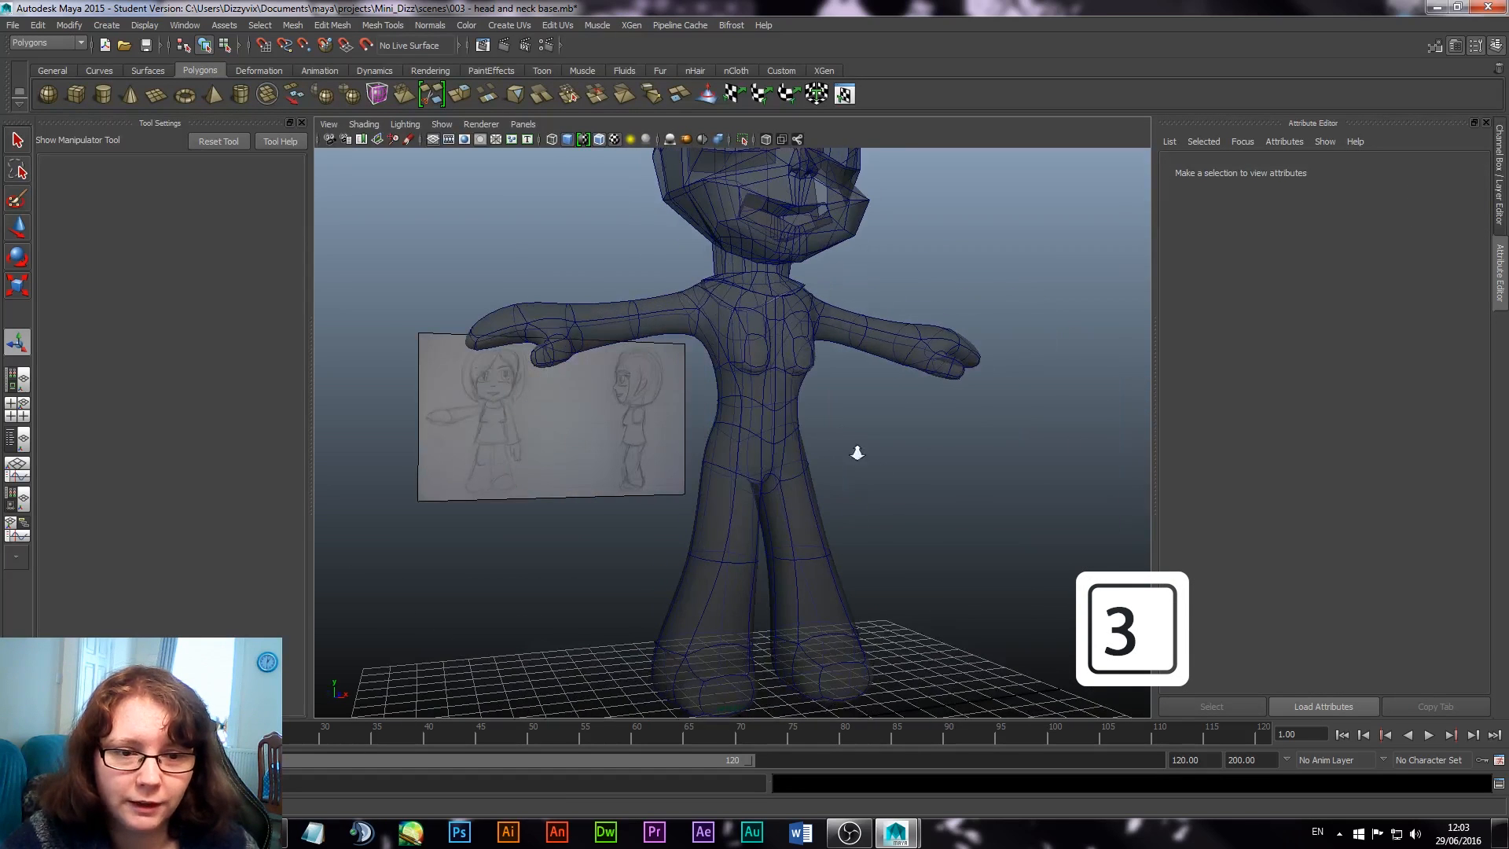
right_click_drag(856, 448, 1012, 551, "alt")
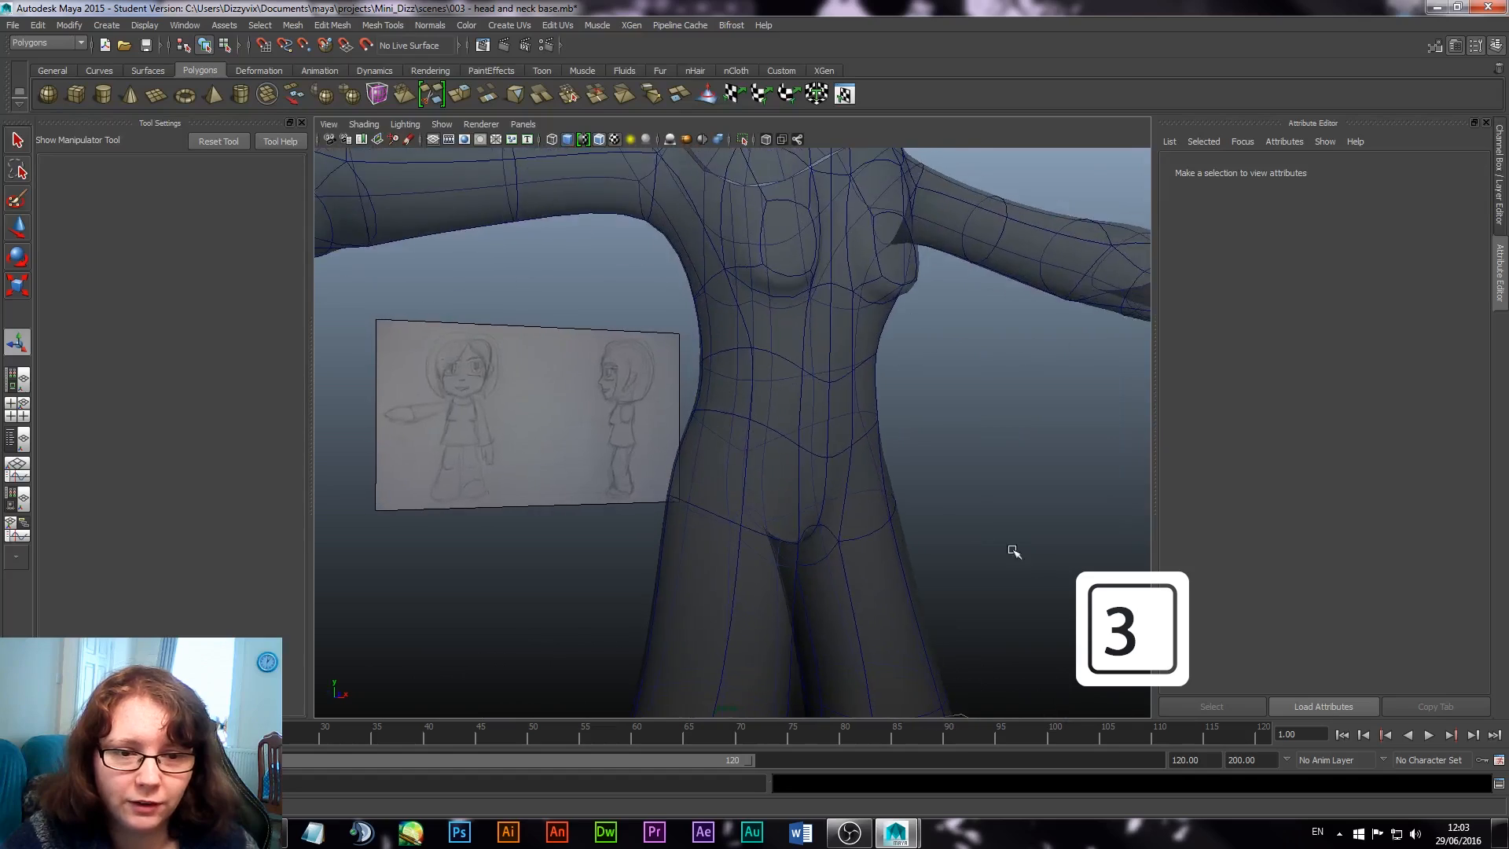
left_click_drag(1013, 551, 830, 470, "alt")
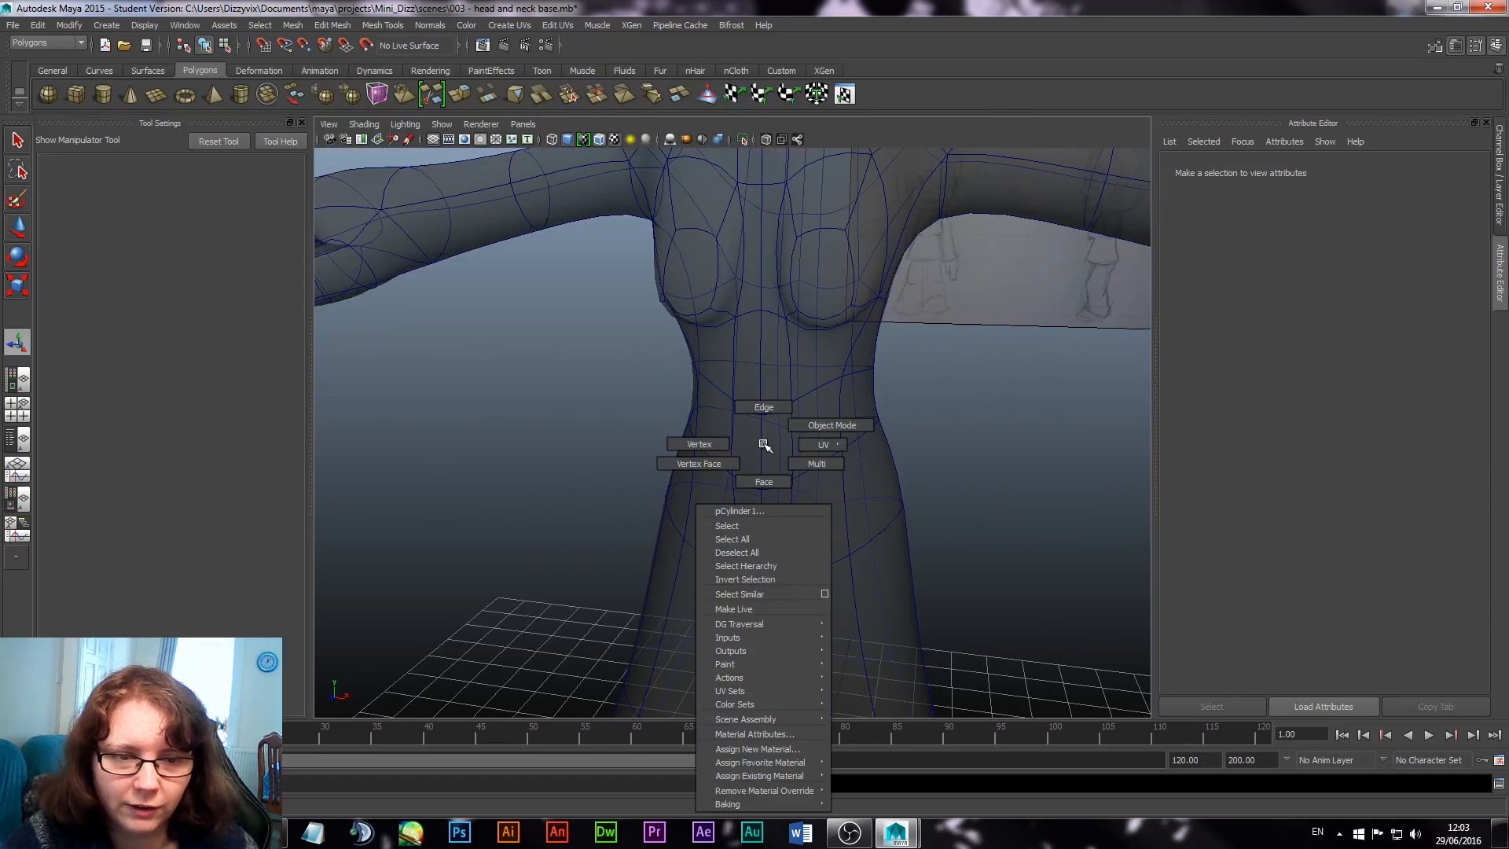
left_click(765, 445)
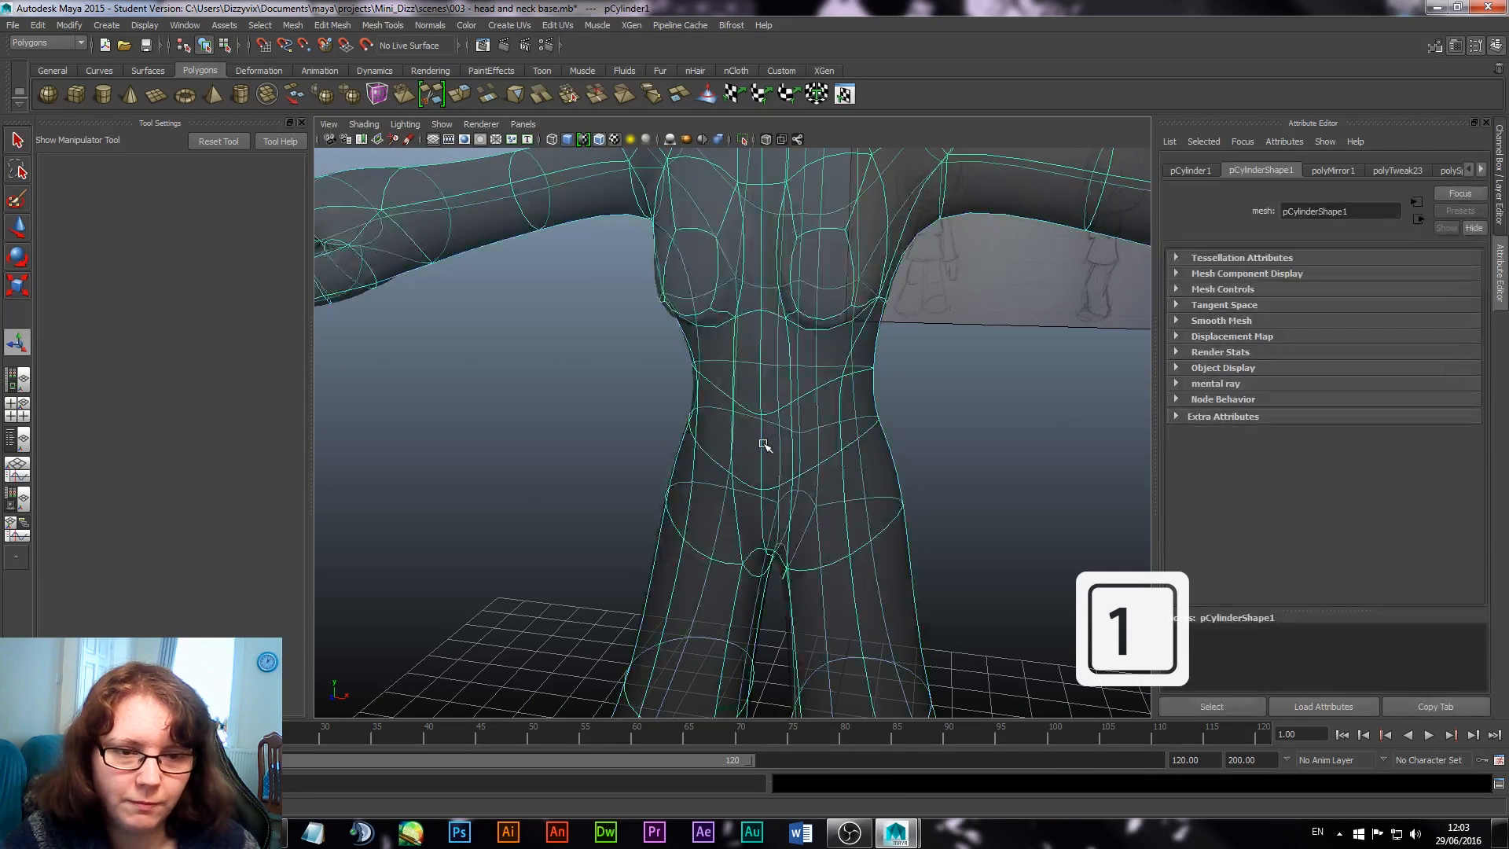
key("1")
Step: Try moving the abdomen's front centre-line vertex along X and undo the move
right_click(765, 445)
right_click_drag(704, 440, 703, 441)
left_click(760, 425)
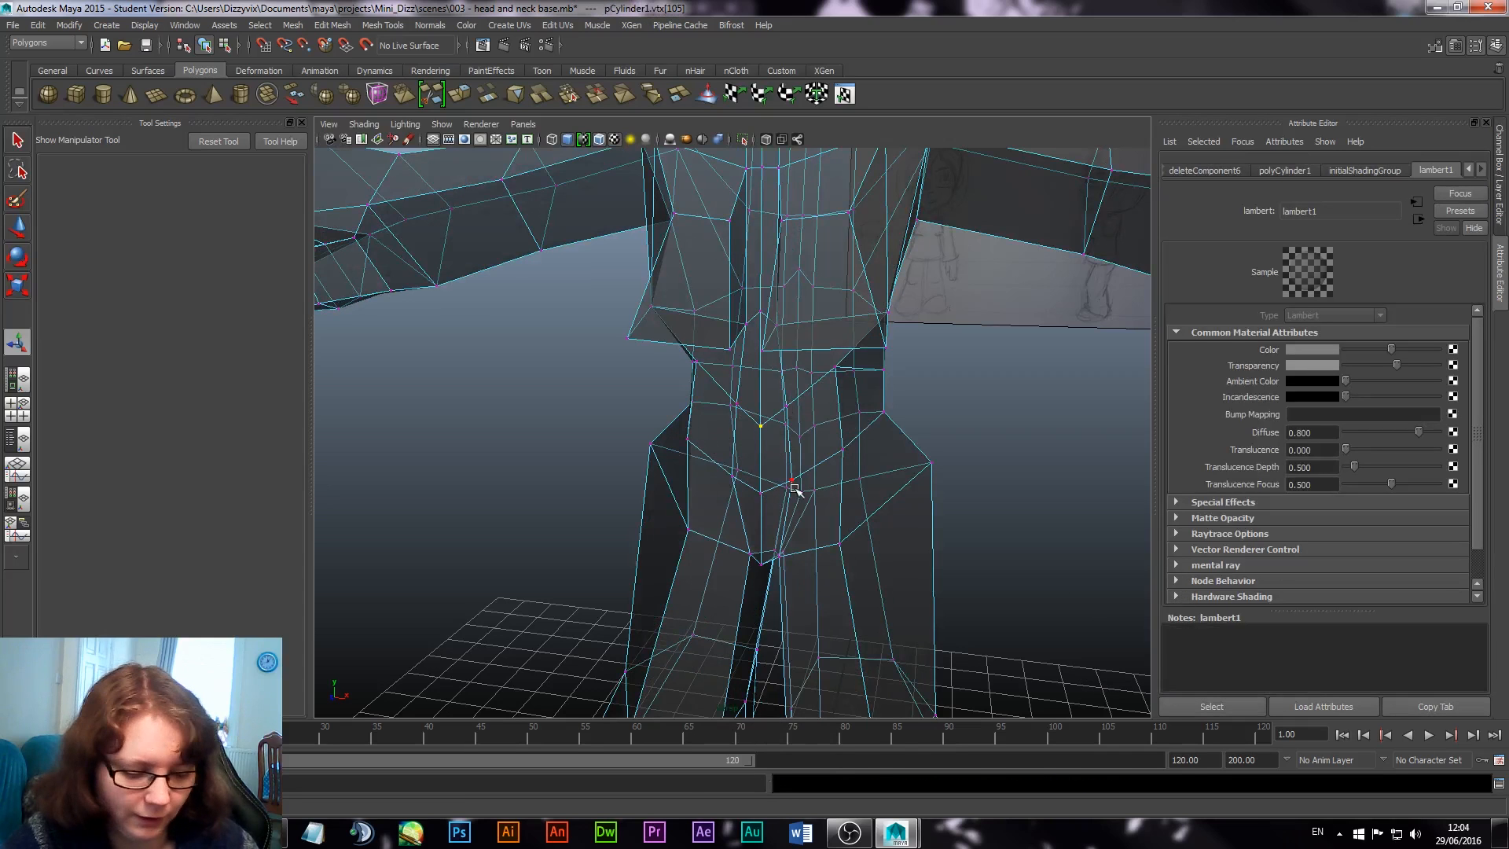
key("w")
left_click_drag(842, 431, 815, 432)
key("ctrl+z")
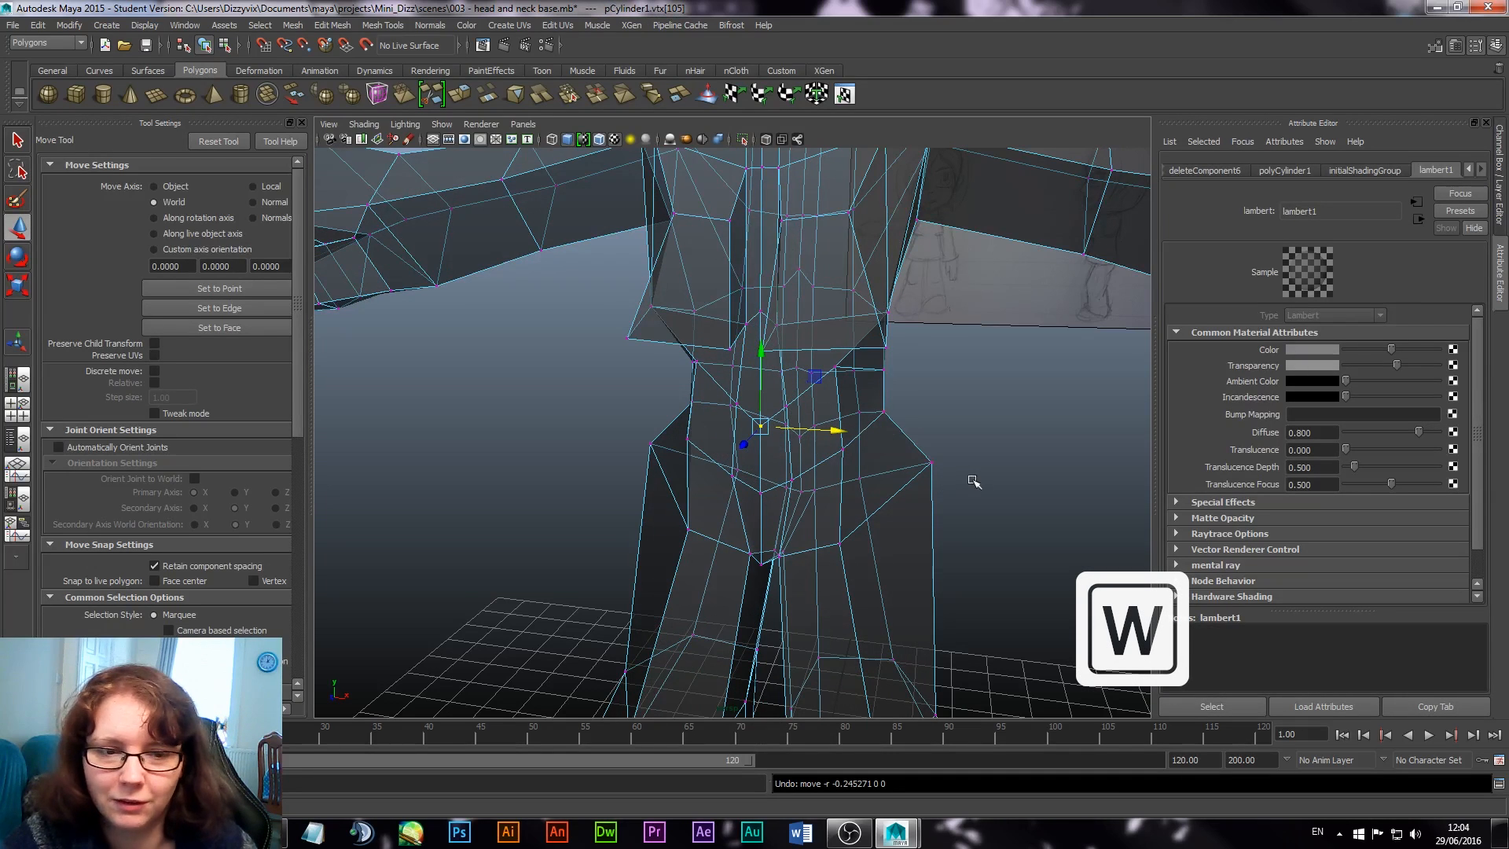
Step: Clear the vertex selection and examine the mirrored body's torso, arms and legs from the front and side
scroll(917, 444, "down", 6)
left_click(836, 426)
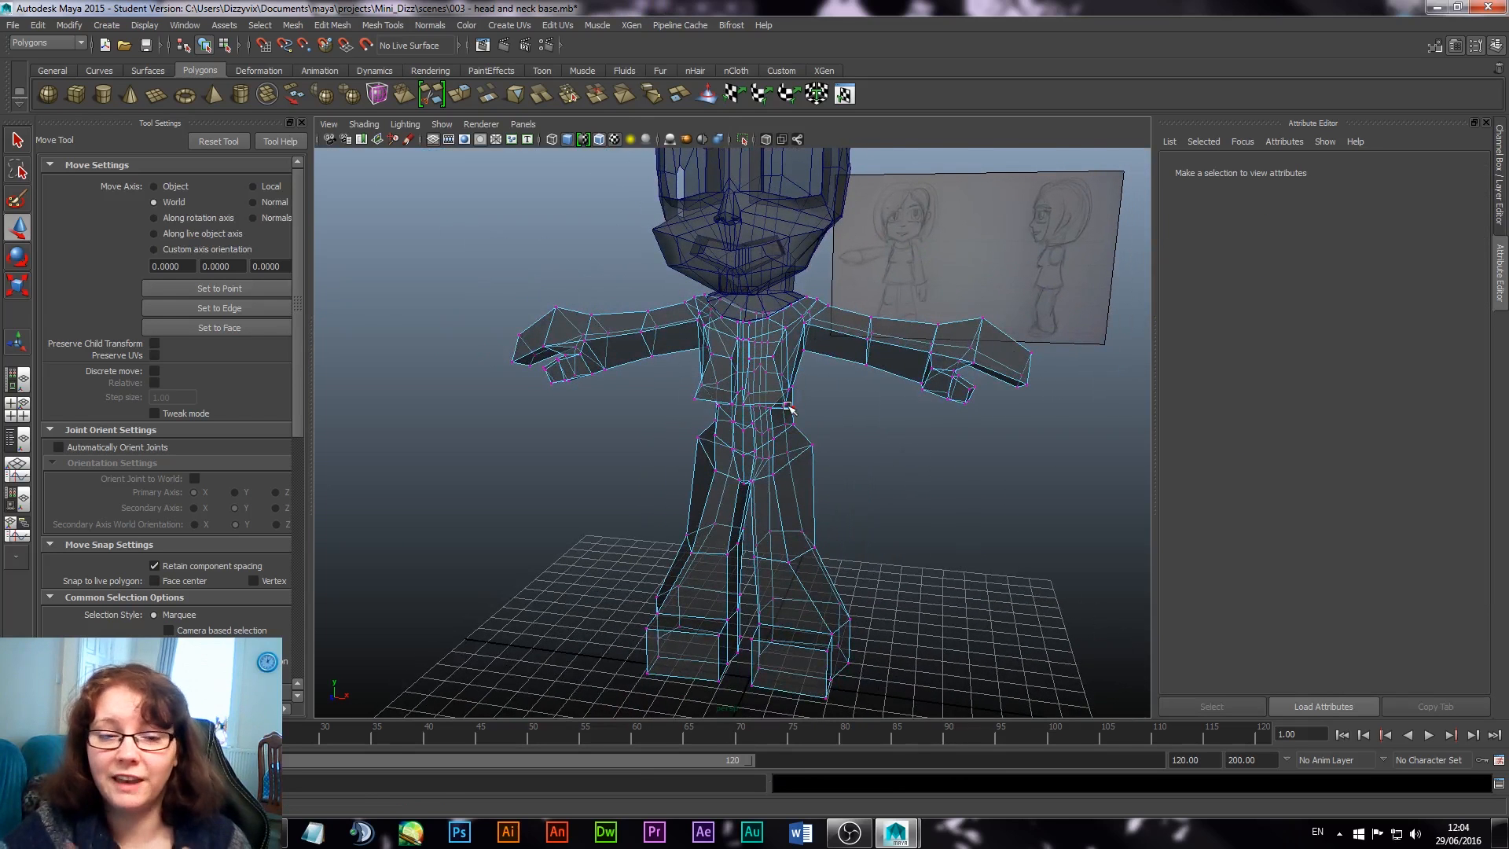
right_click_drag(765, 343, 862, 472, "alt")
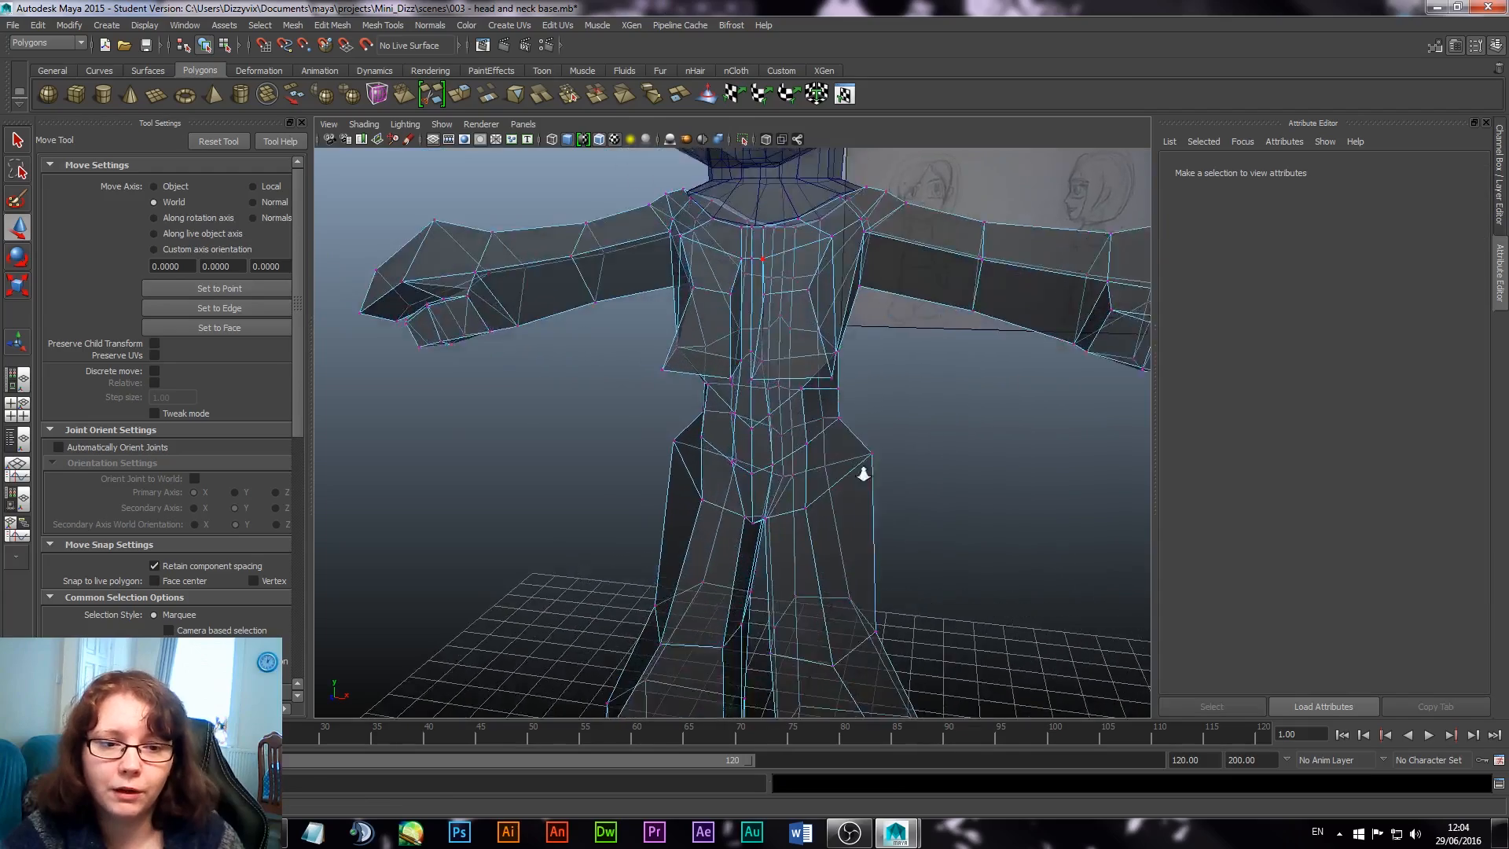
middle_click_drag(784, 357, 773, 497, "alt")
left_click_drag(841, 471, 727, 464, "alt")
right_click_drag(785, 404, 974, 394, "alt")
right_click_drag(939, 591, 567, 427, "alt")
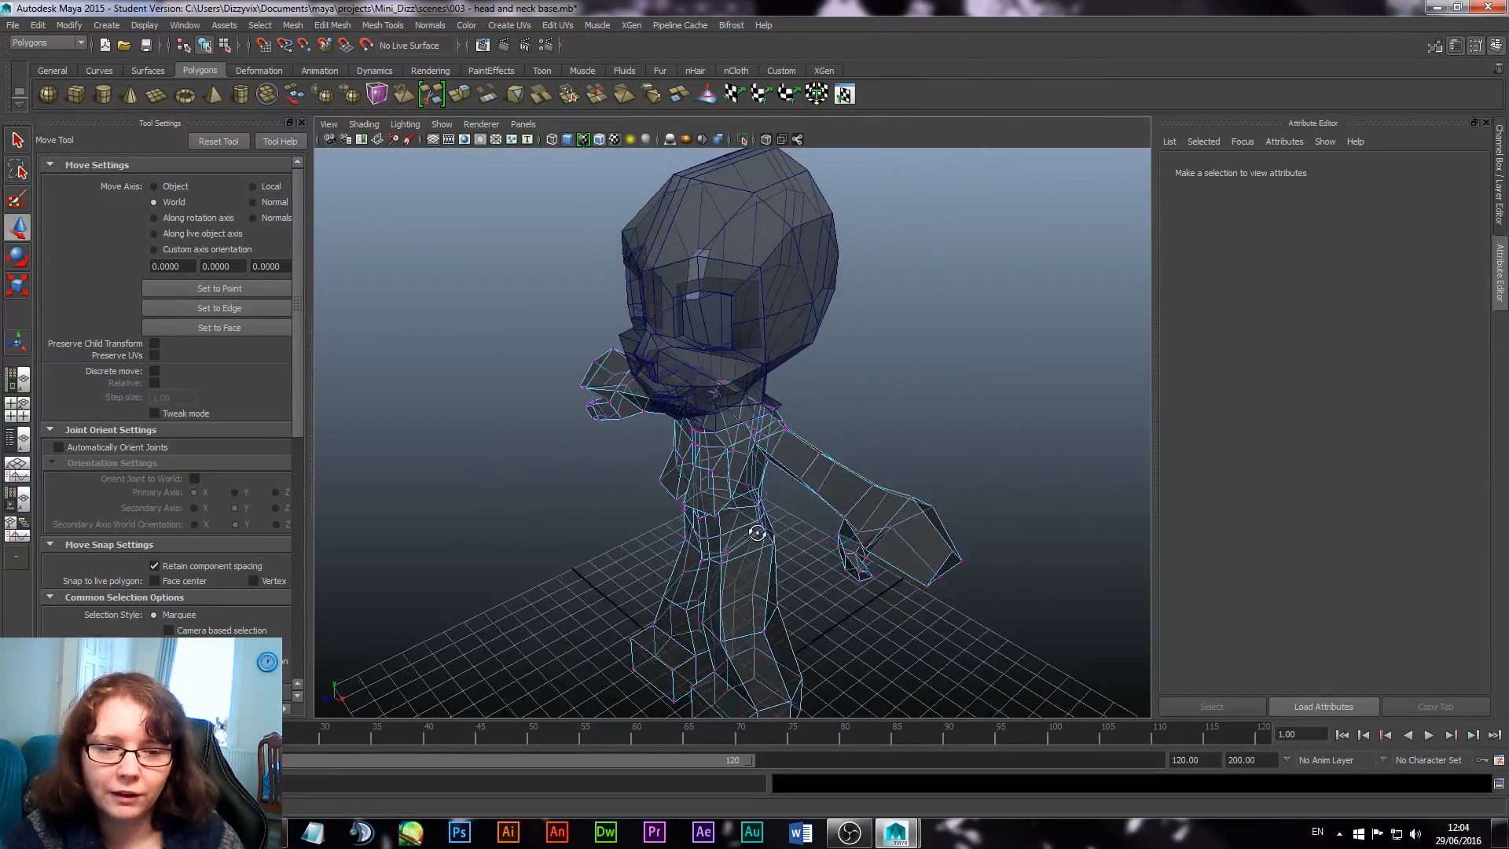
left_click_drag(644, 488, 814, 510, "alt")
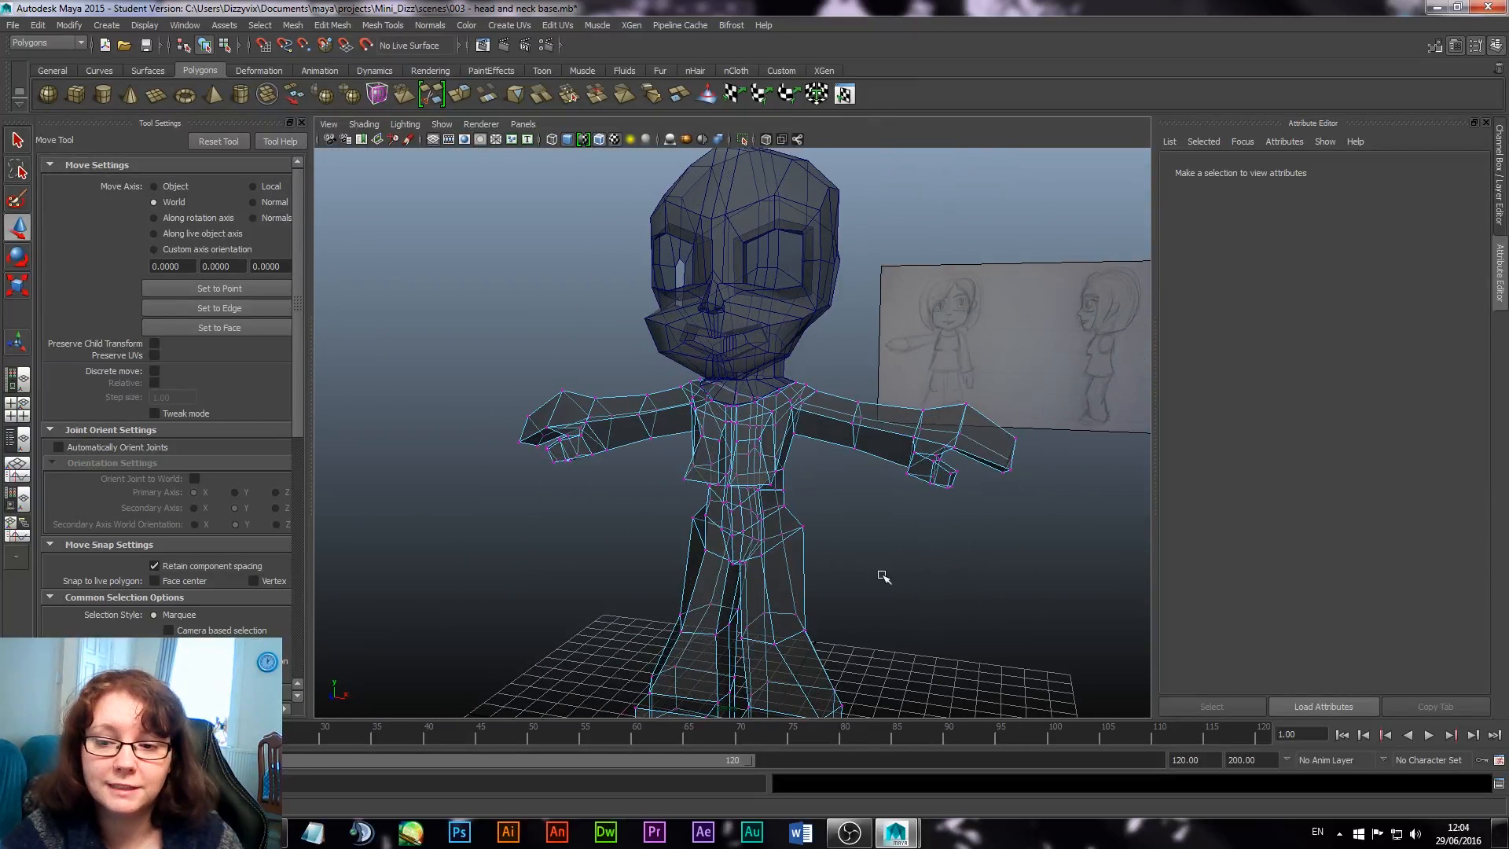
middle_click_drag(840, 600, 865, 546, "alt")
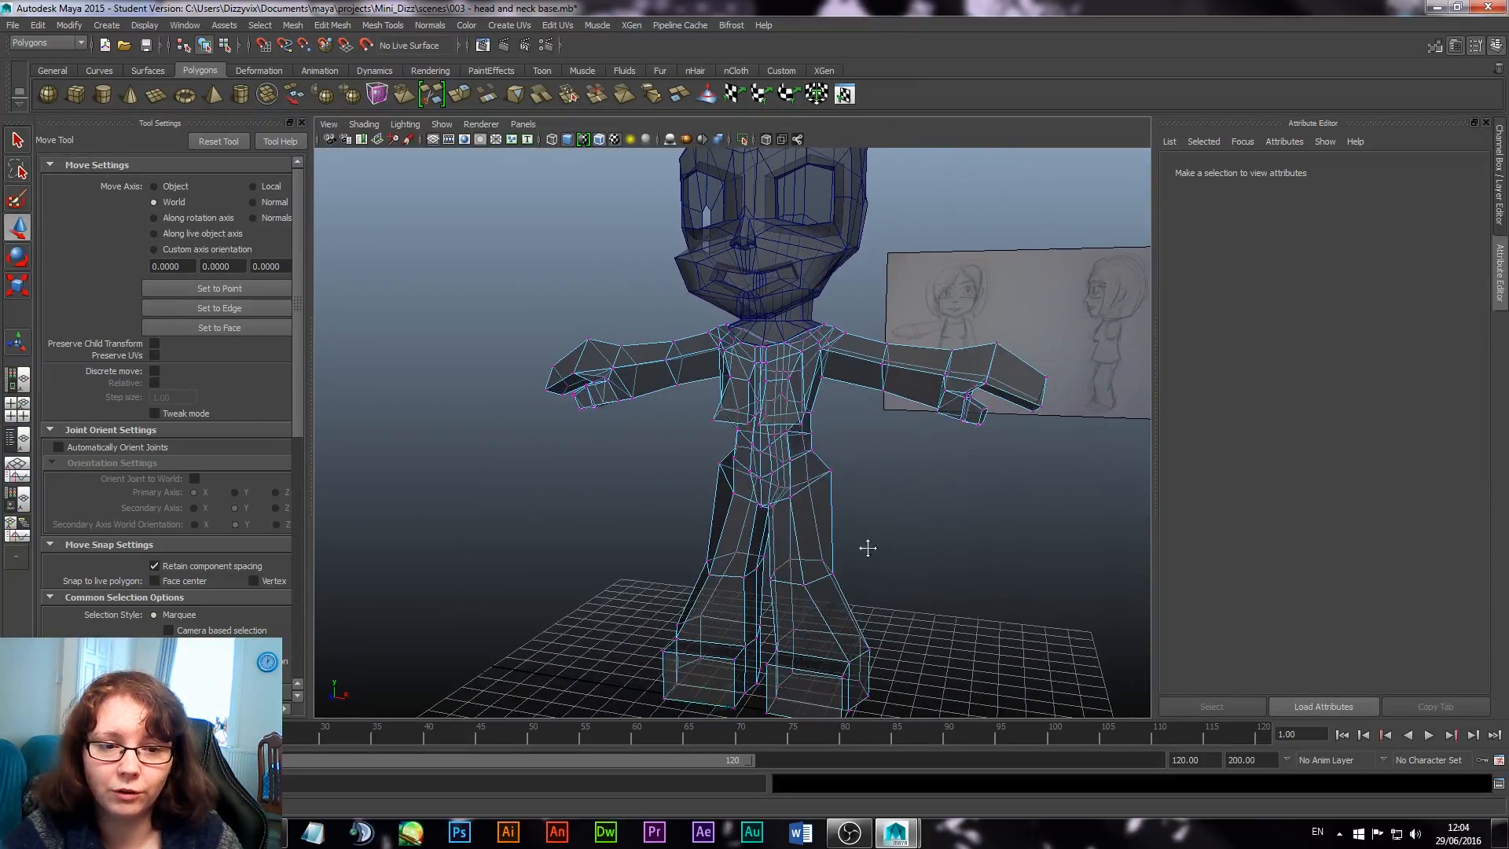
Step: Return the body to object mode, deselect it and turn off the wireframe overlay on shaded models
right_click_drag(865, 546, 847, 442, "alt")
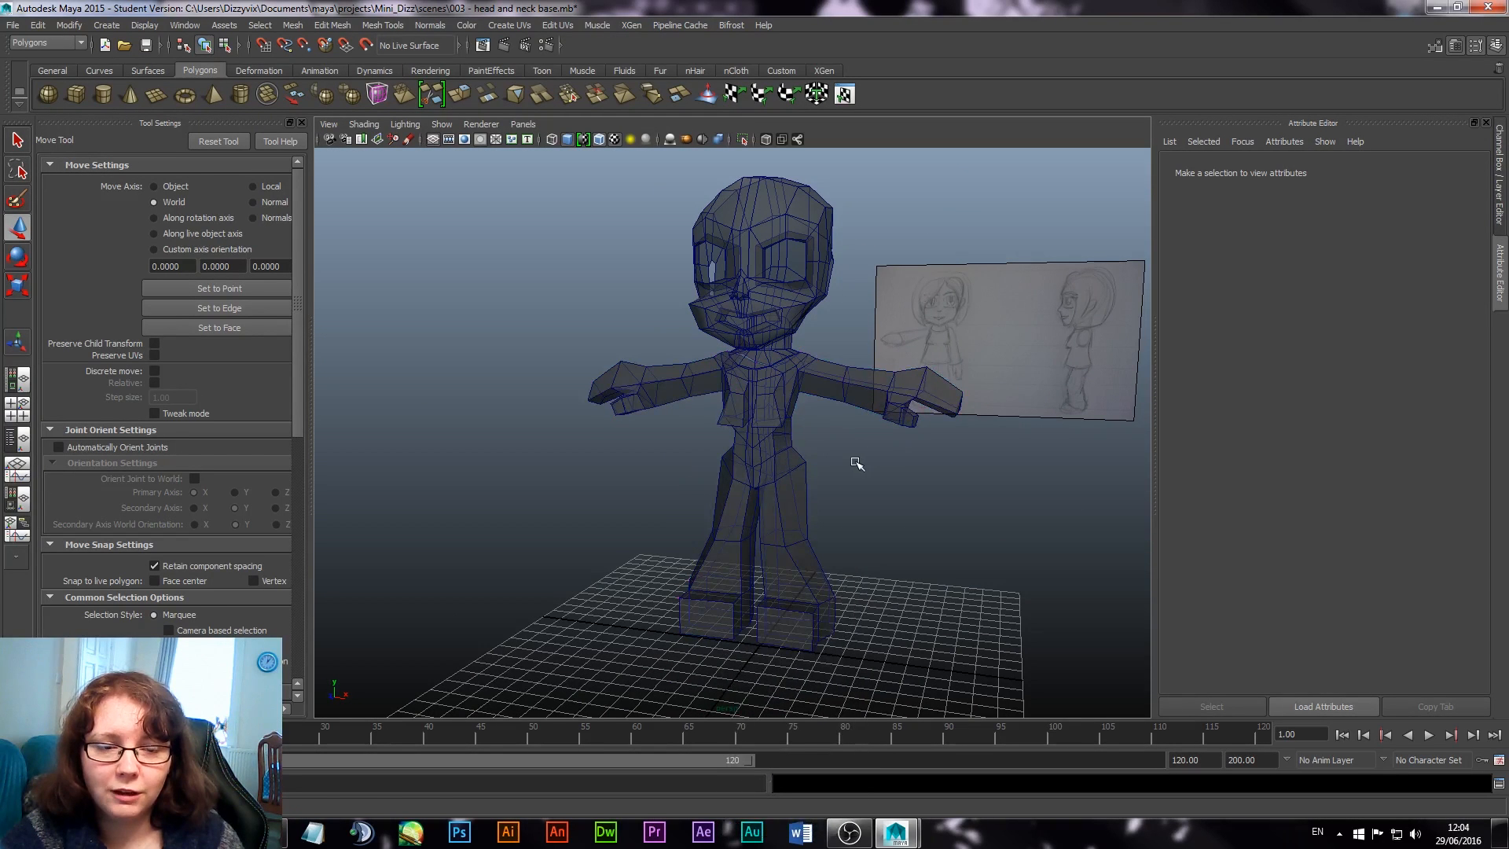
left_click(770, 448)
left_click(879, 493)
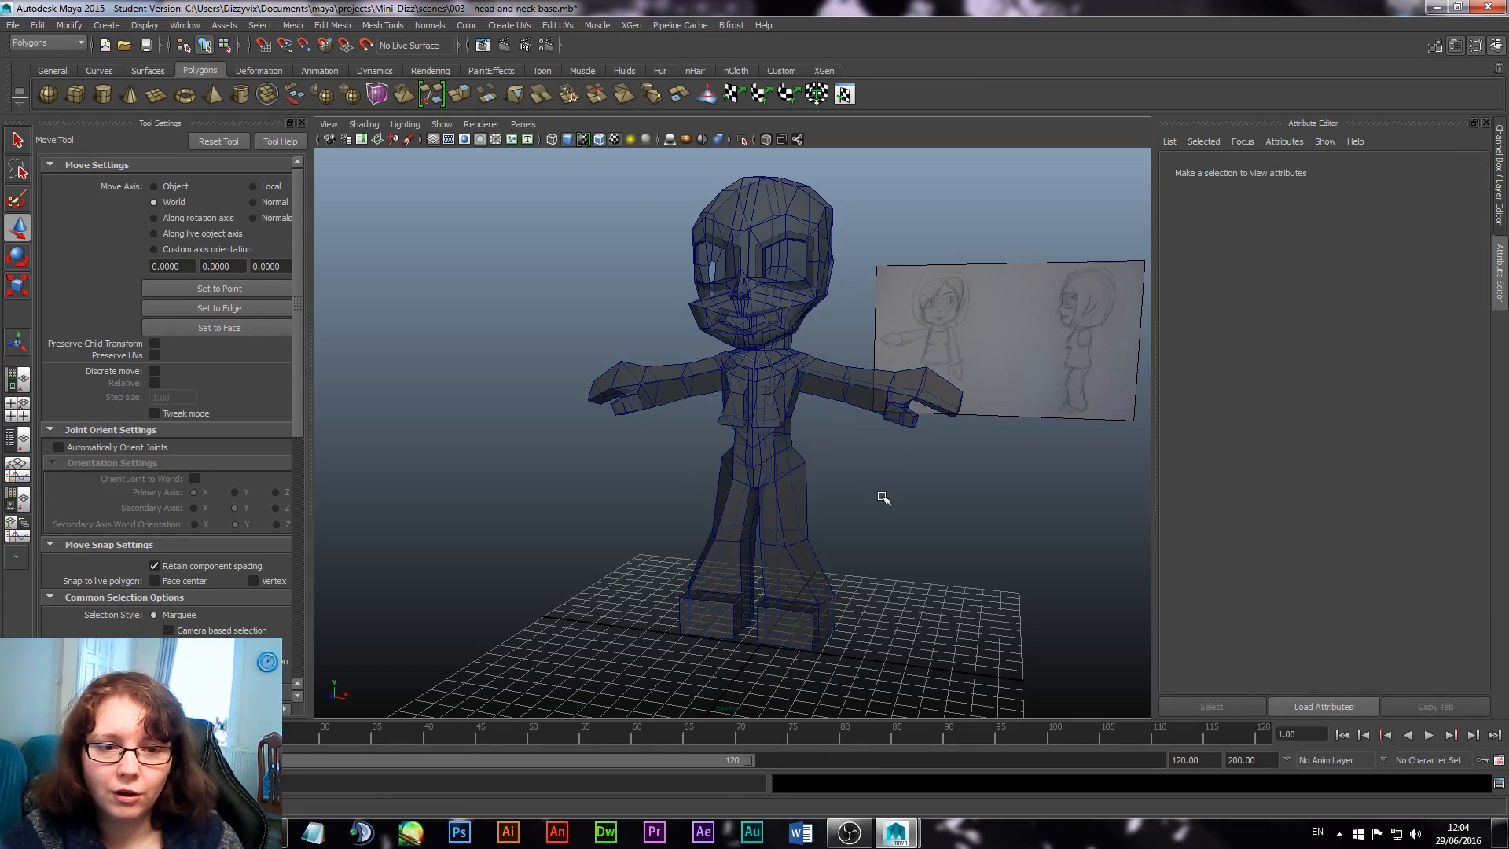
left_click(612, 139)
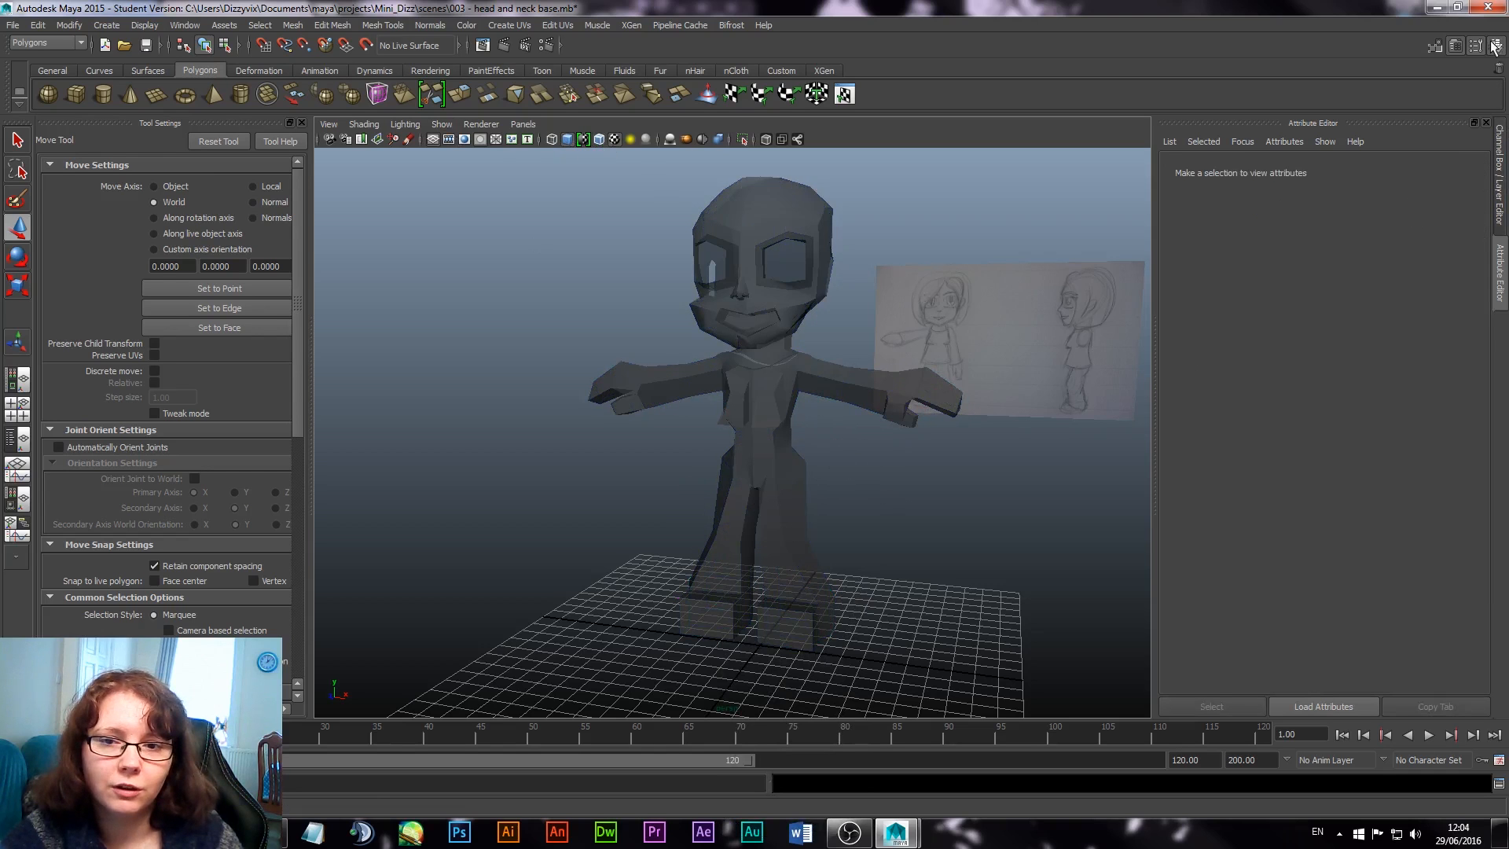
Step: Select the mirrored body mesh and display its attributes and construction inputs in the Channel Box
left_click(776, 472)
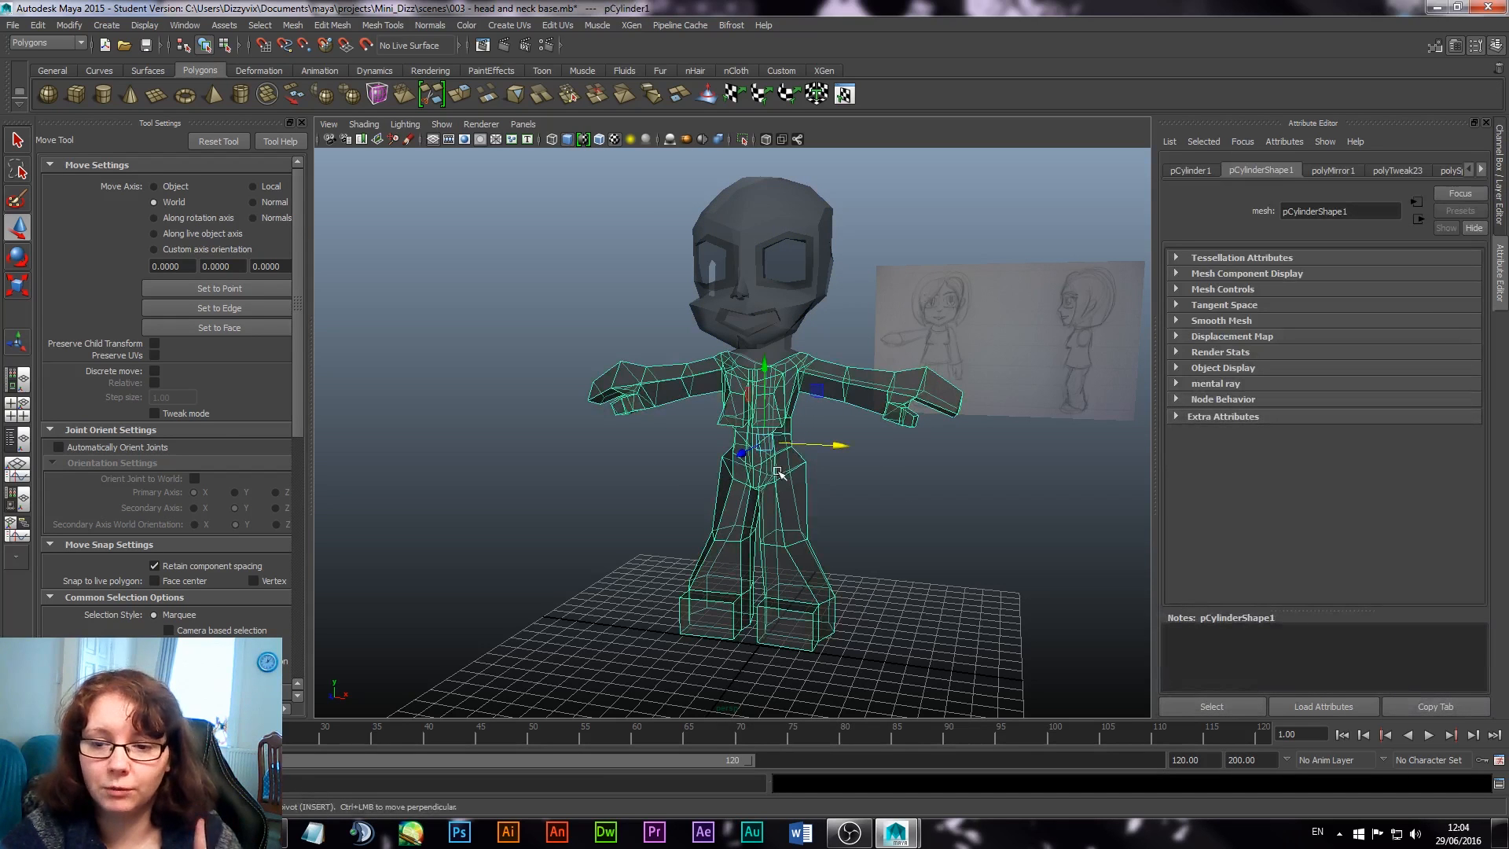
left_click(38, 26)
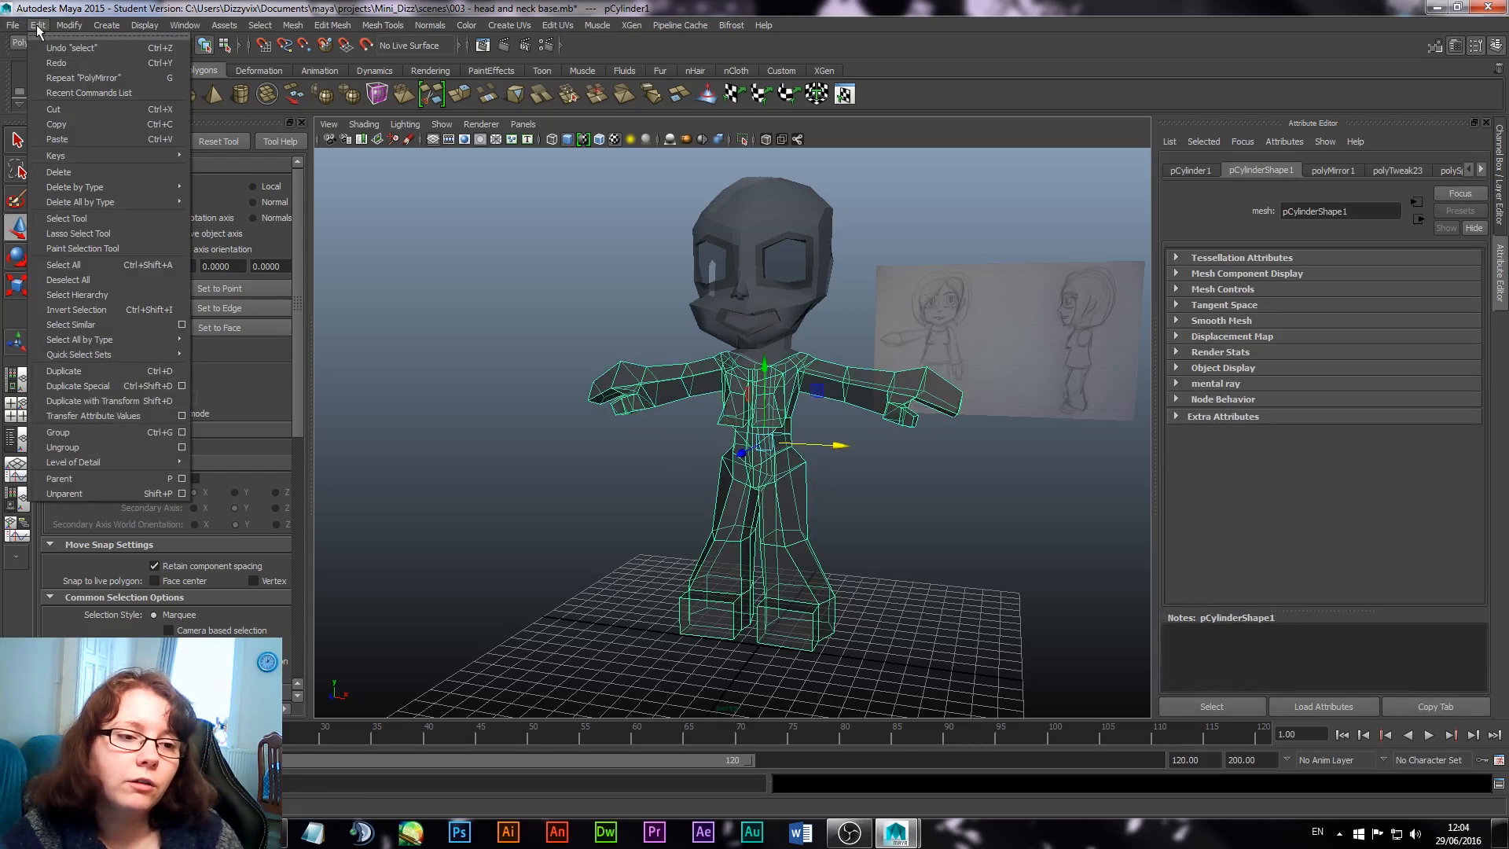
left_click(37, 25)
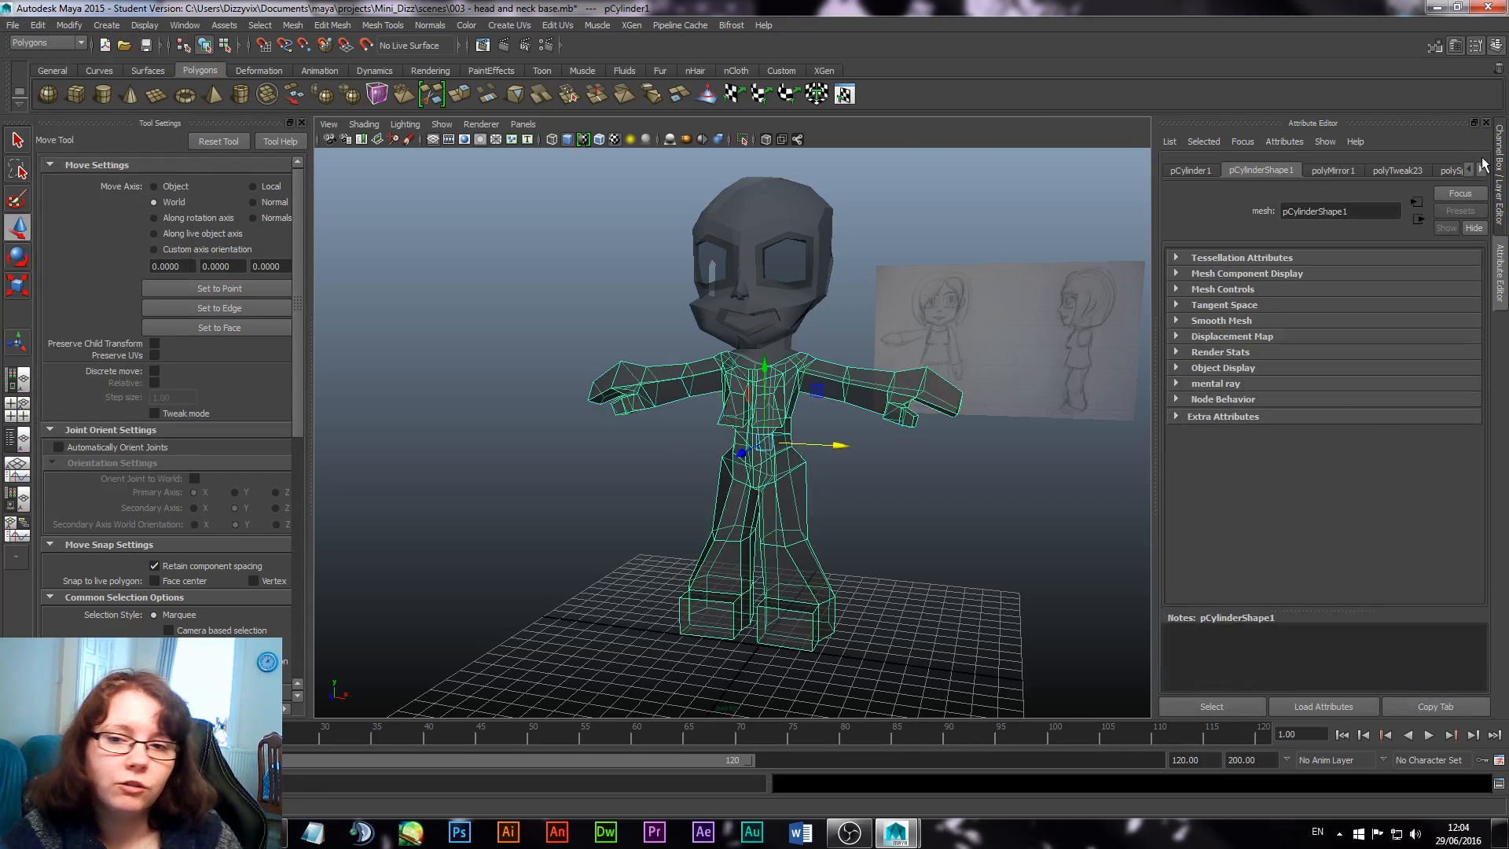
left_click(1498, 161)
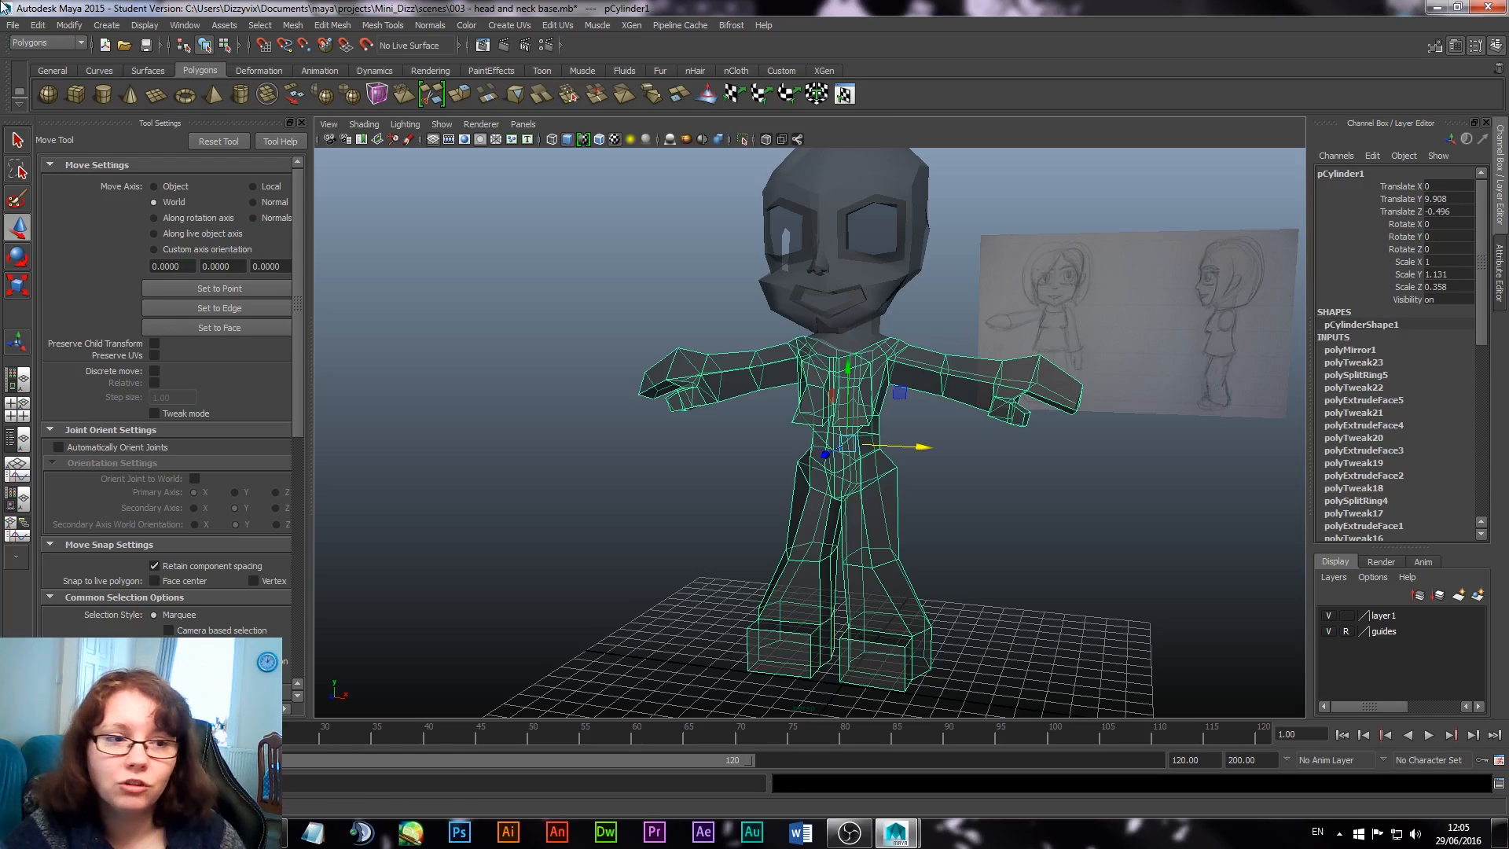
Step: Delete all construction history in the scene
left_click(36, 26)
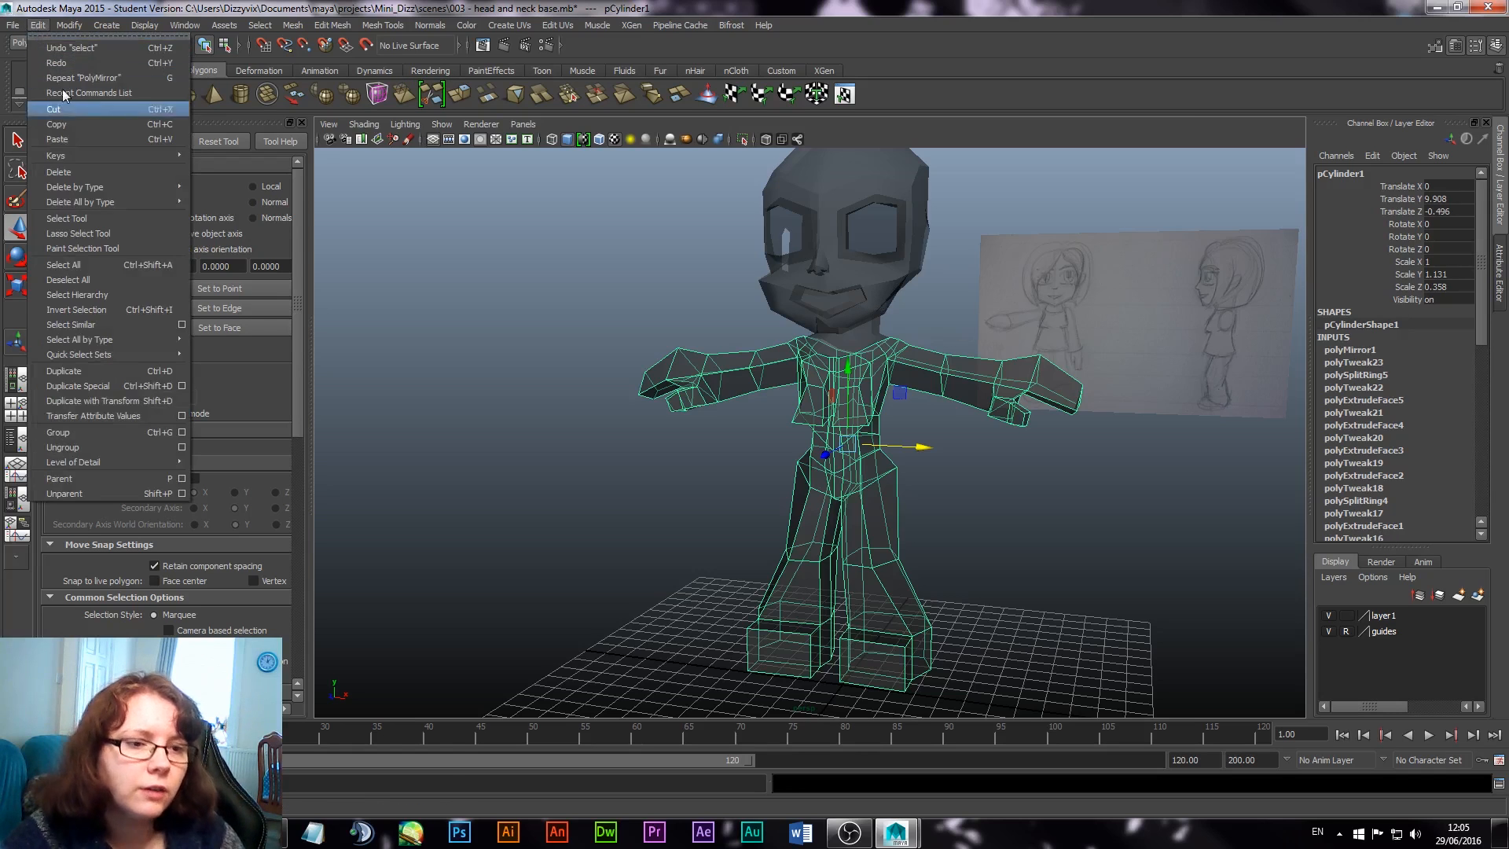
mouse_move(128, 202)
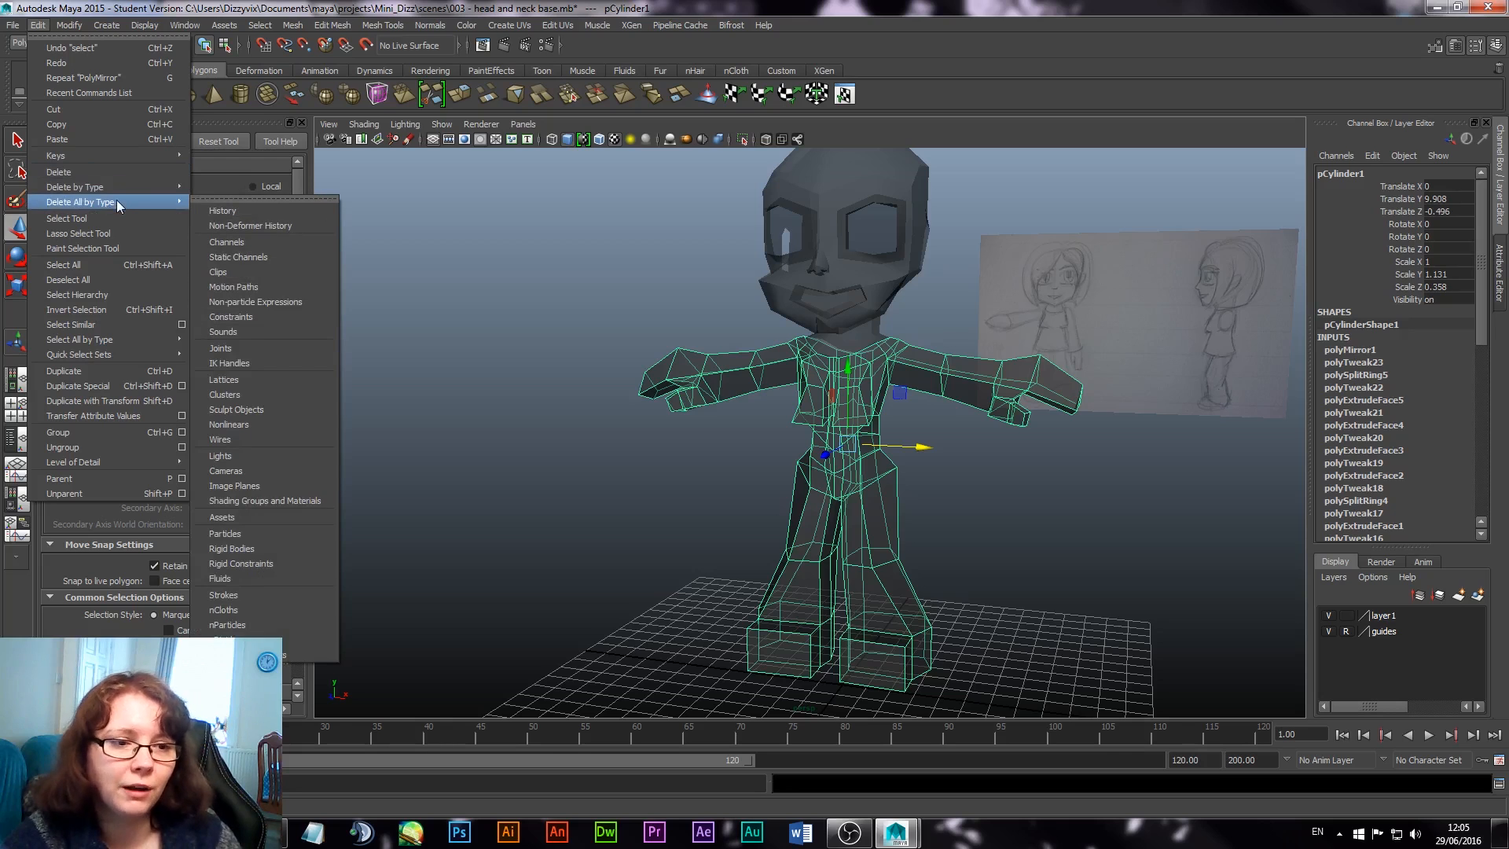
left_click(233, 212)
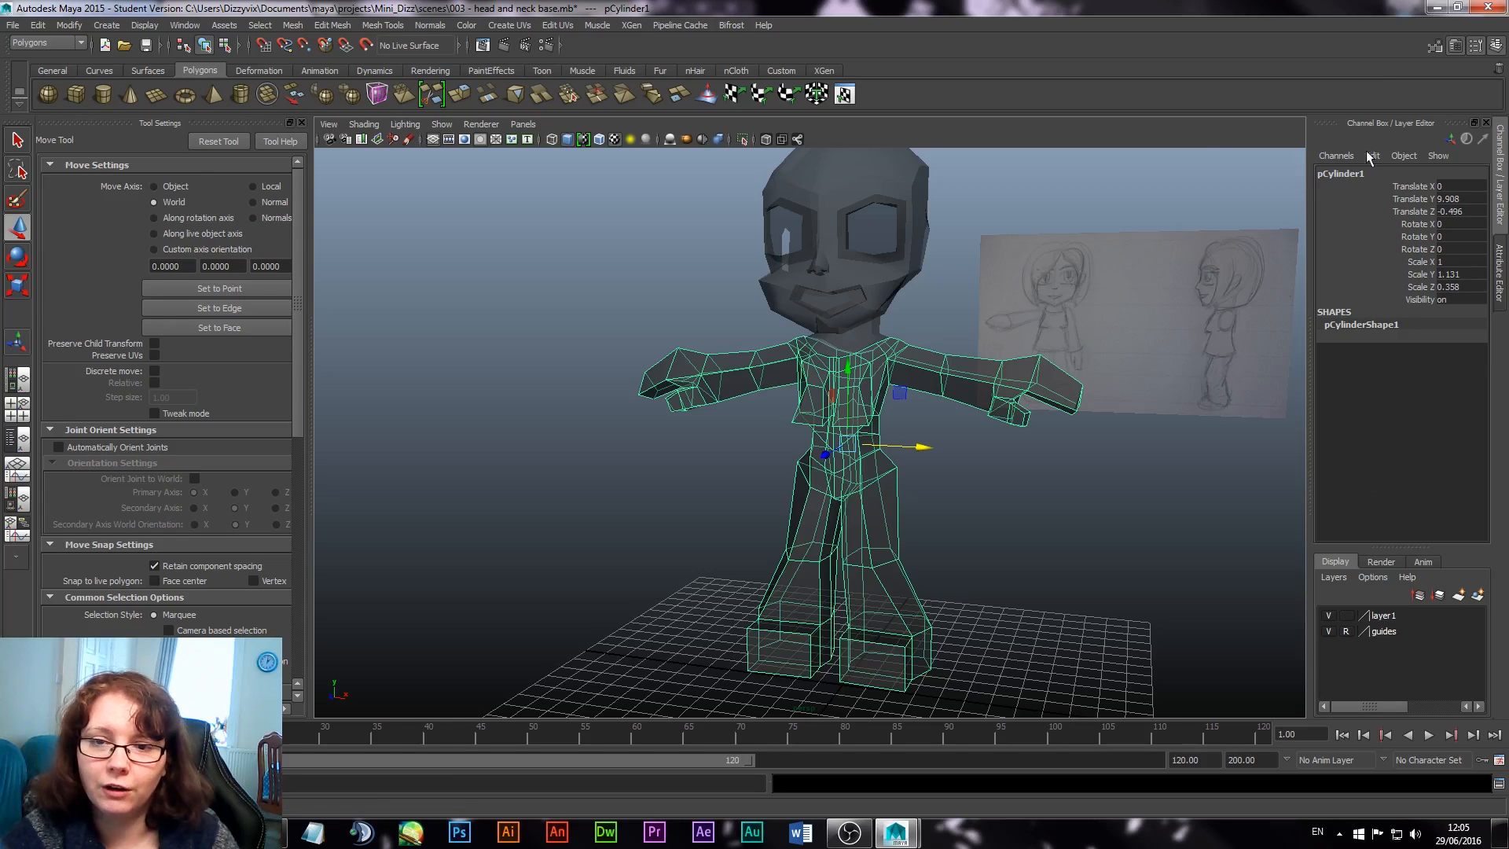
Step: Remove all transparency from the body's lambert1 material so it is fully opaque, and deselect the body
left_click(1497, 266)
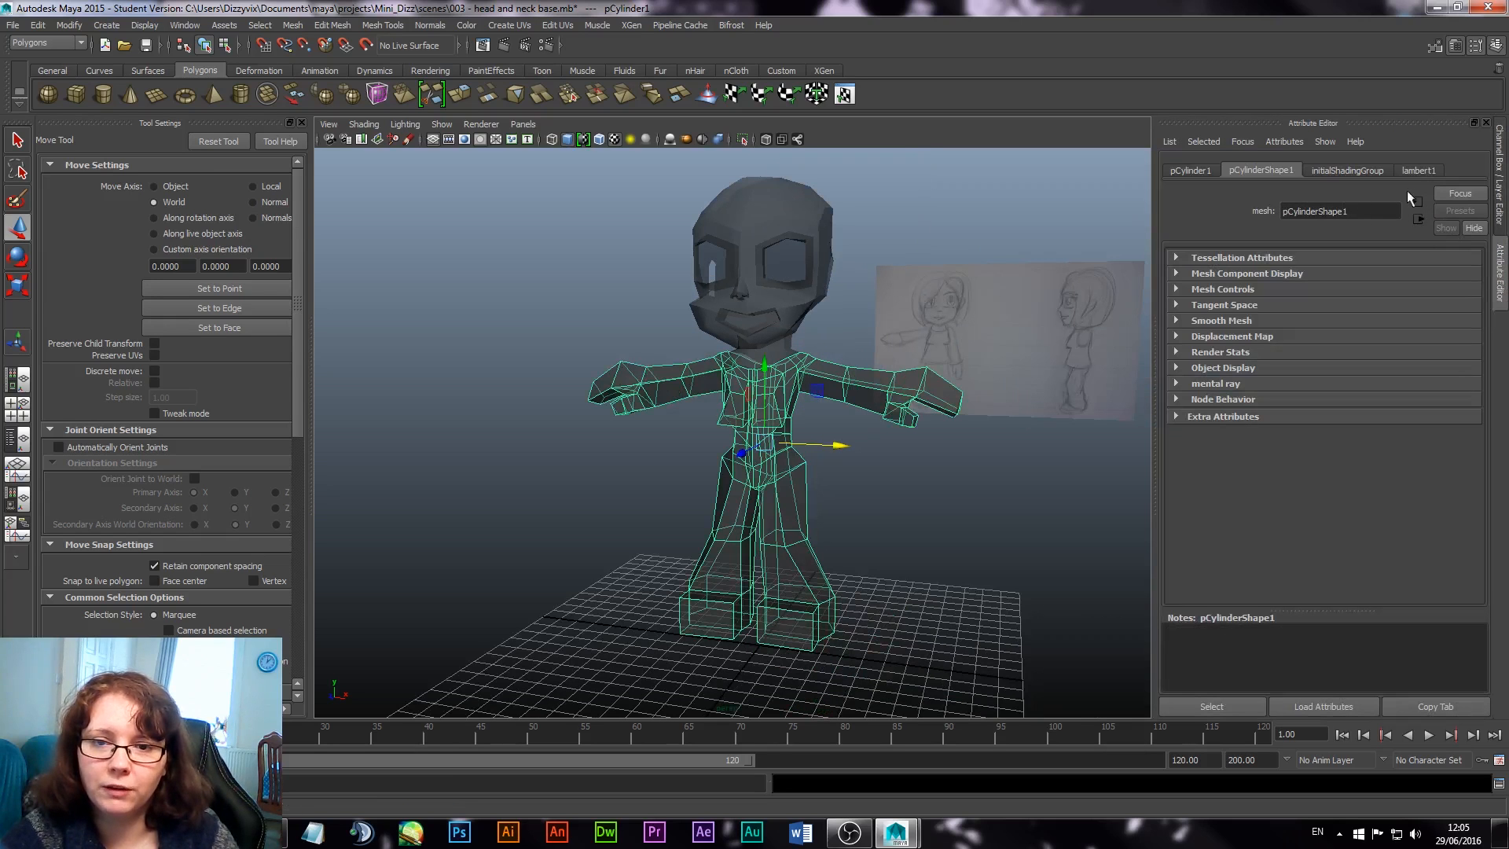
left_click(1417, 170)
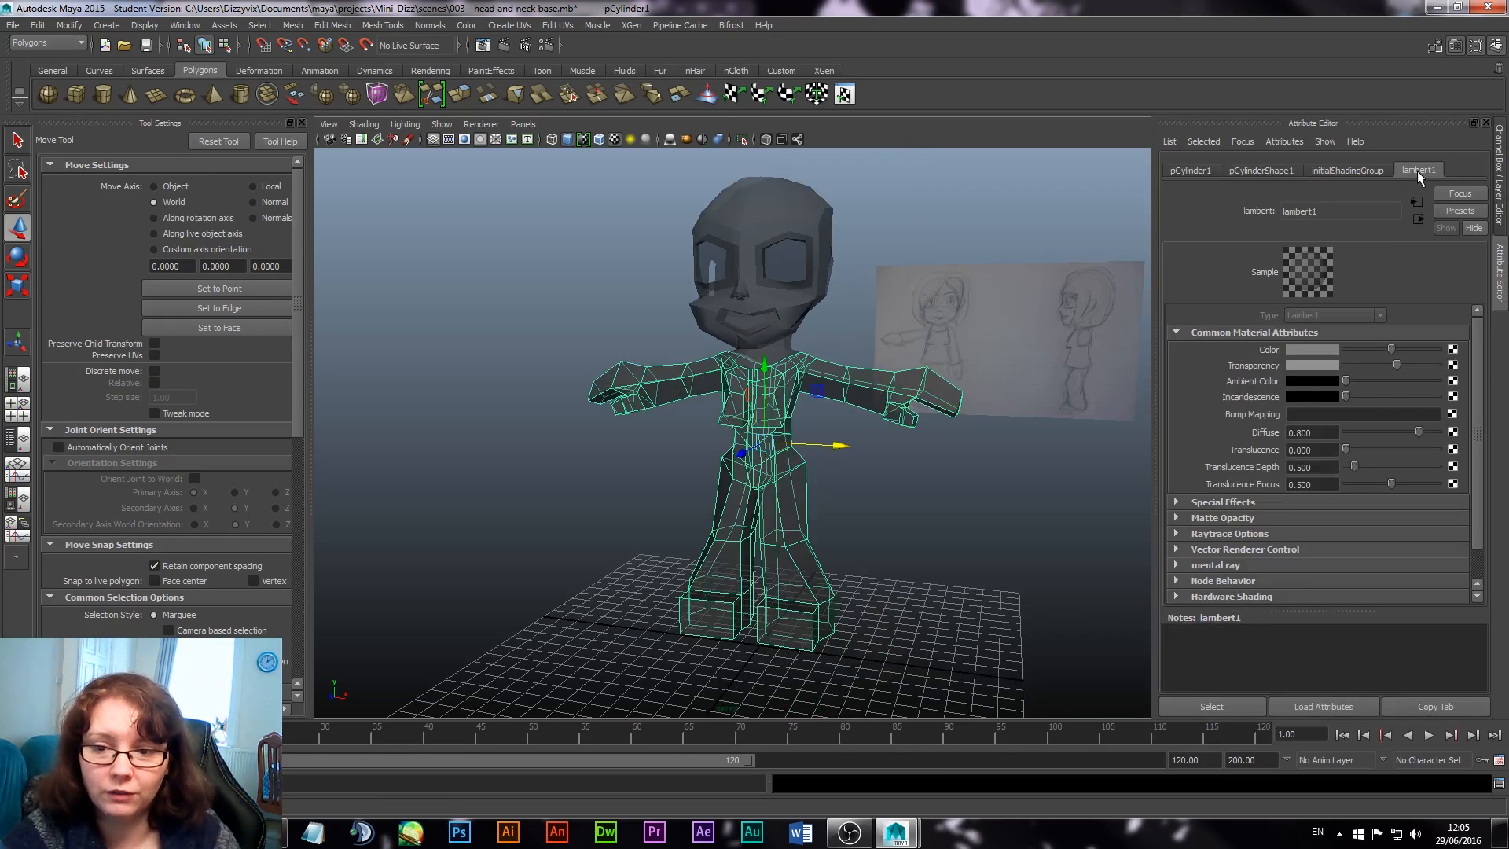
left_click_drag(1393, 363, 1228, 364)
left_click(1091, 497)
Step: Check the attributes and construction inputs of the head and the body, and examine the deselected opaque character from several angles
left_click(697, 236)
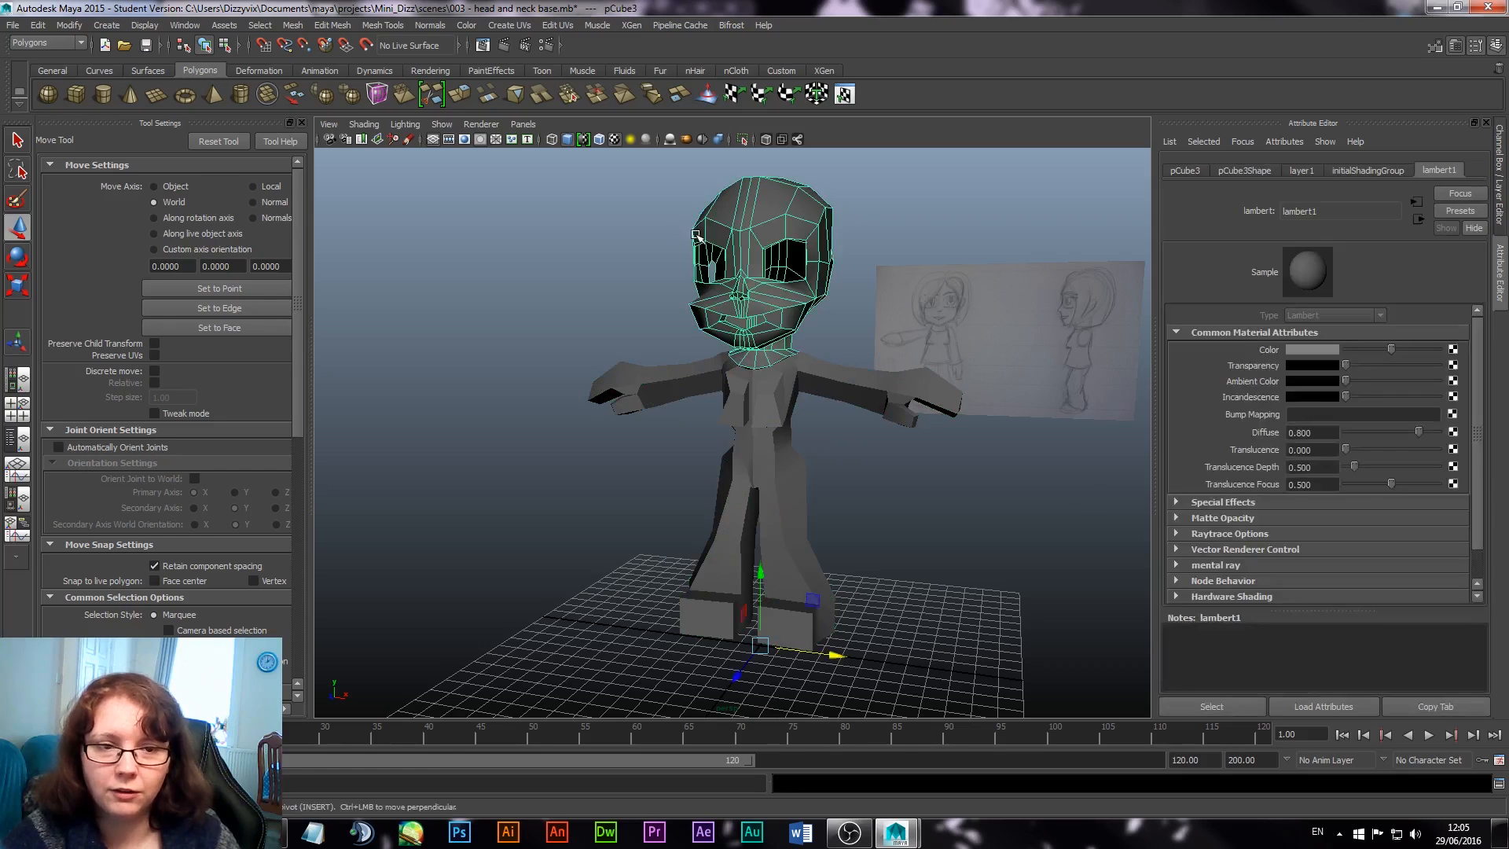
left_click(1501, 170)
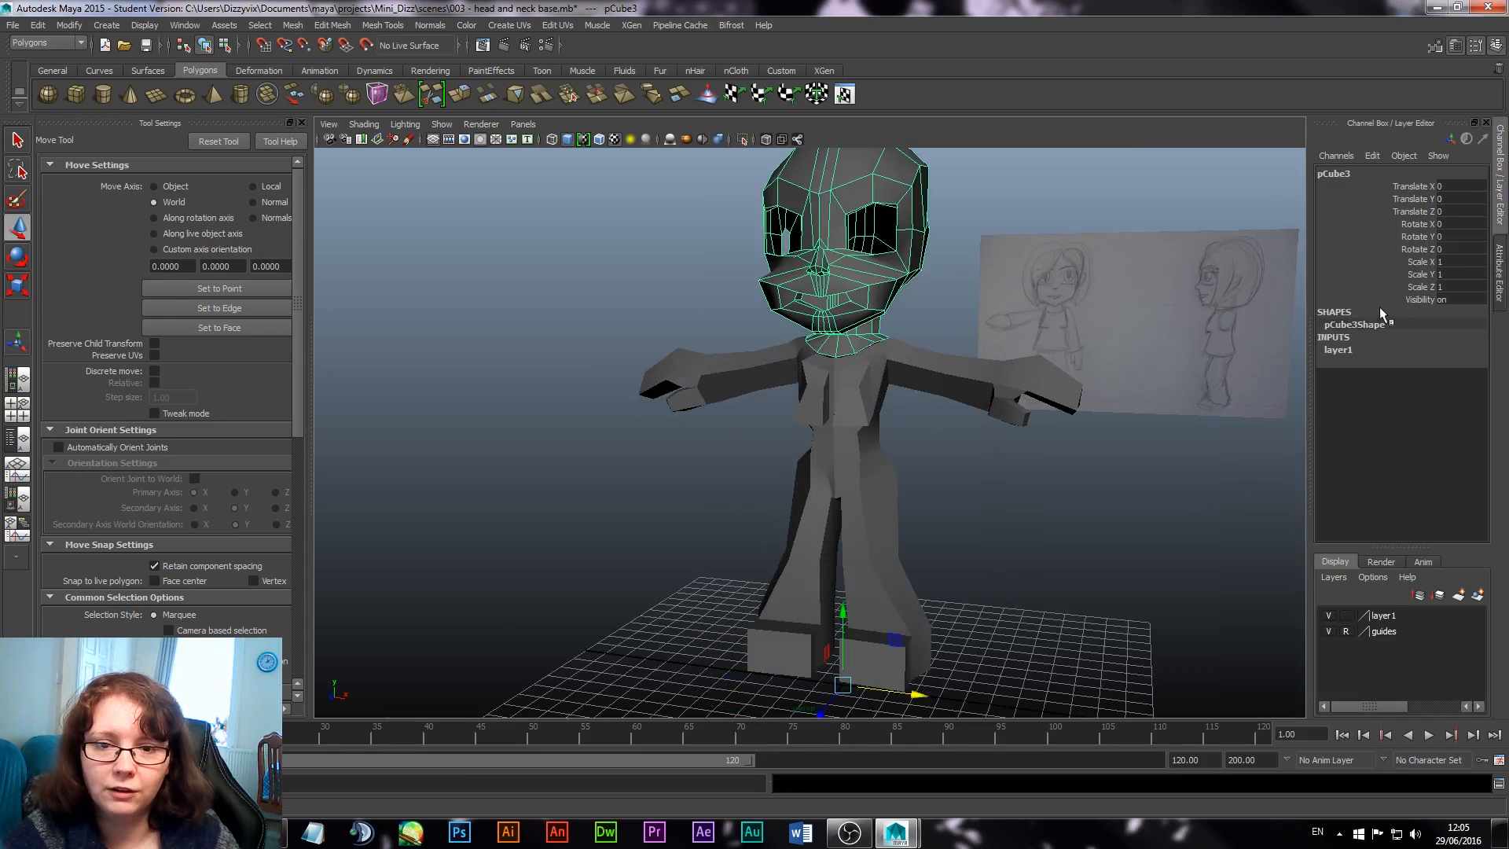
left_click(873, 421)
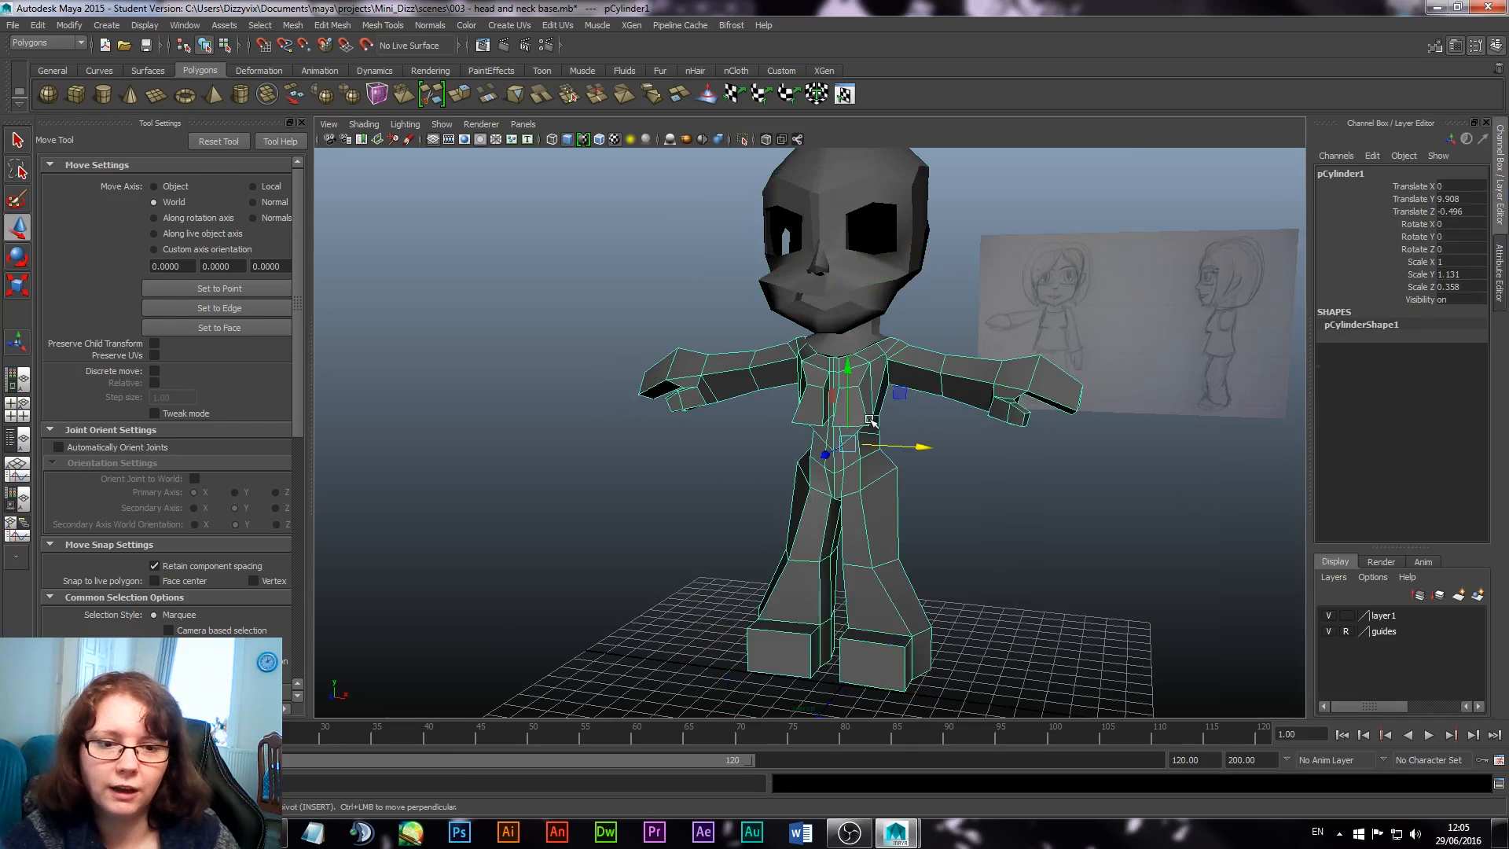
left_click(1067, 532)
left_click_drag(932, 468, 900, 472, "alt")
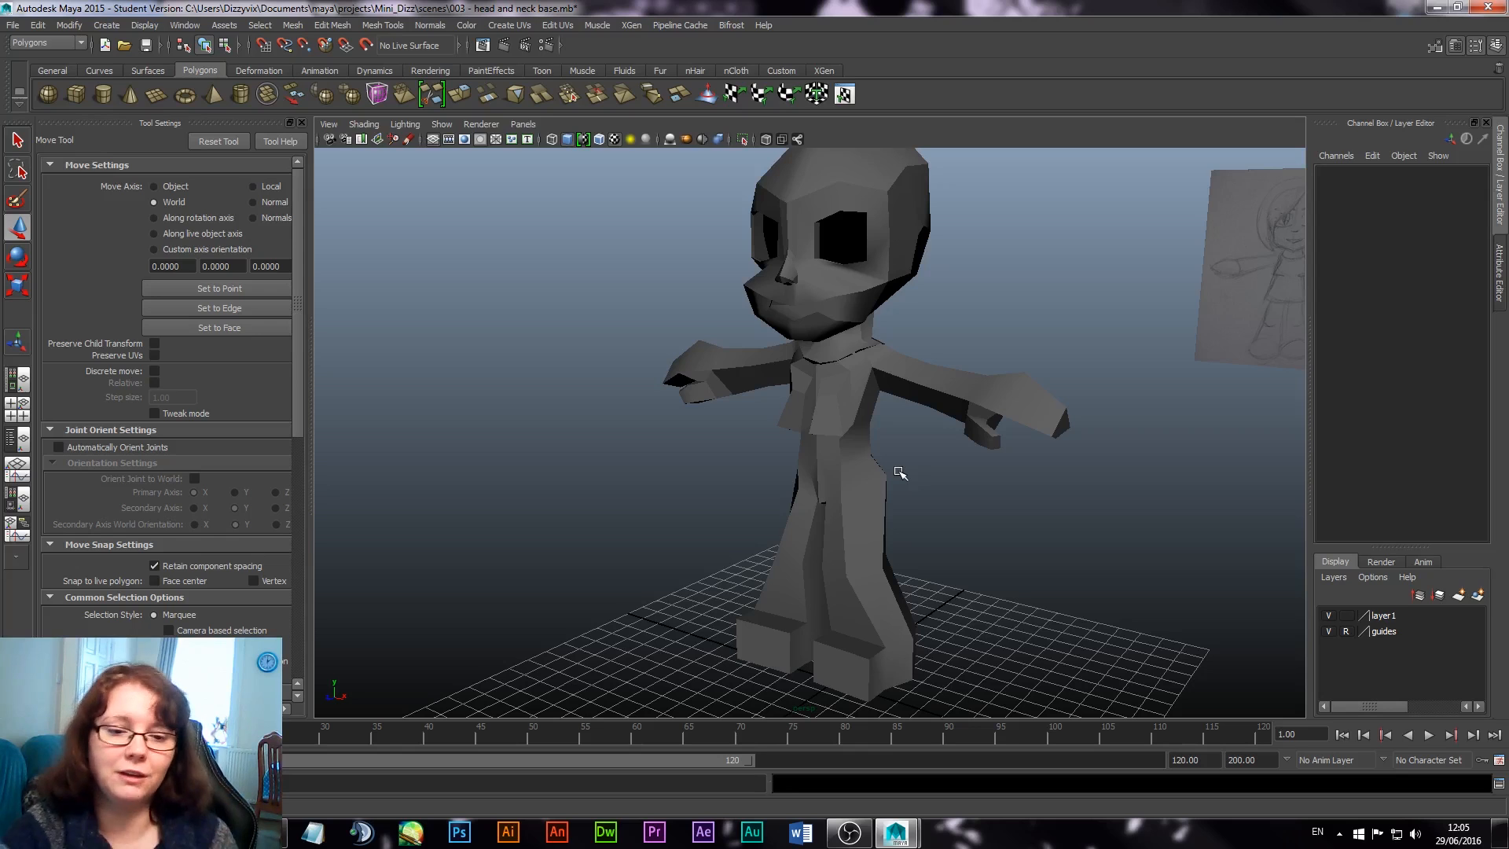
mouse_move(903, 468)
left_mouse_down("alt")
mouse_move(1047, 464)
mouse_move(952, 487)
mouse_move(921, 462)
left_mouse_up("alt")
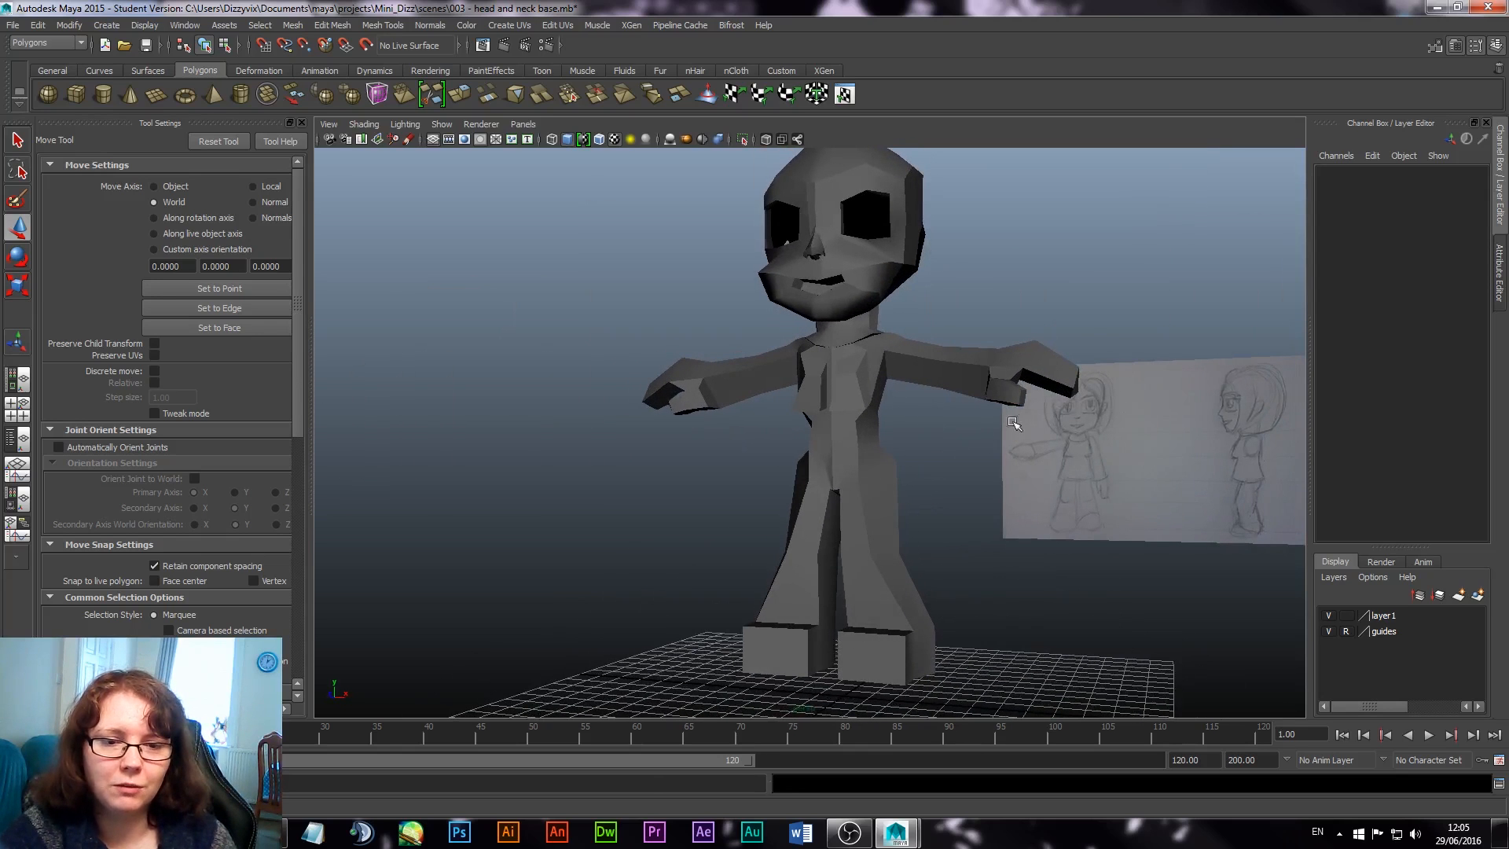